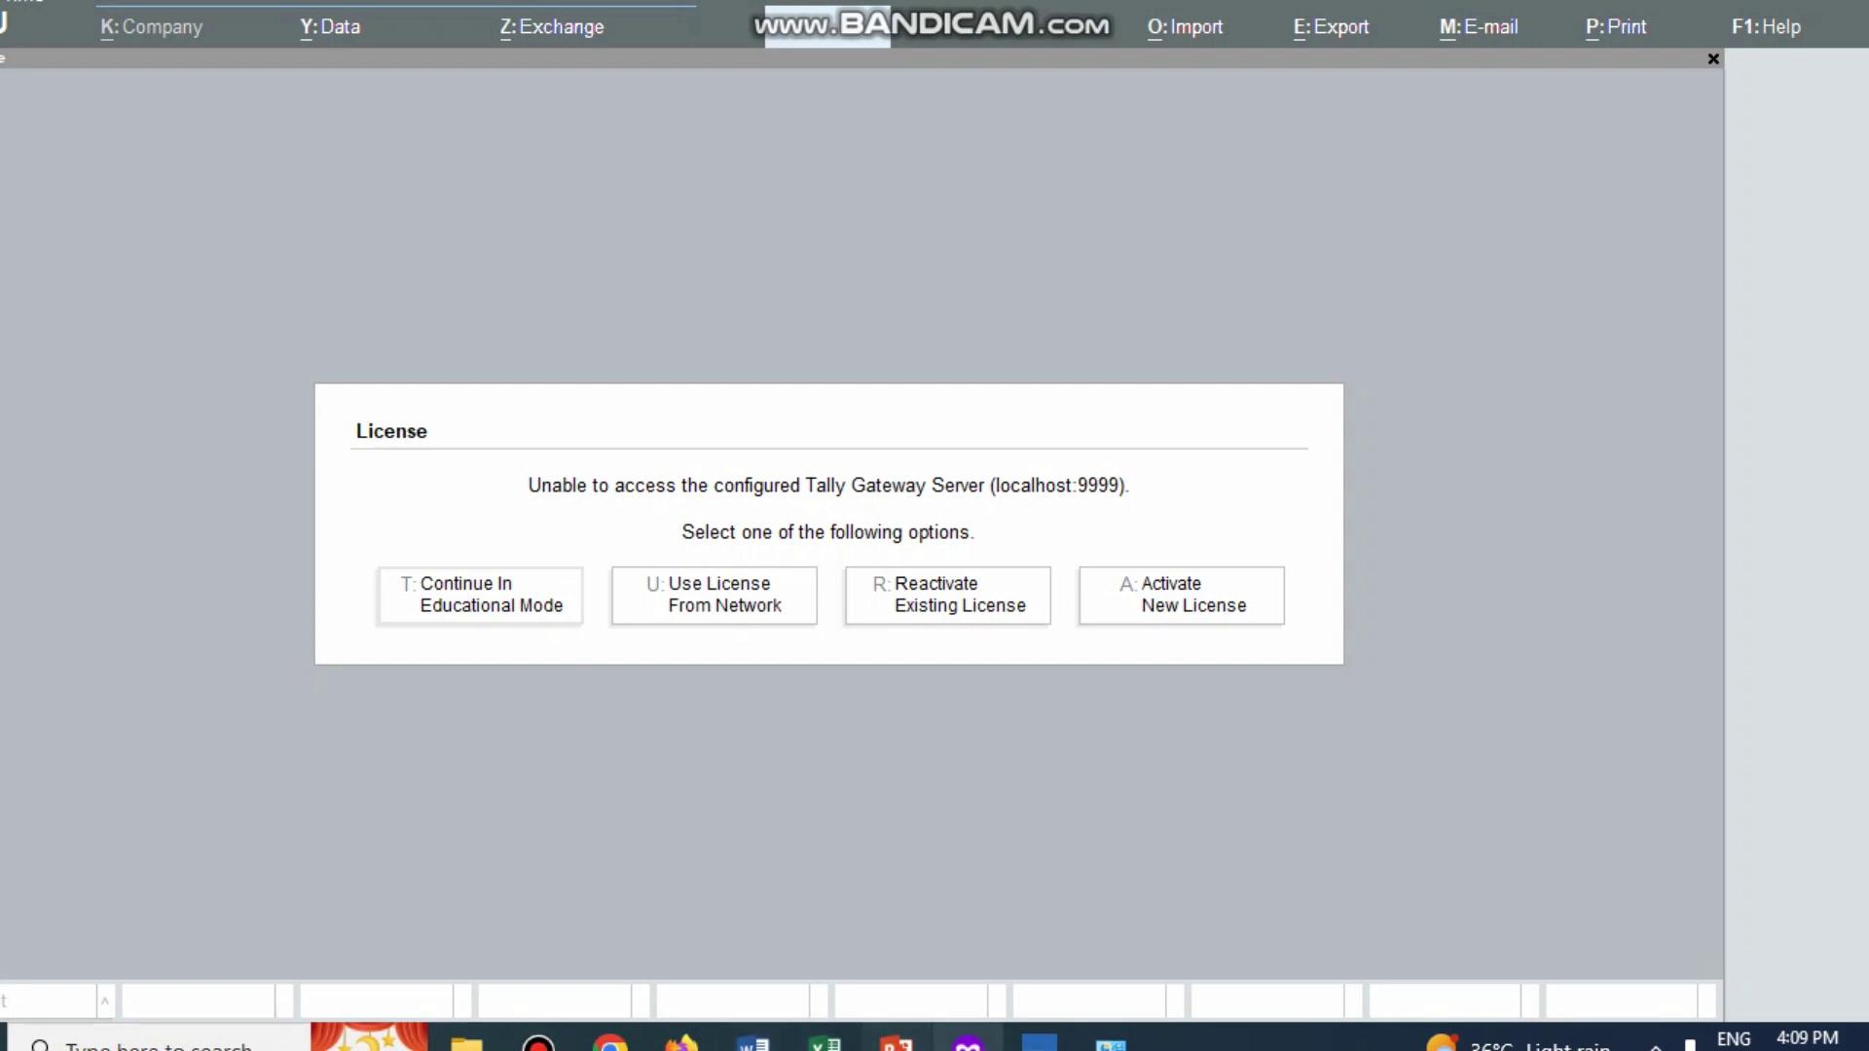
Step: Read the Universal problem in Word: opening balances, 13 transactions and the 60/40 branch note
mouse_move(753, 1040)
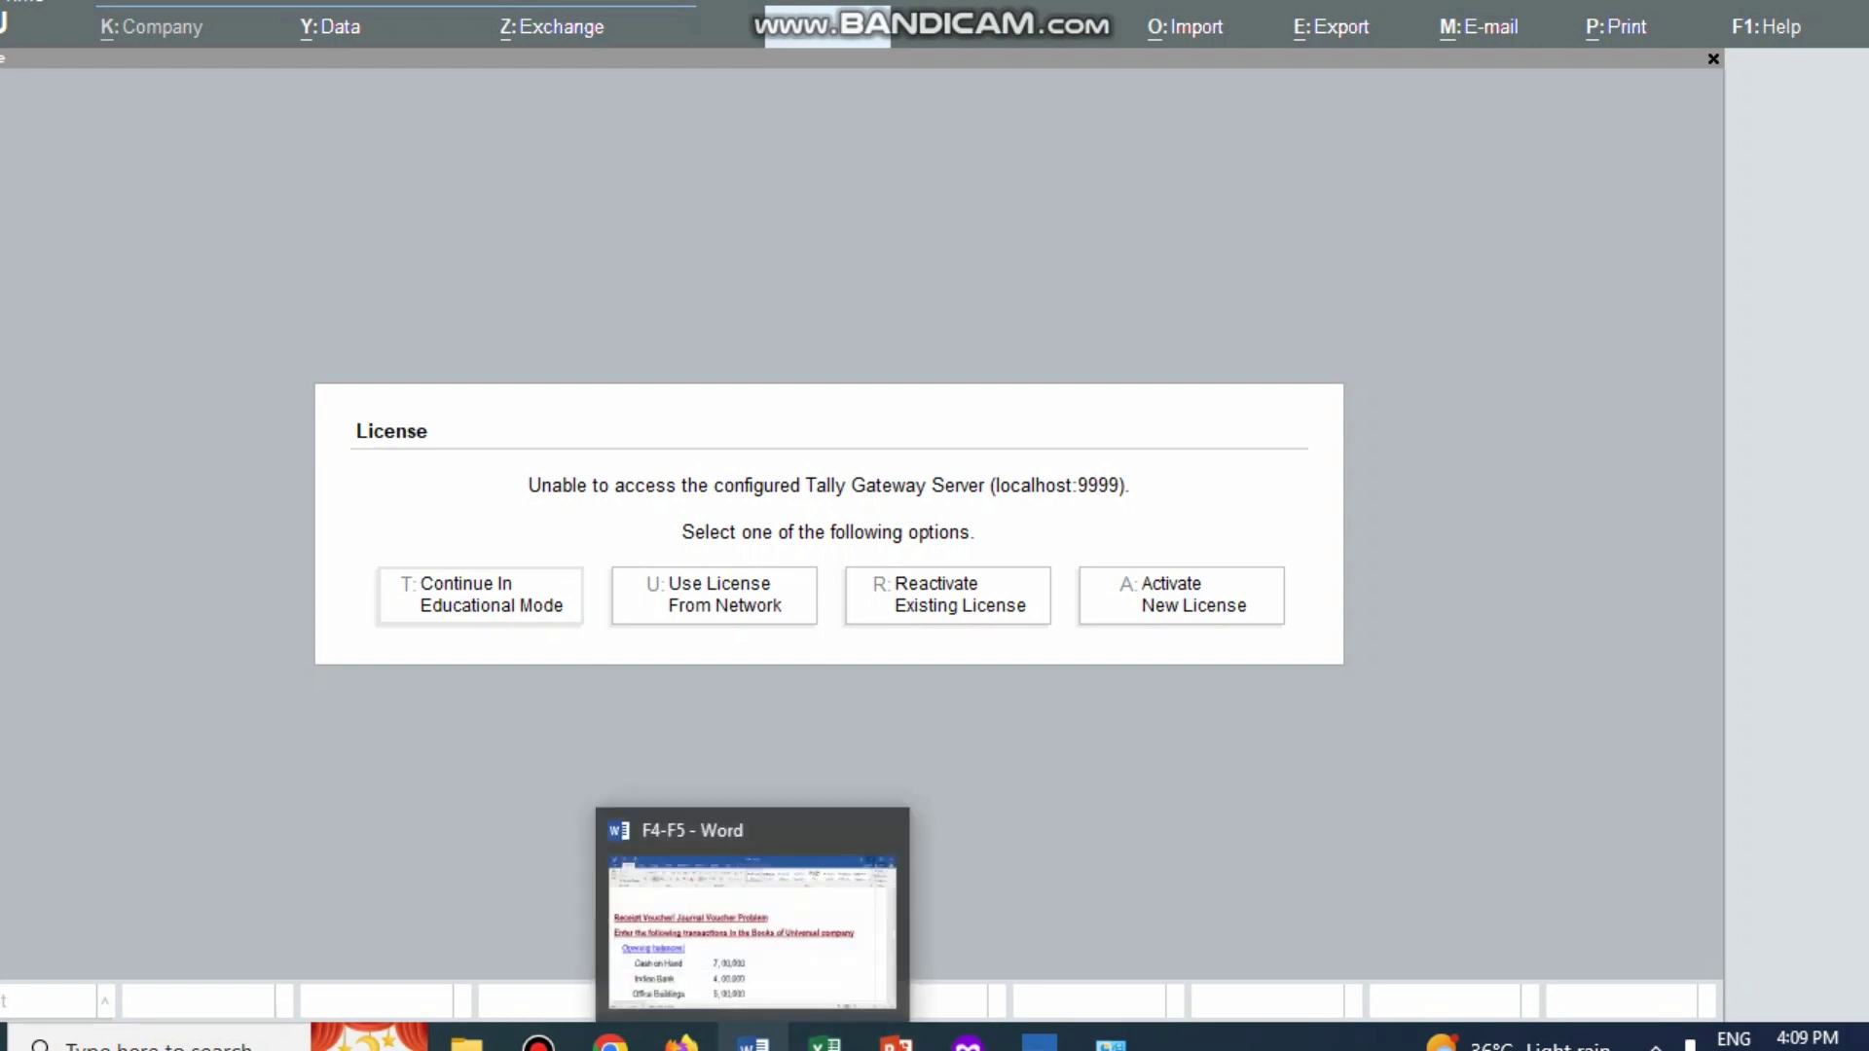
click(753, 1040)
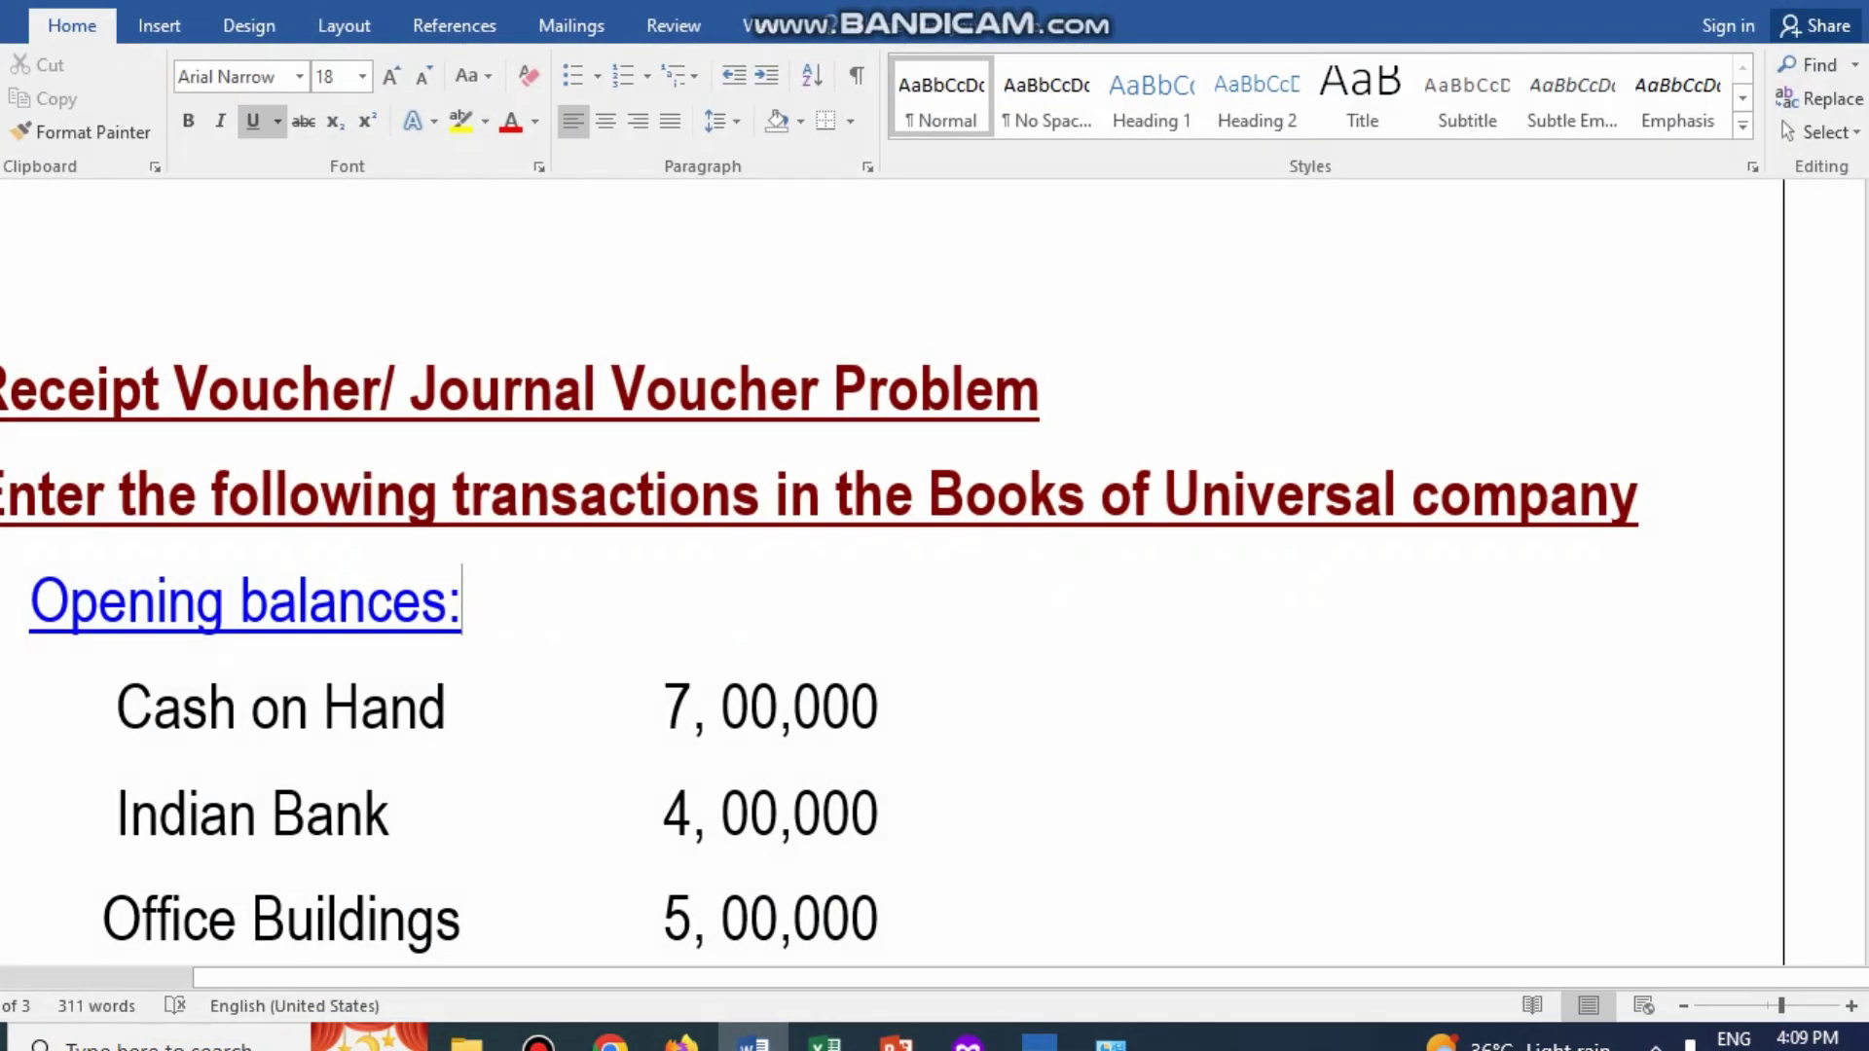
scroll(877, 584, down, 1)
scroll(876, 584, up, 1)
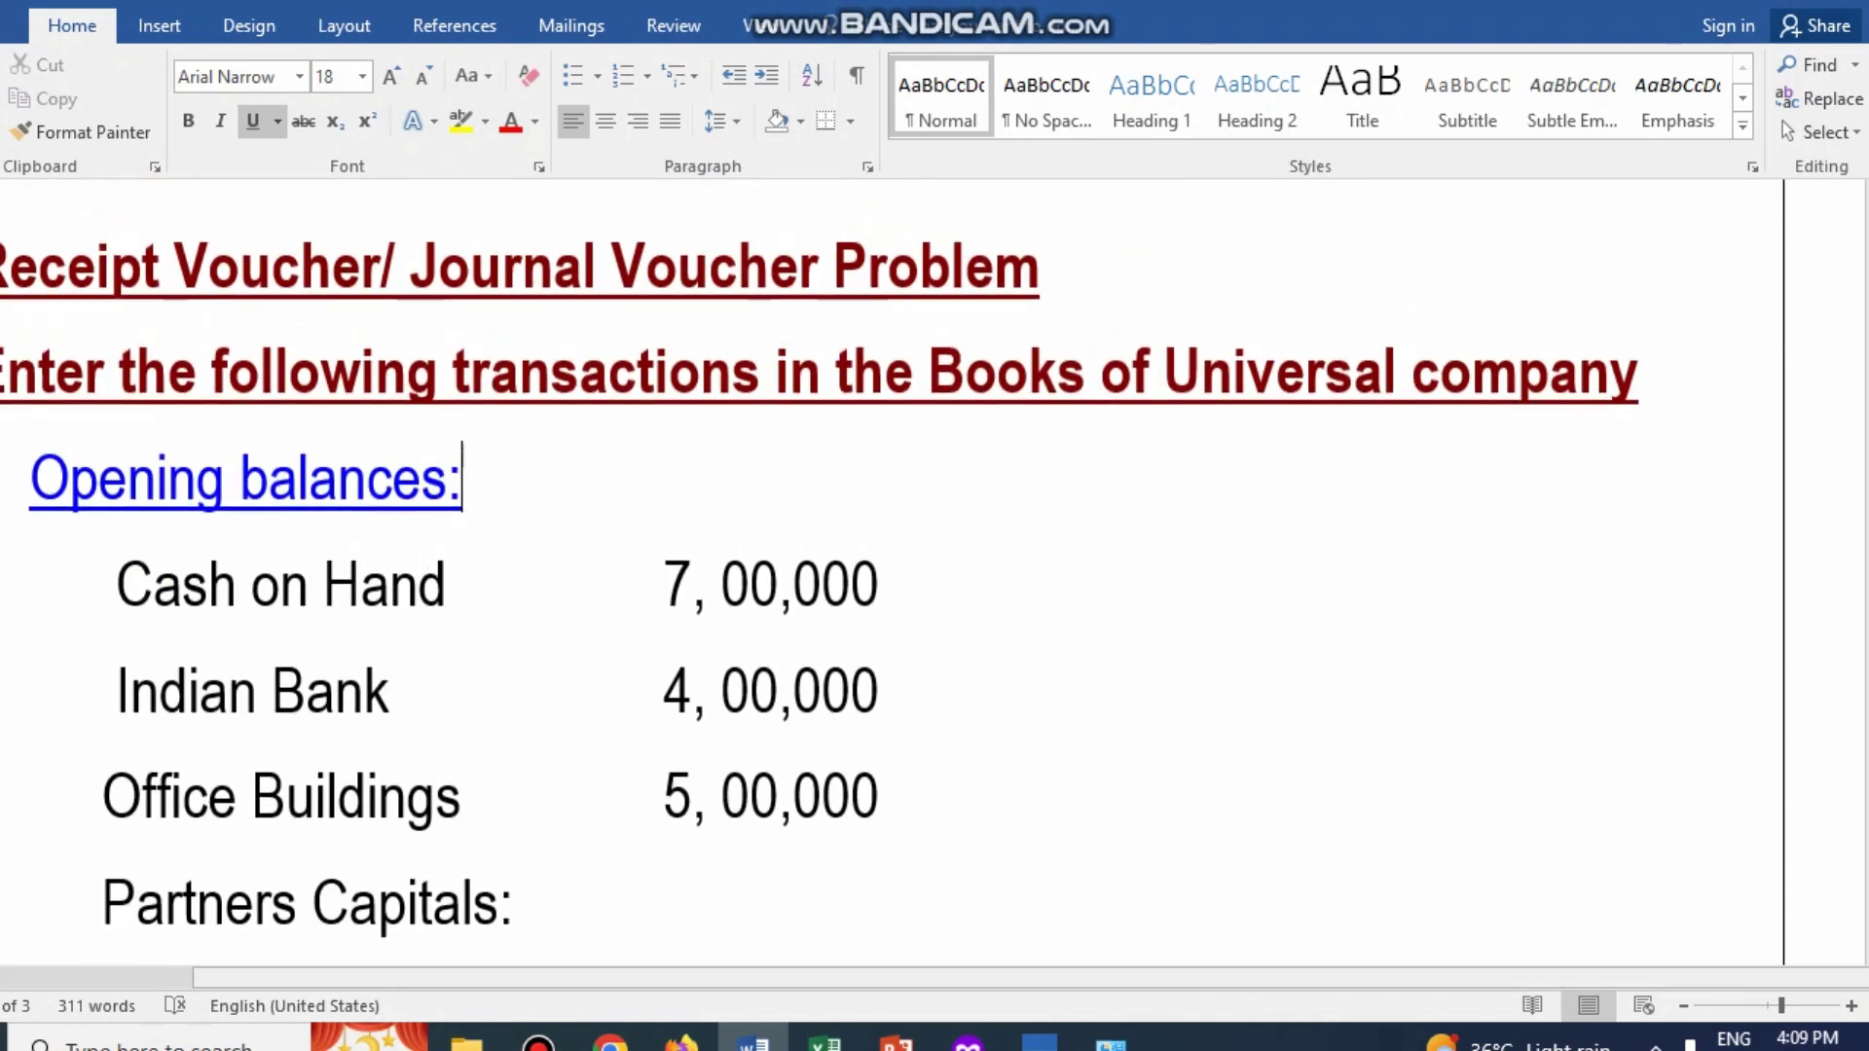
scroll(934, 584, left, 2)
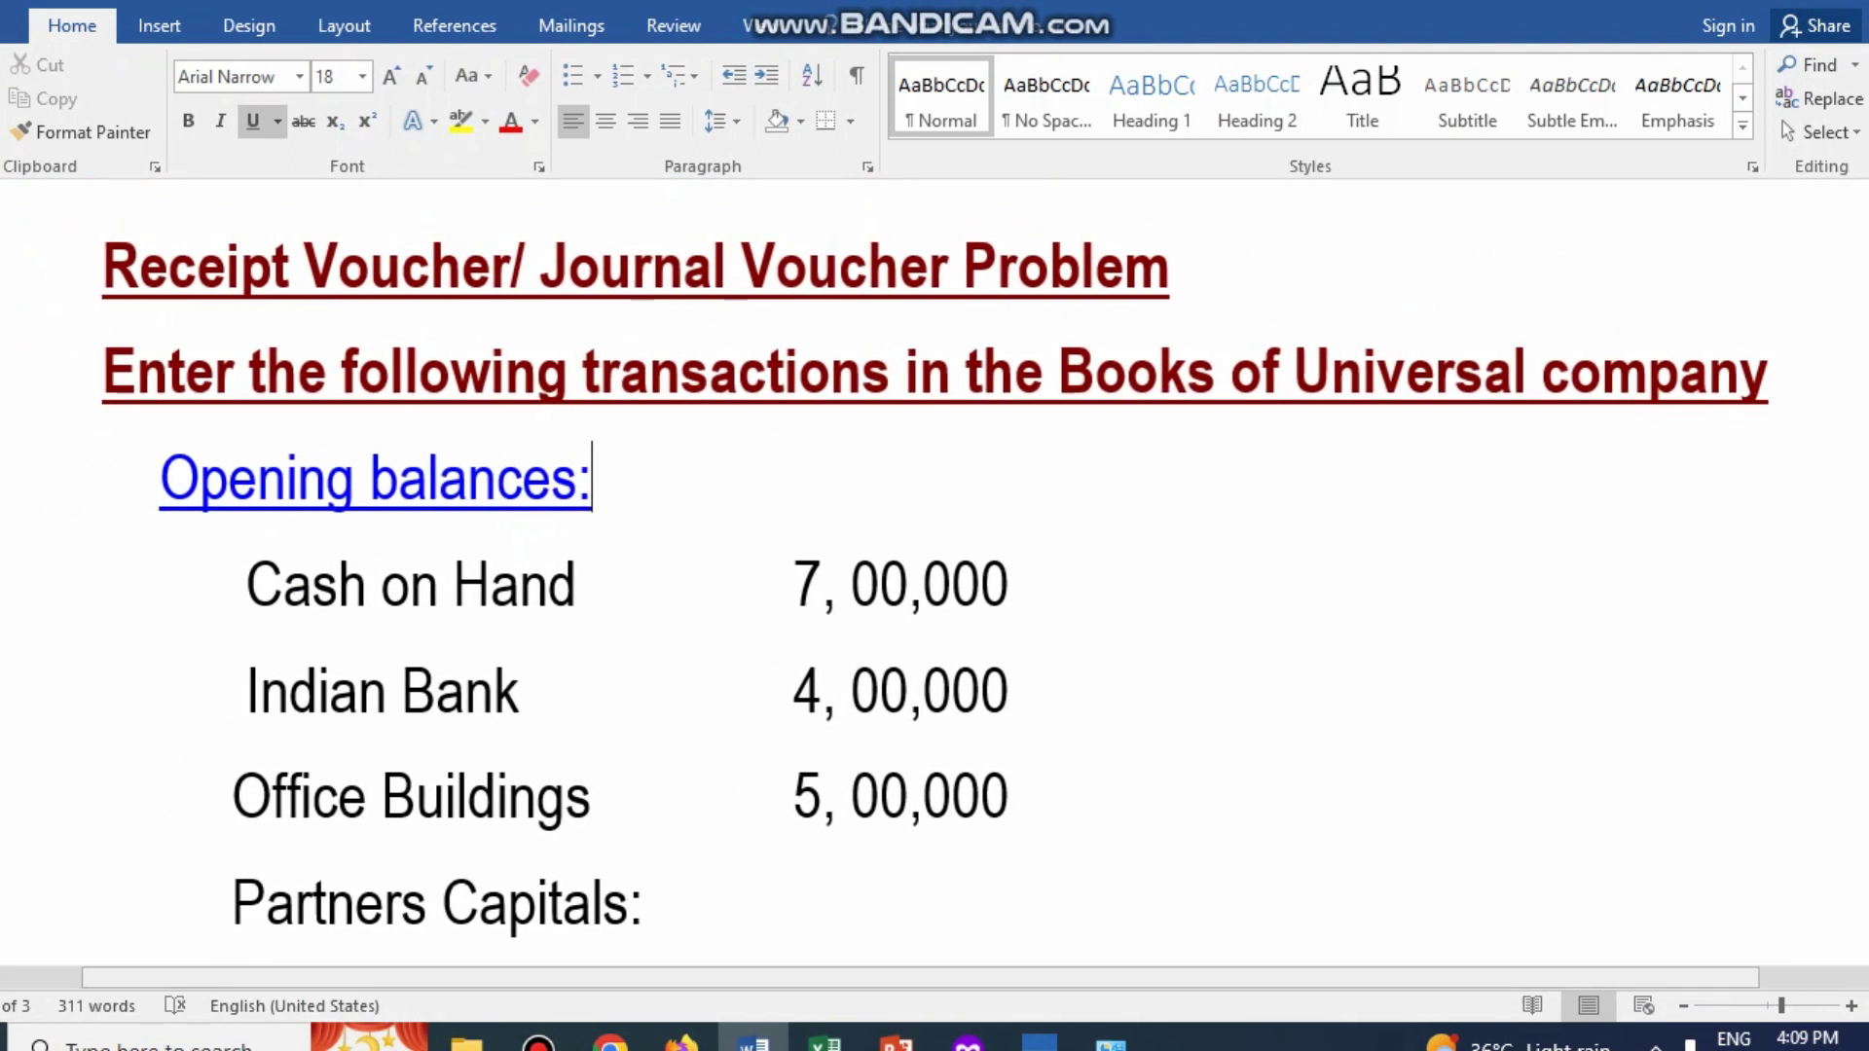
scroll(934, 585, down, 1)
scroll(925, 584, down, 3)
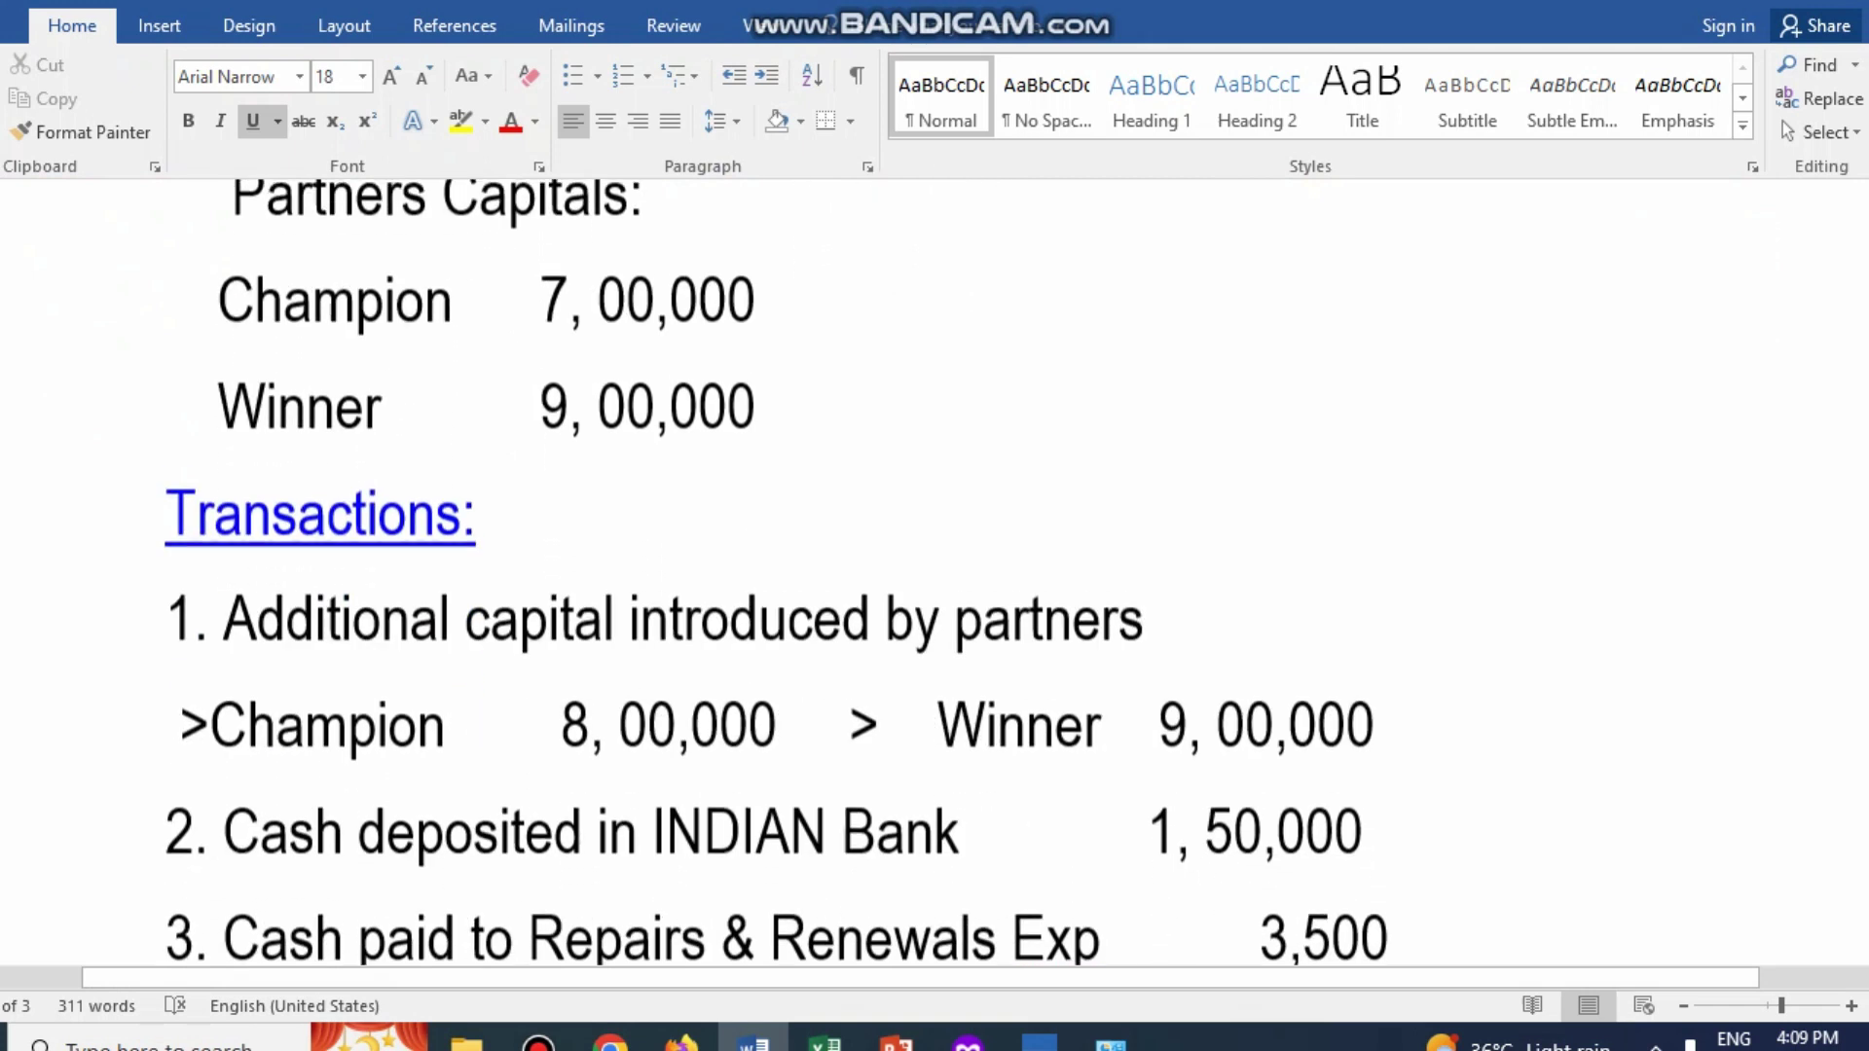
scroll(867, 575, down, 4)
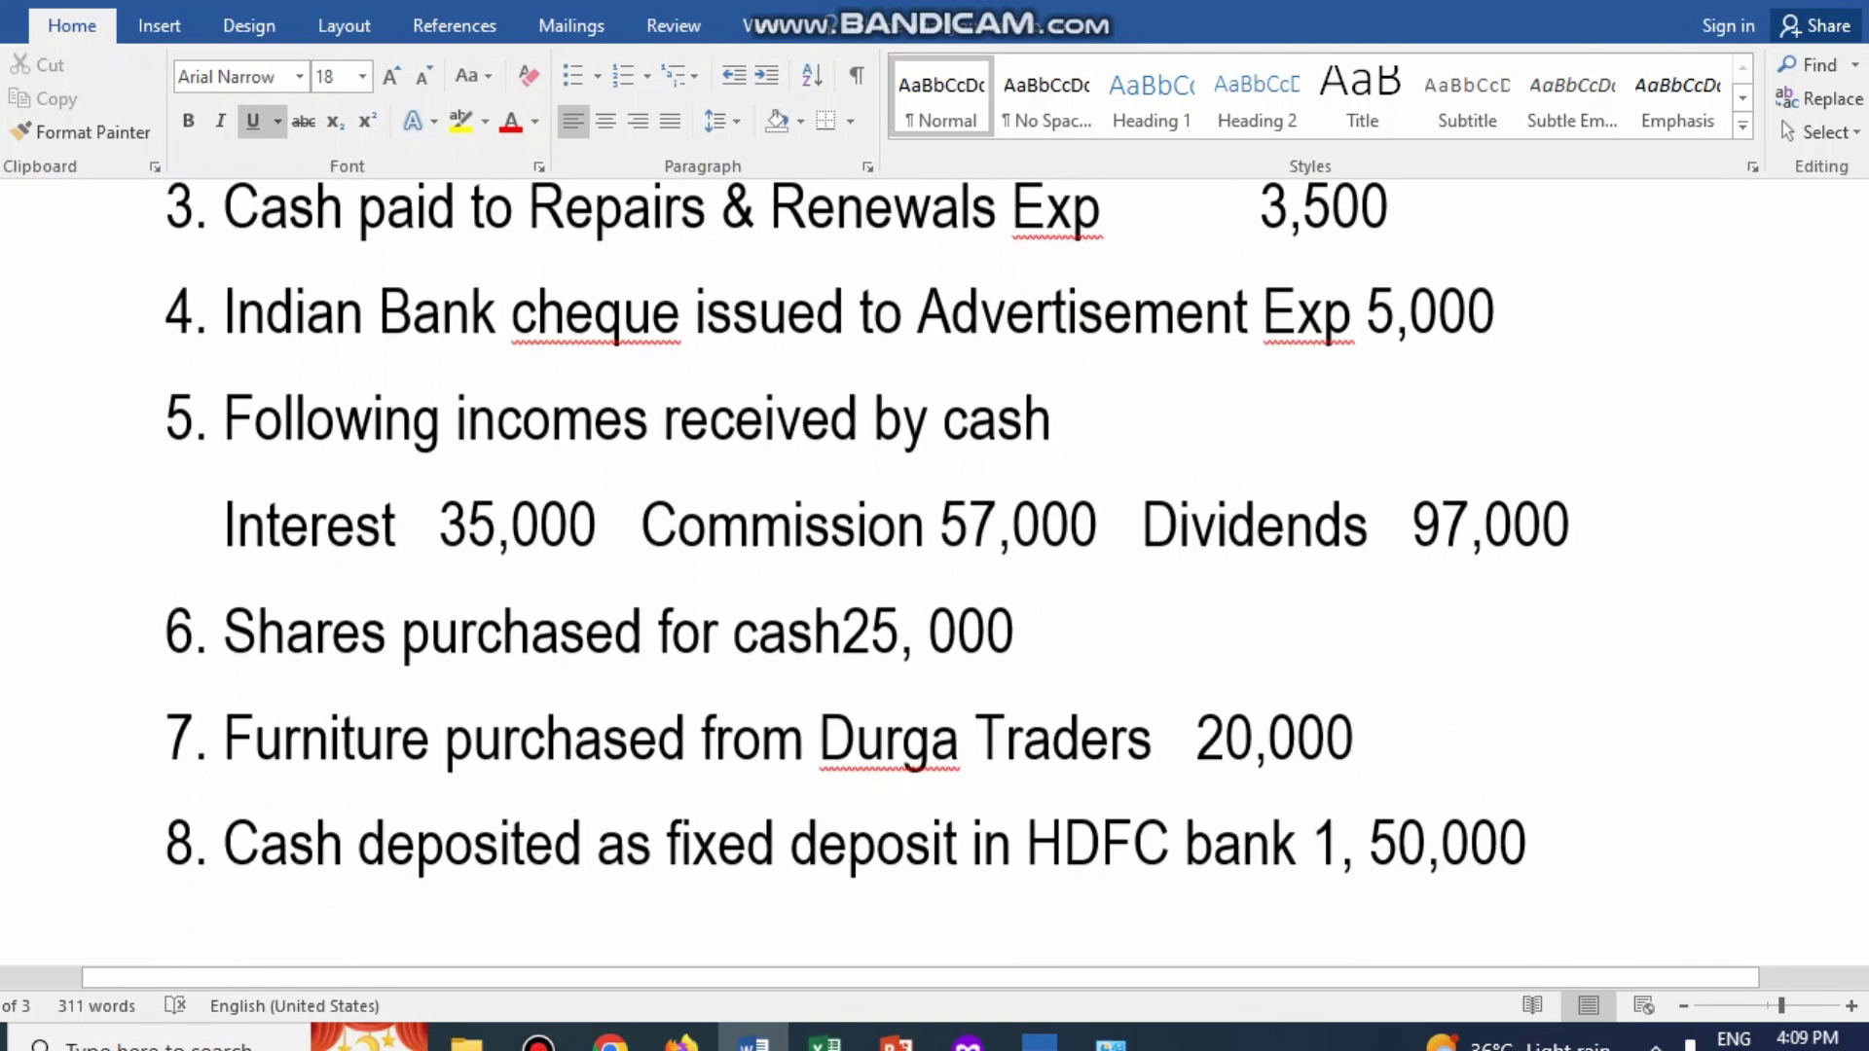
scroll(934, 568, down, 5)
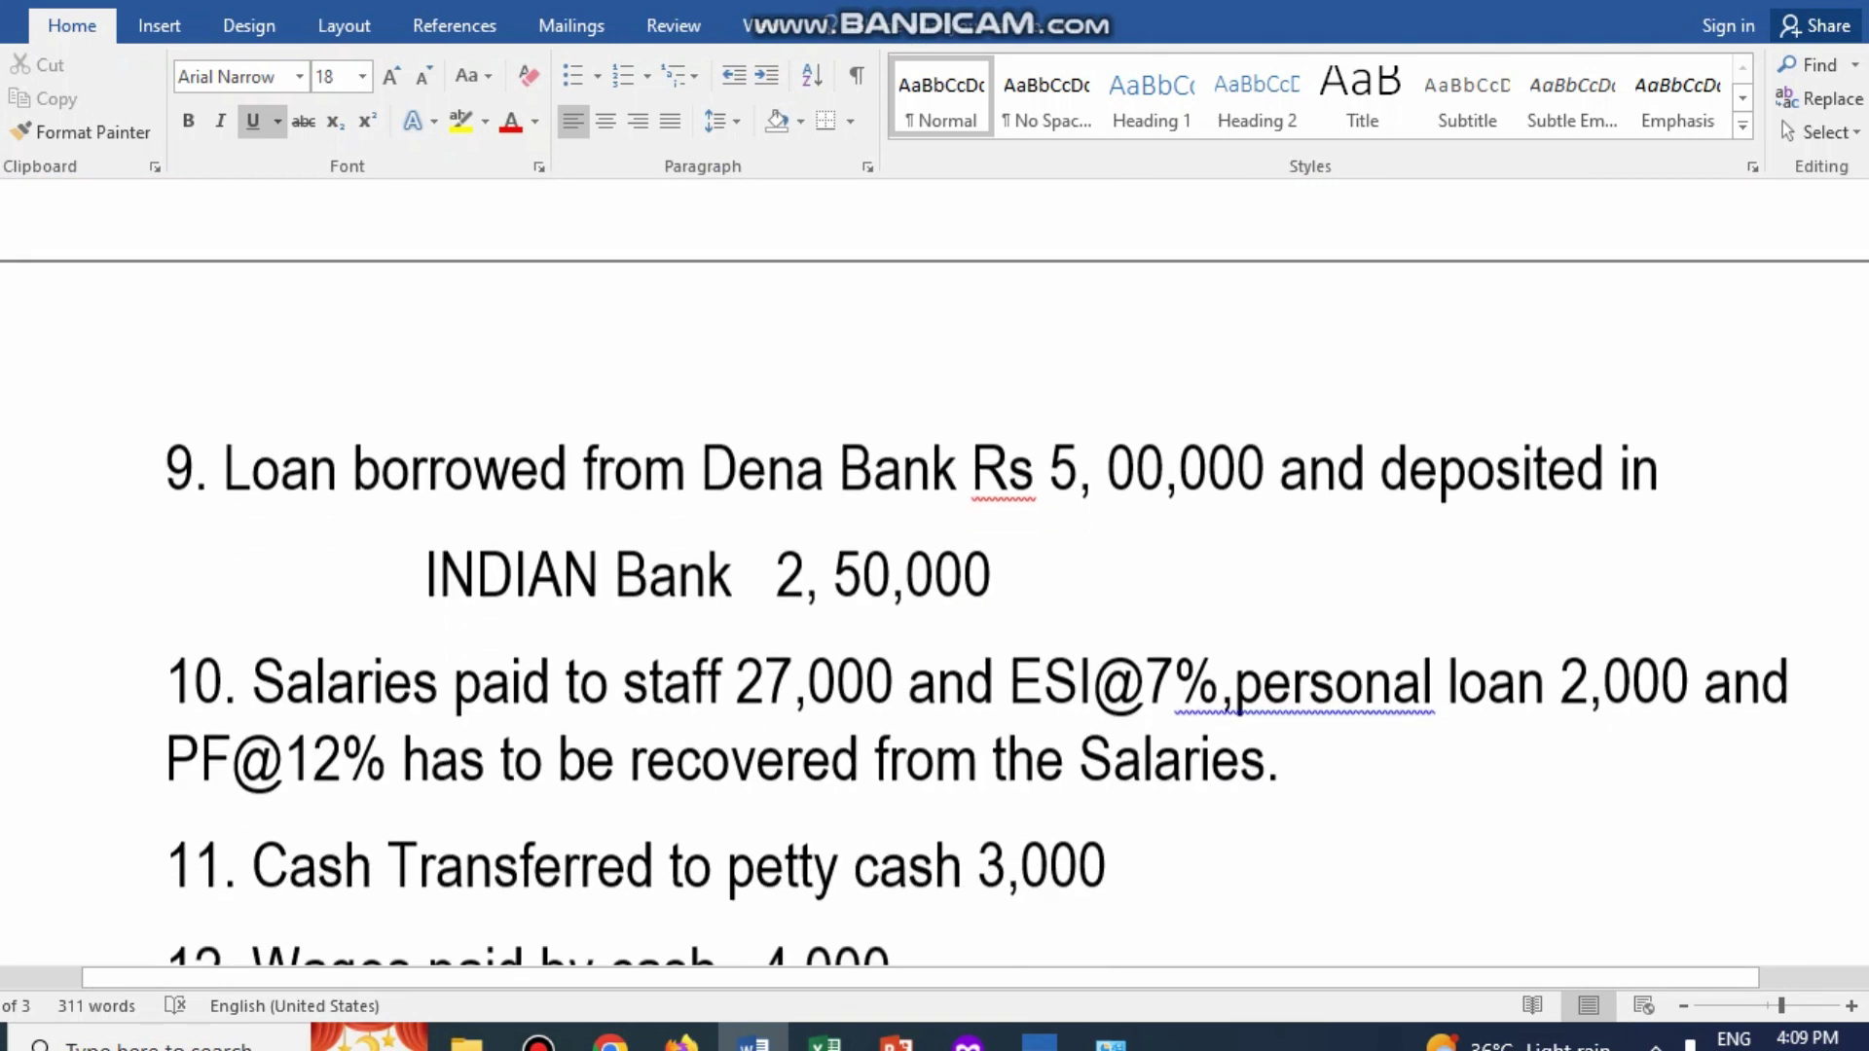
scroll(1238, 276, down, 1)
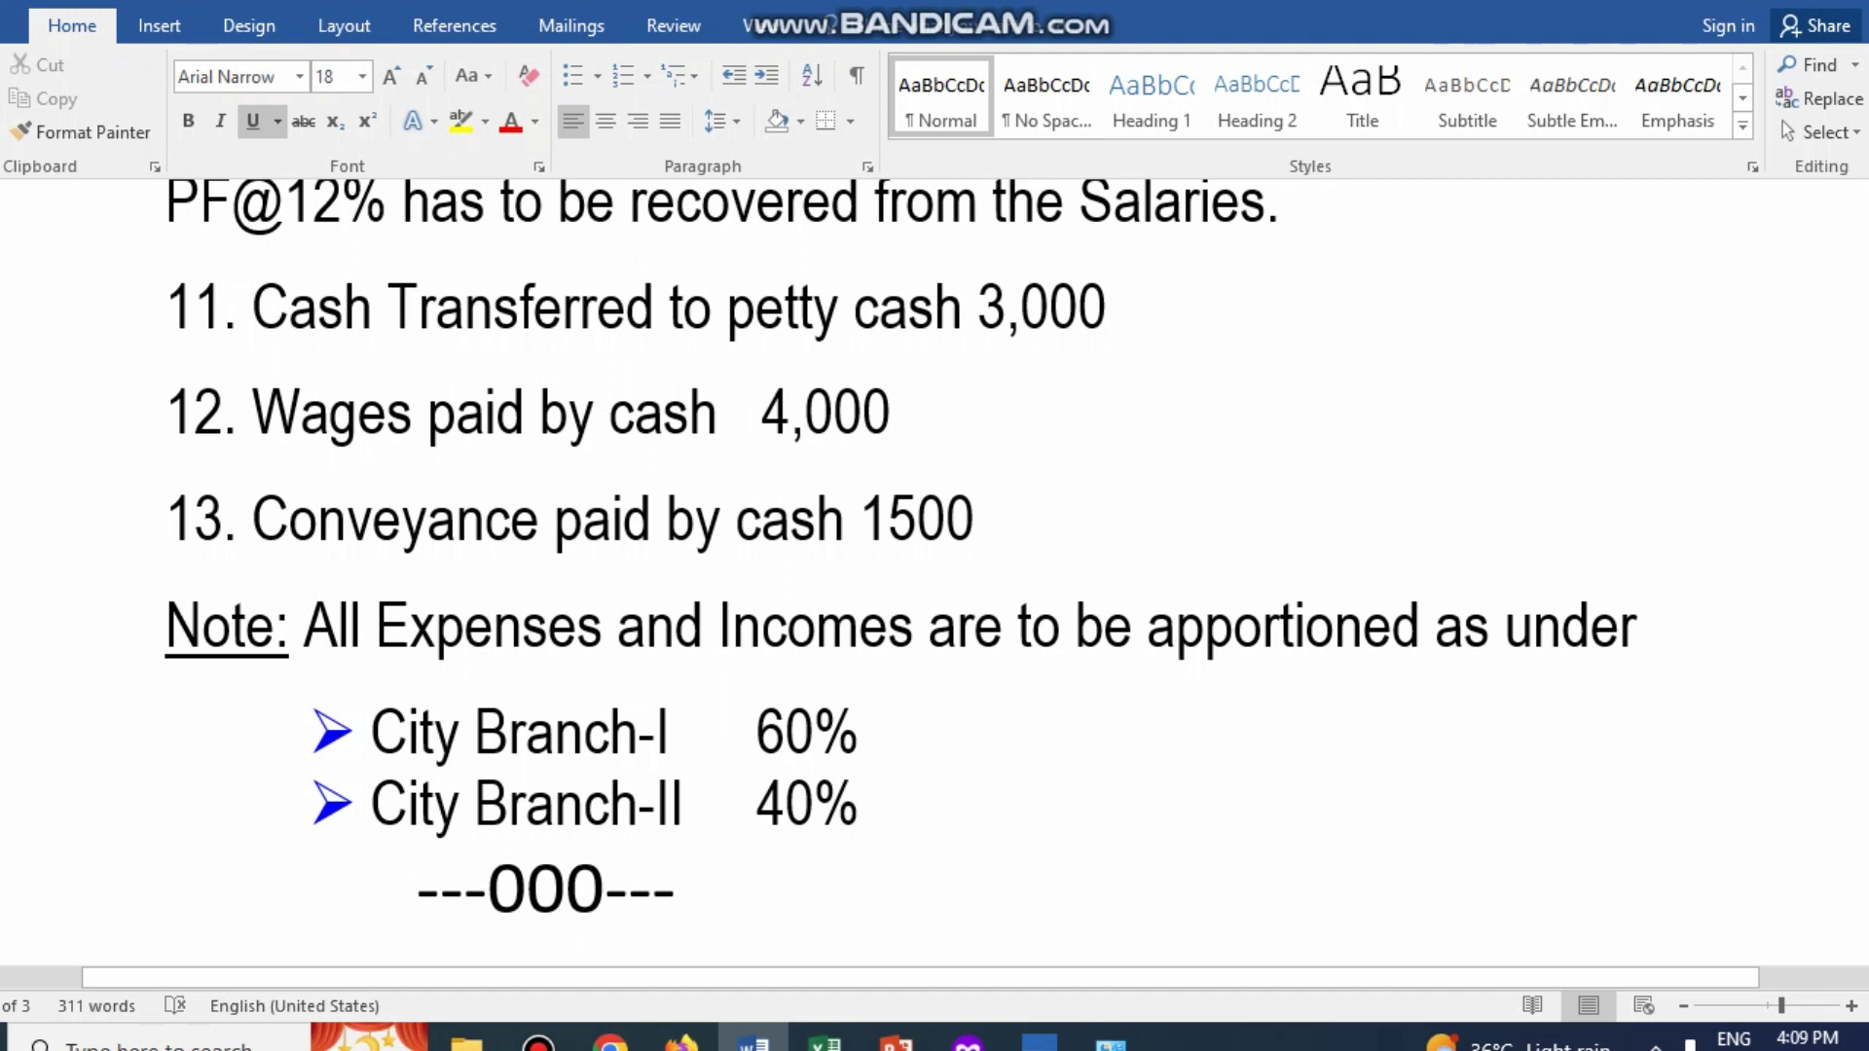
scroll(935, 569, up, 8)
scroll(935, 568, up, 7)
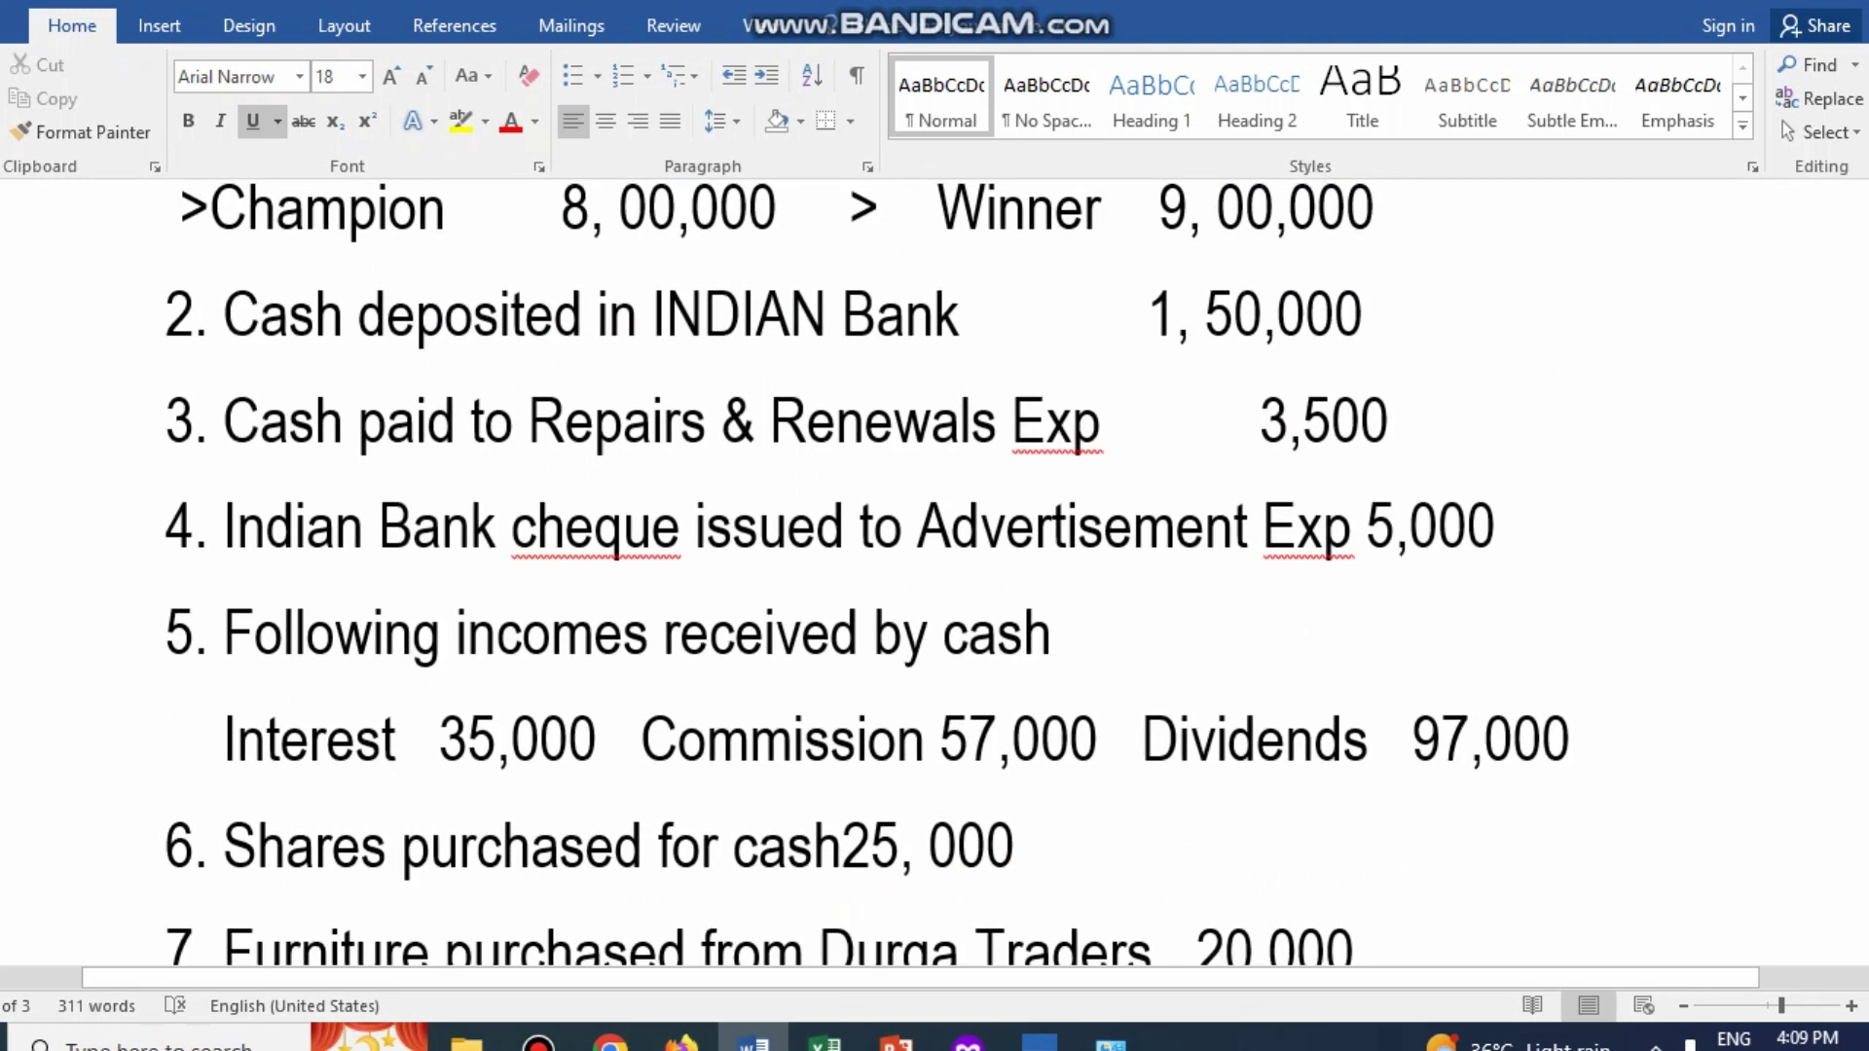
scroll(935, 569, up, 7)
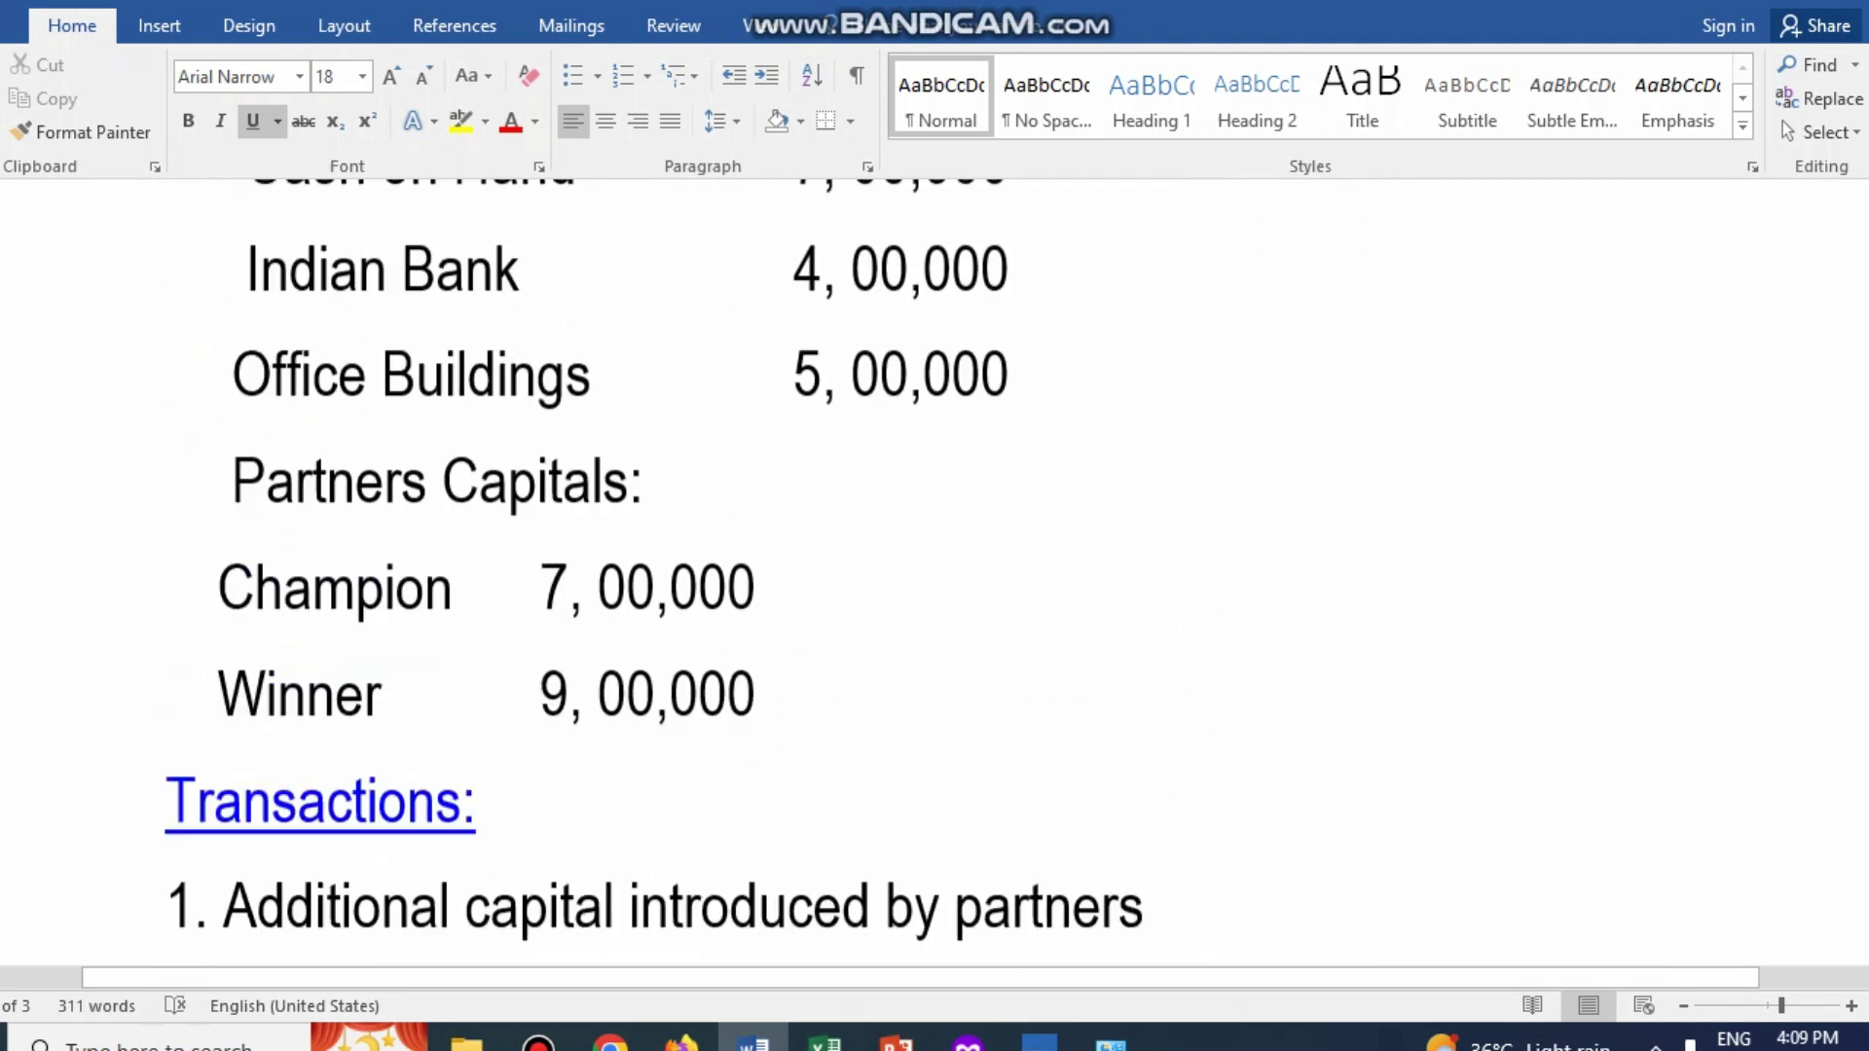
scroll(934, 569, up, 1)
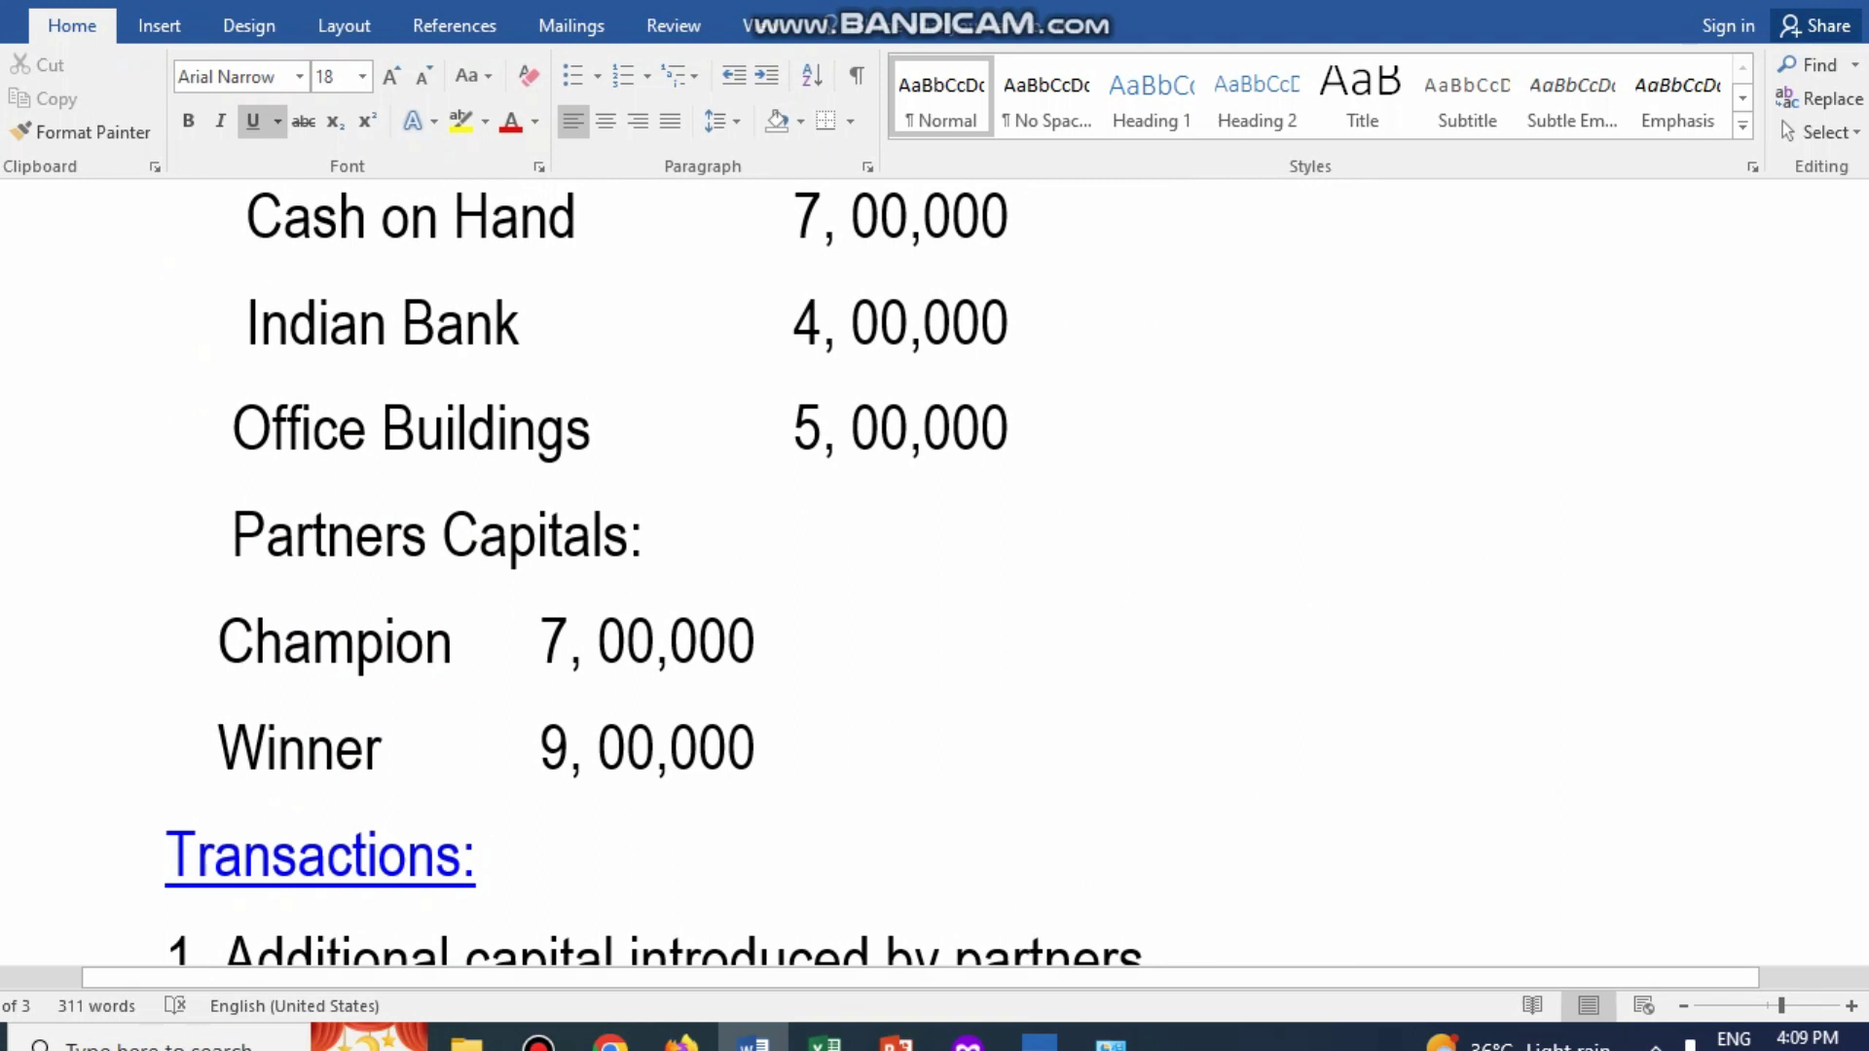
Step: Continue in educational mode, open the Create Company form, and recheck the opening balances in Word
click(1040, 1038)
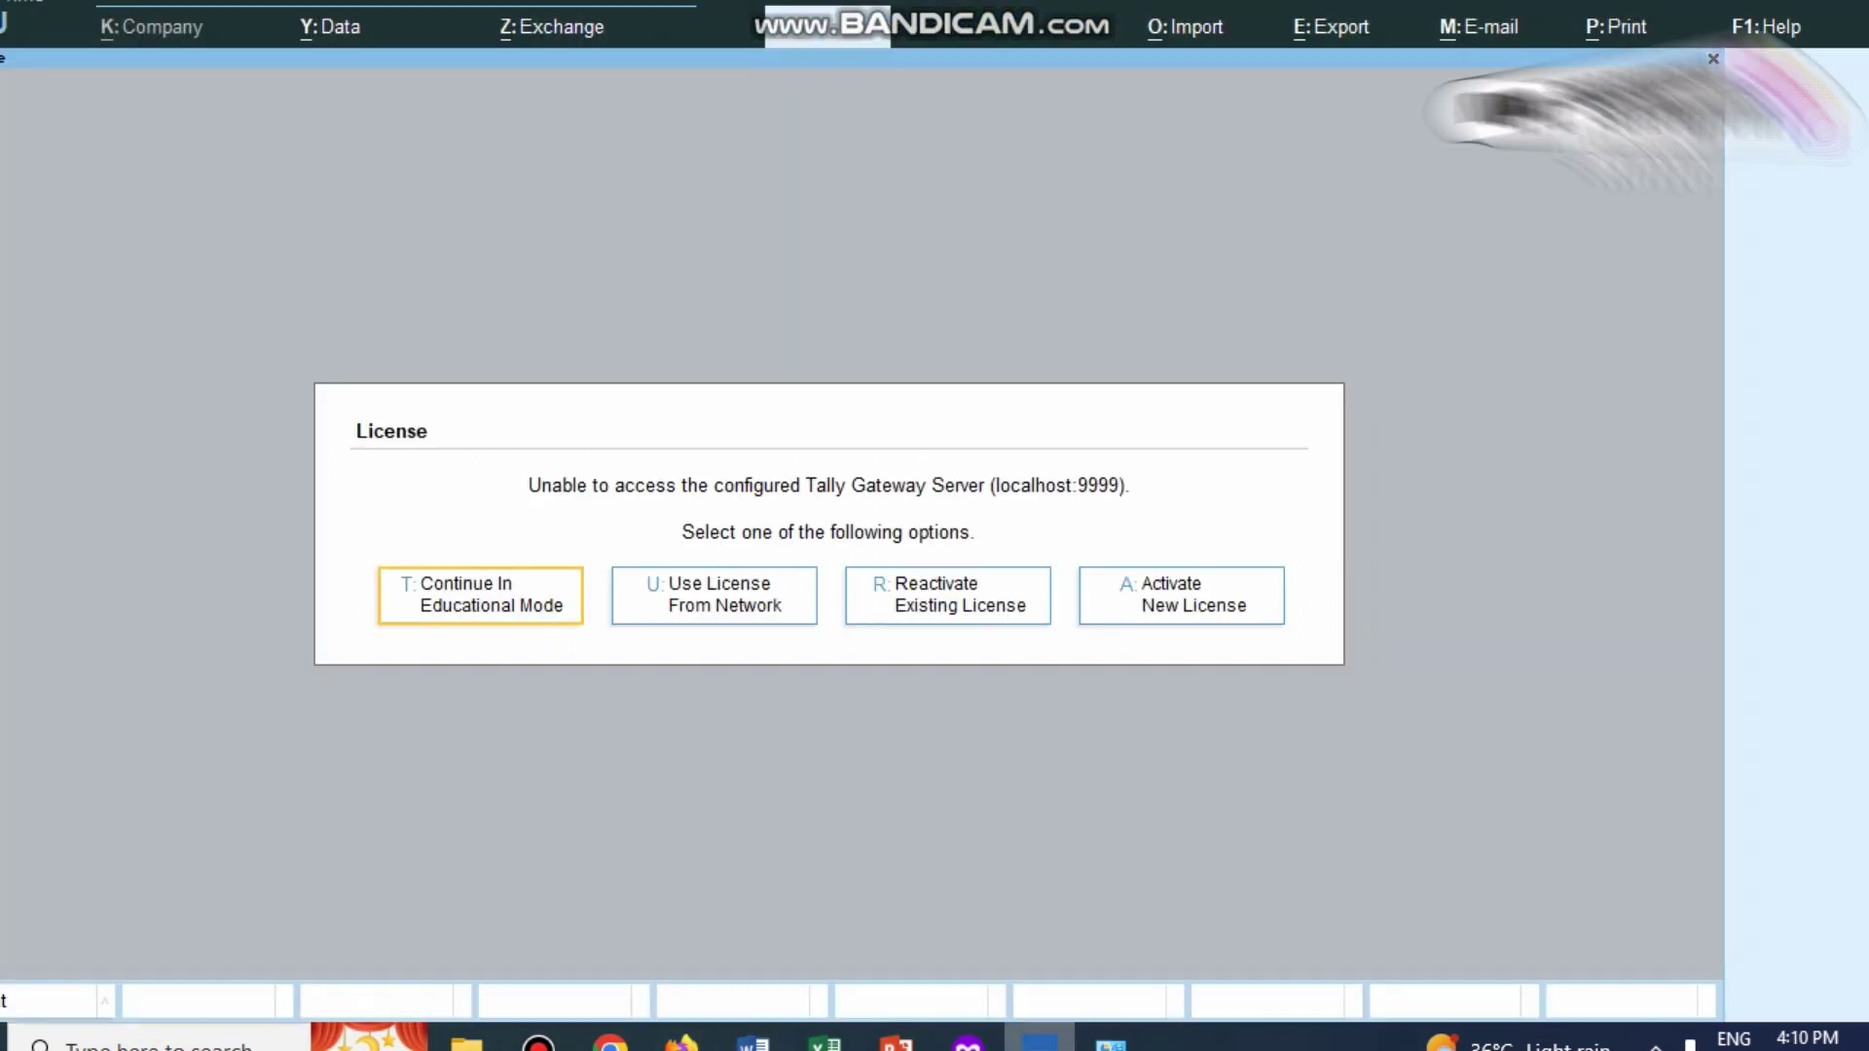
key(Return)
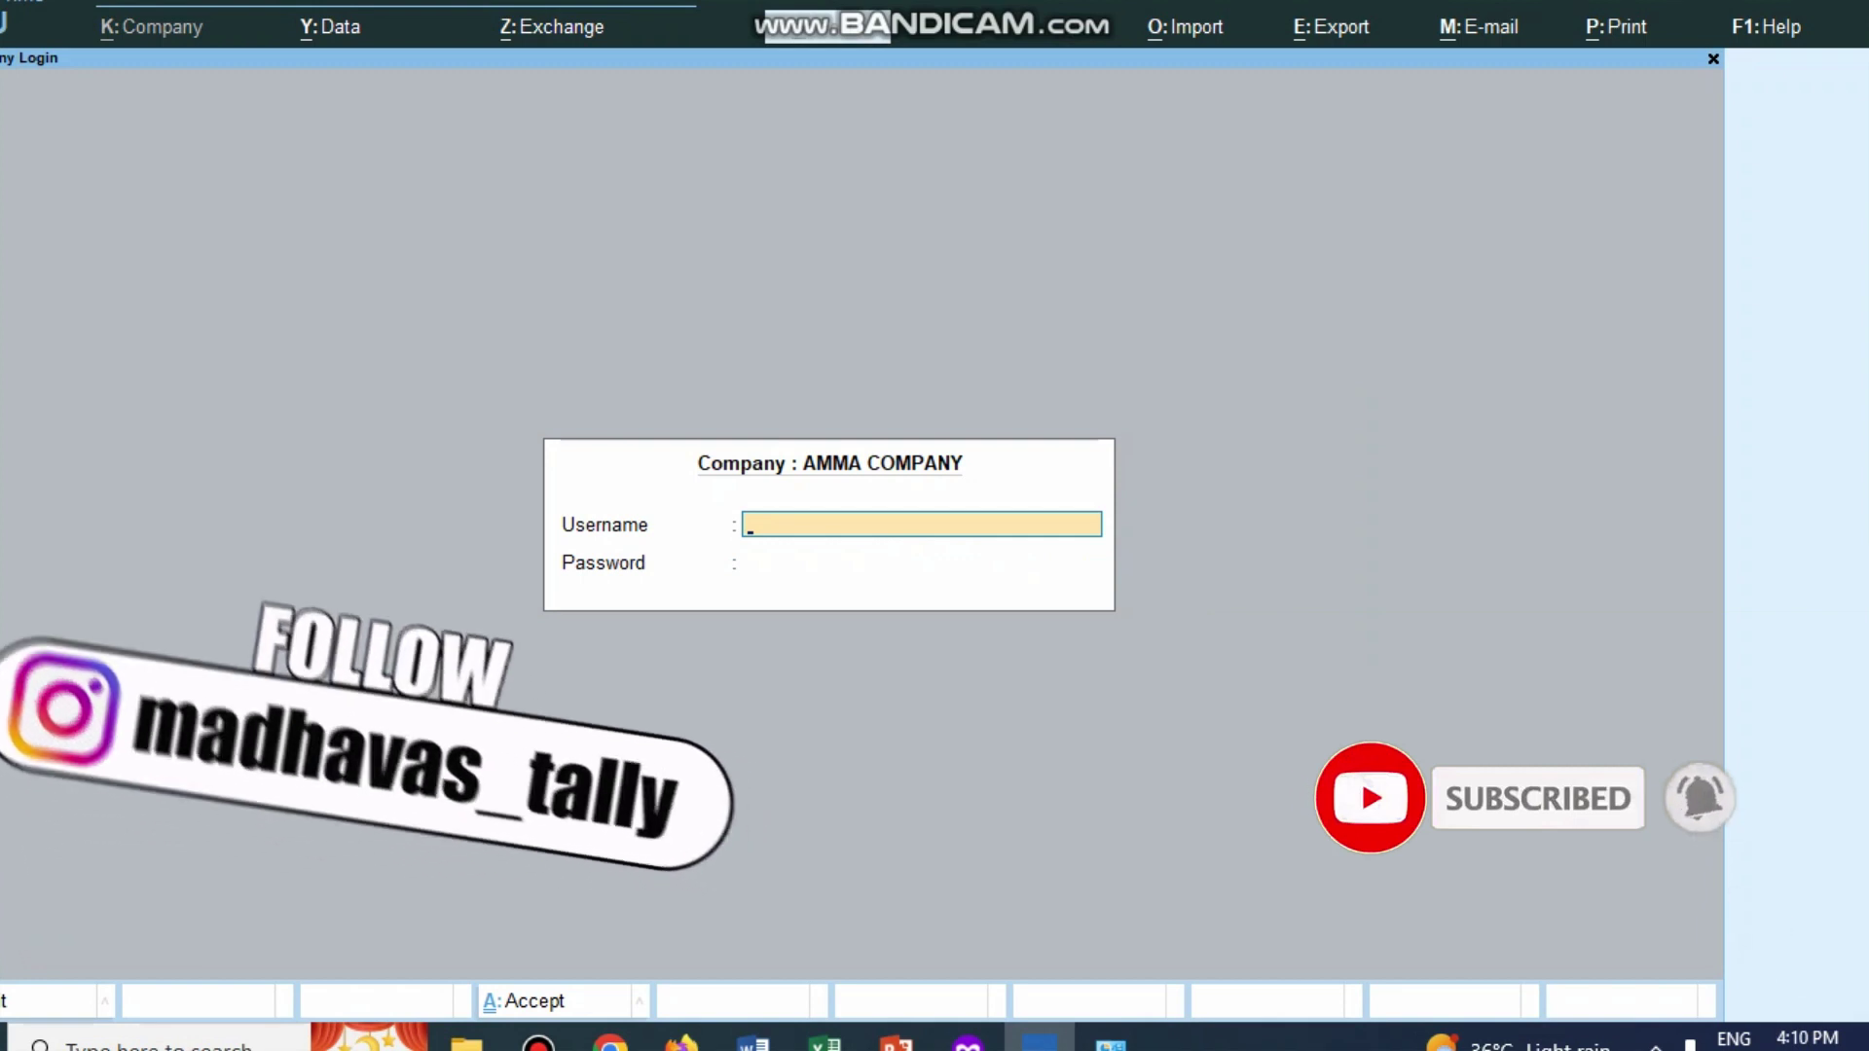
key(Escape)
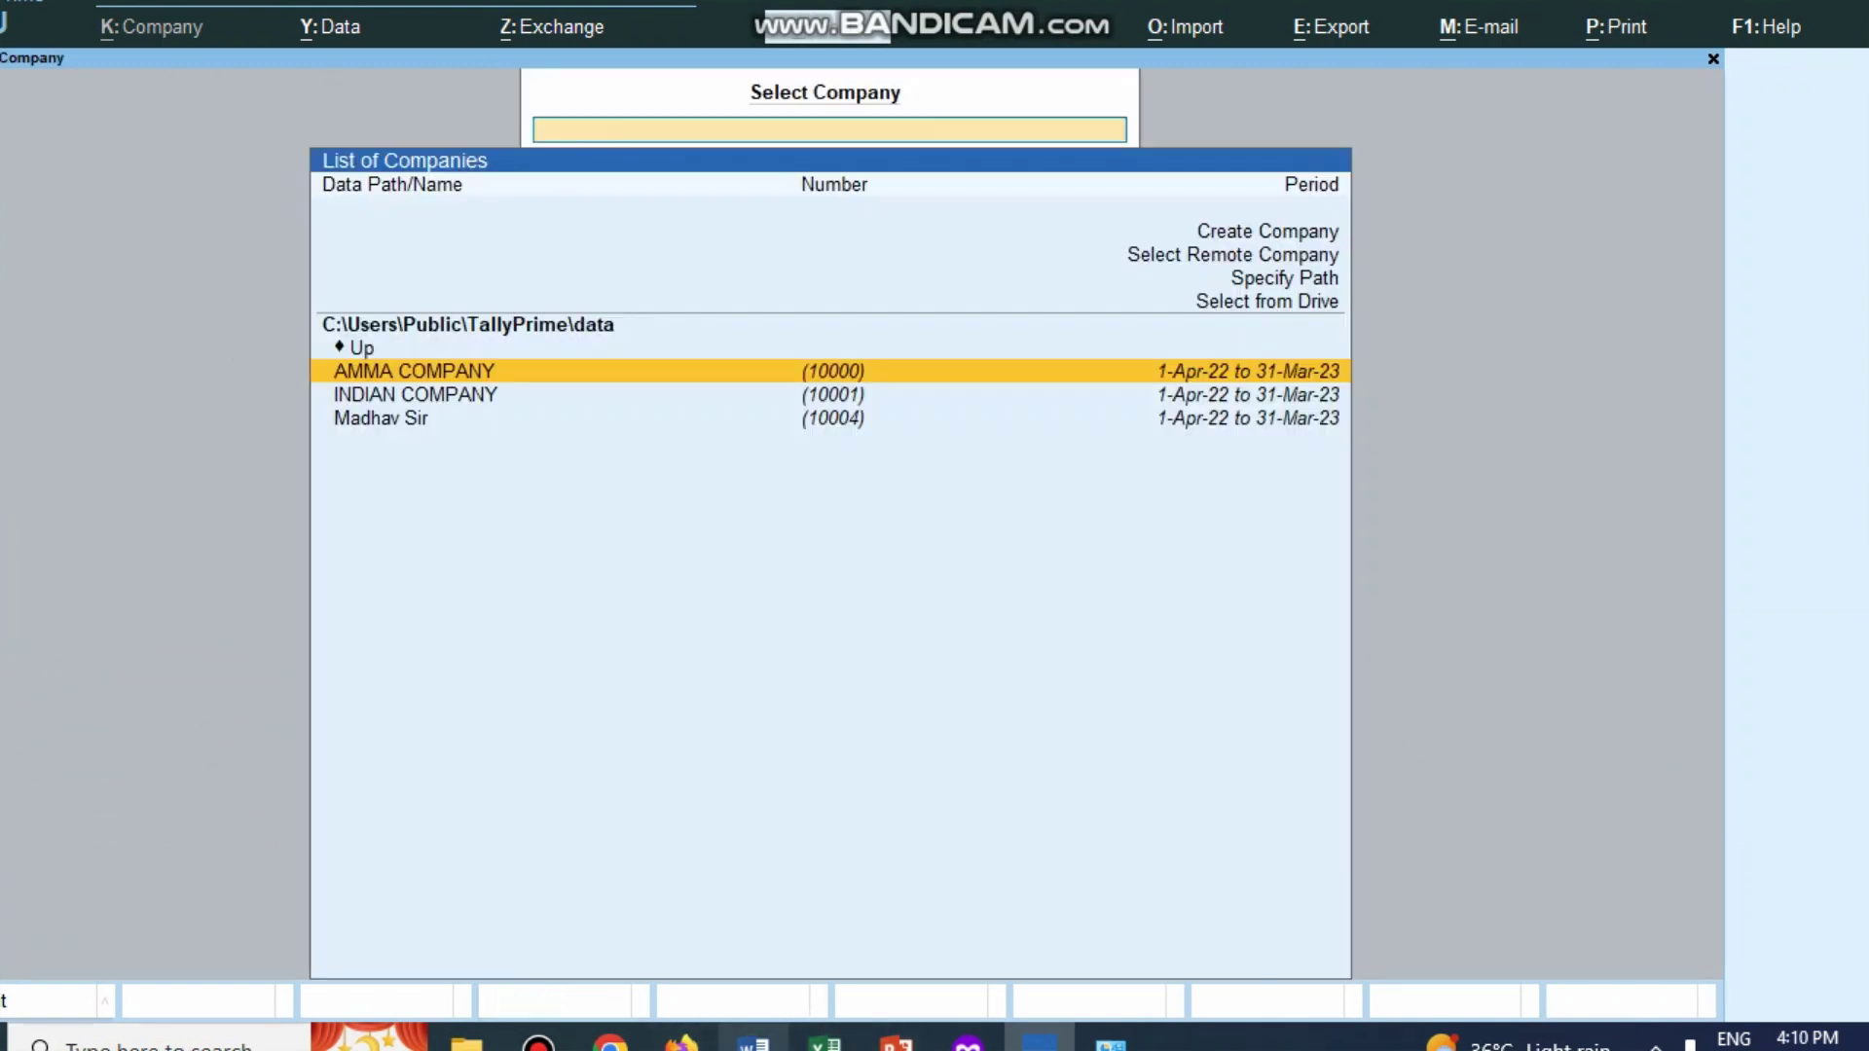
key(Up)
key(Up)
key(Up)
key(Up)
key(Up)
key(Up)
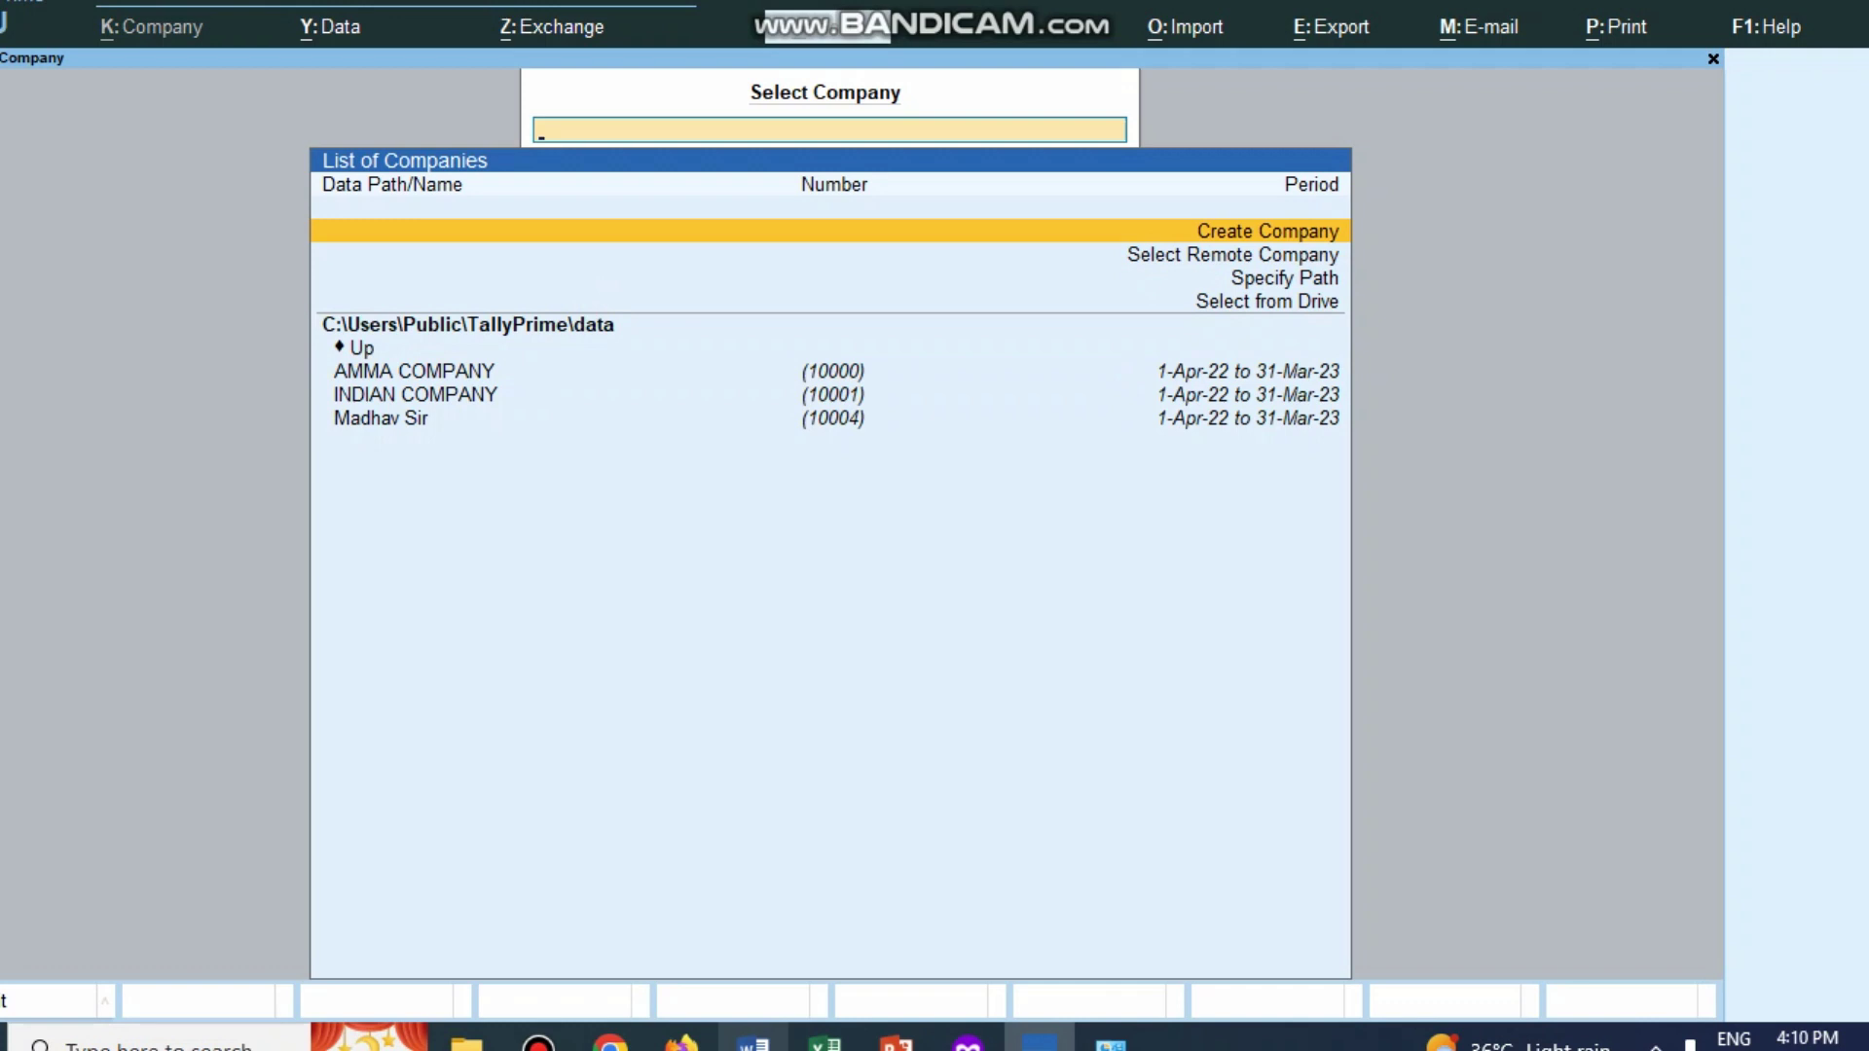
mouse_move(753, 1040)
key(Return)
click(752, 1040)
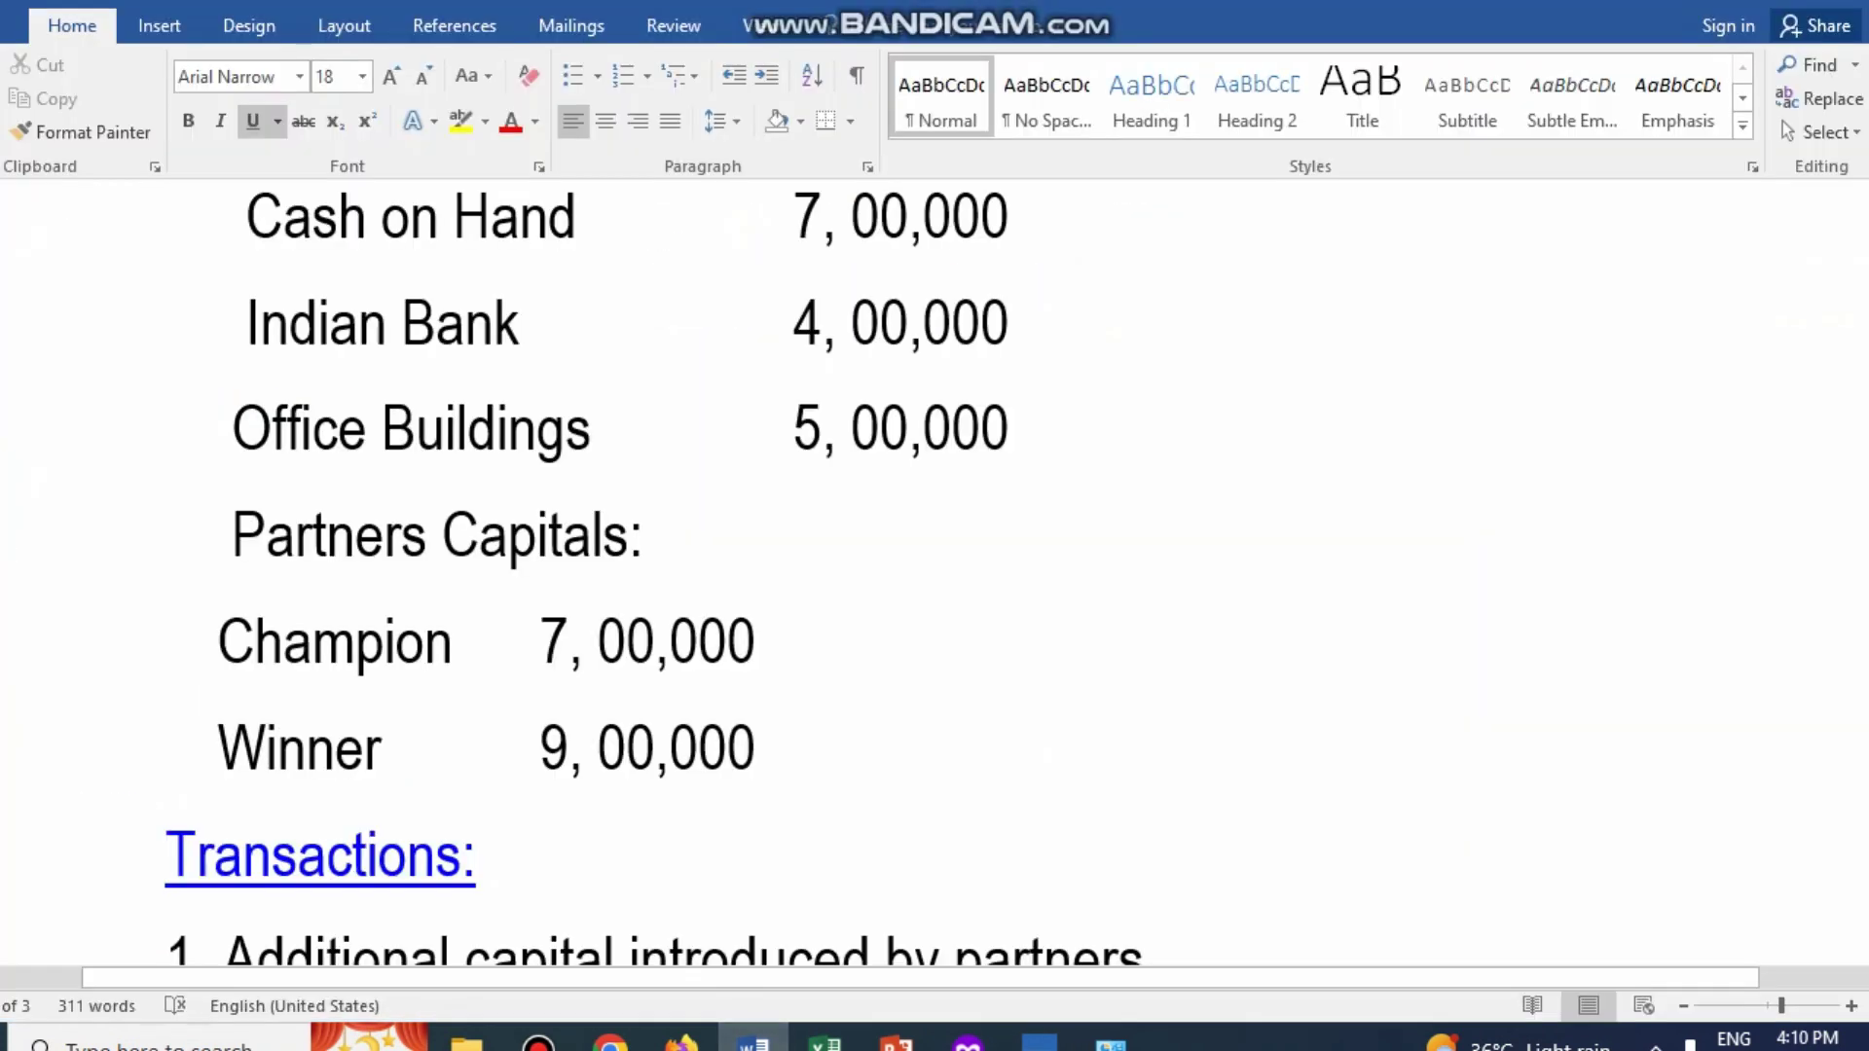
scroll(934, 574, up, 7)
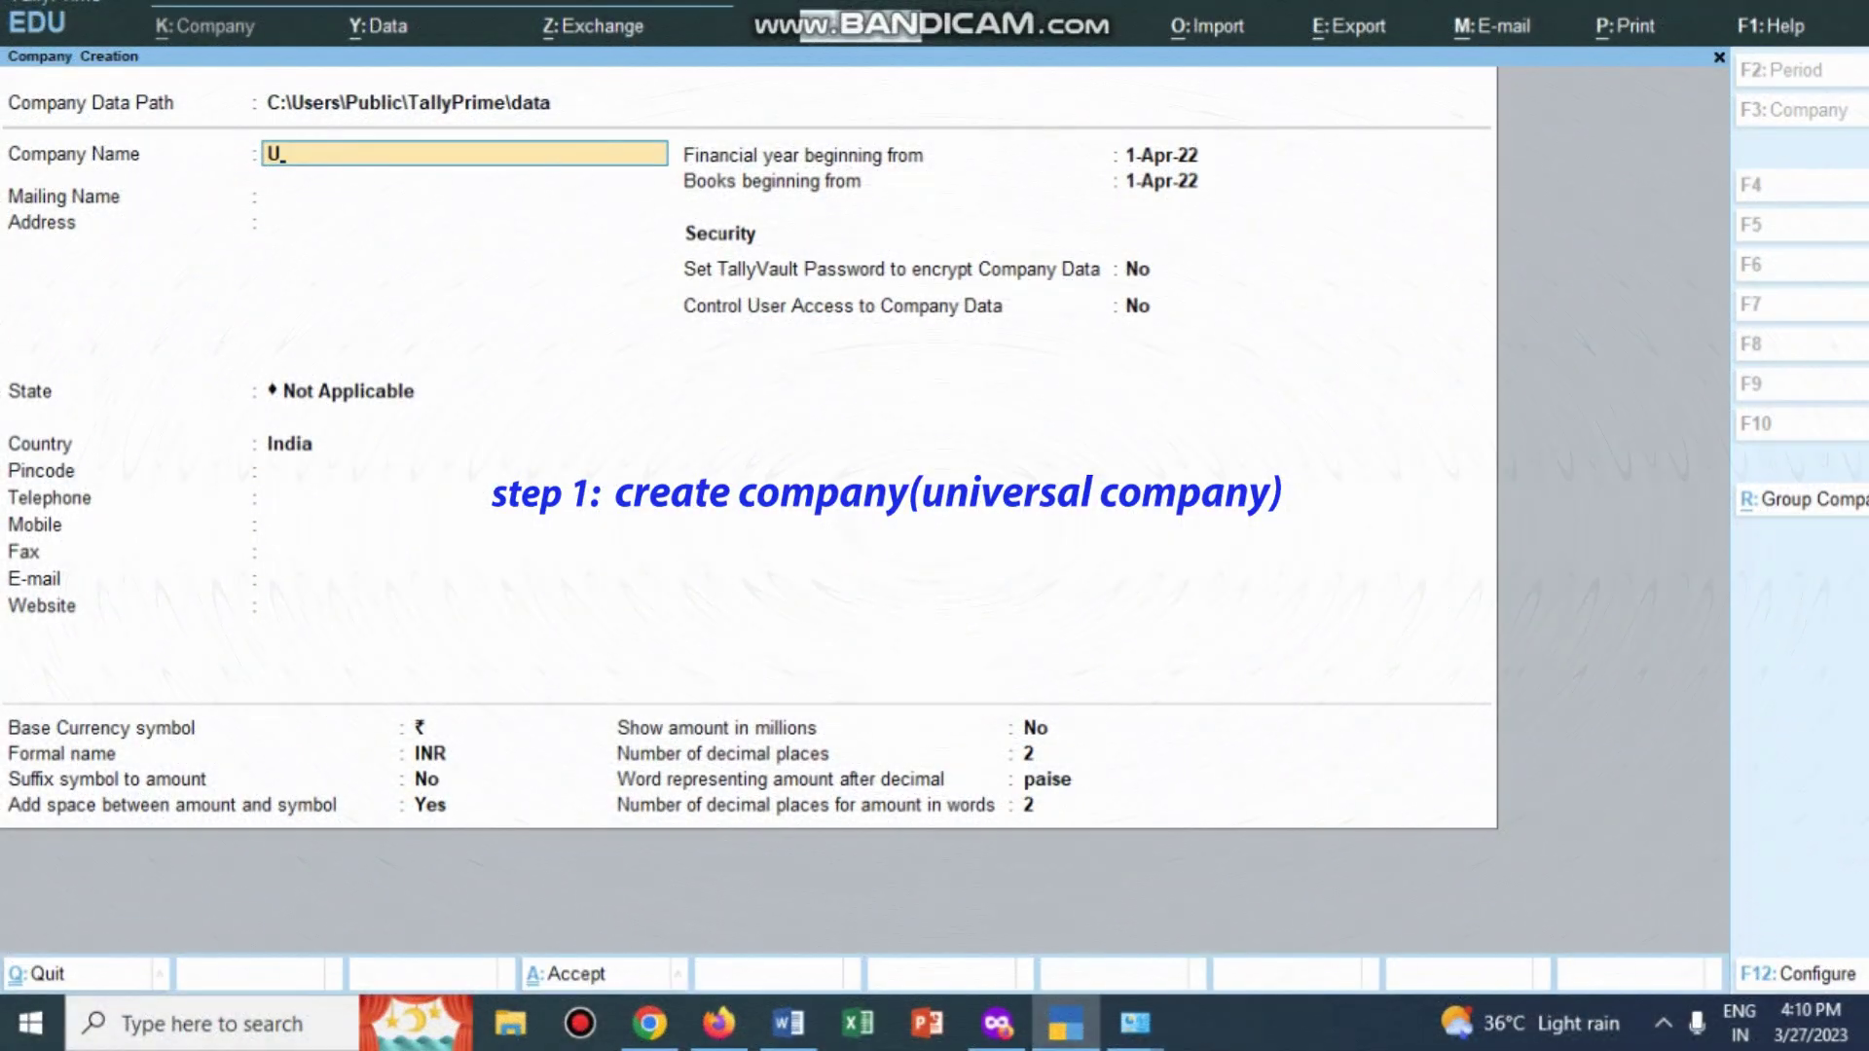
Step: Name the company Universal Company and enter its address, Andhra Pradesh state and pincode
text(niver)
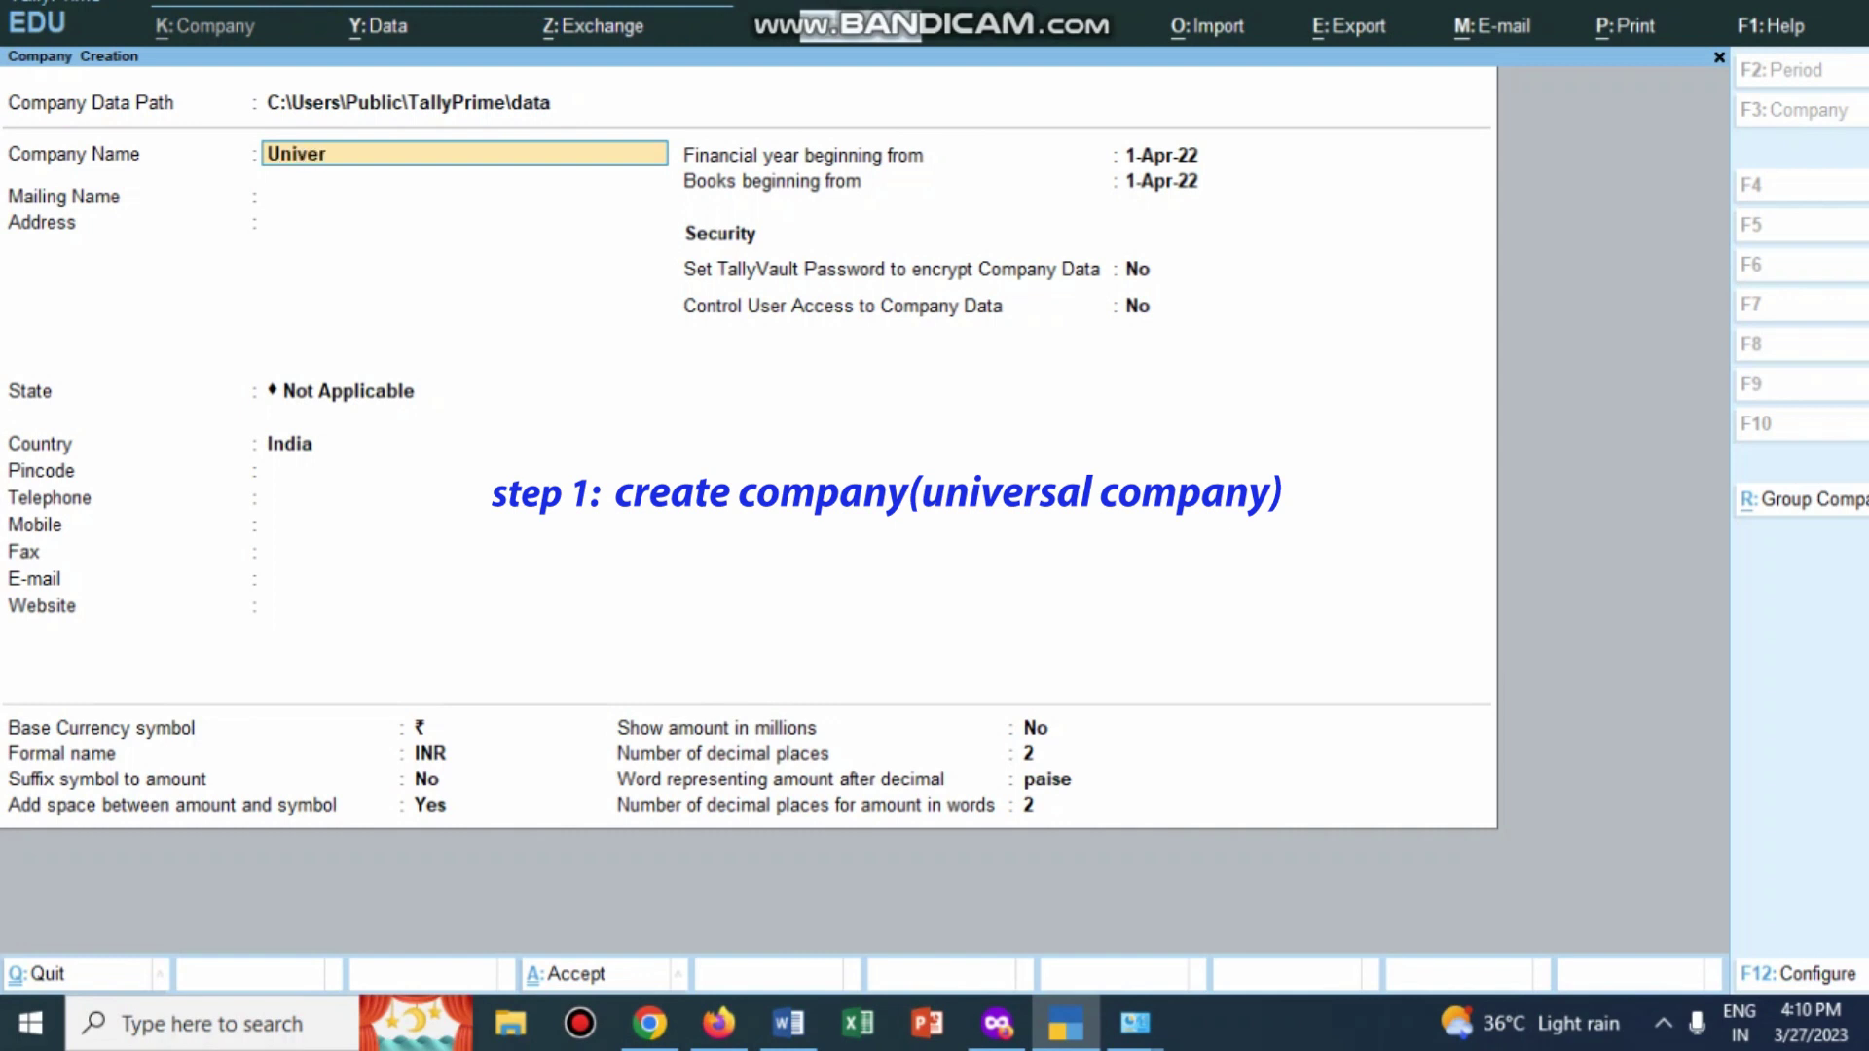
text(sal Company)
key(Return)
key(Return)
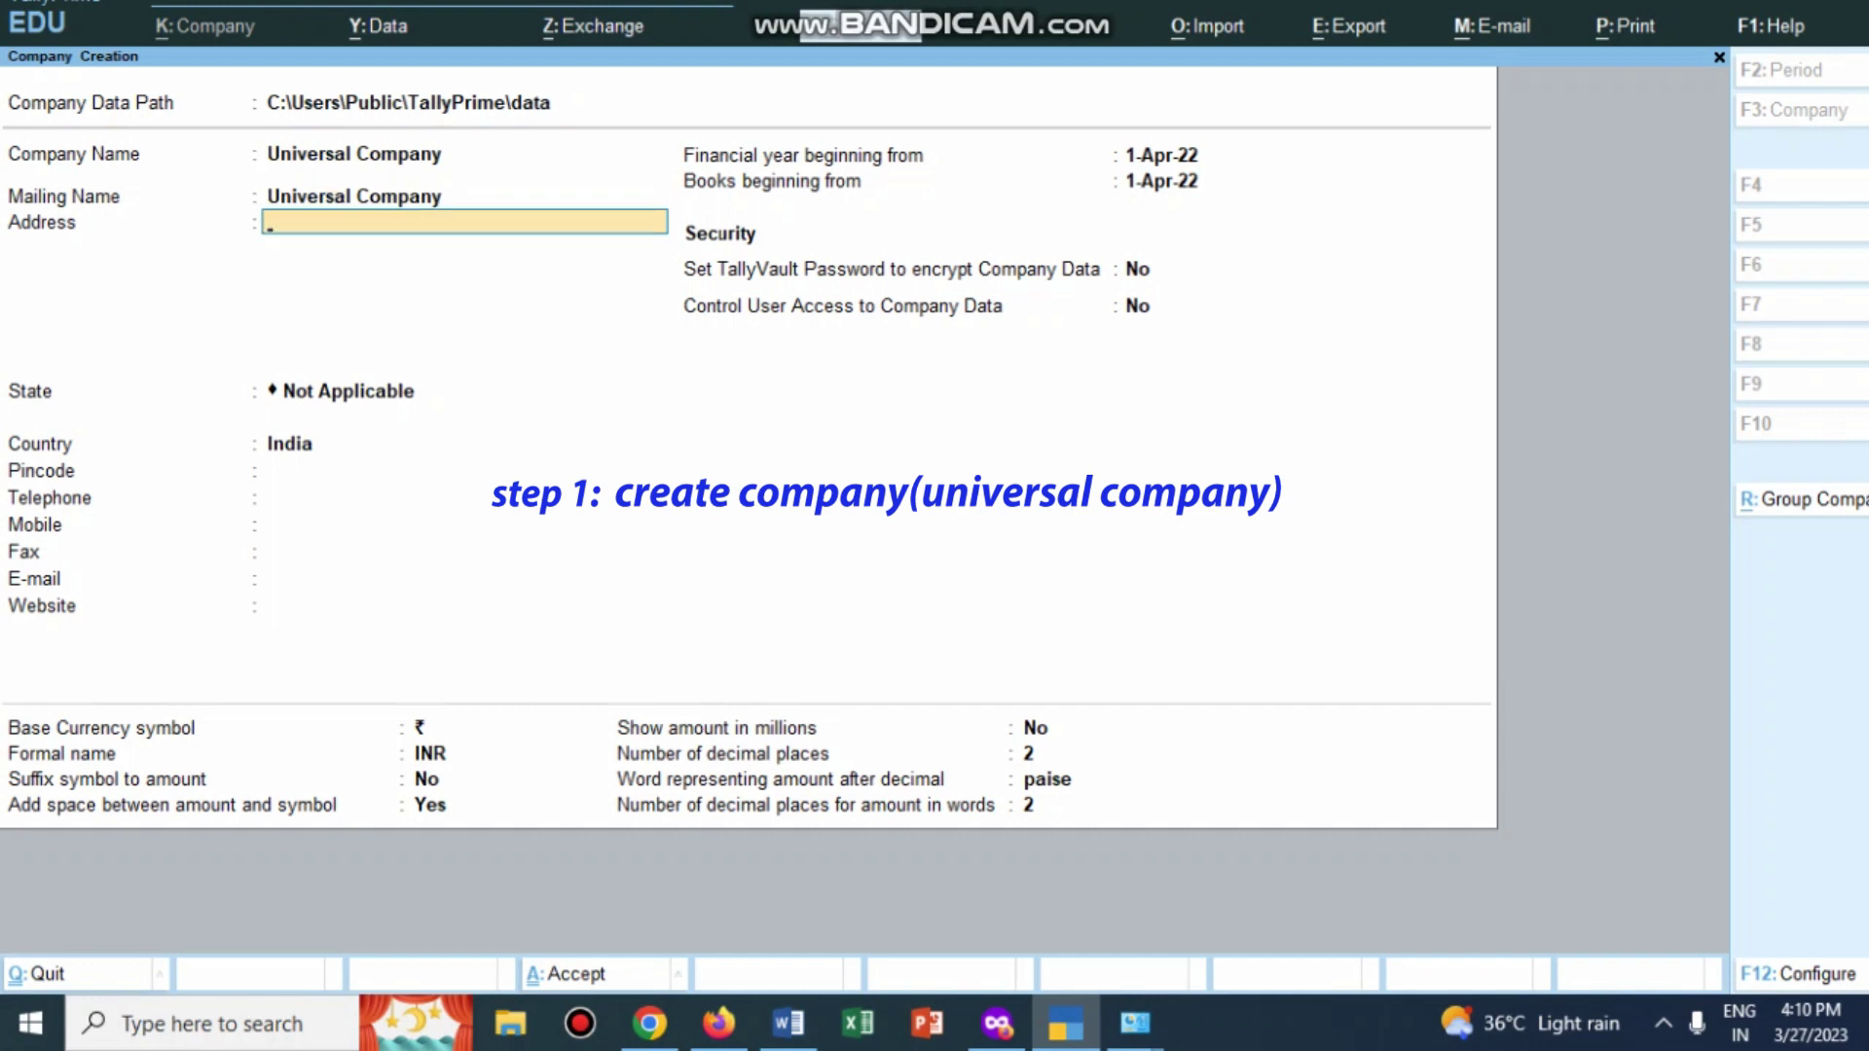
text(Vijayawada)
key(Return)
key(Return)
key(Down)
key(Down)
key(Down)
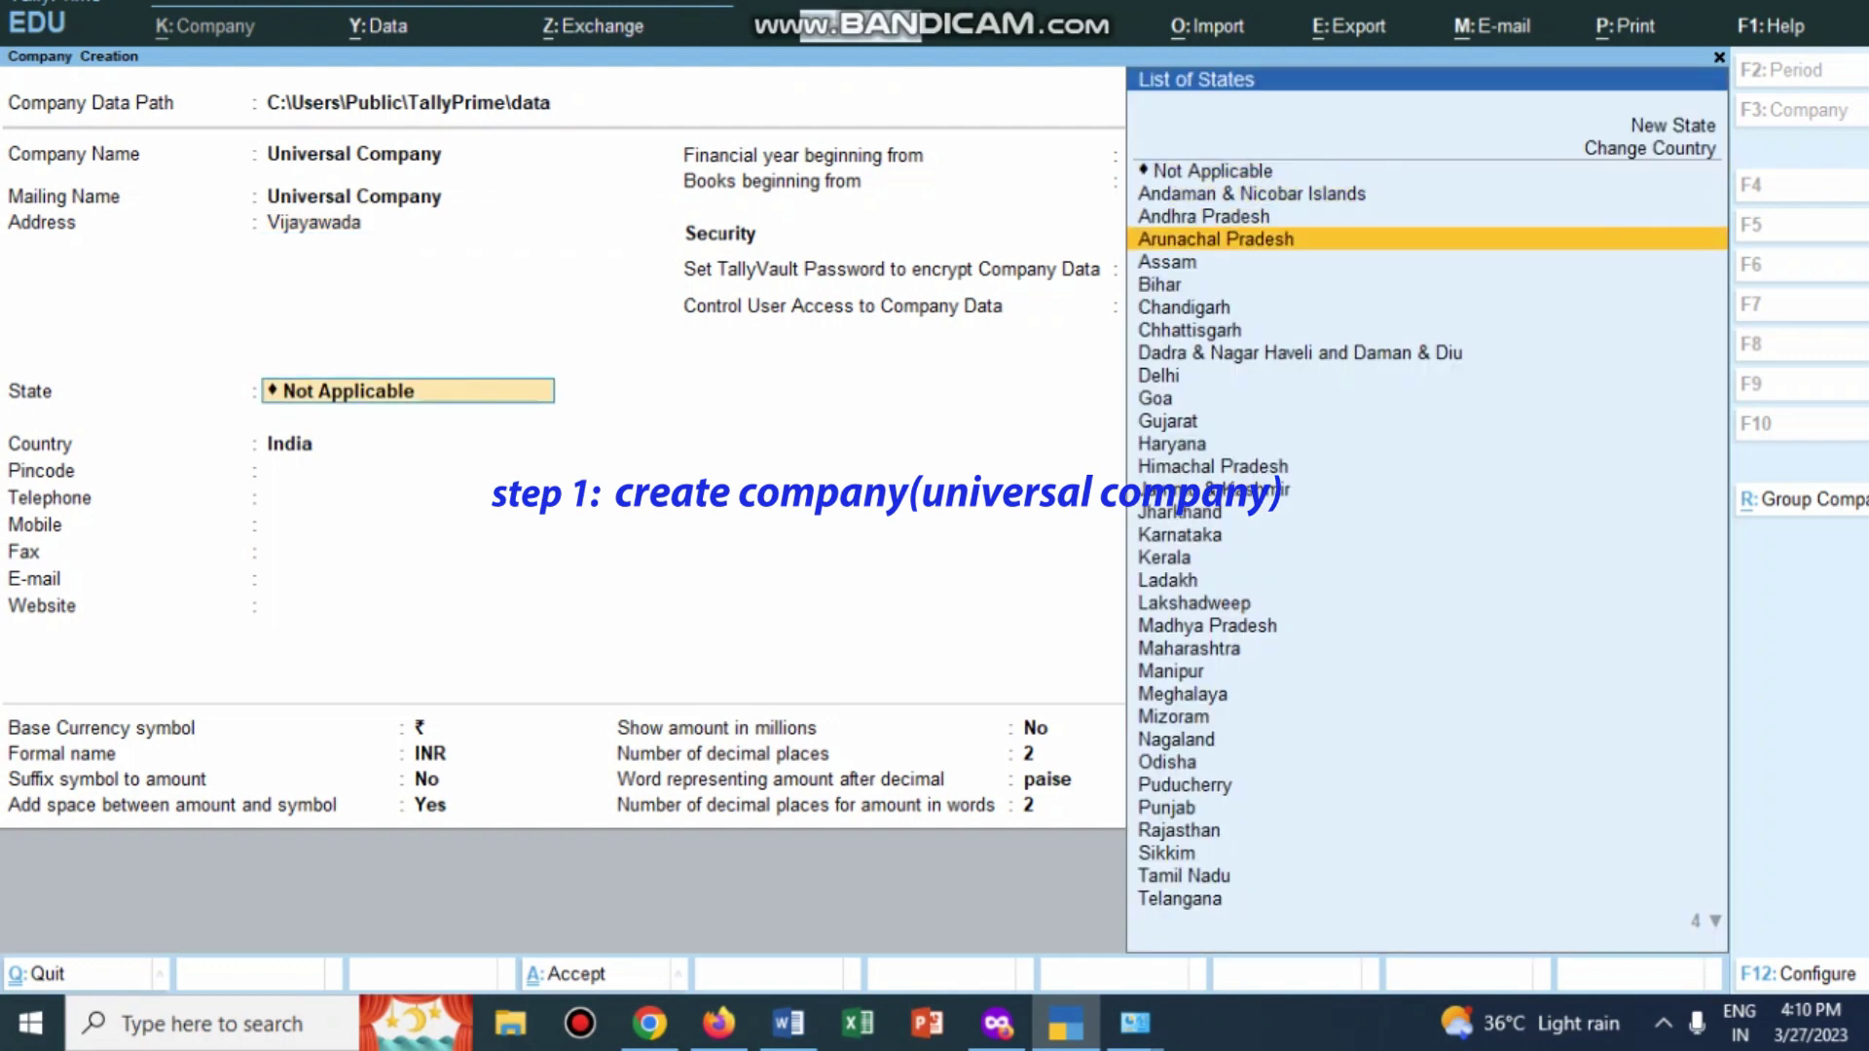
key(Return)
key(BackSpace)
key(BackSpace)
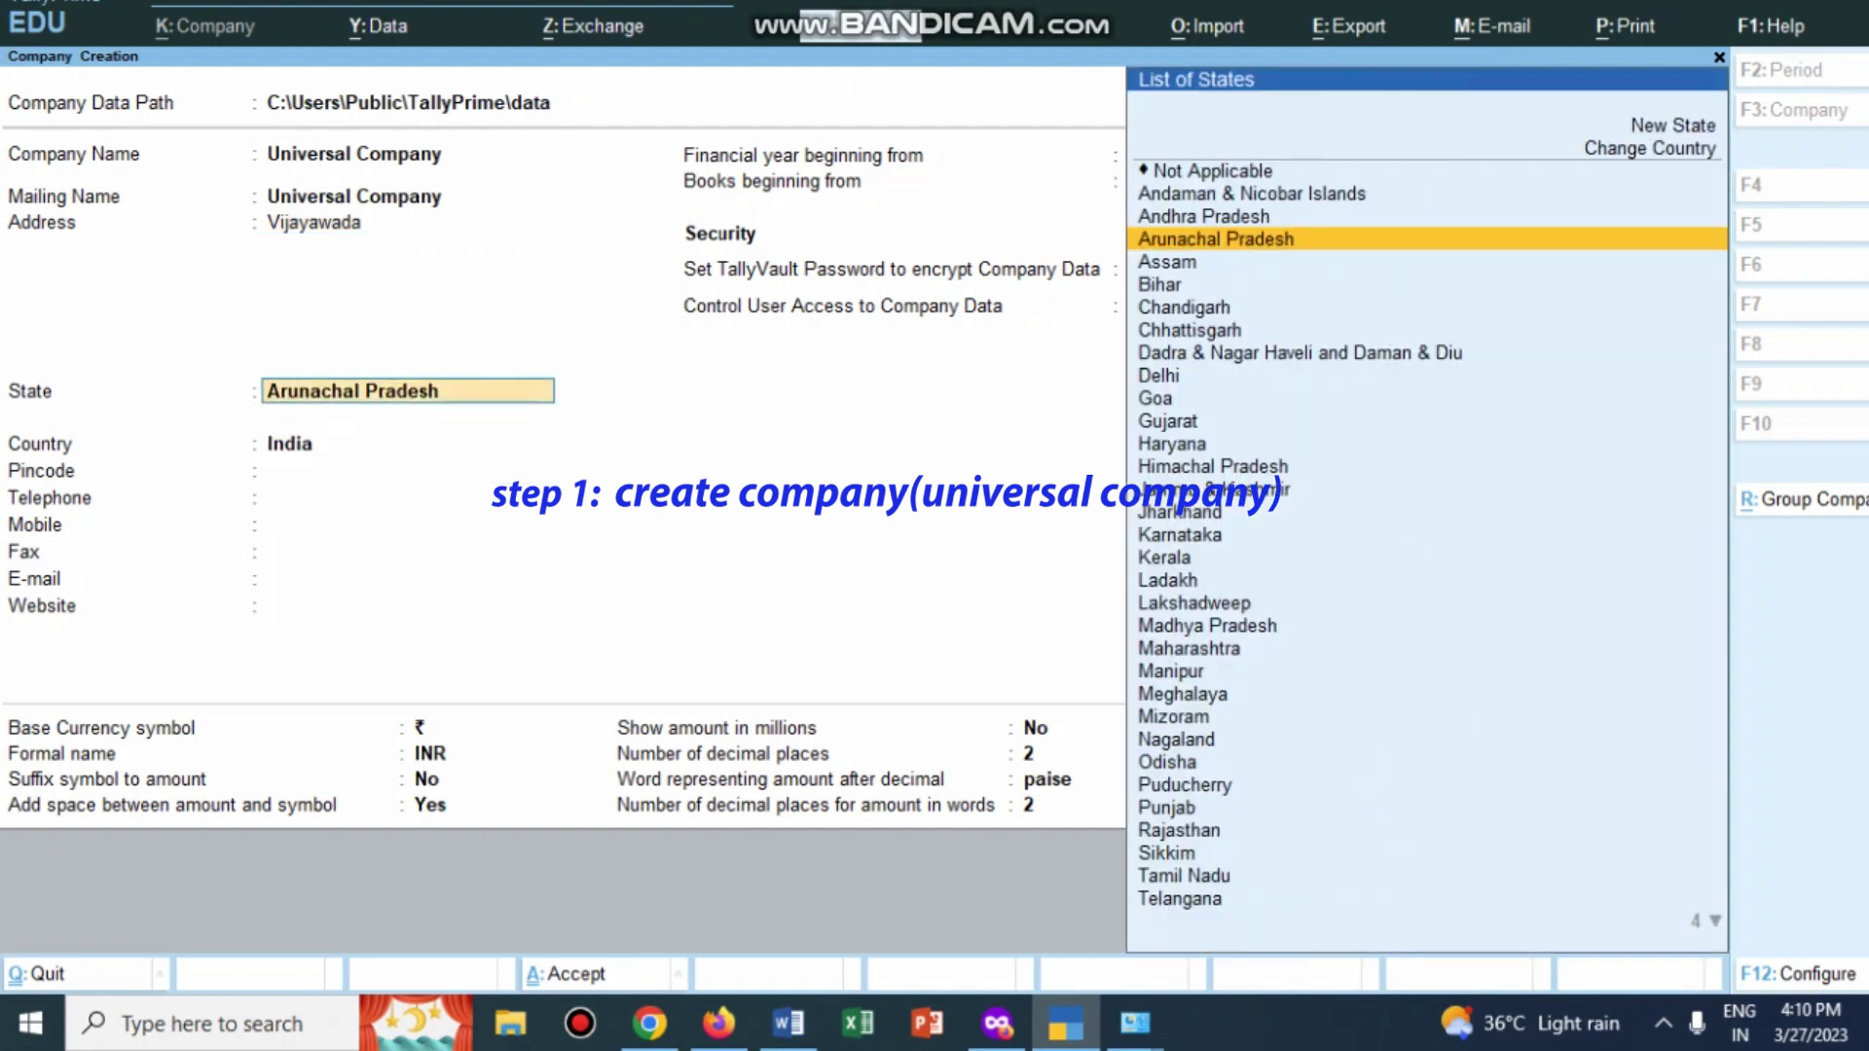
key(Up)
key(Return)
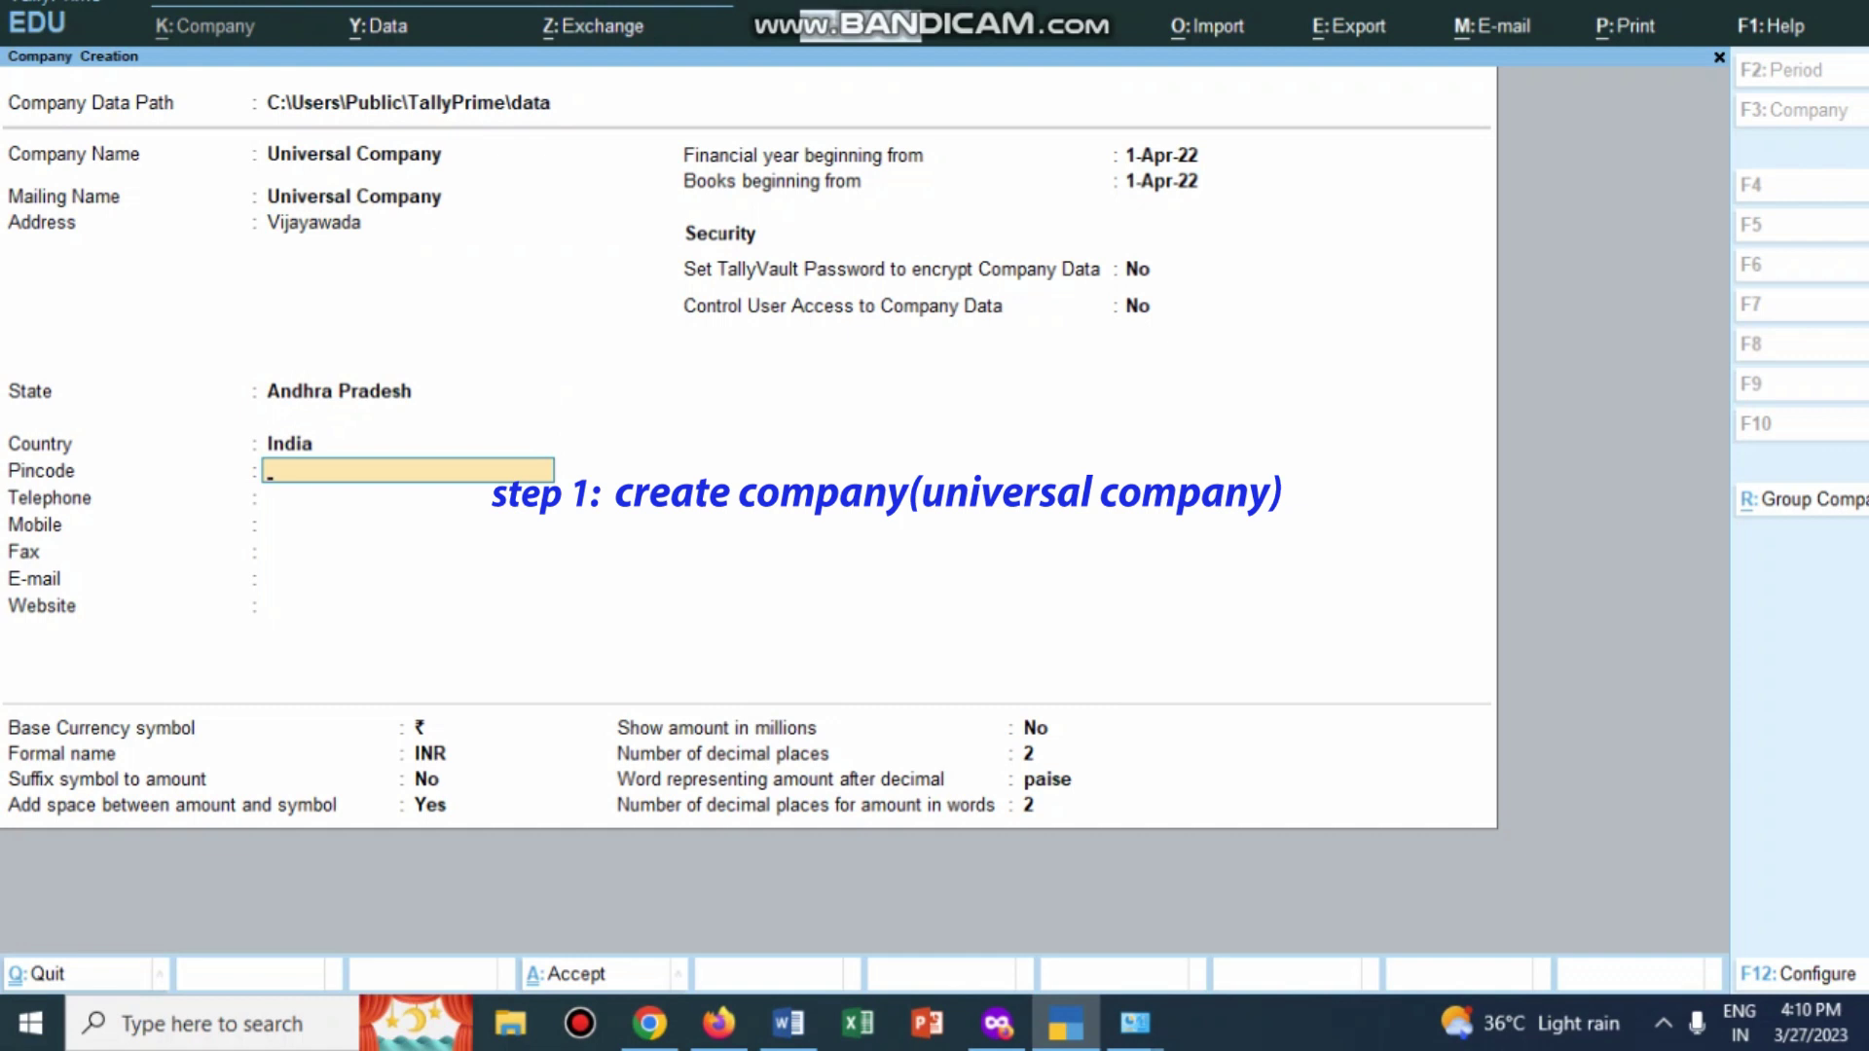
text(520 000)
key(Return)
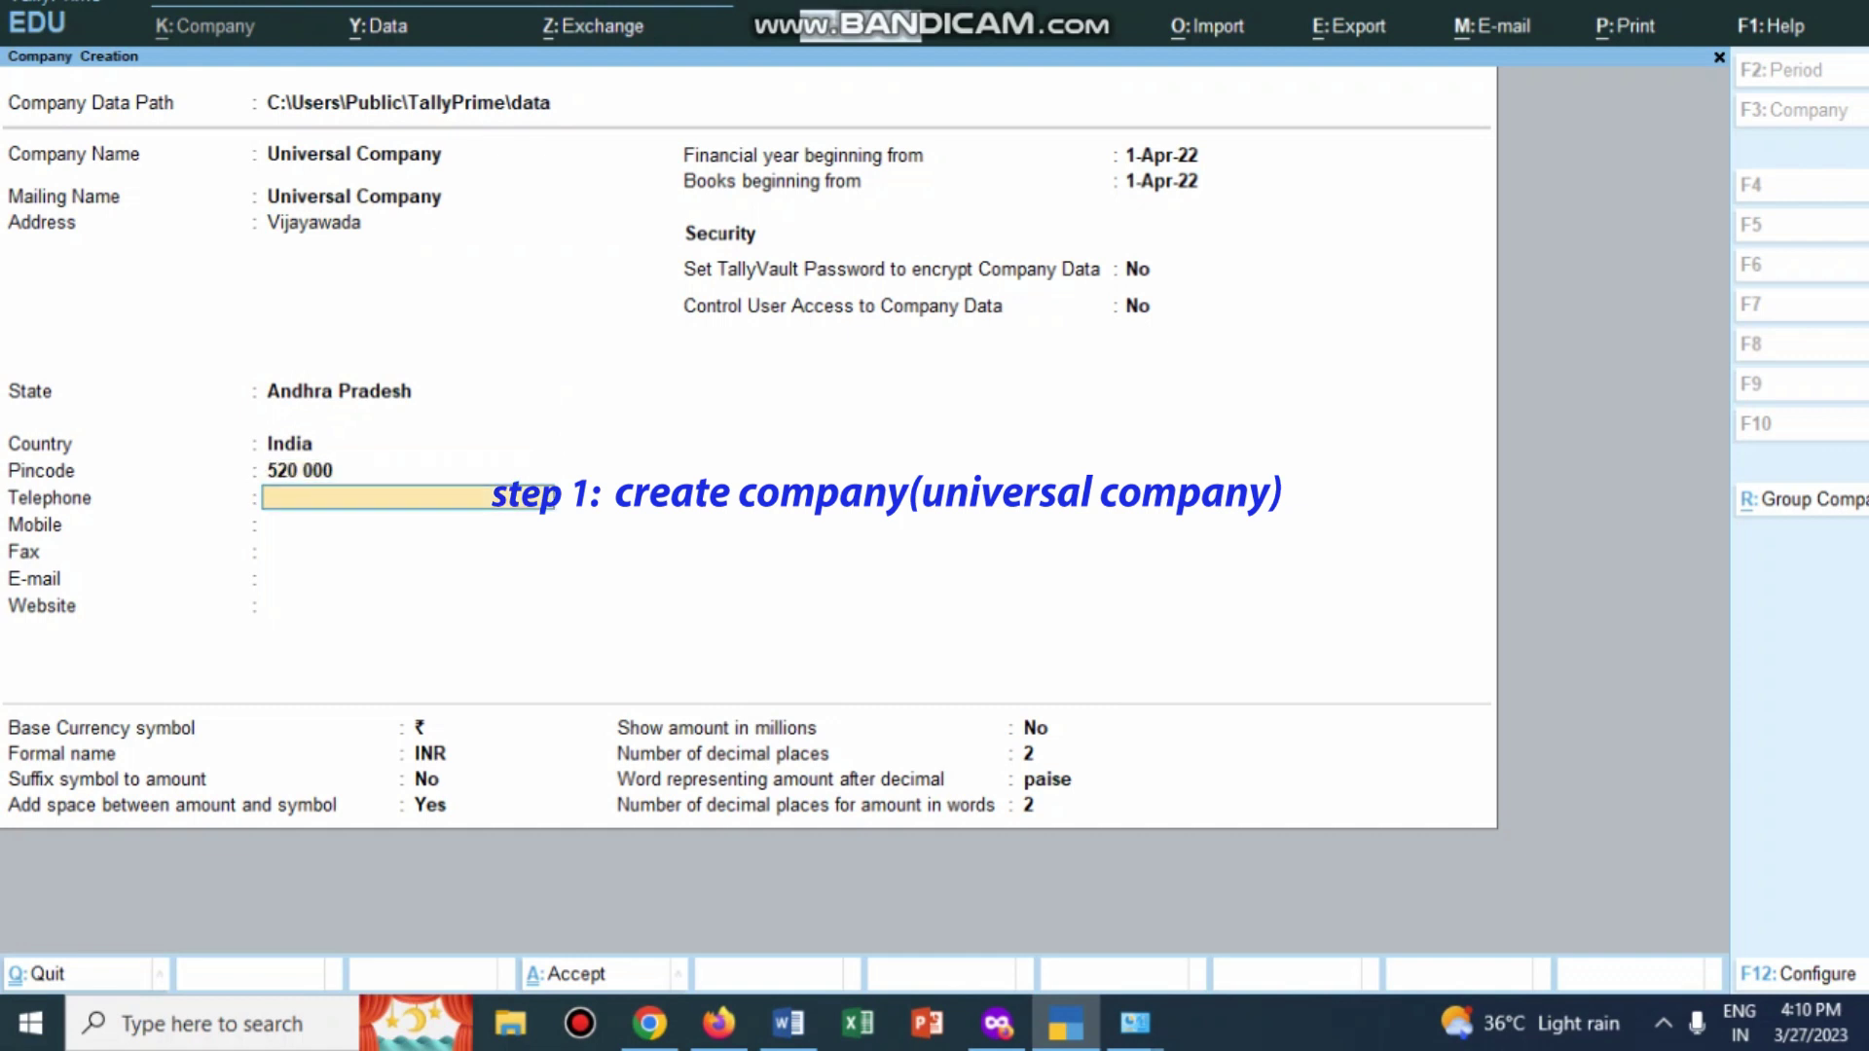
Step: Enter the company's telephone, mobile and fax numbers, correcting the telephone entry
text(1122)
key(Return)
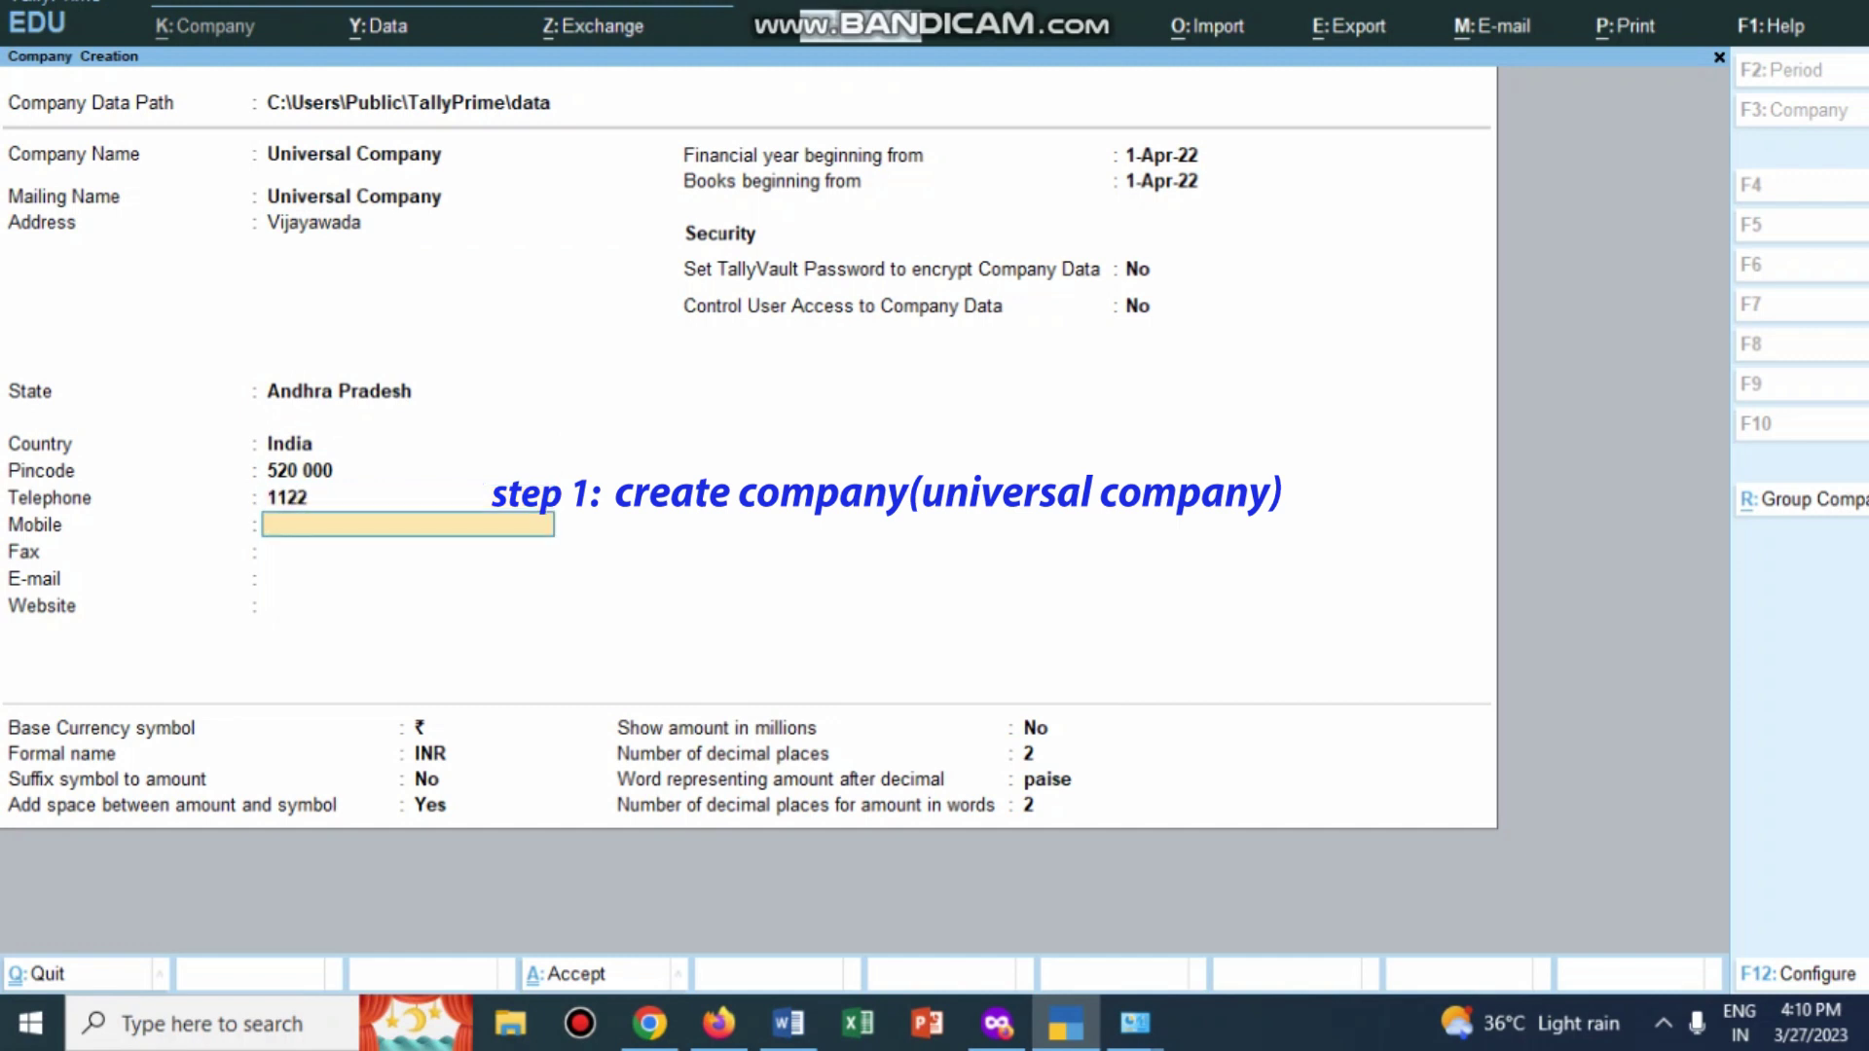
text(999999999)
key(Return)
text(11)
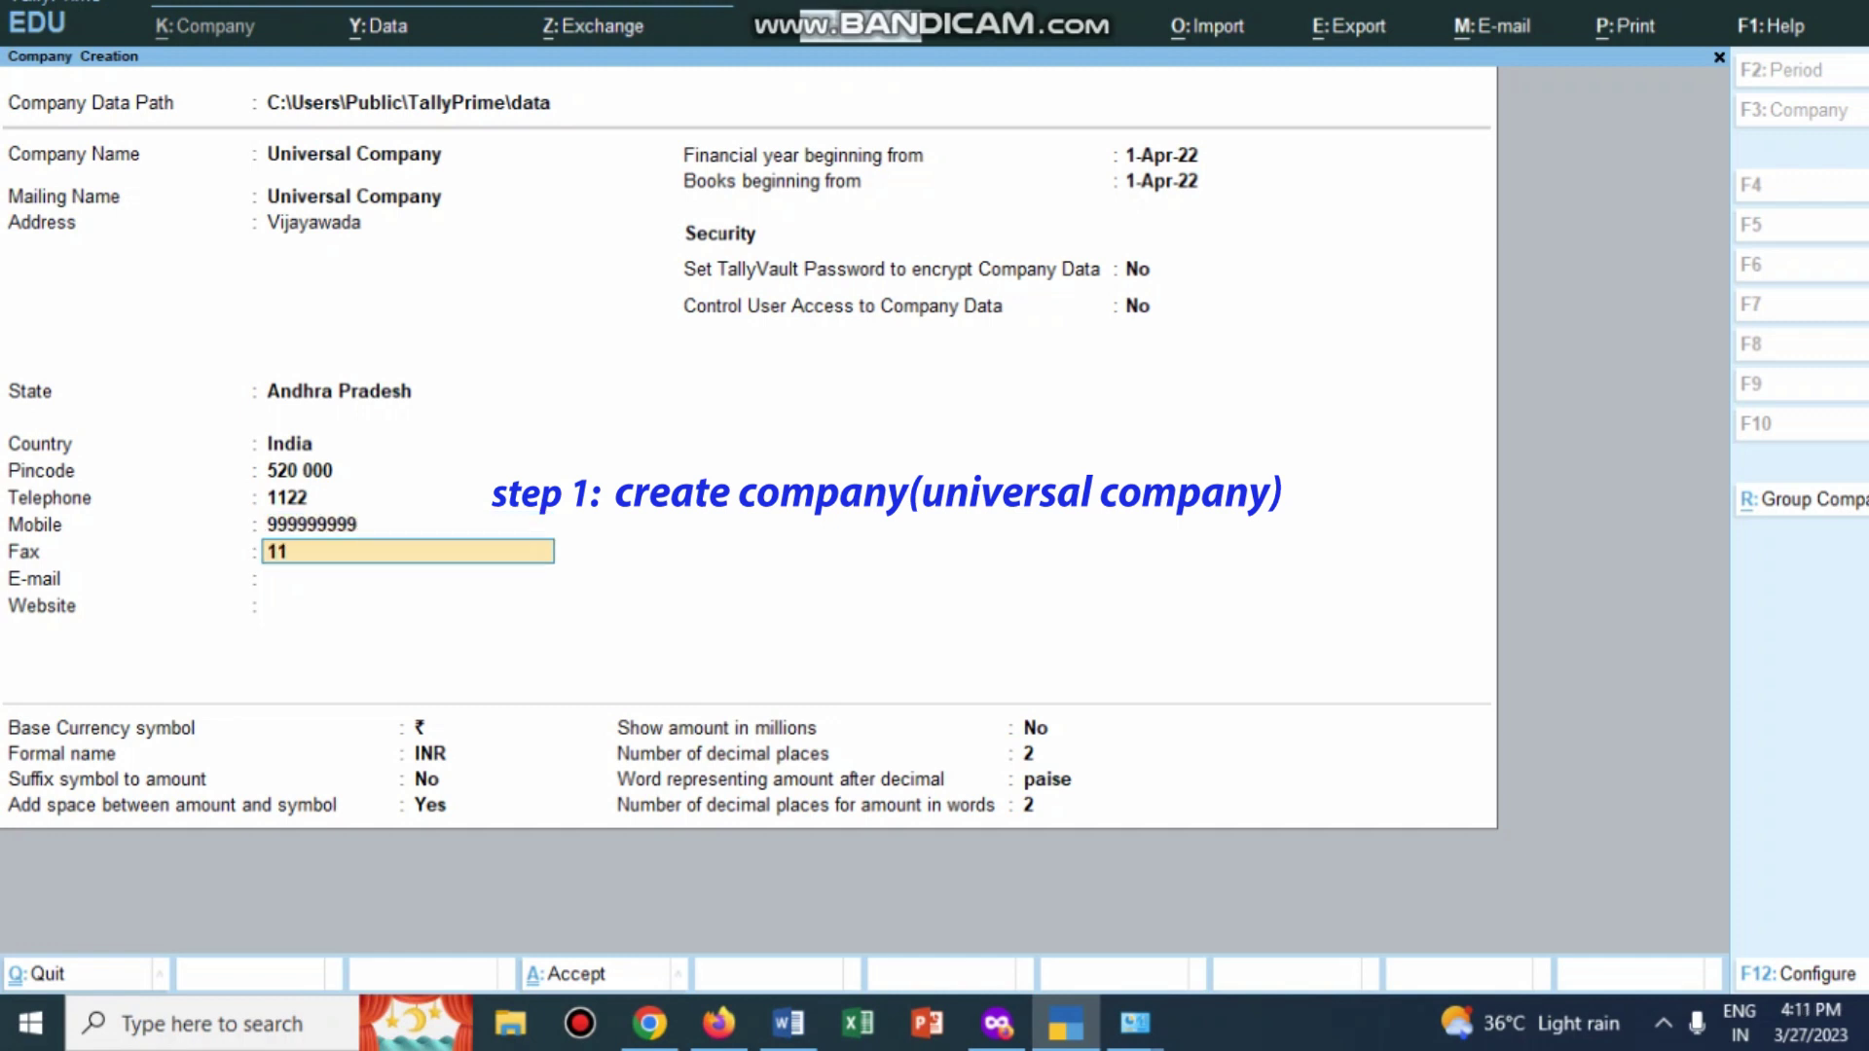
key(Up)
key(Up)
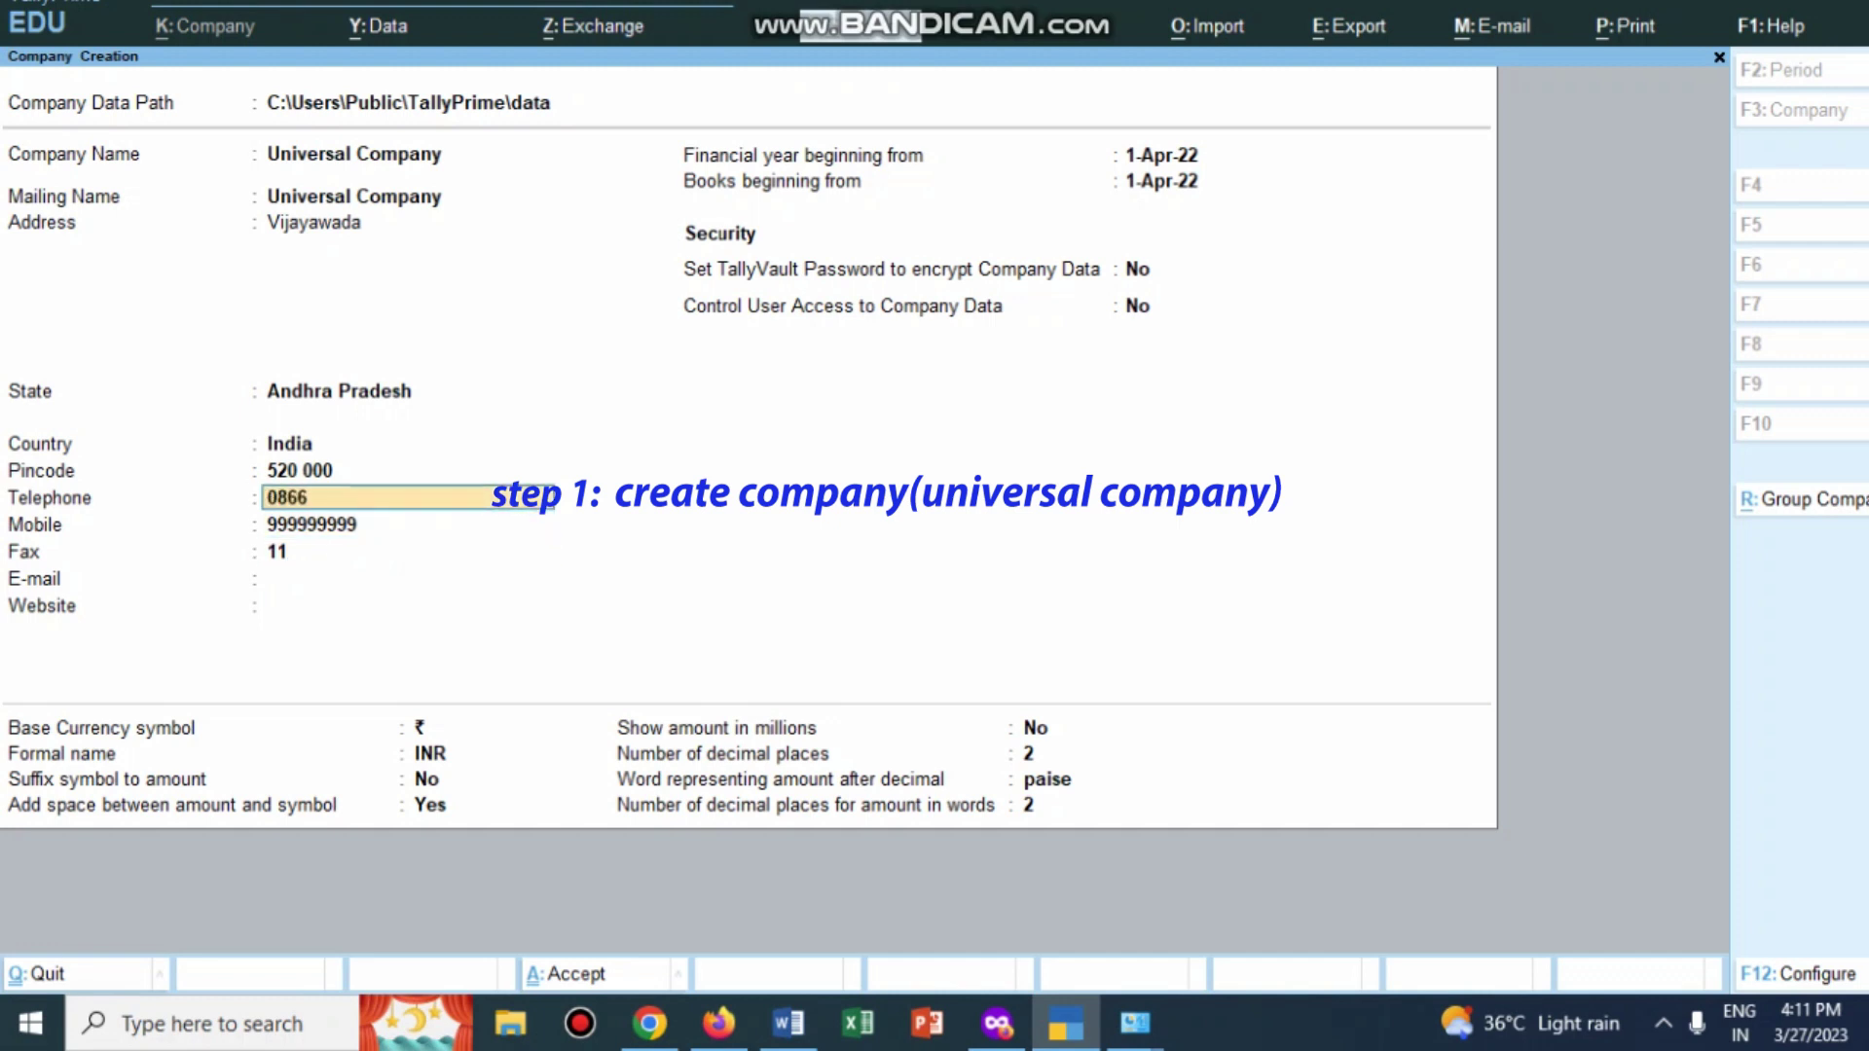
key(Return)
key(Return)
text(22)
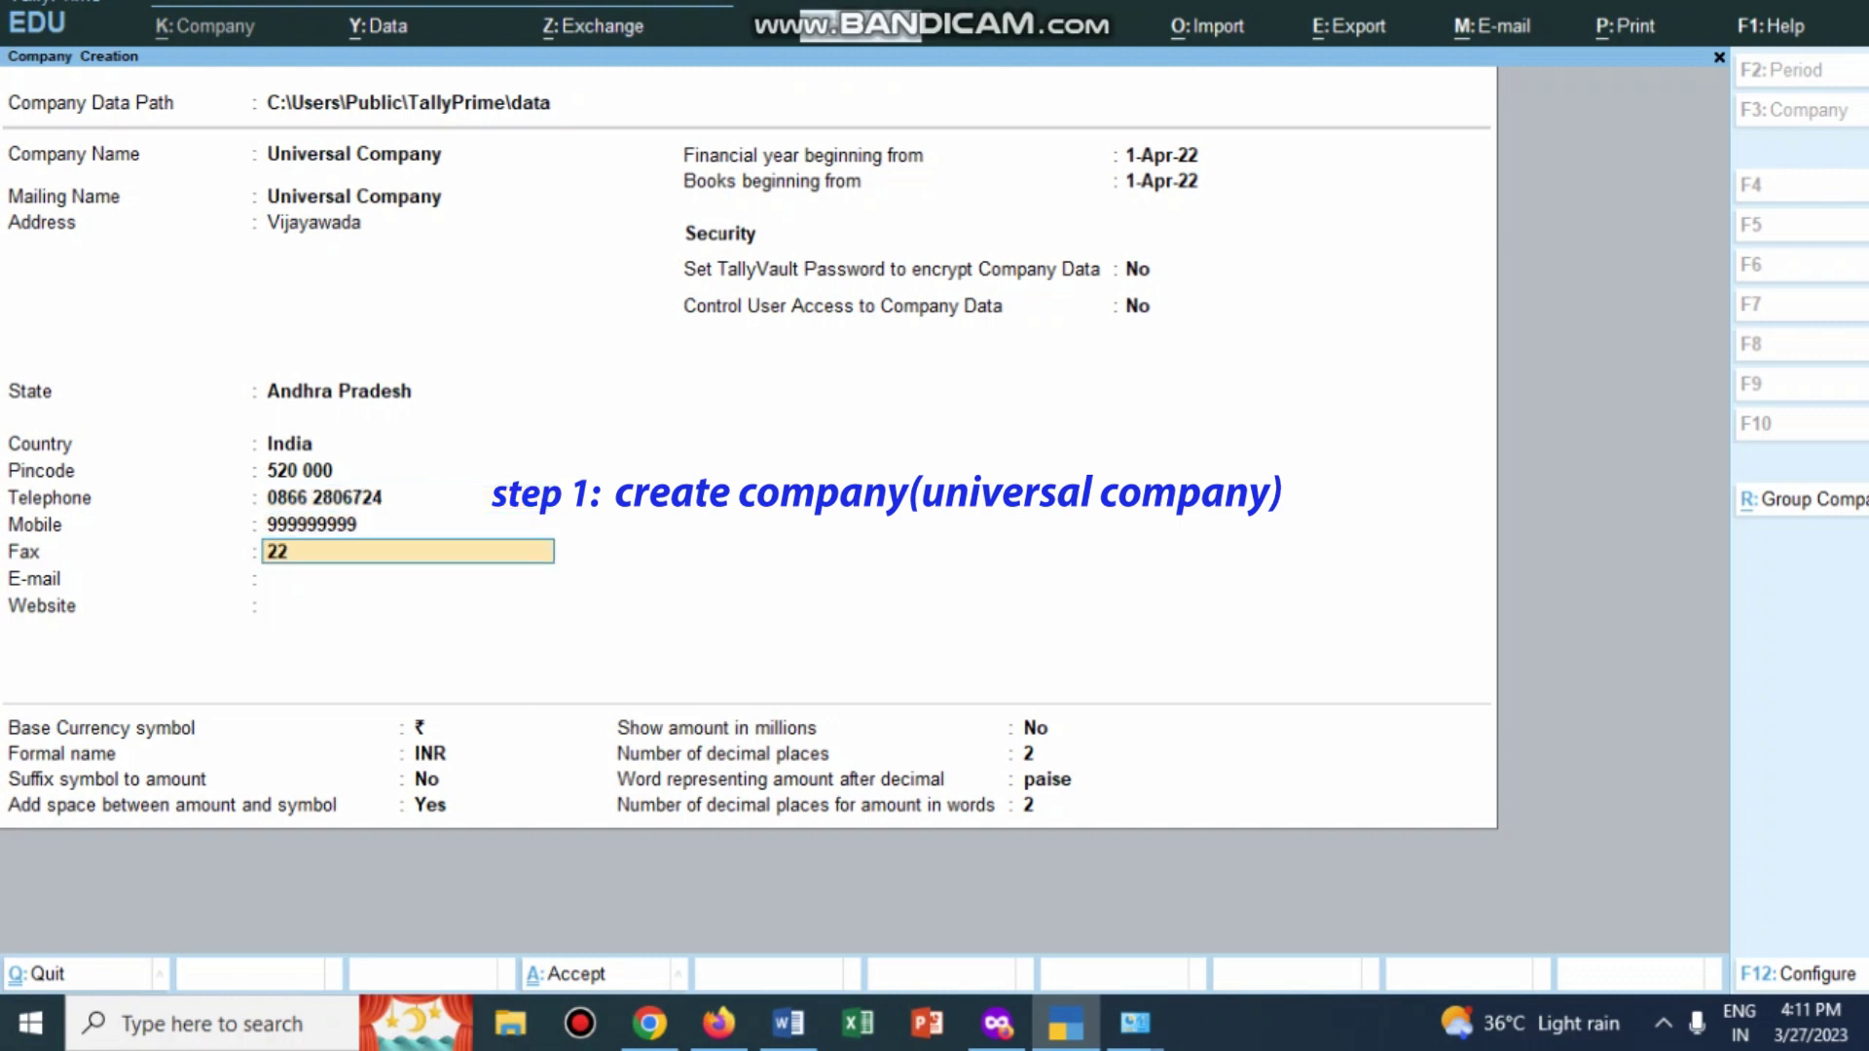
text(11)
key(Return)
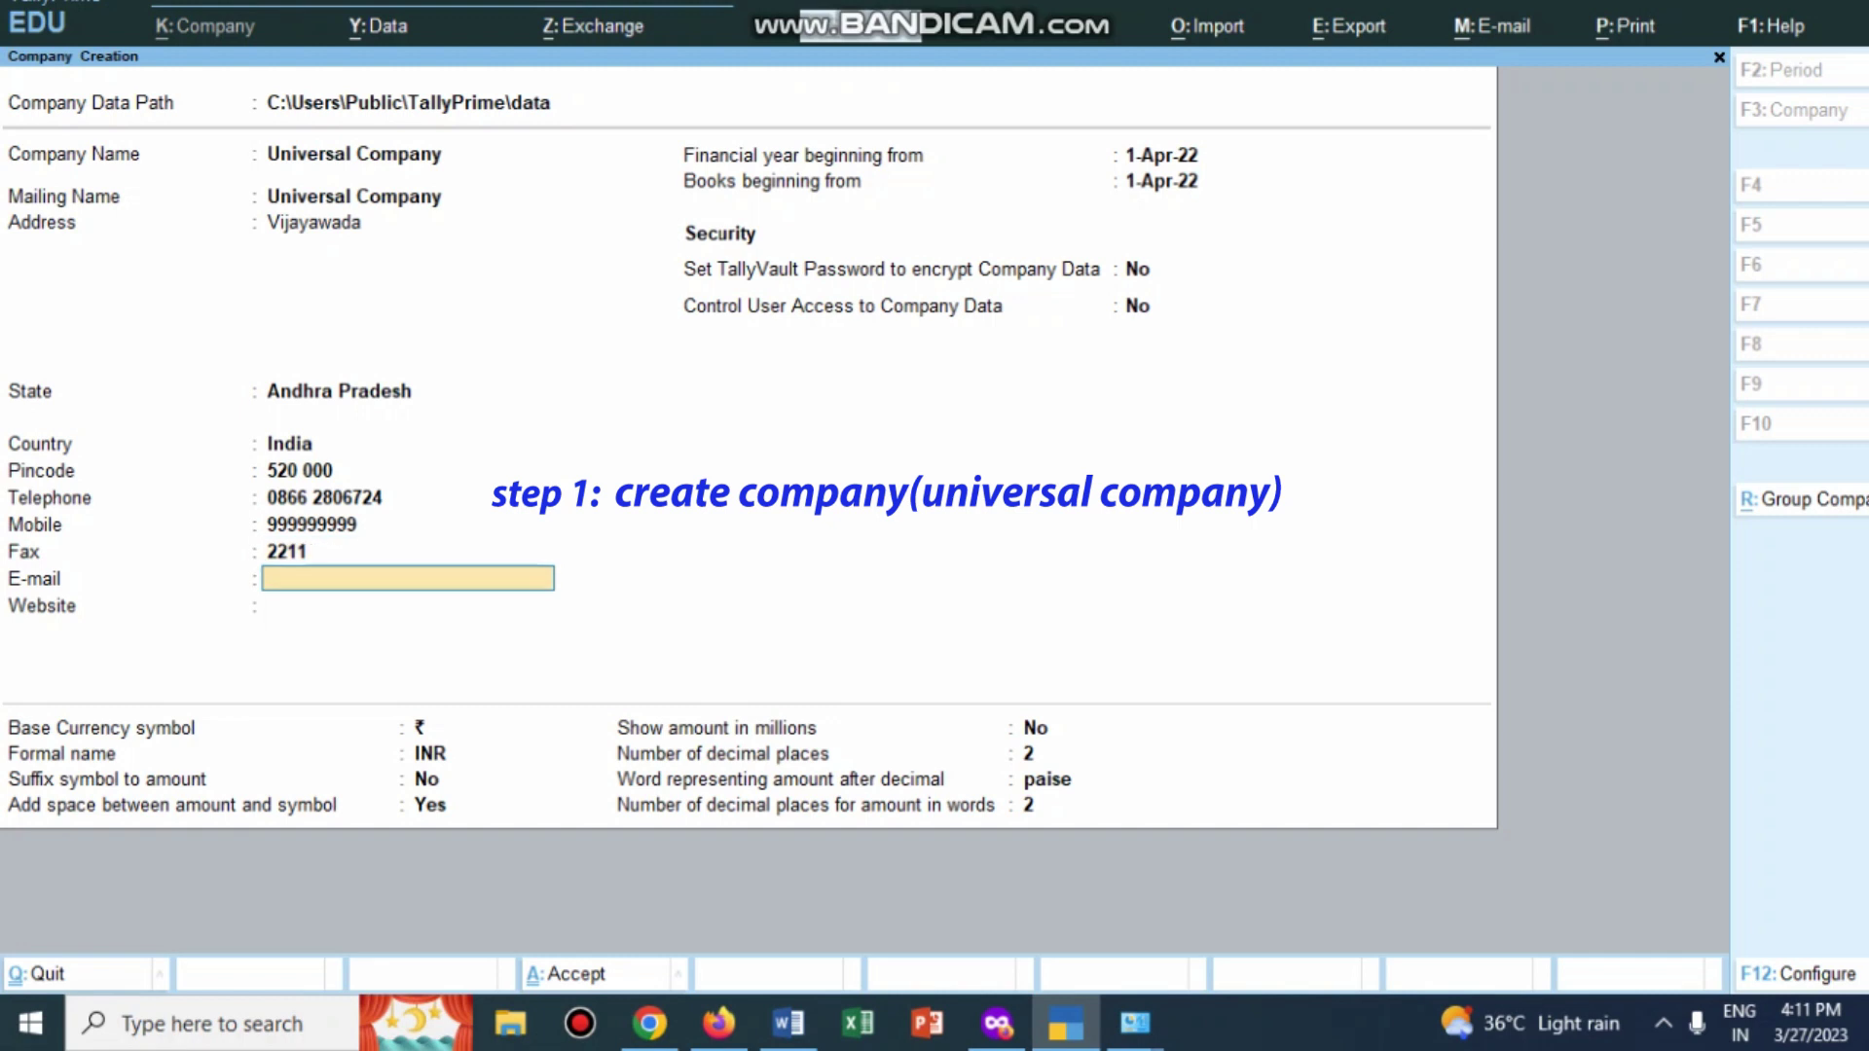
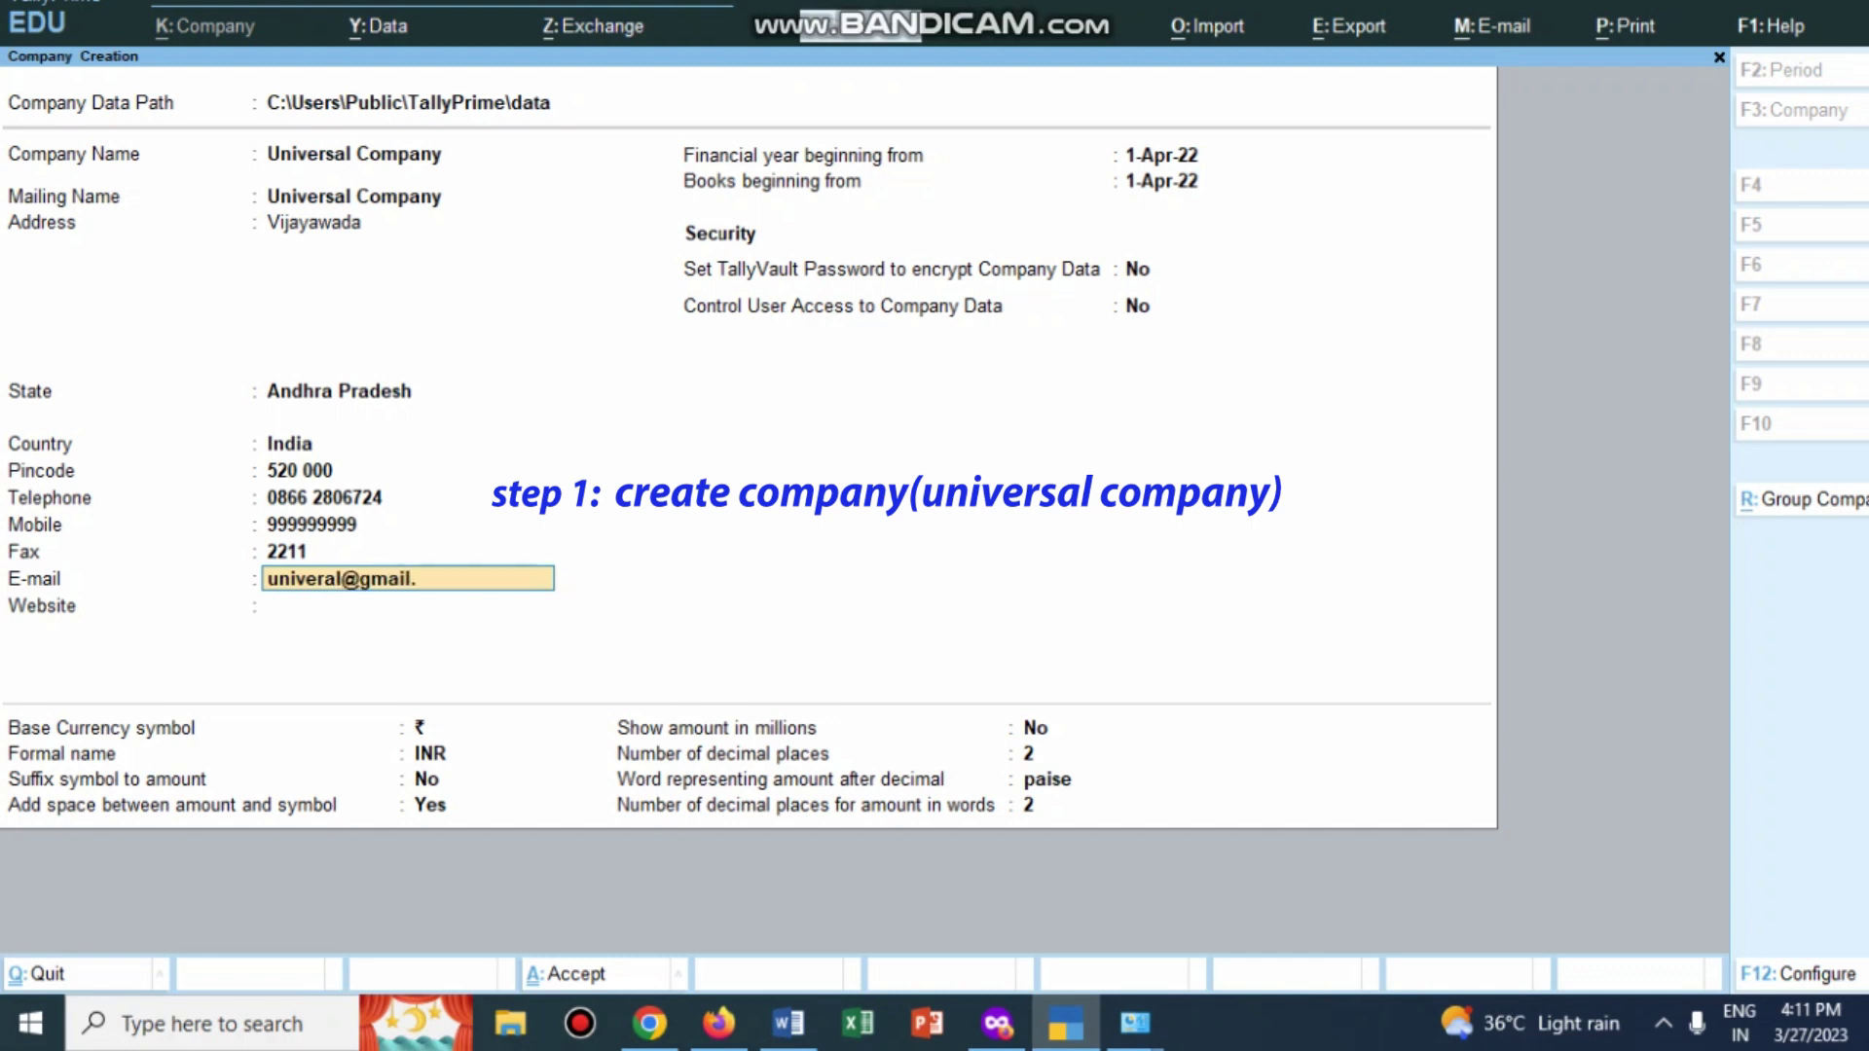
key(Return)
text(www)
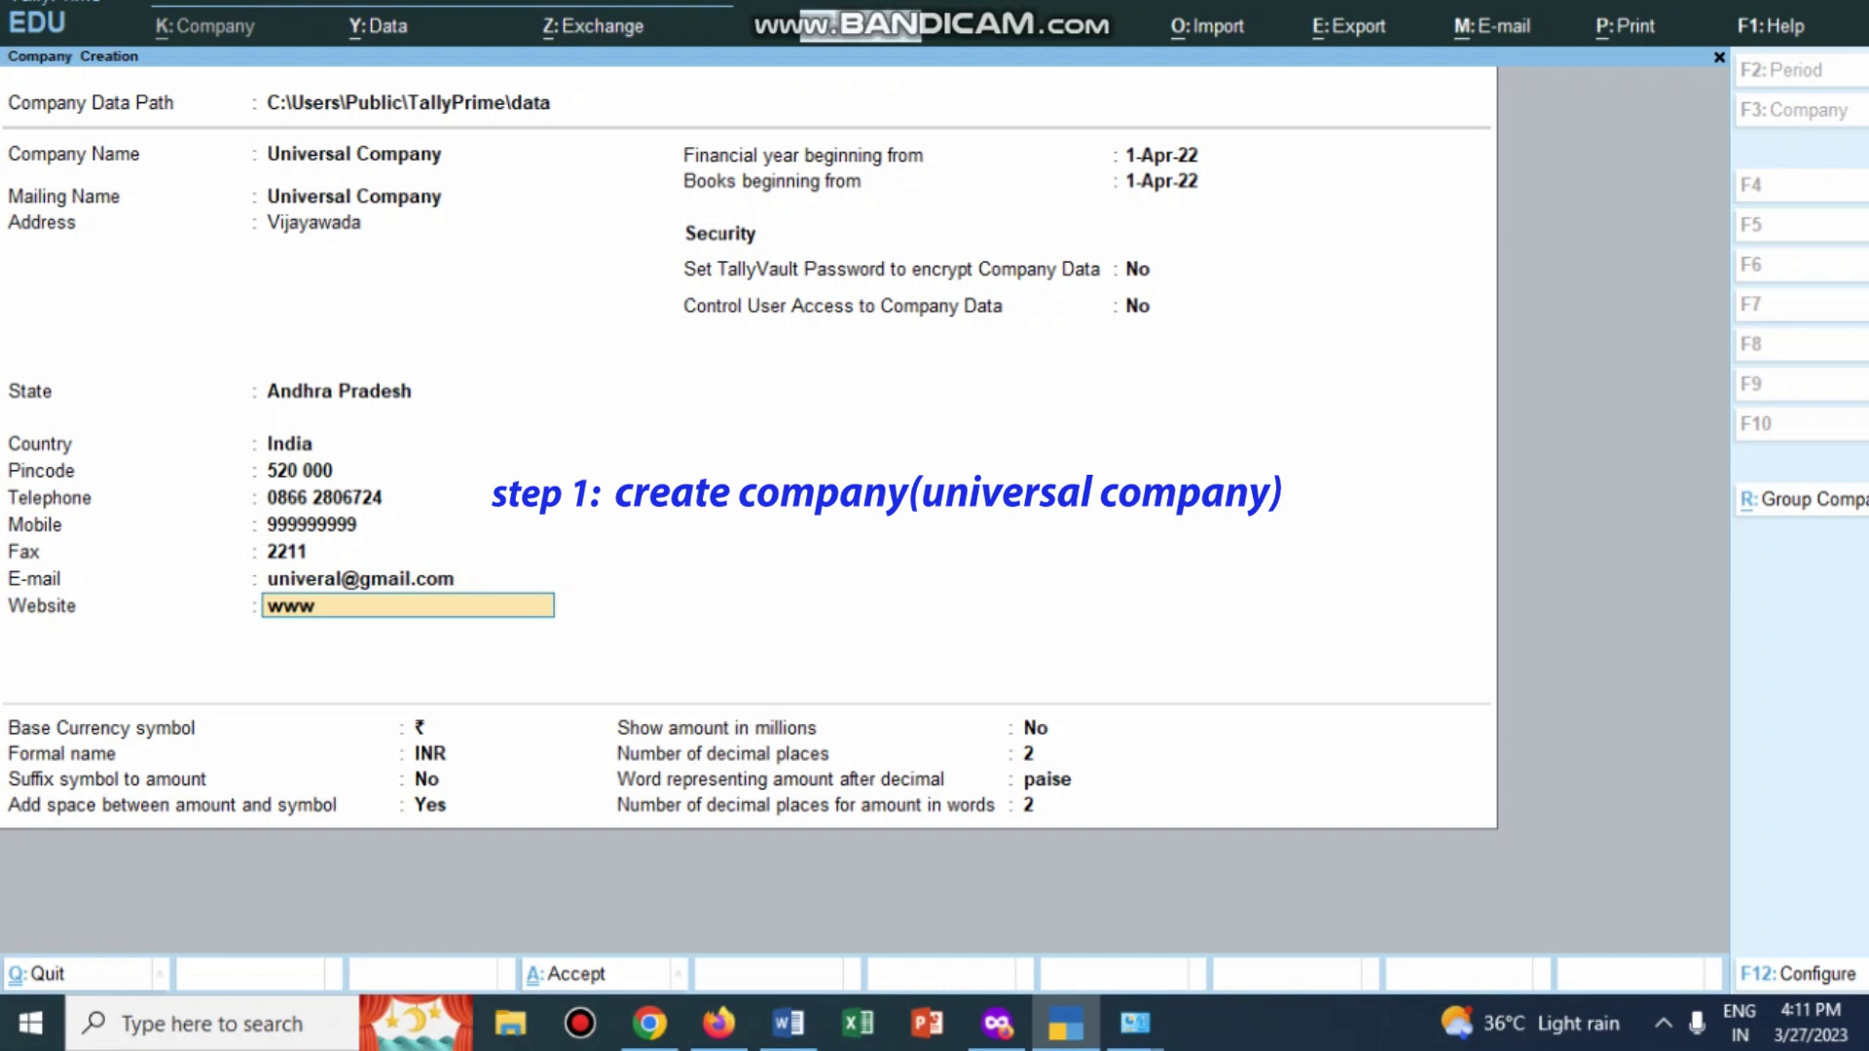
text(.universal.in)
key(Return)
key(Return)
key(Return)
key(Return)
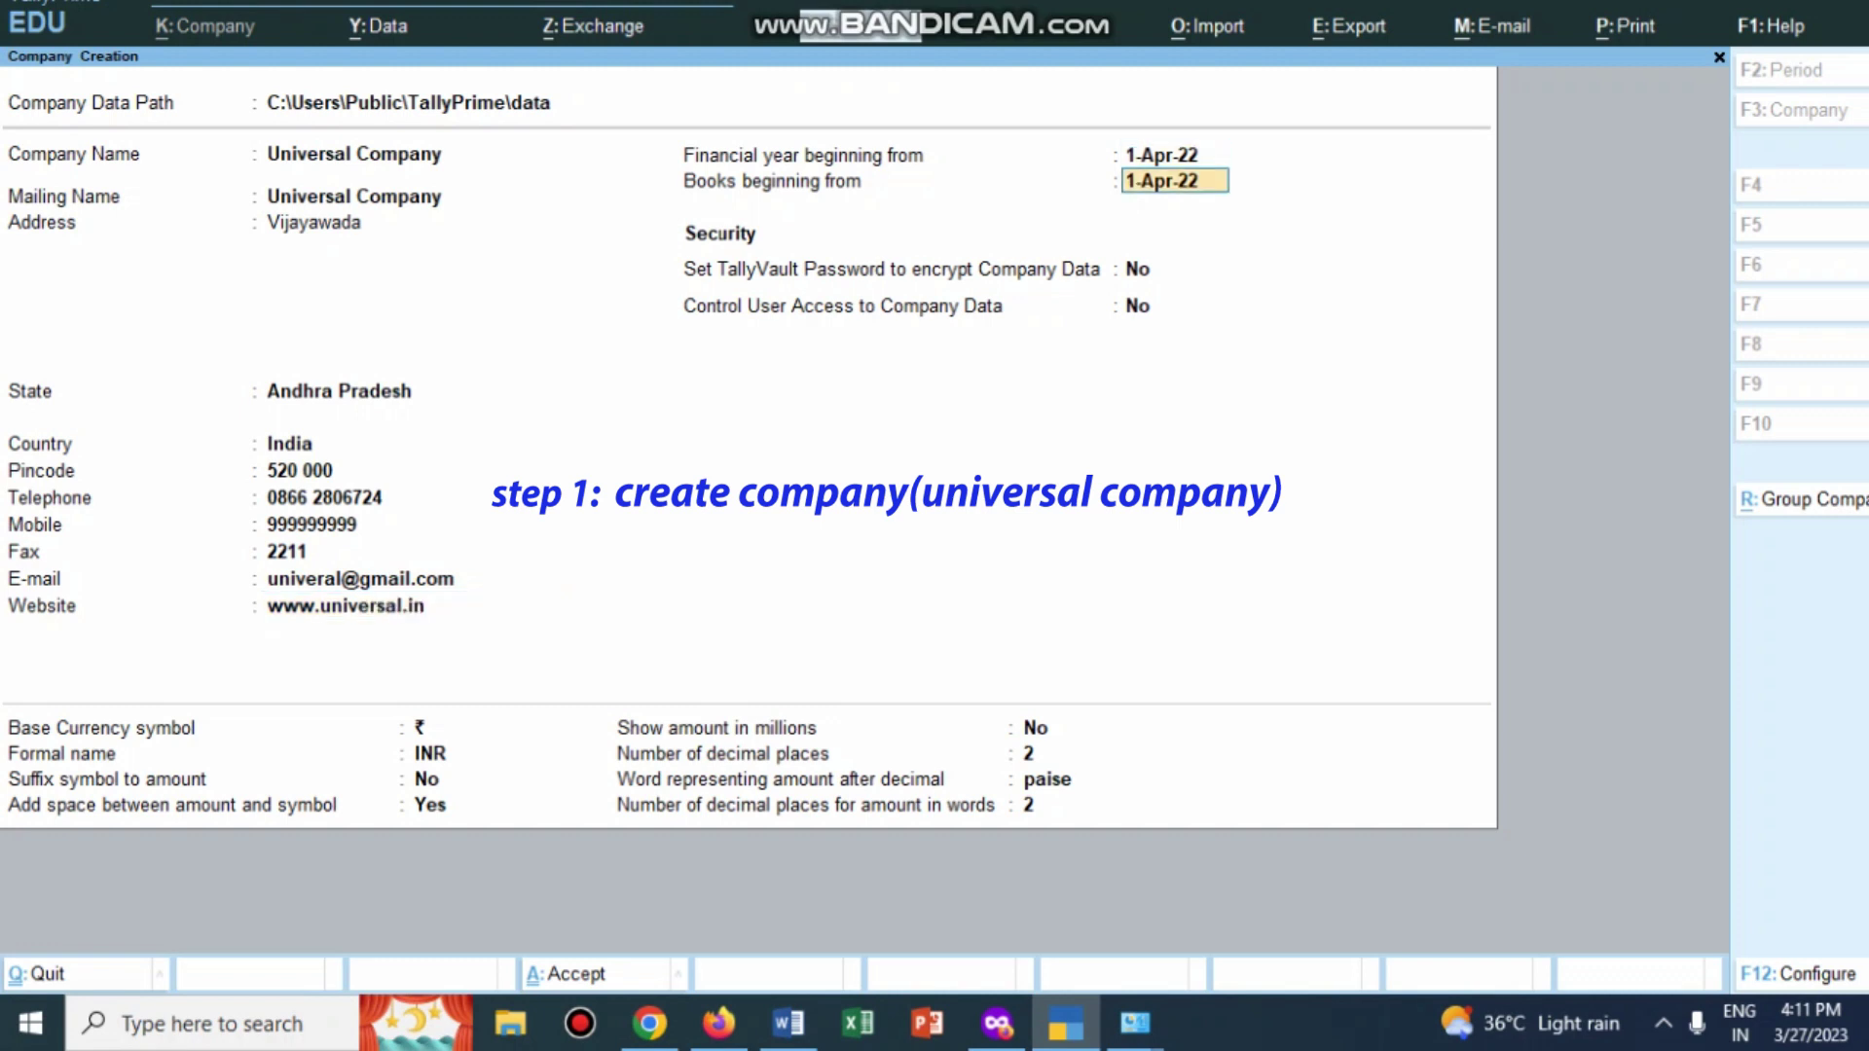
Step: Control user access with an administrator username and password, and create the company
text(ymadhav)
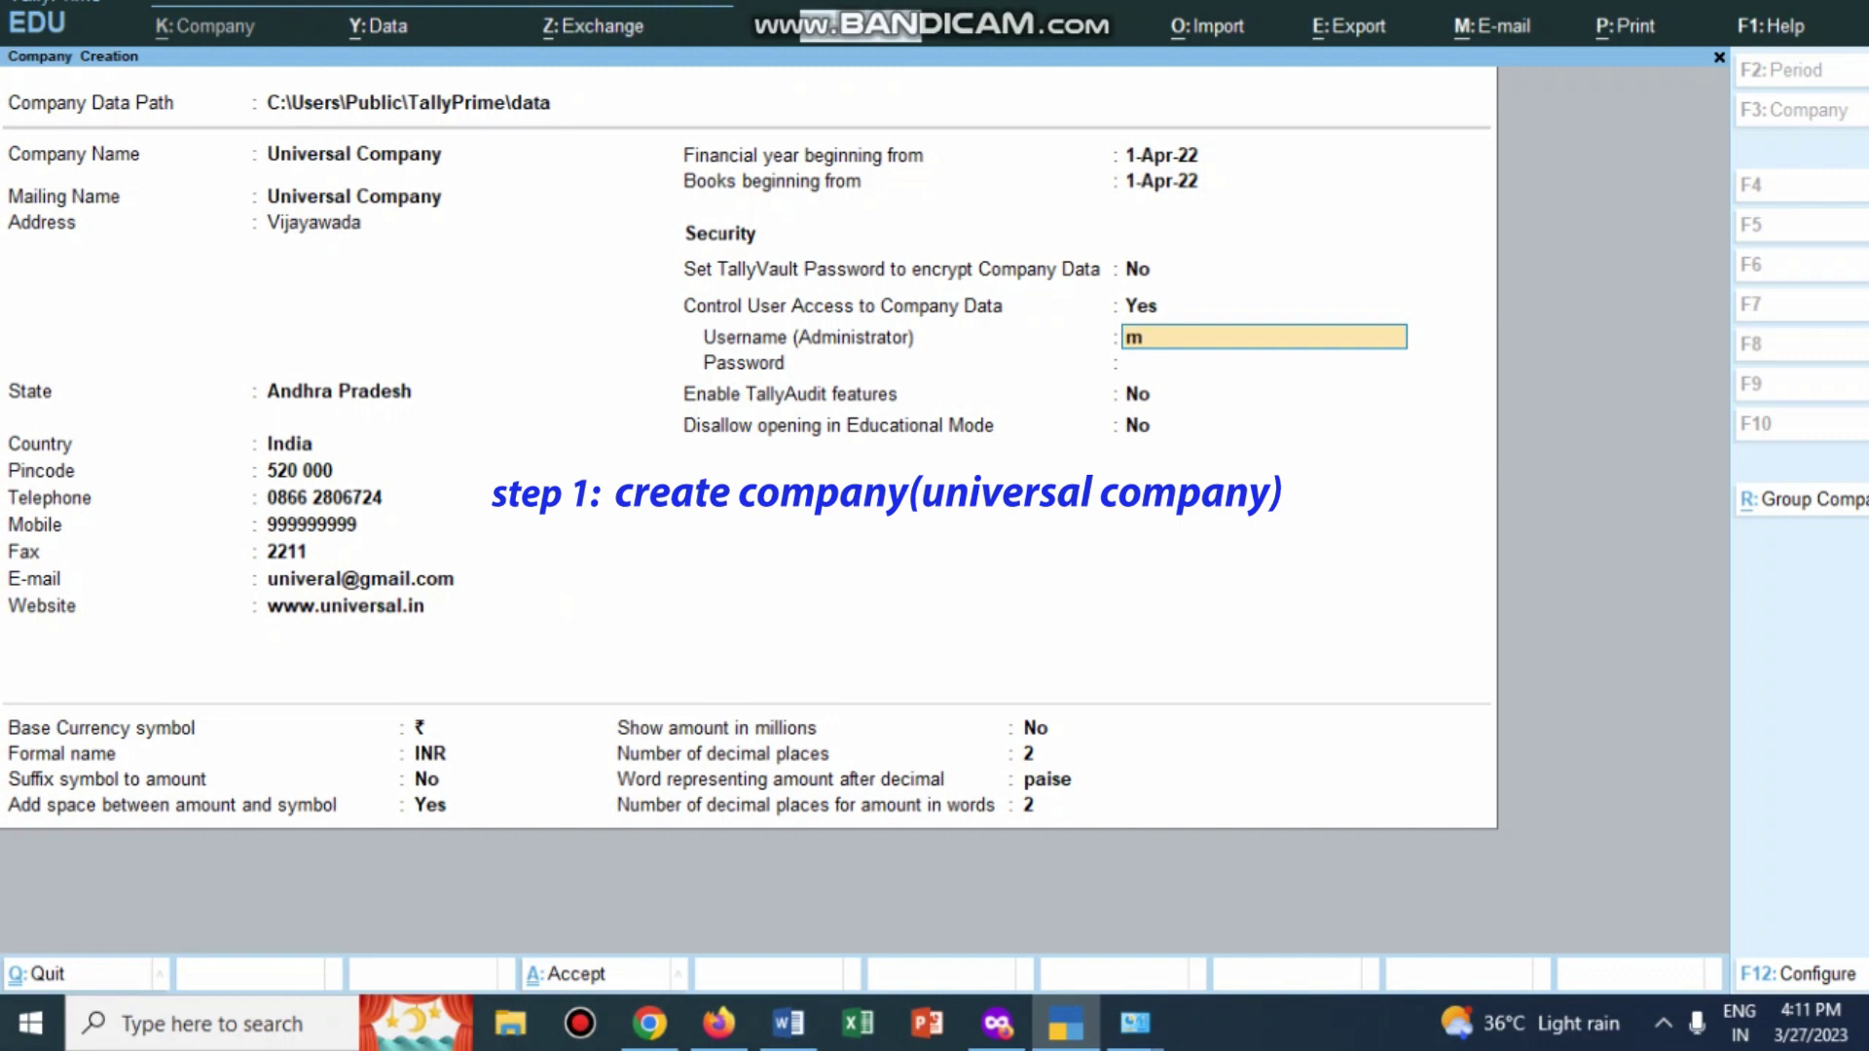
text(adhava)
key(Return)
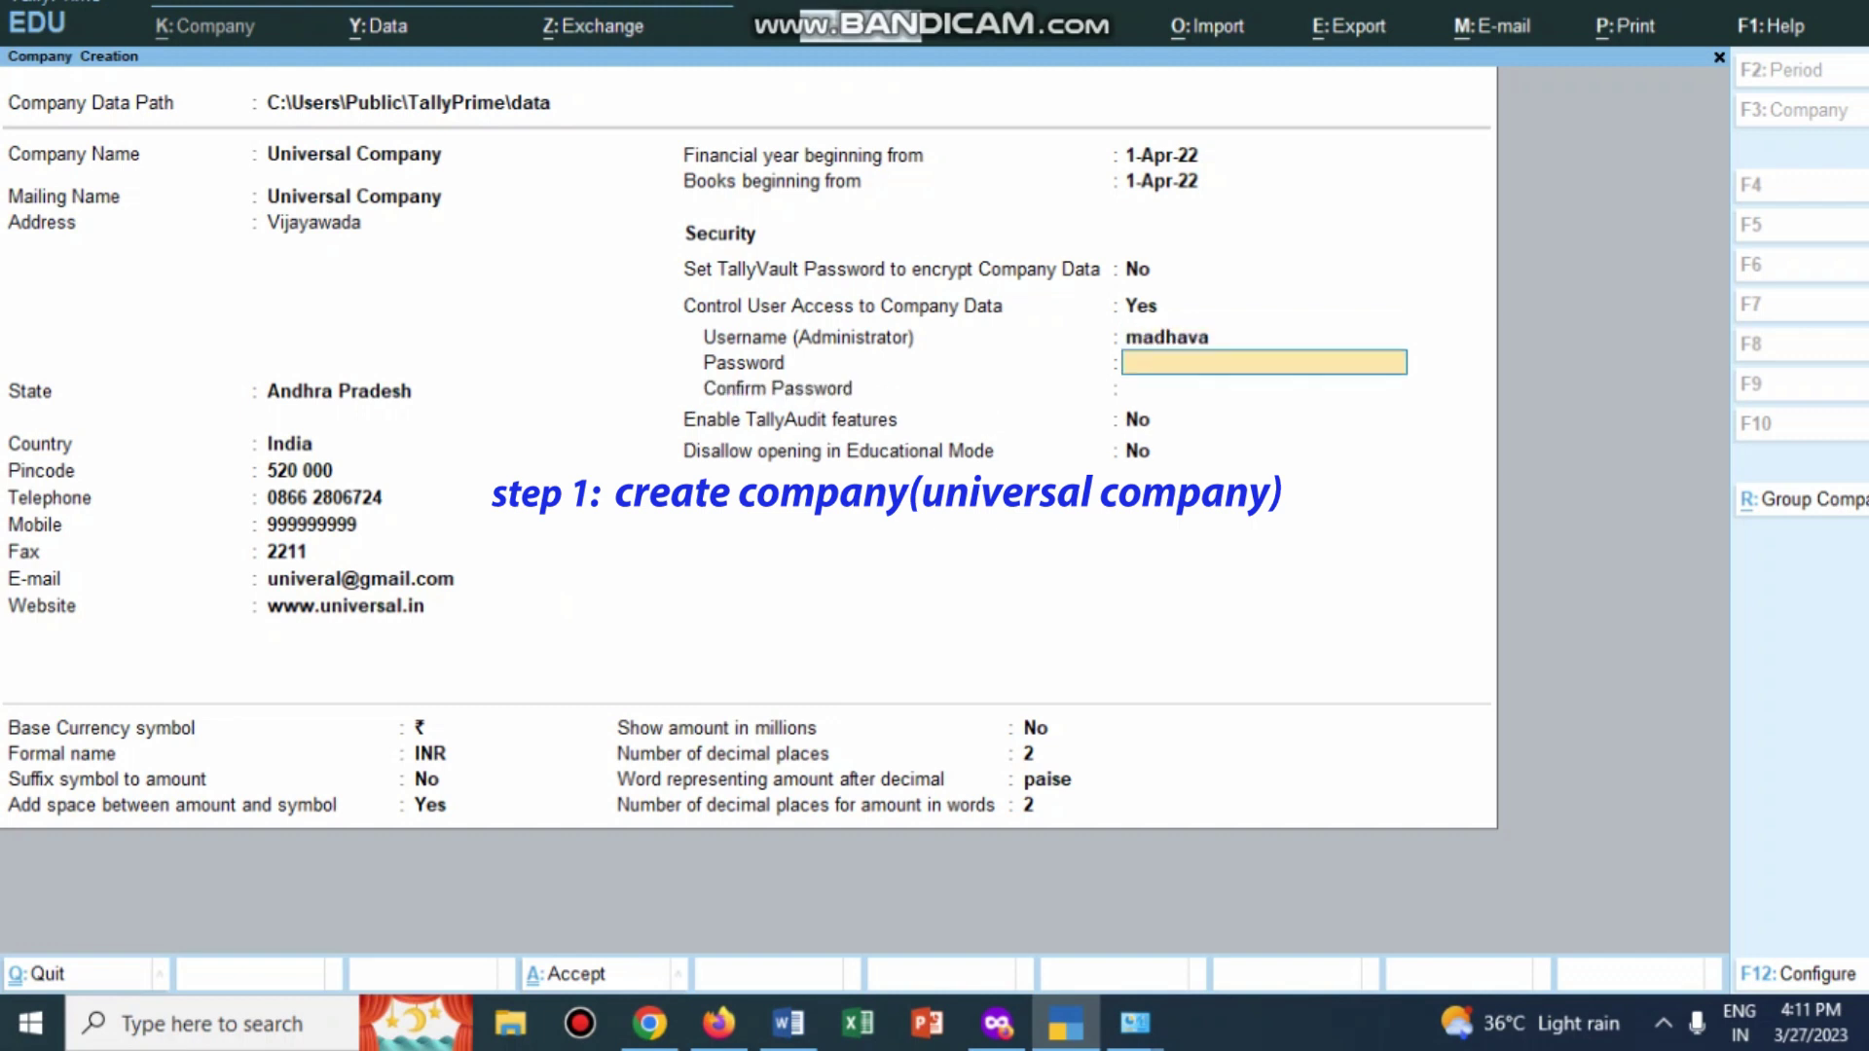
key(Return)
text(1)
key(Return)
key(Return)
key(y)
key(Return)
key(Return)
key(Return)
key(Return)
key(Return)
key(Return)
key(Return)
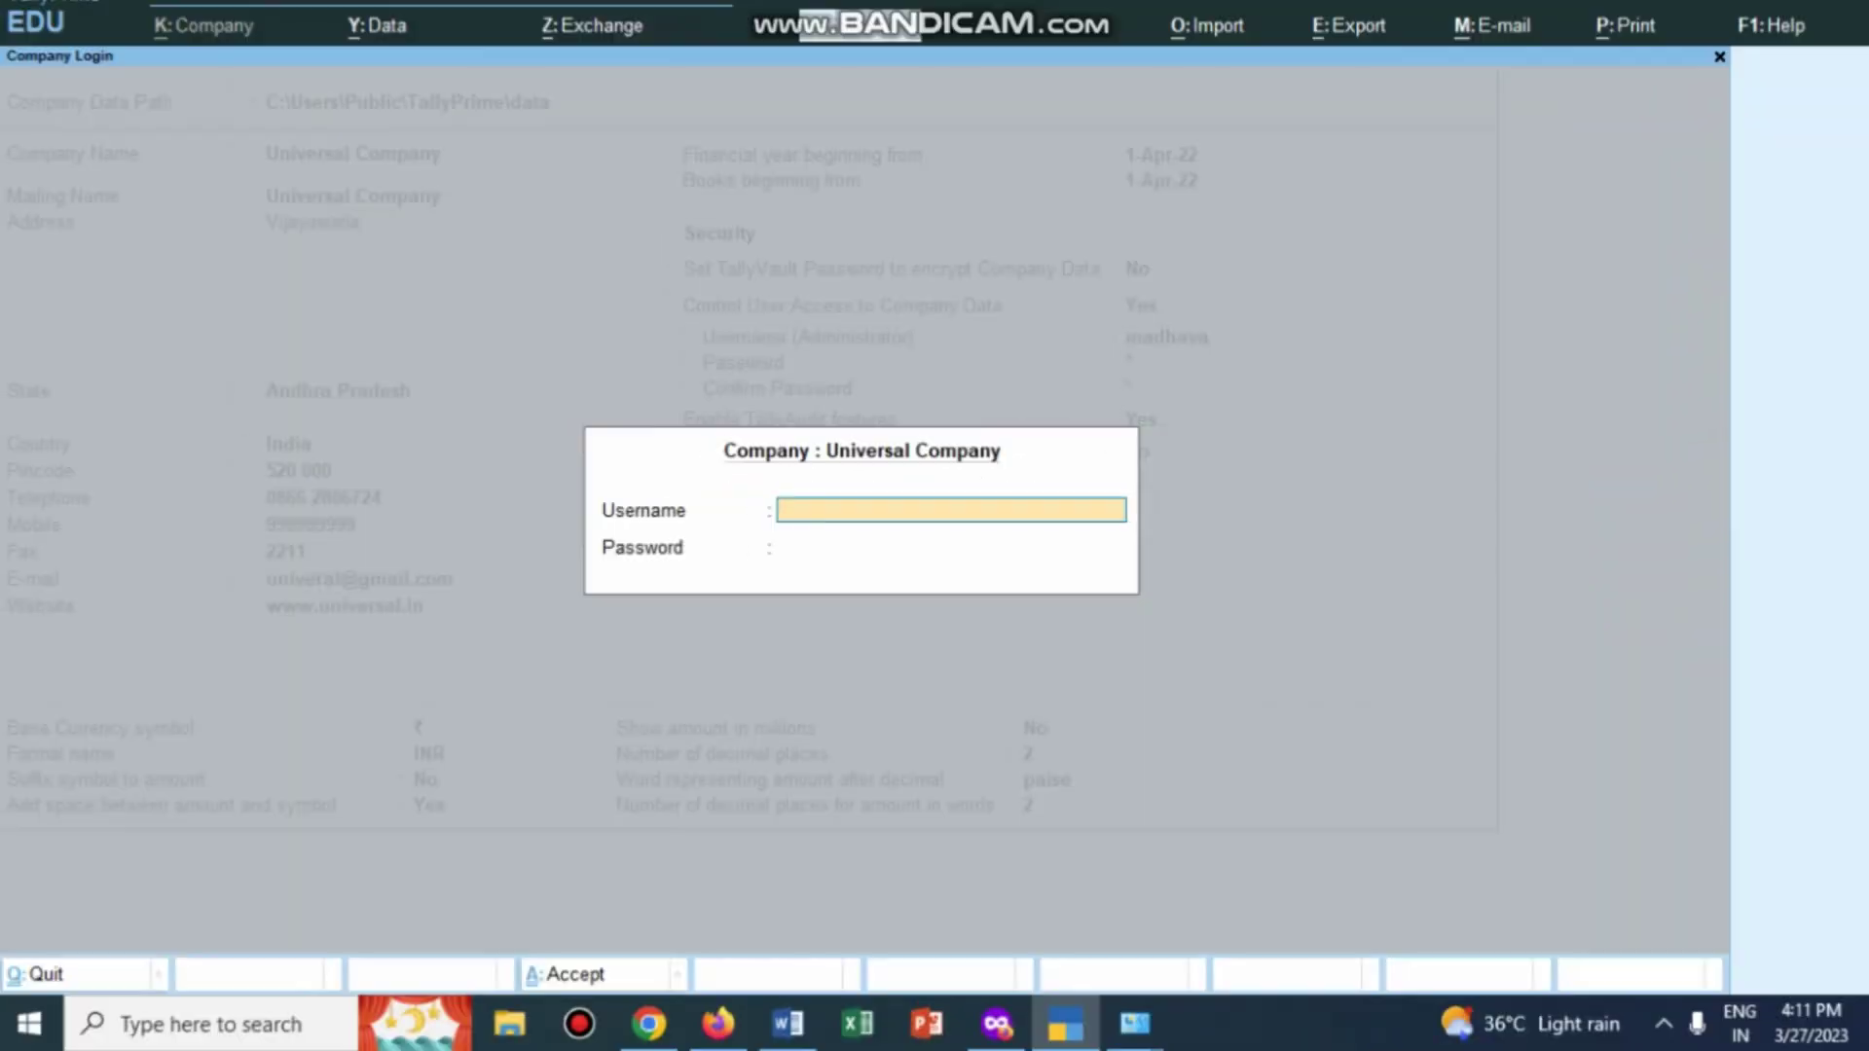
Step: Log in to Universal Company with the administrator username and password
text(madhava)
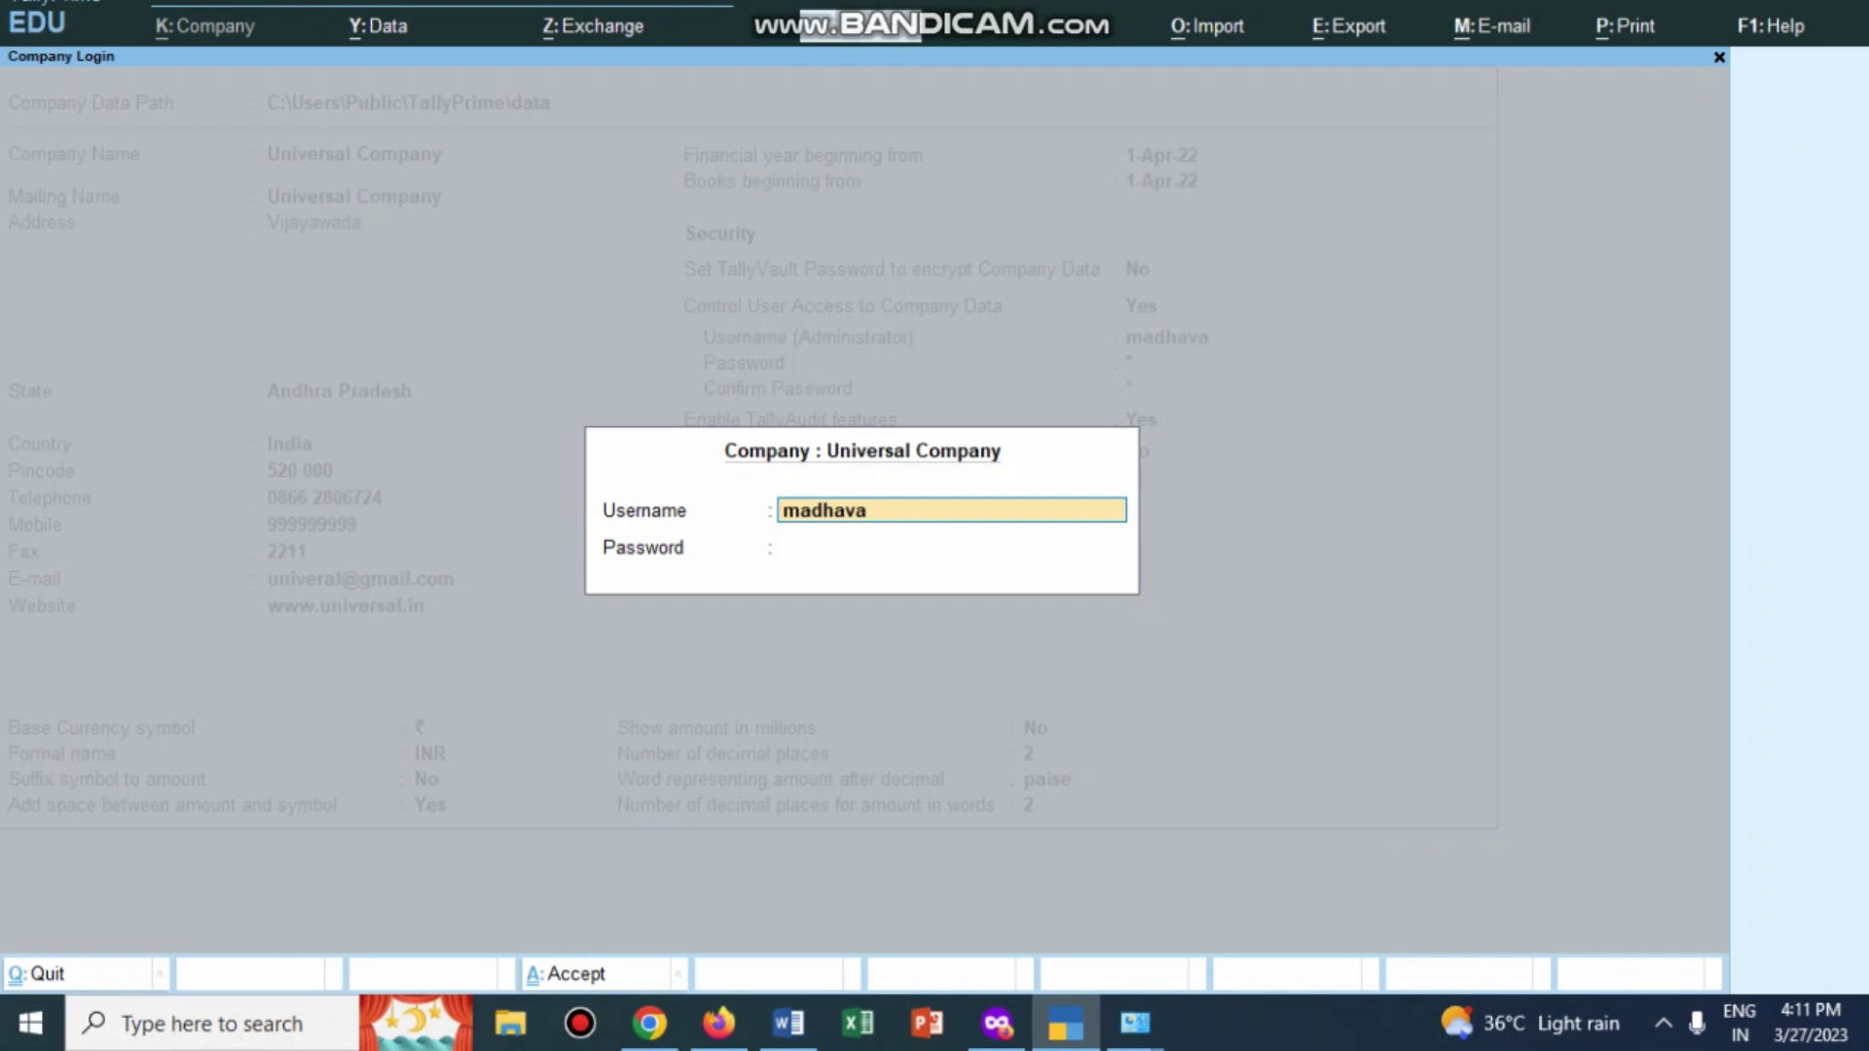
key(Return)
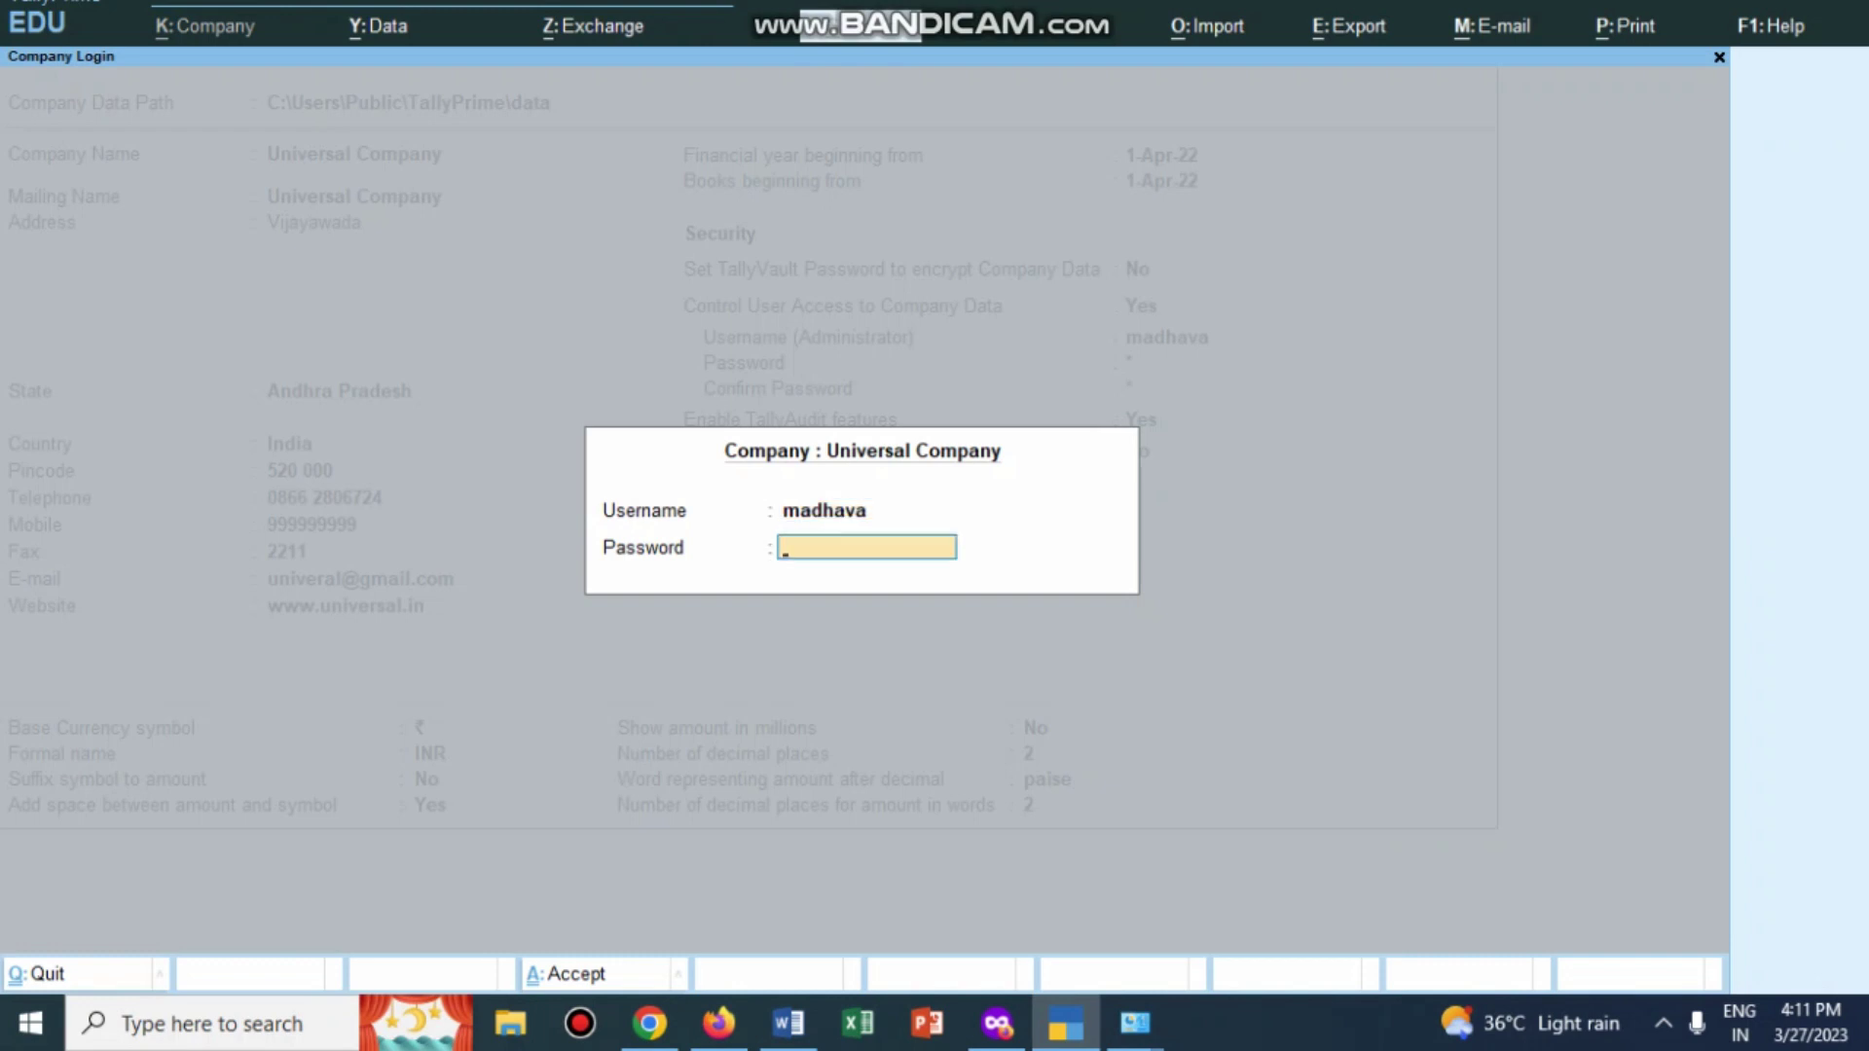
text(*)
key(Return)
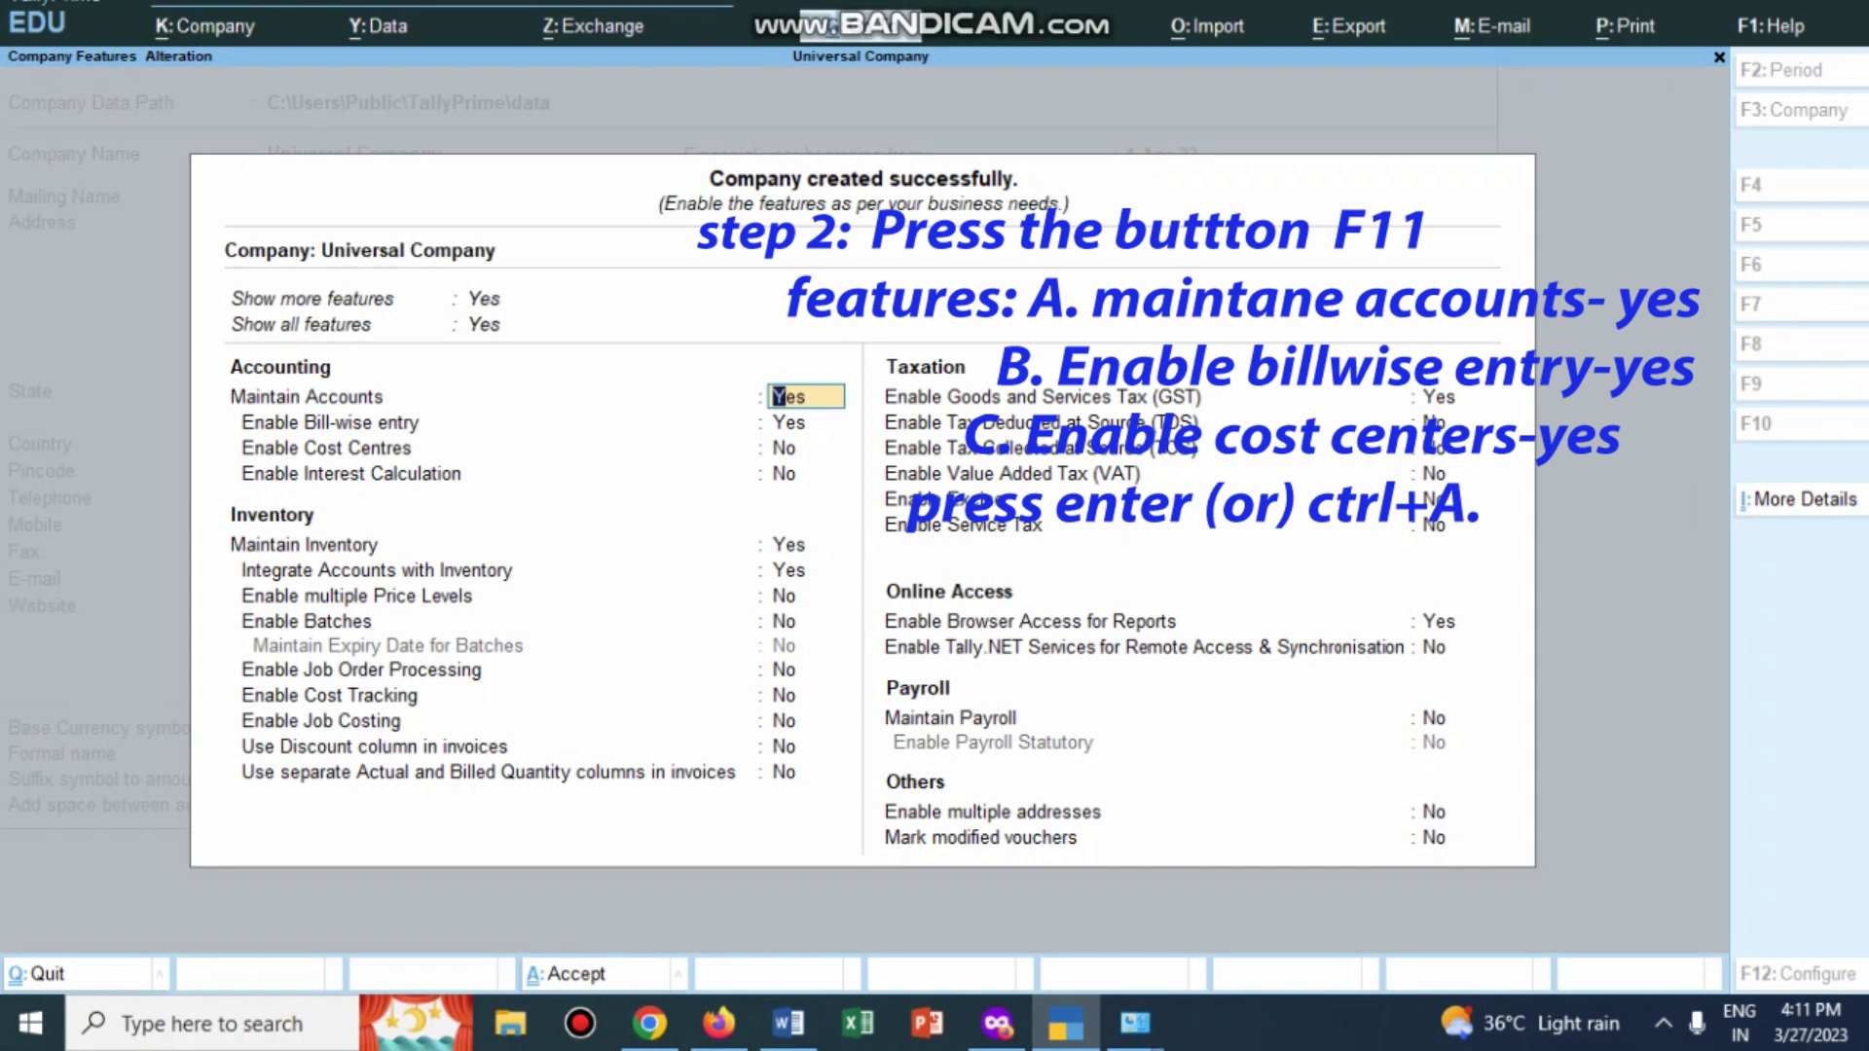
Step: Check the problem in Word for the company features it requires
key(alt+Tab)
scroll(964, 643, down, 4)
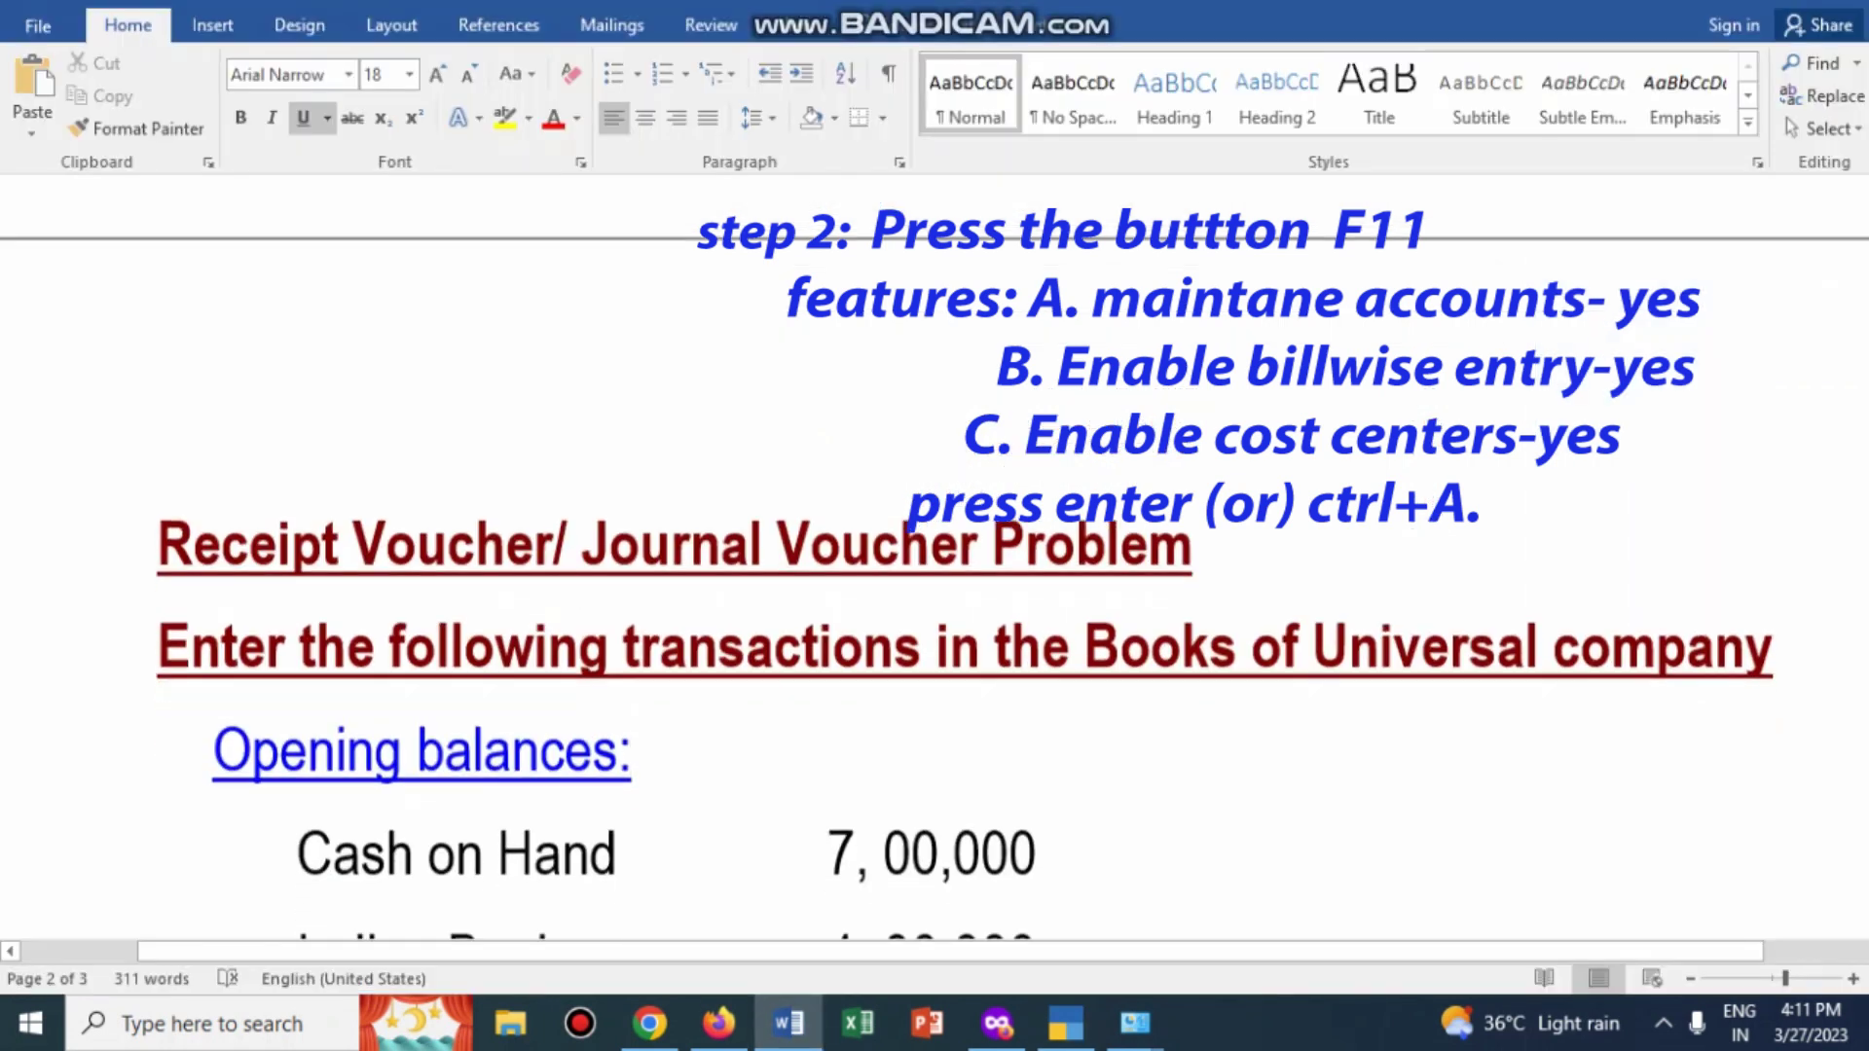
scroll(898, 555, down, 20)
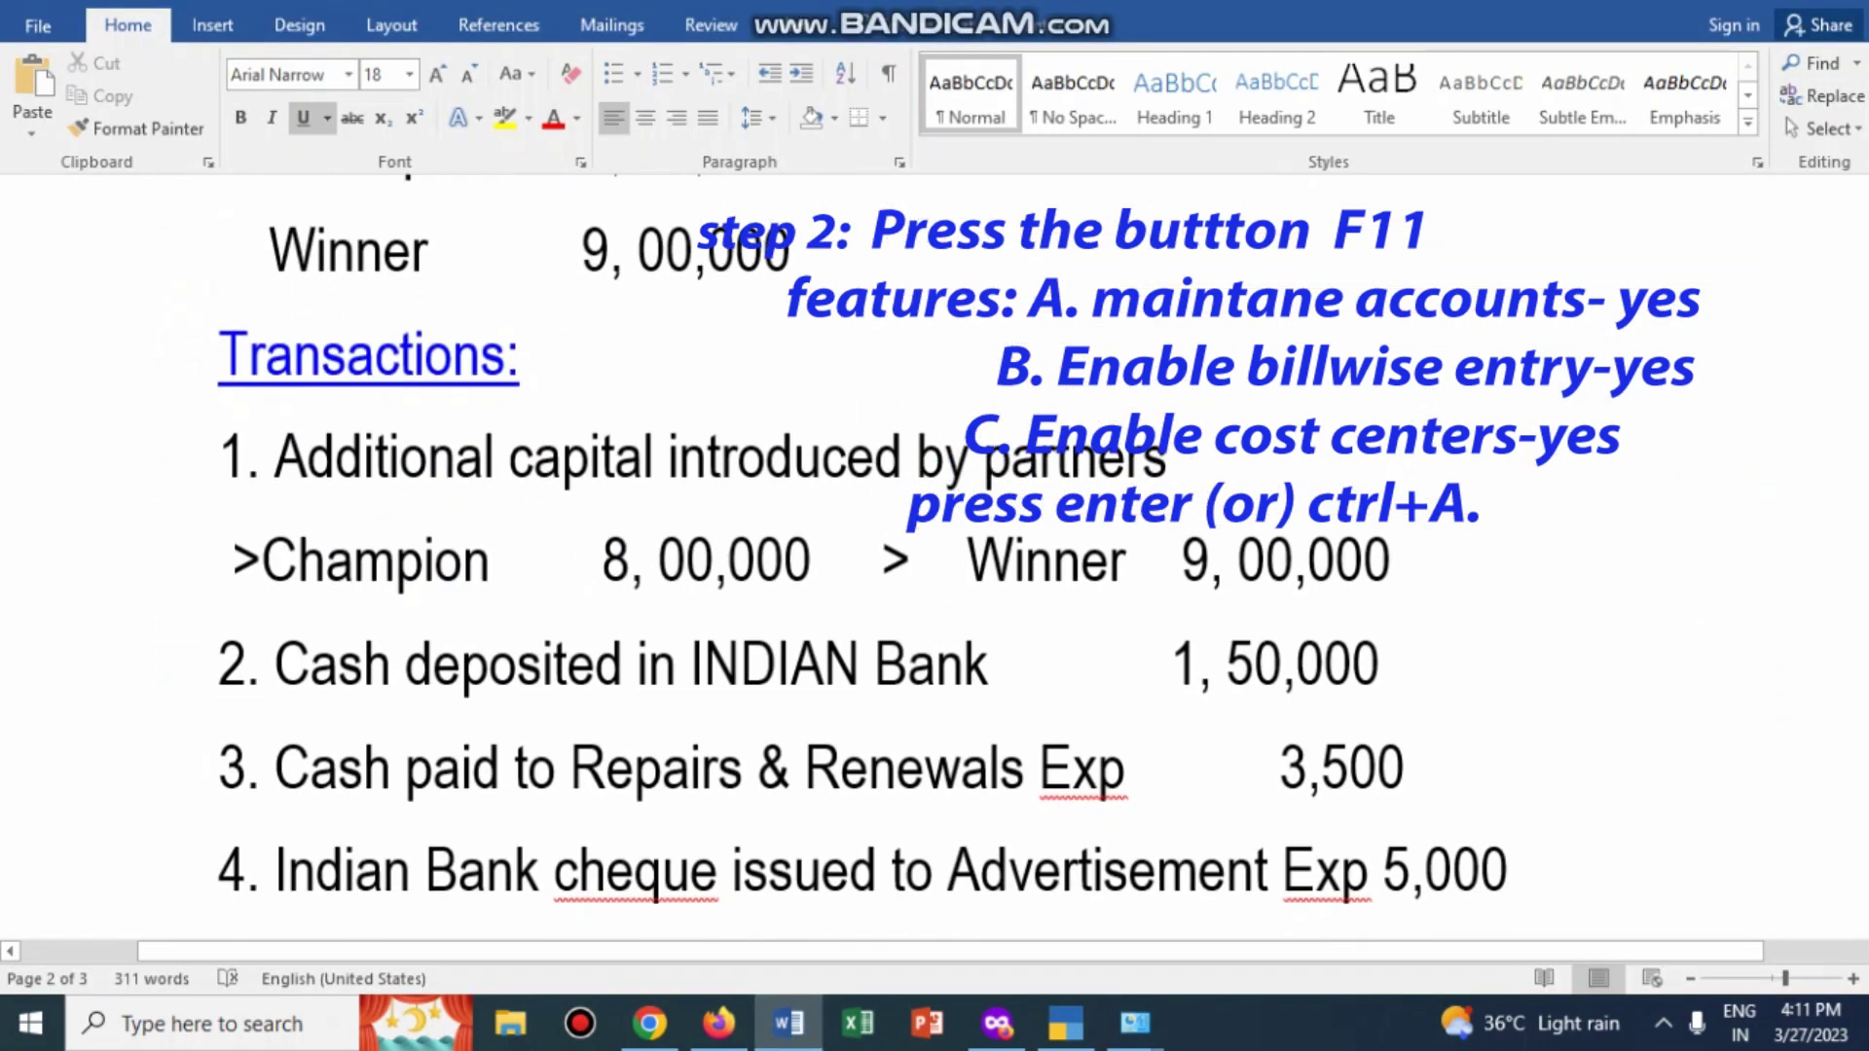
scroll(655, 648, down, 20)
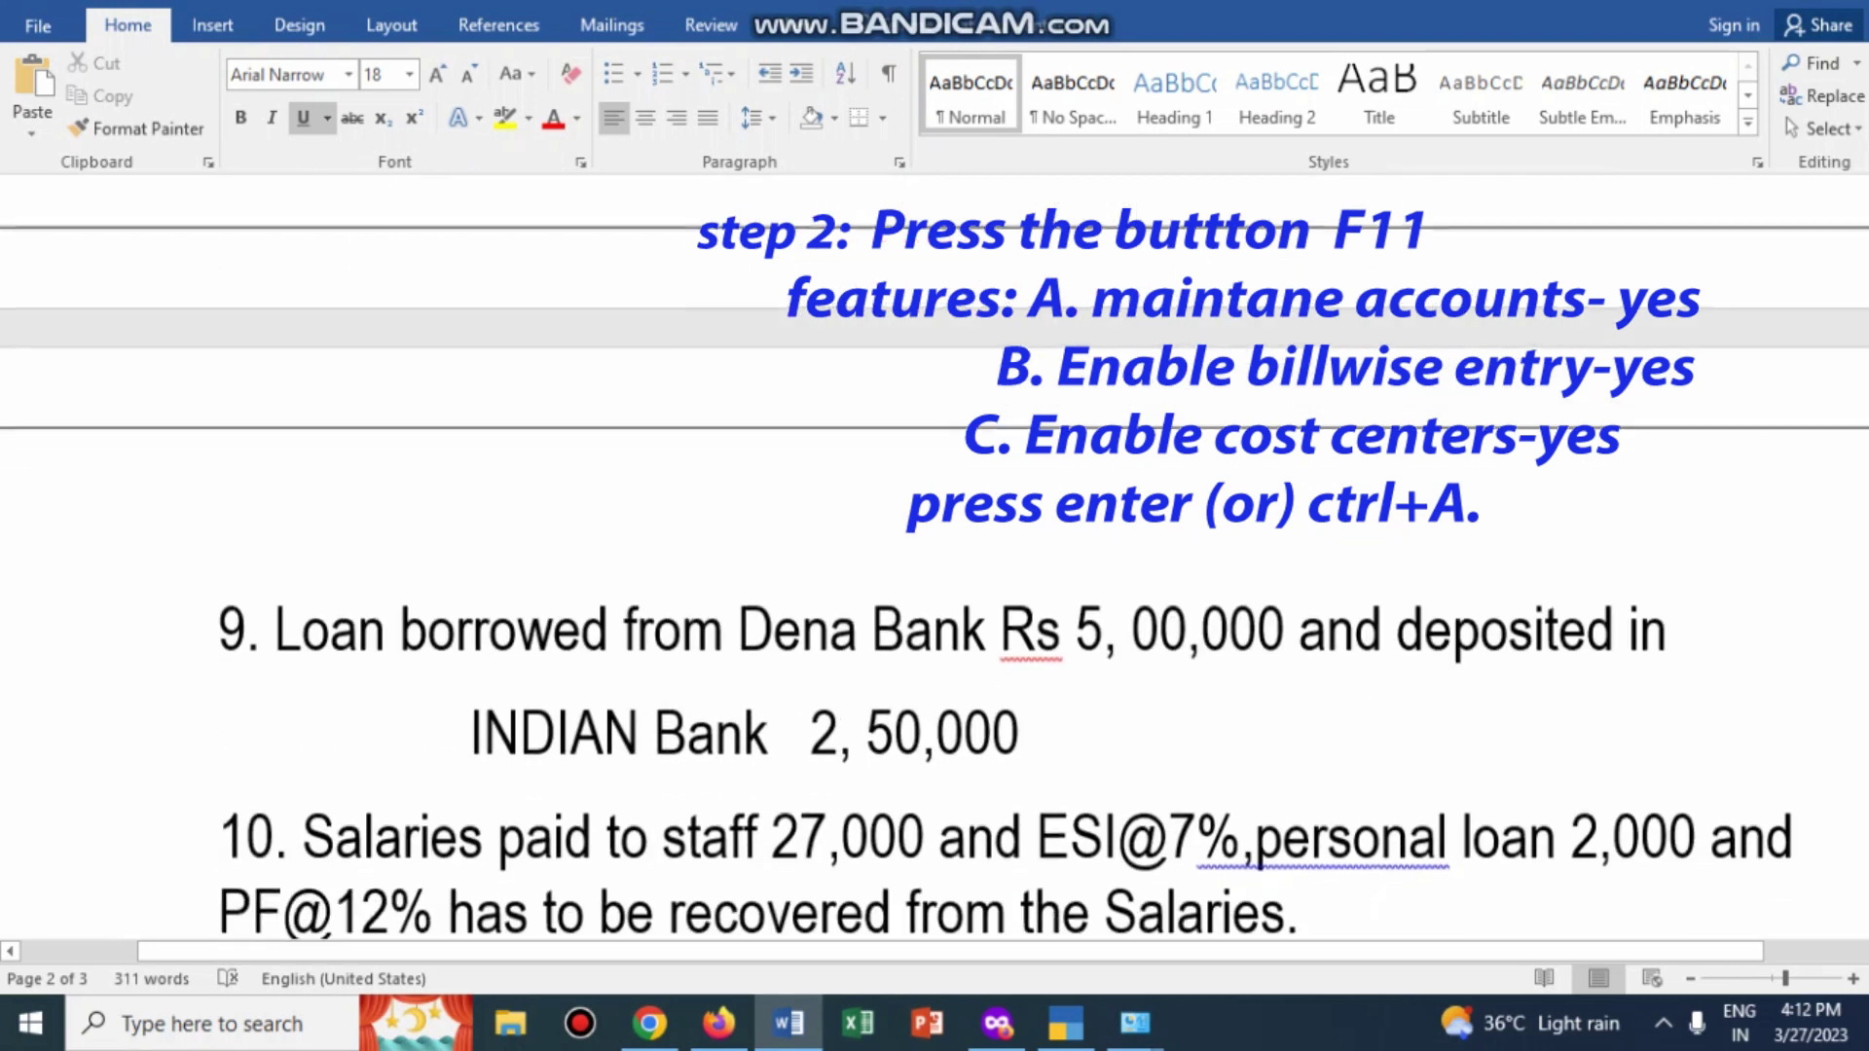
scroll(934, 555, down, 10)
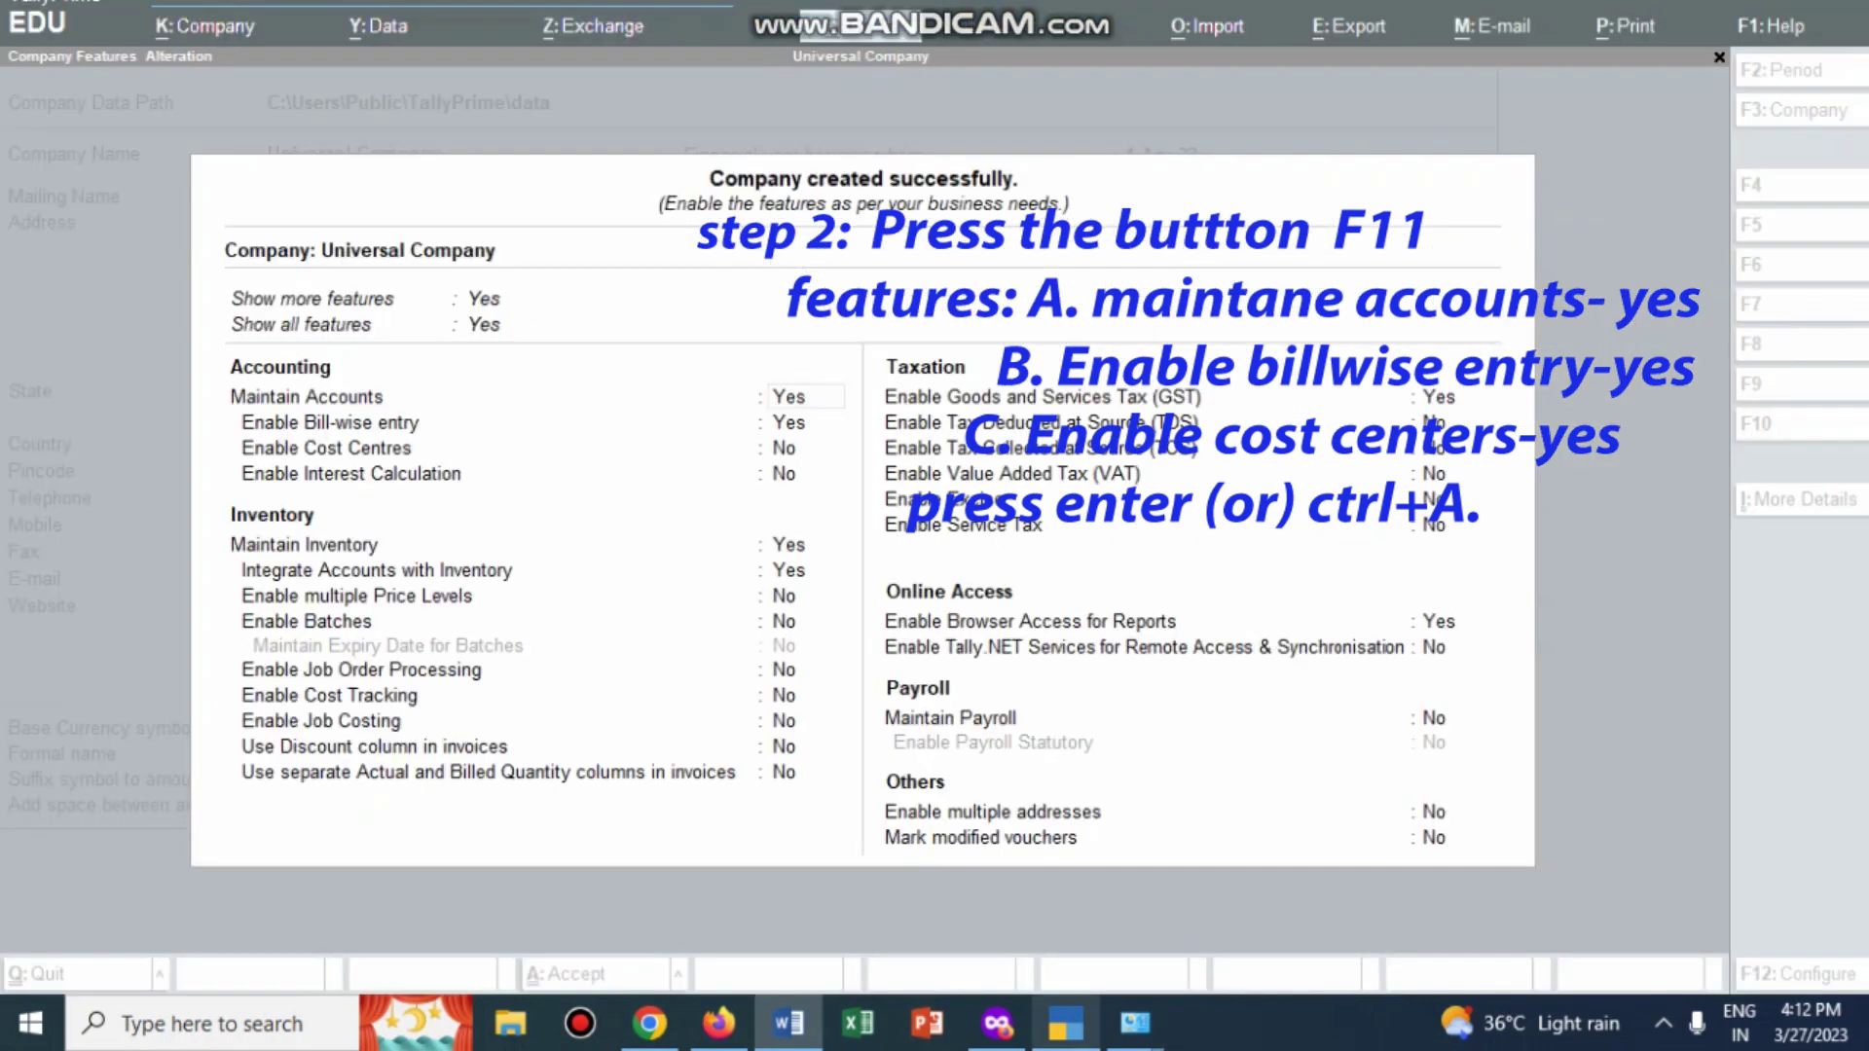
click(1066, 1023)
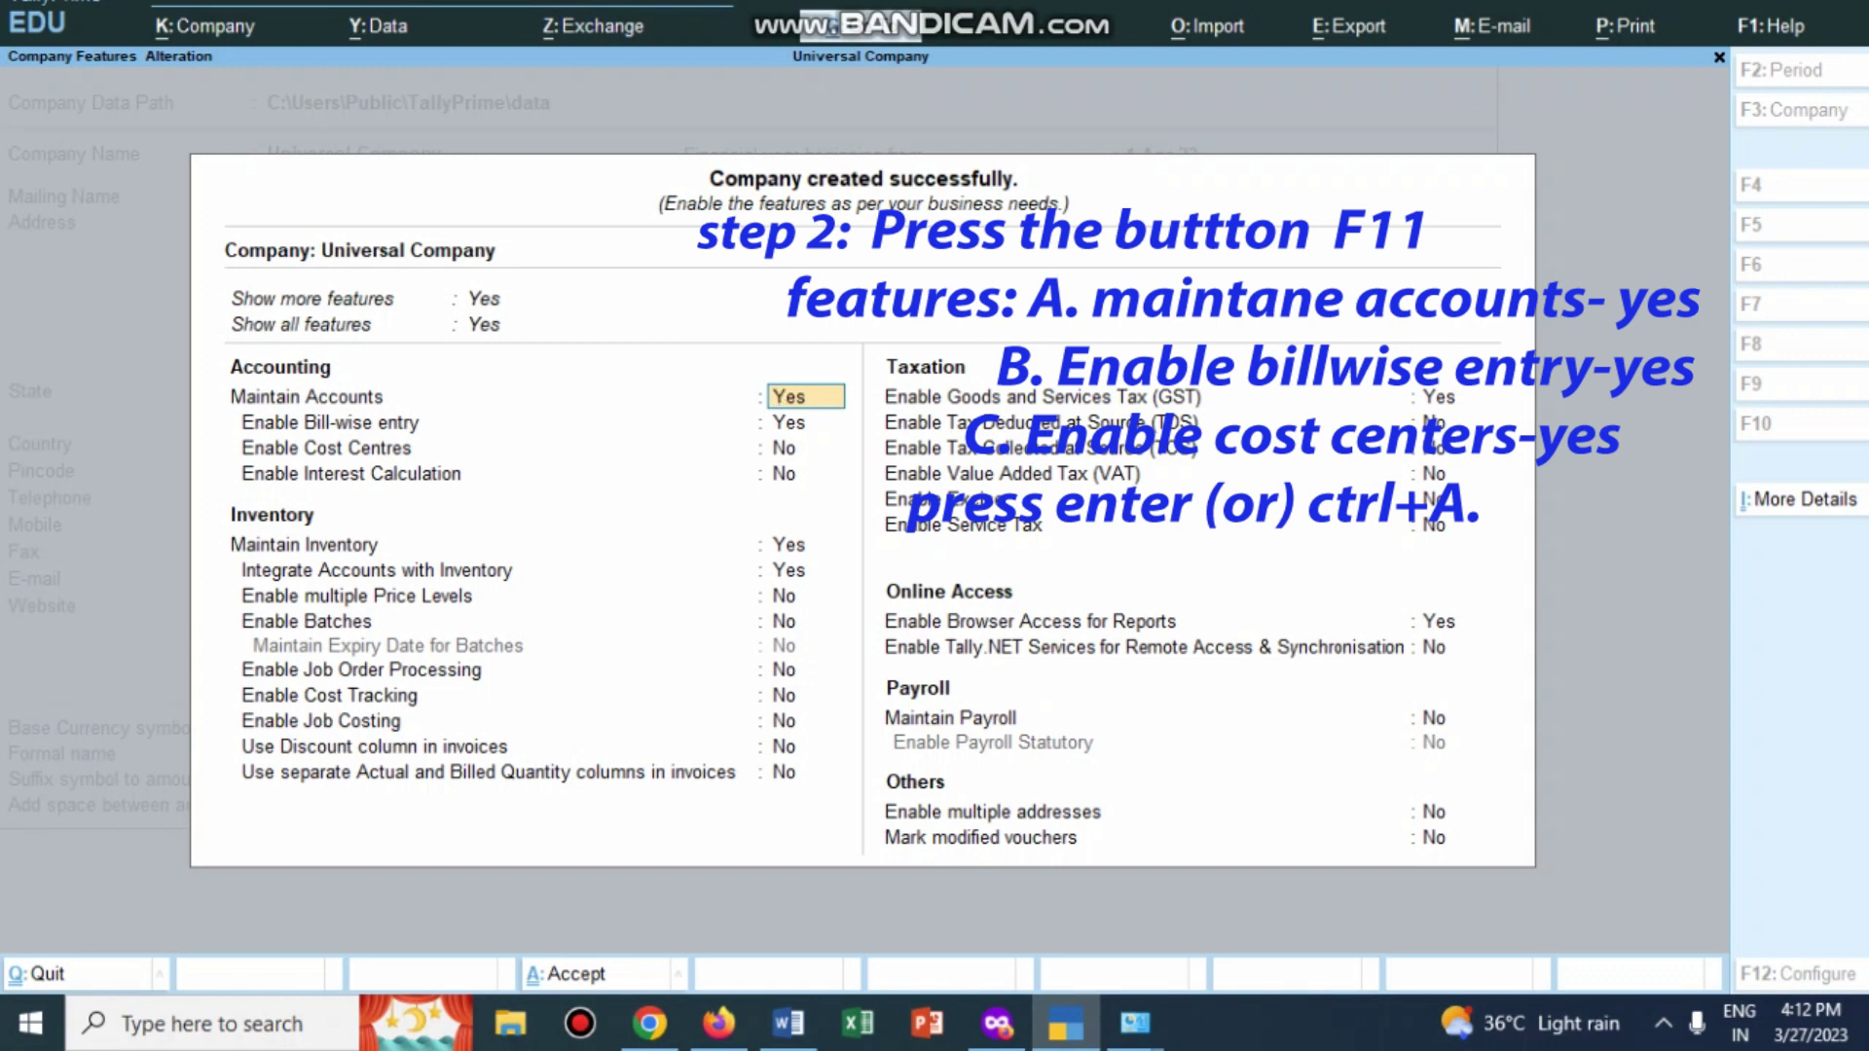
Step: Set cost centres to Yes, interest calculation and inventory to No, and save the features
click(806, 422)
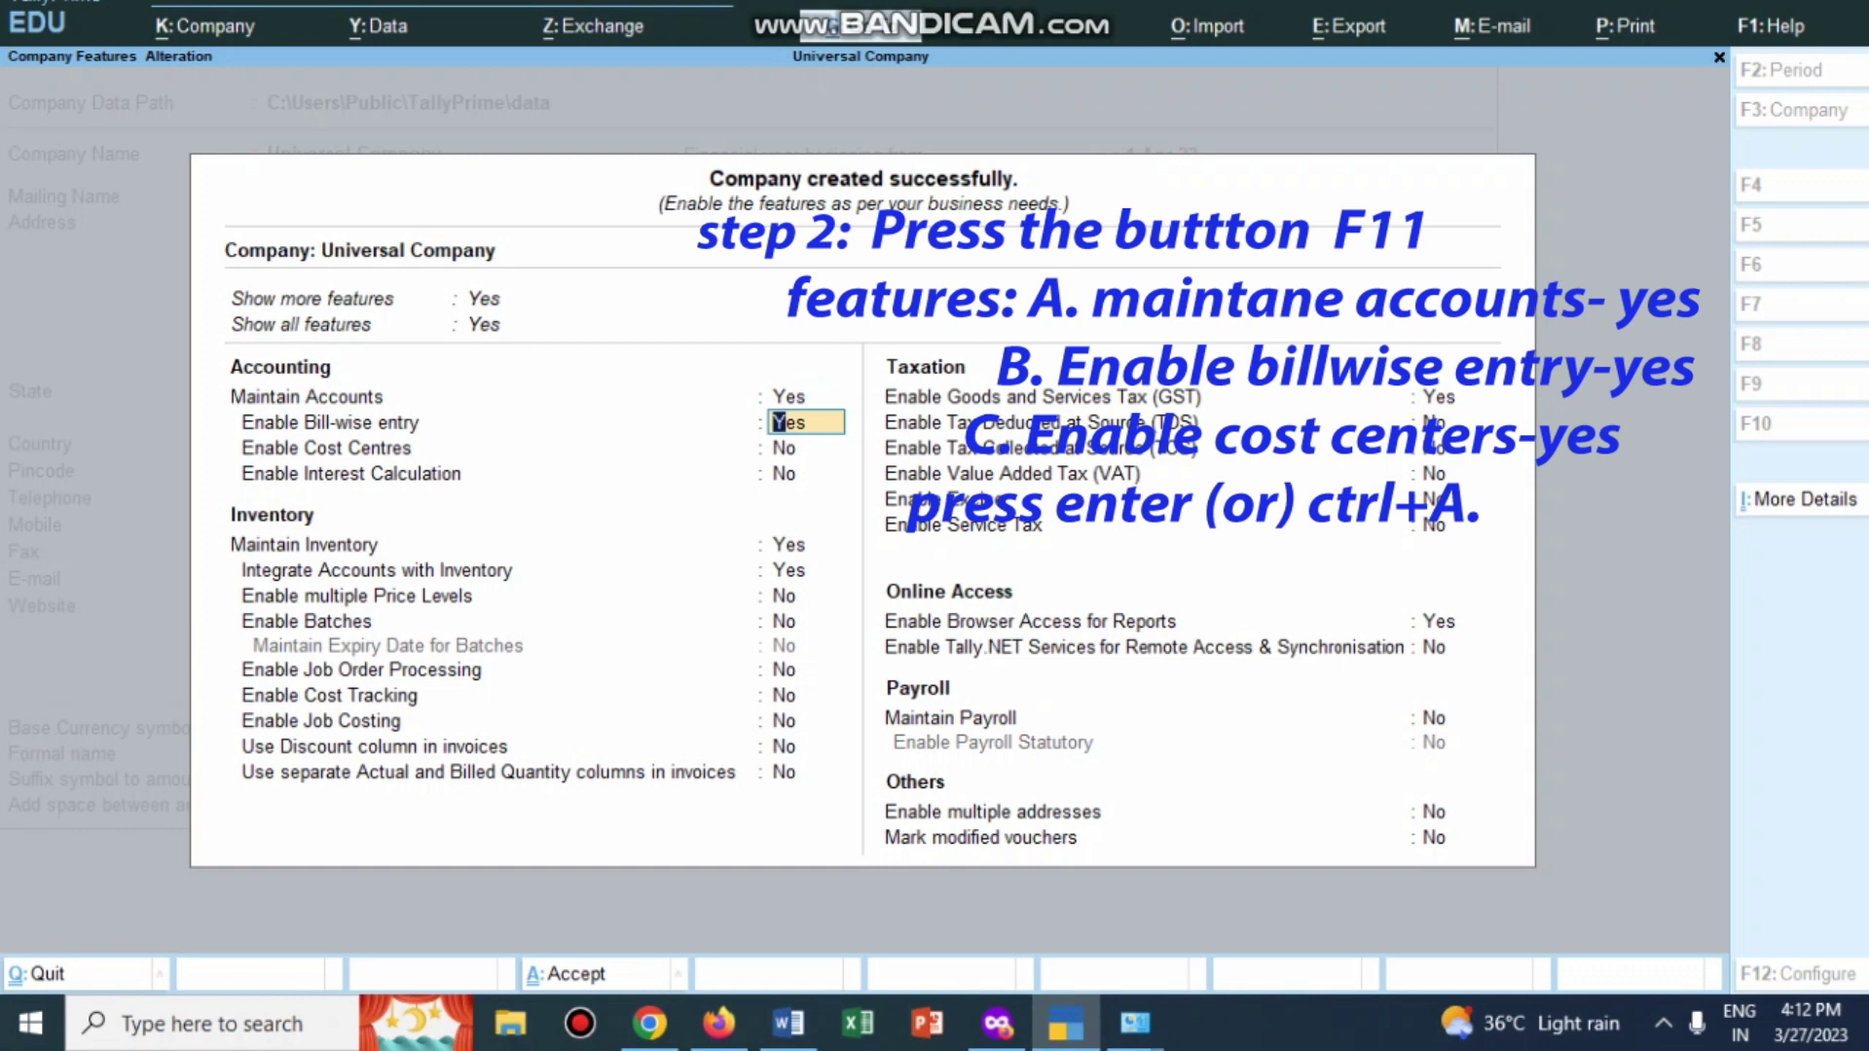
key(Return)
text(yes)
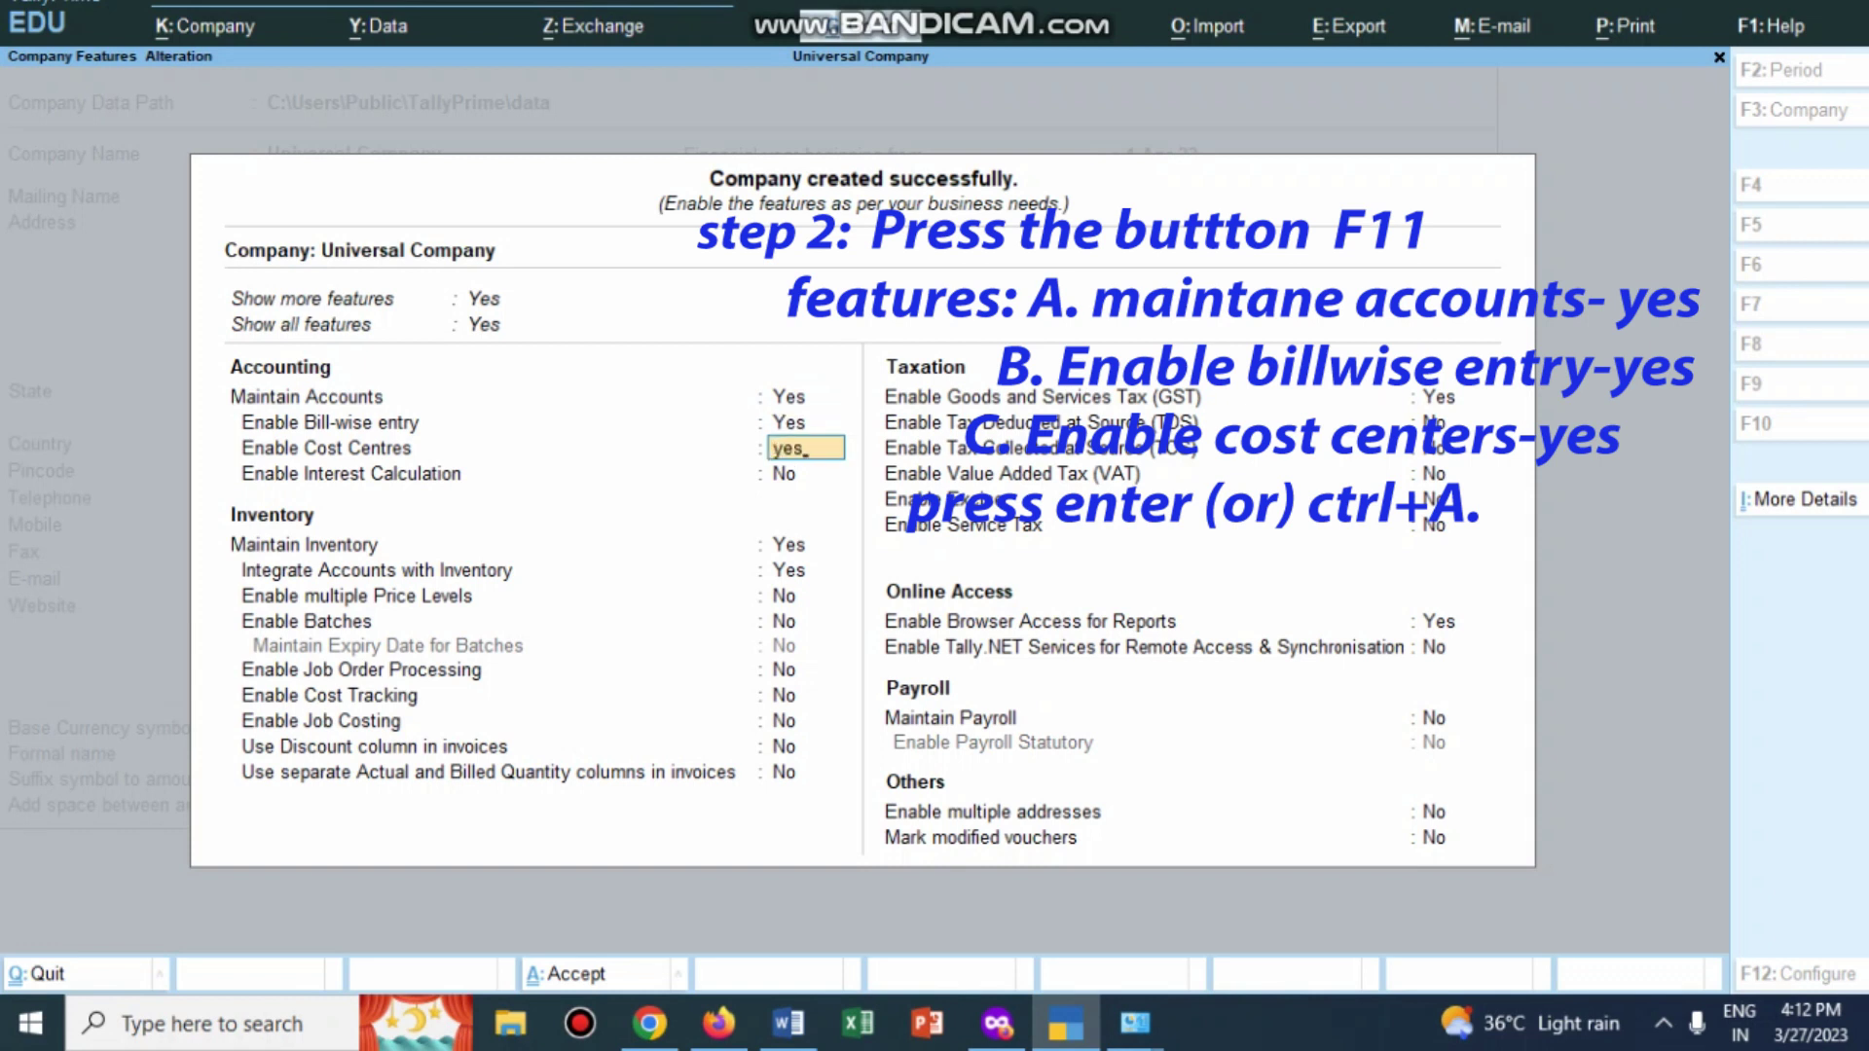
key(alt+Tab)
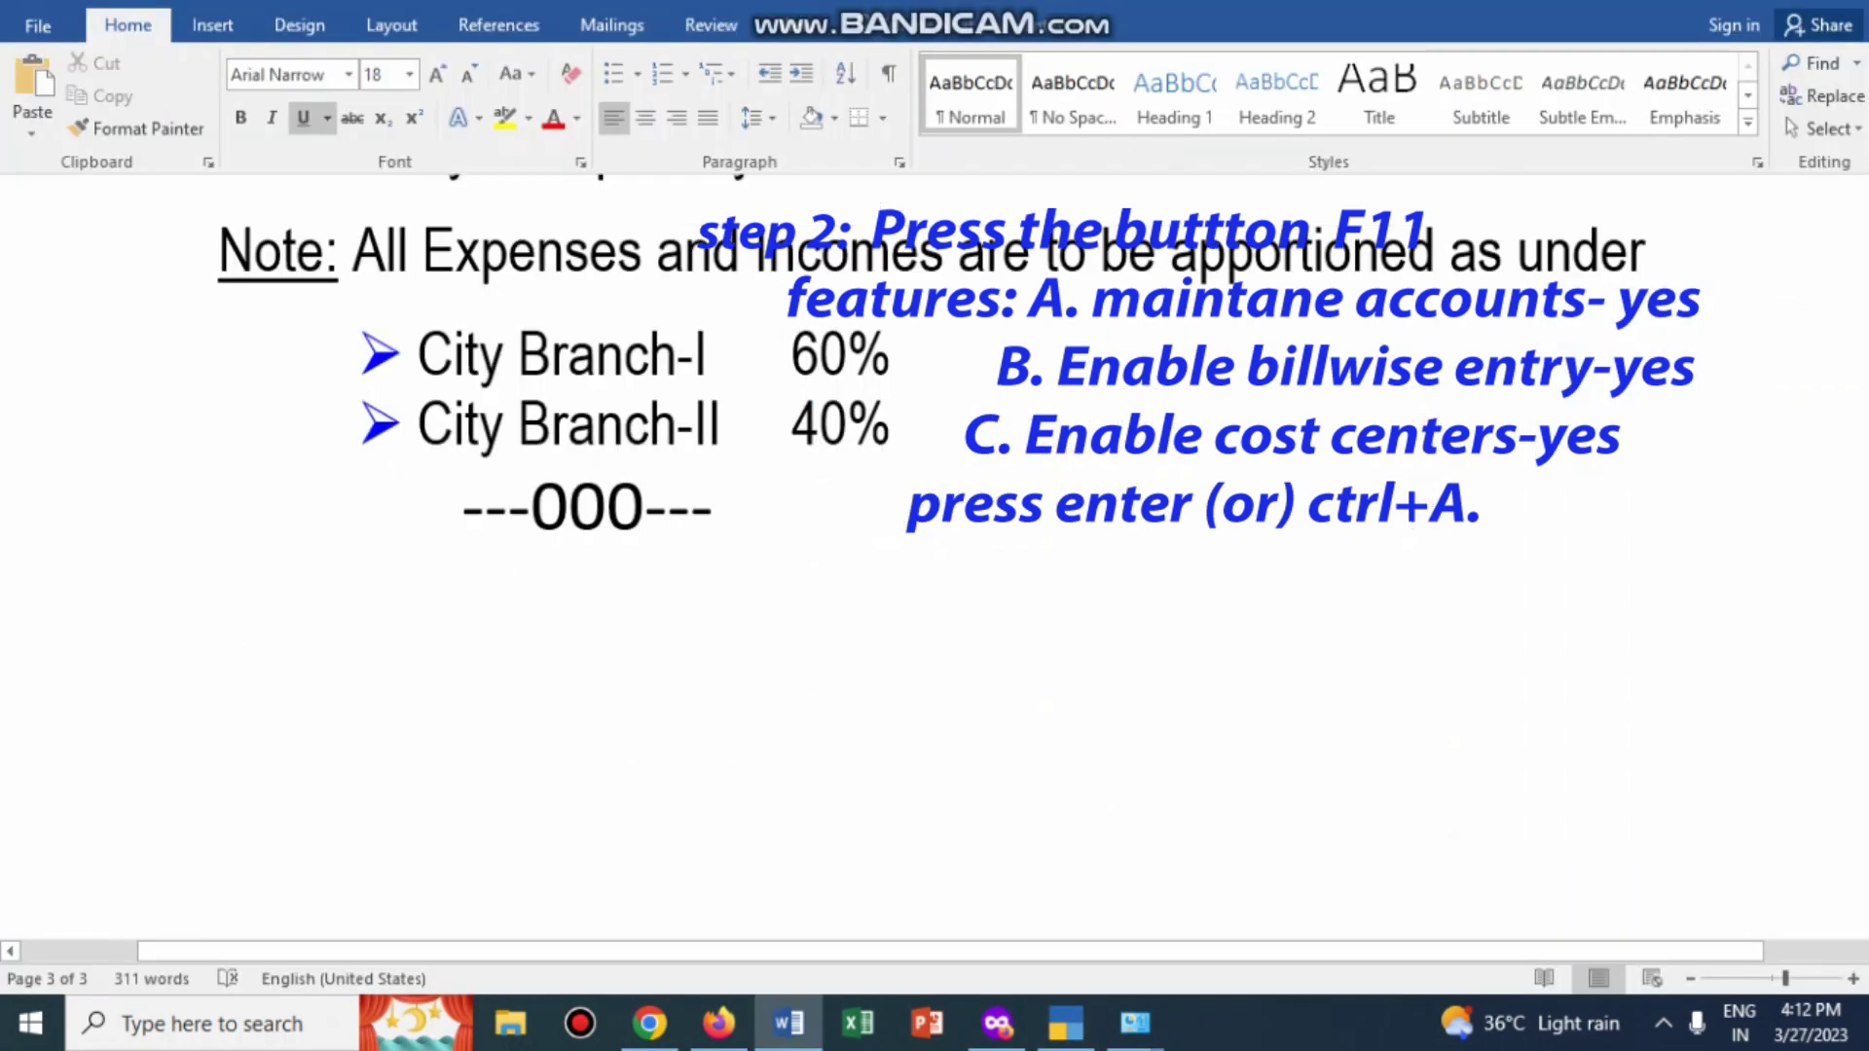
click(1066, 1022)
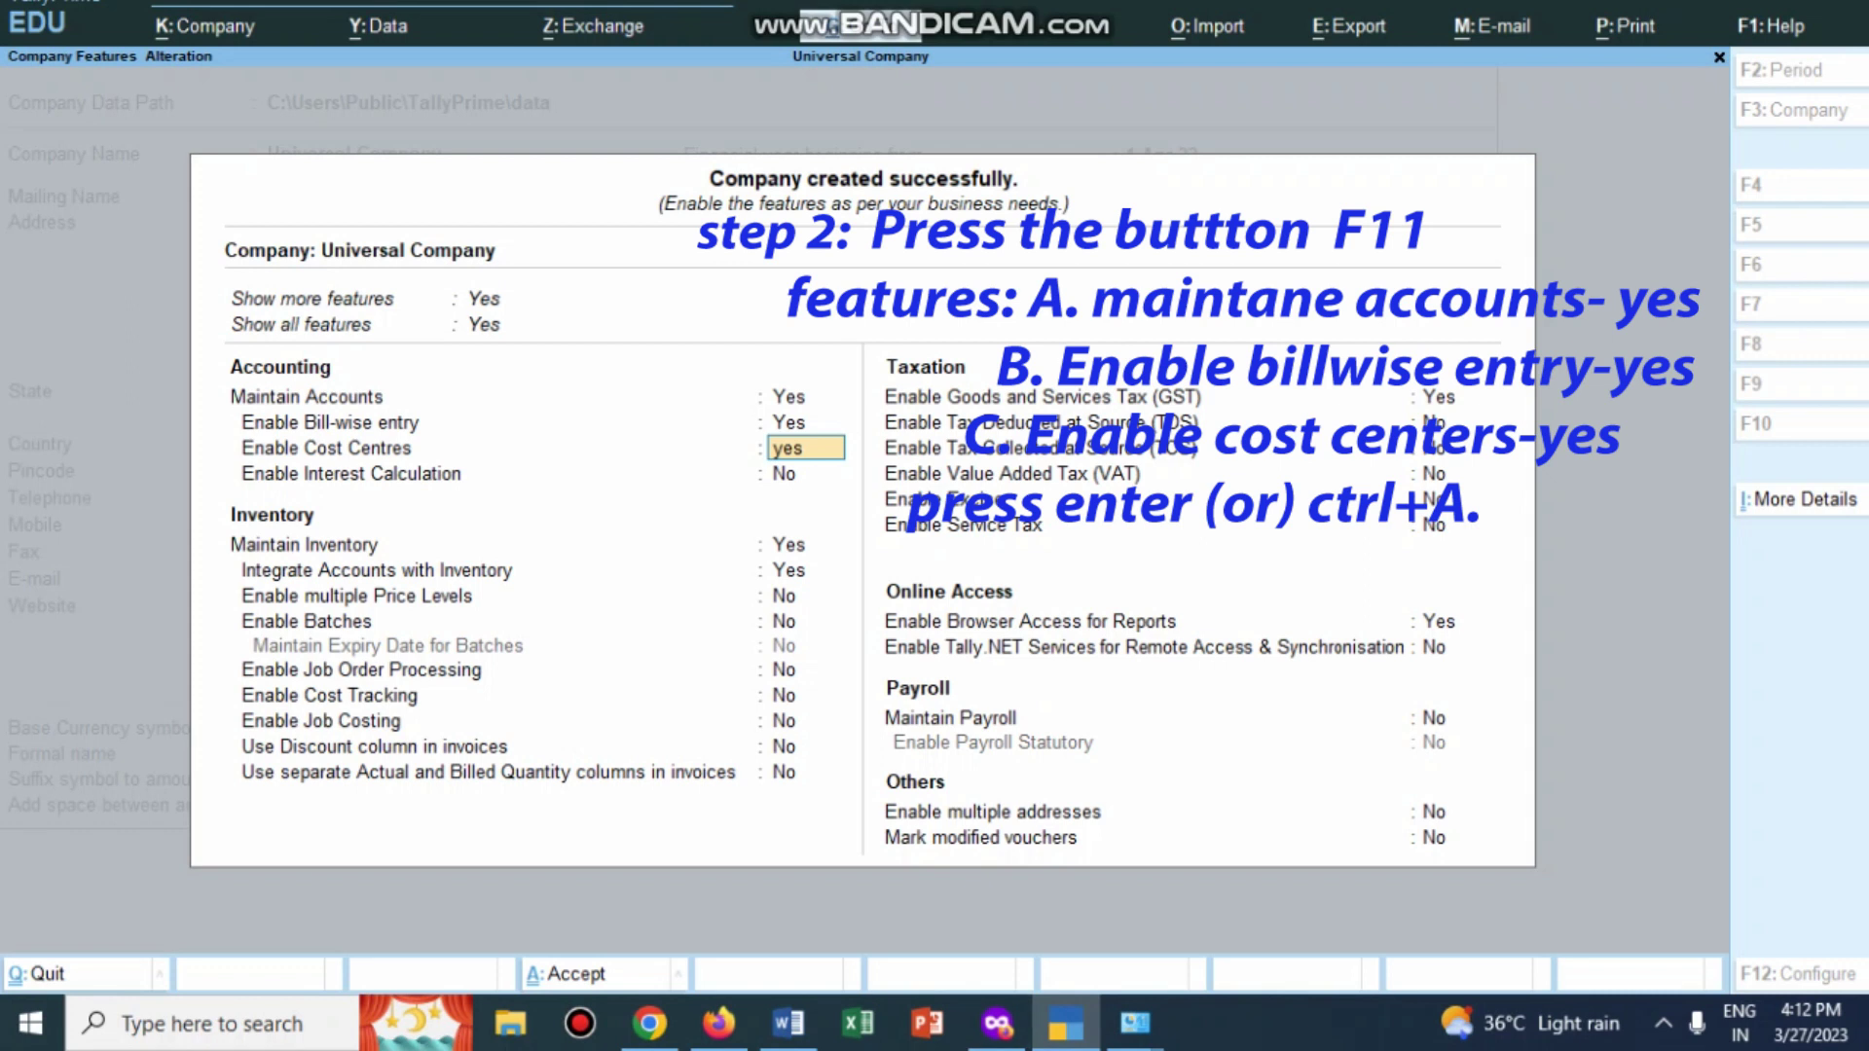
key(Return)
key(Return)
text(n)
key(Return)
text(n)
key(Return)
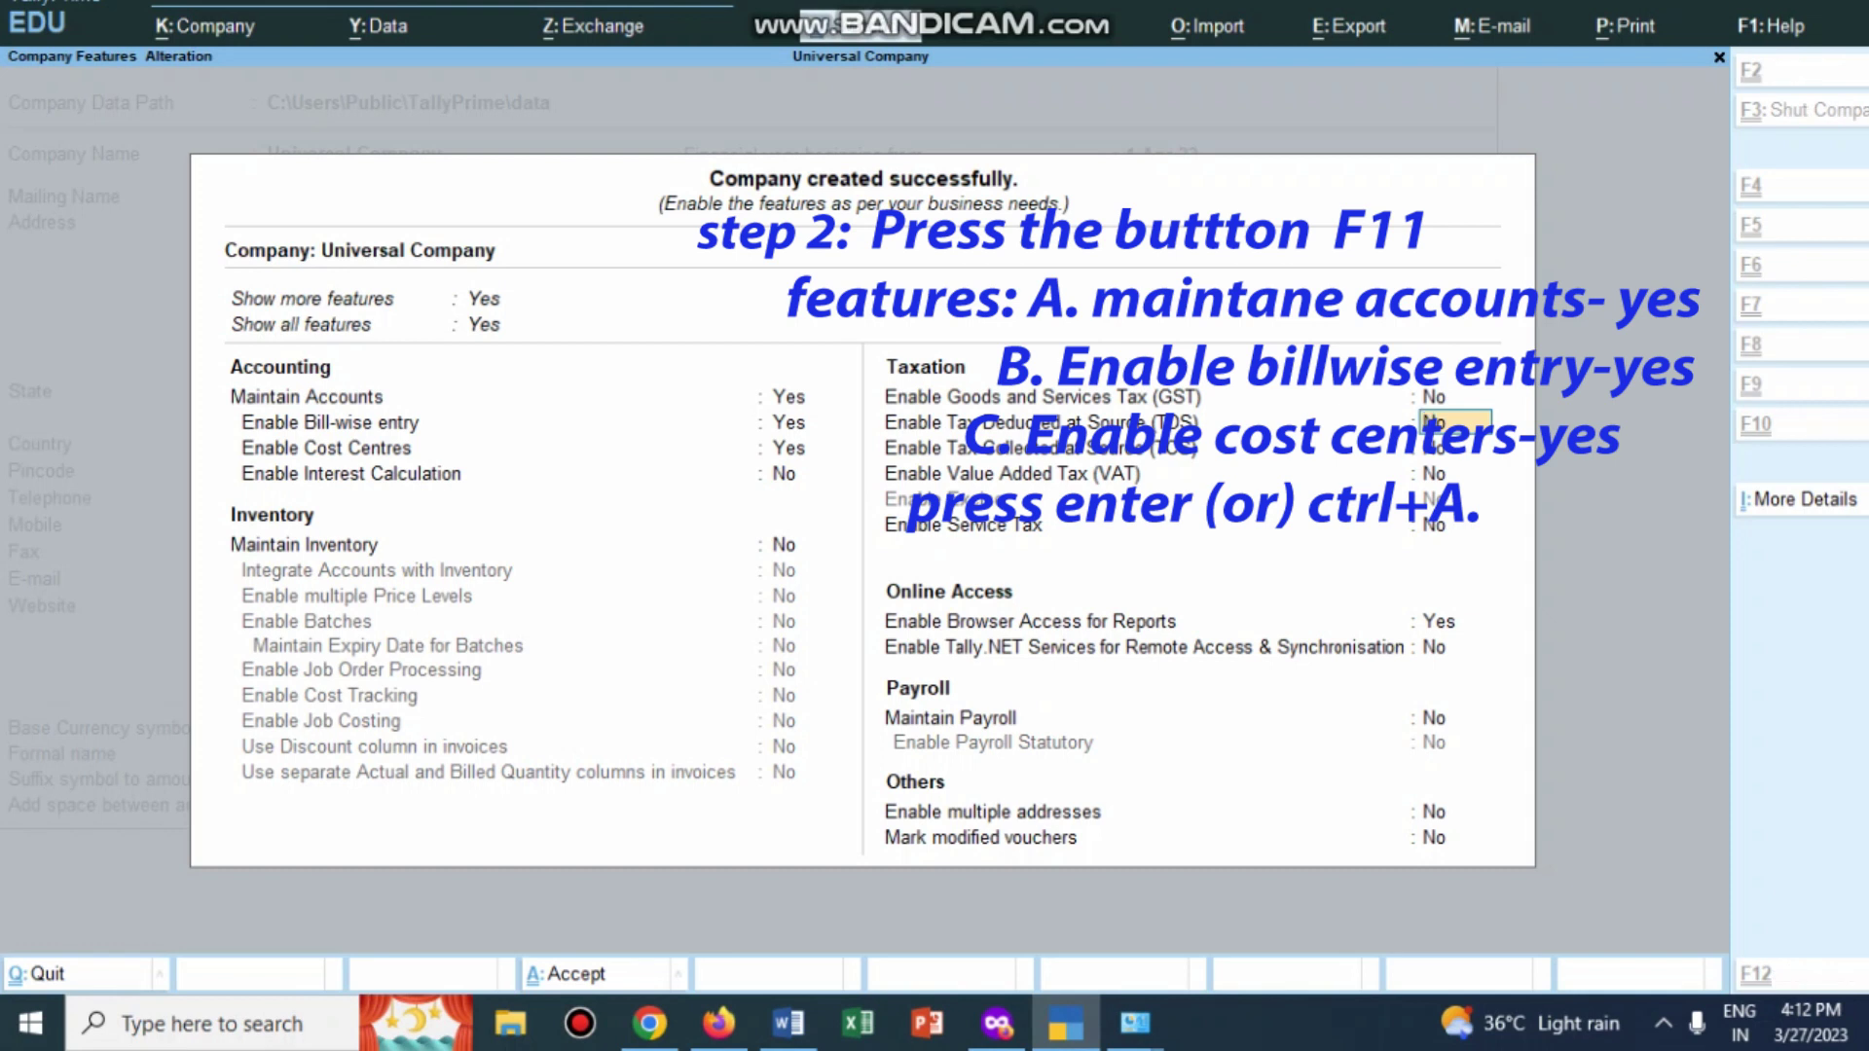
key(ctrl+a)
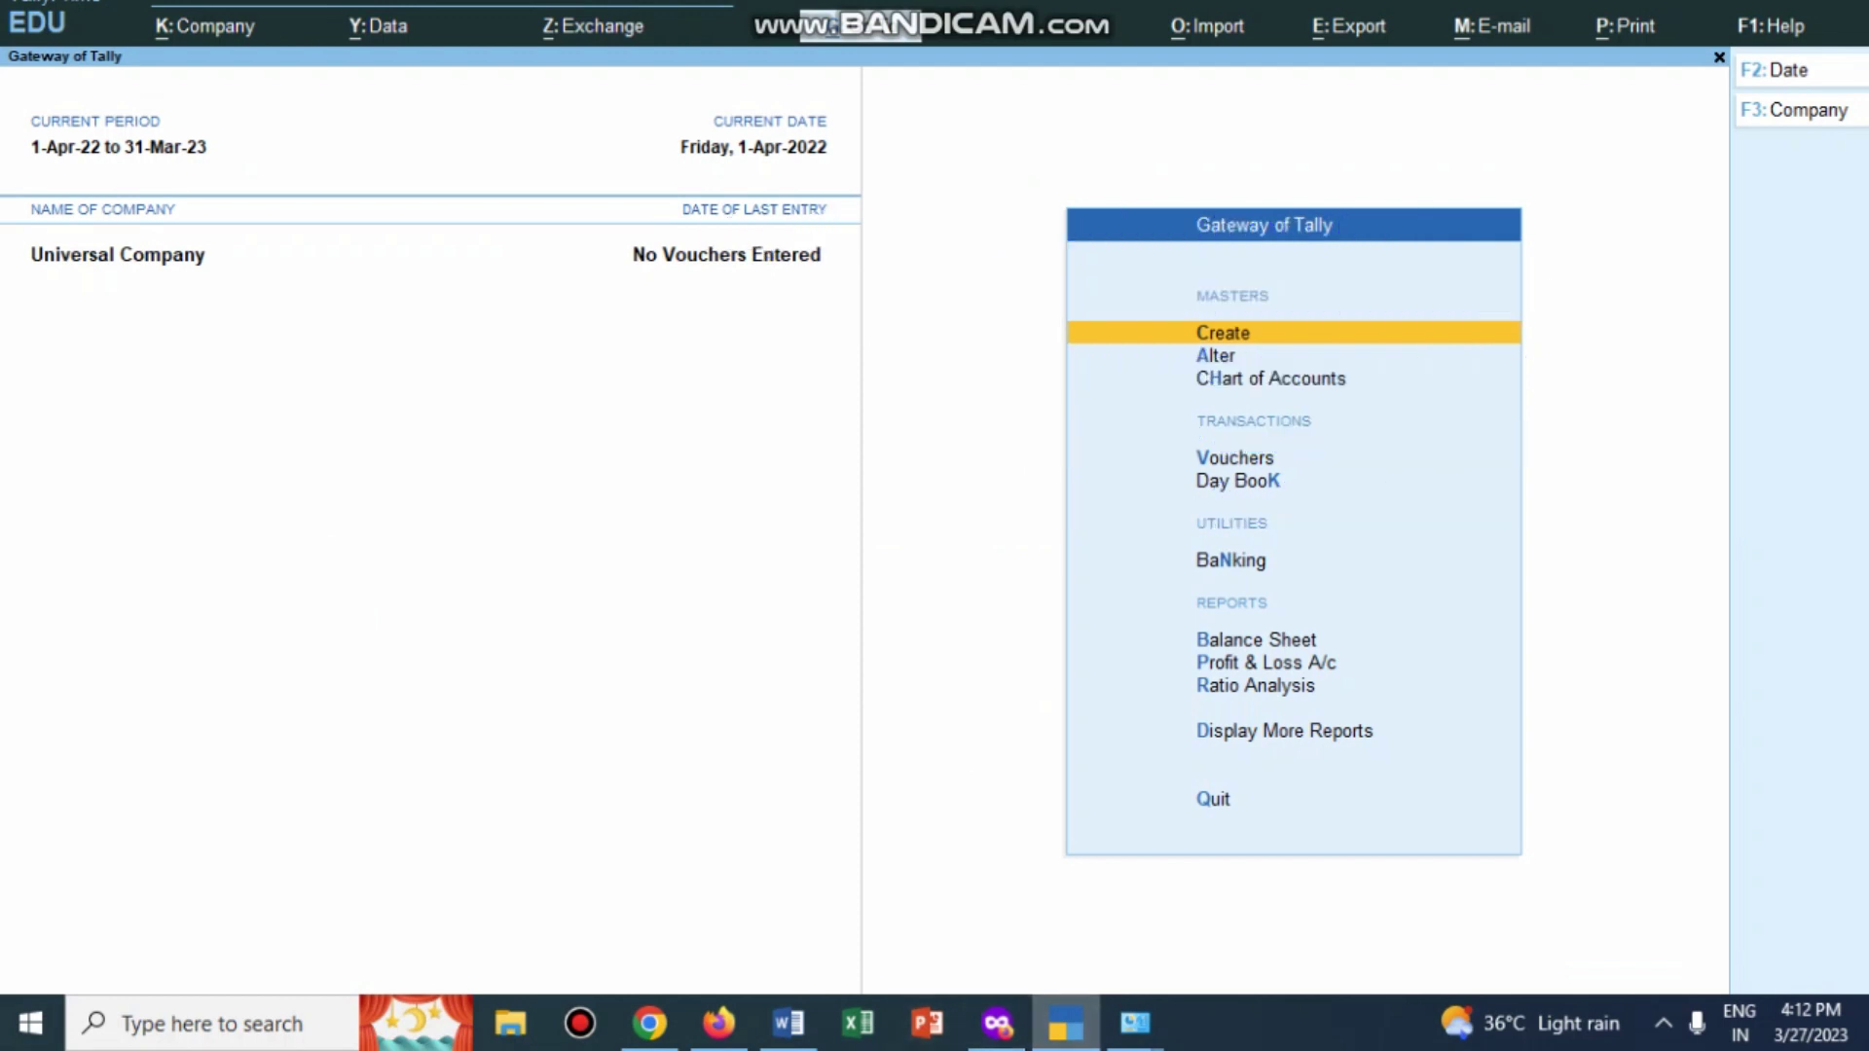
Step: Start creating a Cost Category master from the full list of masters
key(alt+Tab)
key(Return)
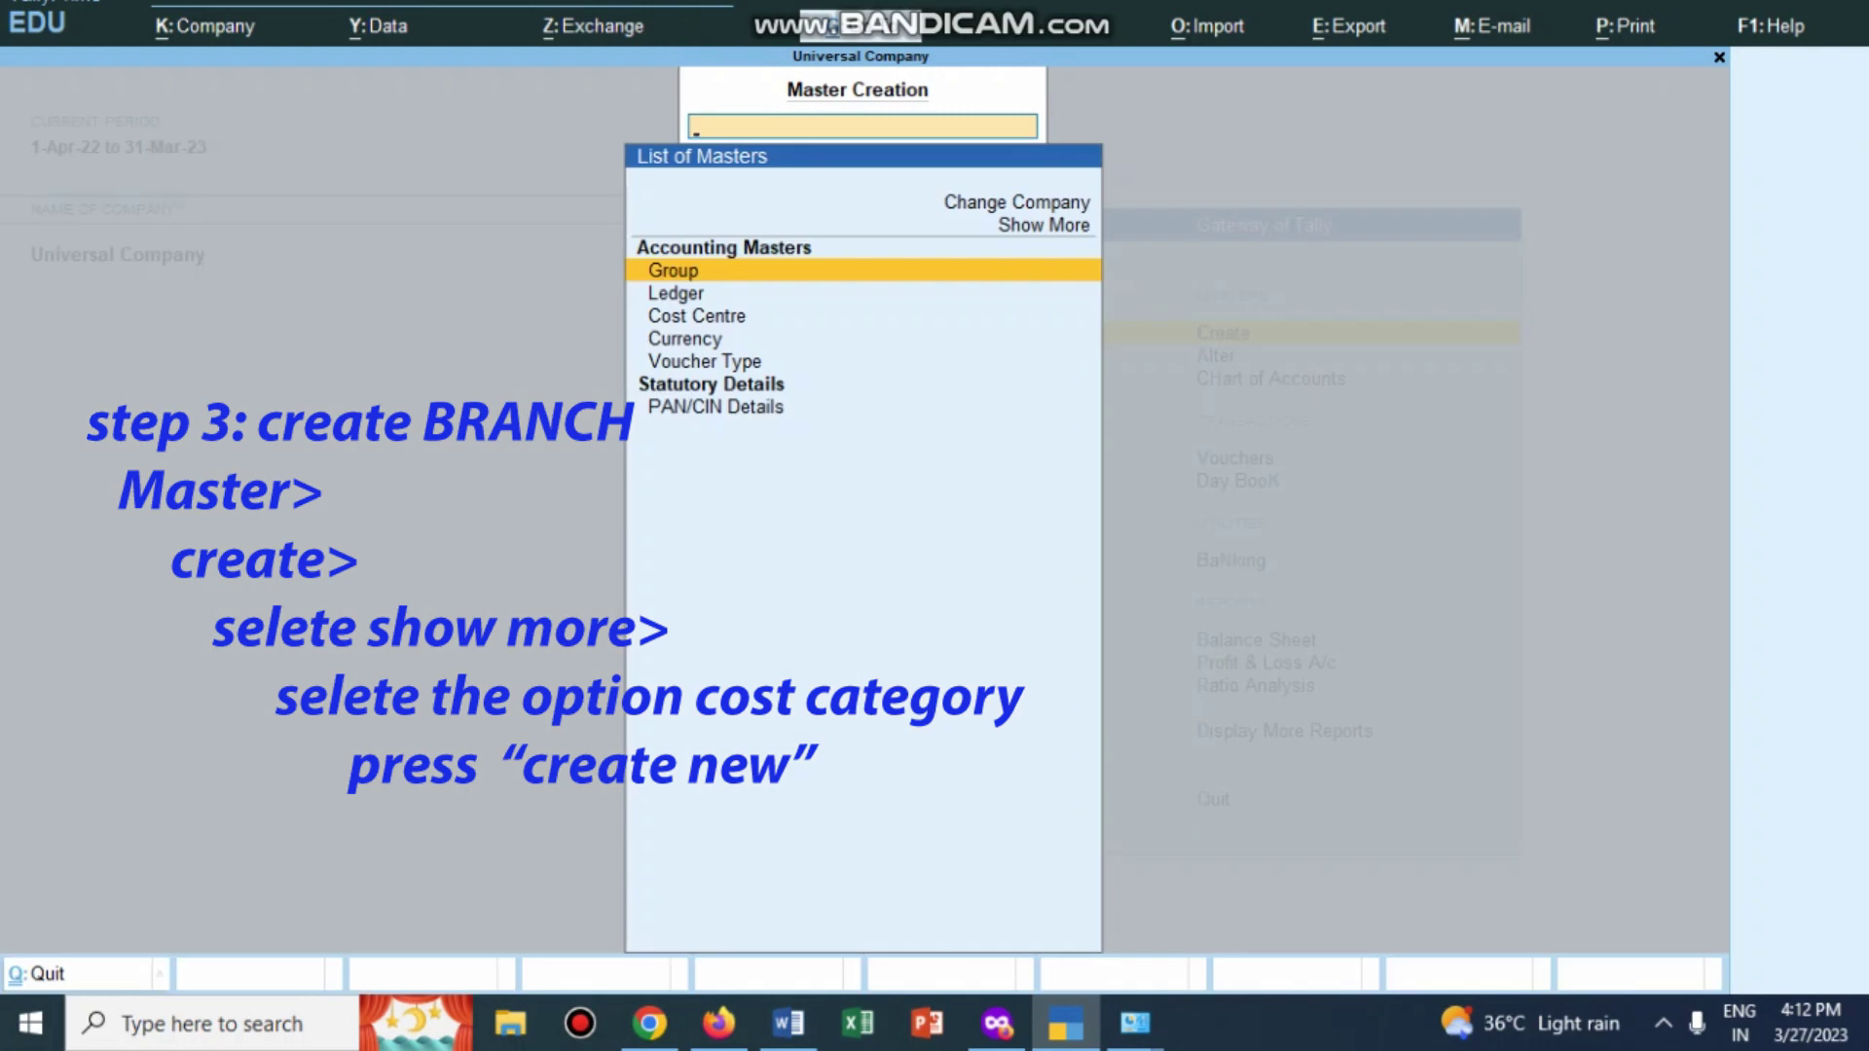
key(Up)
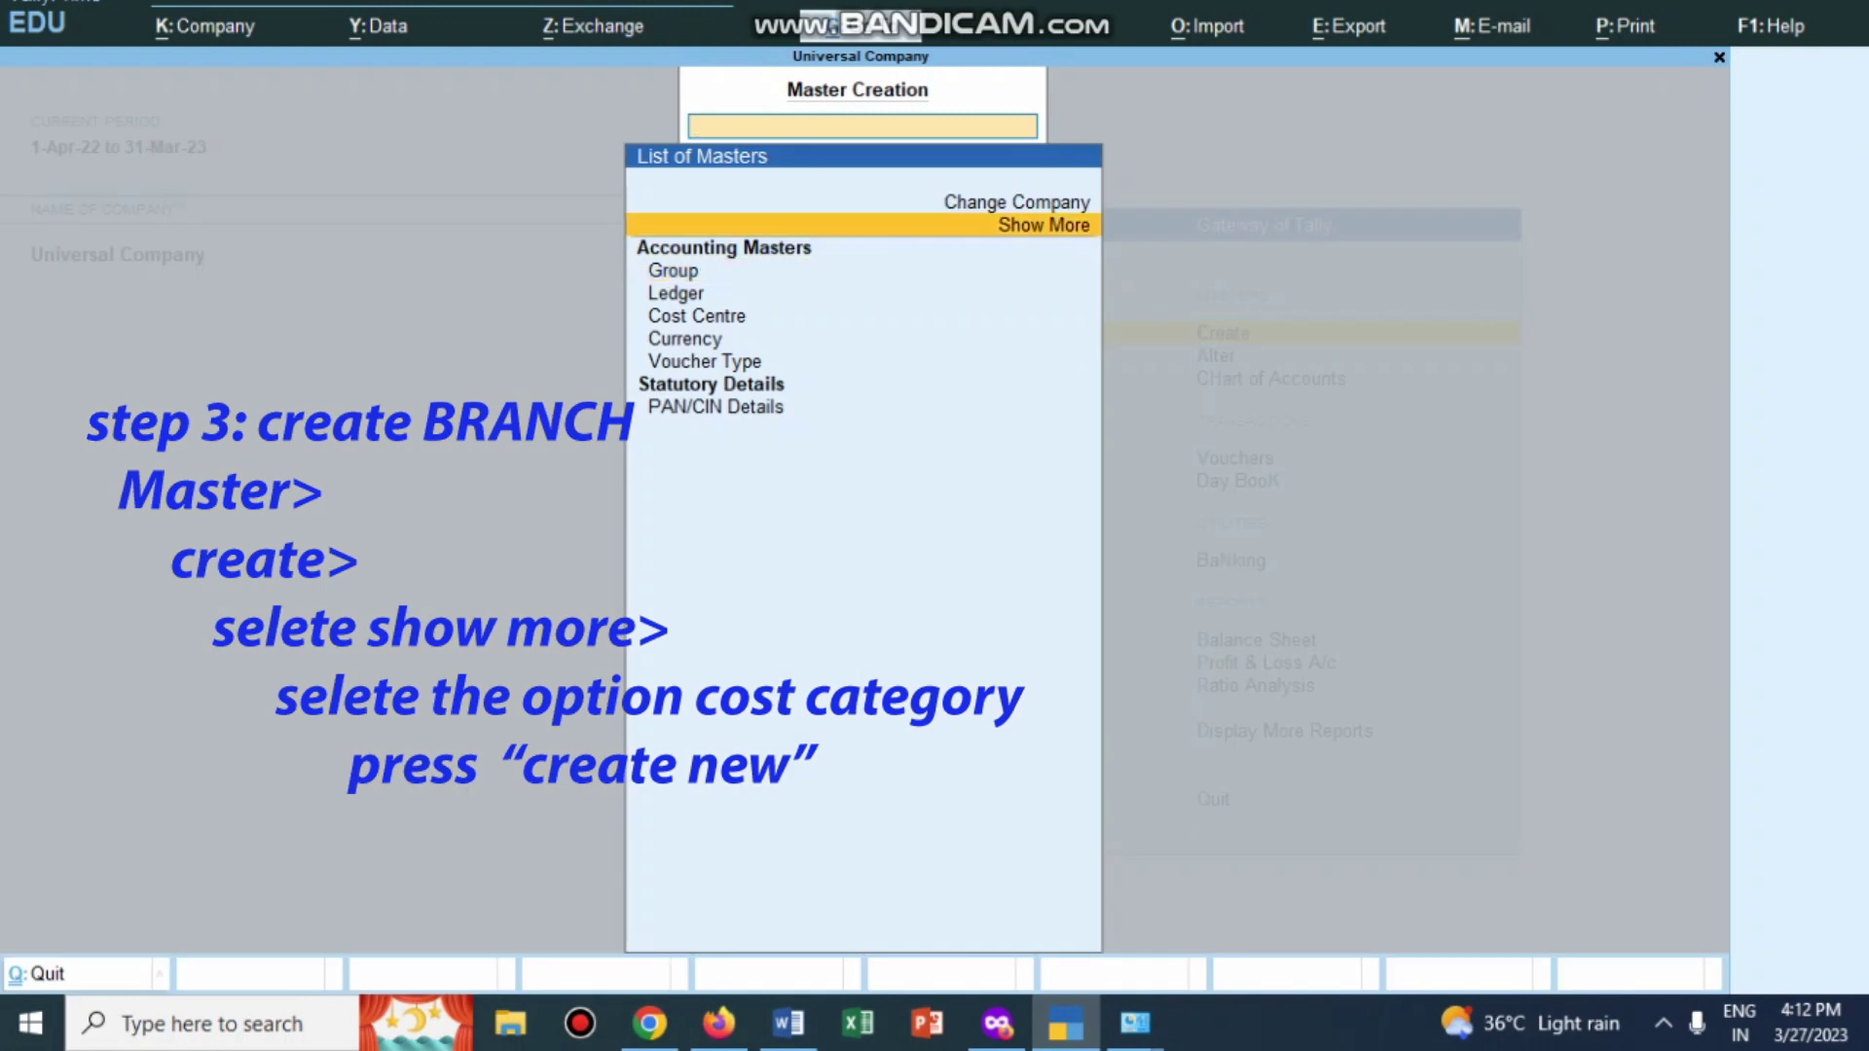
key(Return)
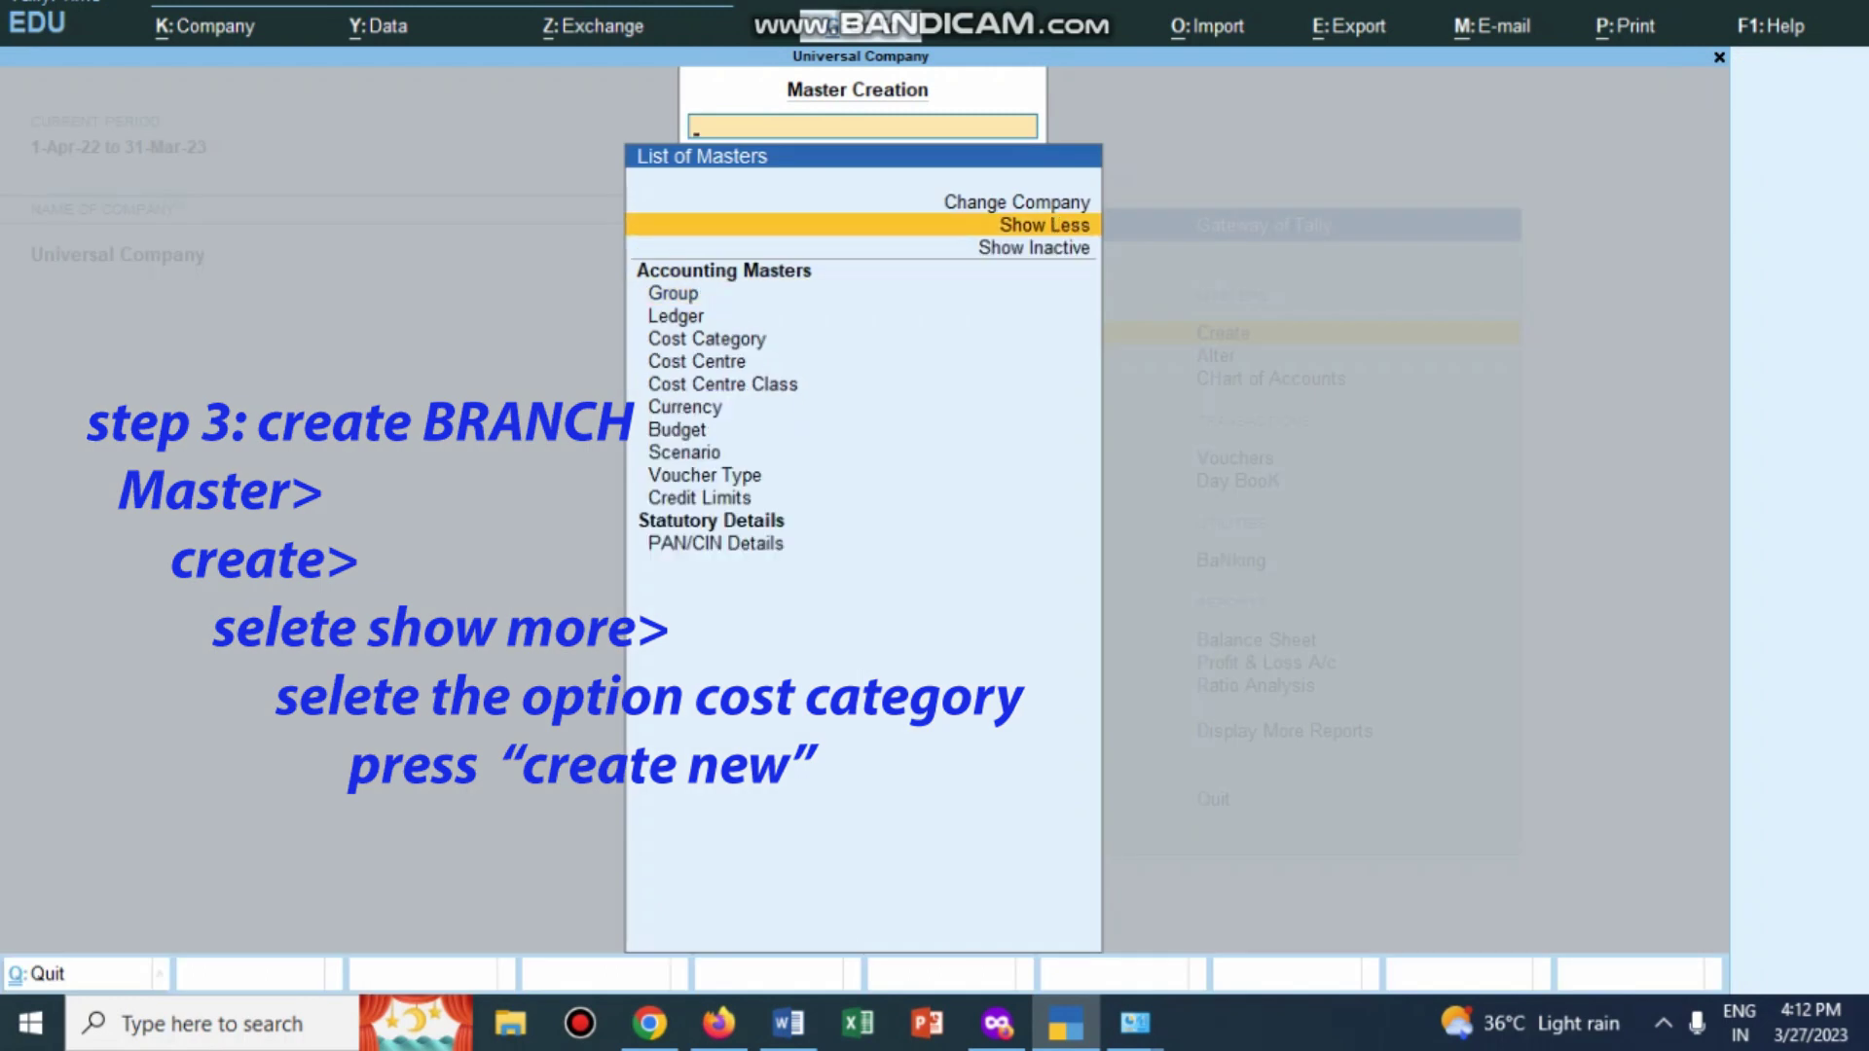
click(707, 337)
key(Return)
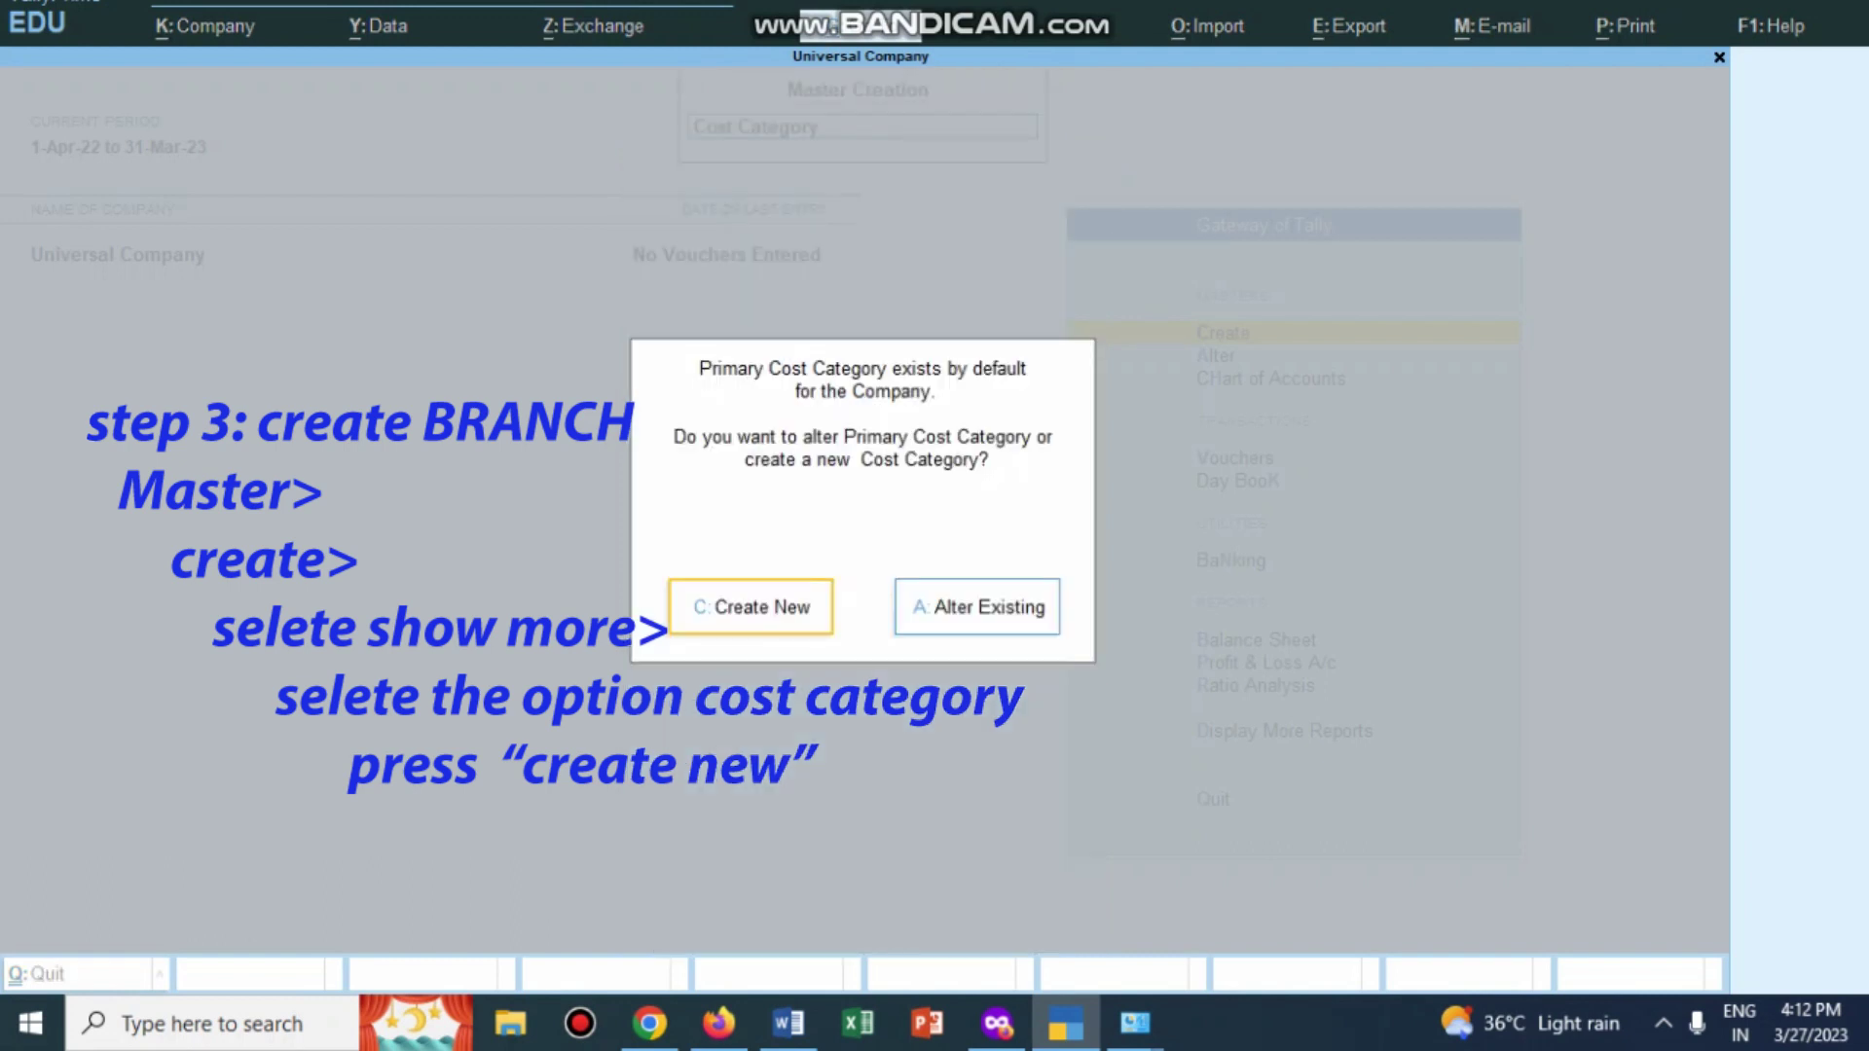
Step: Create a new cost category named BRANCH, keeping revenue item allocation as Yes
key(Return)
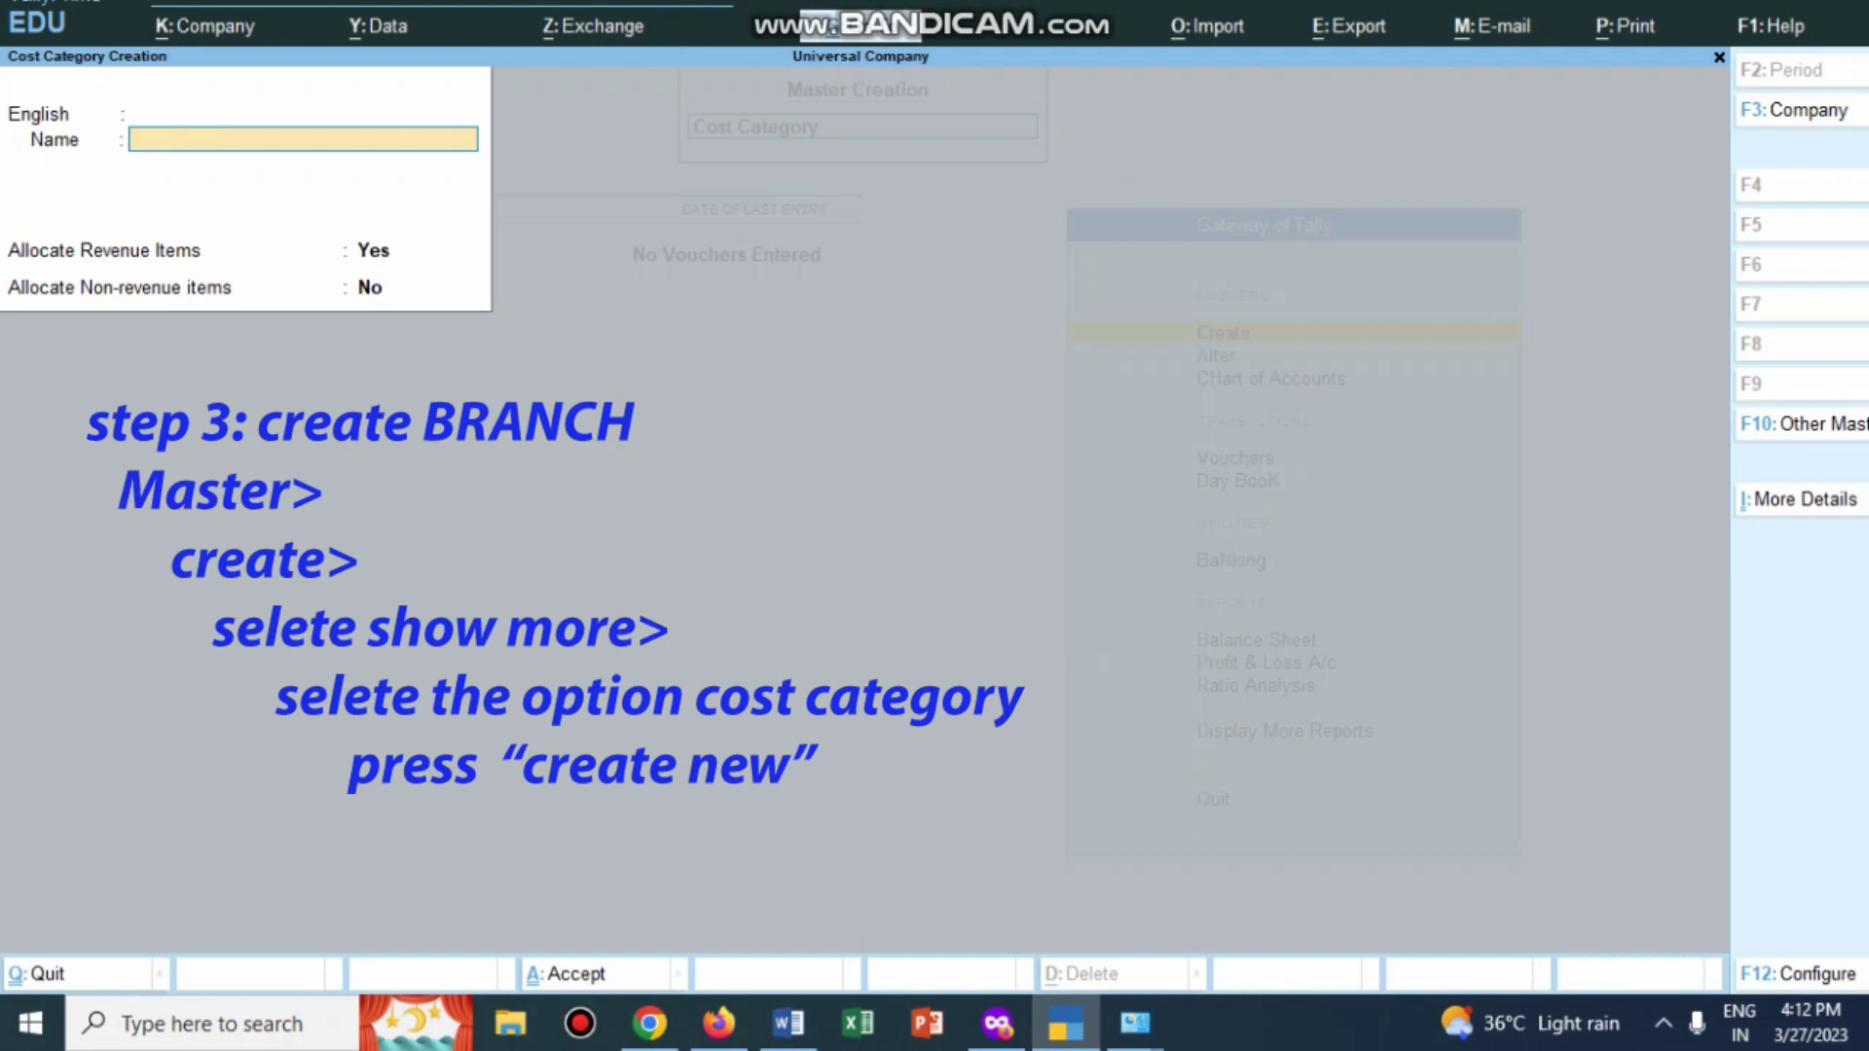
text(BRANCH)
key(Return)
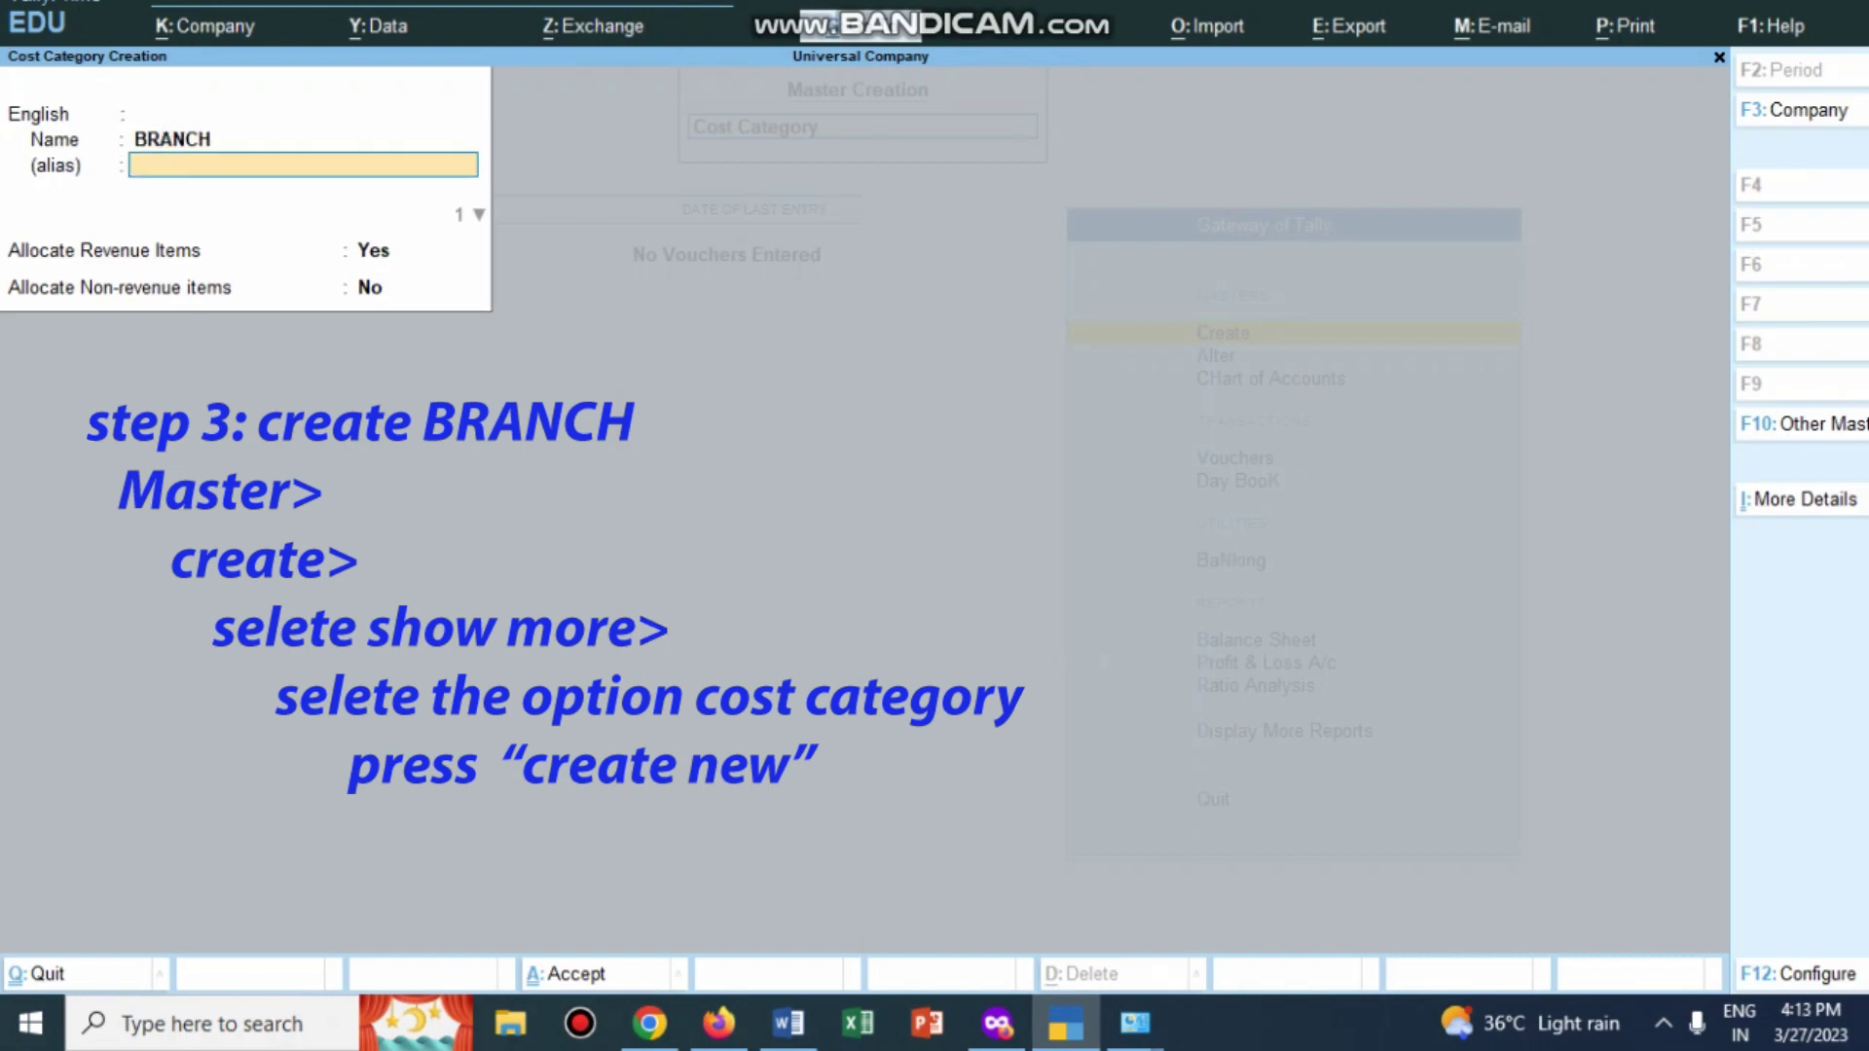
key(Return)
key(Return)
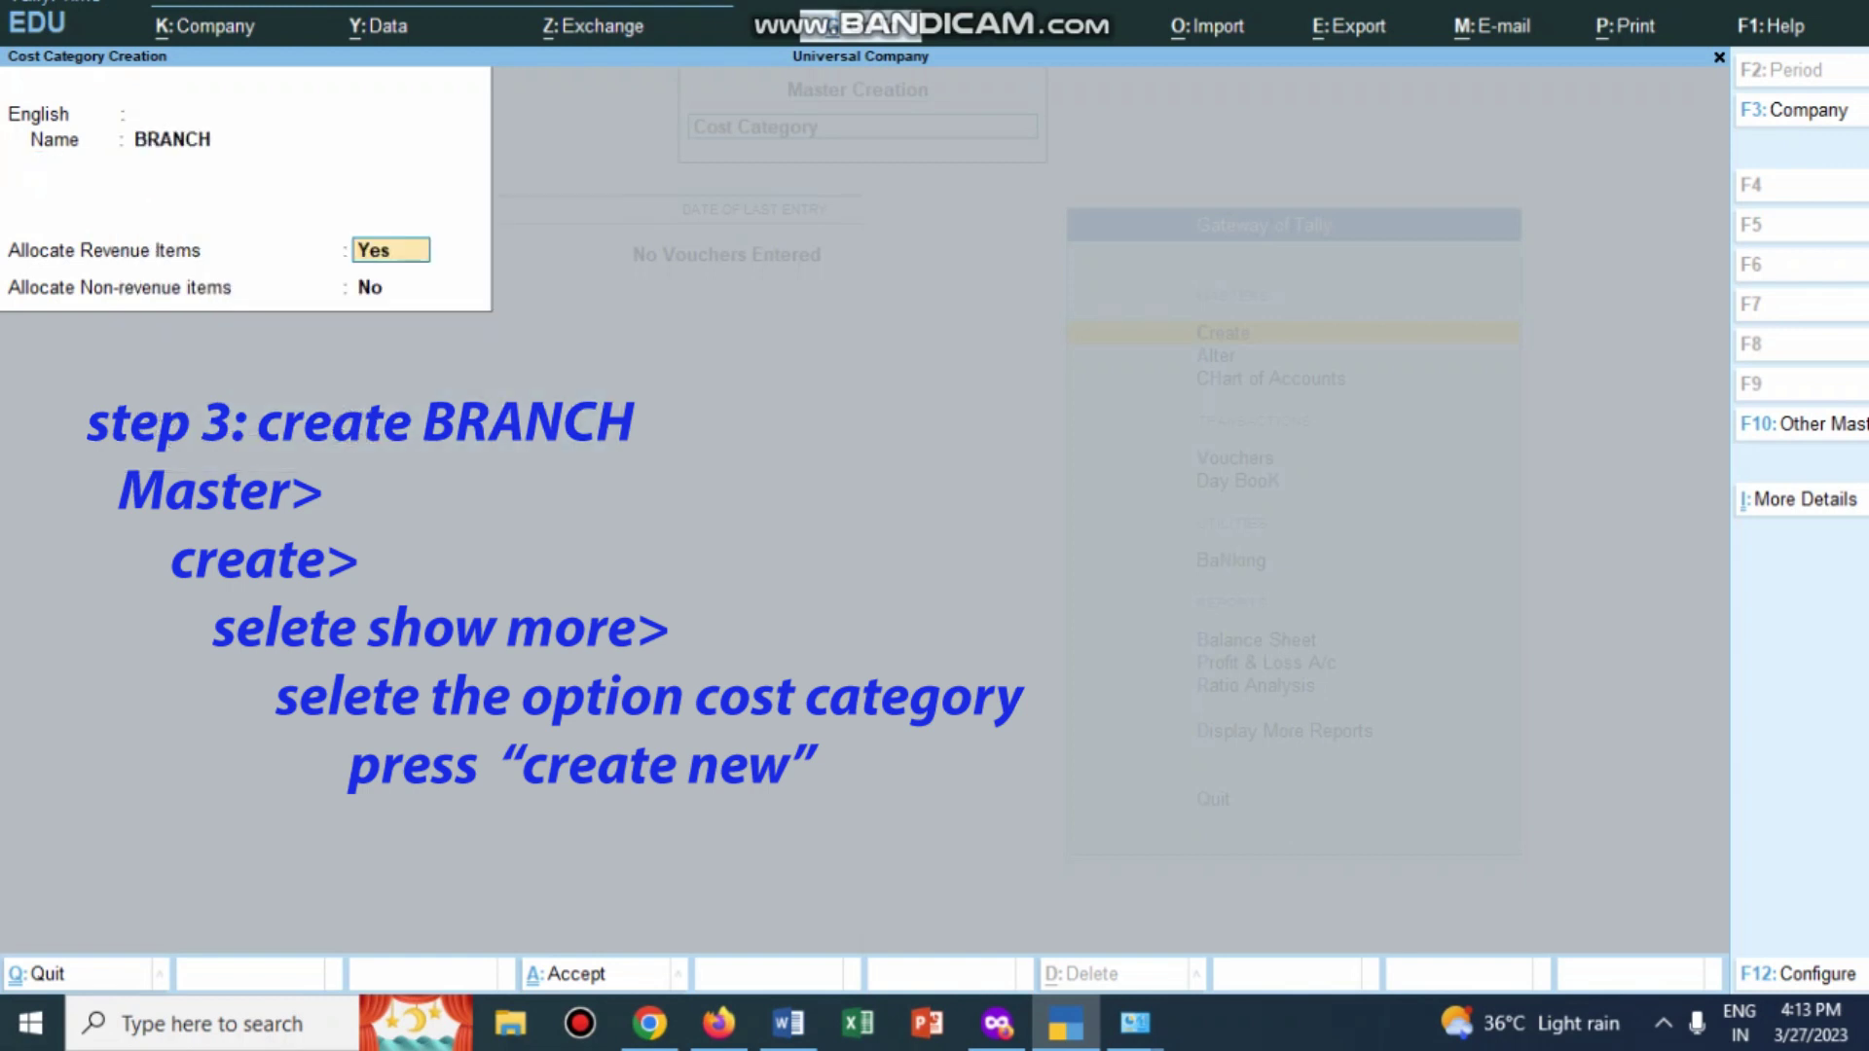
key(Return)
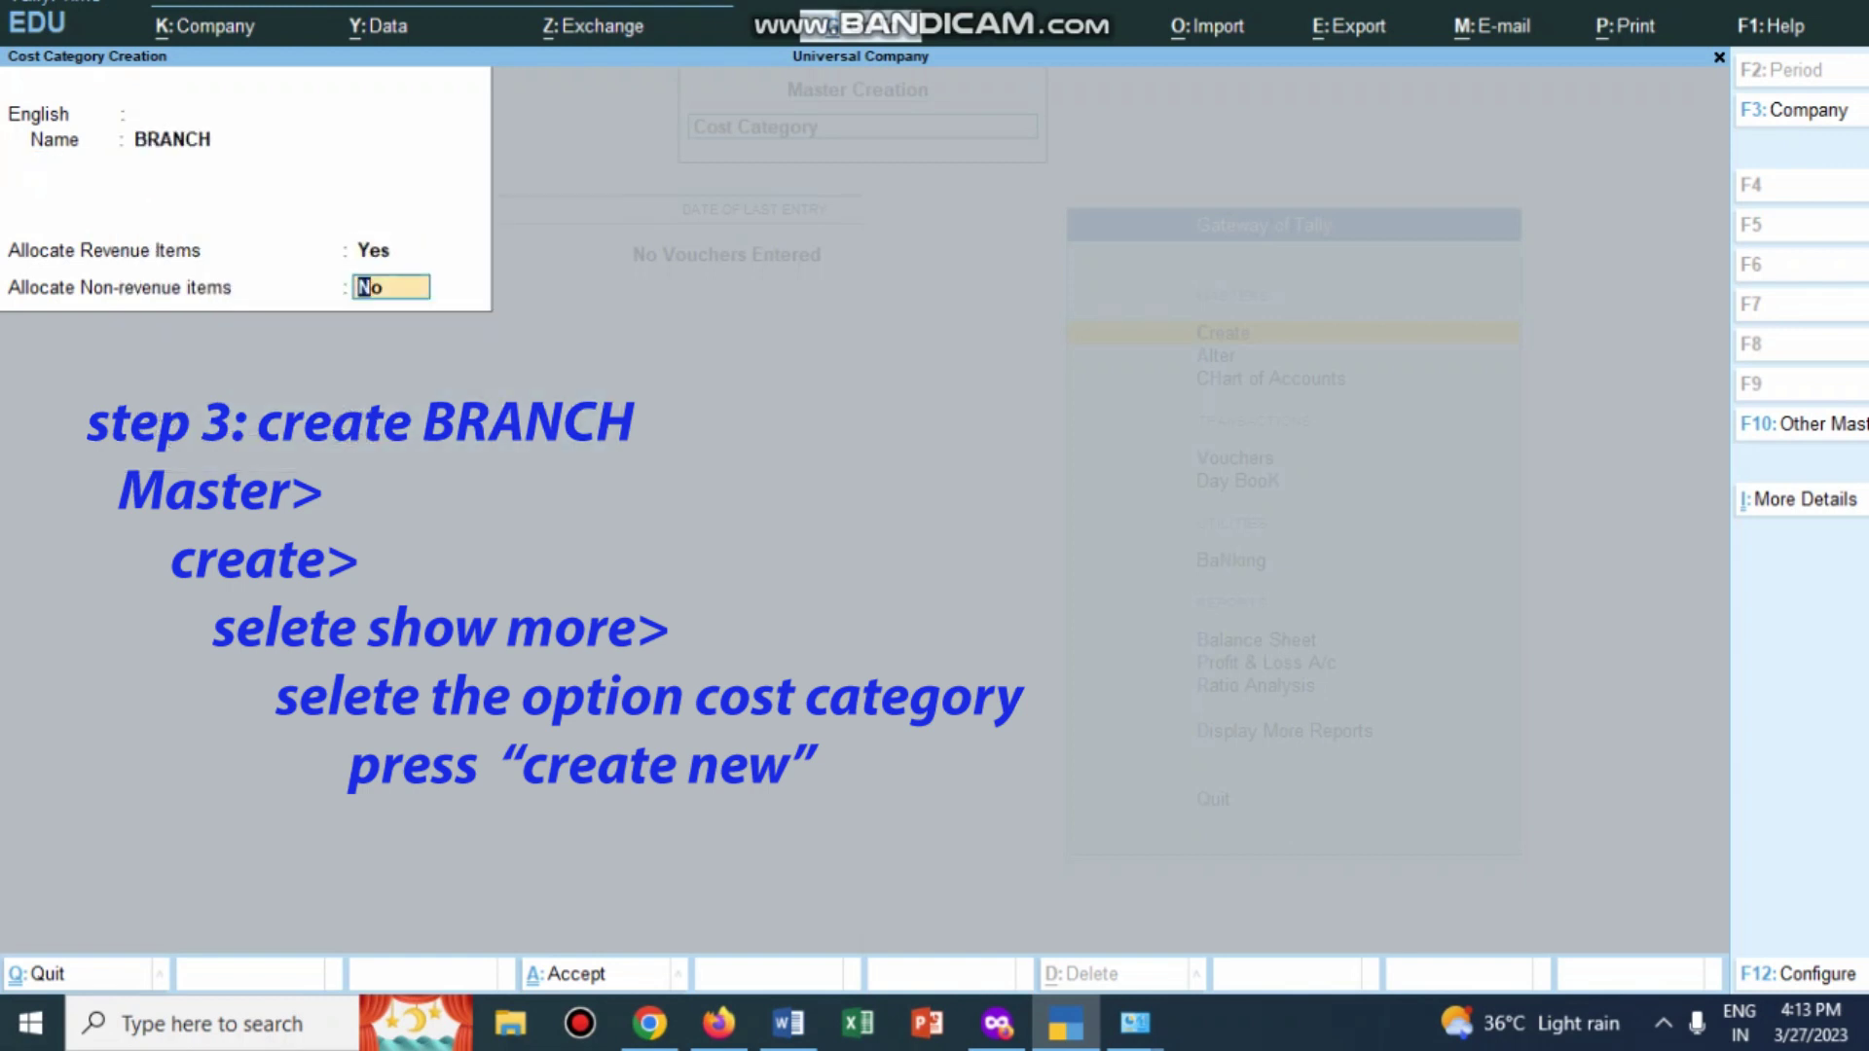
key(Return)
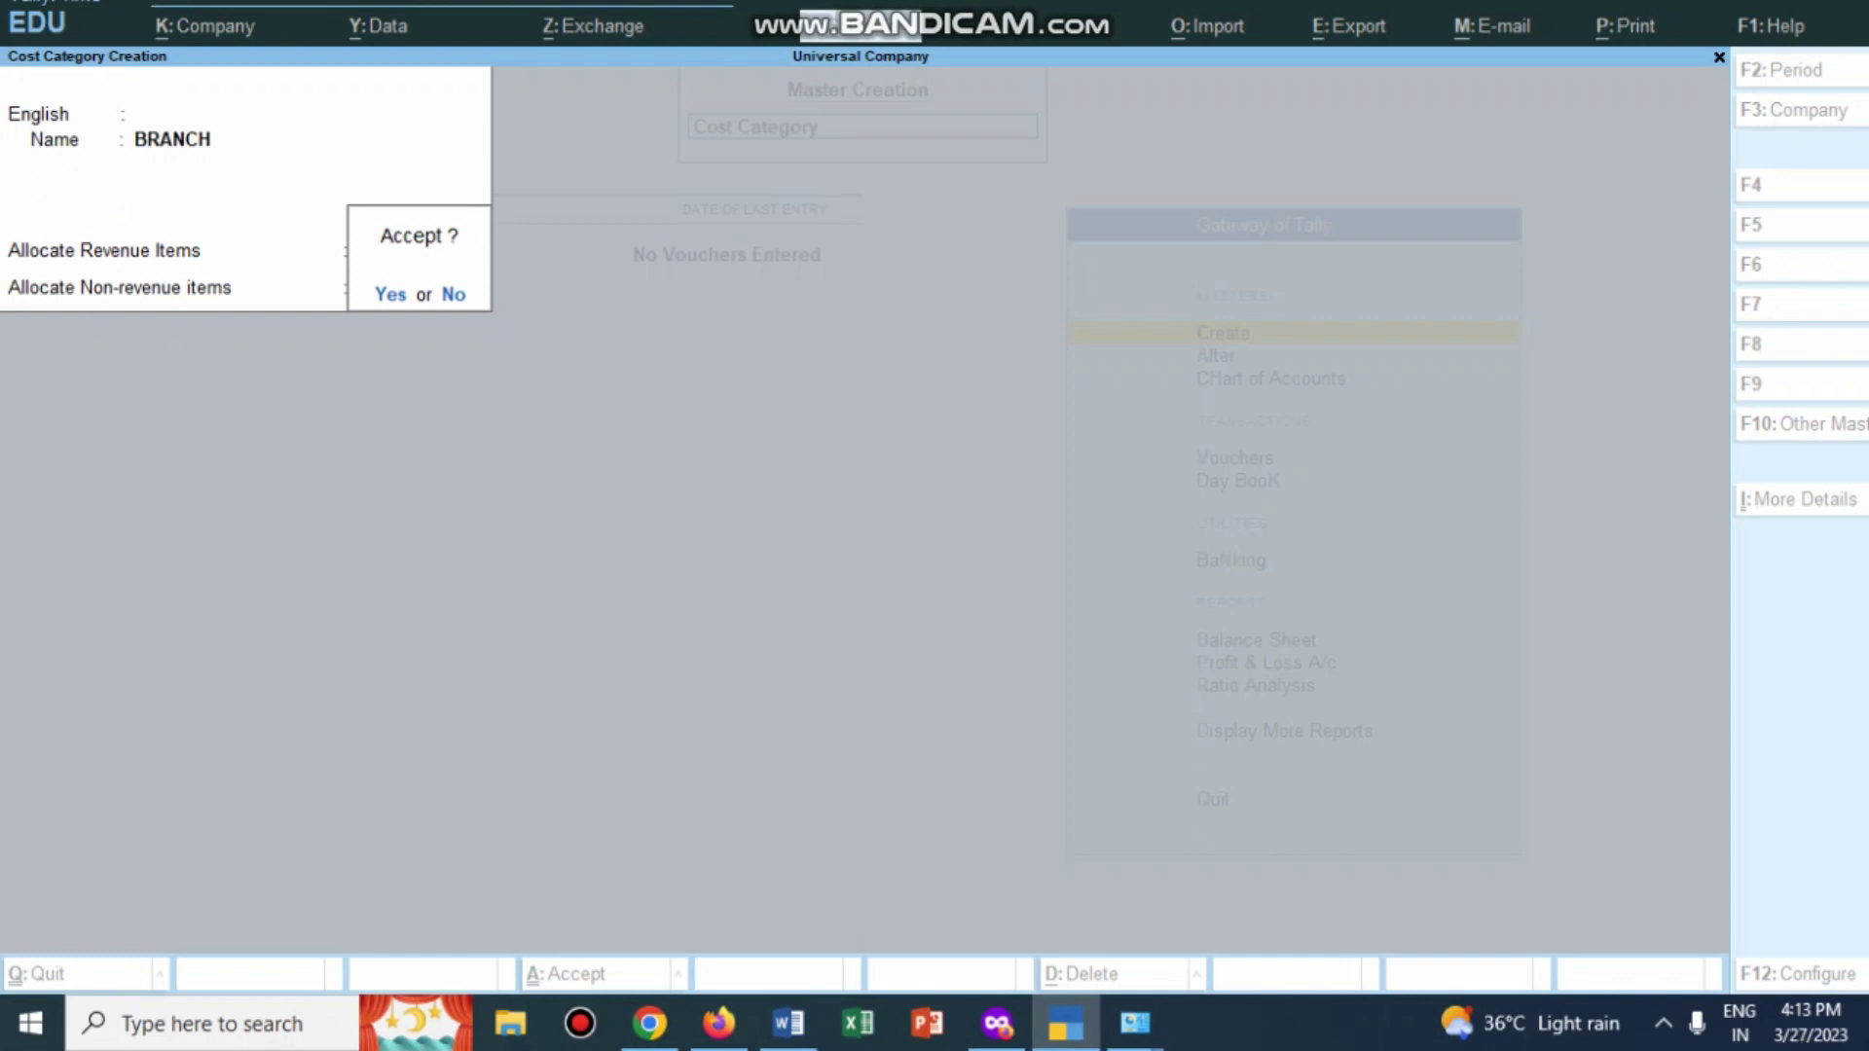
key(Return)
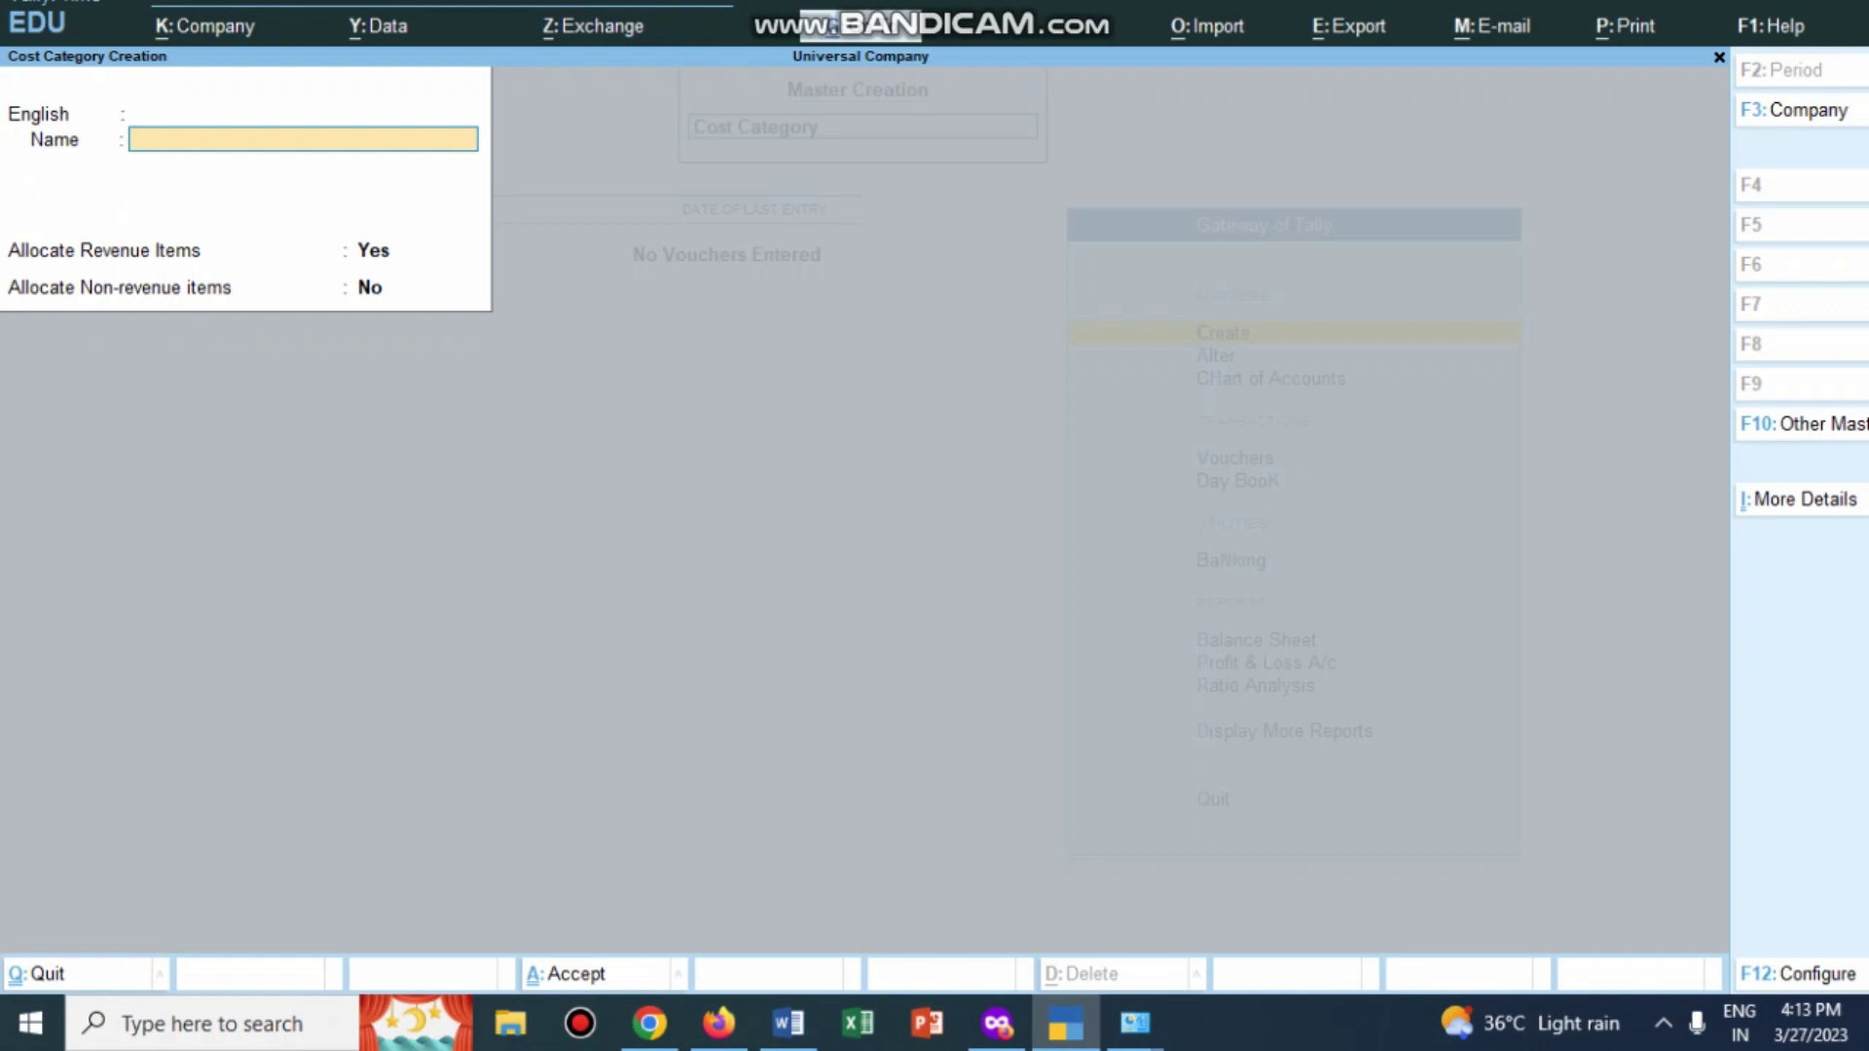
Step: Glance at the Word exercise, then leave cost category creation for the Gateway of Tally
key(alt+Tab)
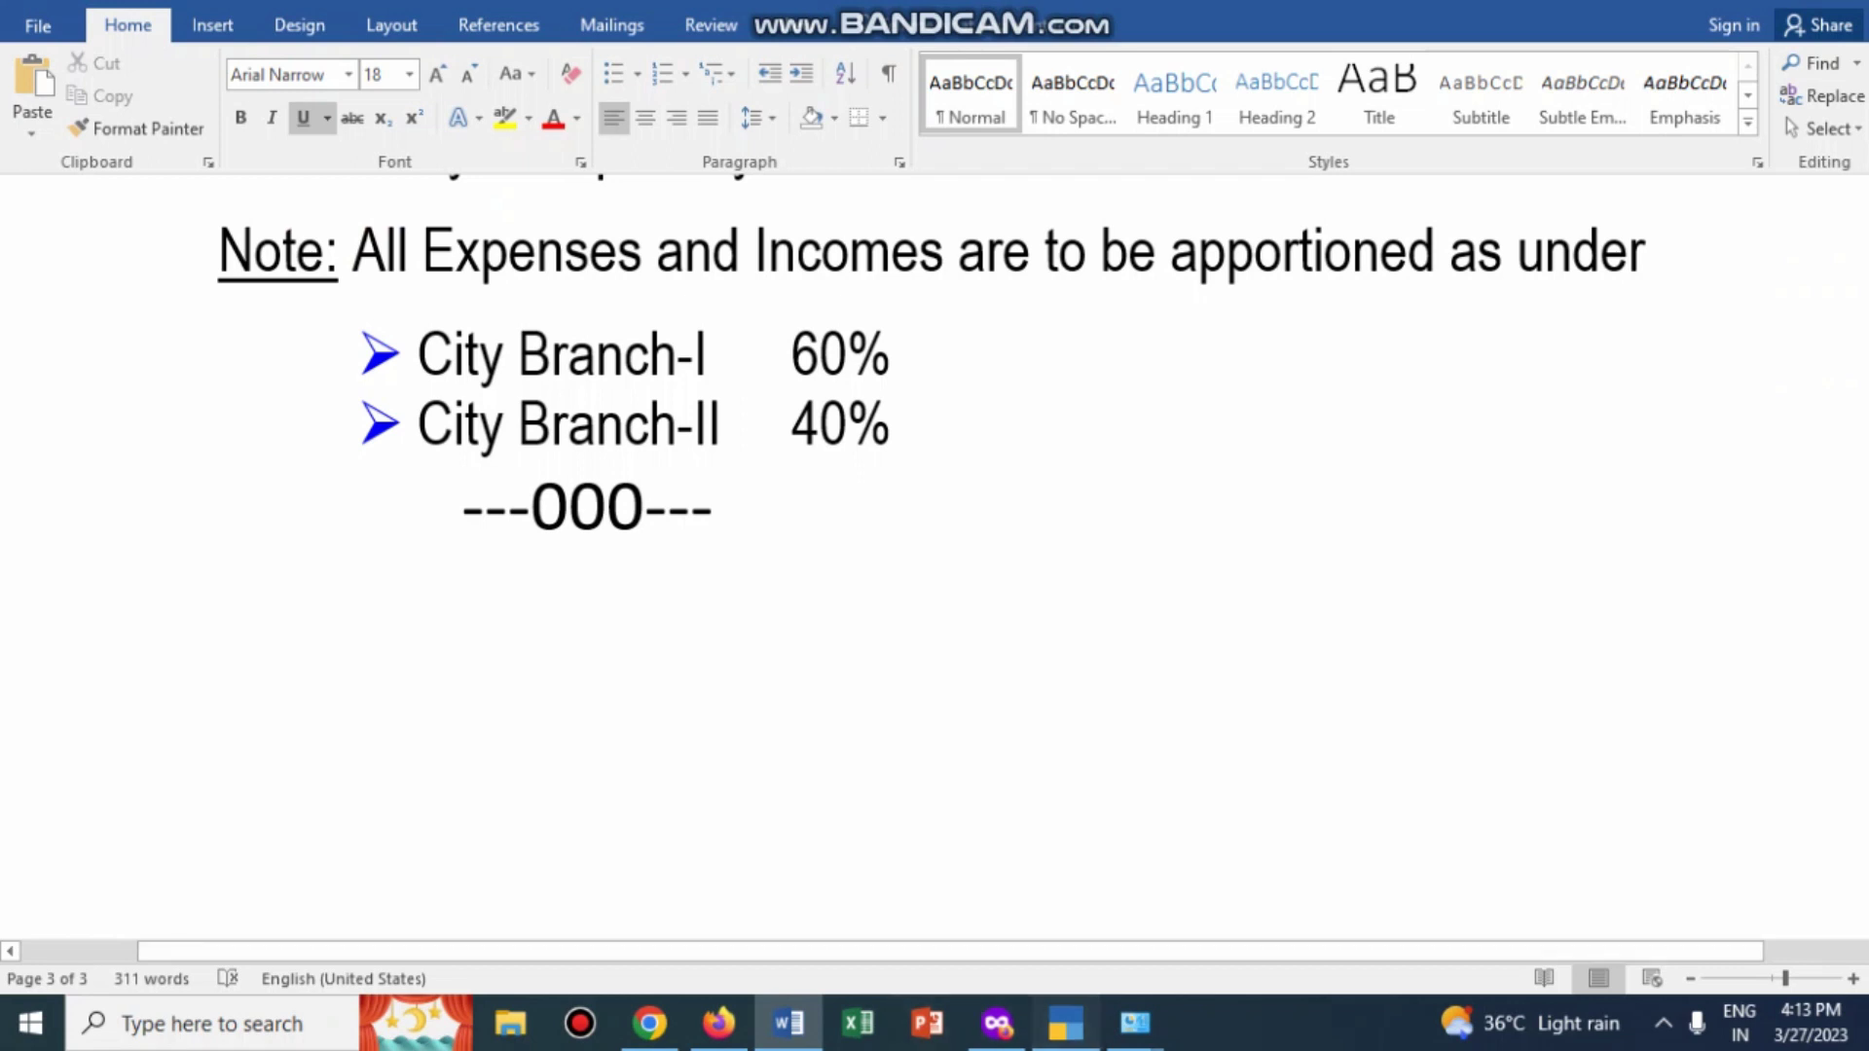
click(1065, 1023)
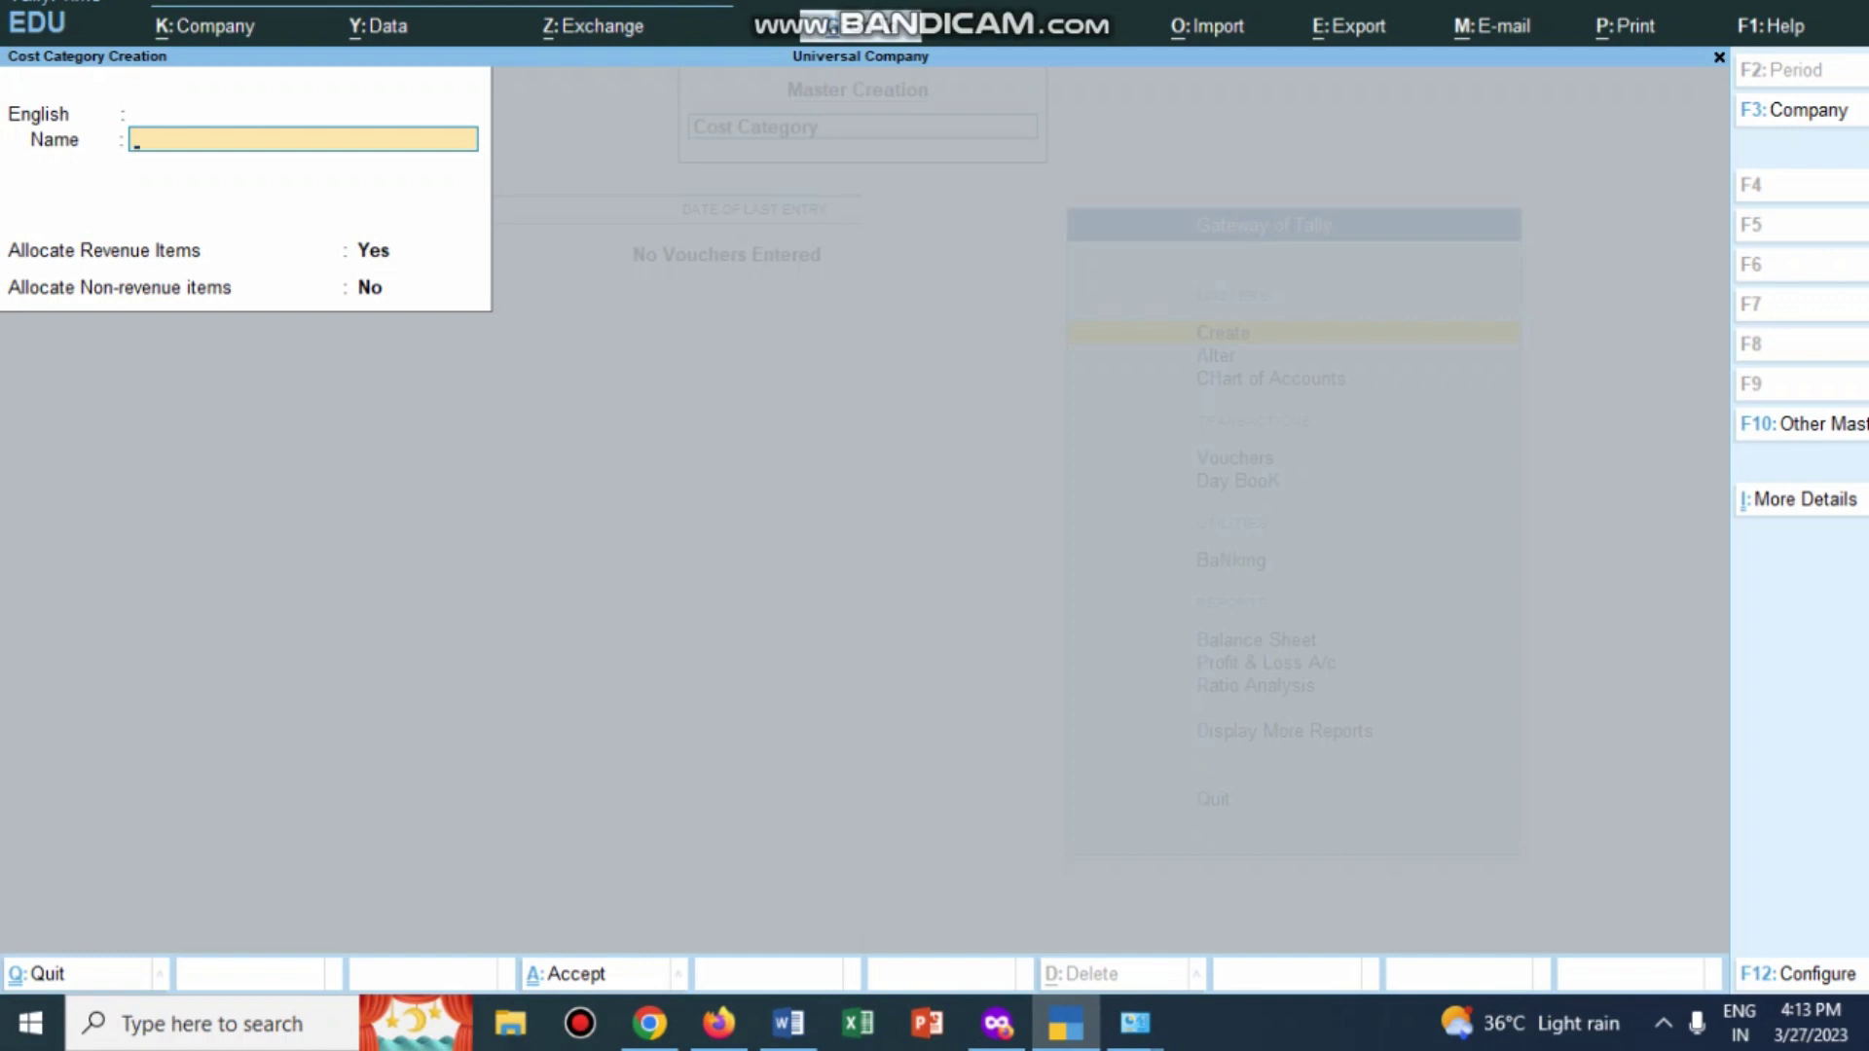
key(Escape)
key(Escape)
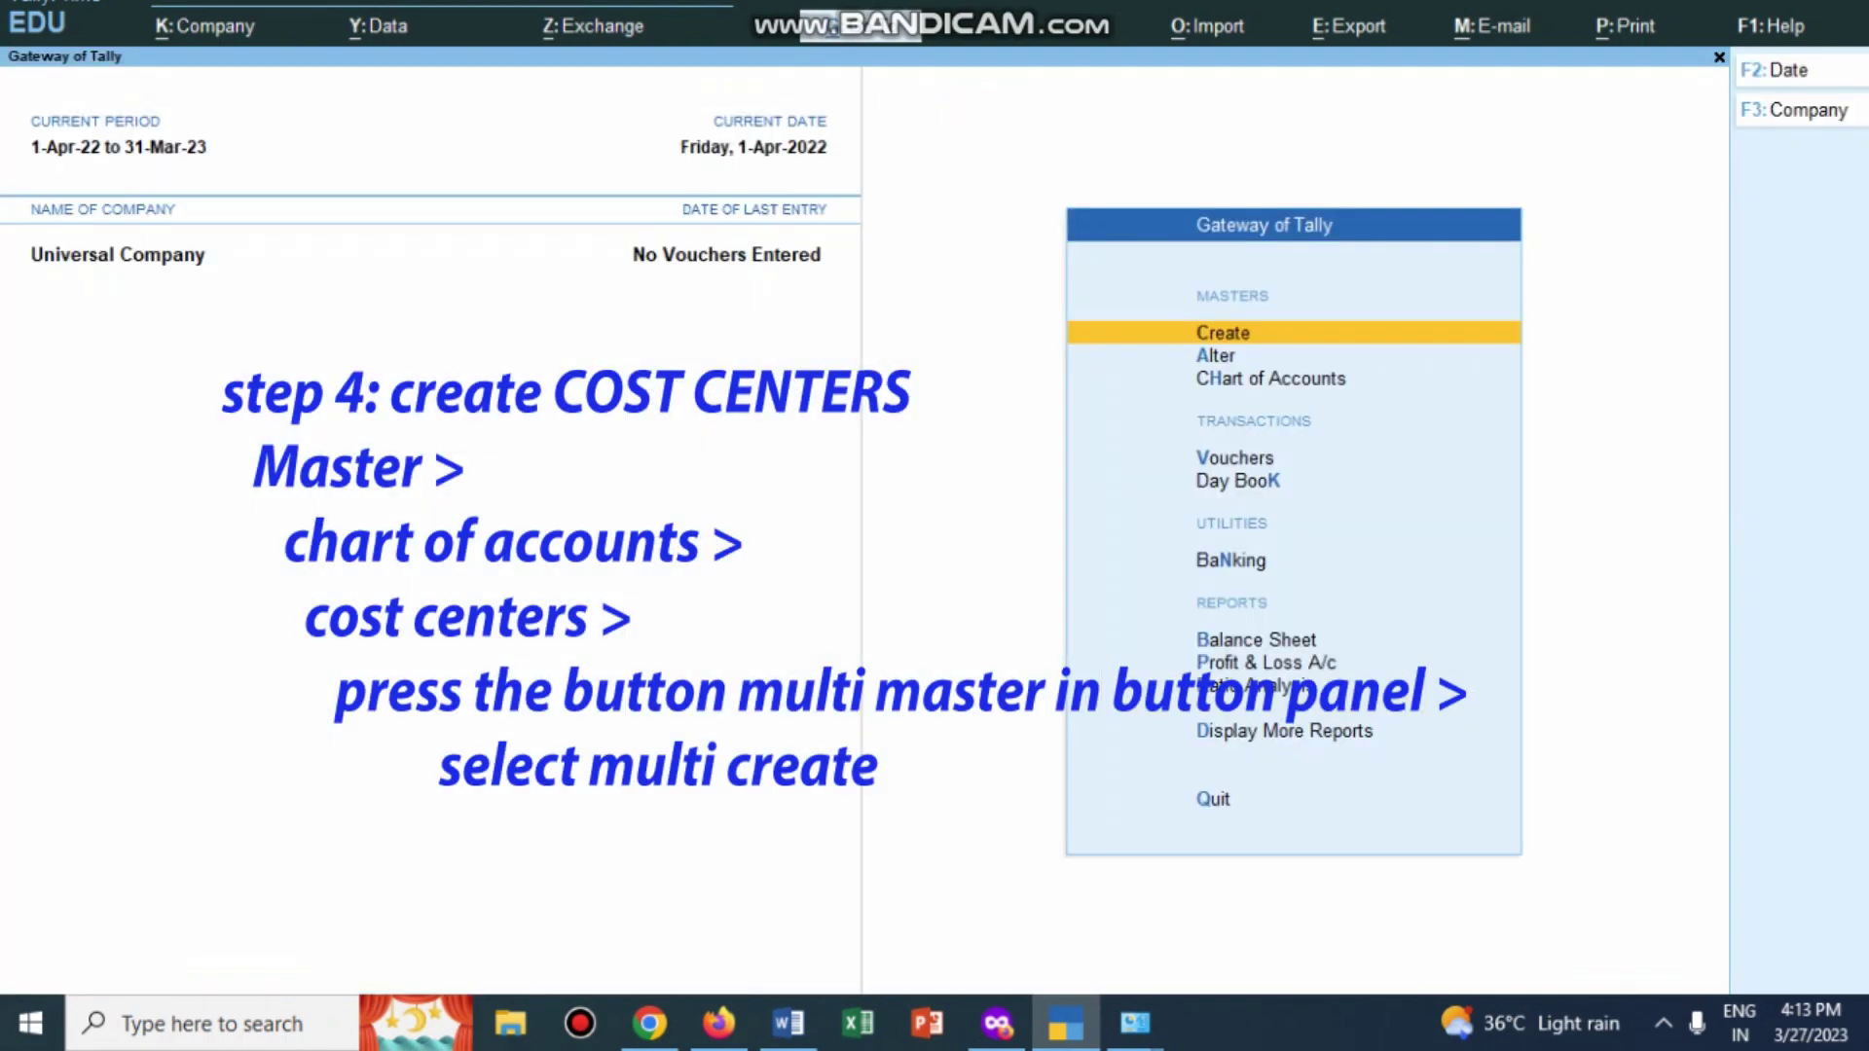
Step: Open Multi Cost Centre Creation from the Chart of Accounts with All Items as parent
key(h)
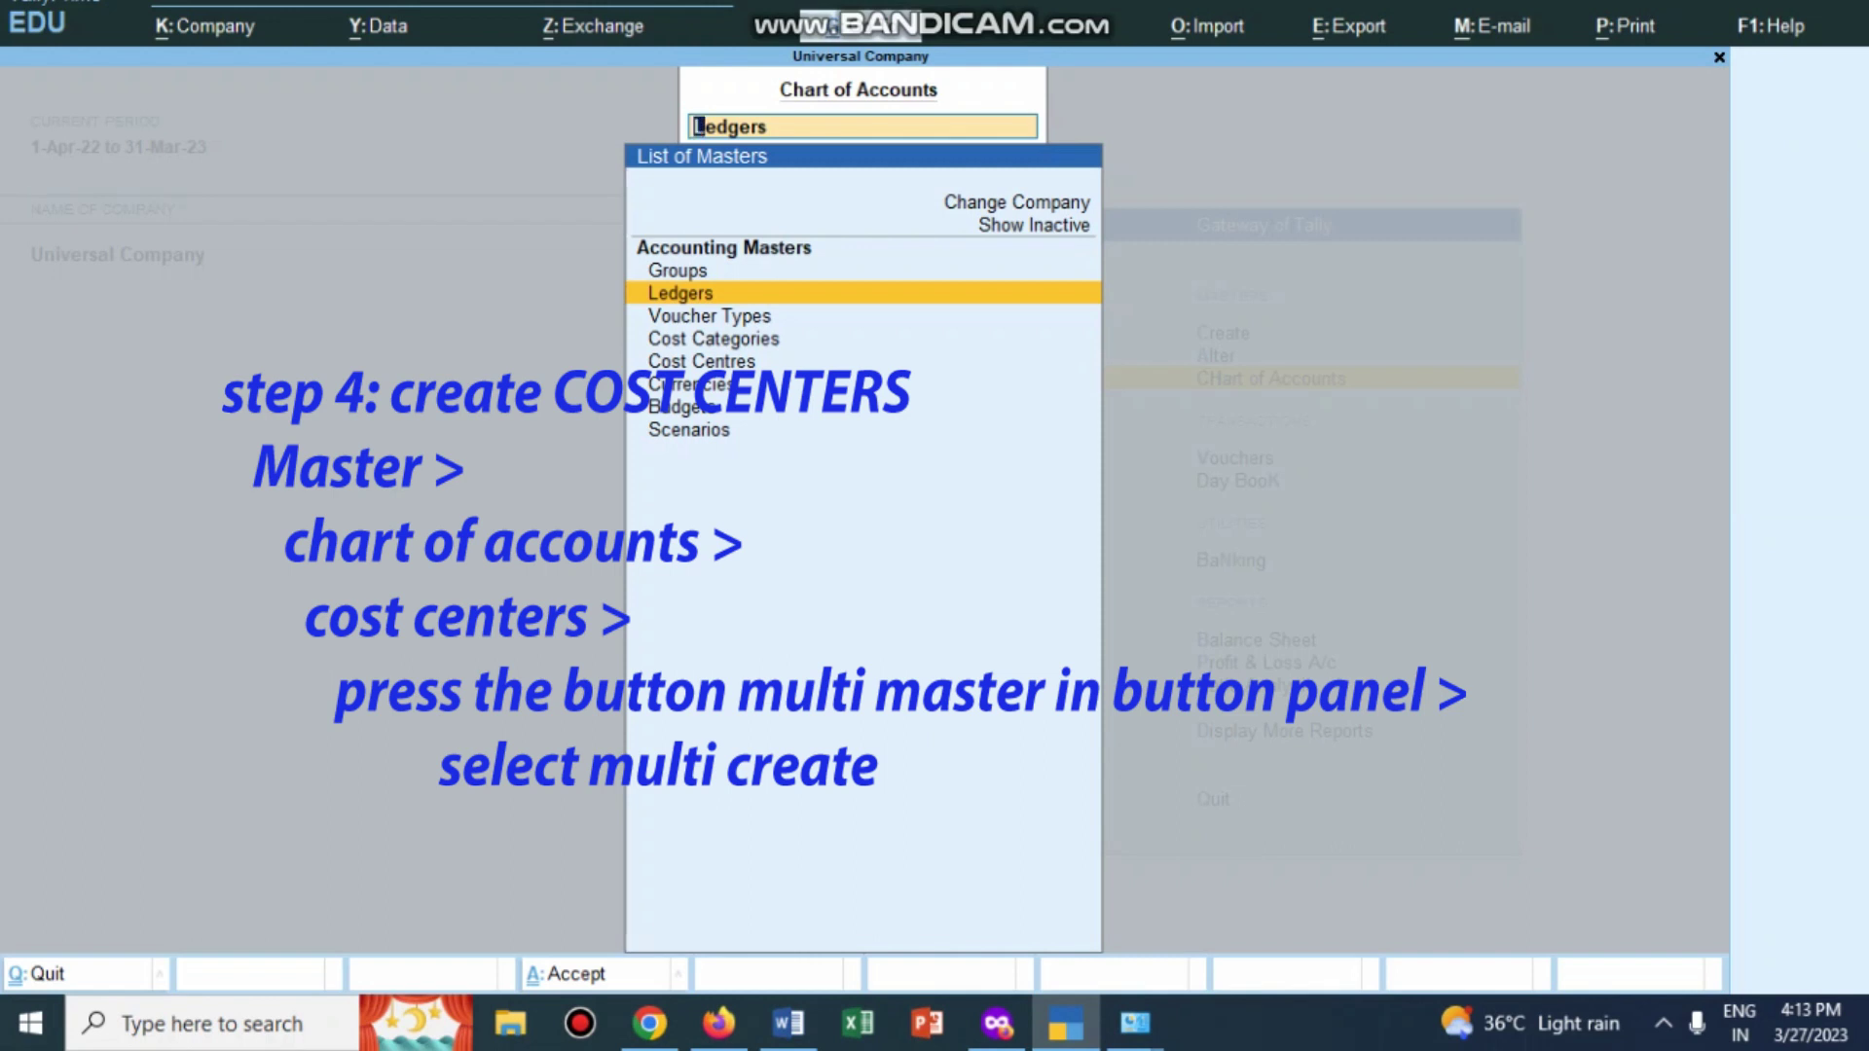
key(Down)
key(Down)
key(Return)
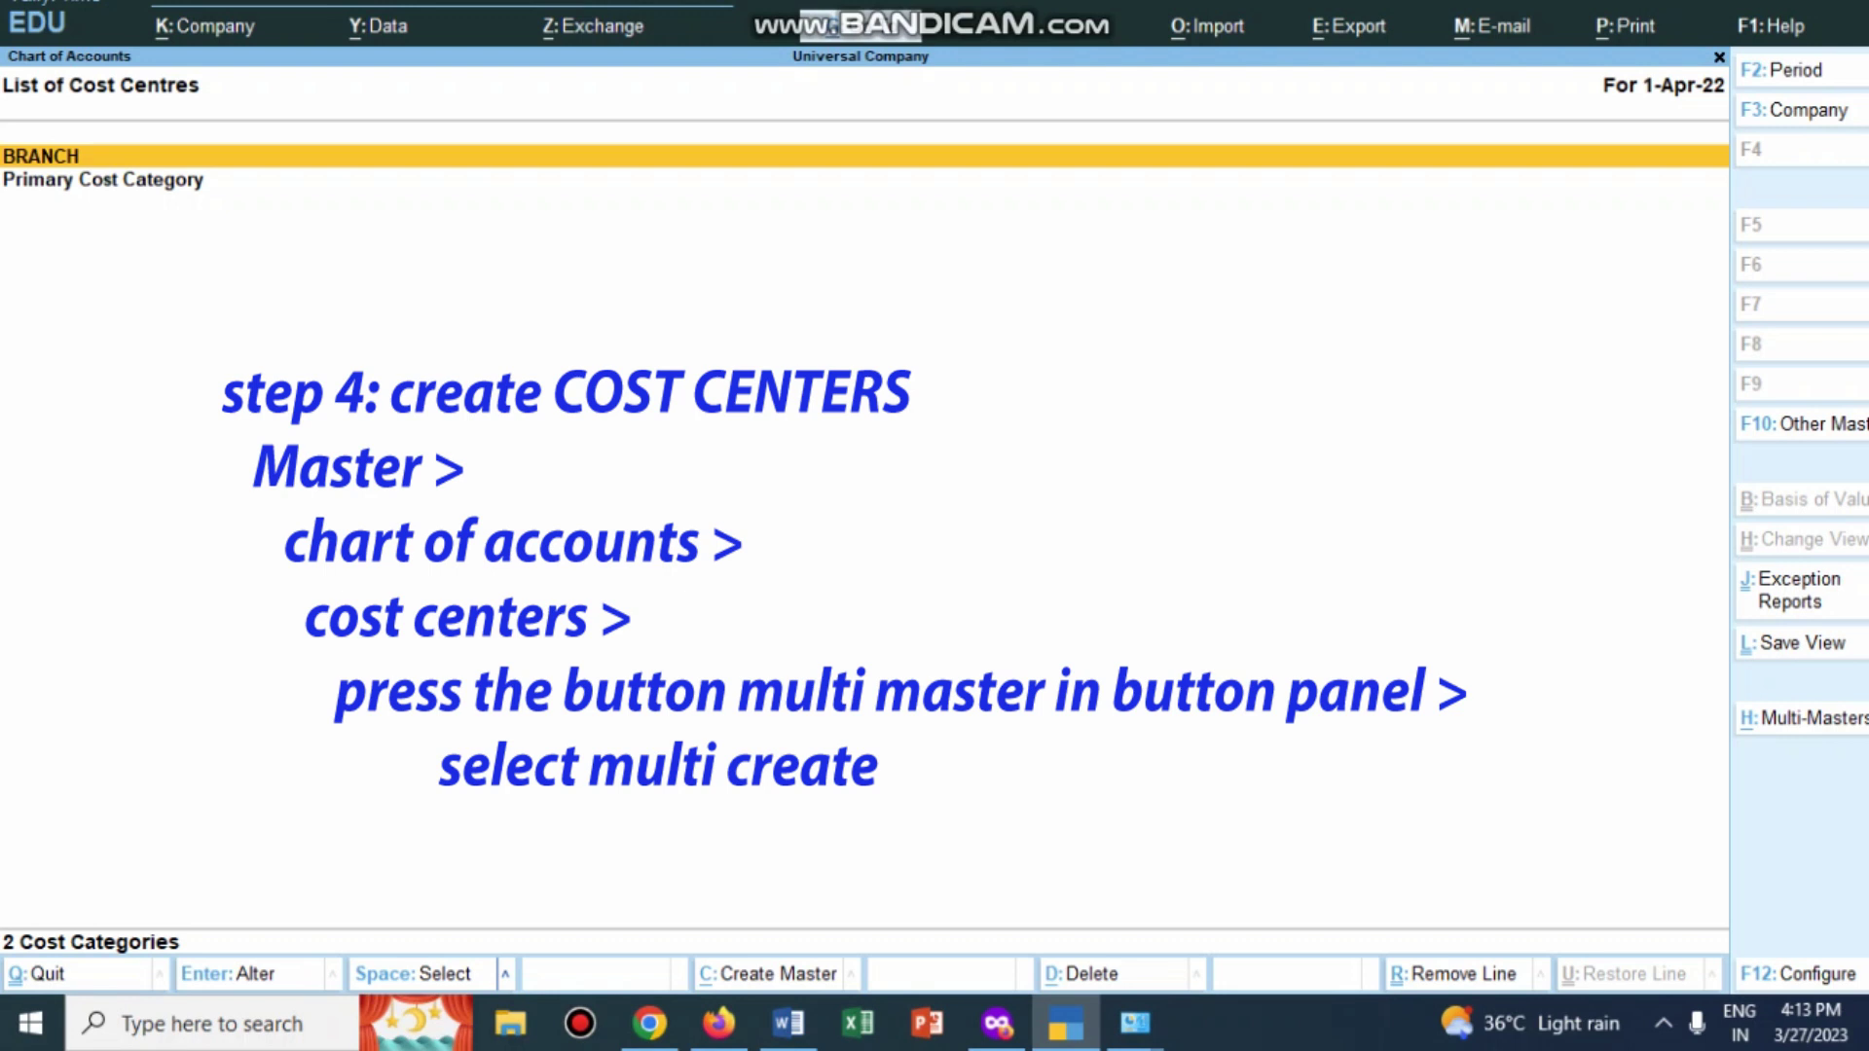
key(alt+h)
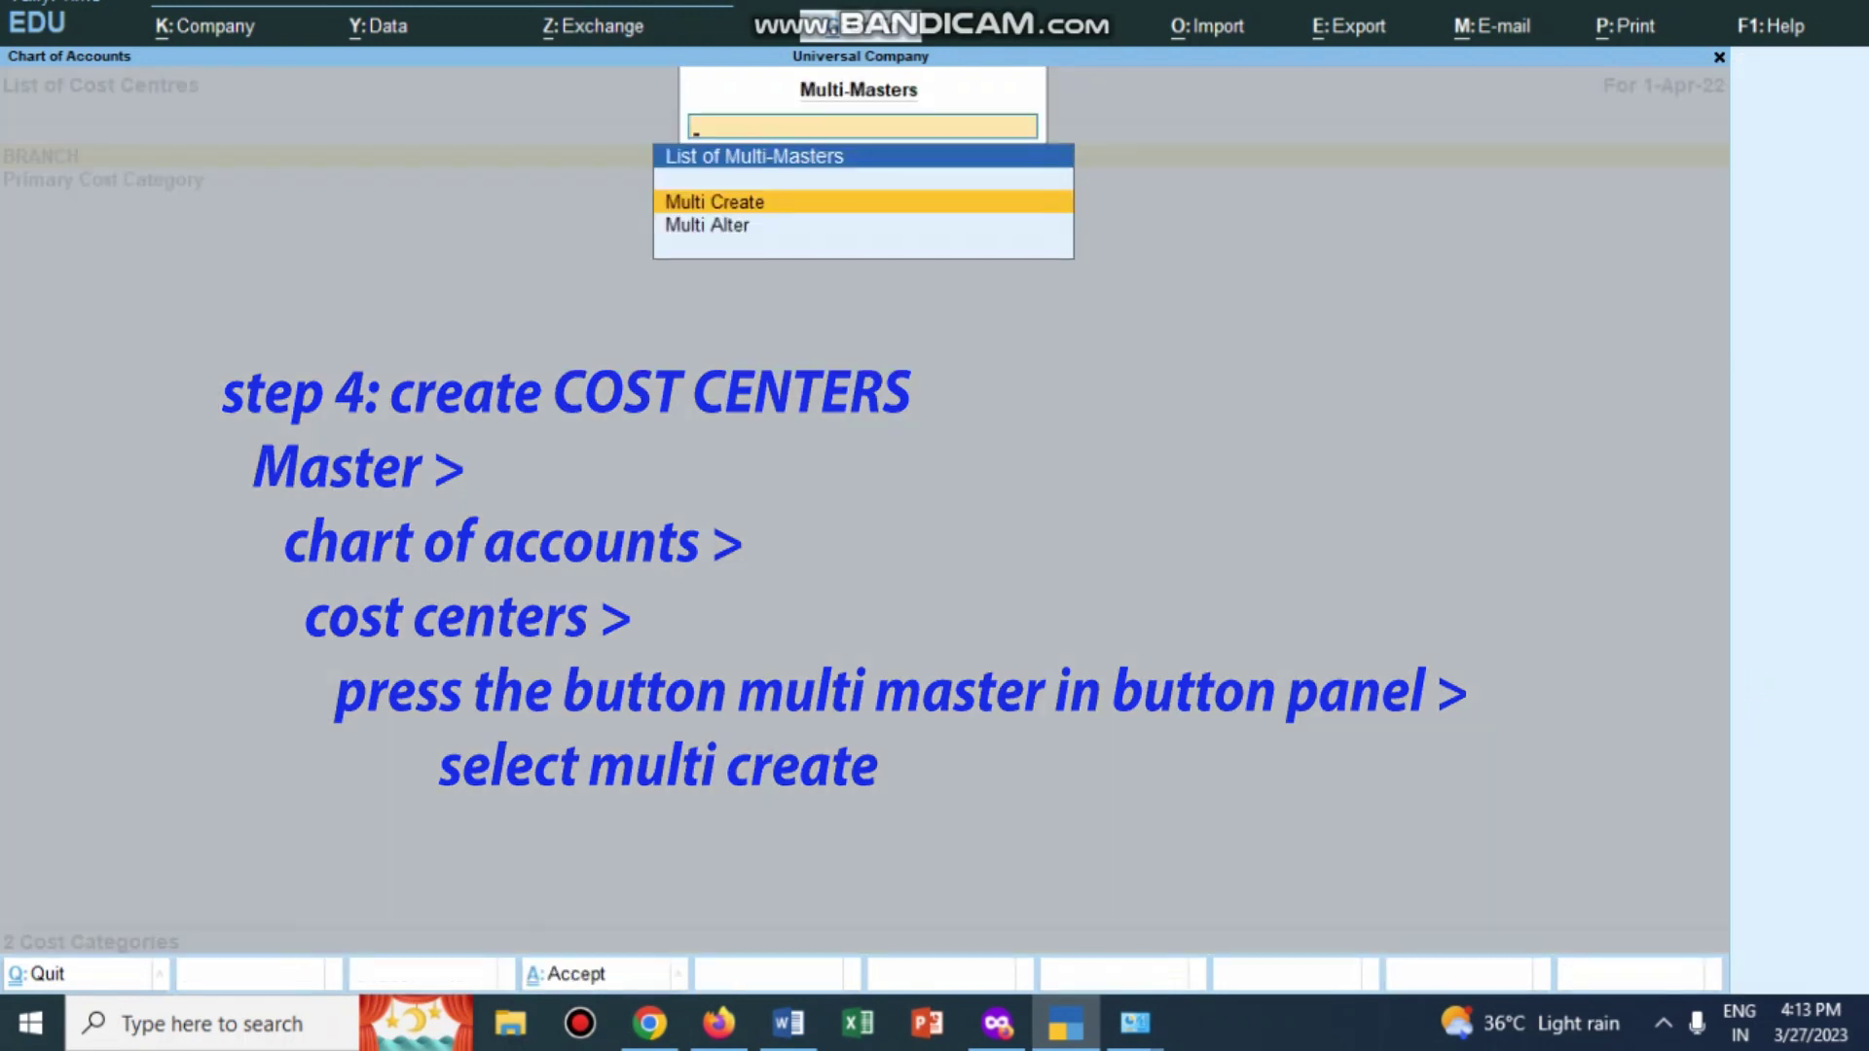
key(Return)
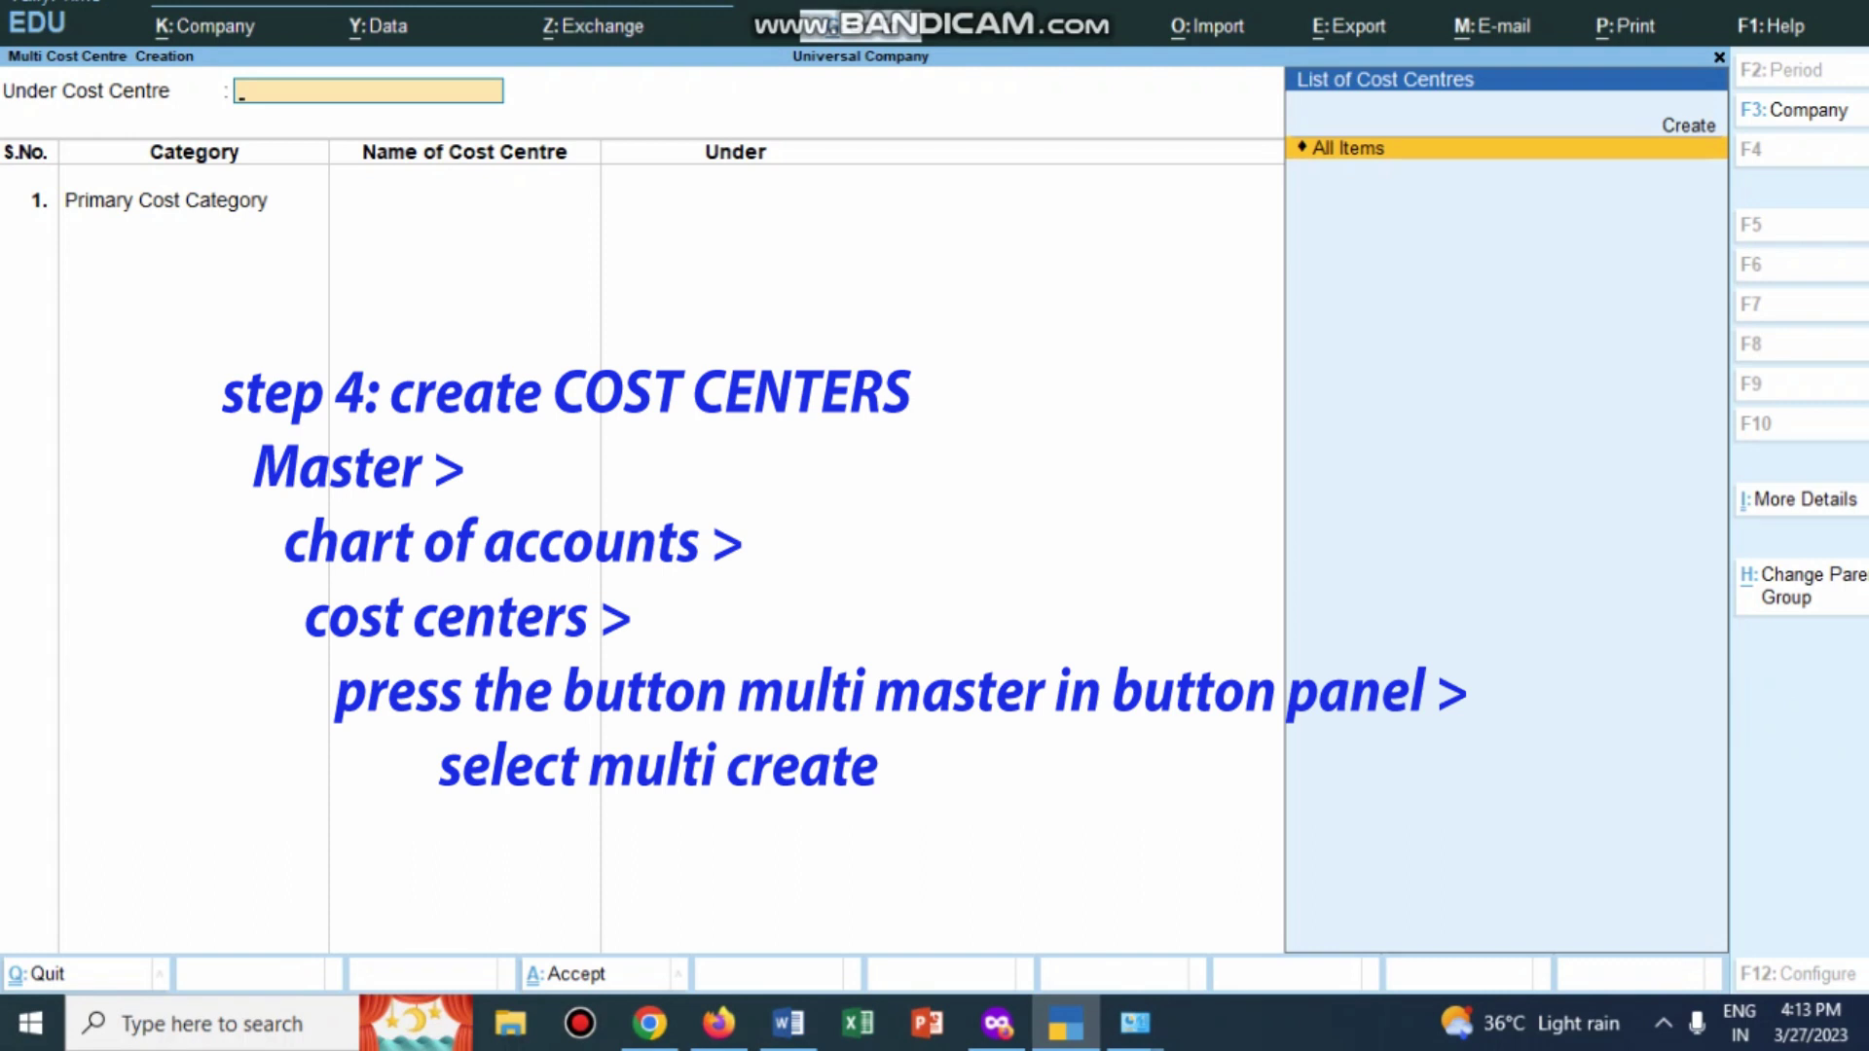
key(Return)
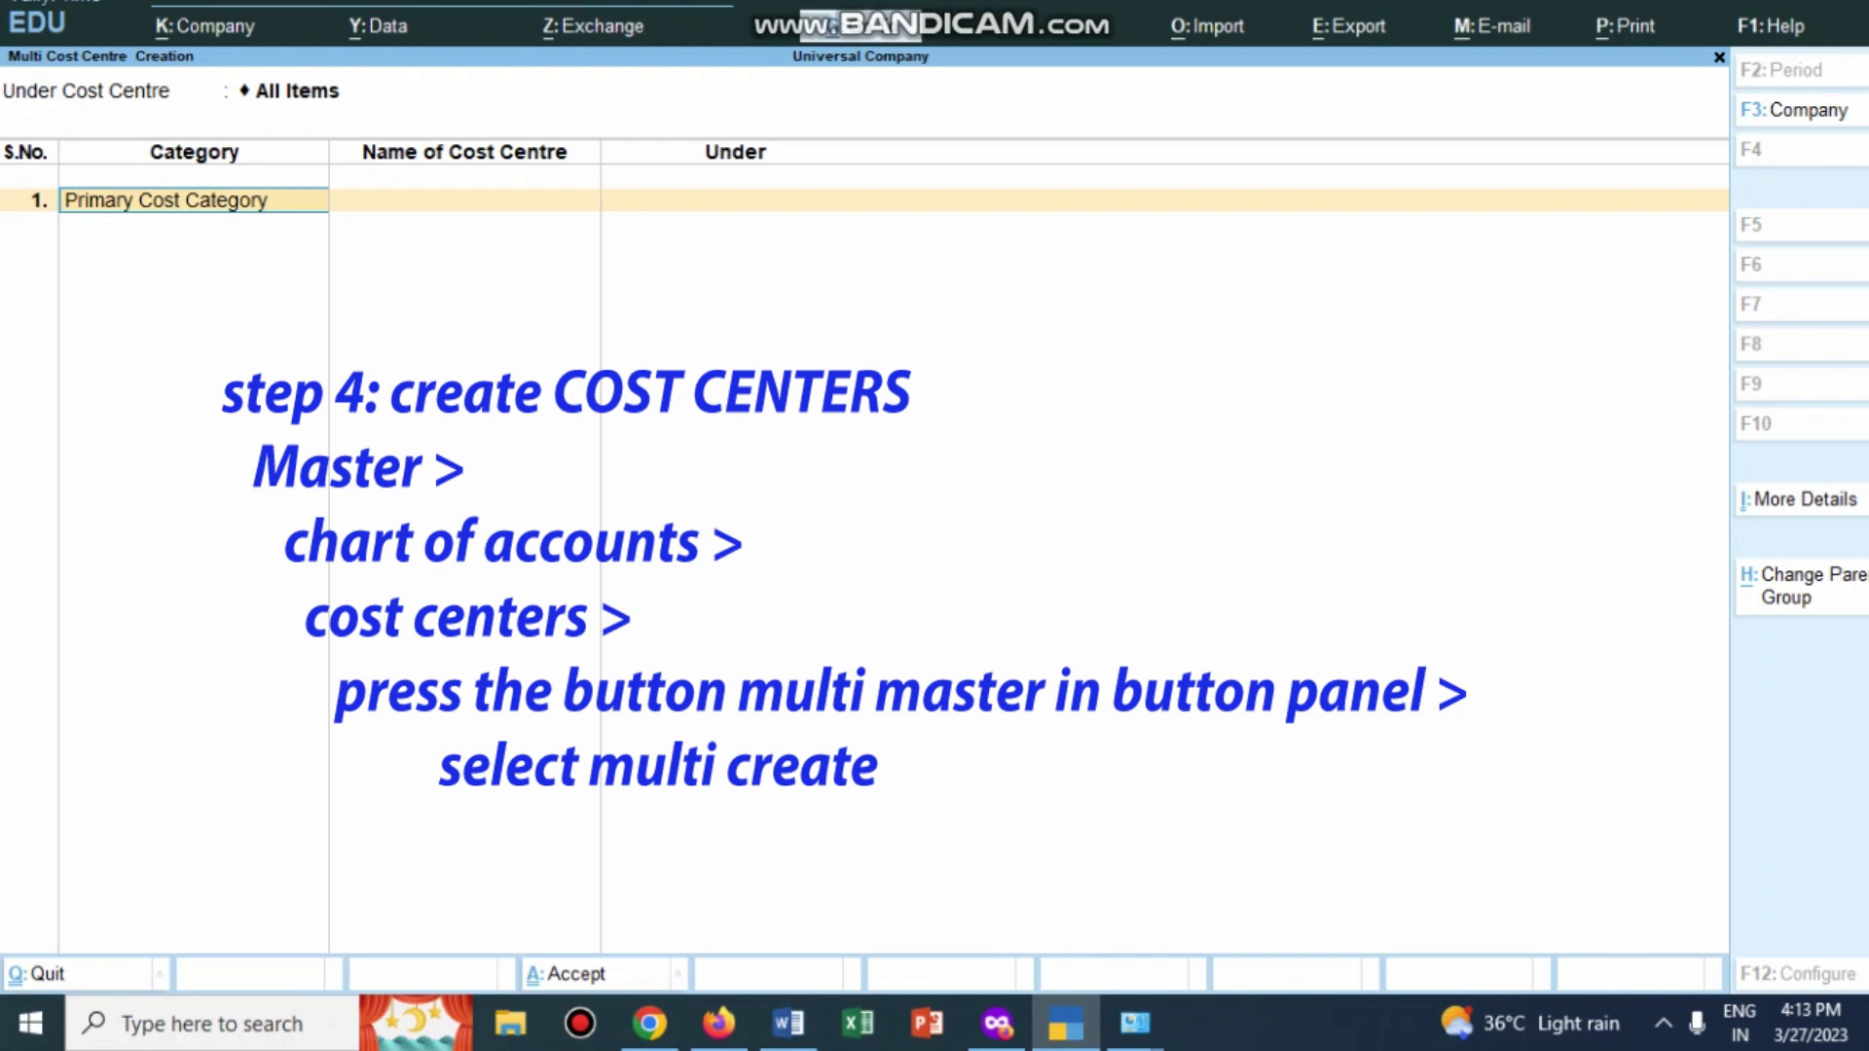
Step: Enter CITY BRANCH-I and CITY BRANCH-II in category BRANCH, both under Primary
text(B)
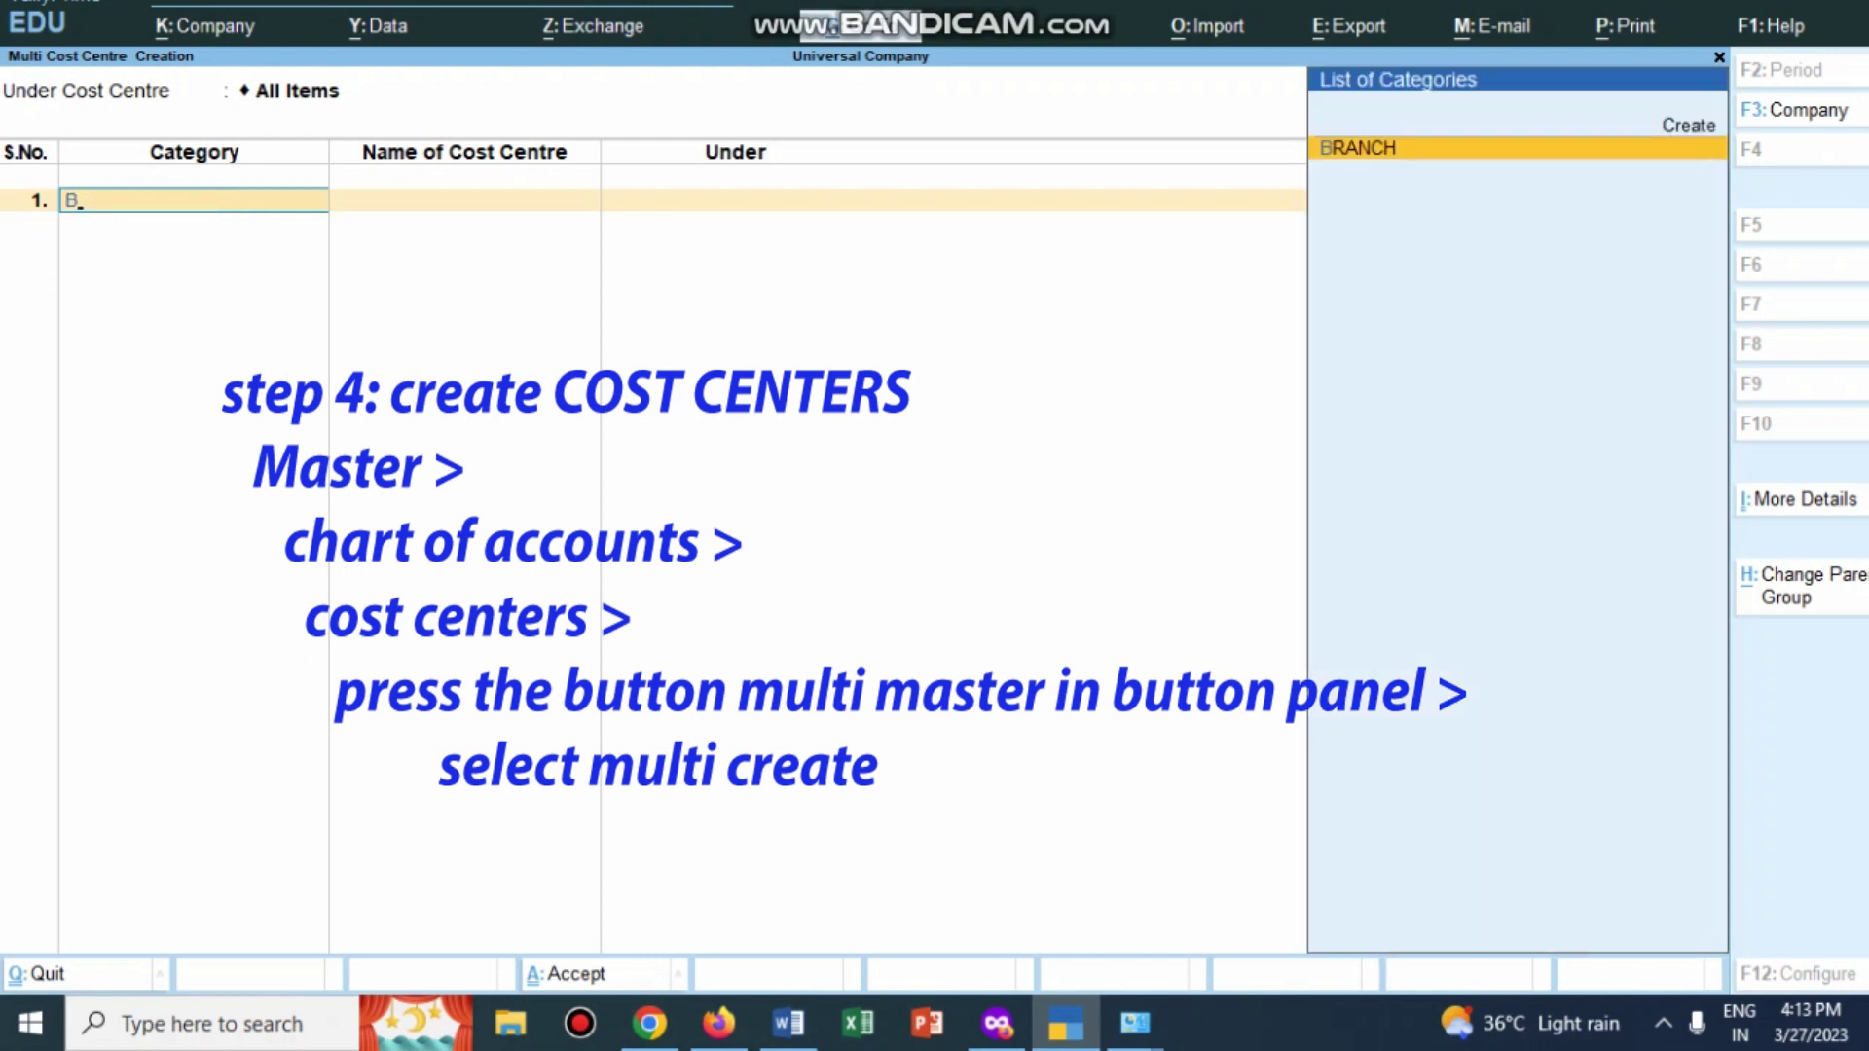
key(Return)
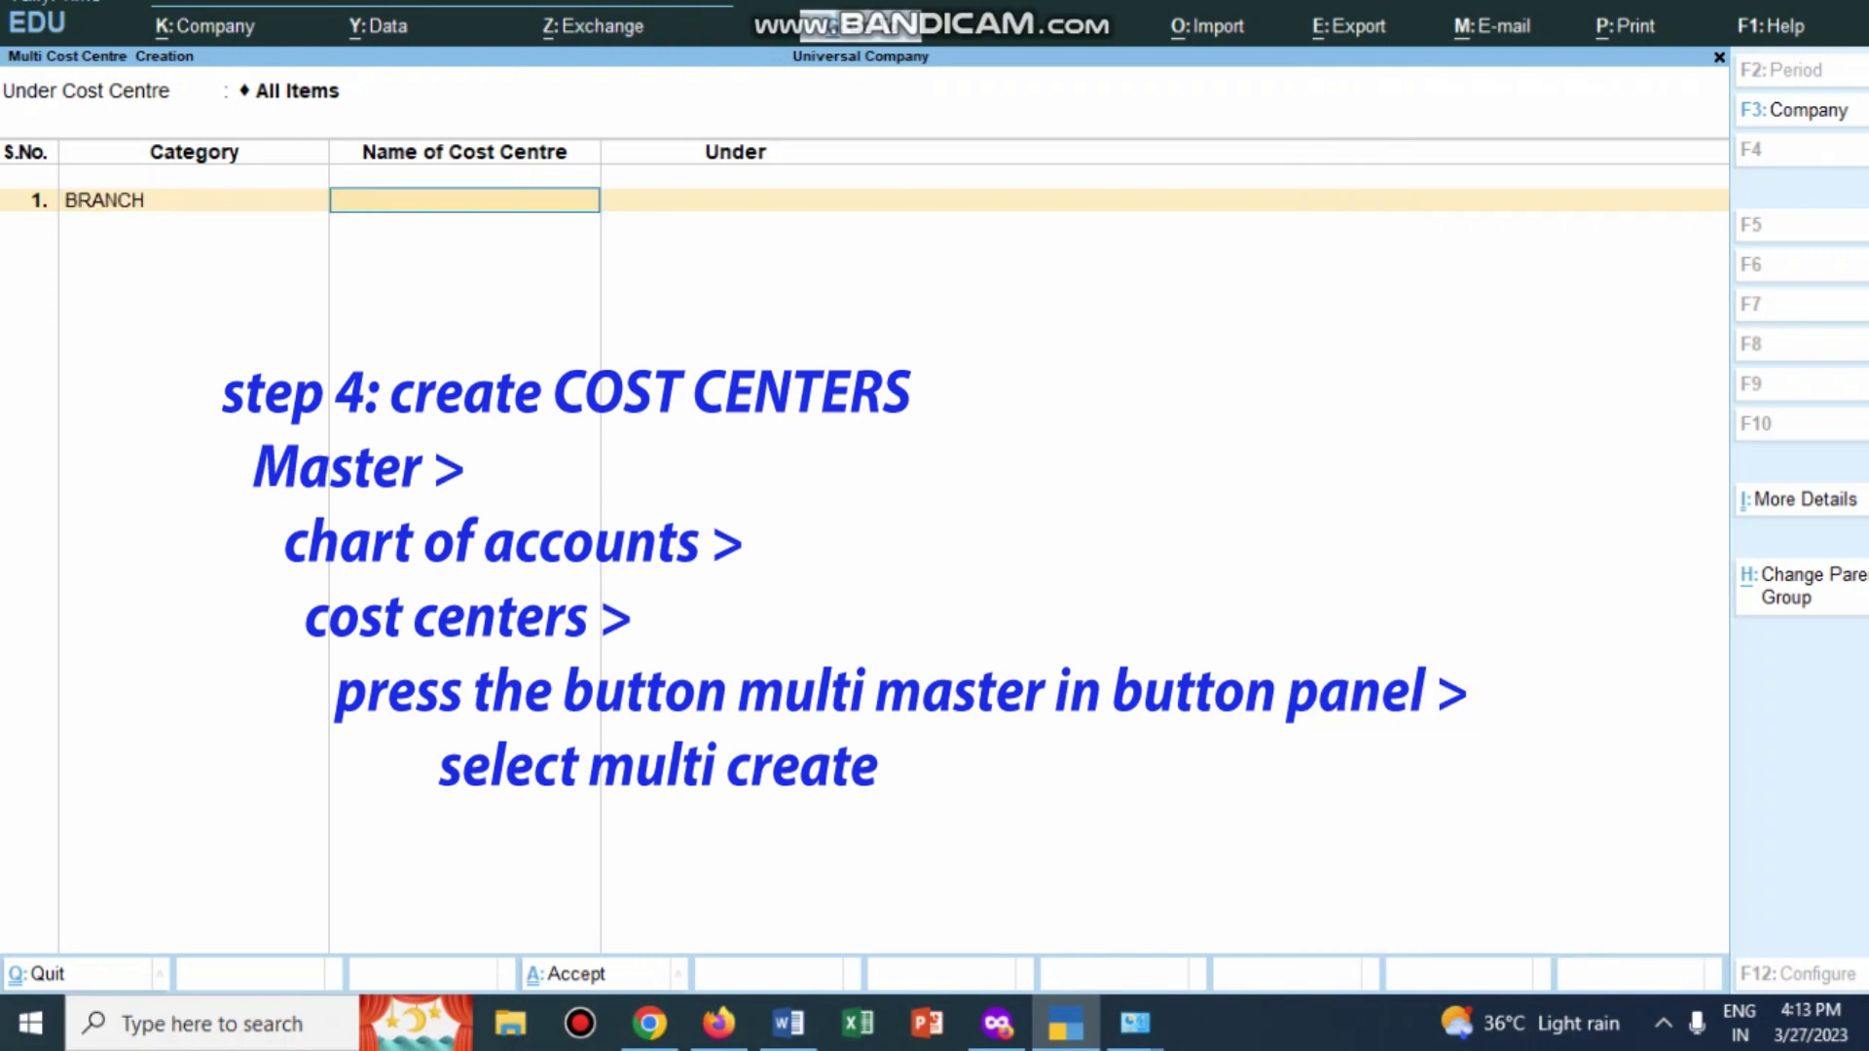
text(CITY BRANCH-I)
key(Return)
key(Return)
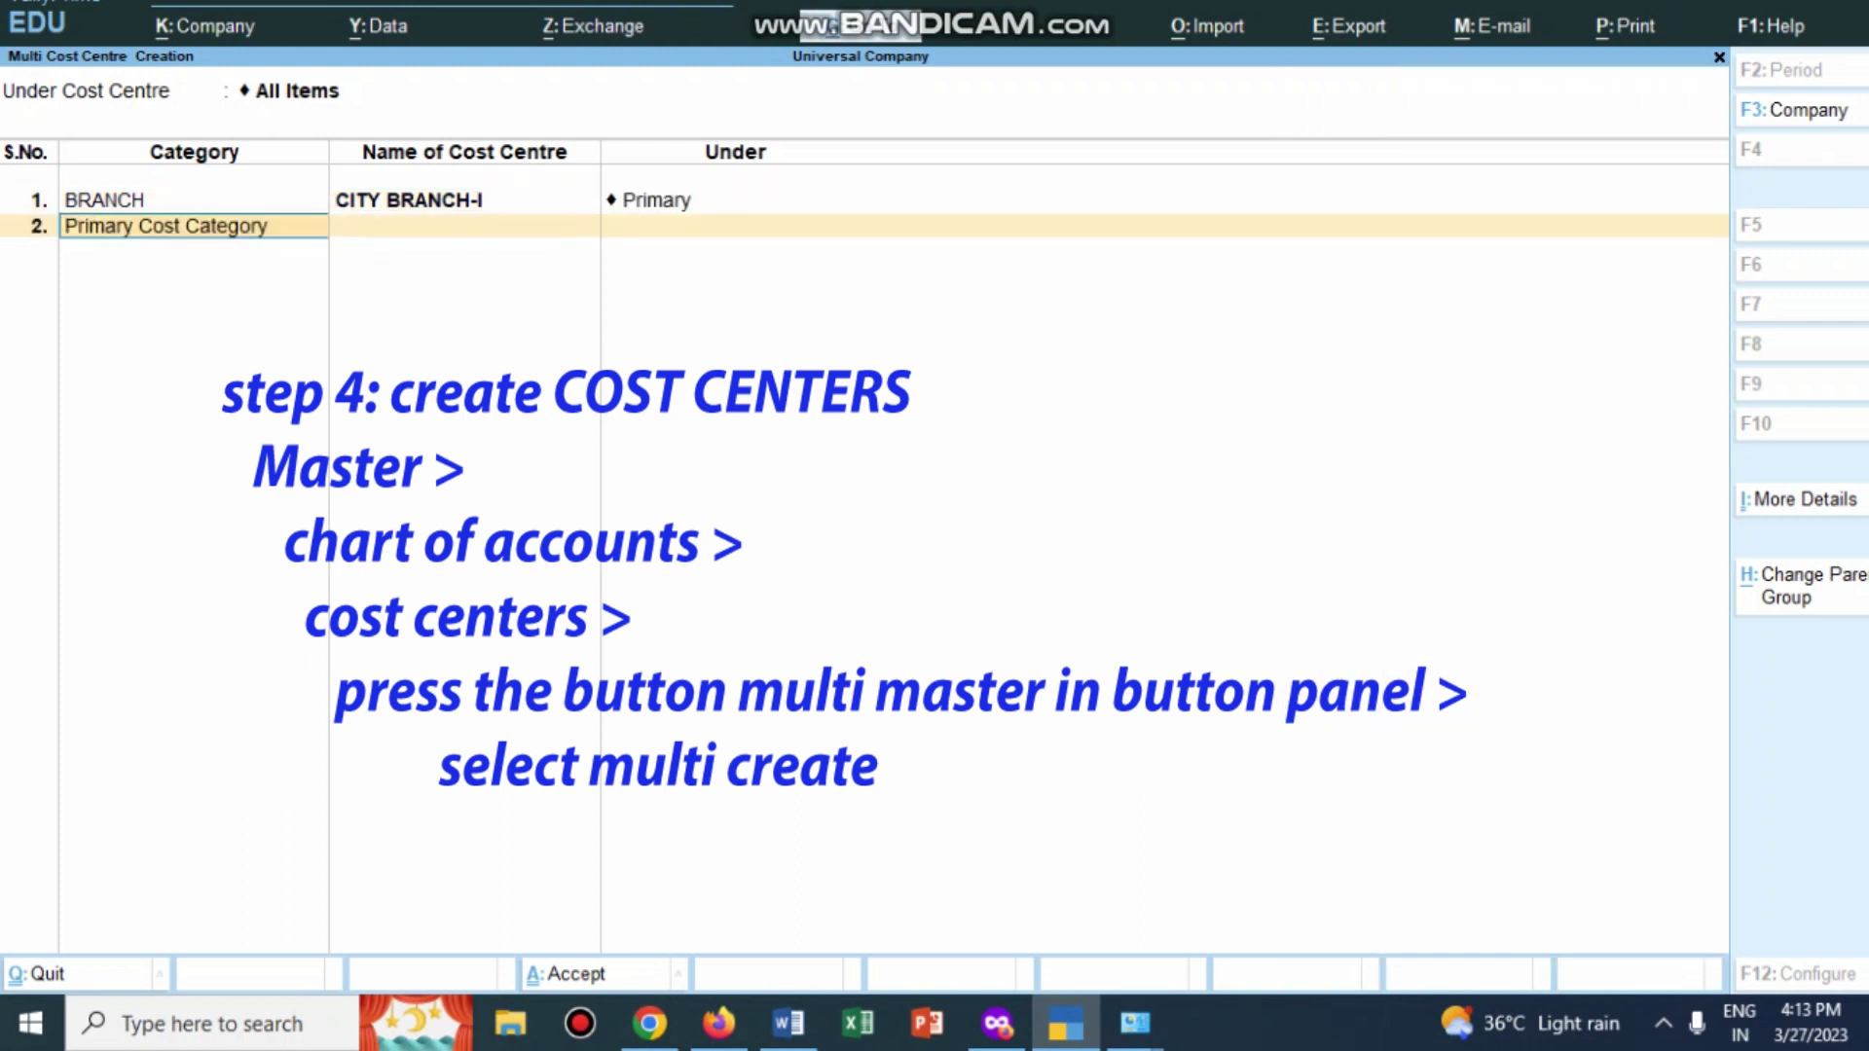
text(B)
key(Return)
text(CITY BR)
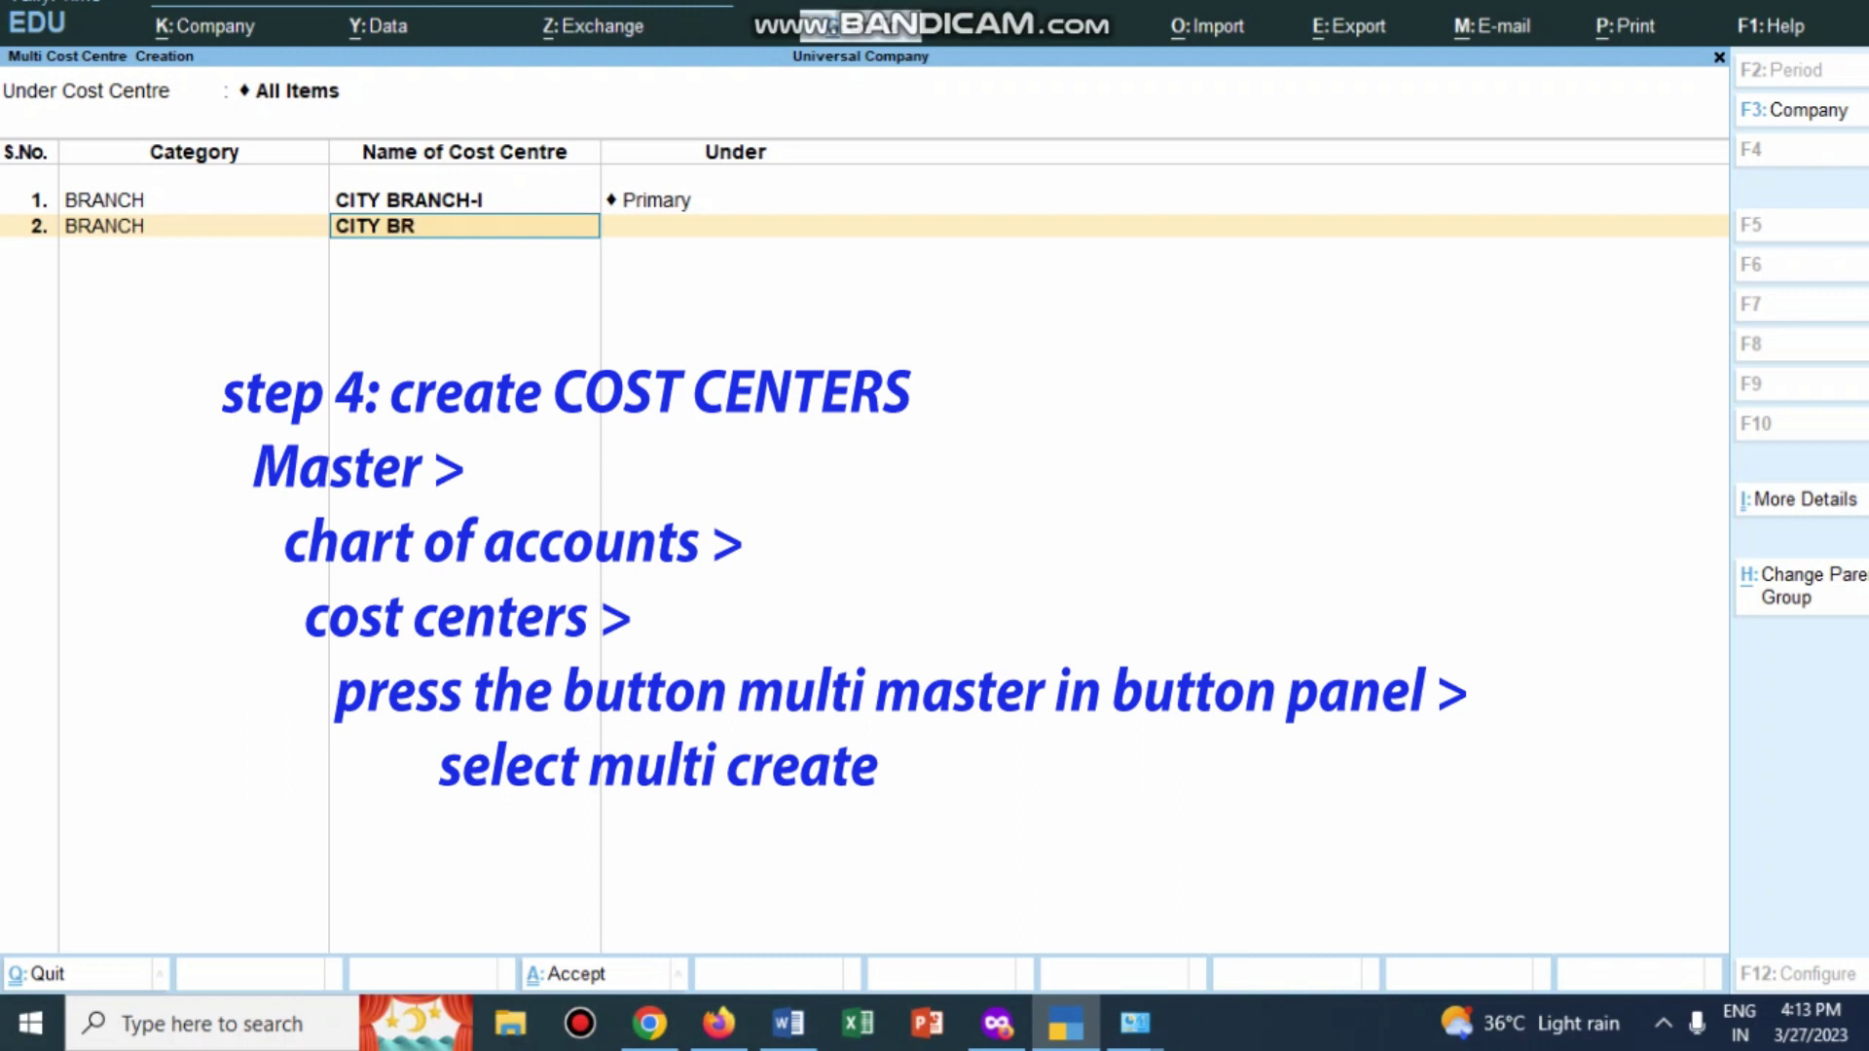
text(ANCH-II)
key(Return)
key(Return)
key(Return)
key(Return)
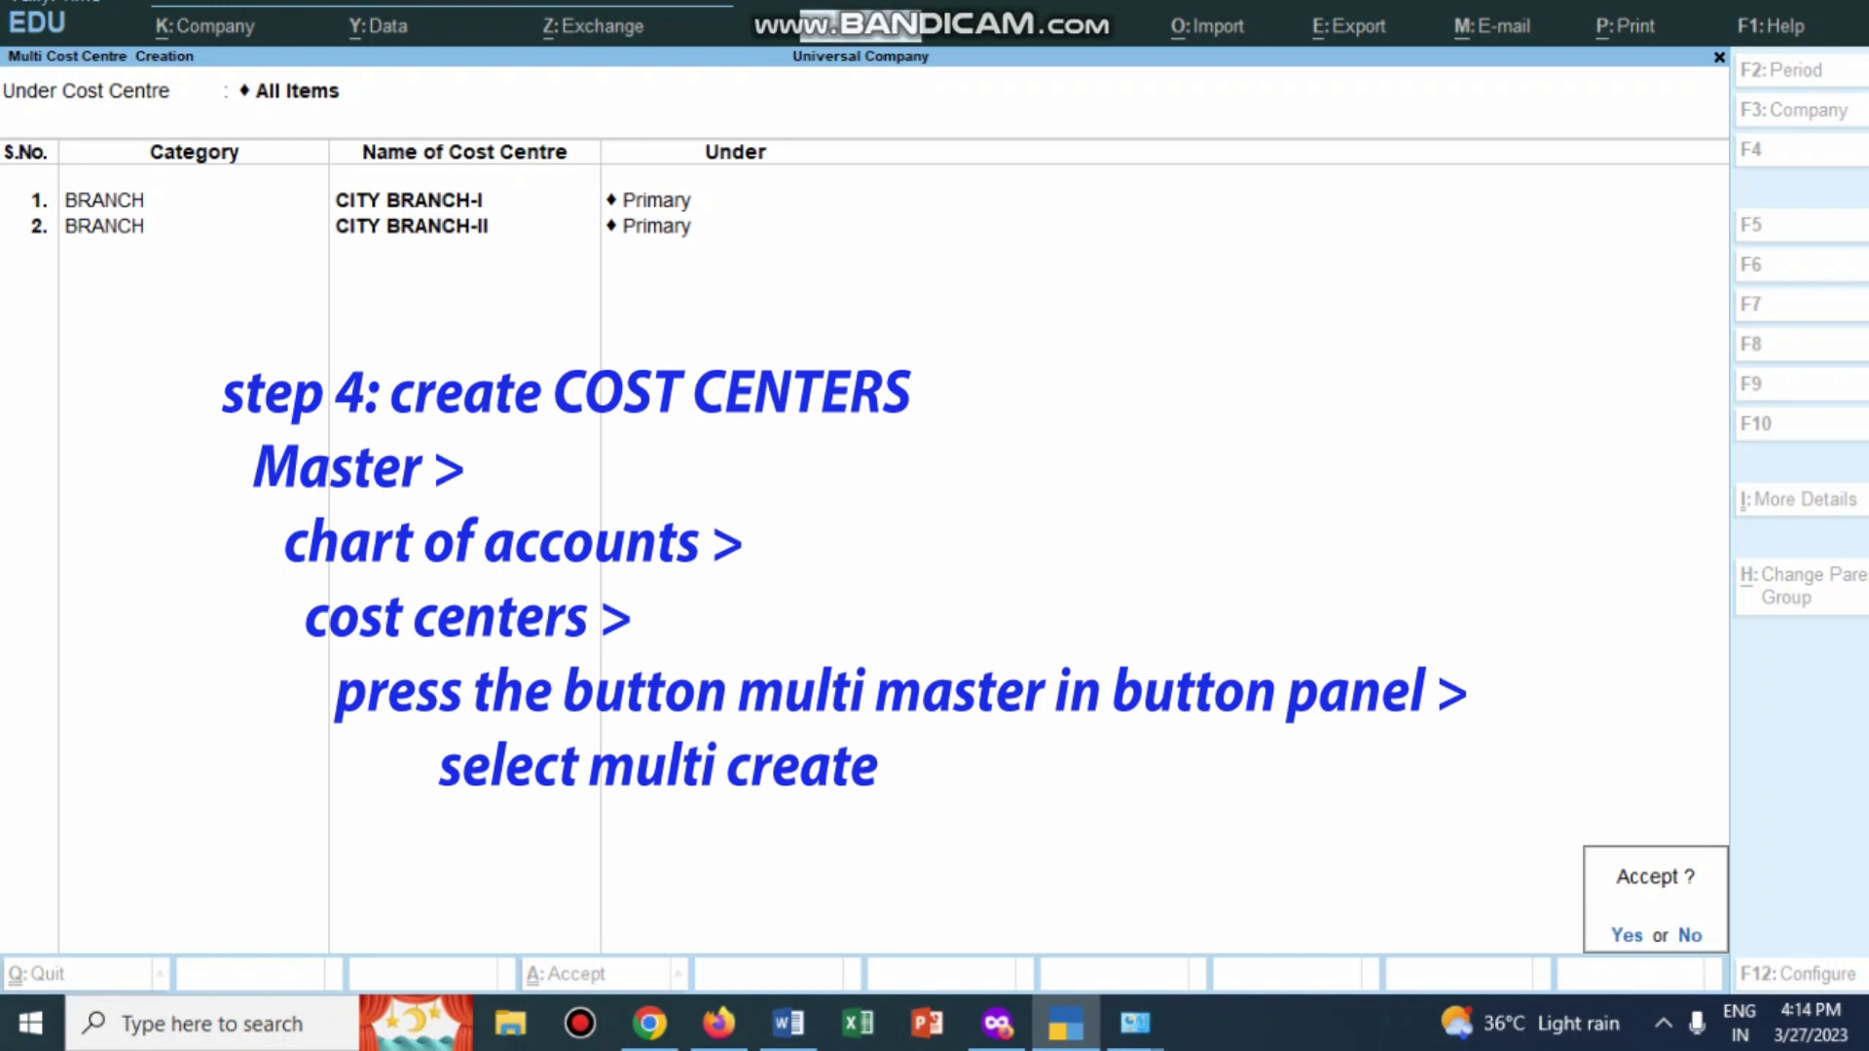
Step: Save both cost centres, read the 60/40 apportionment note in Word, and return to Tally
key(Return)
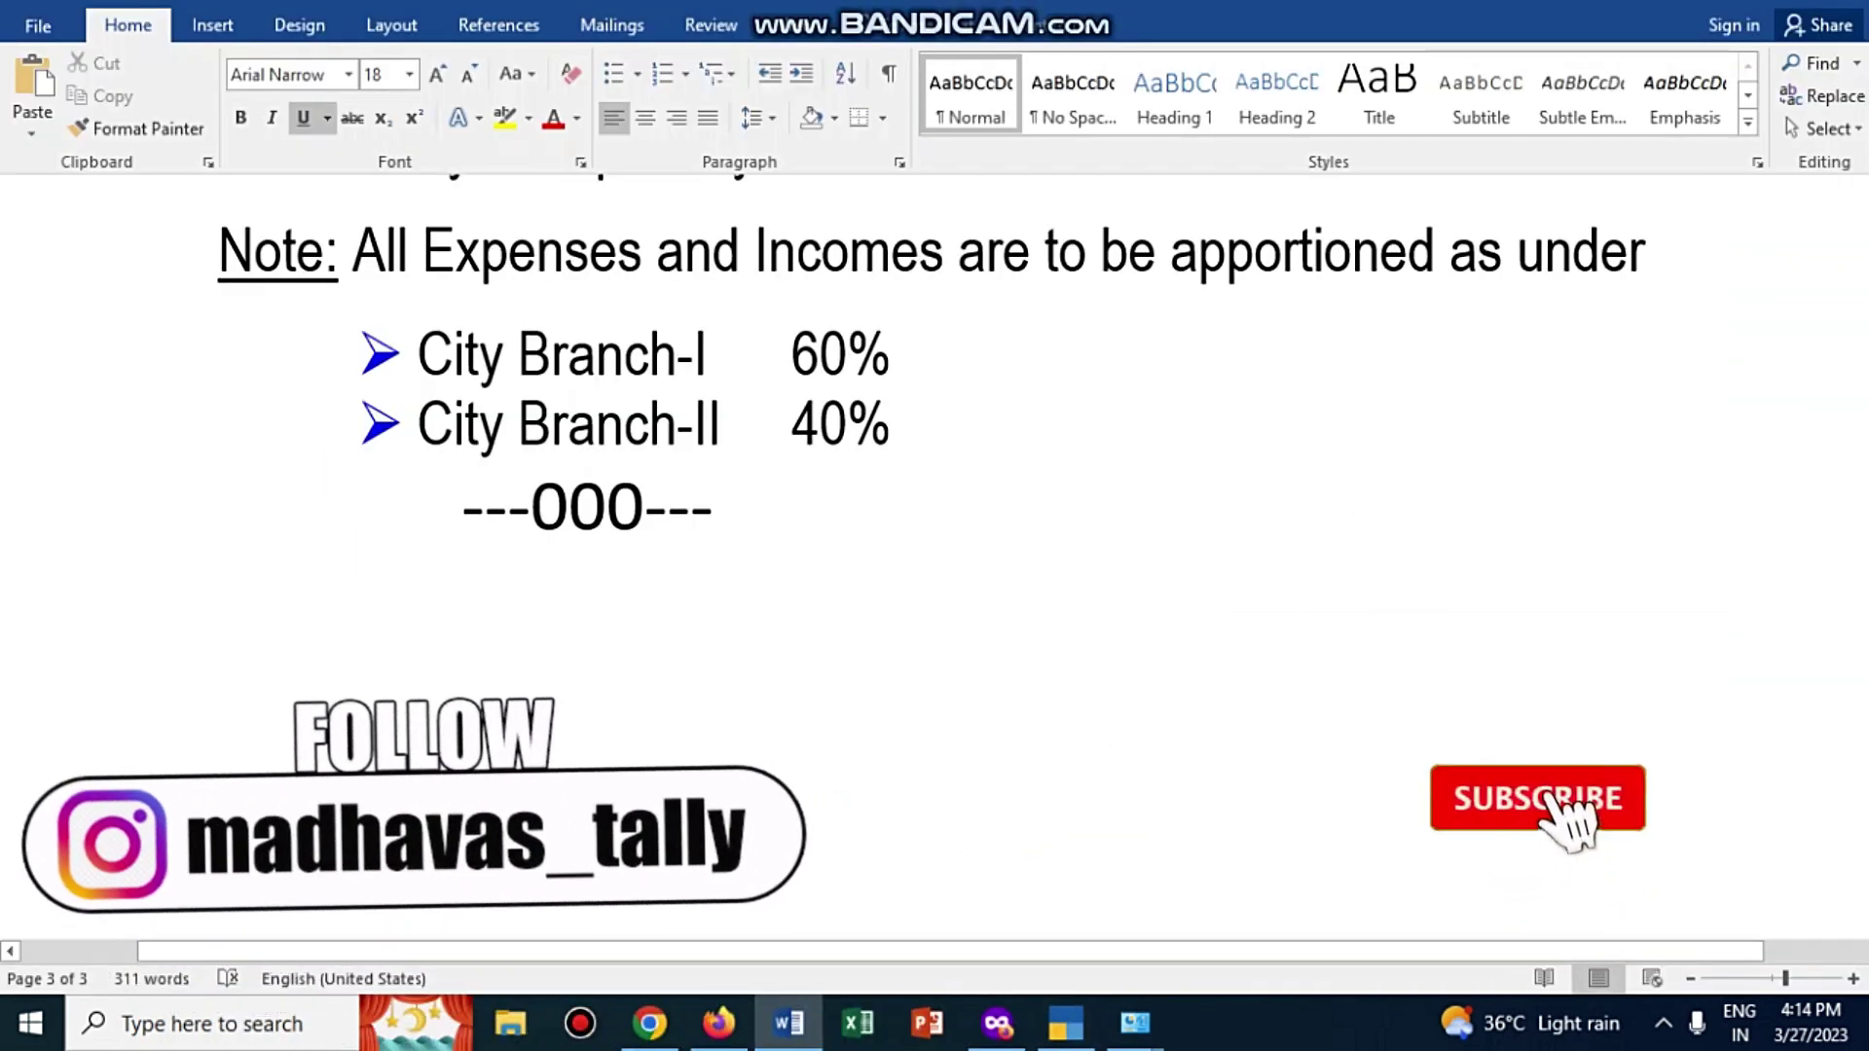
scroll(934, 555, up, 2)
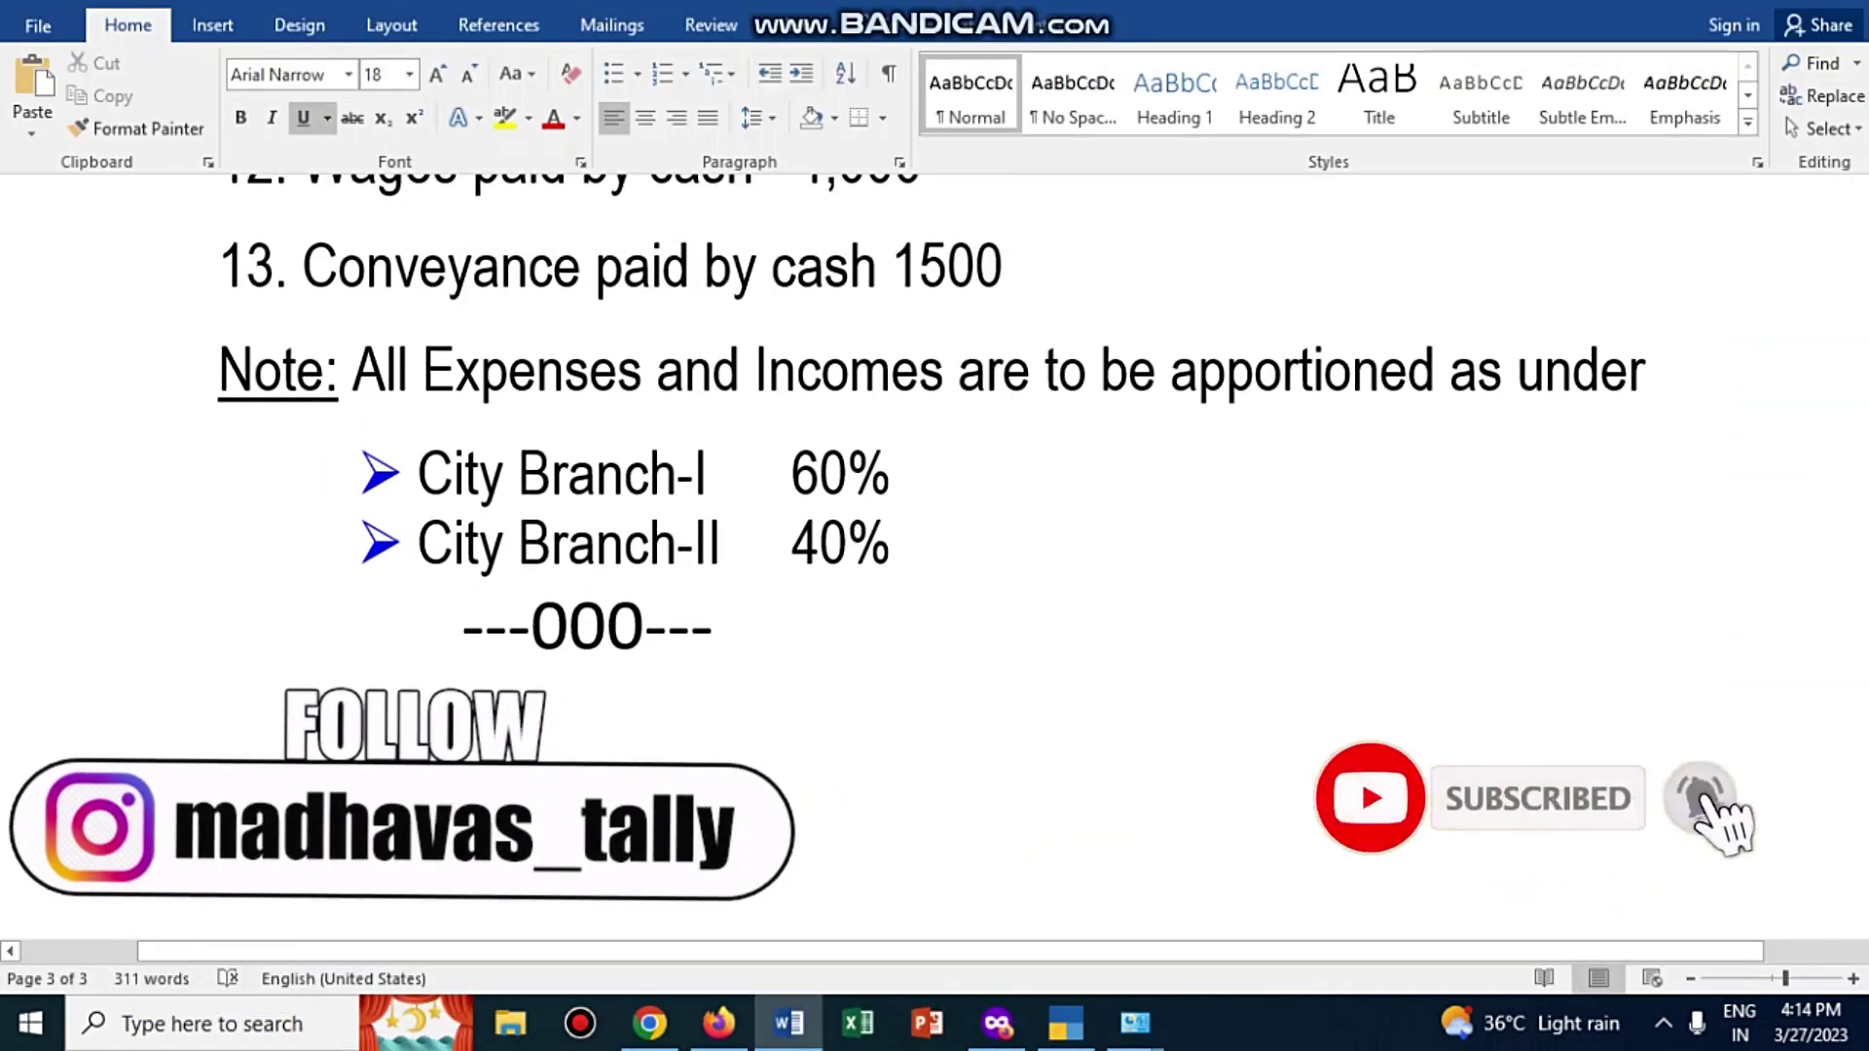
drag(324, 370, 657, 370)
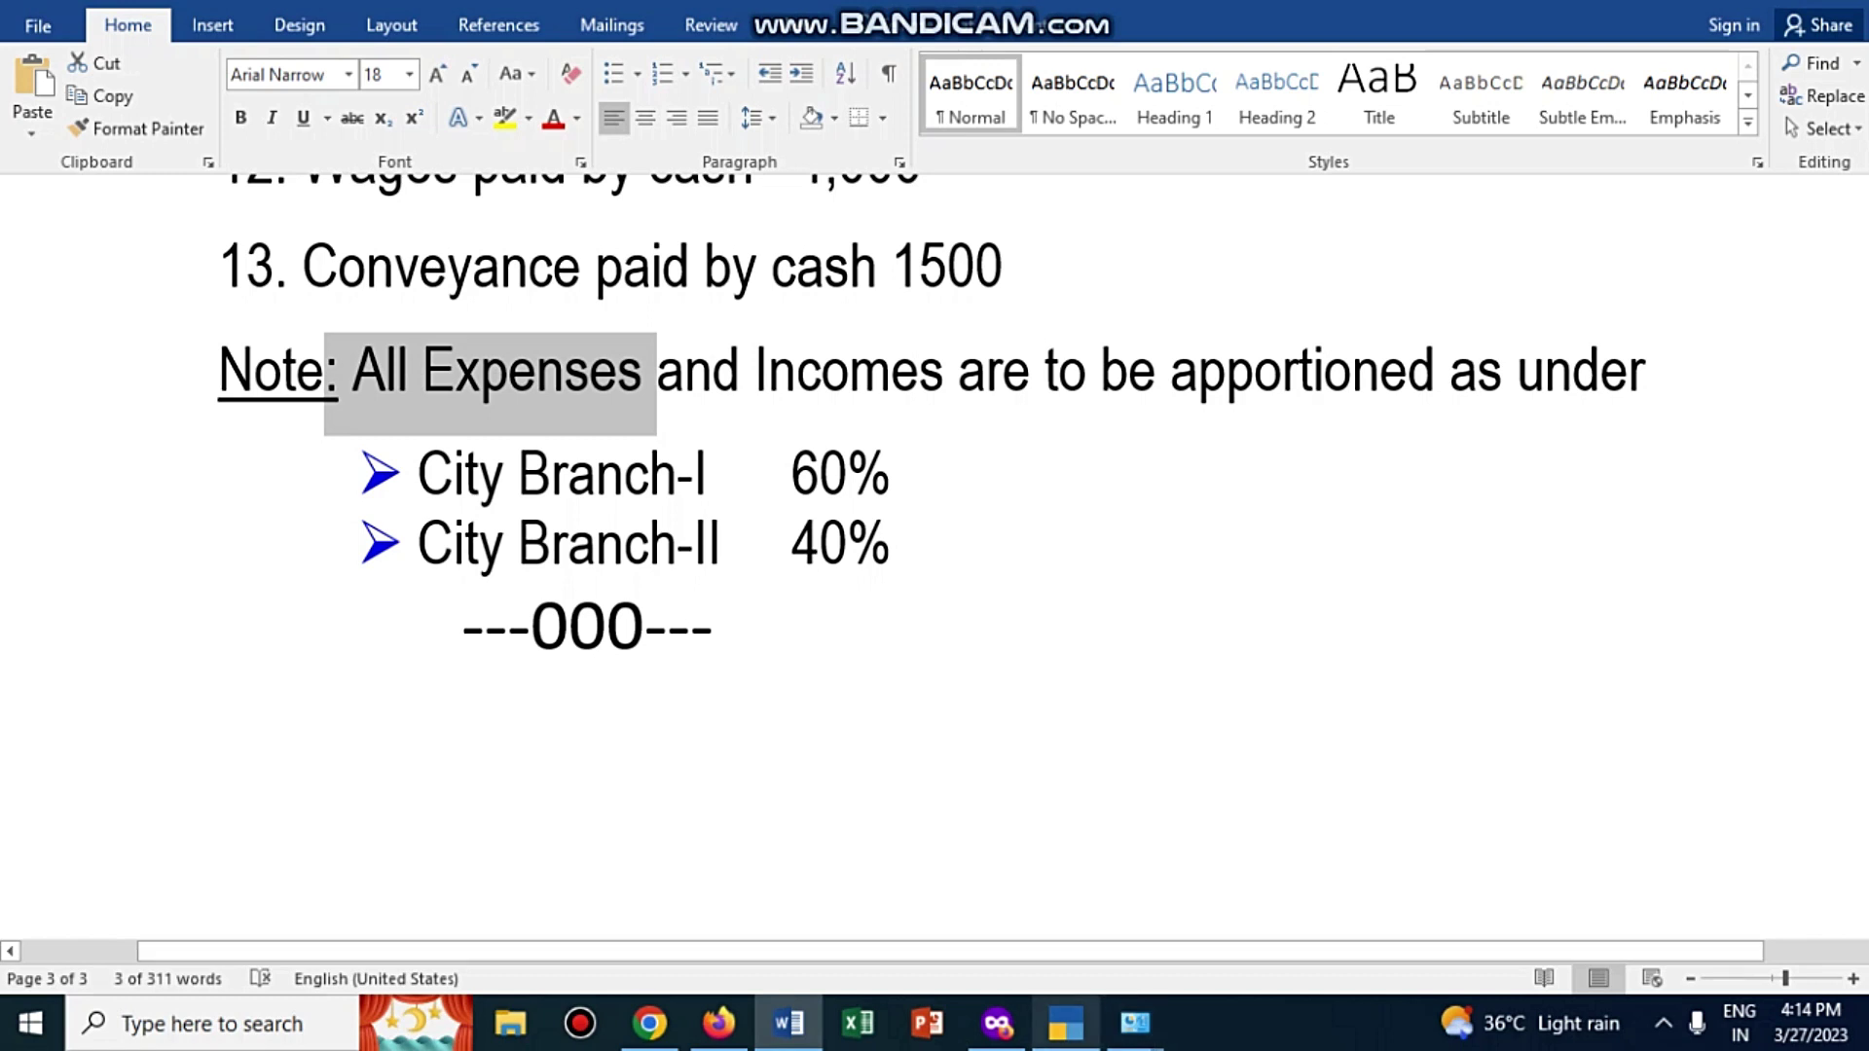
click(1066, 1022)
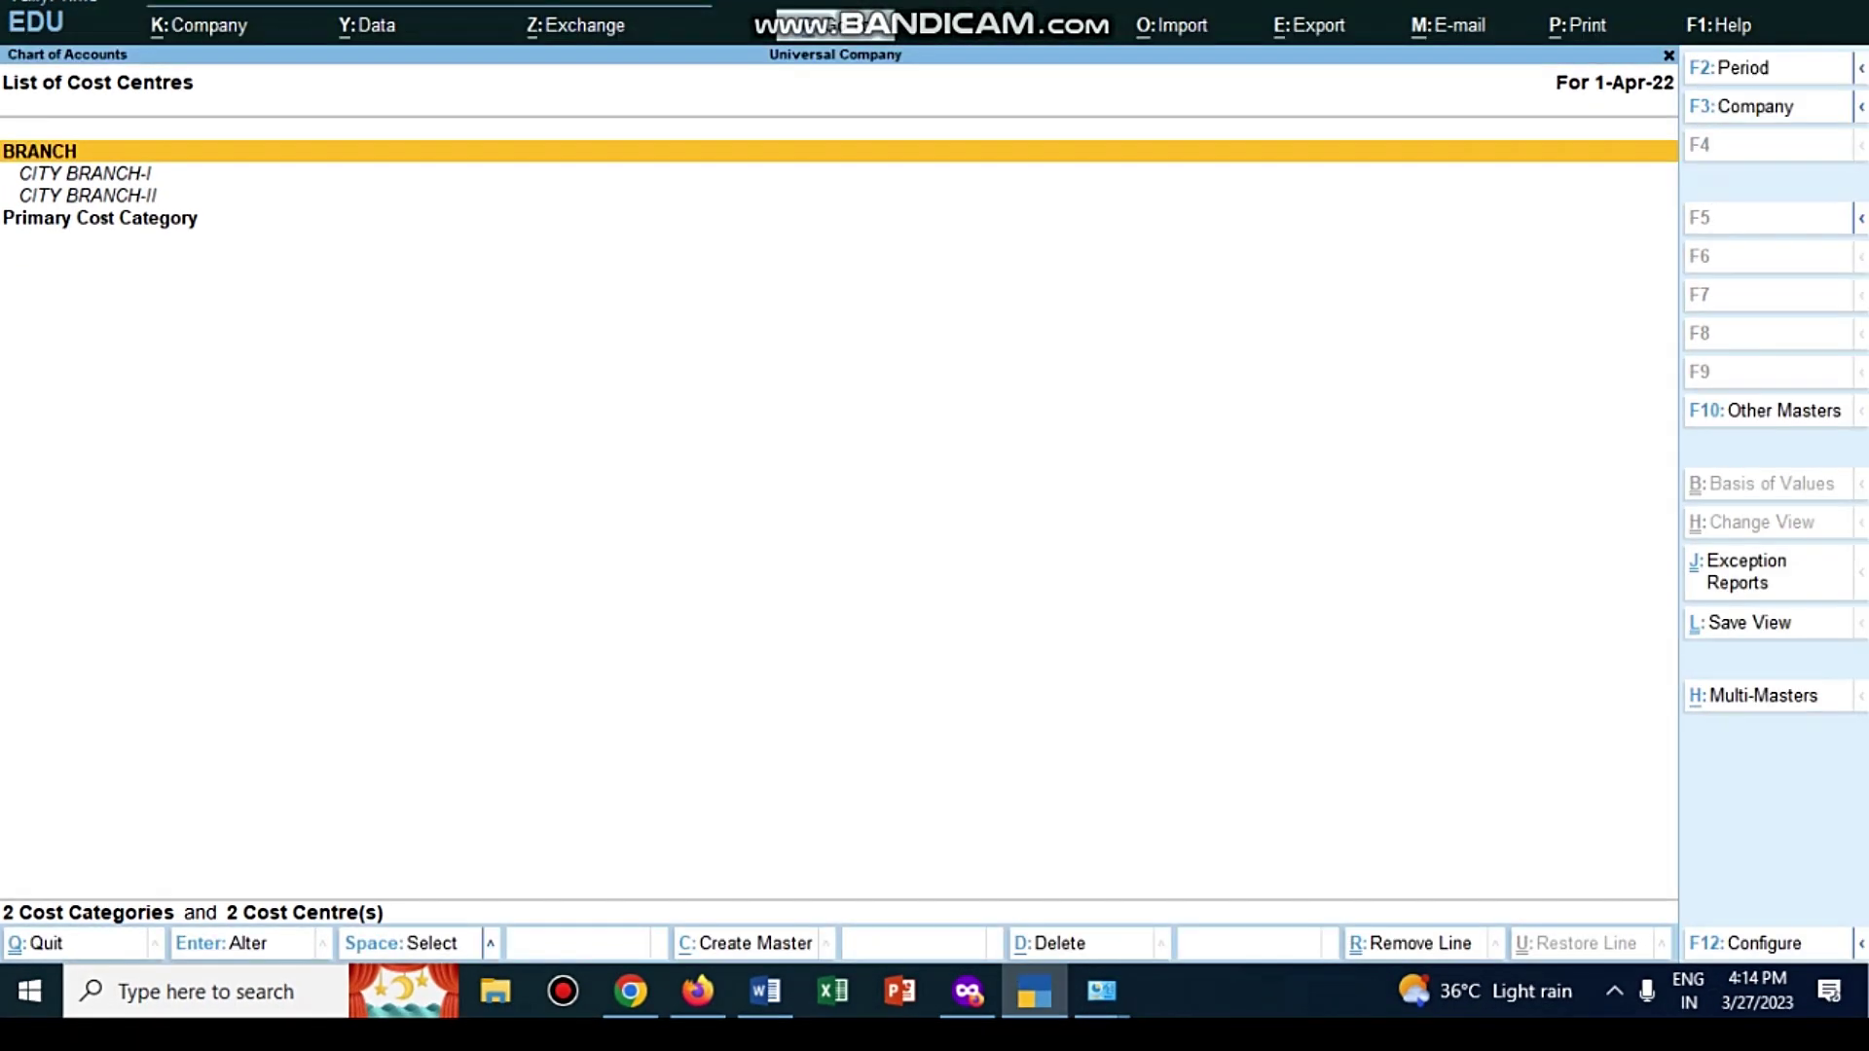
Step: Close the List of Cost Centres
key(Escape)
key(Escape)
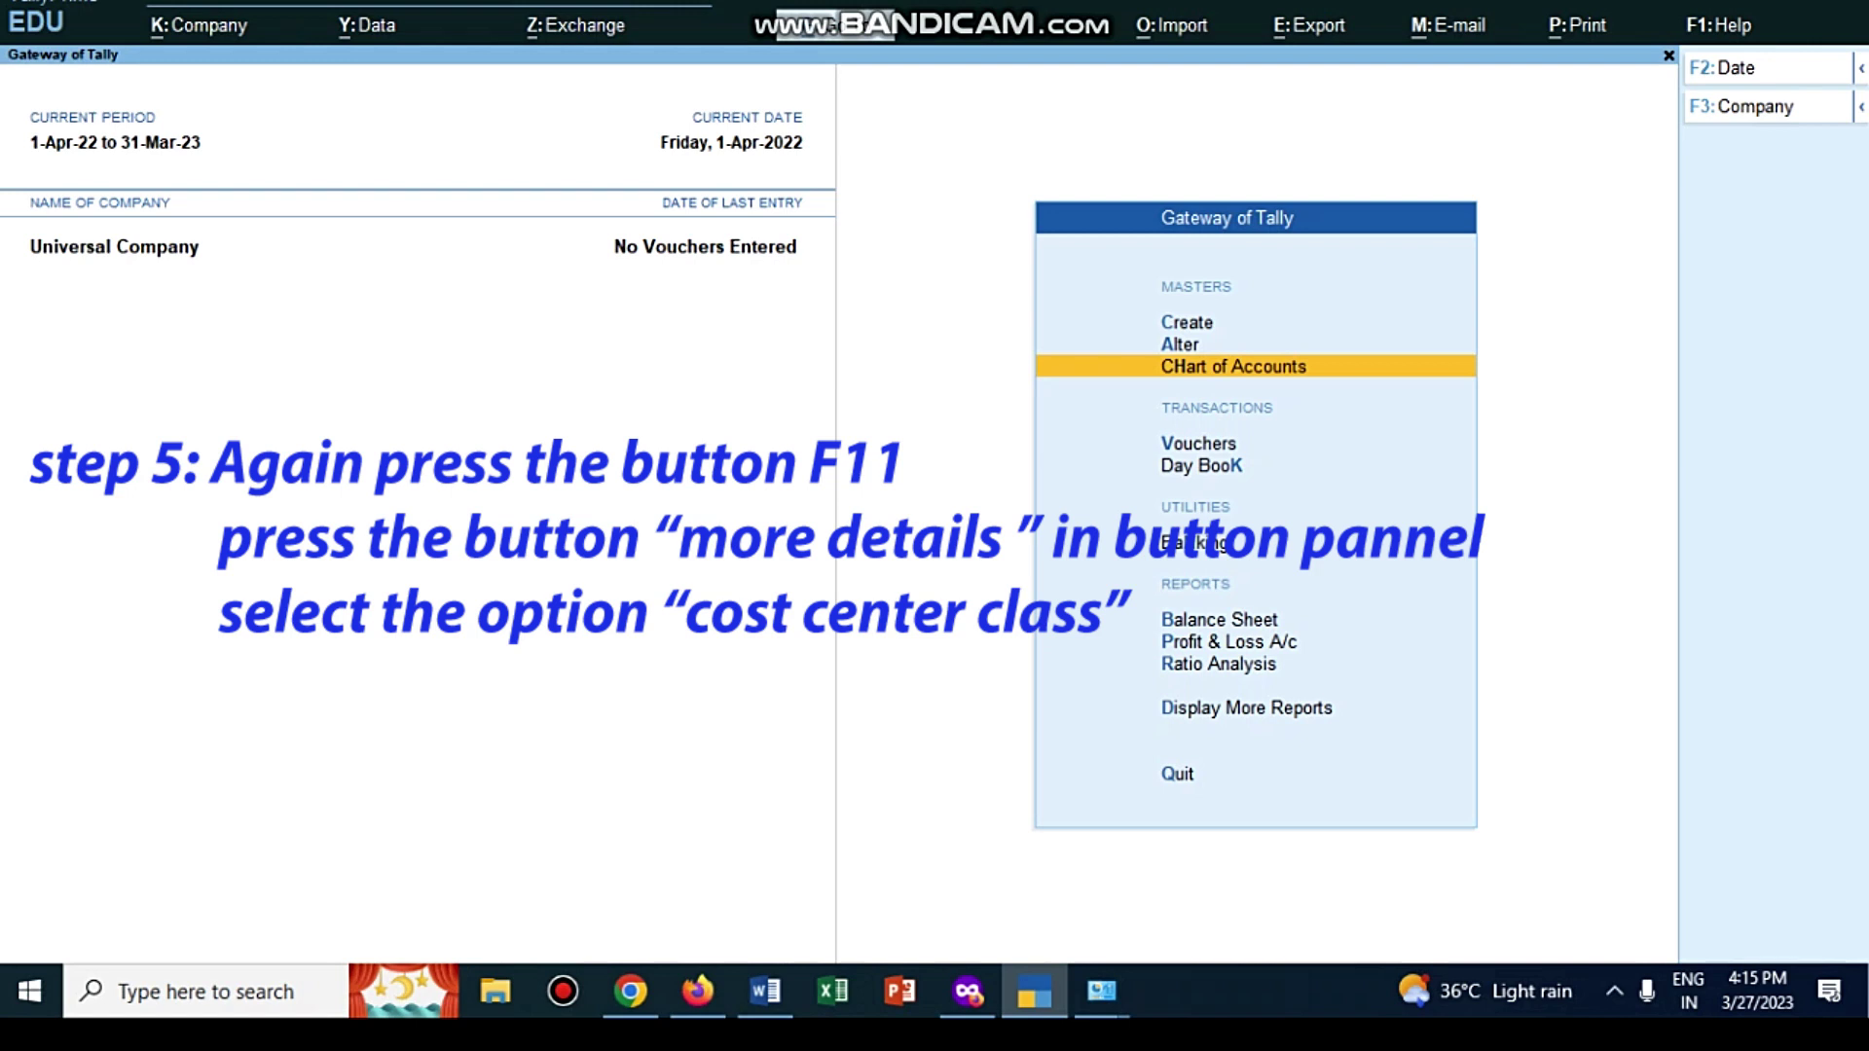
Step: Open the Cost Centre Class setup from the company features' More Details (F11)
key(F11)
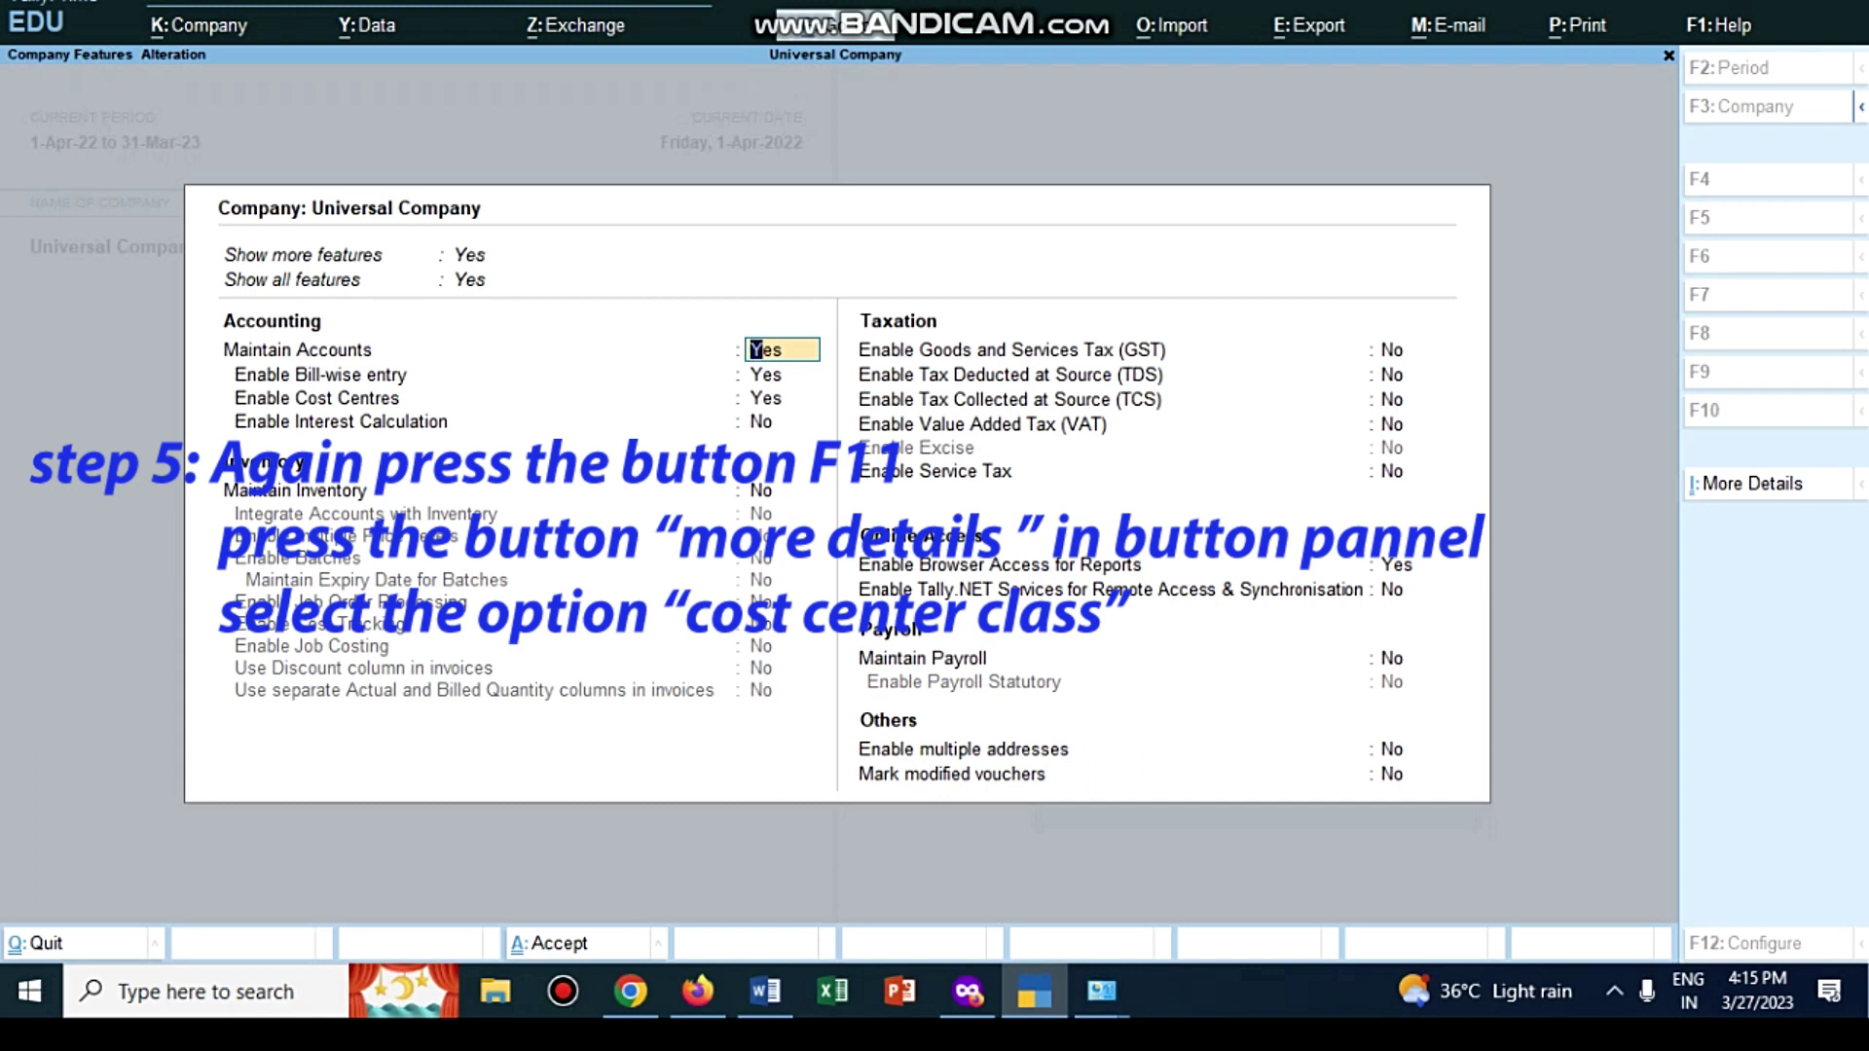
key(ctrl+i)
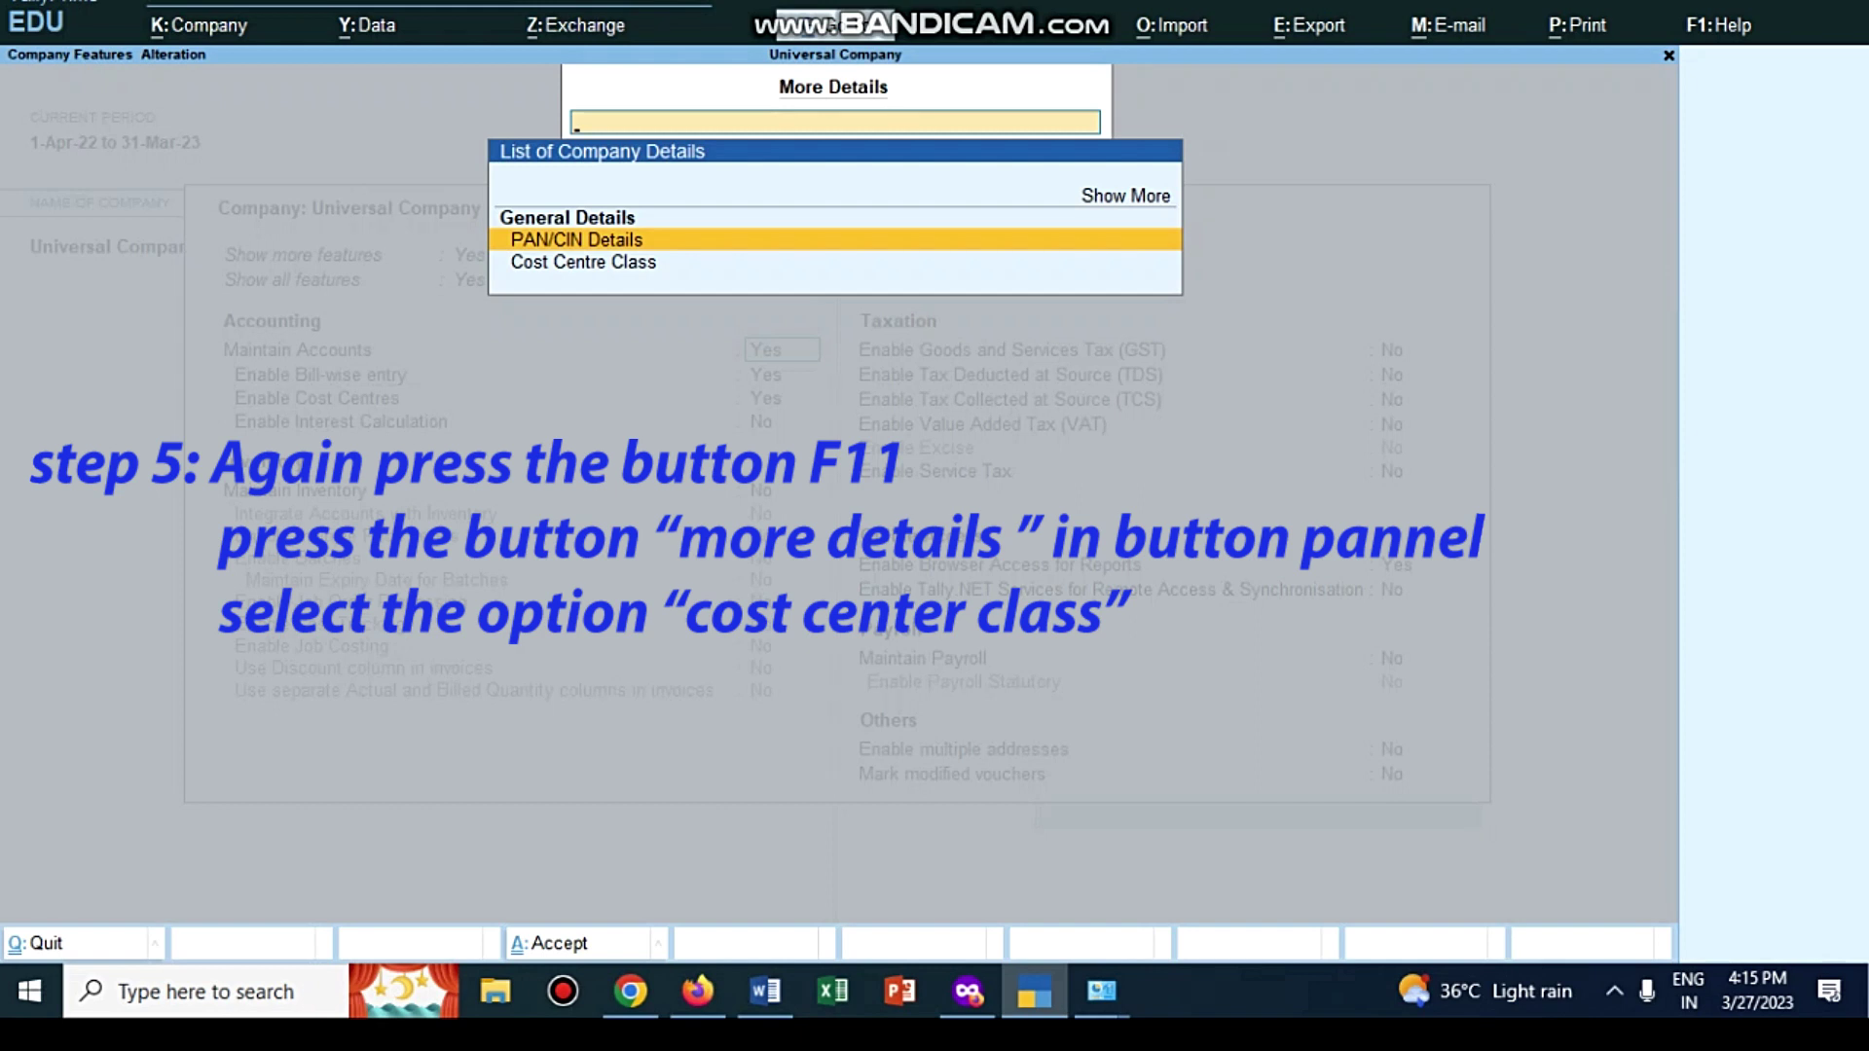
key(Down)
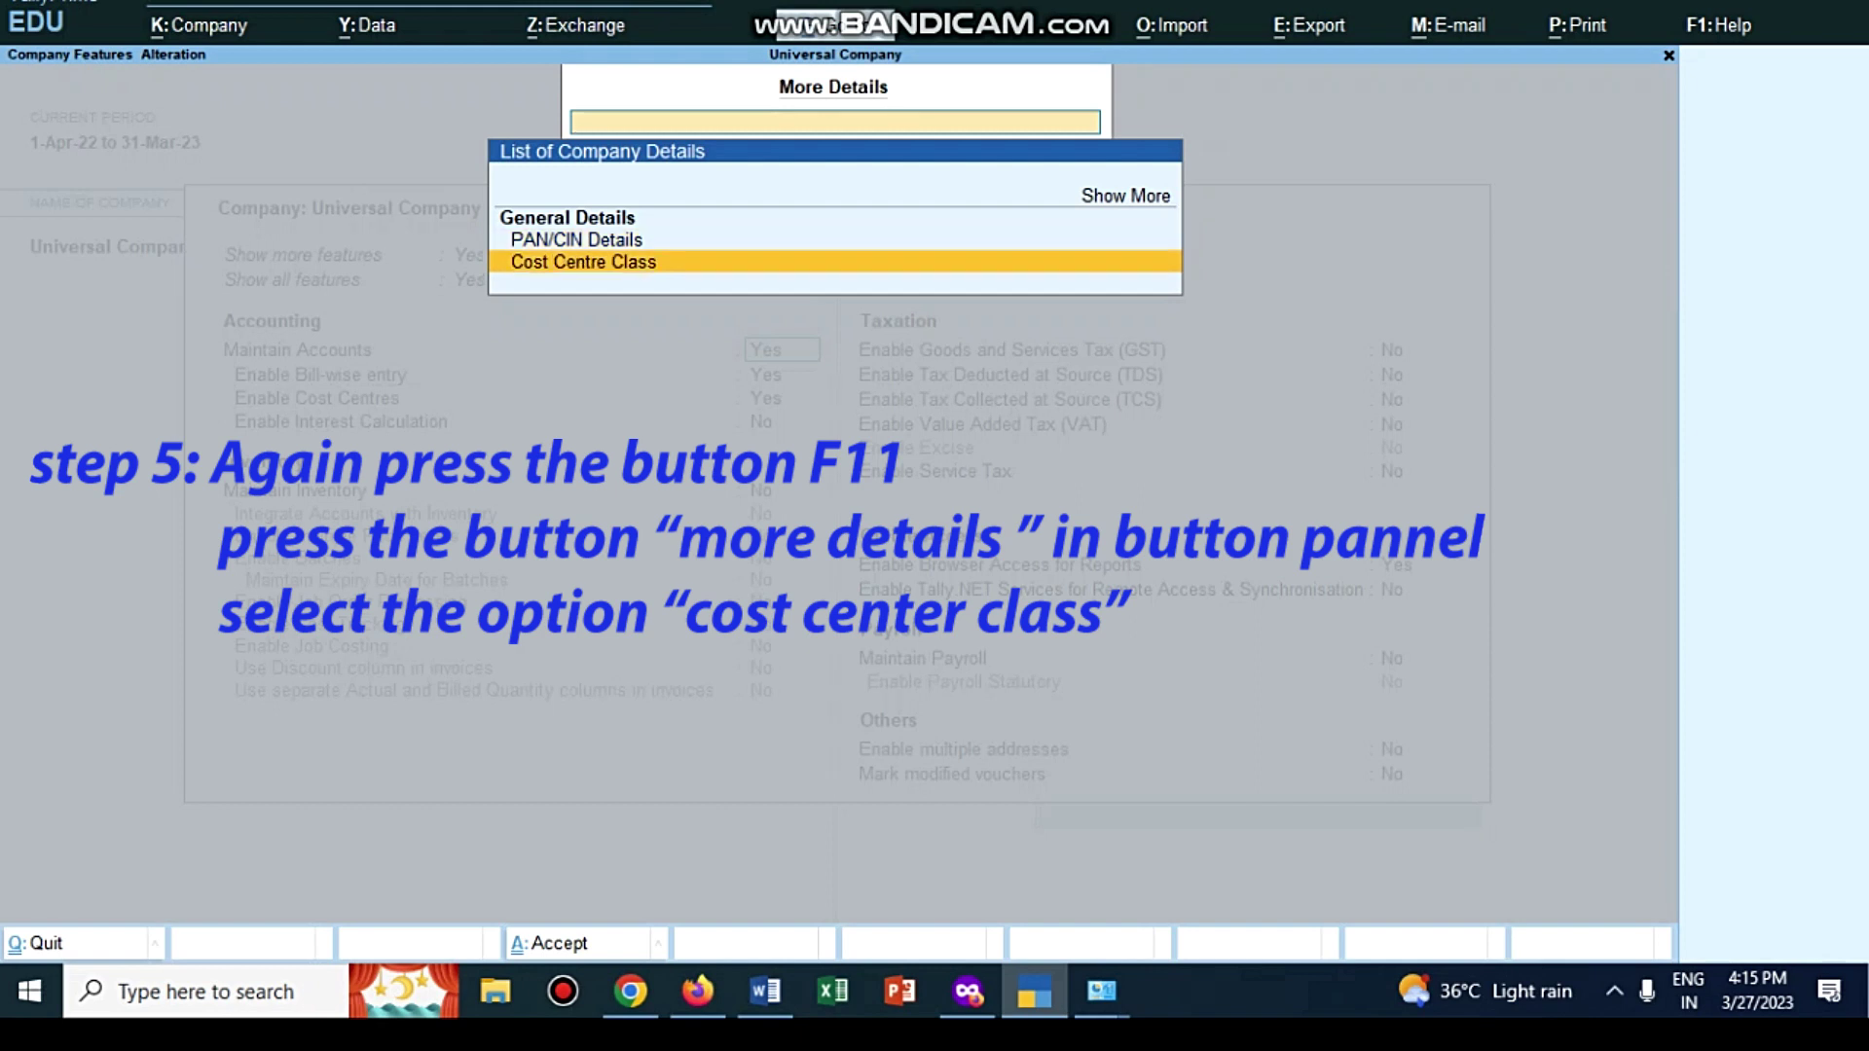
key(Return)
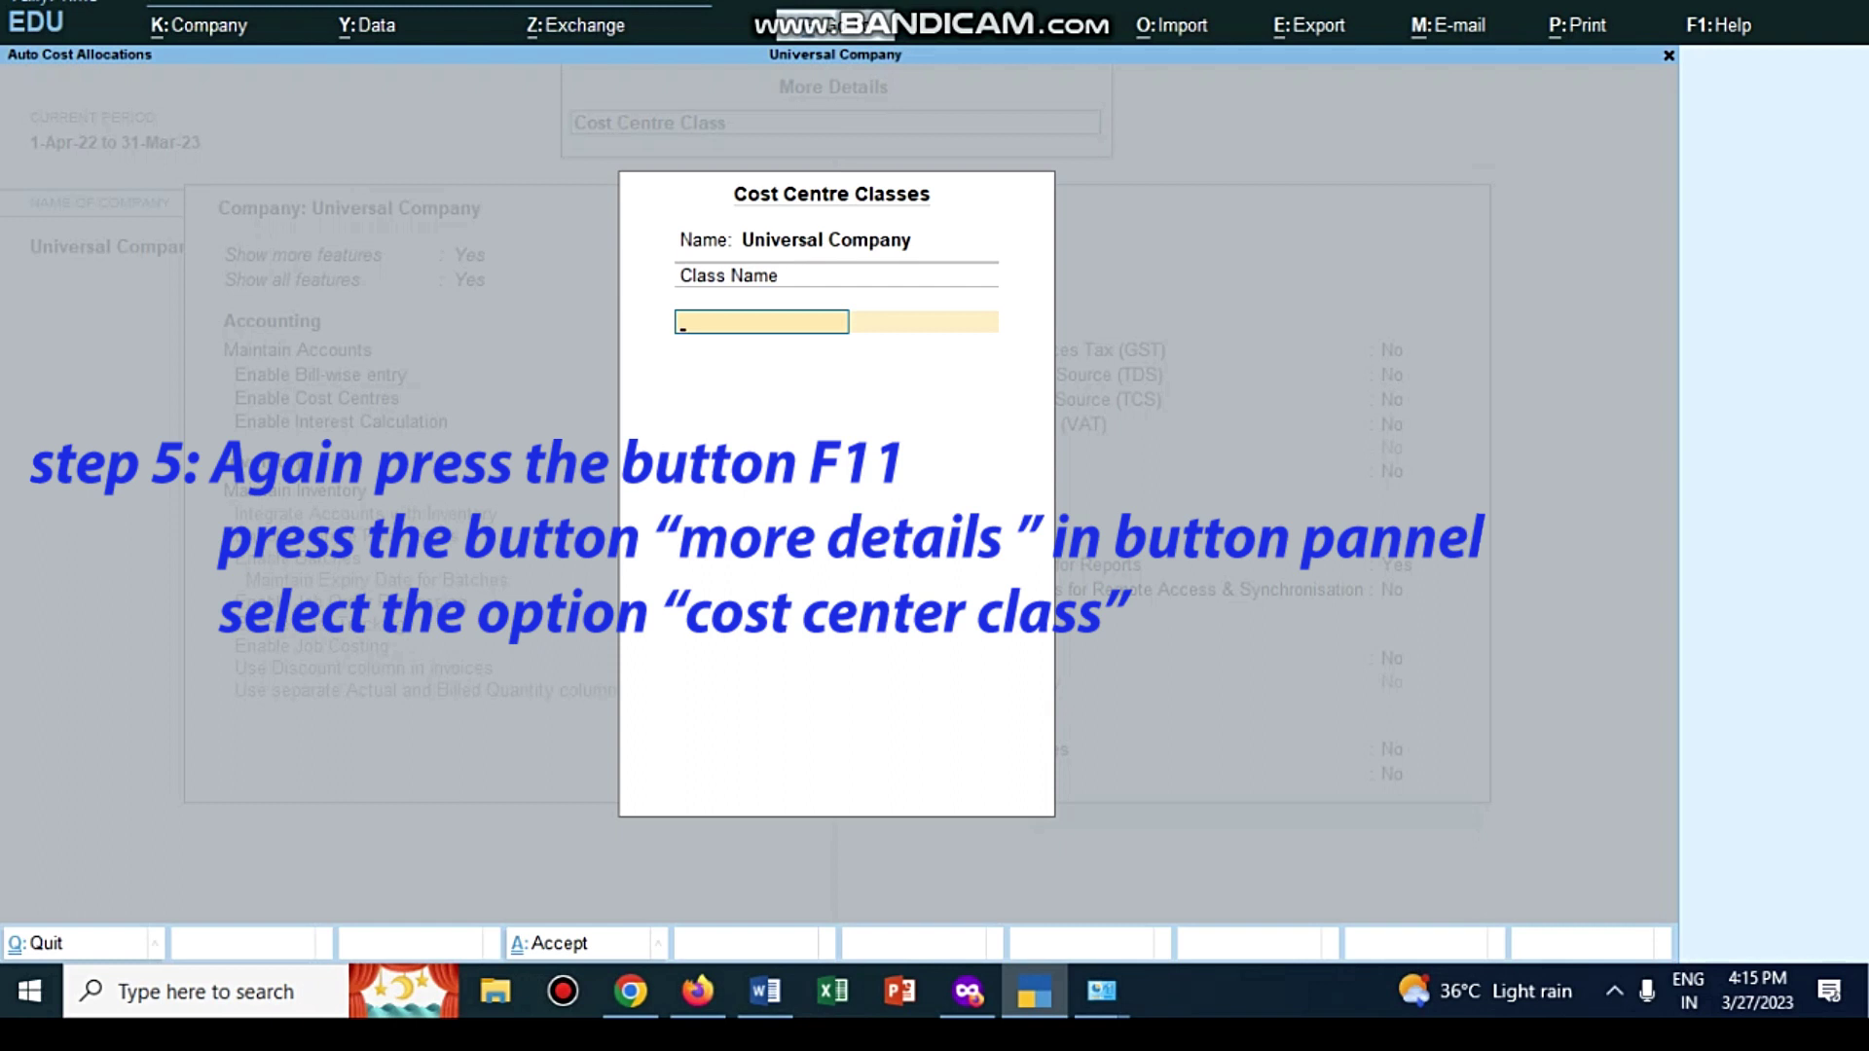
Step: Create the EXPENCES class splitting BRANCH 60% to CITY BRANCH-I and 40% to CITY BRANCH-II
key(alt+Tab)
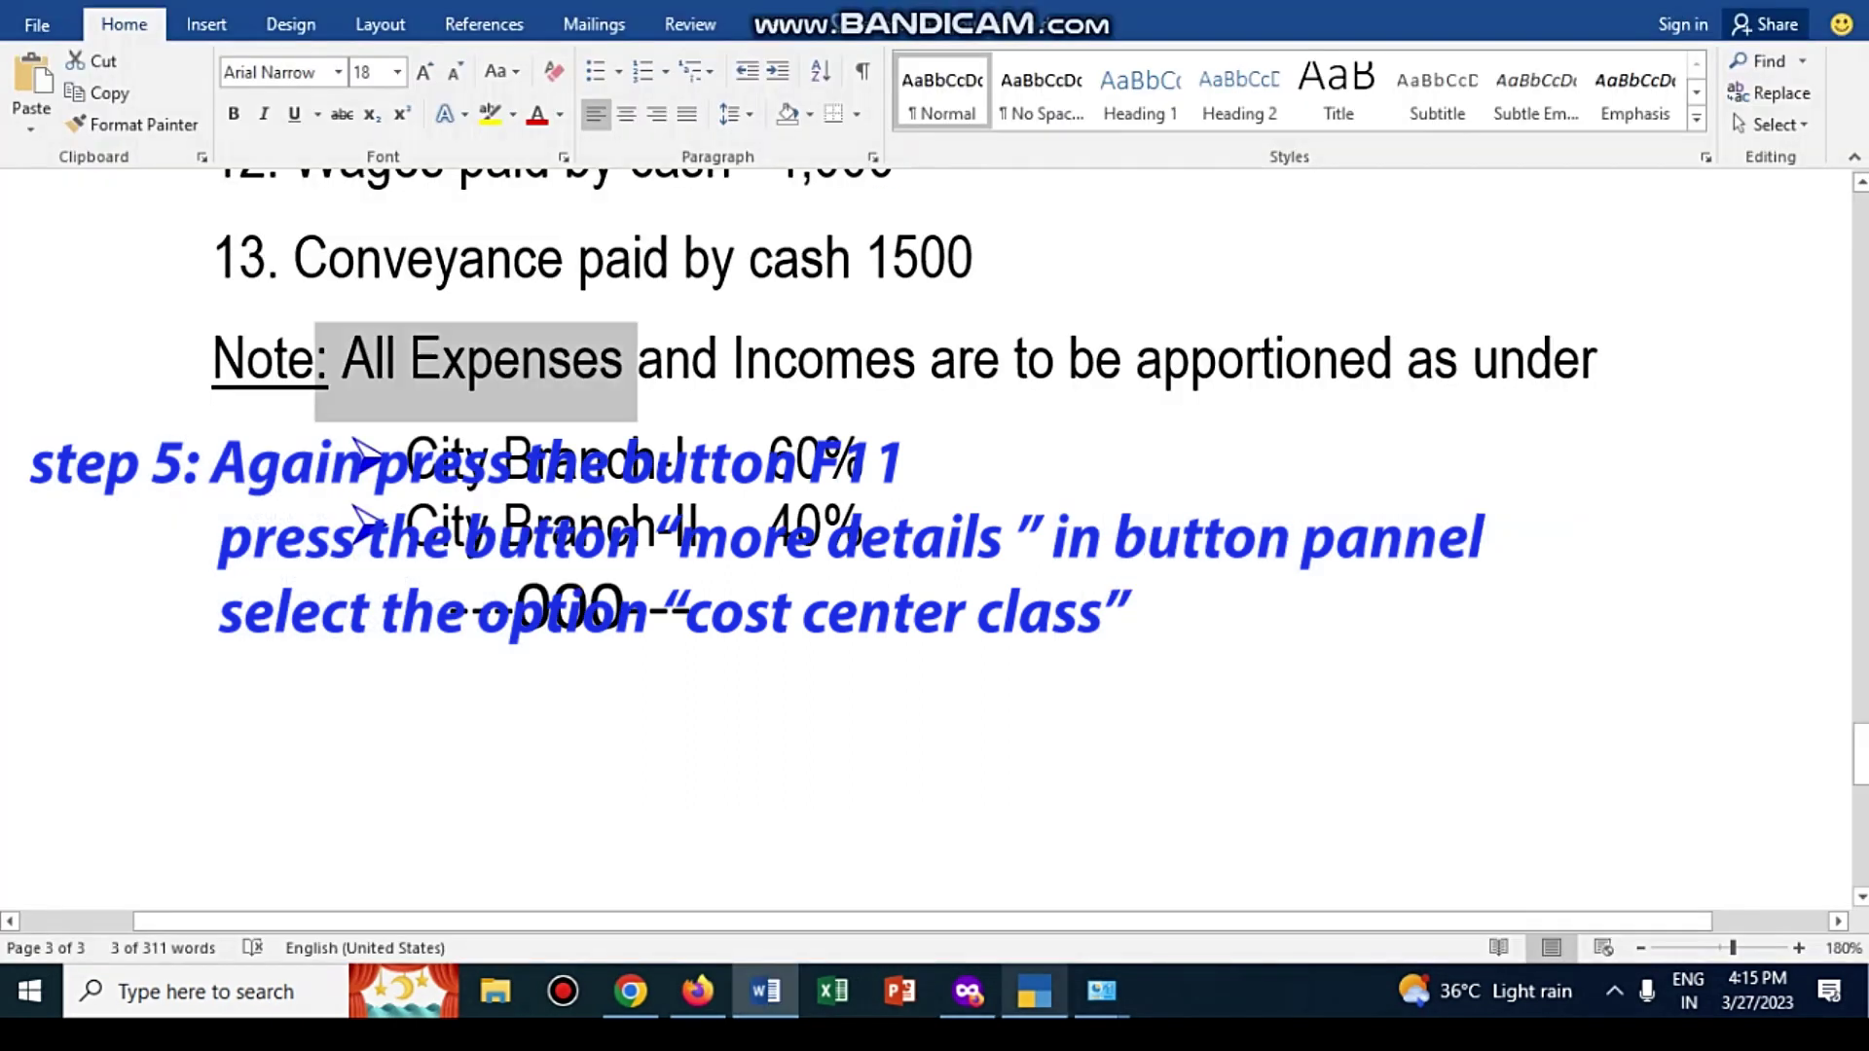
click(1034, 992)
text(E)
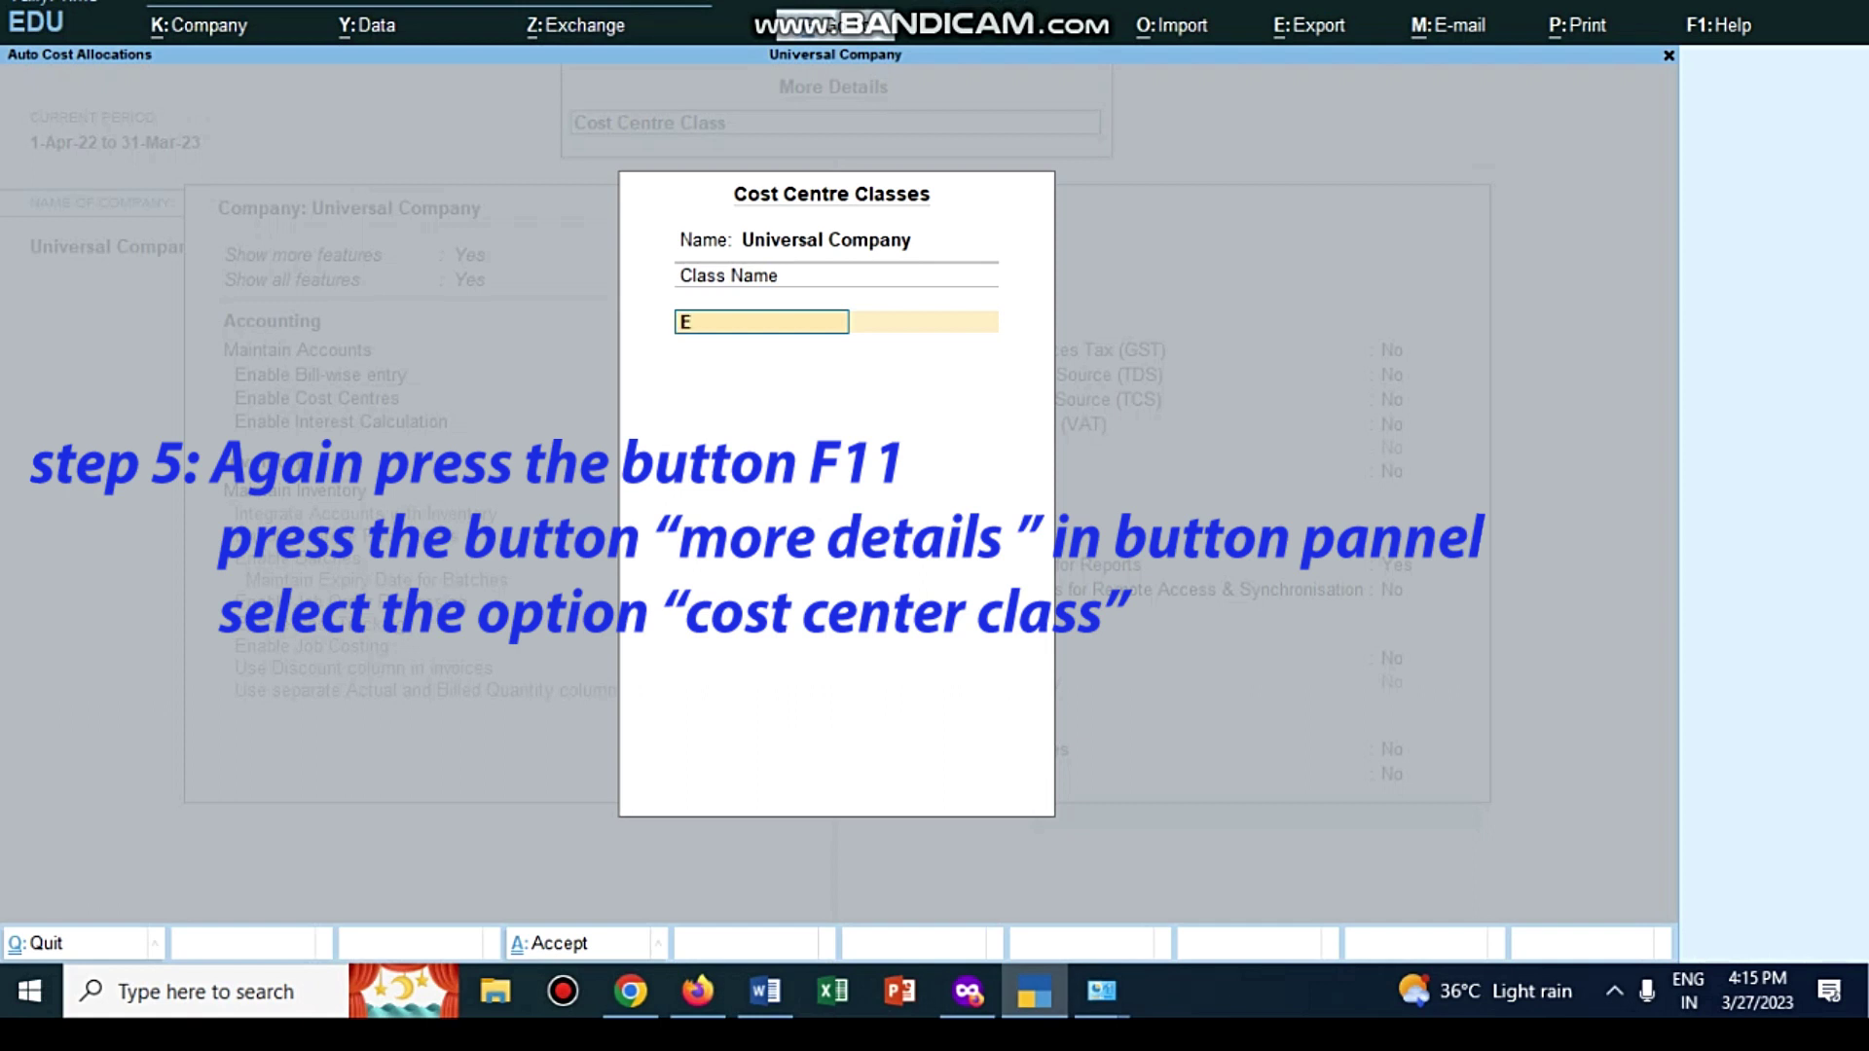
text(XPENCES)
key(Return)
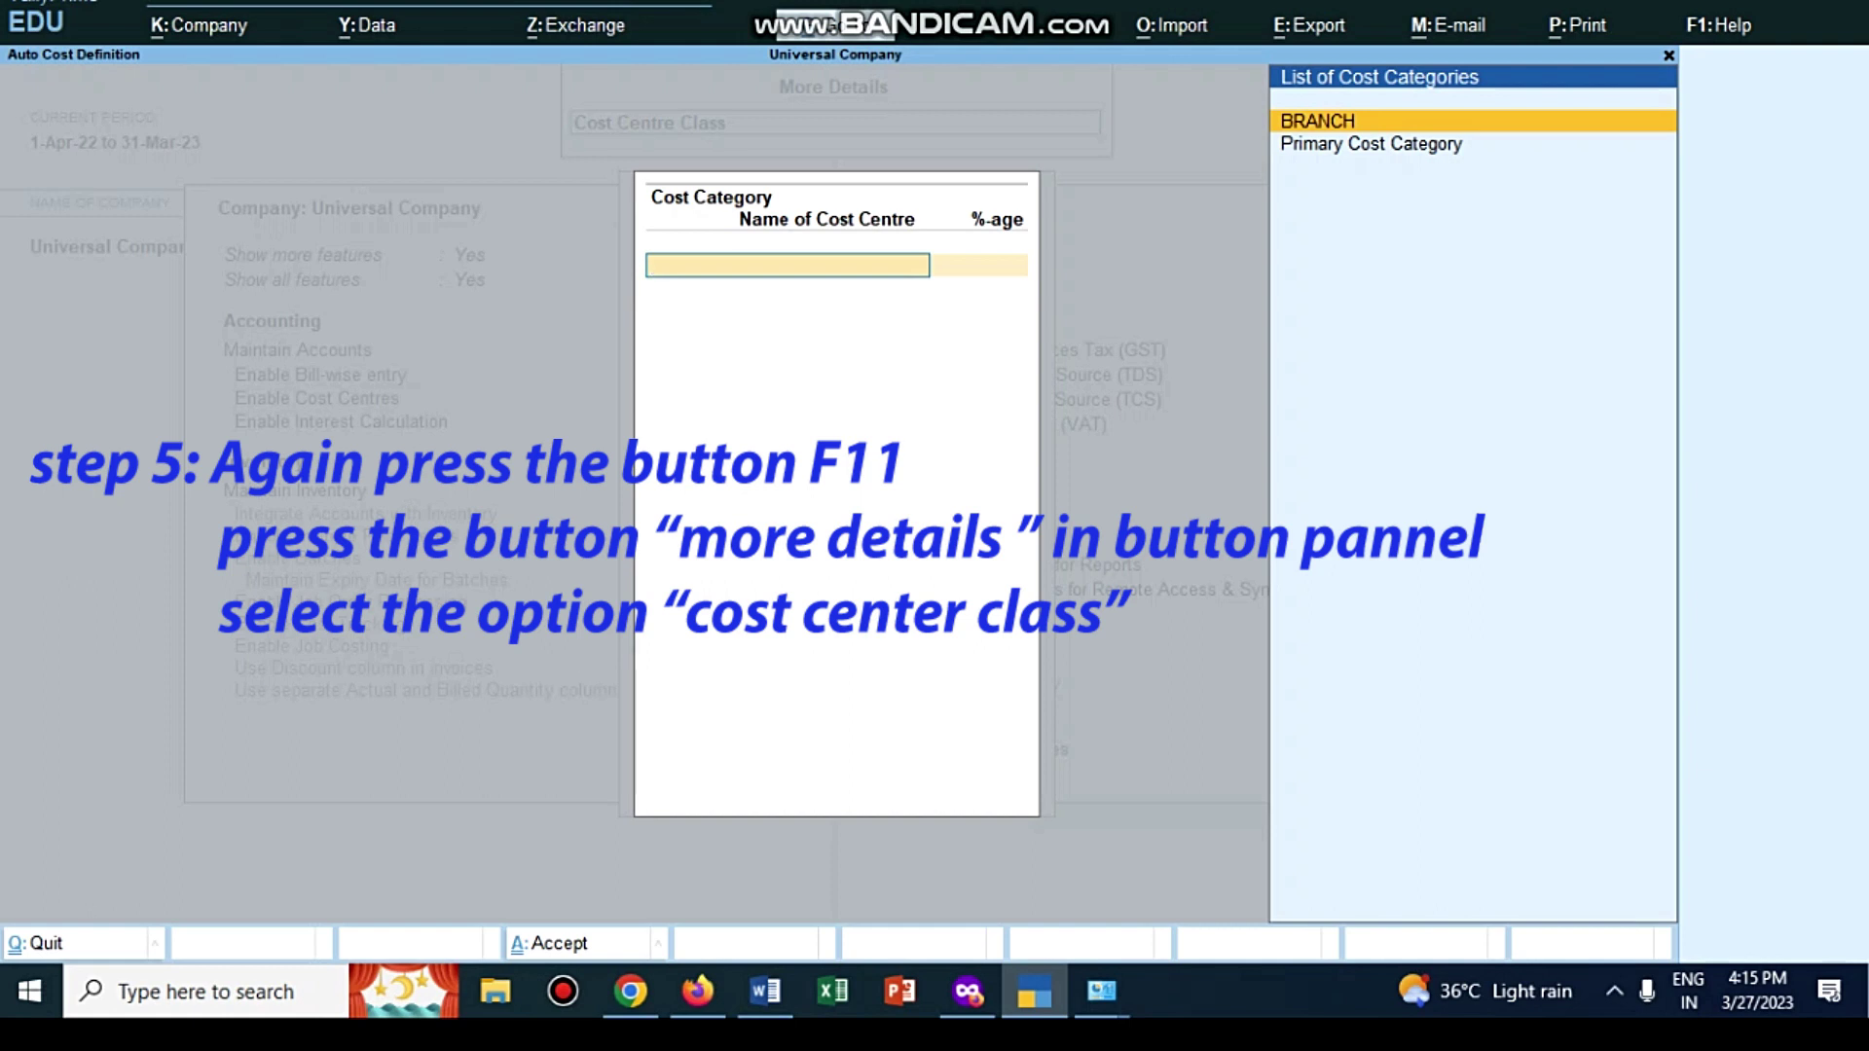
key(Return)
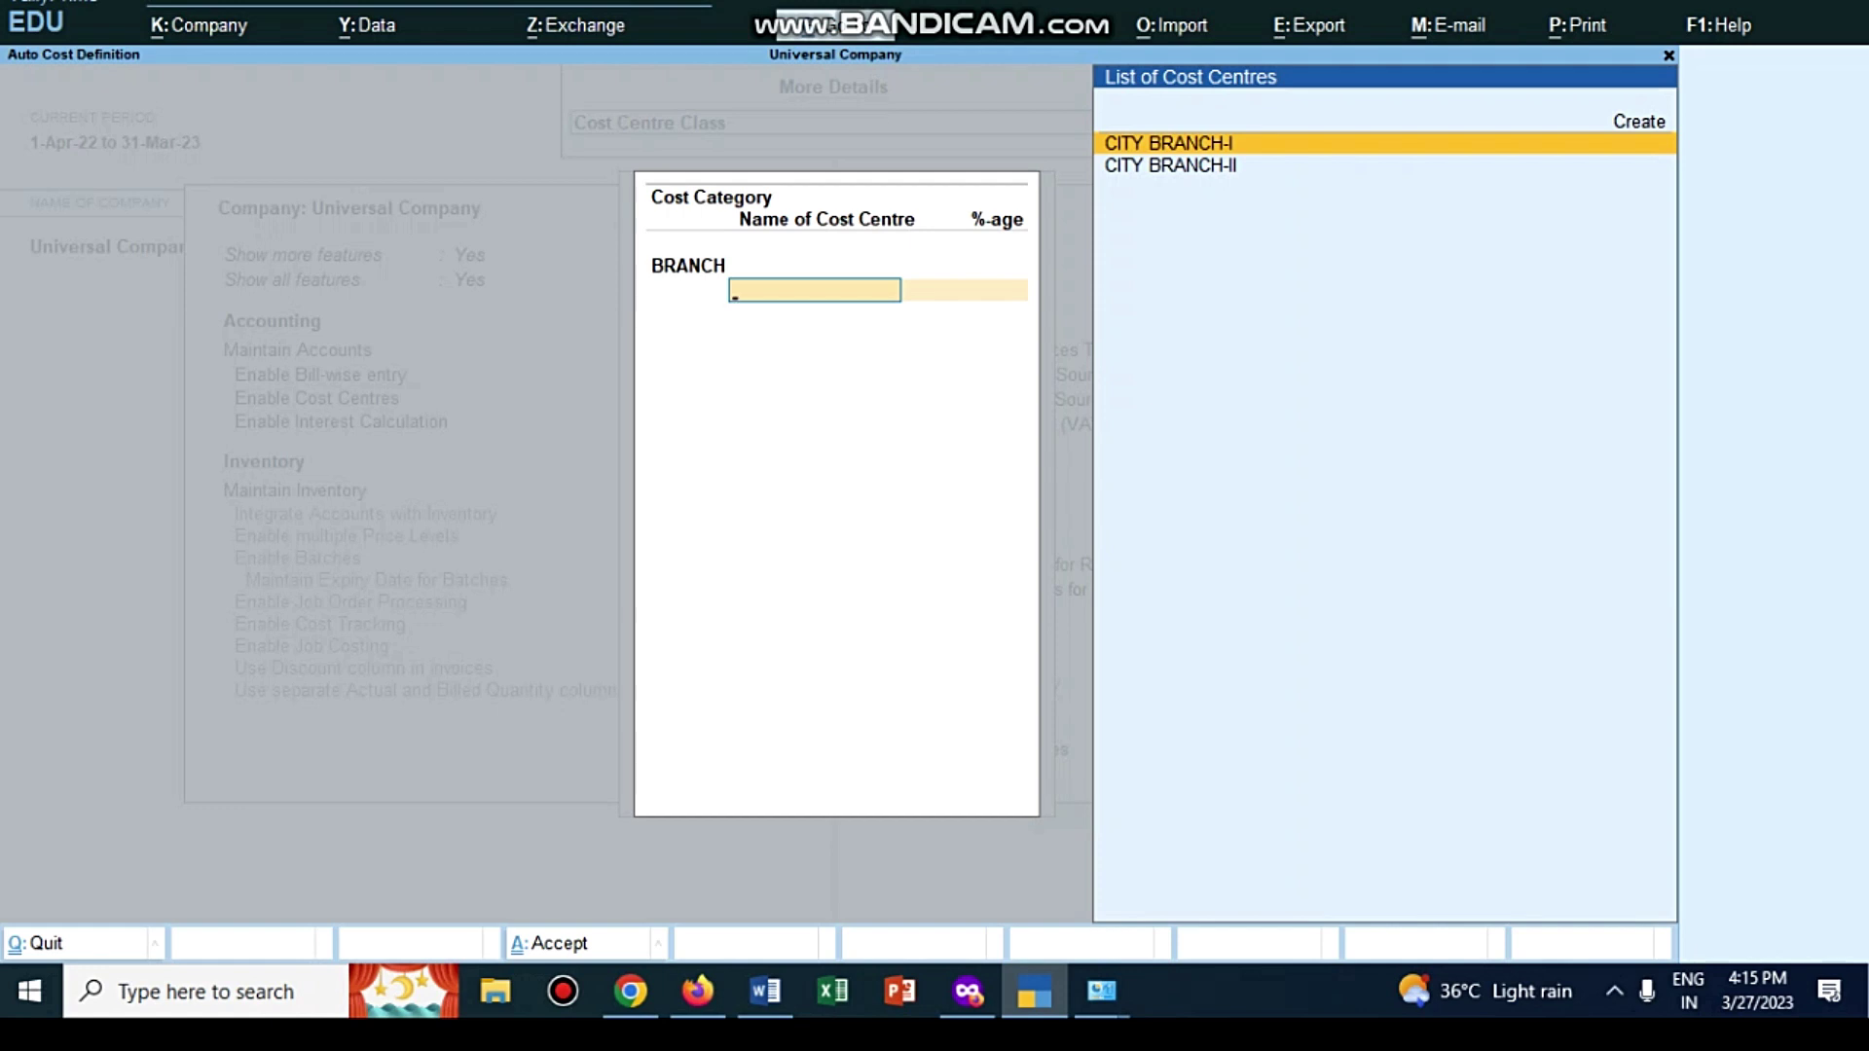
key(Return)
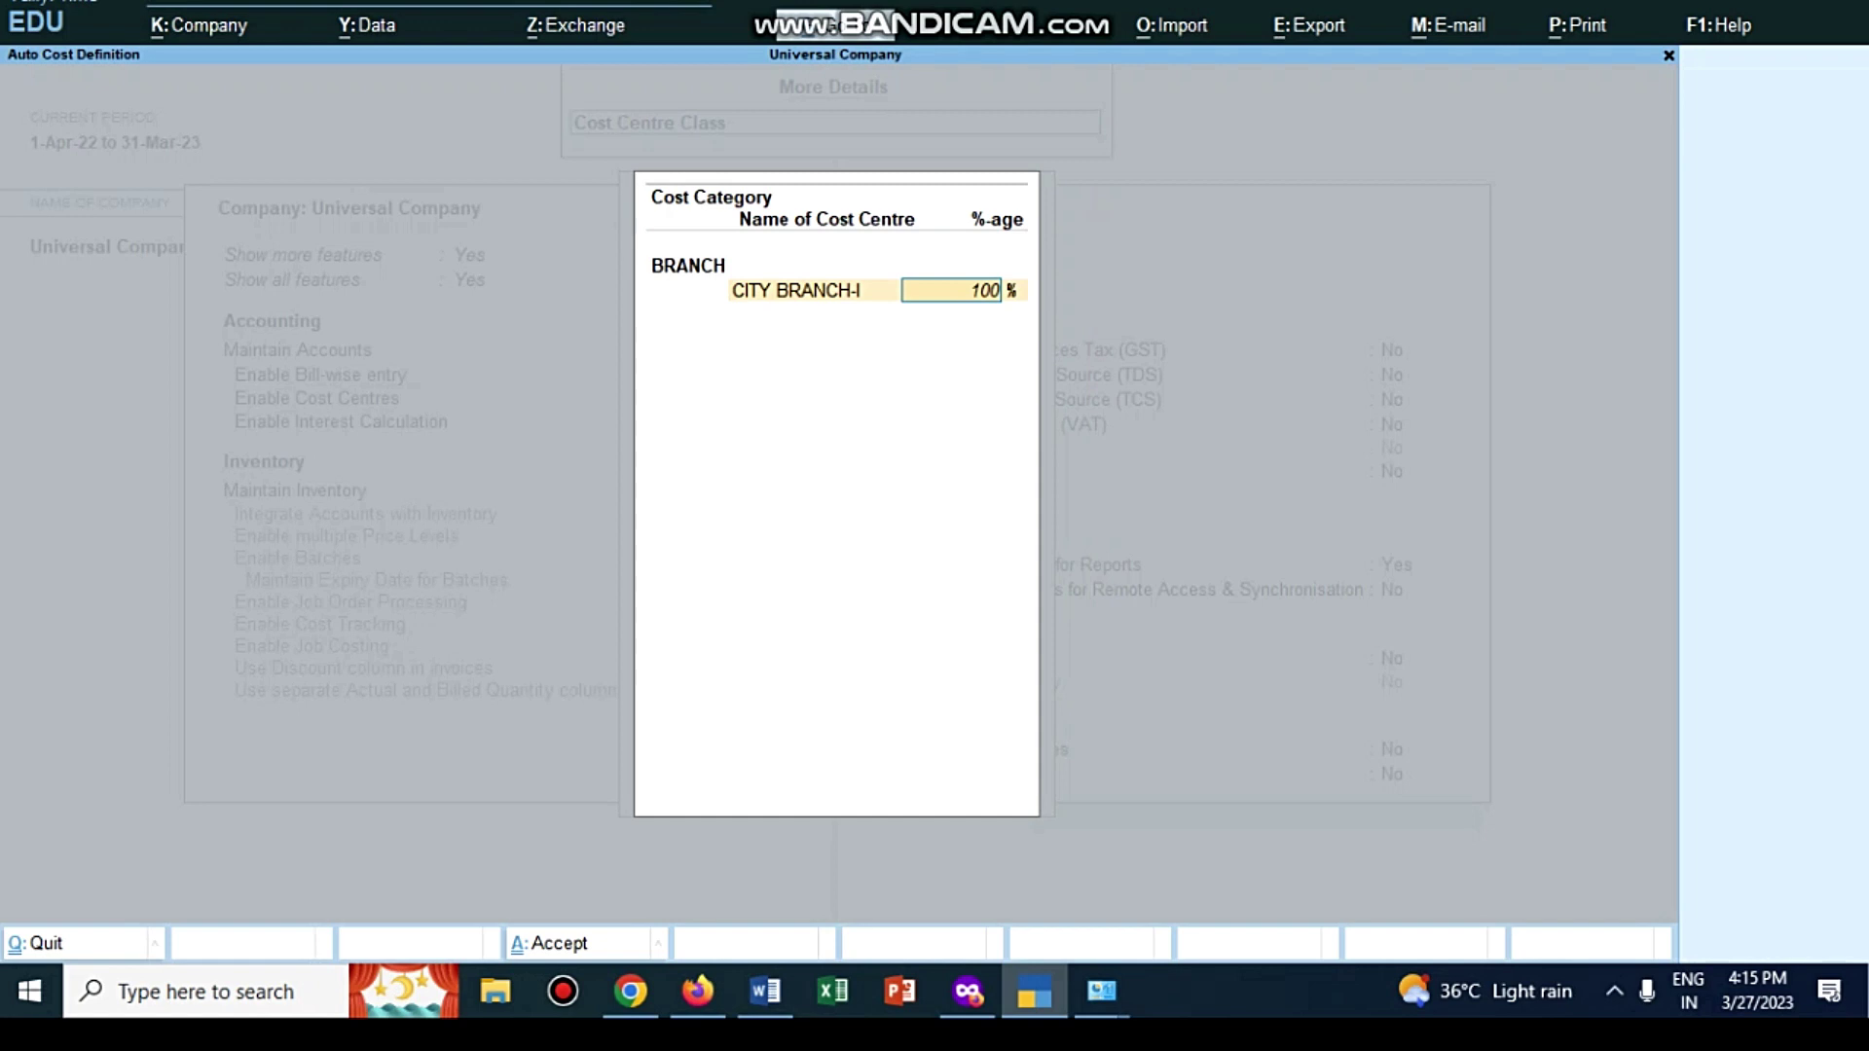
text(60)
key(Return)
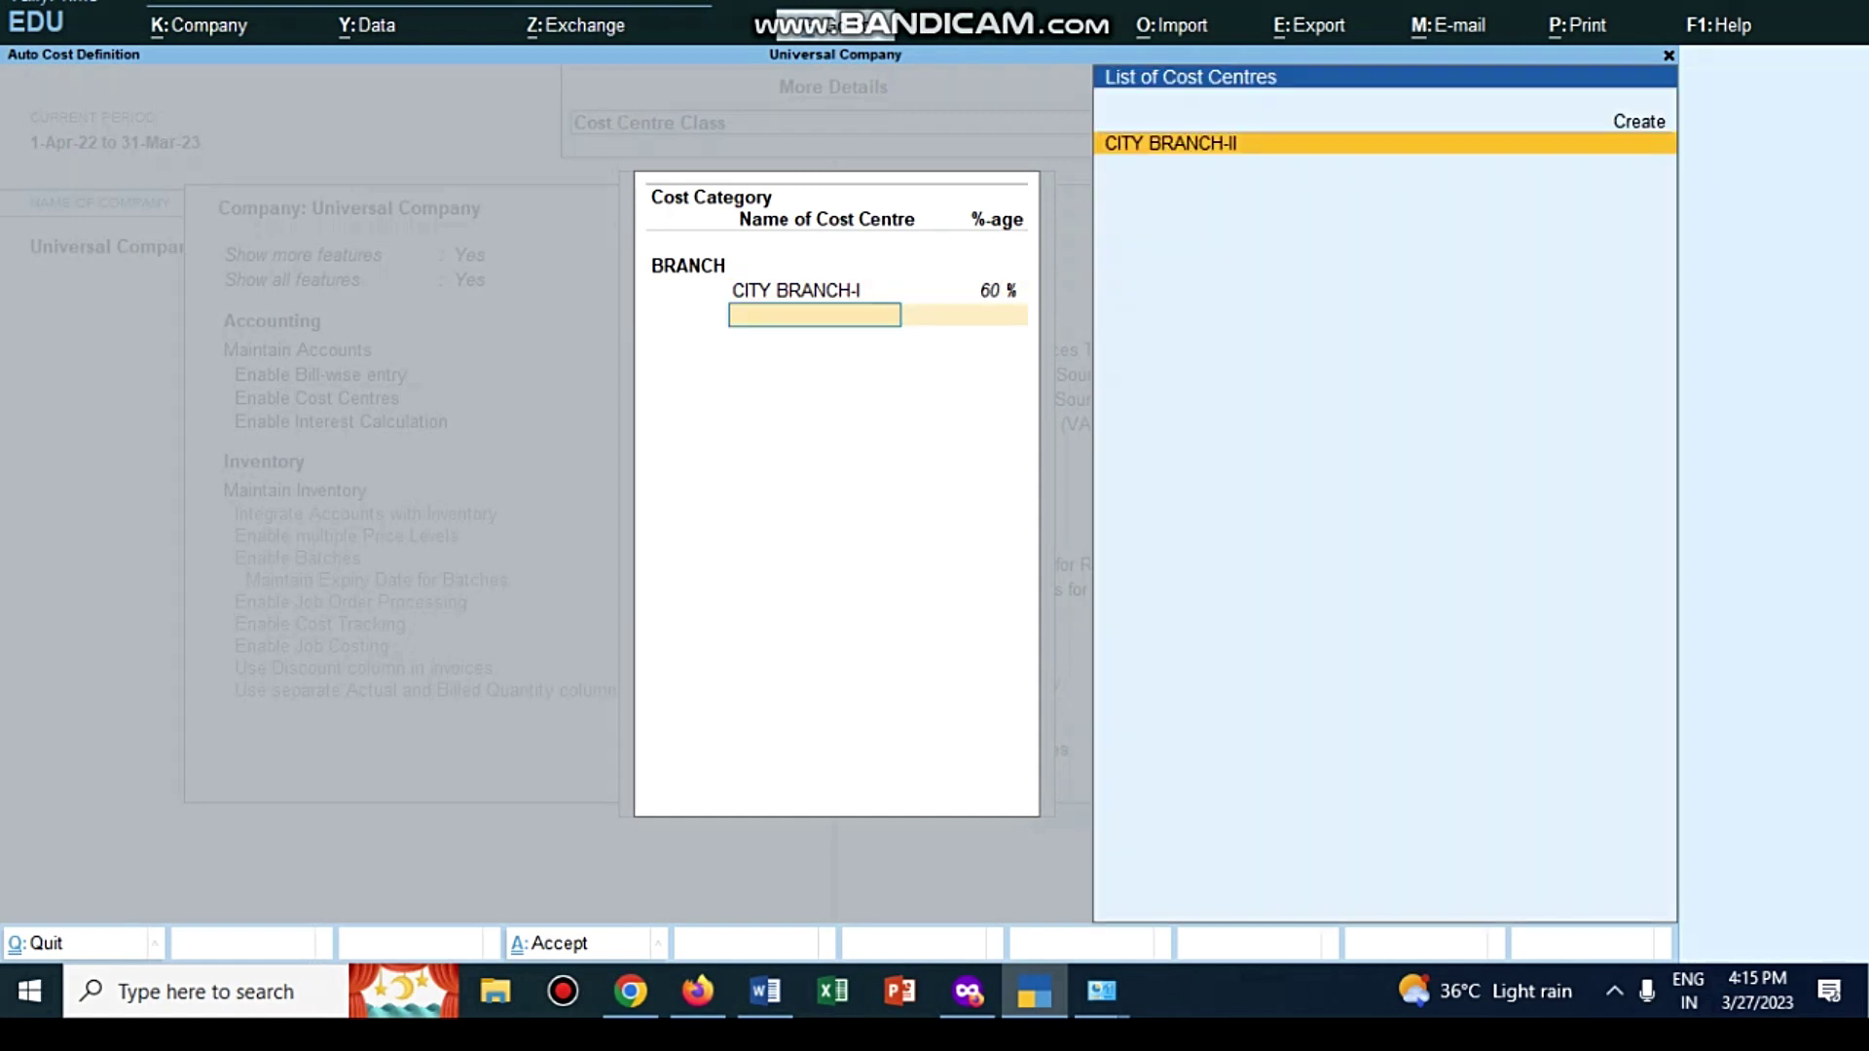
key(Return)
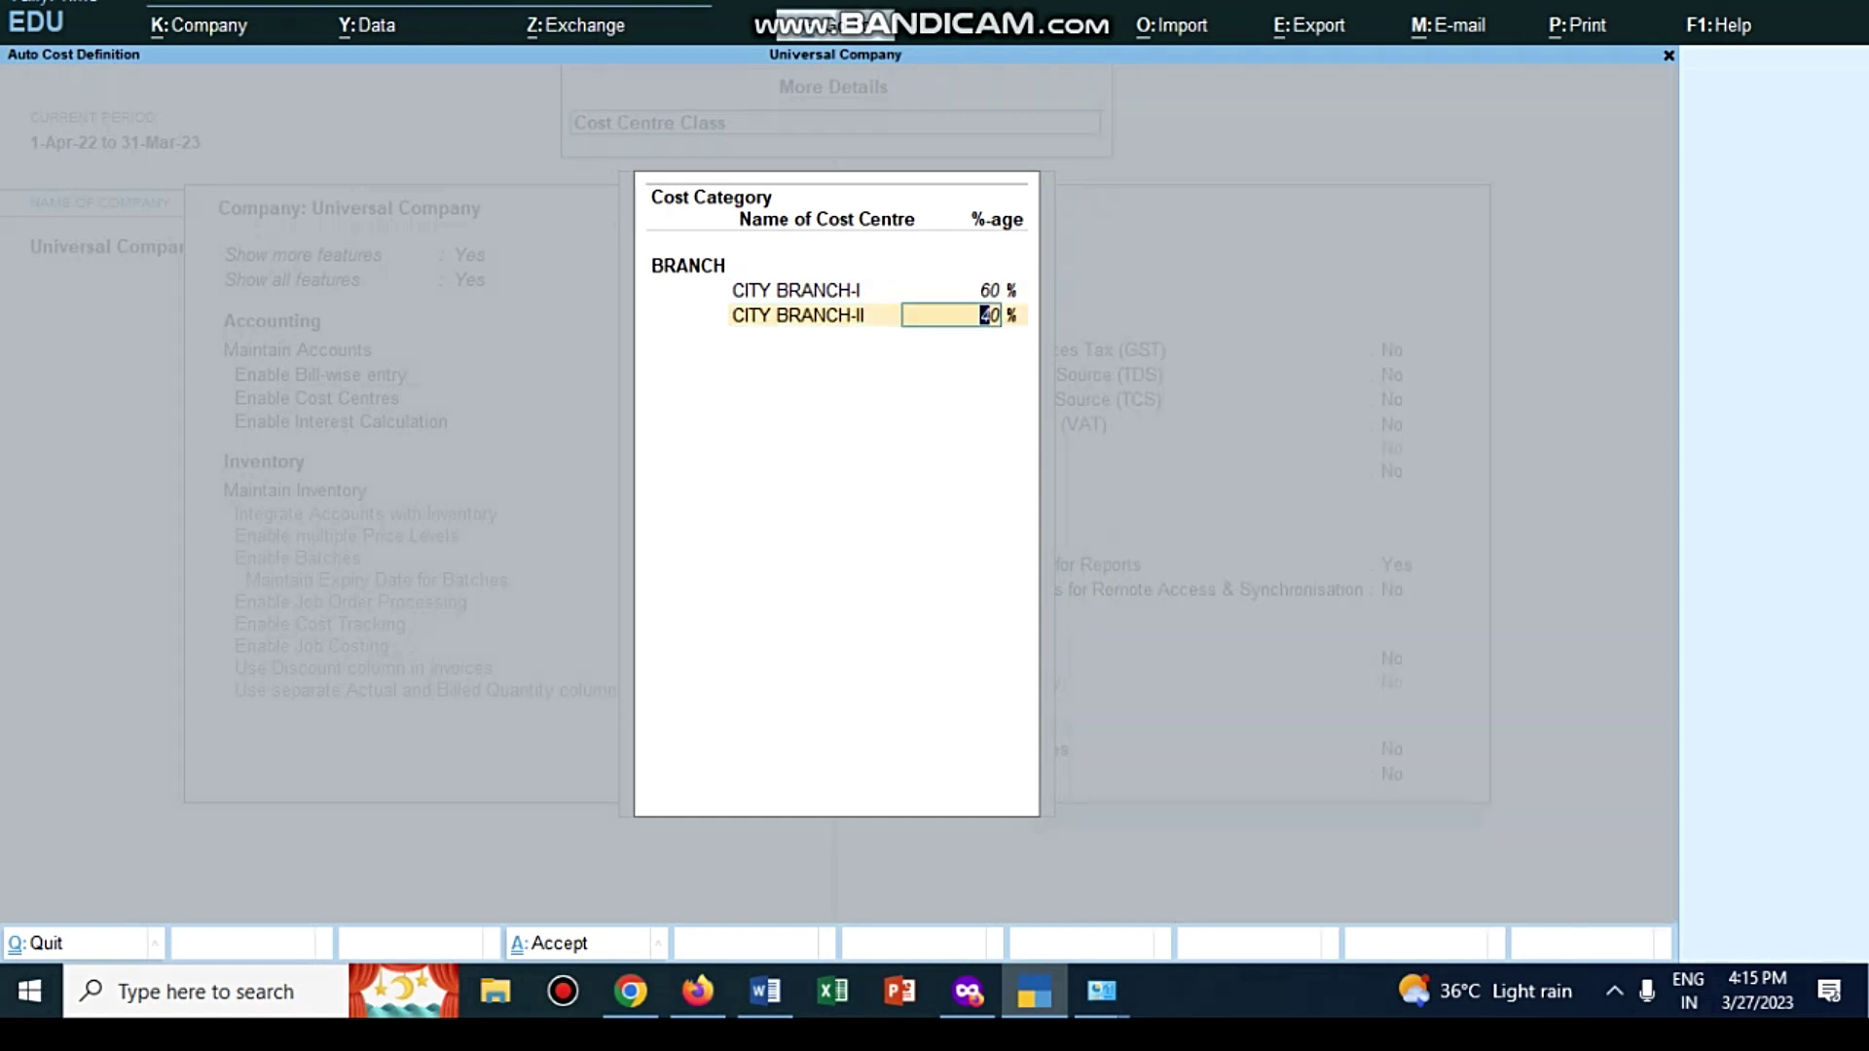
key(alt+Tab)
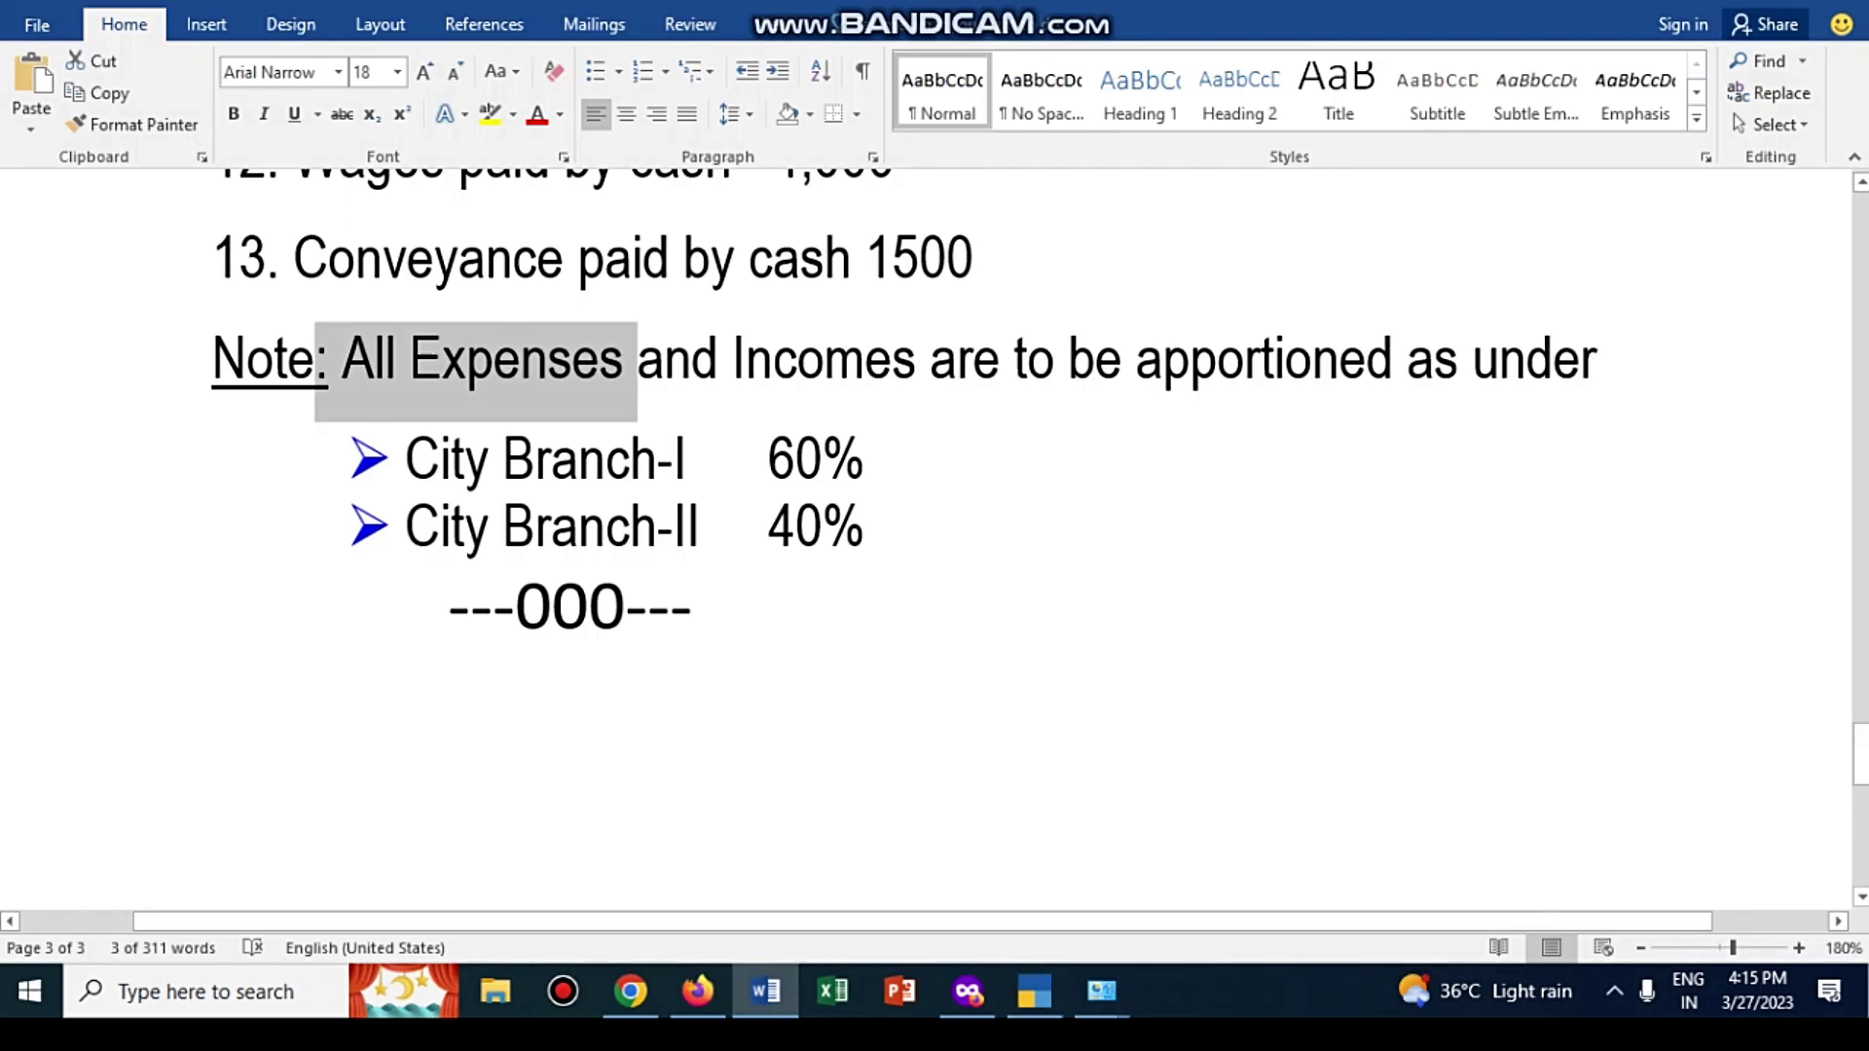
click(1034, 991)
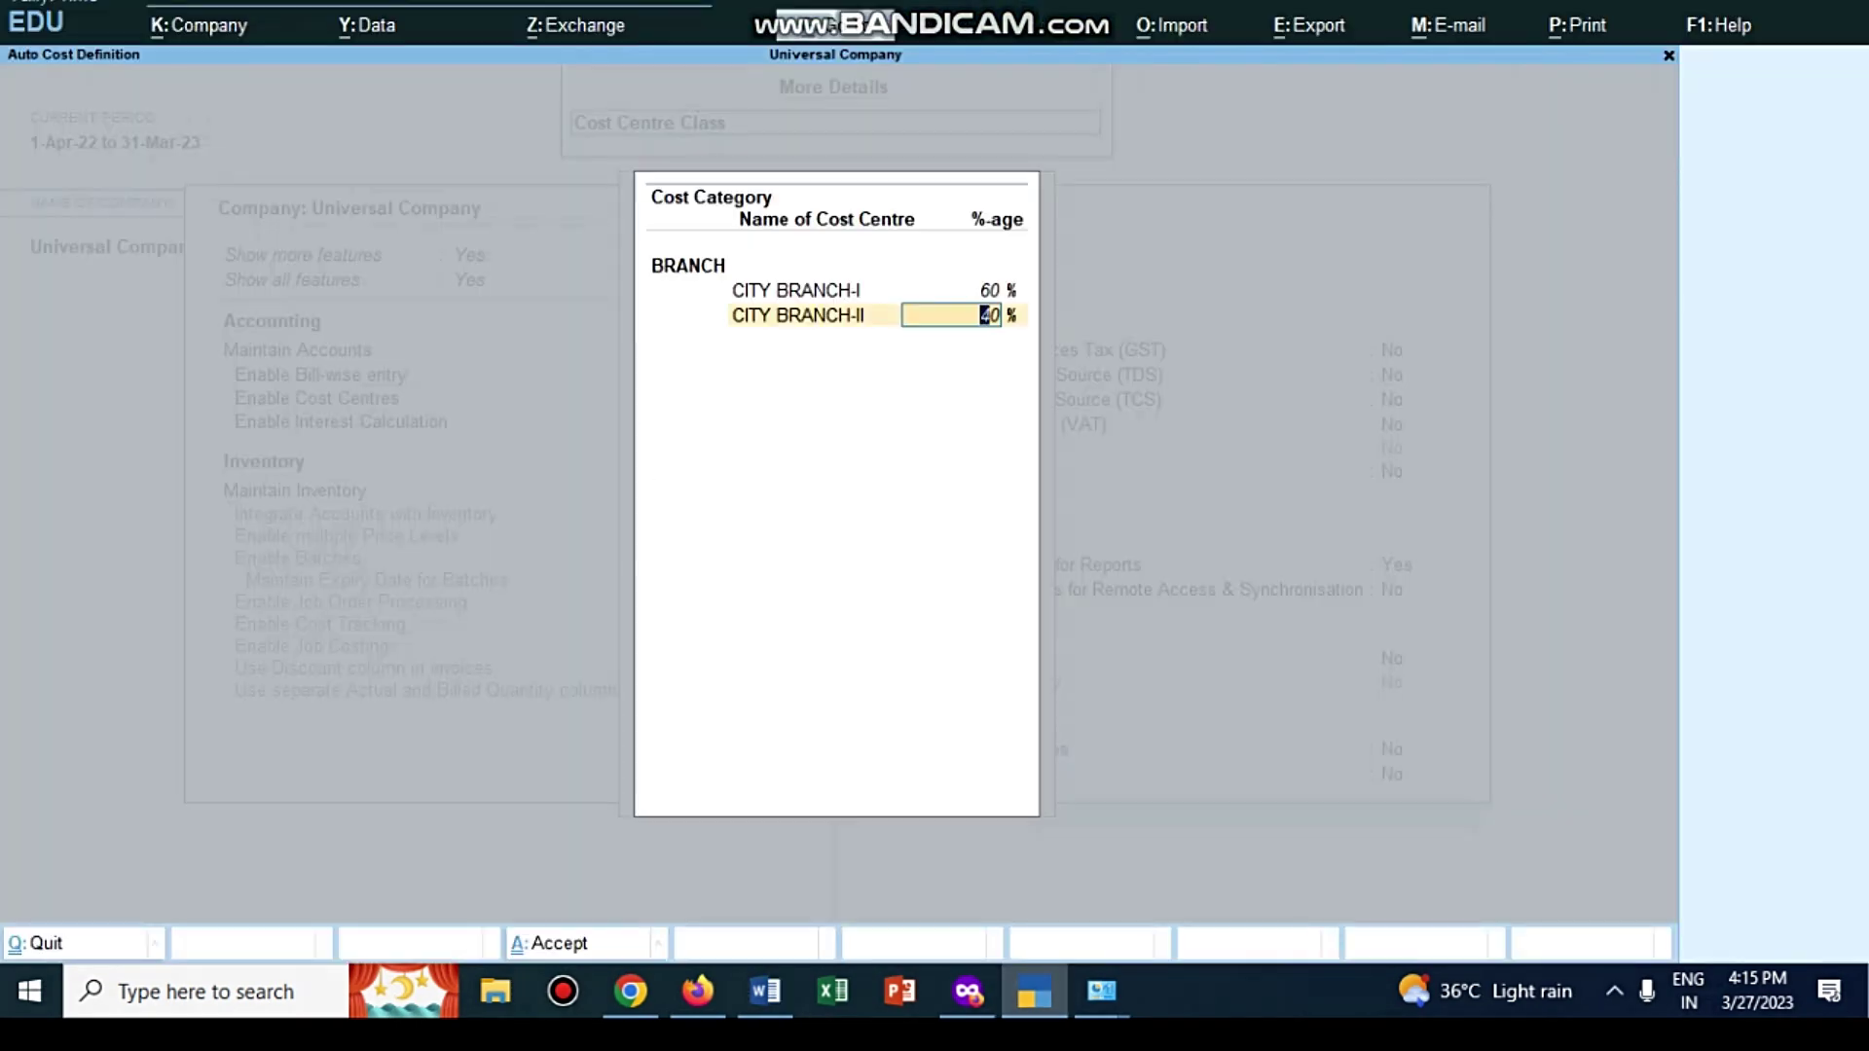
key(Return)
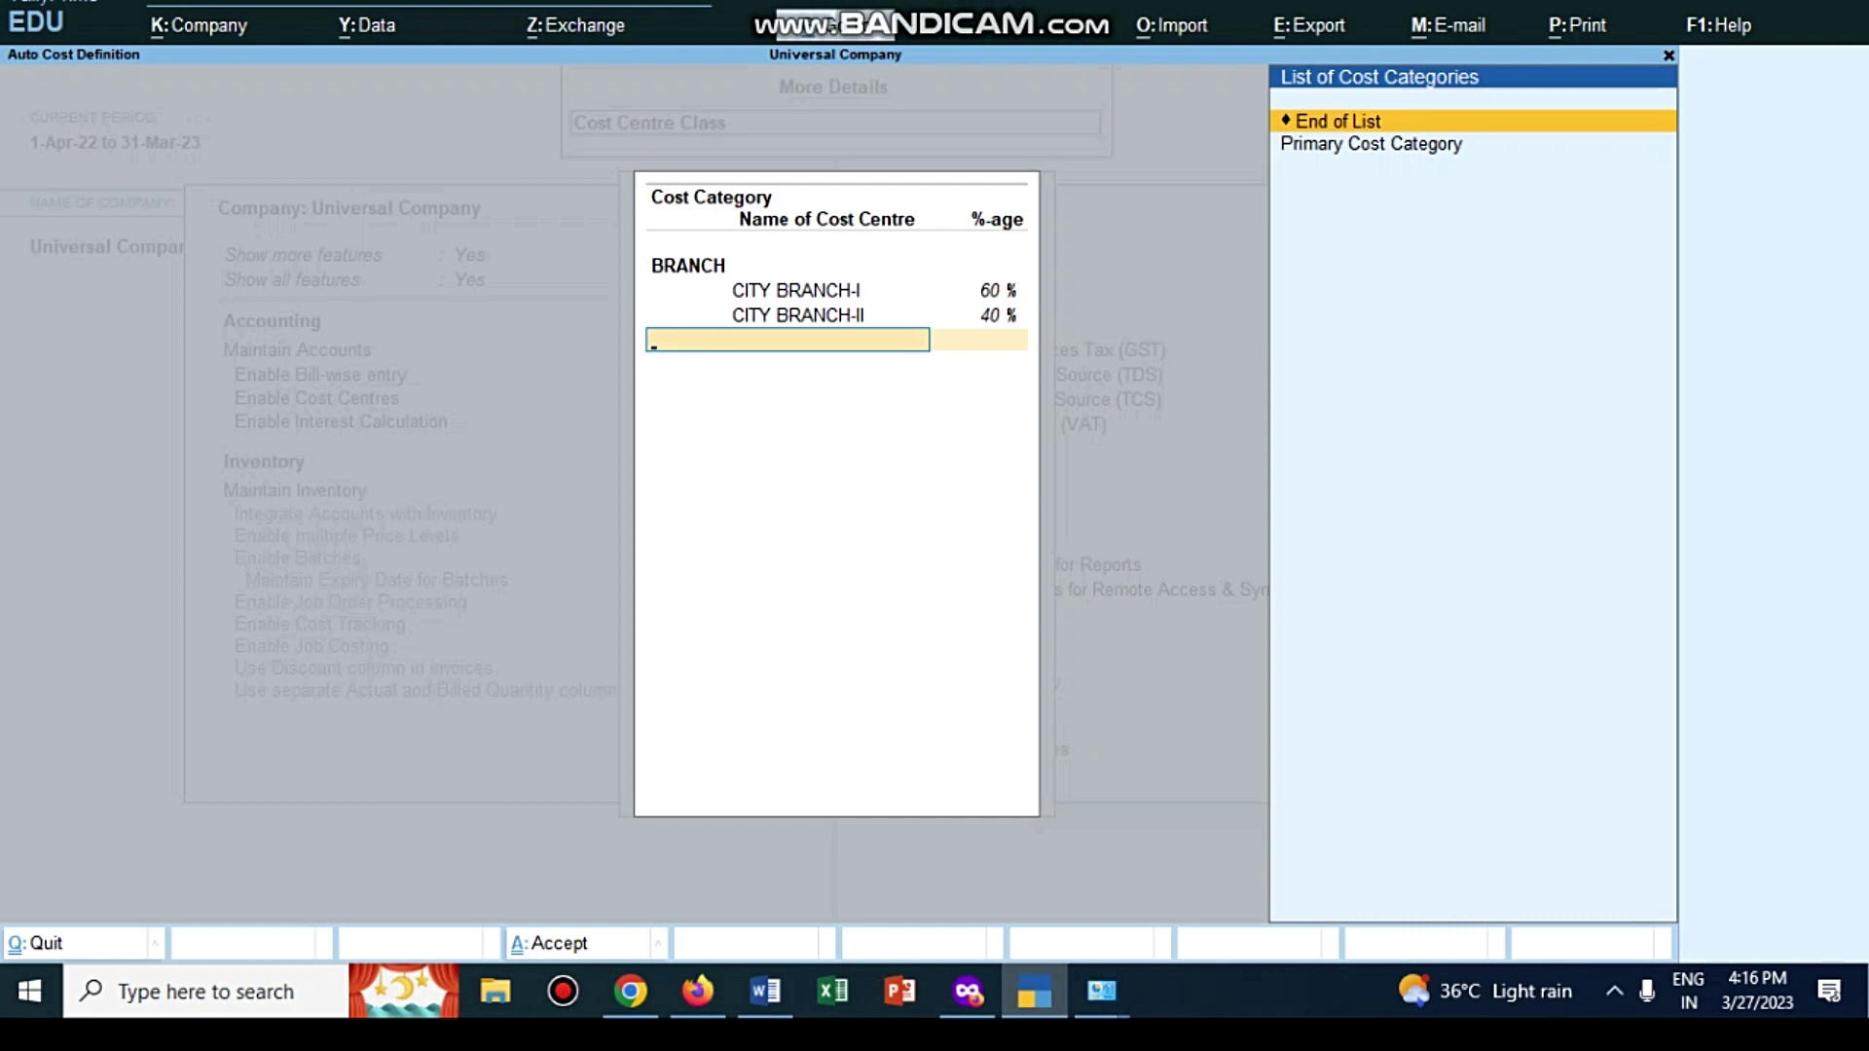
key(Return)
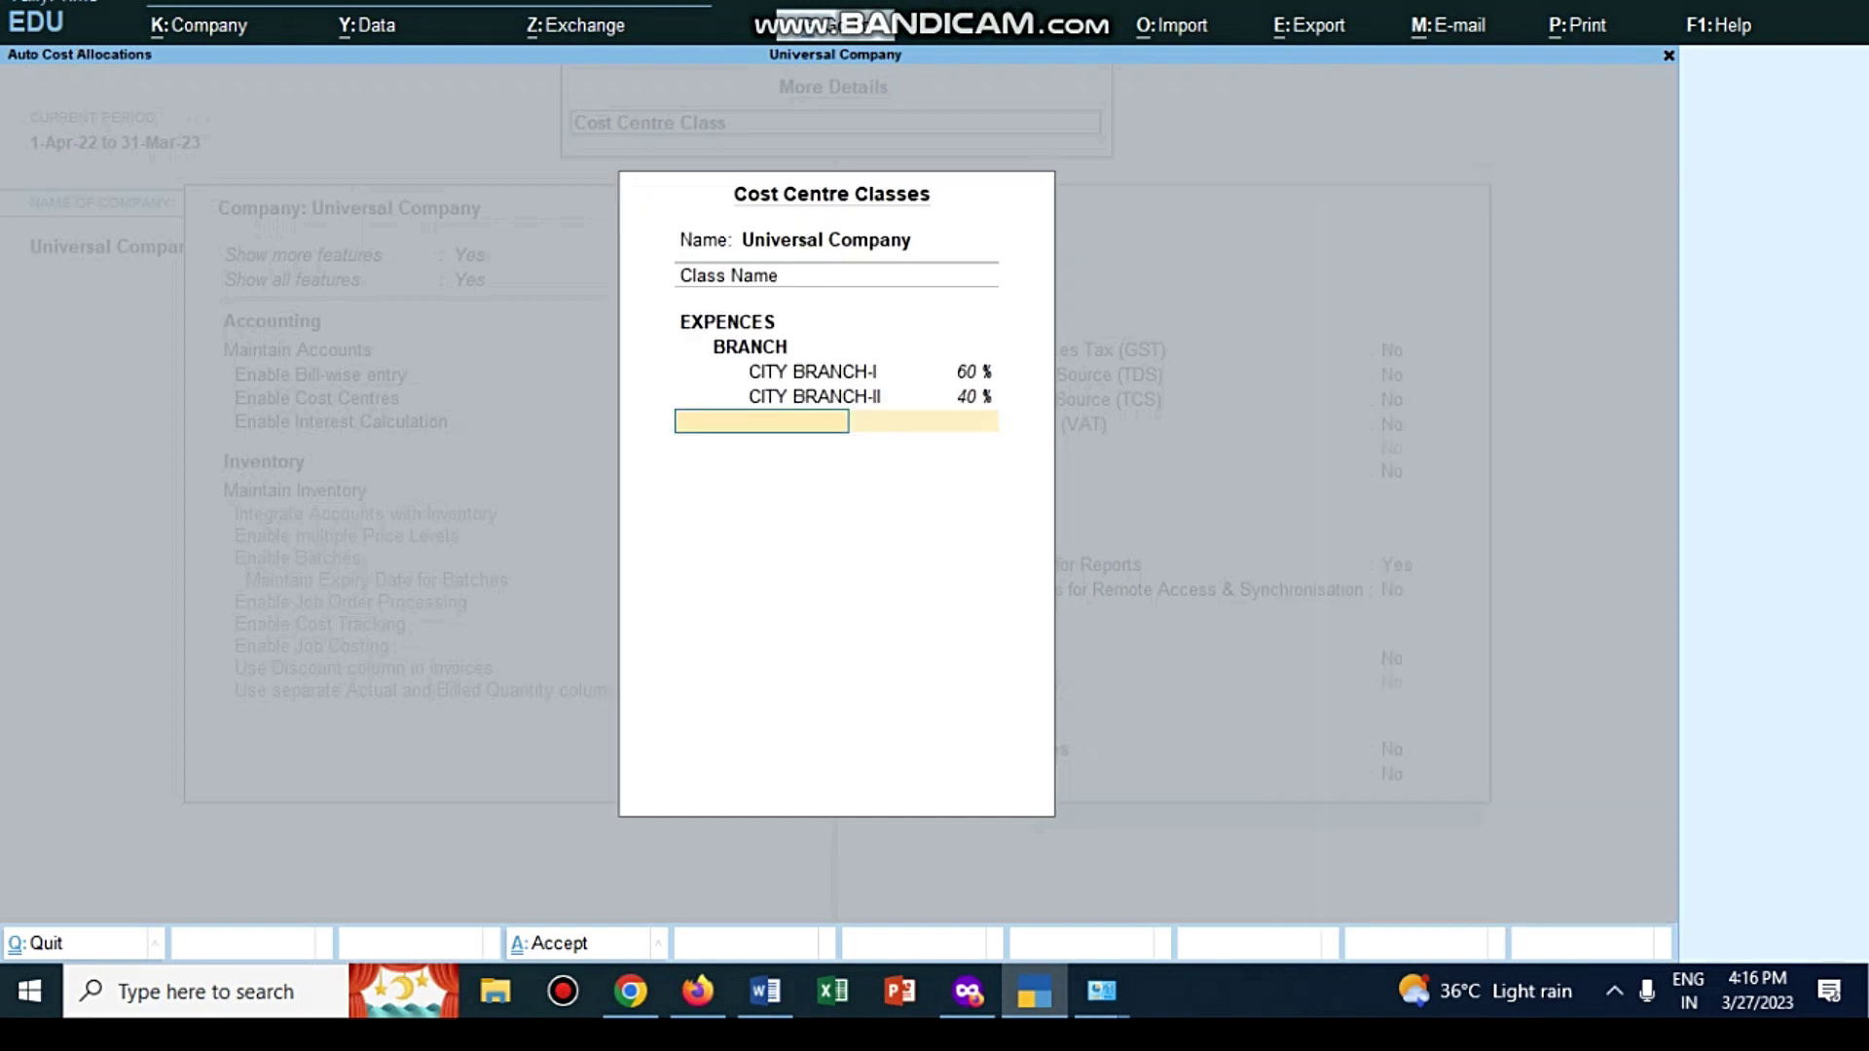
Step: Add the INCOMES class with the same 60/40 BRANCH split and close the classes form
text(INO)
key(BackSpace)
text(COMES)
key(Return)
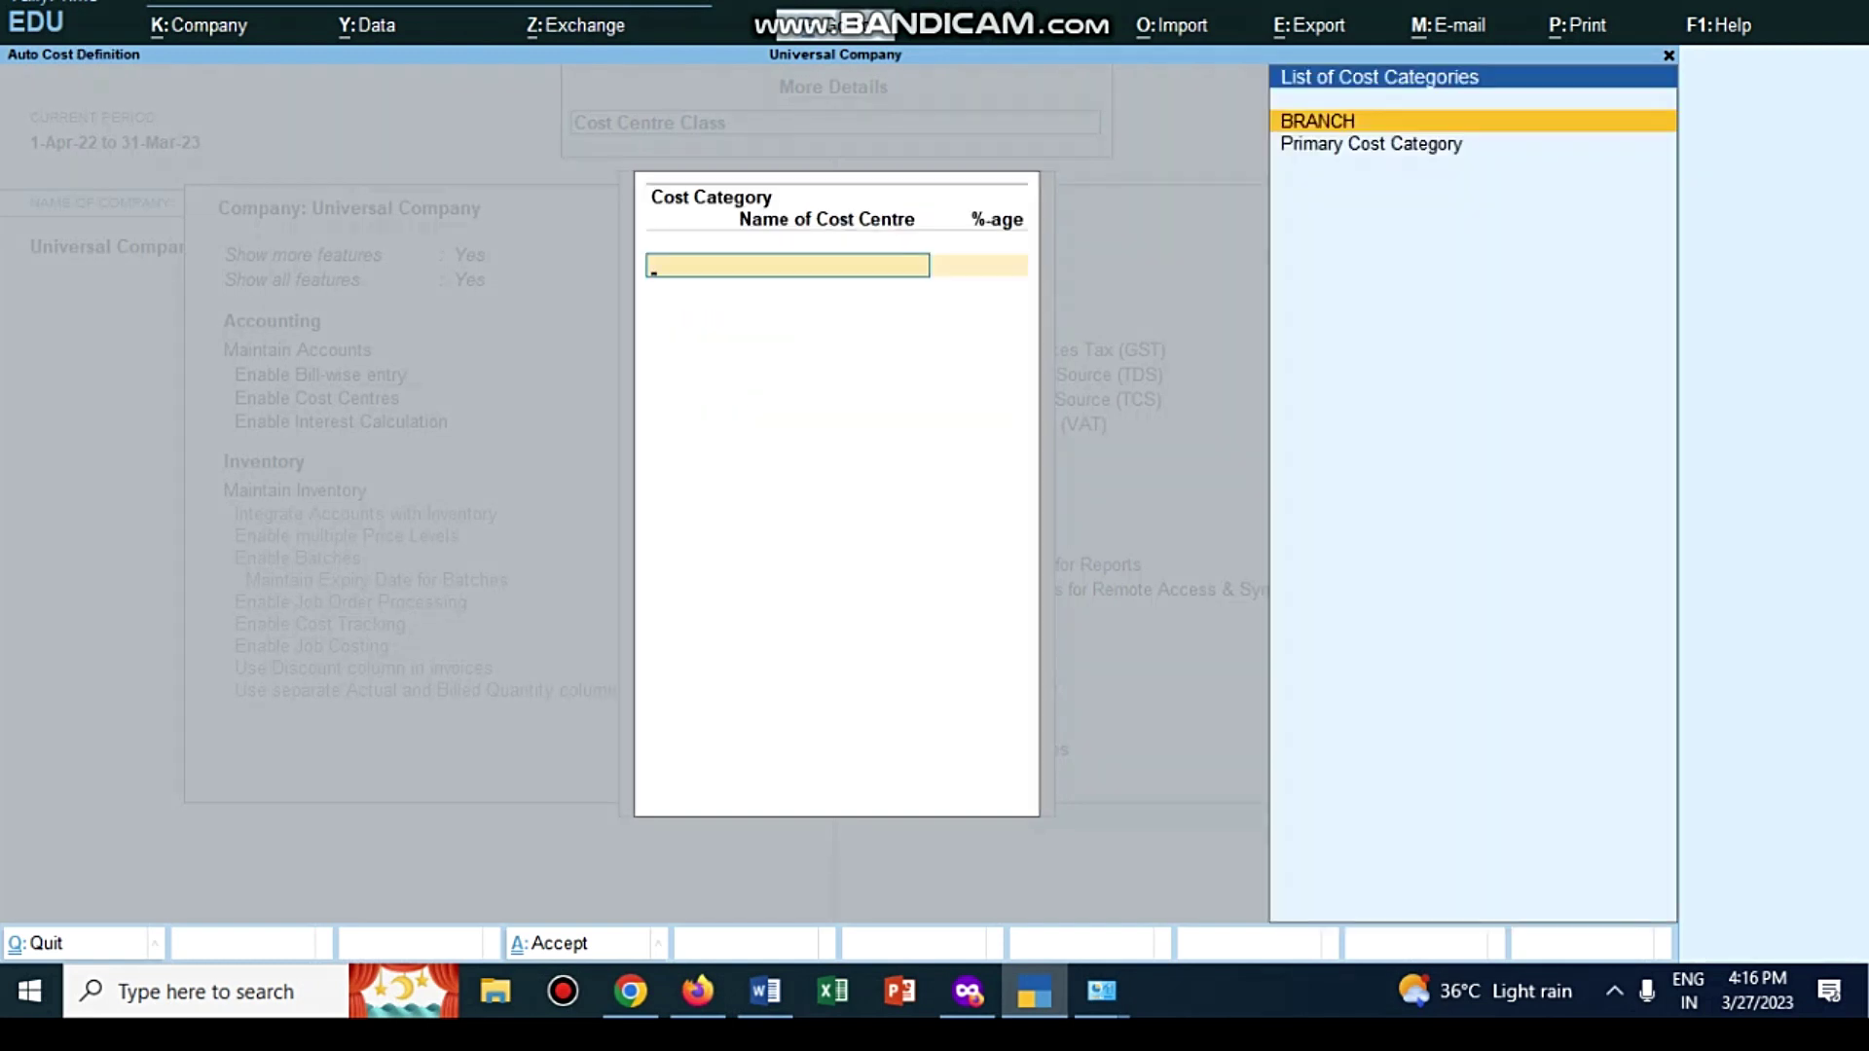
key(Return)
key(Return)
text(60)
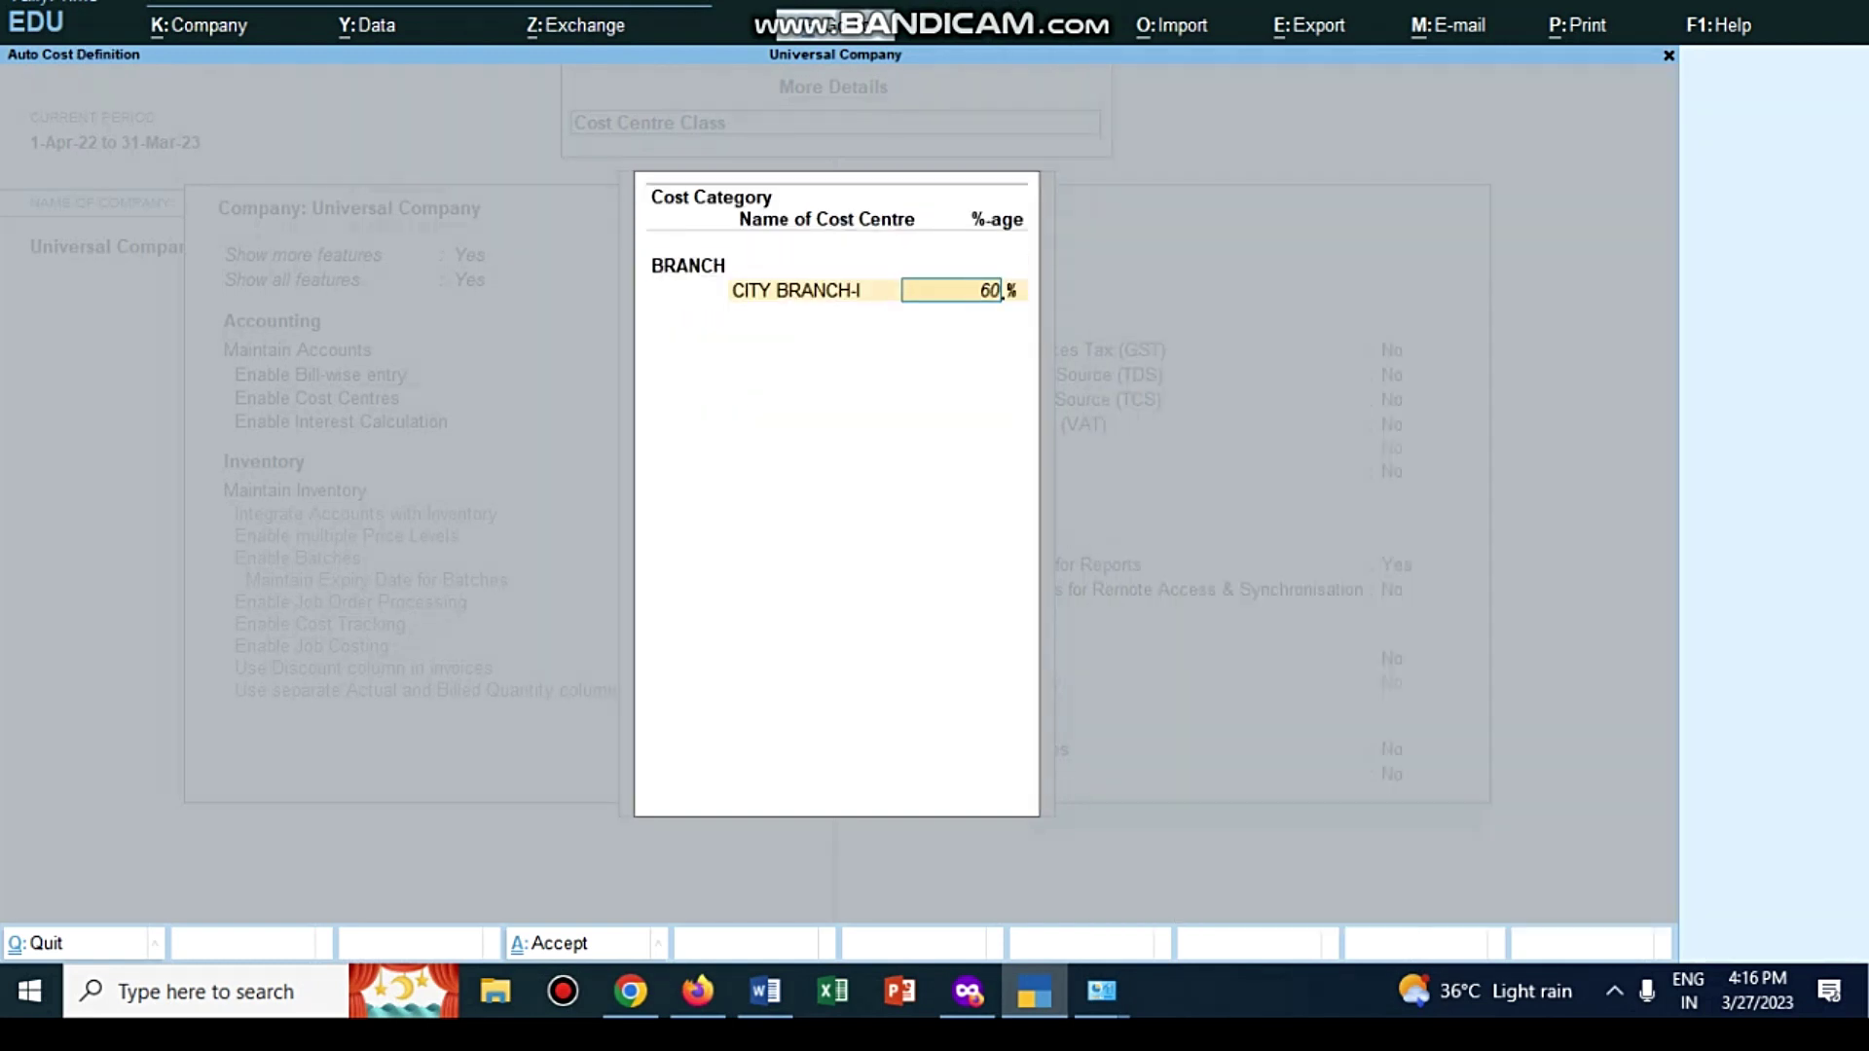
key(Return)
key(Return)
key(Return)
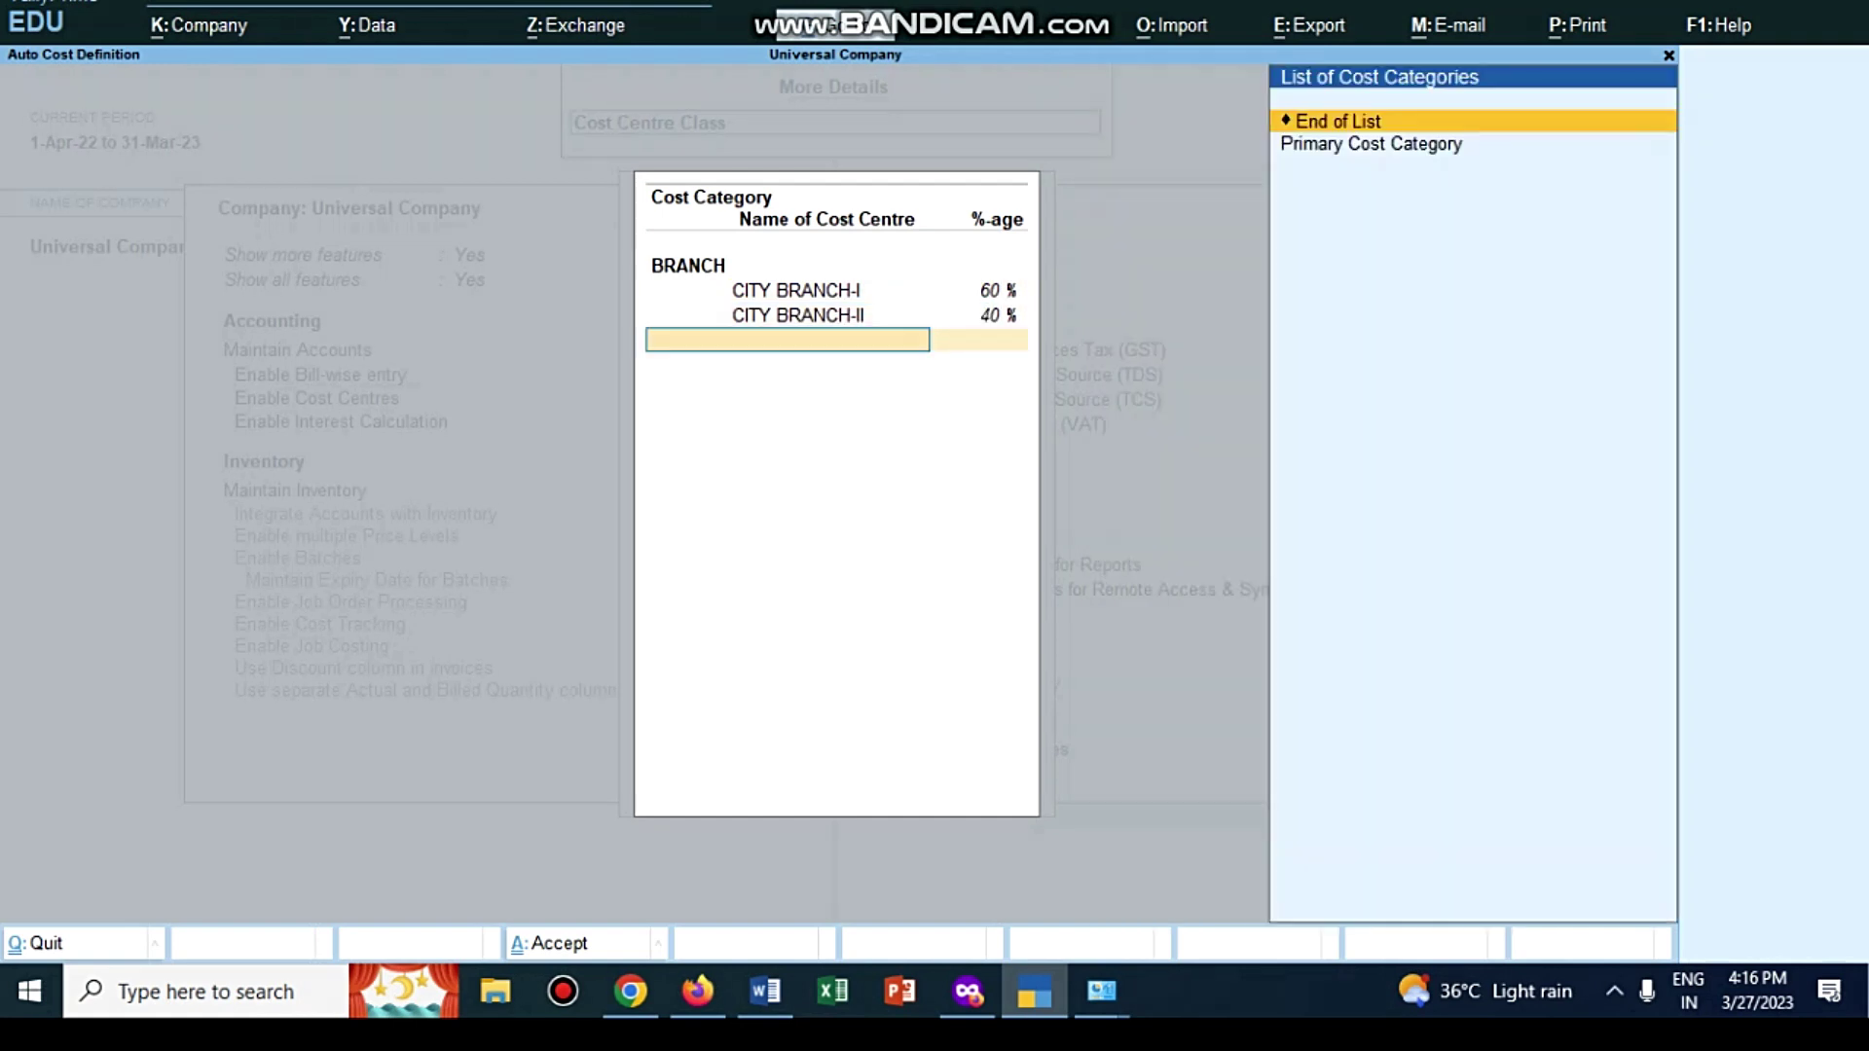
key(Return)
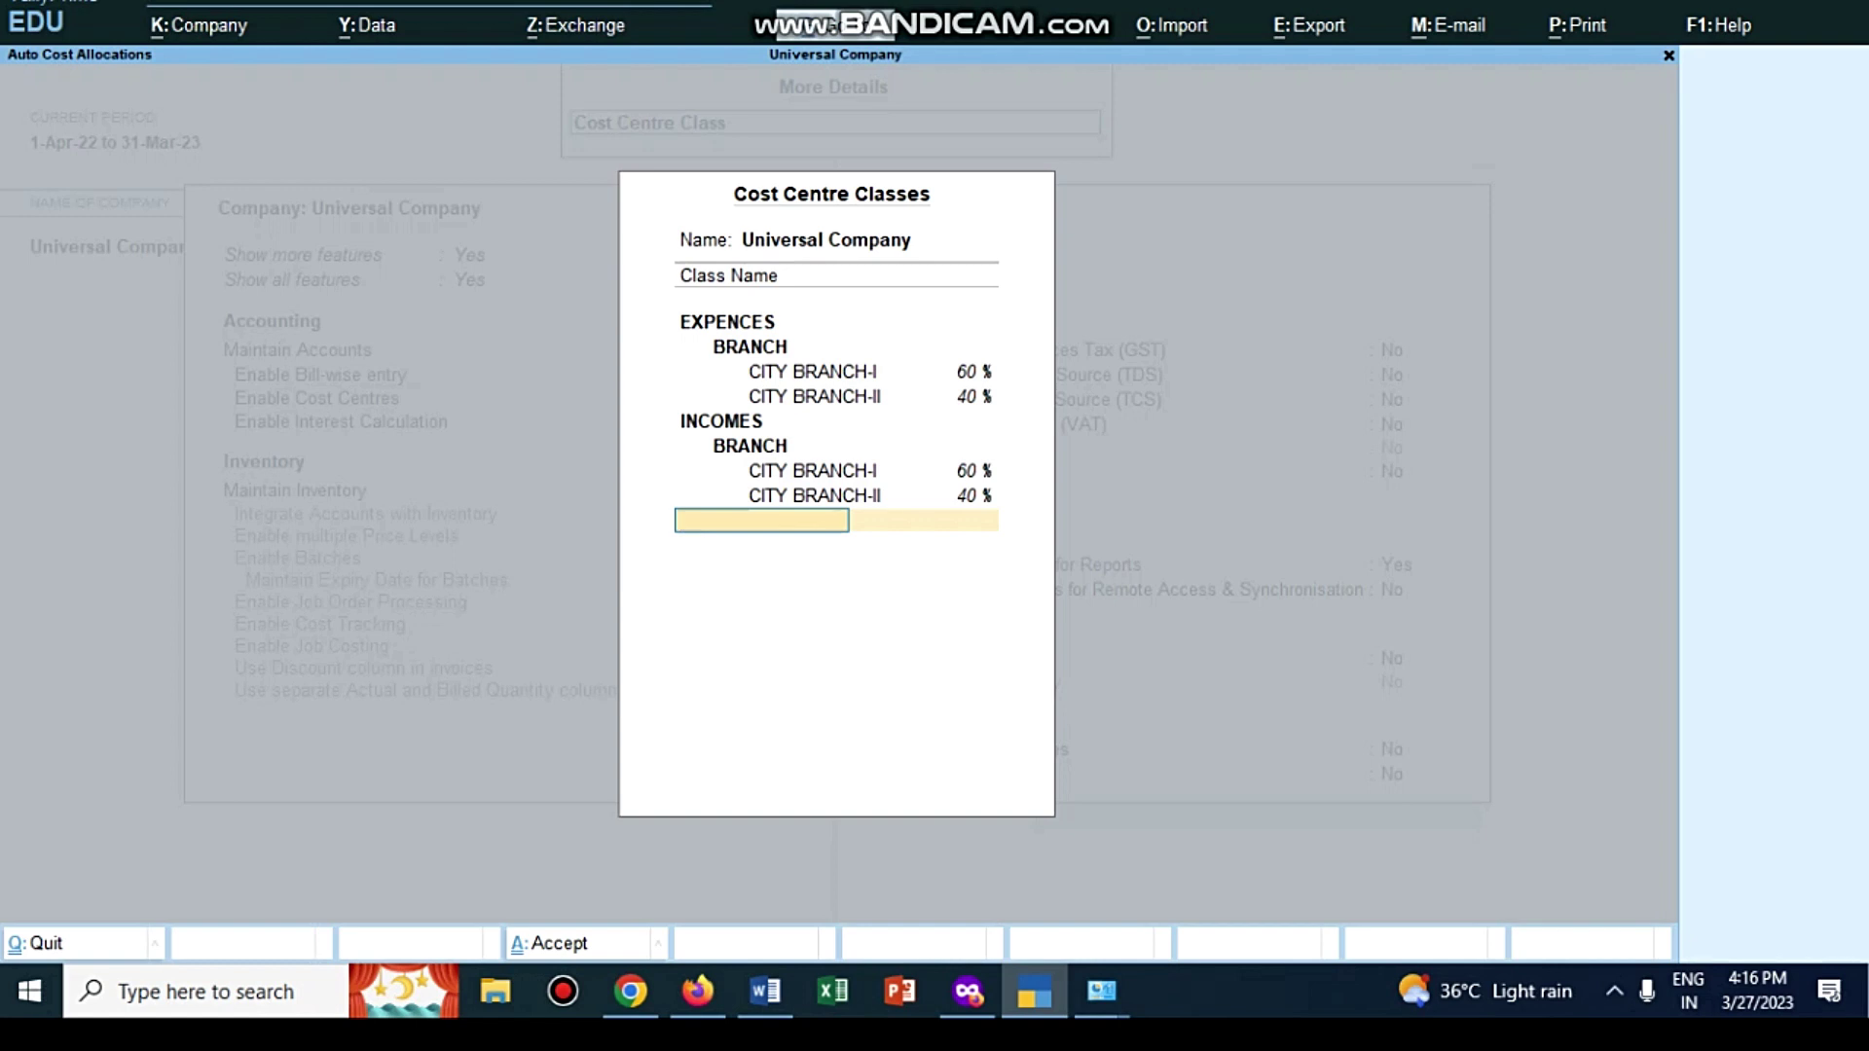
key(Return)
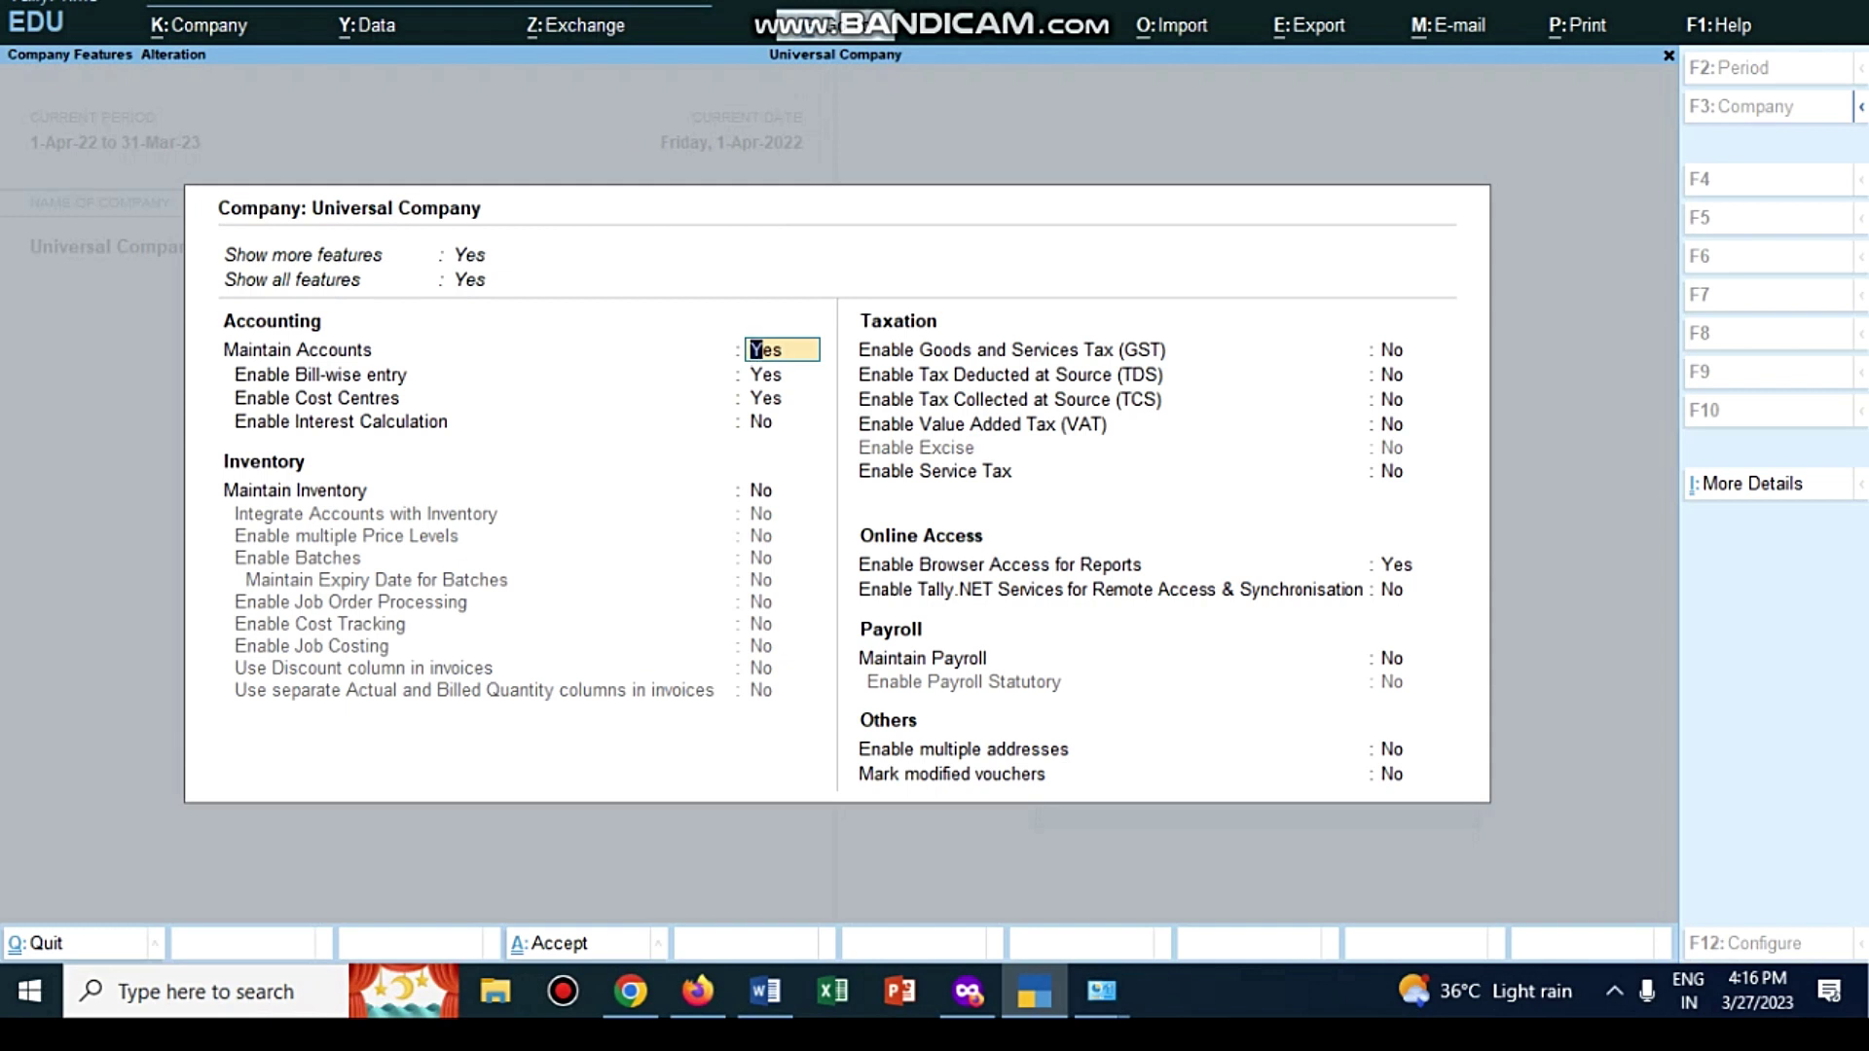
Step: Accept the company feature settings and switch back to TallyPrime's Gateway of Tally
key(alt)
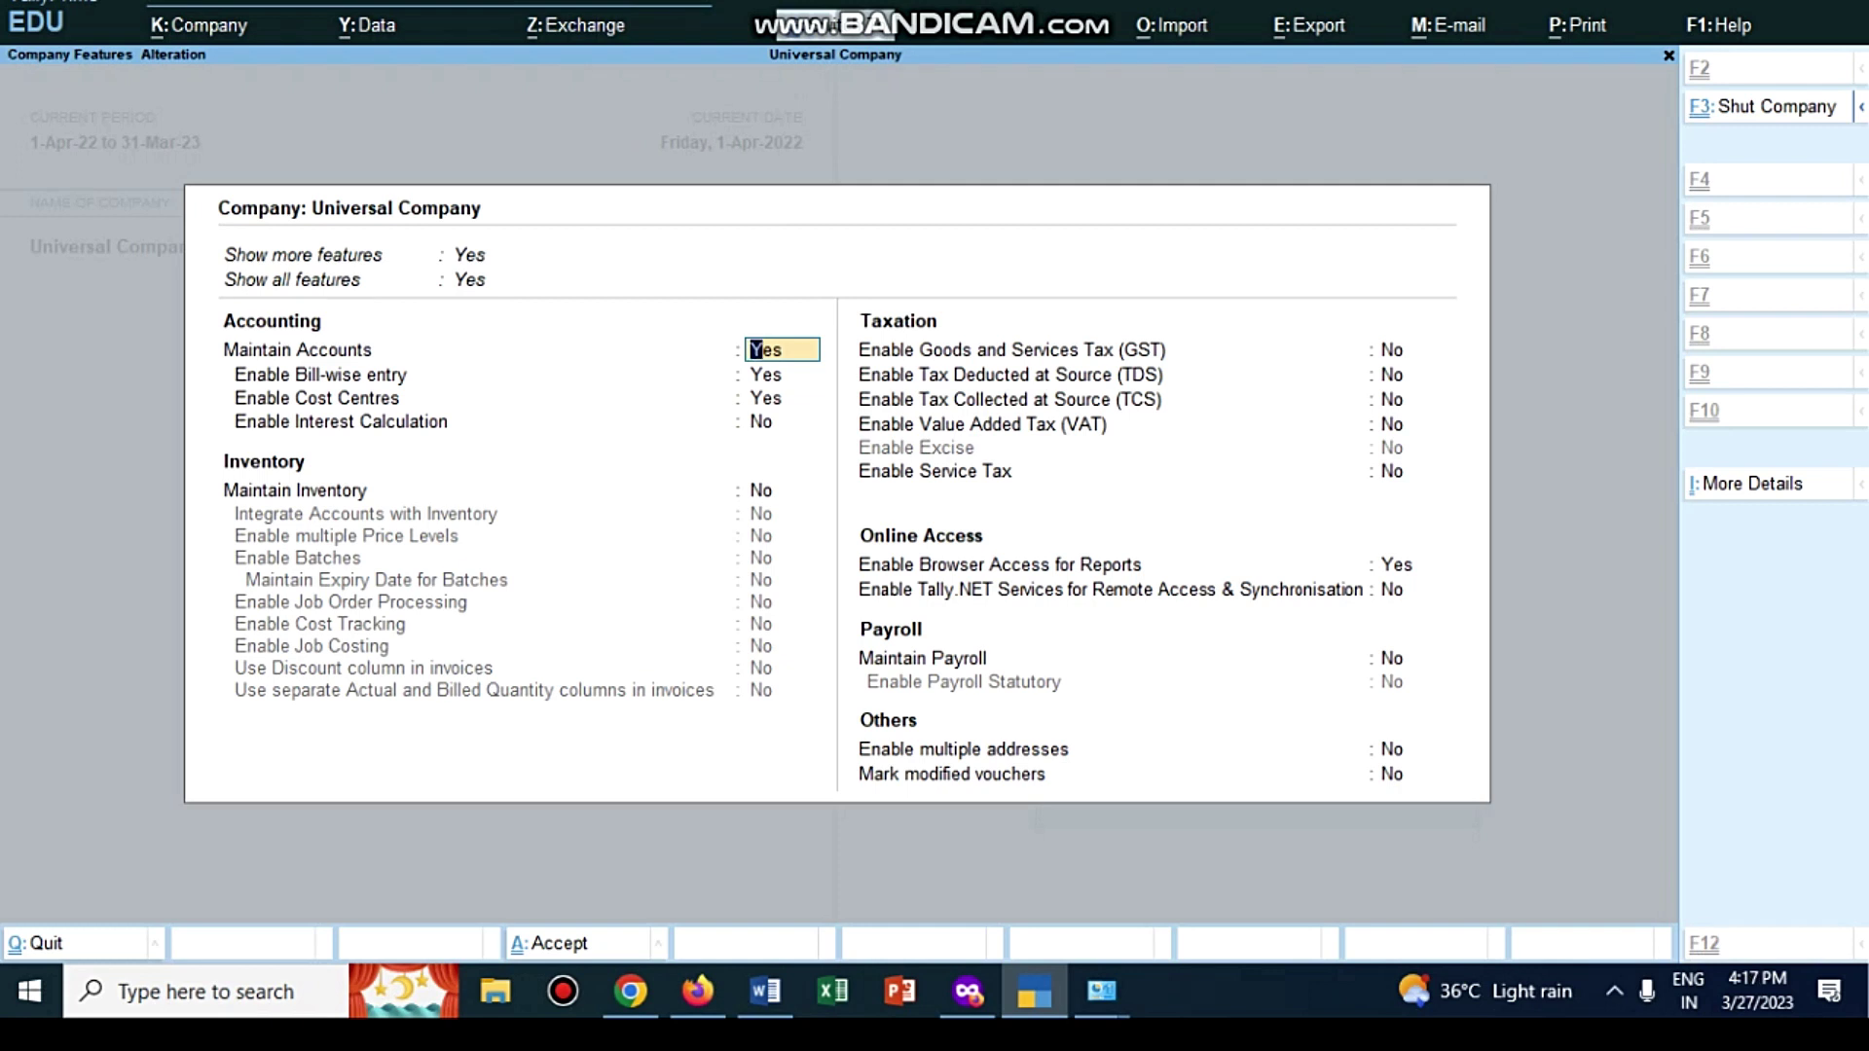
key(Escape)
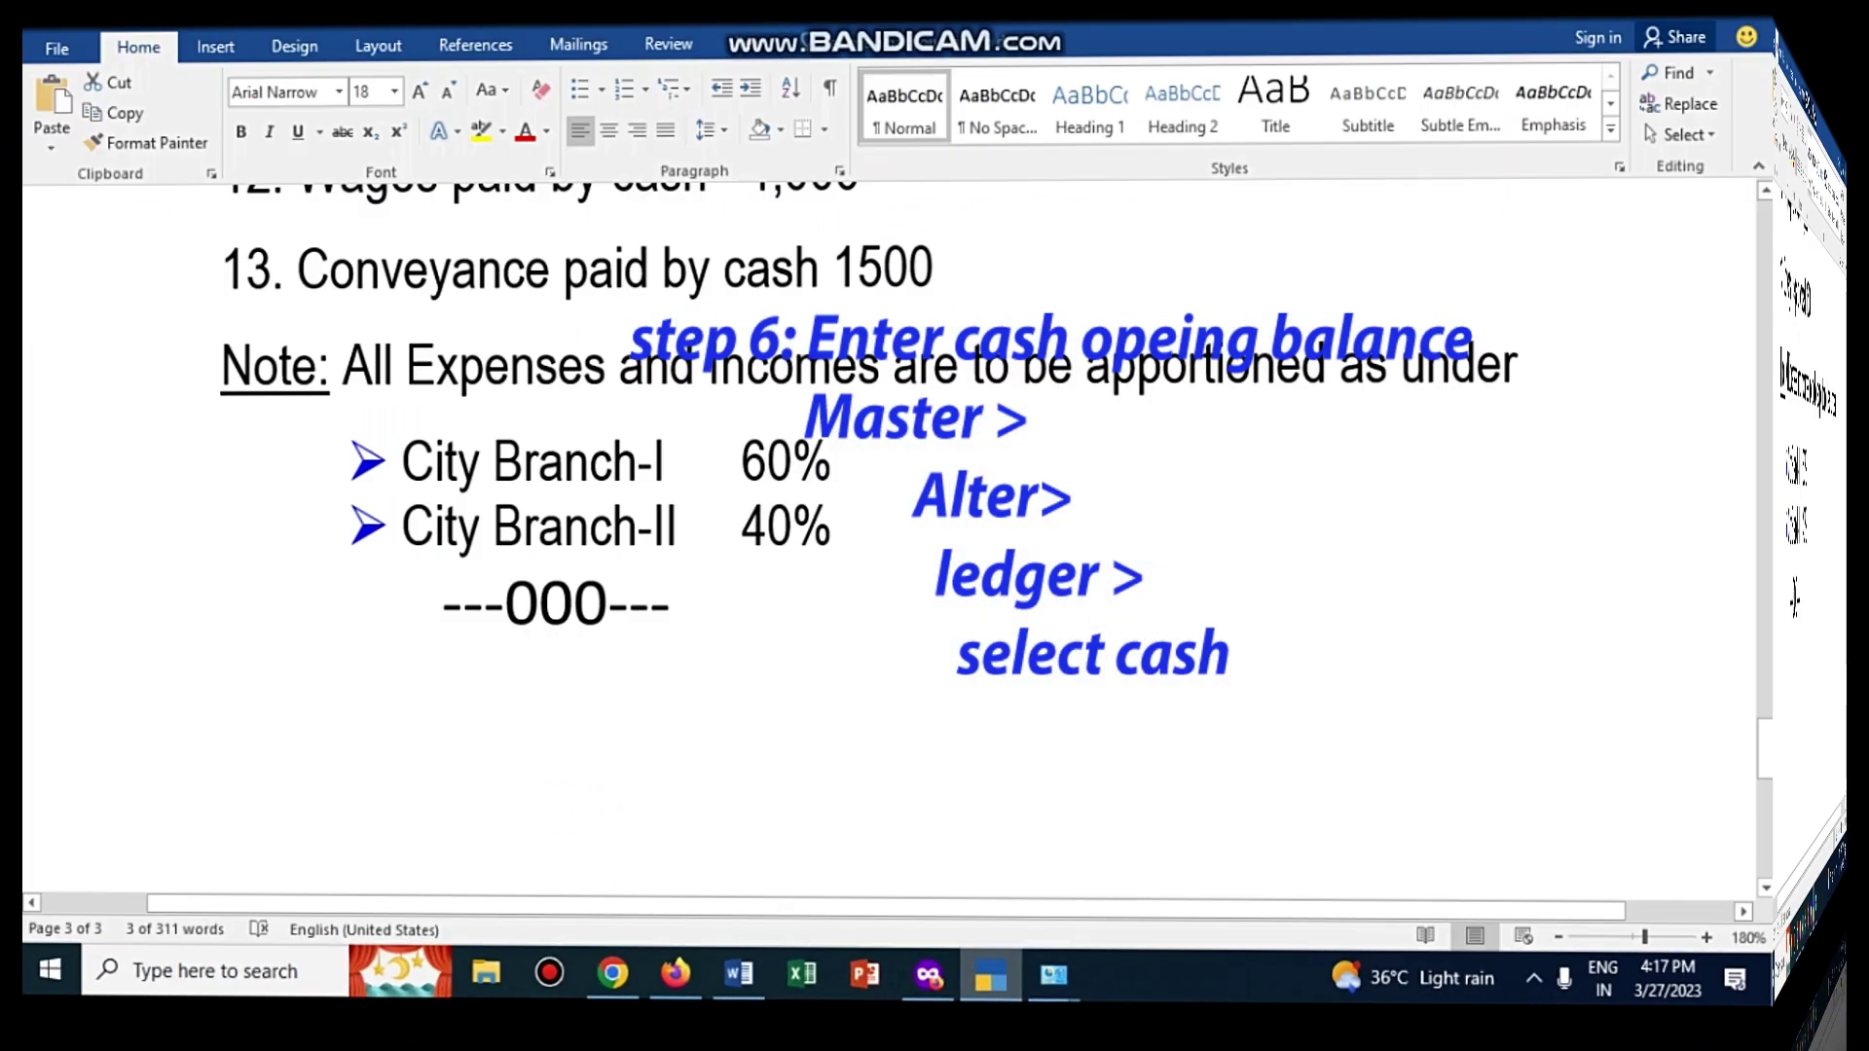
scroll(934, 536, up, 12)
scroll(935, 535, up, 10)
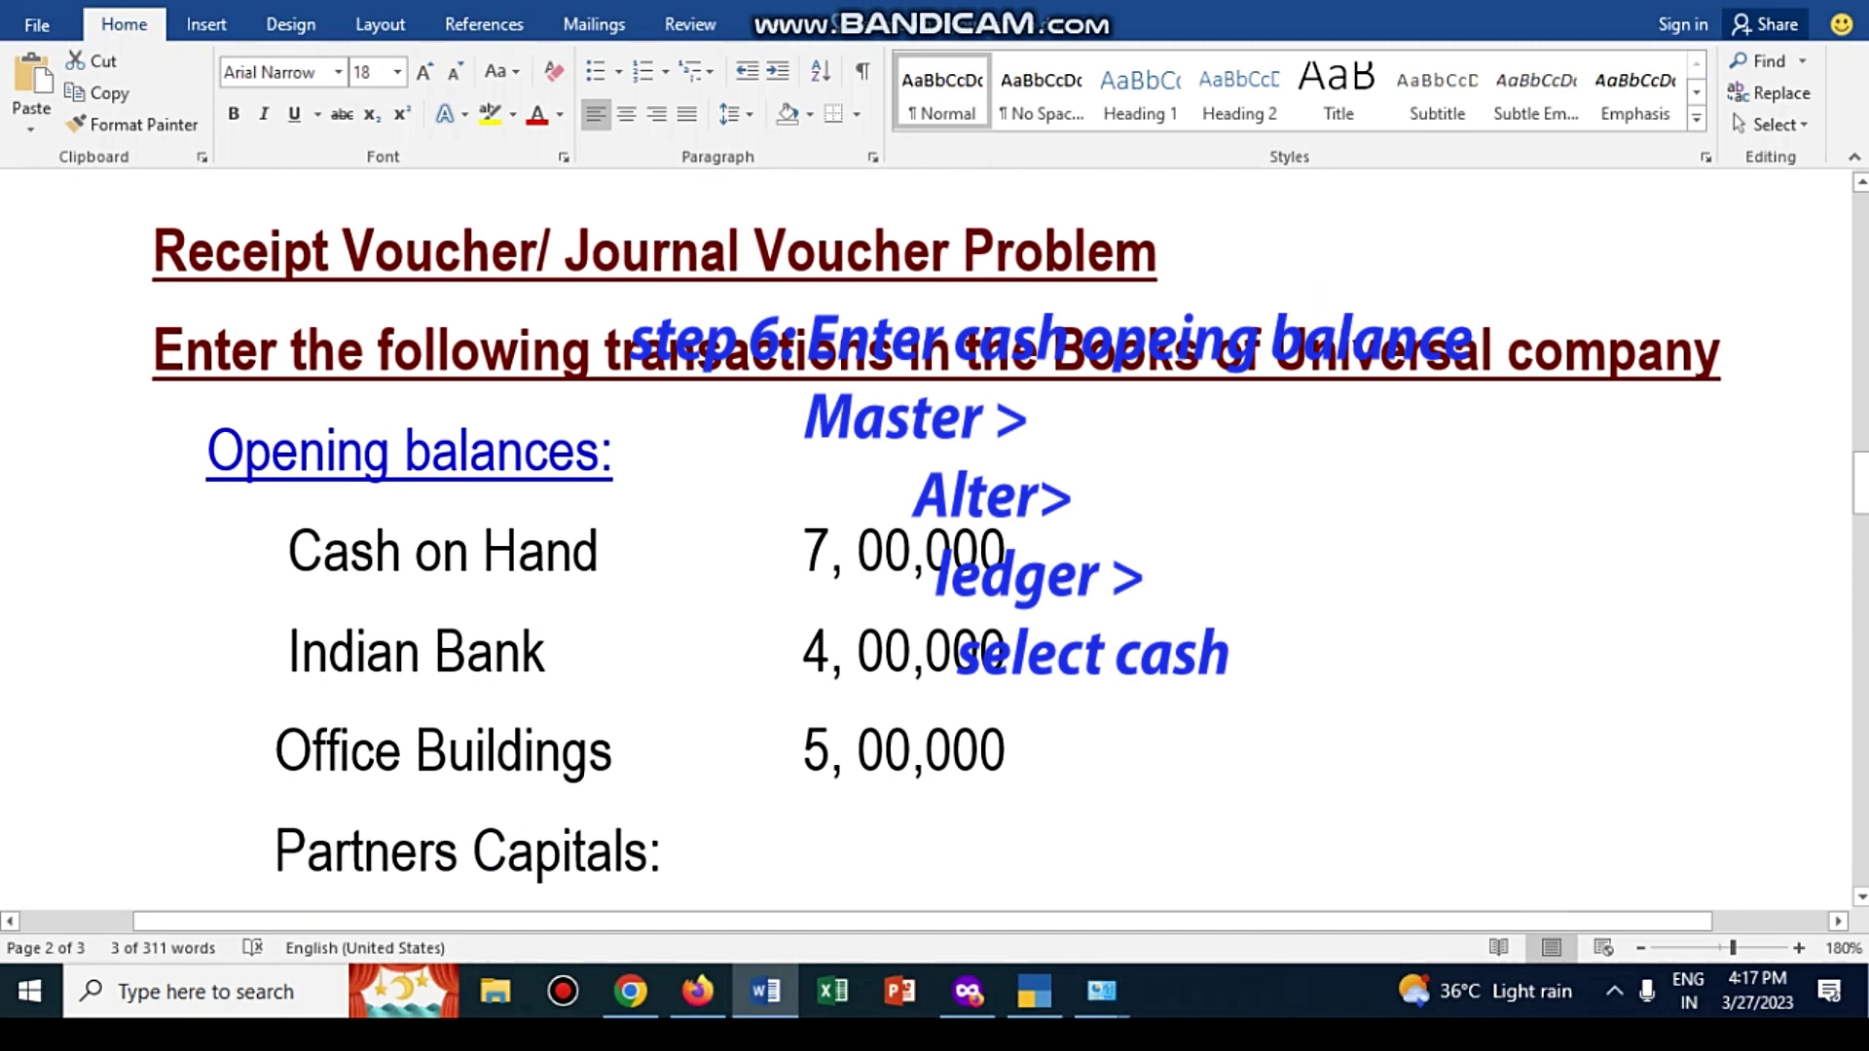
click(1035, 991)
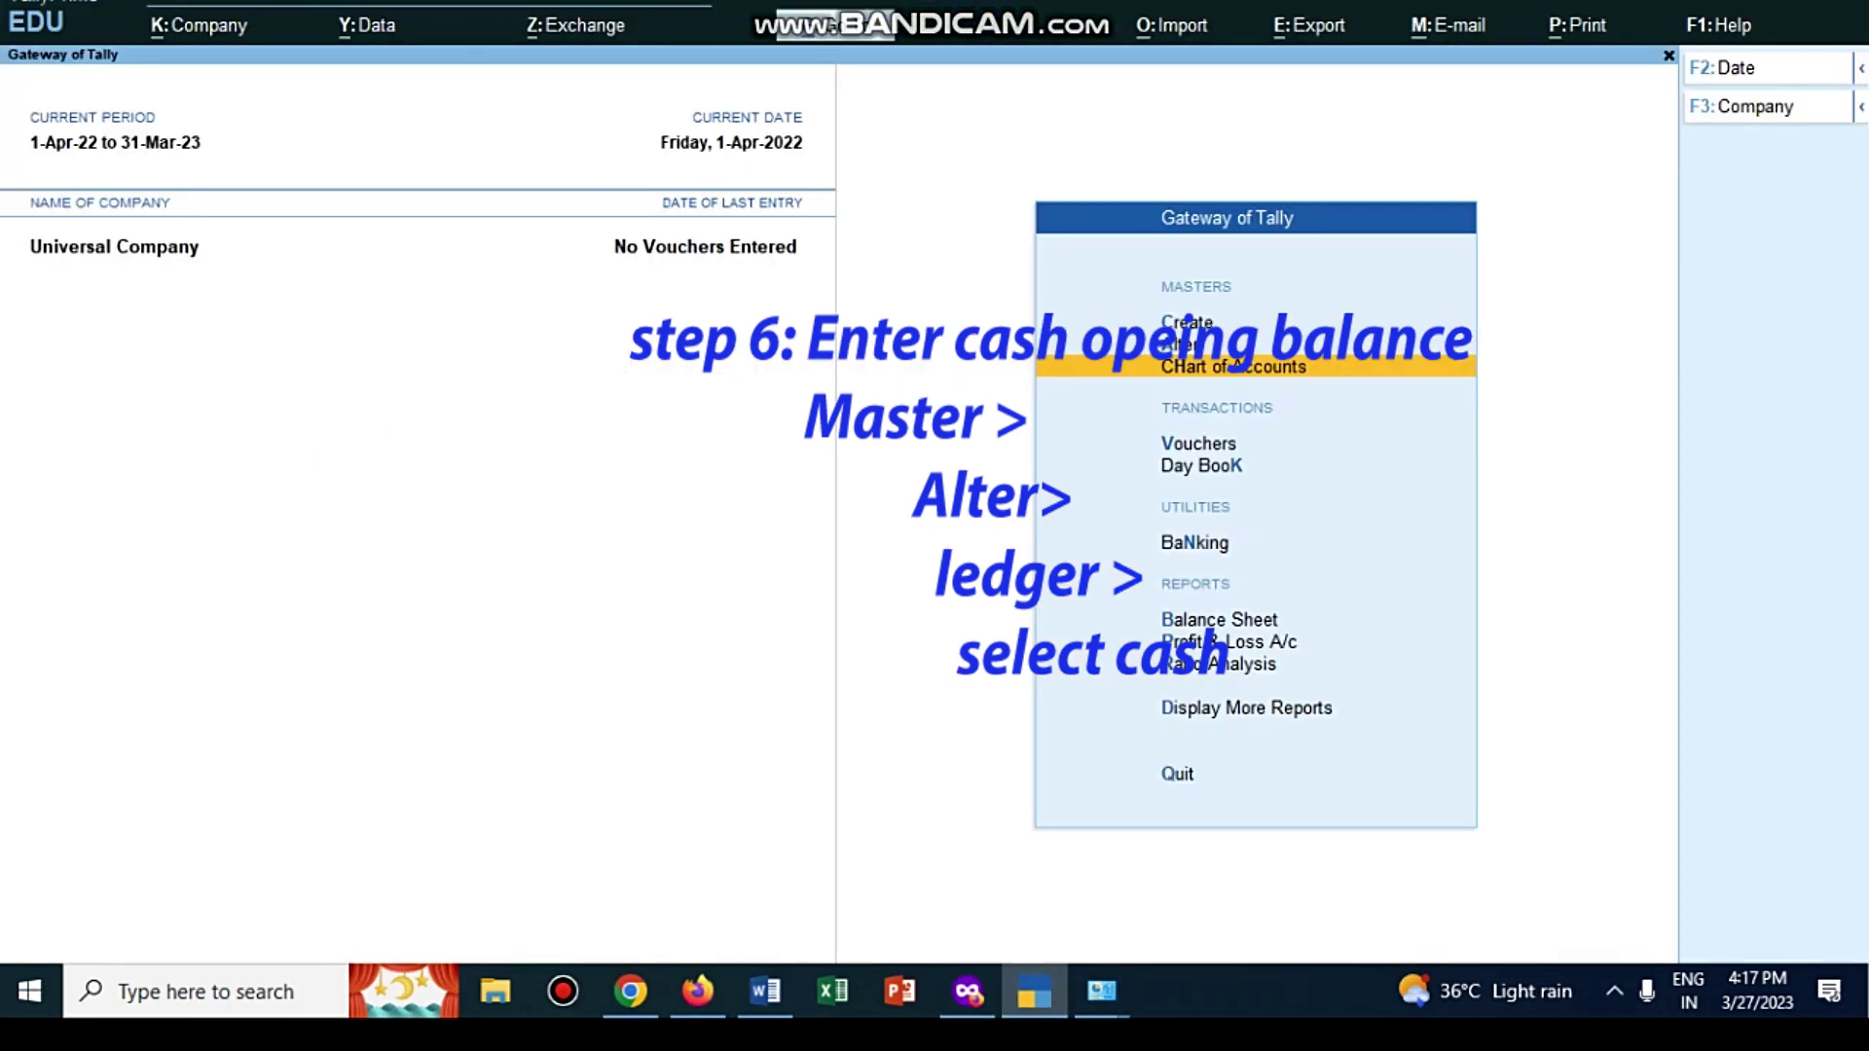
Step: Open the Cash ledger for alteration from the Alter ledger list
key(c)
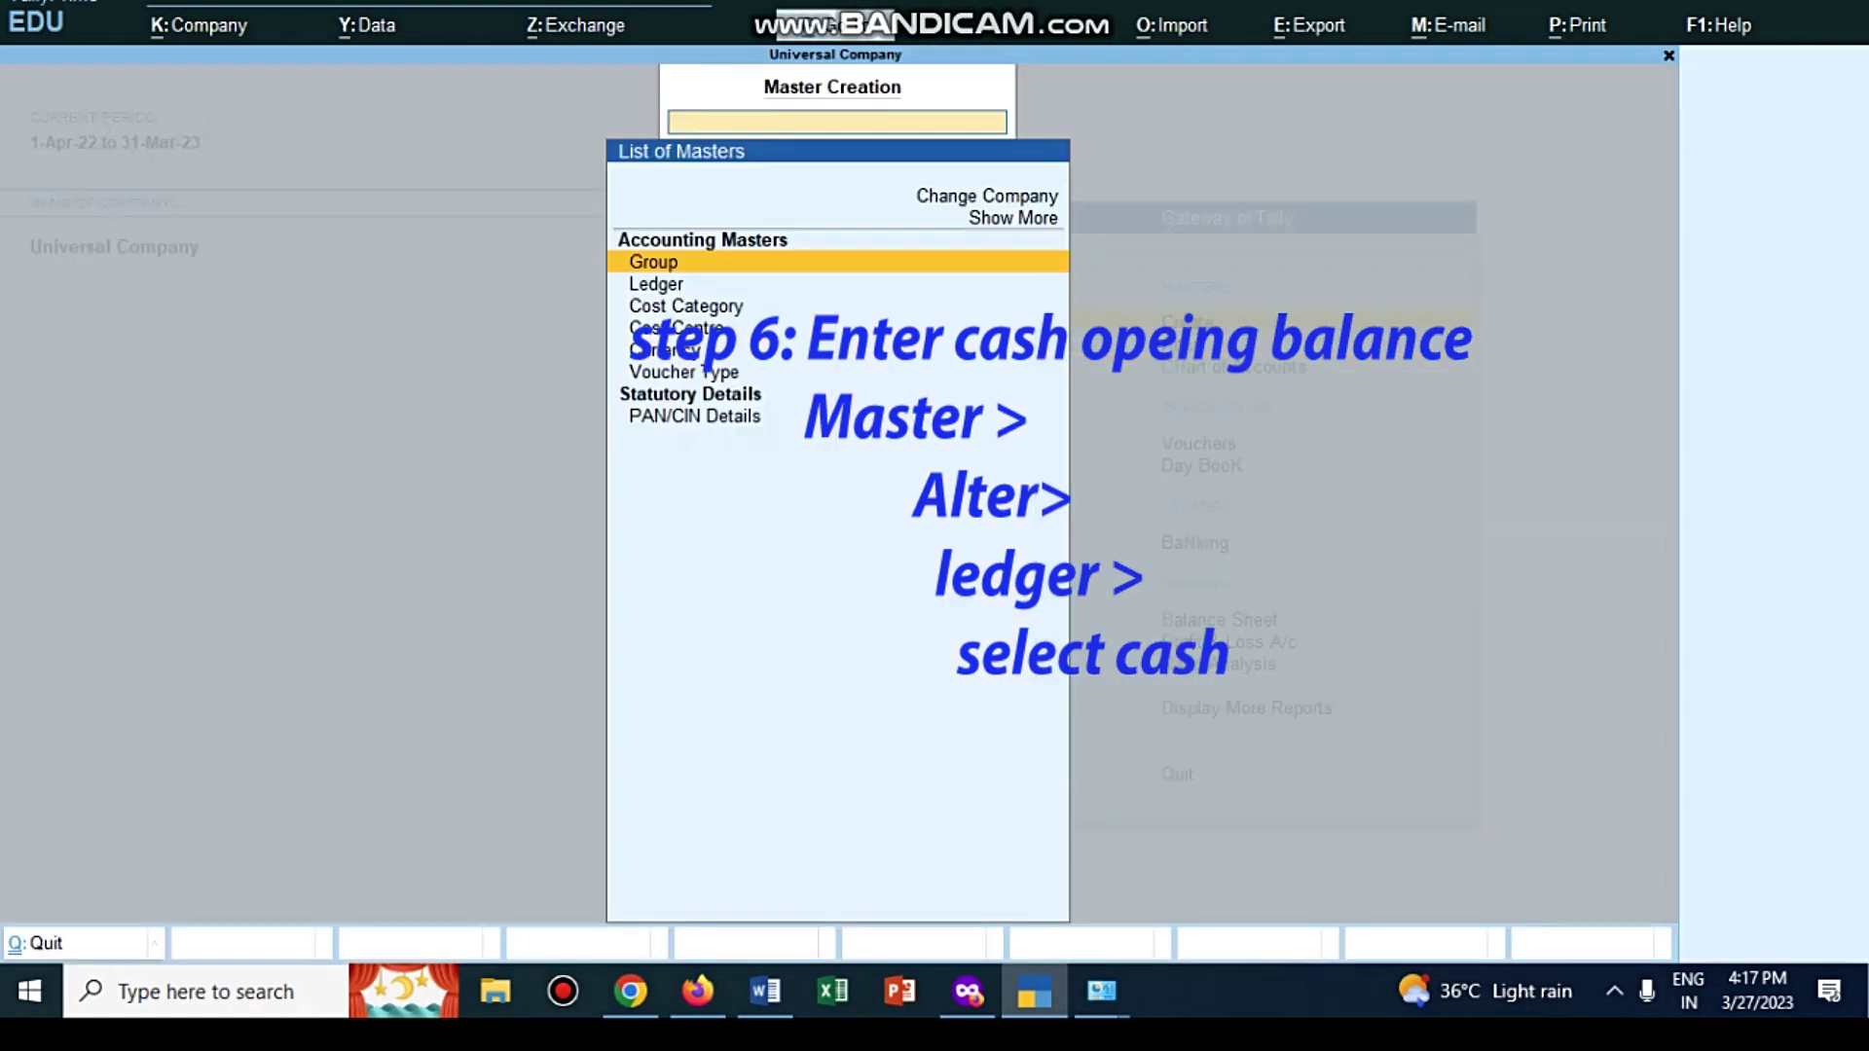
key(Escape)
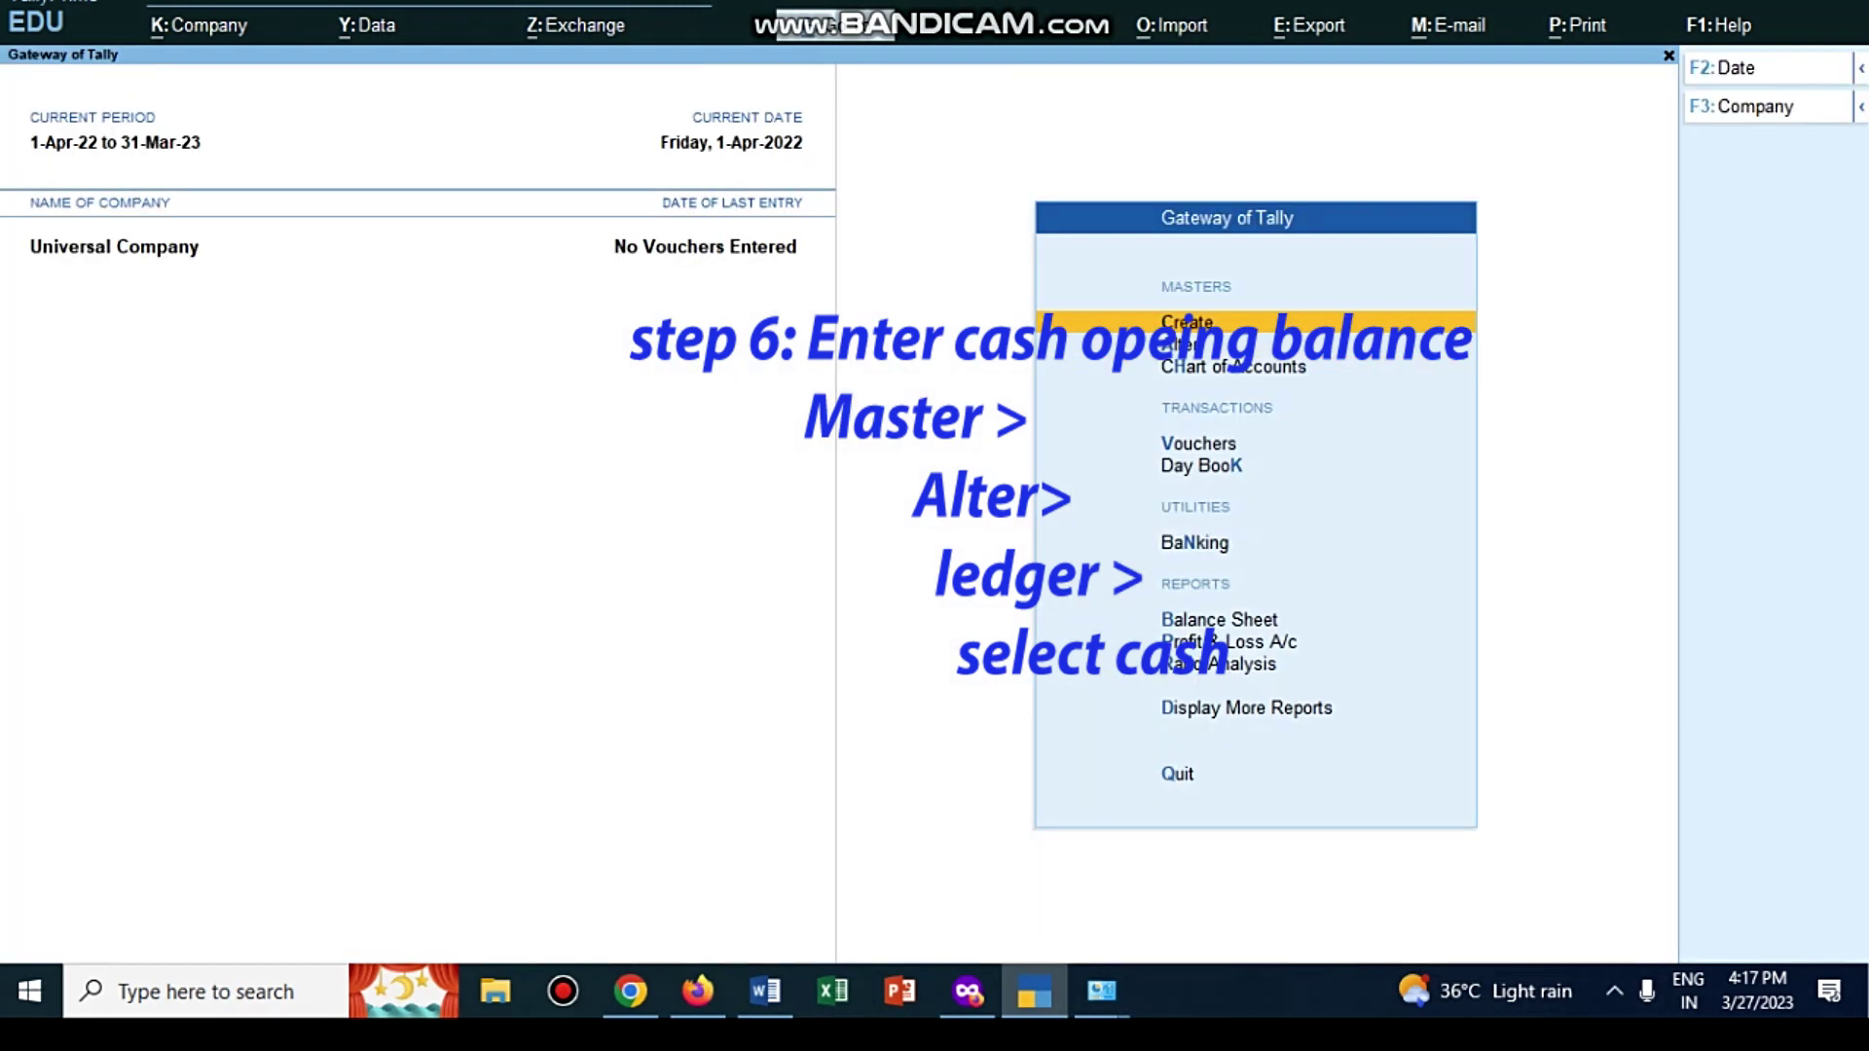
key(a)
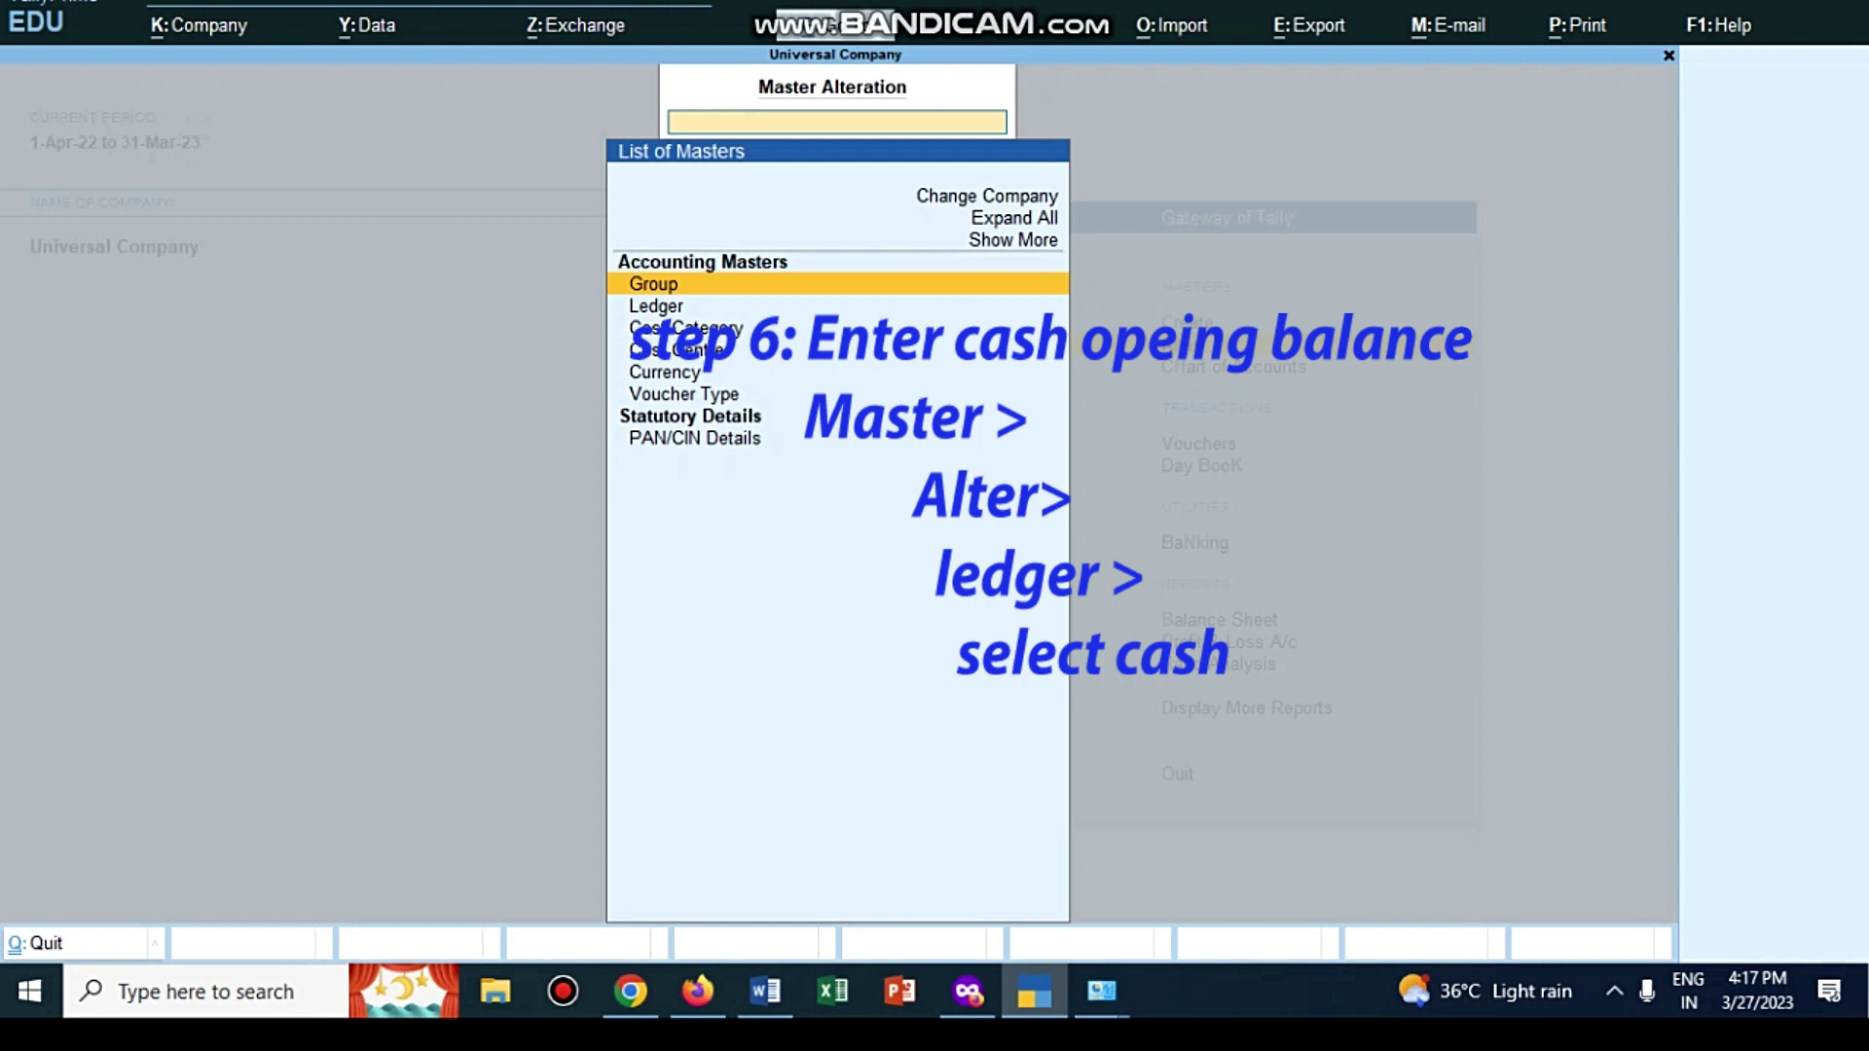
key(Down)
key(Return)
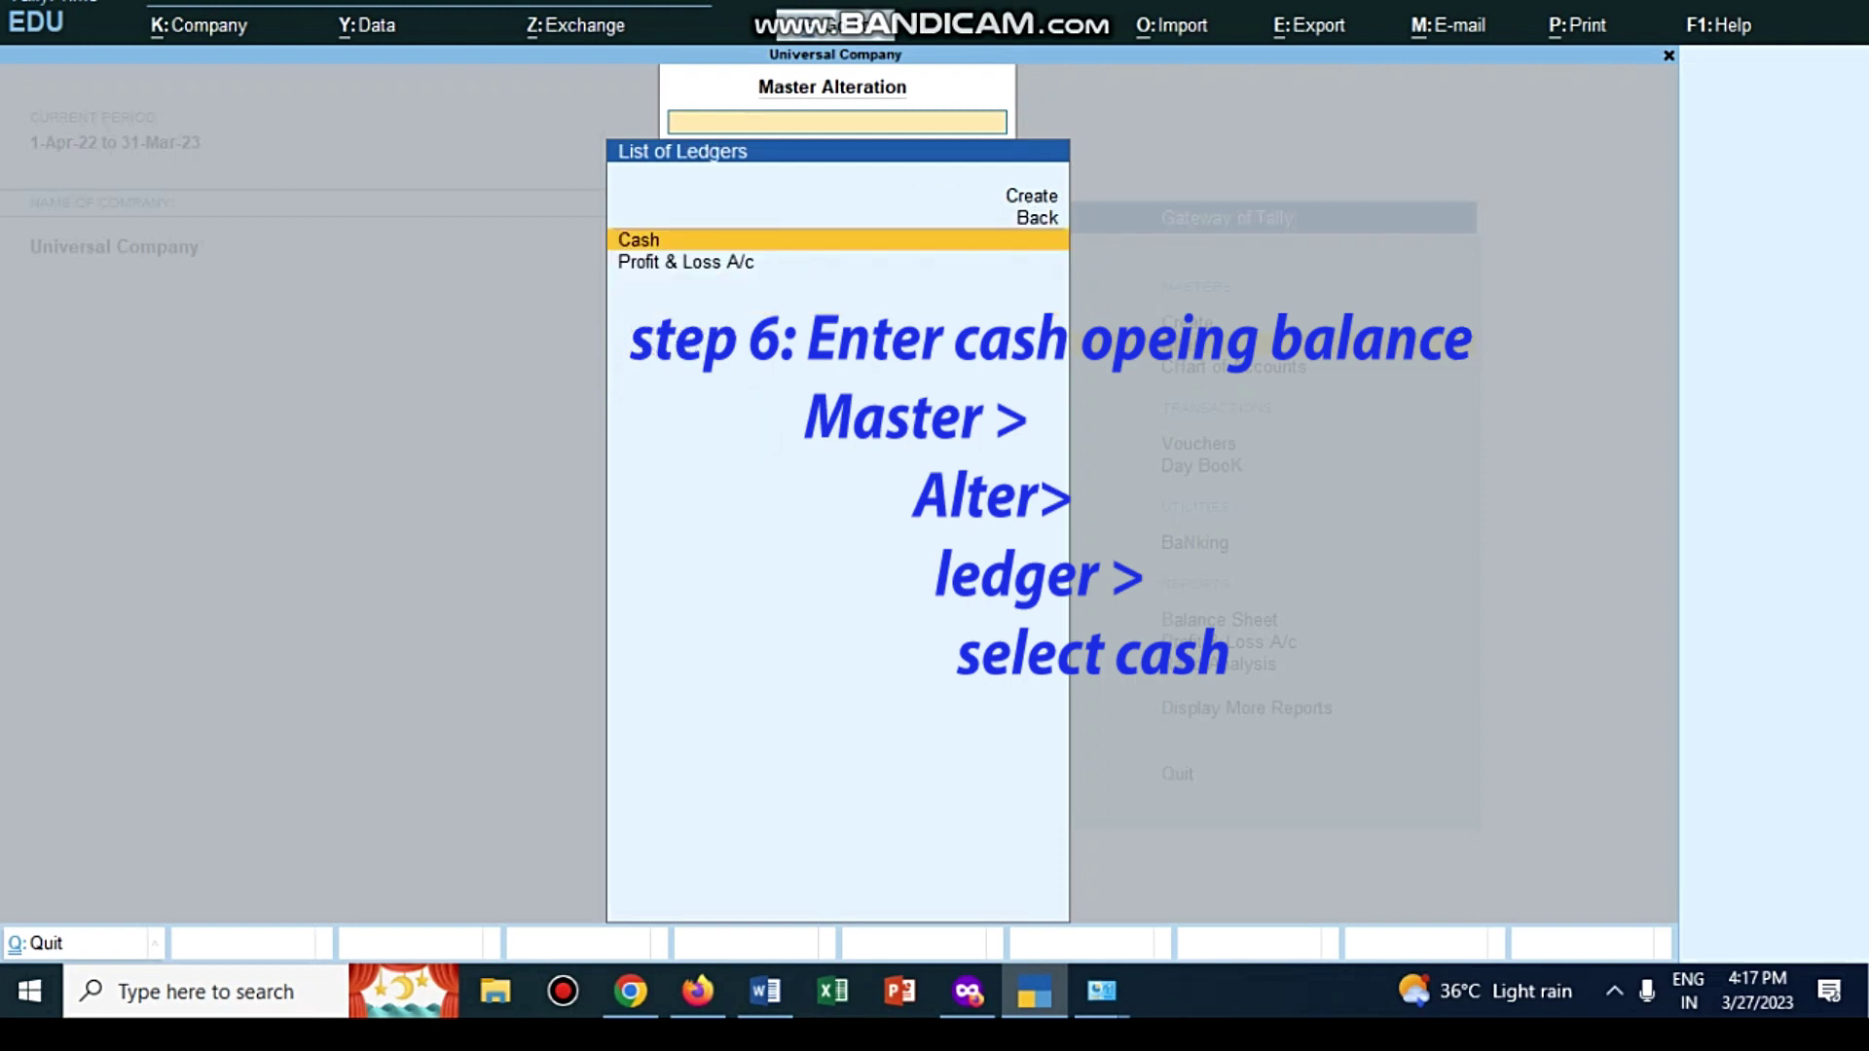
key(Return)
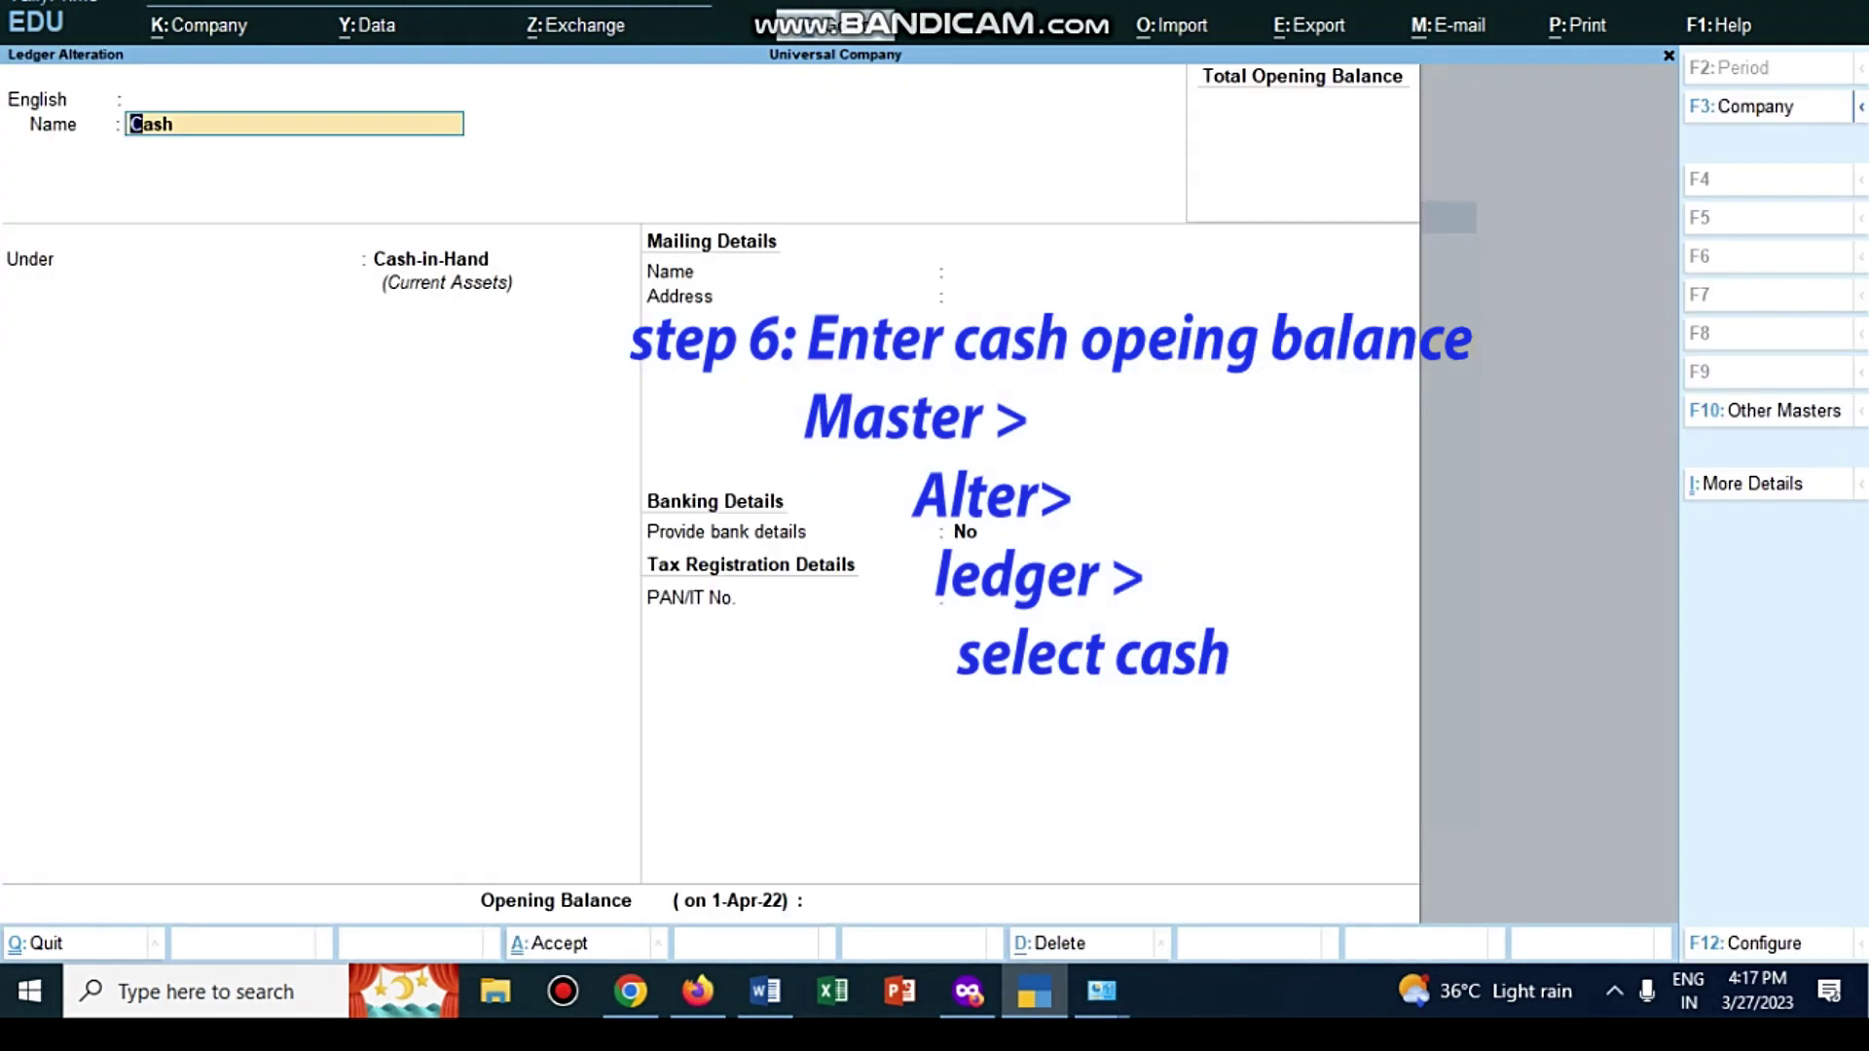
Step: Give Cash a 7,00,000 Dr opening balance and accept the ledger
click(855, 900)
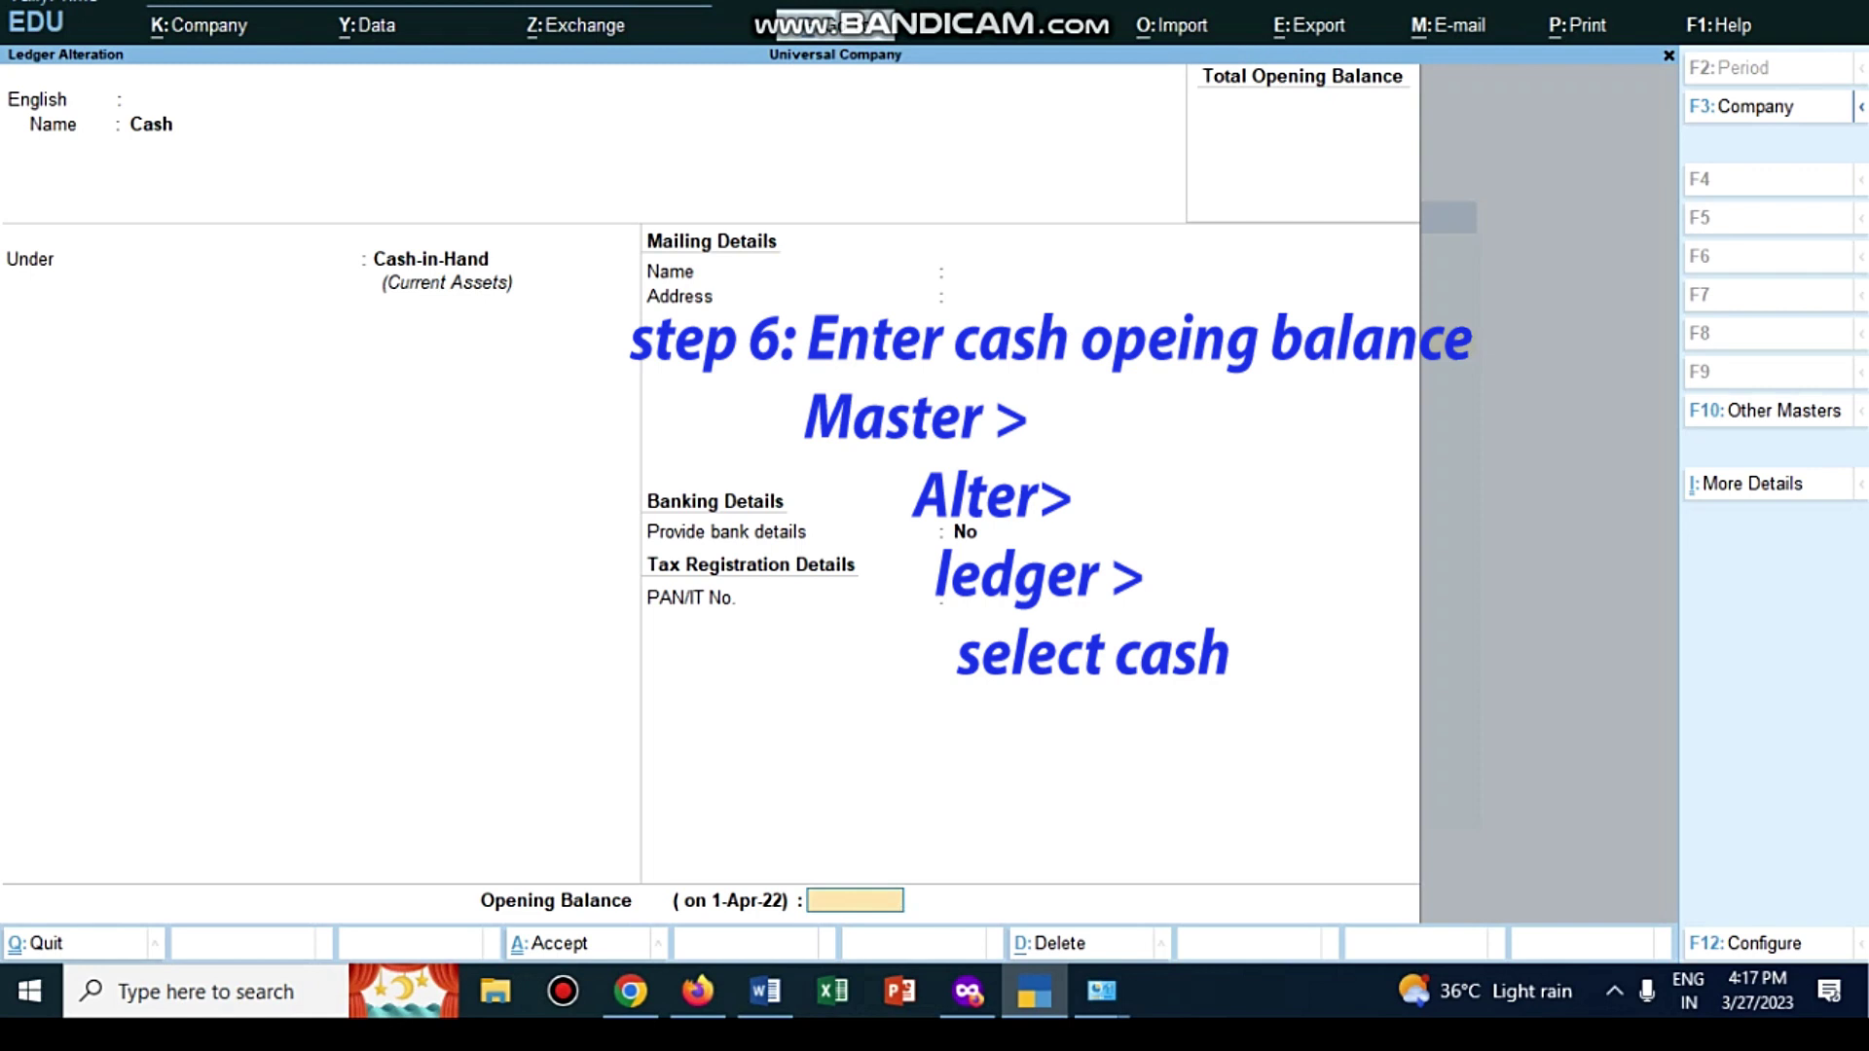
key(alt+Tab)
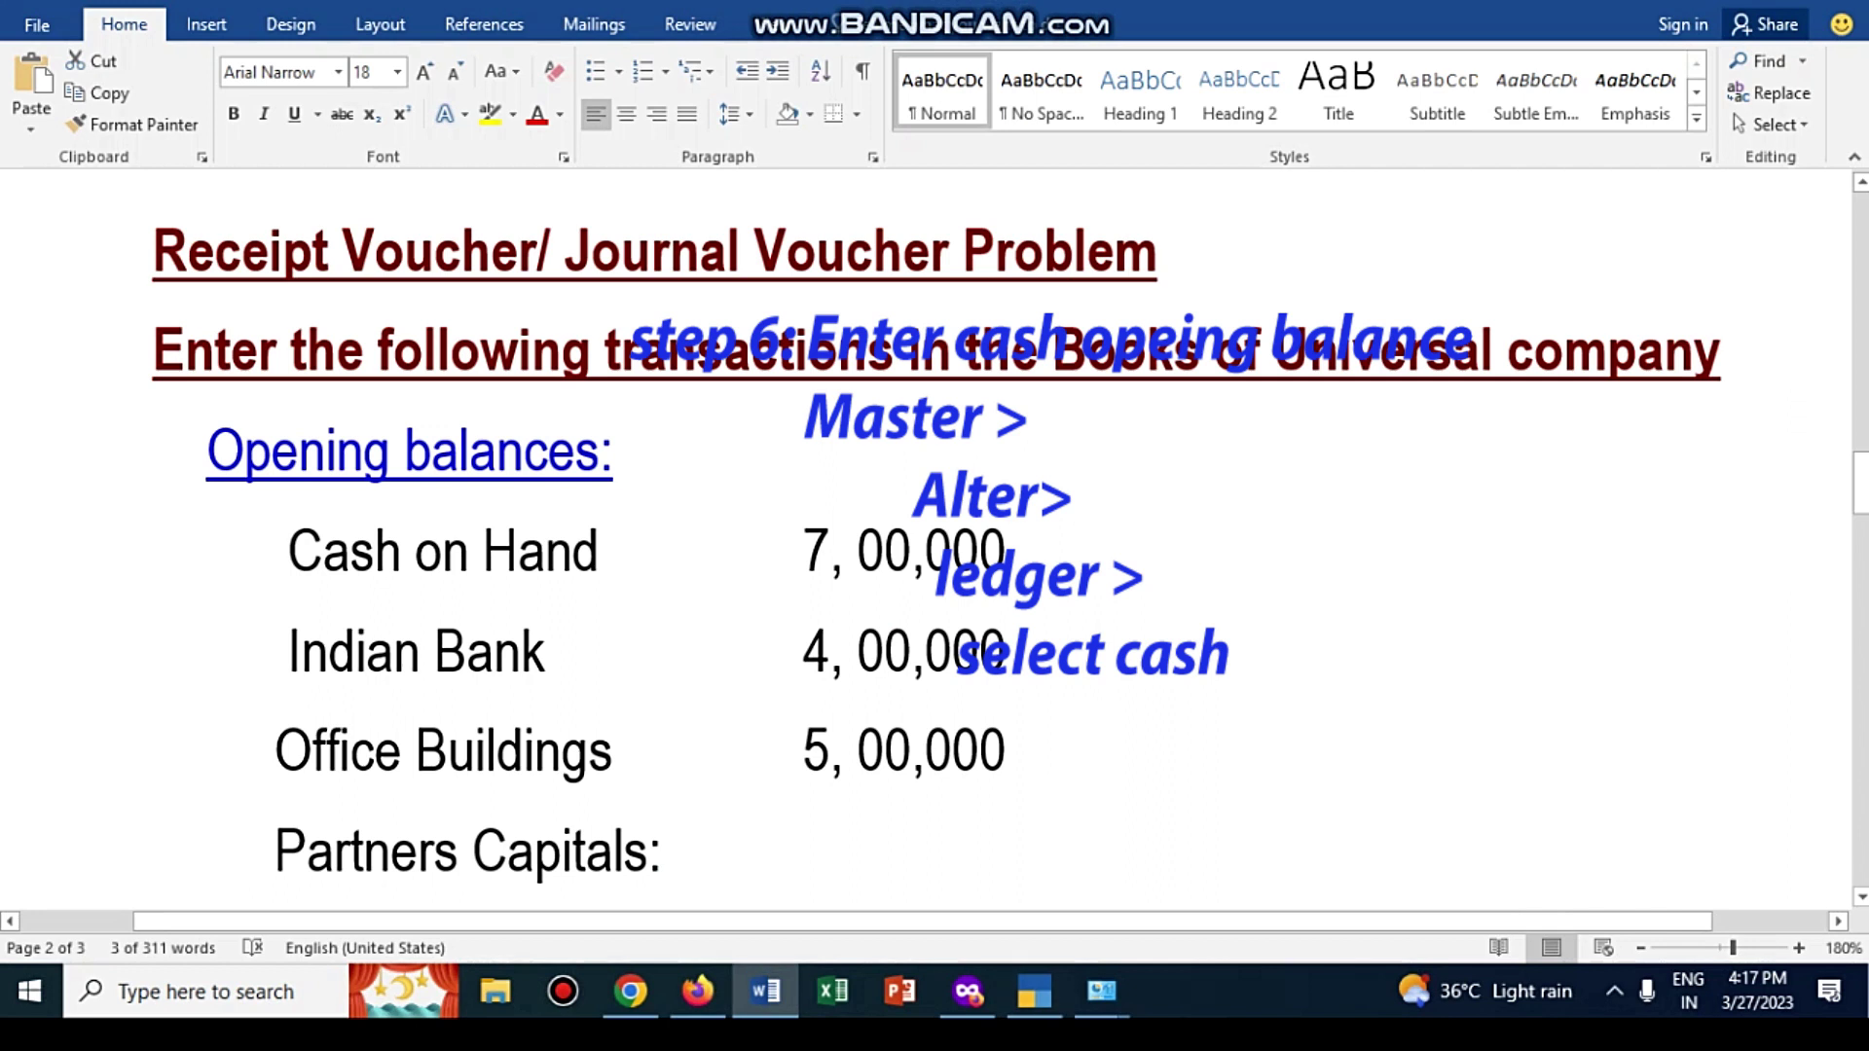
key(alt+Tab)
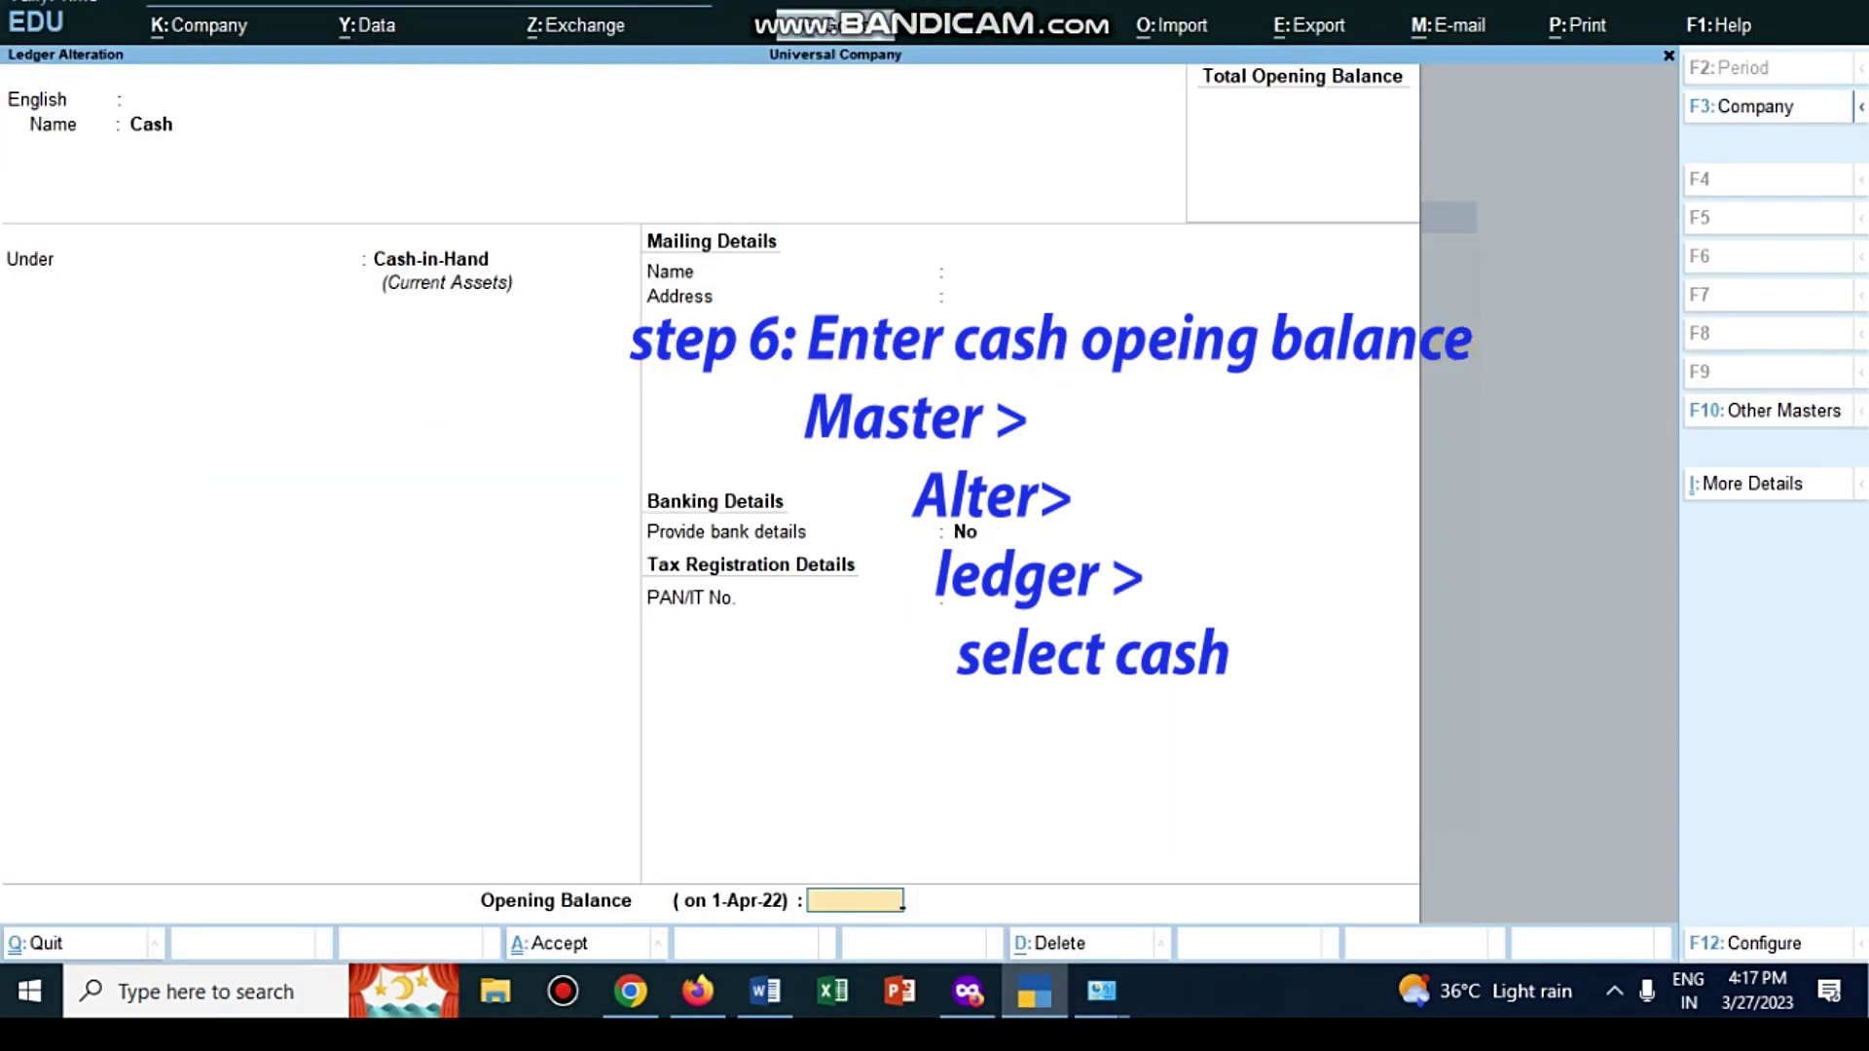
text(700000)
key(Return)
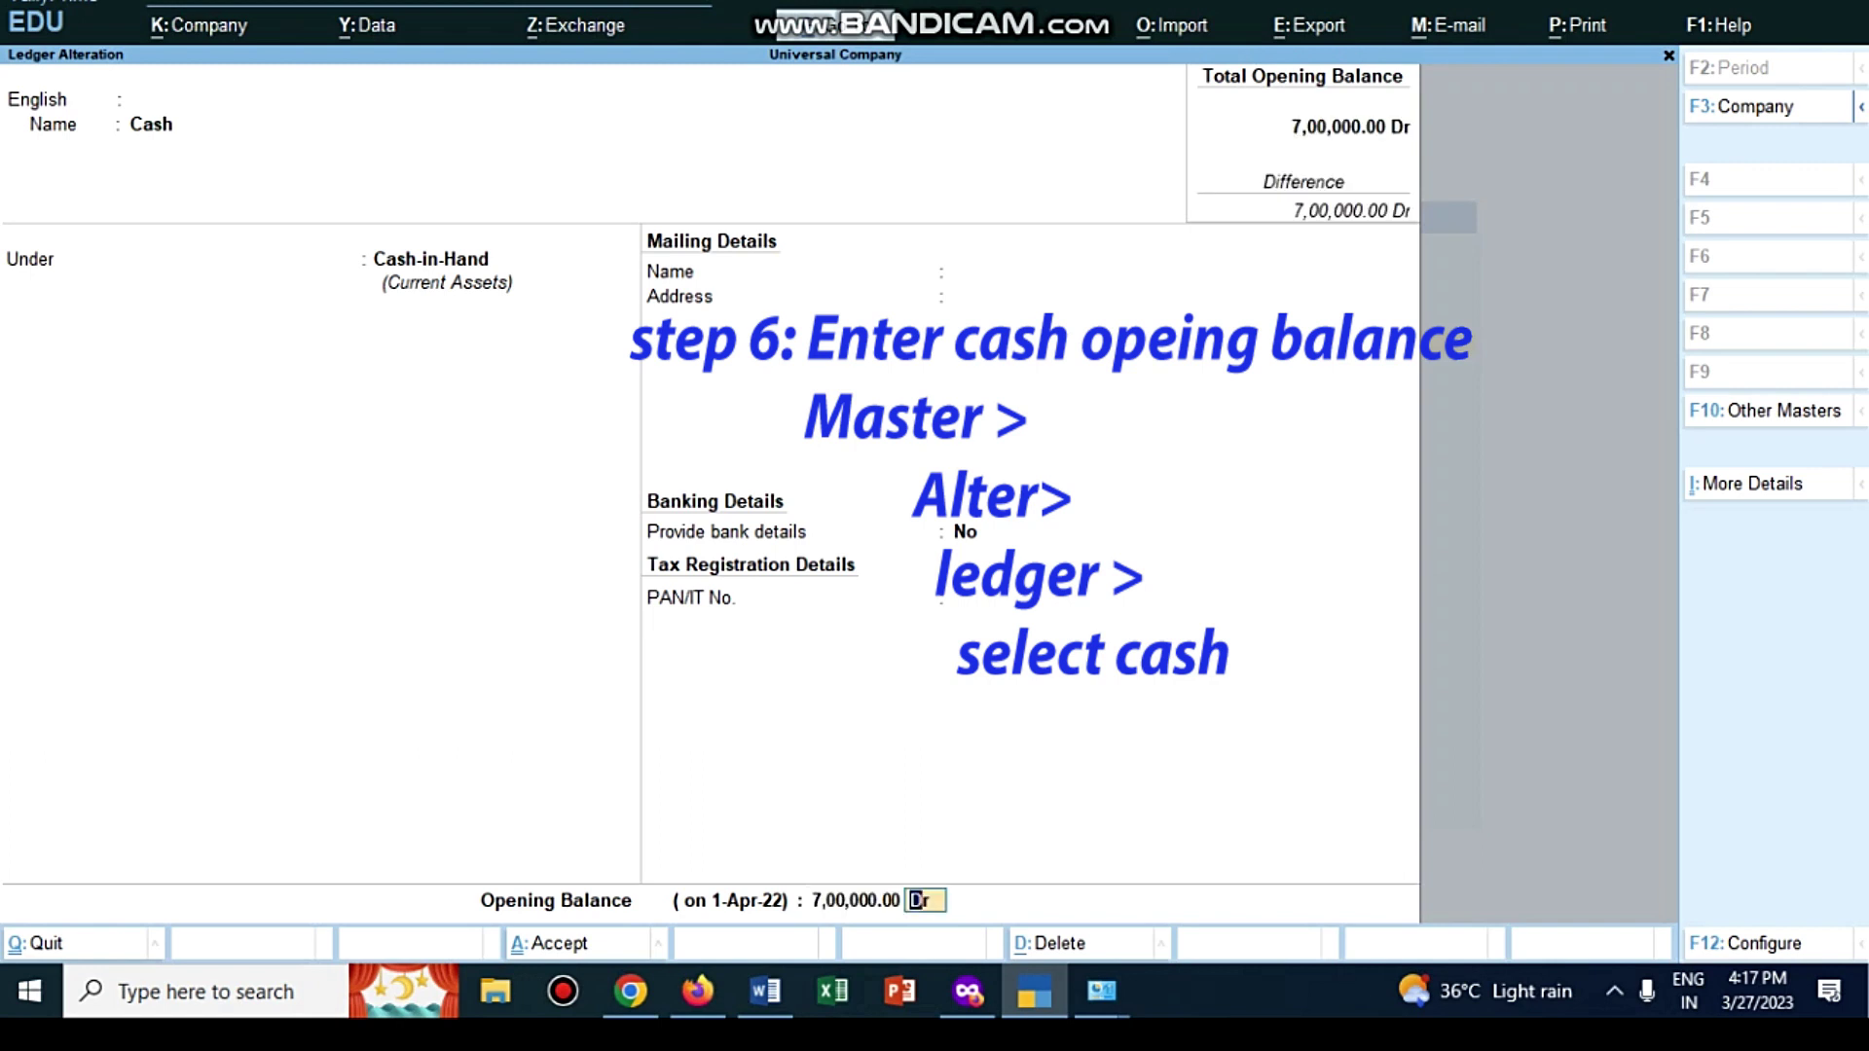
key(Return)
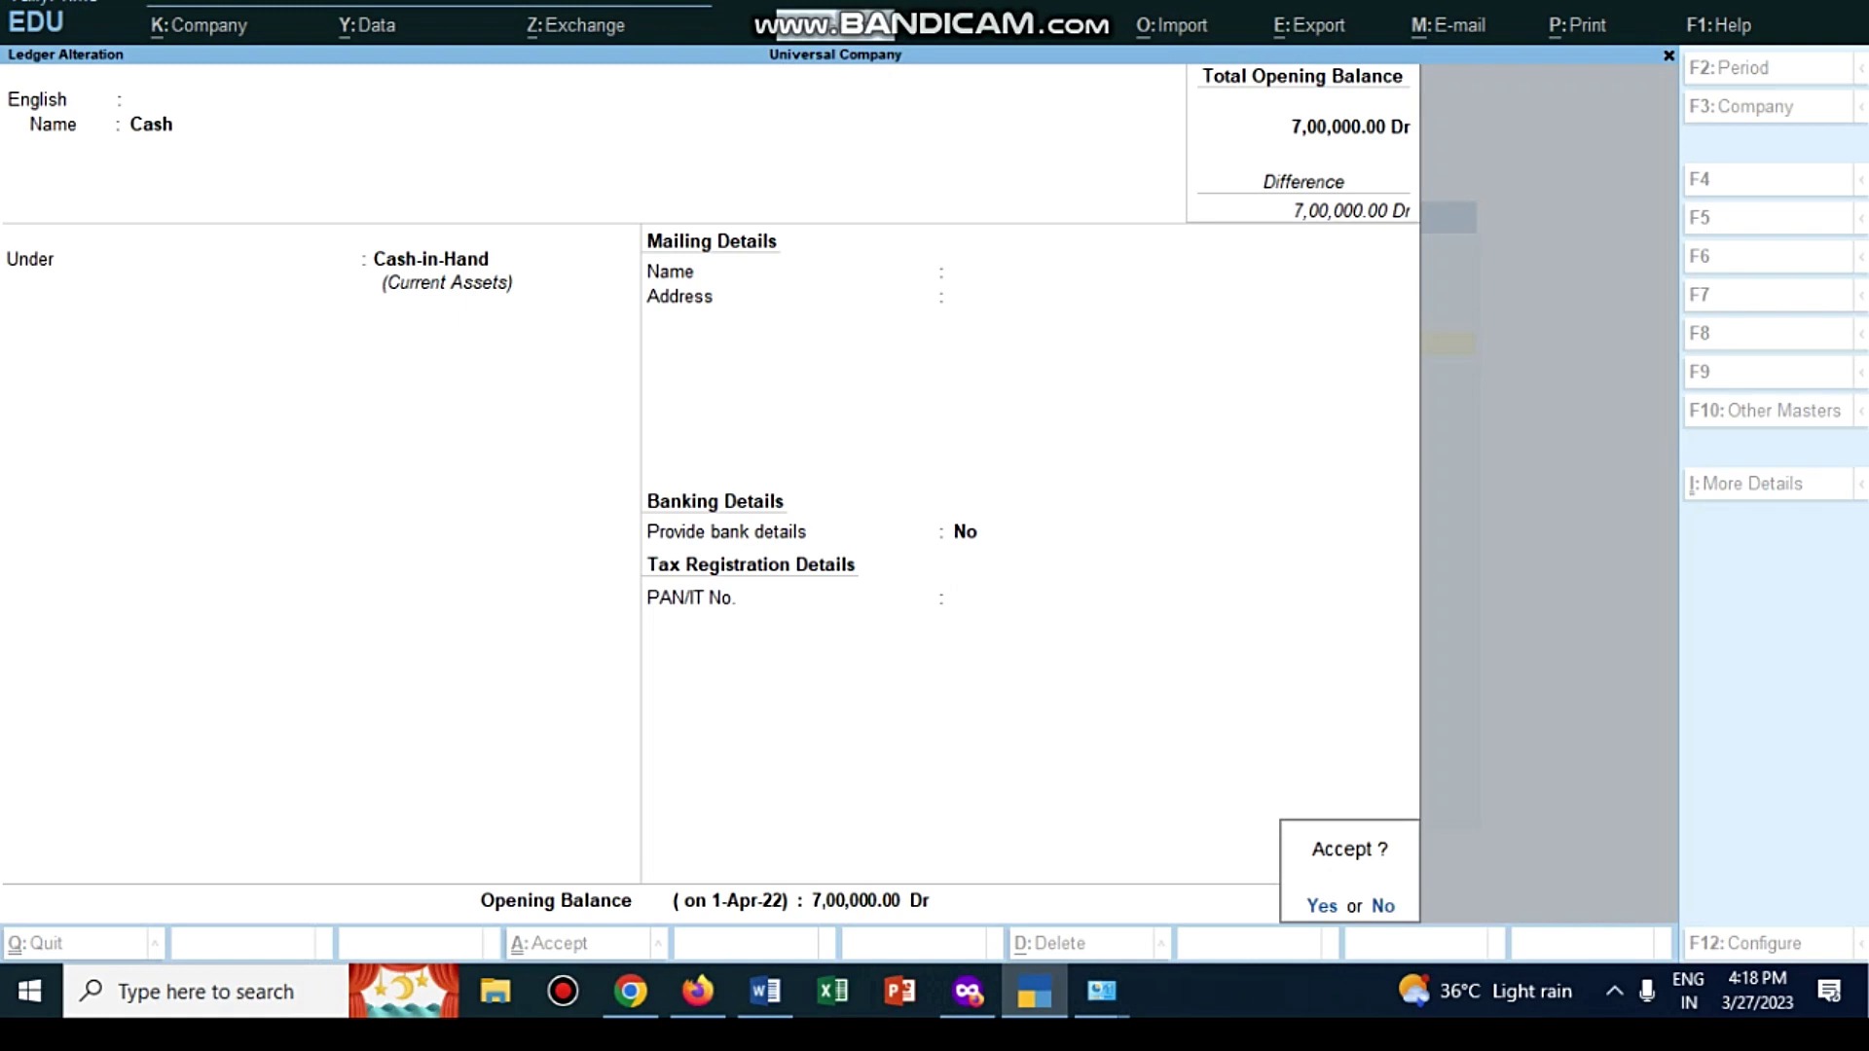
key(Return)
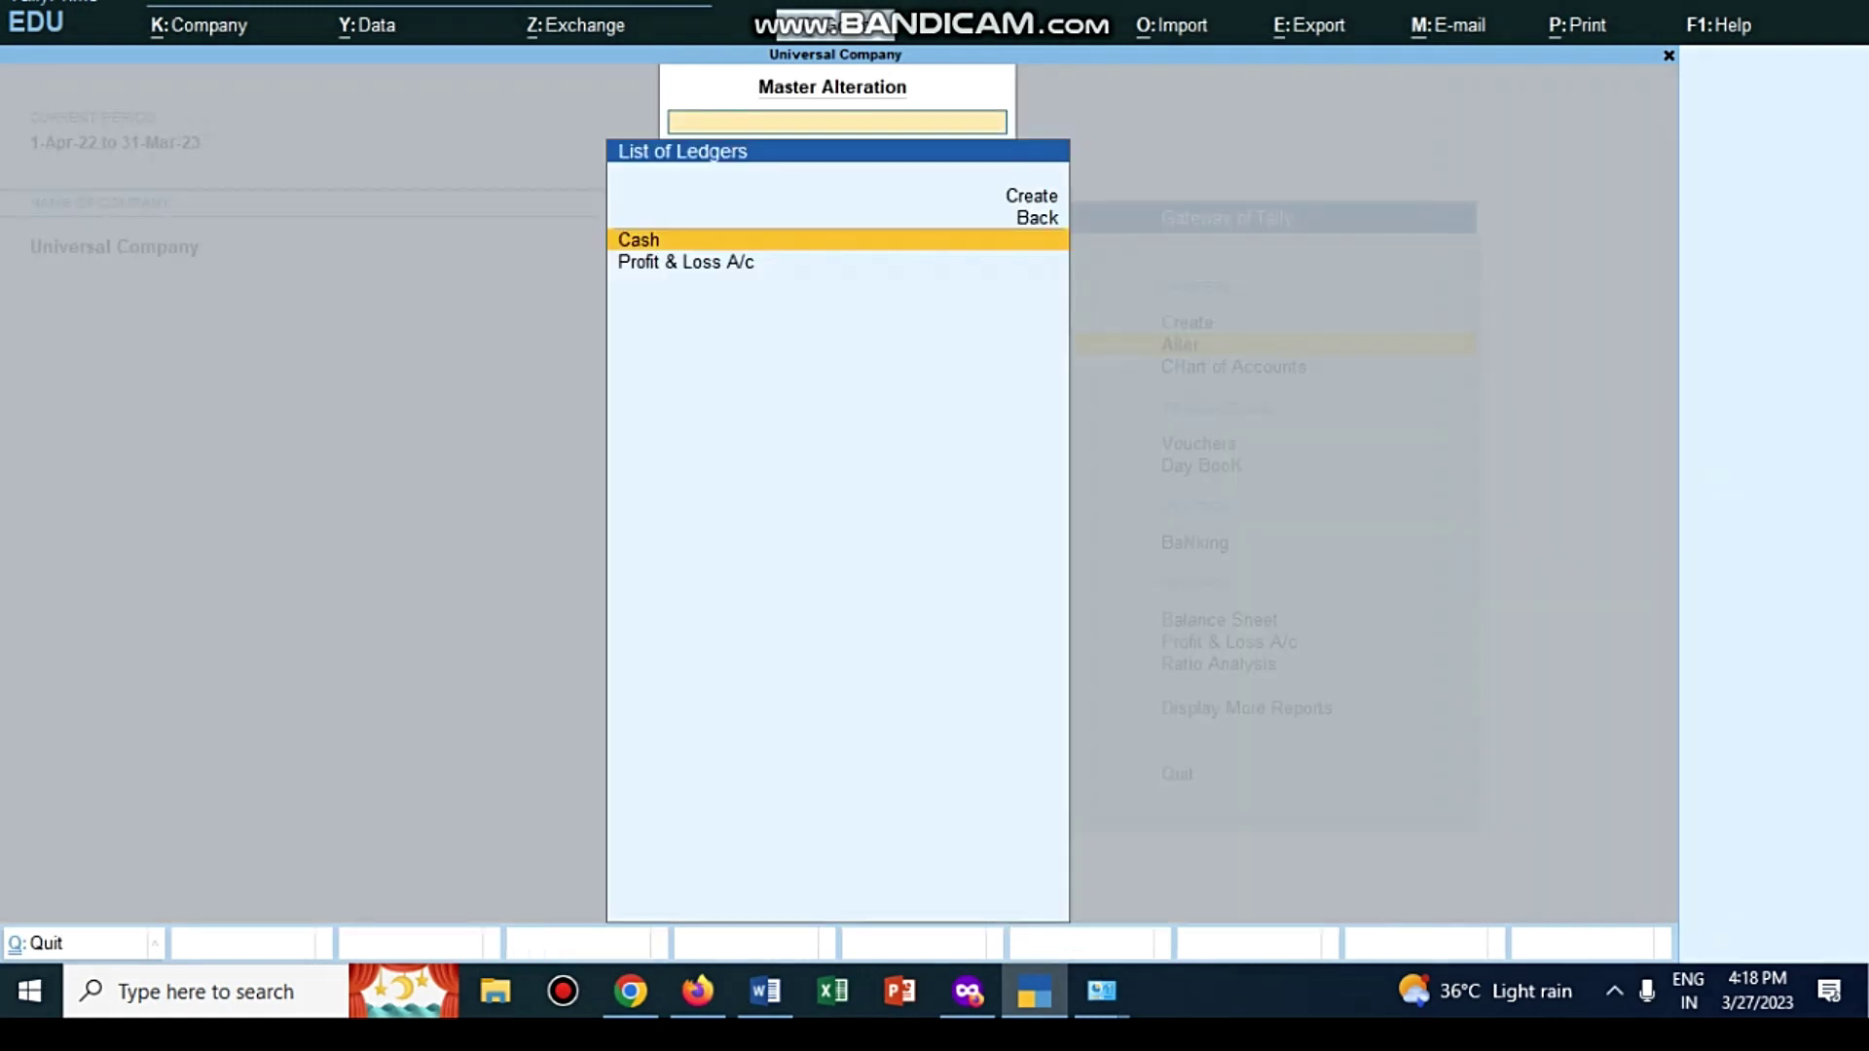
Step: Return to the Gateway of Tally after checking the Word notes
key(Escape)
key(Escape)
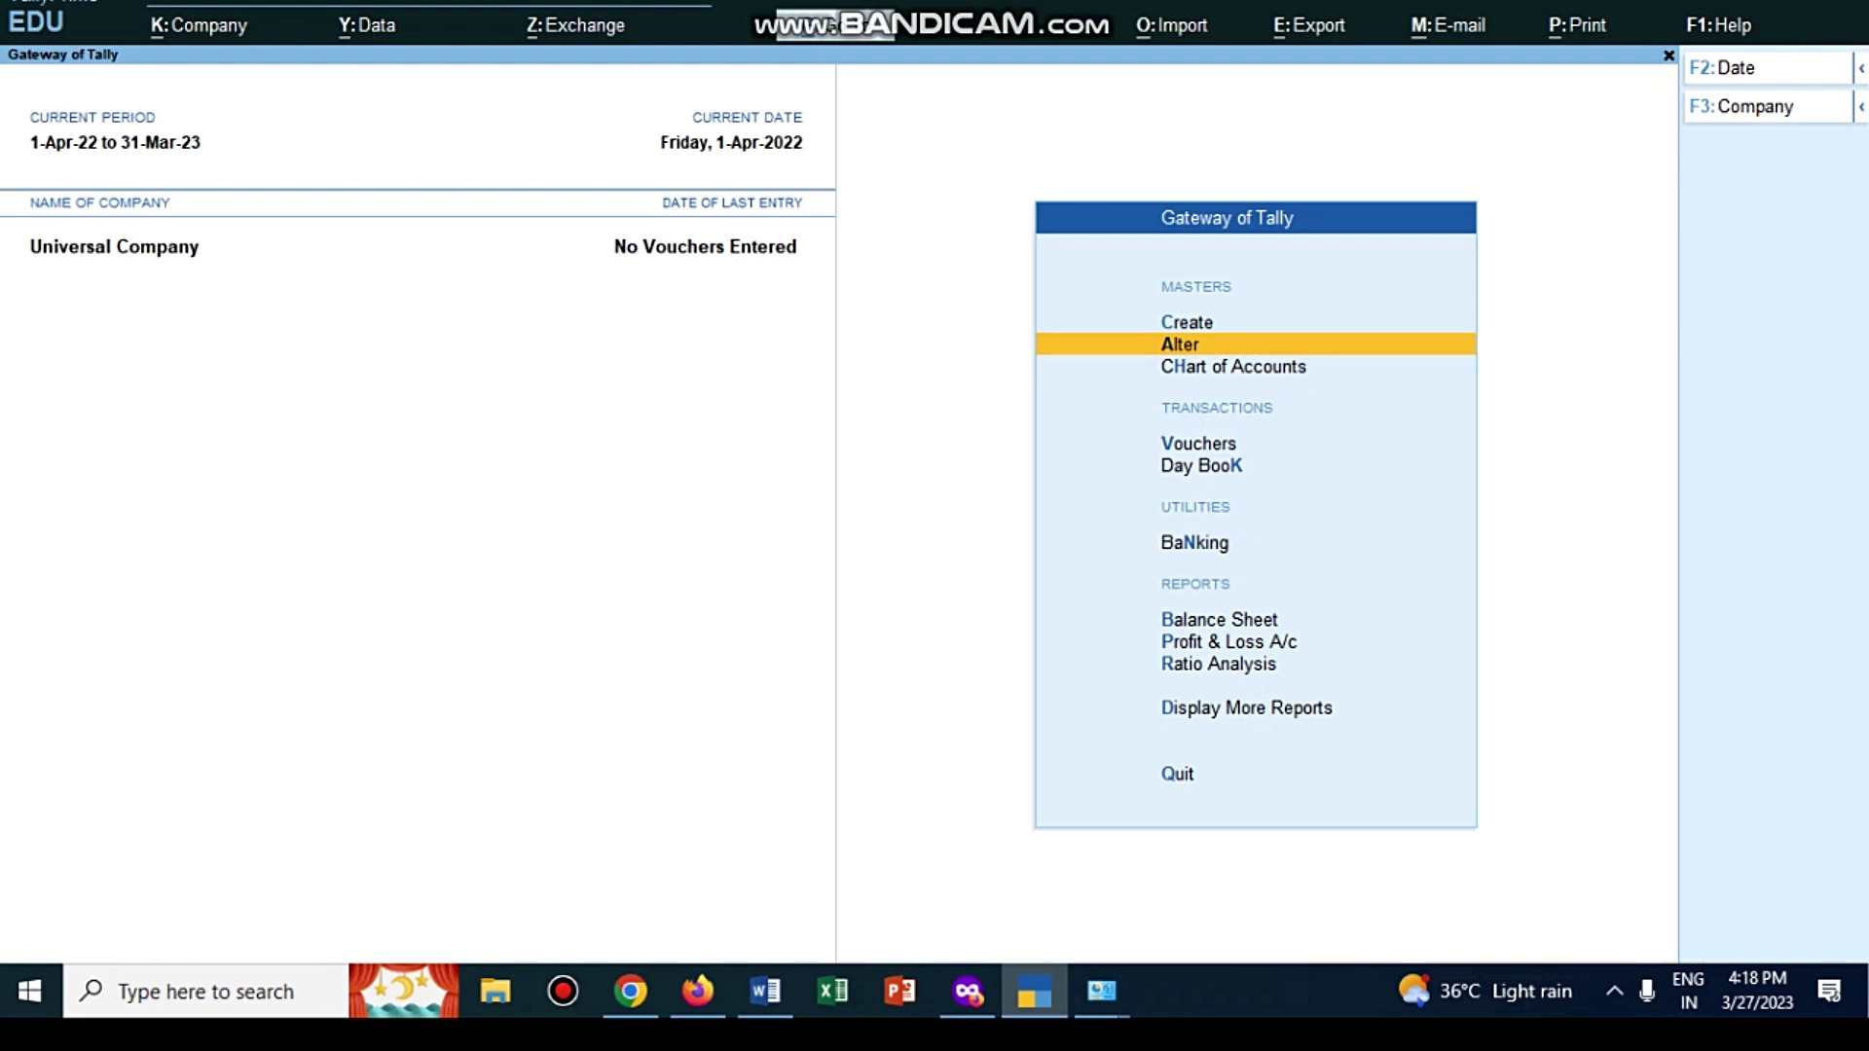
key(alt+Tab)
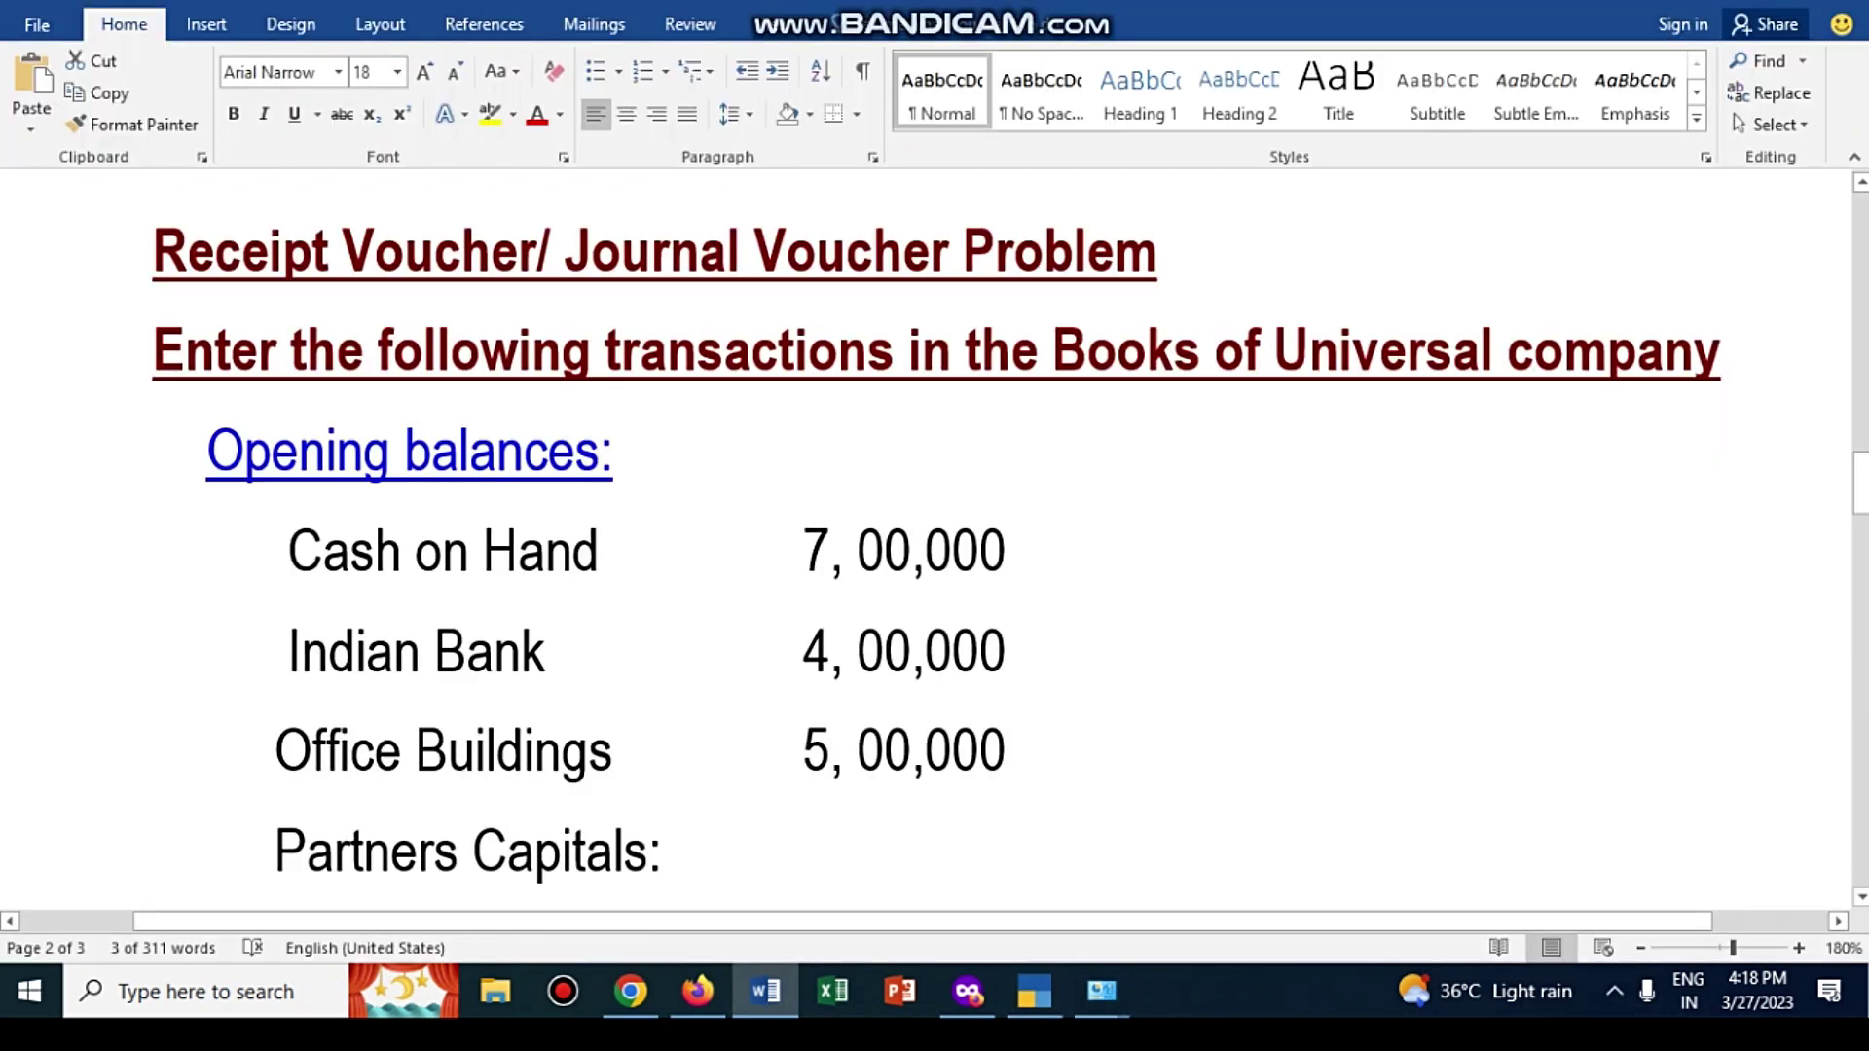
scroll(934, 528, down, 5)
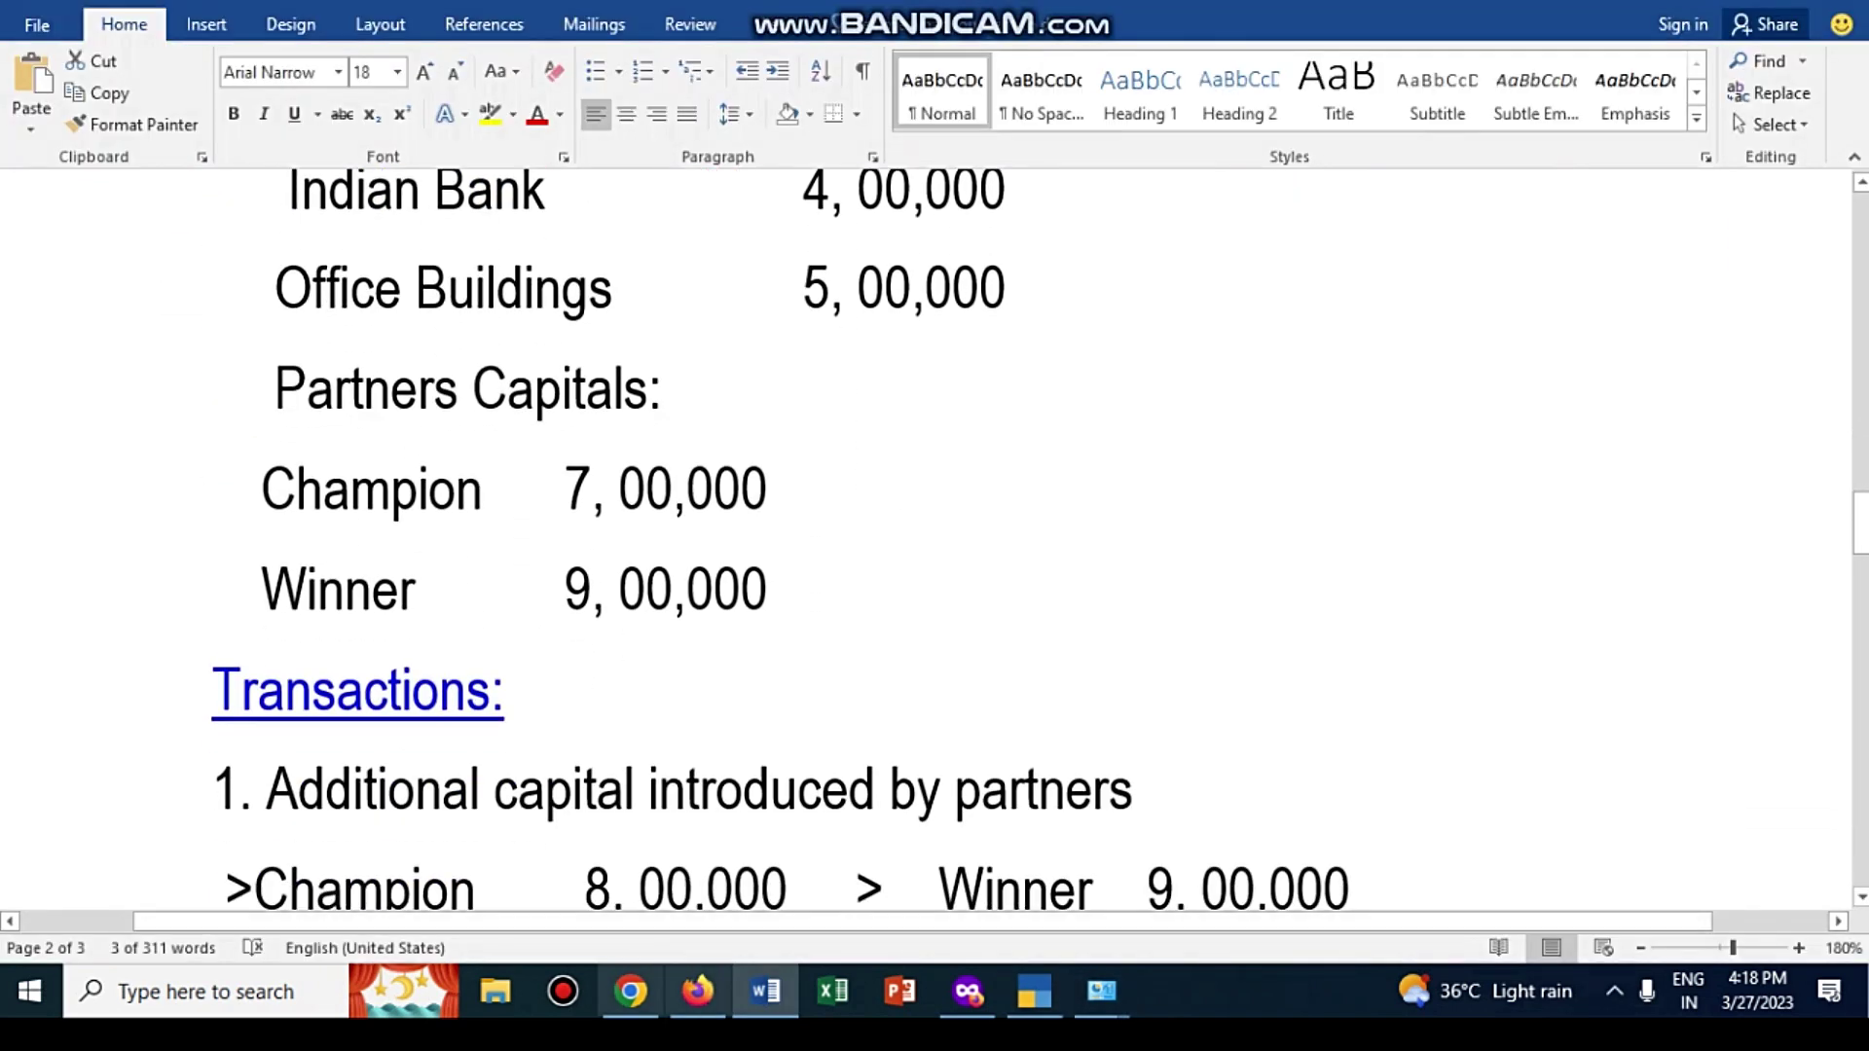
key(alt+Tab)
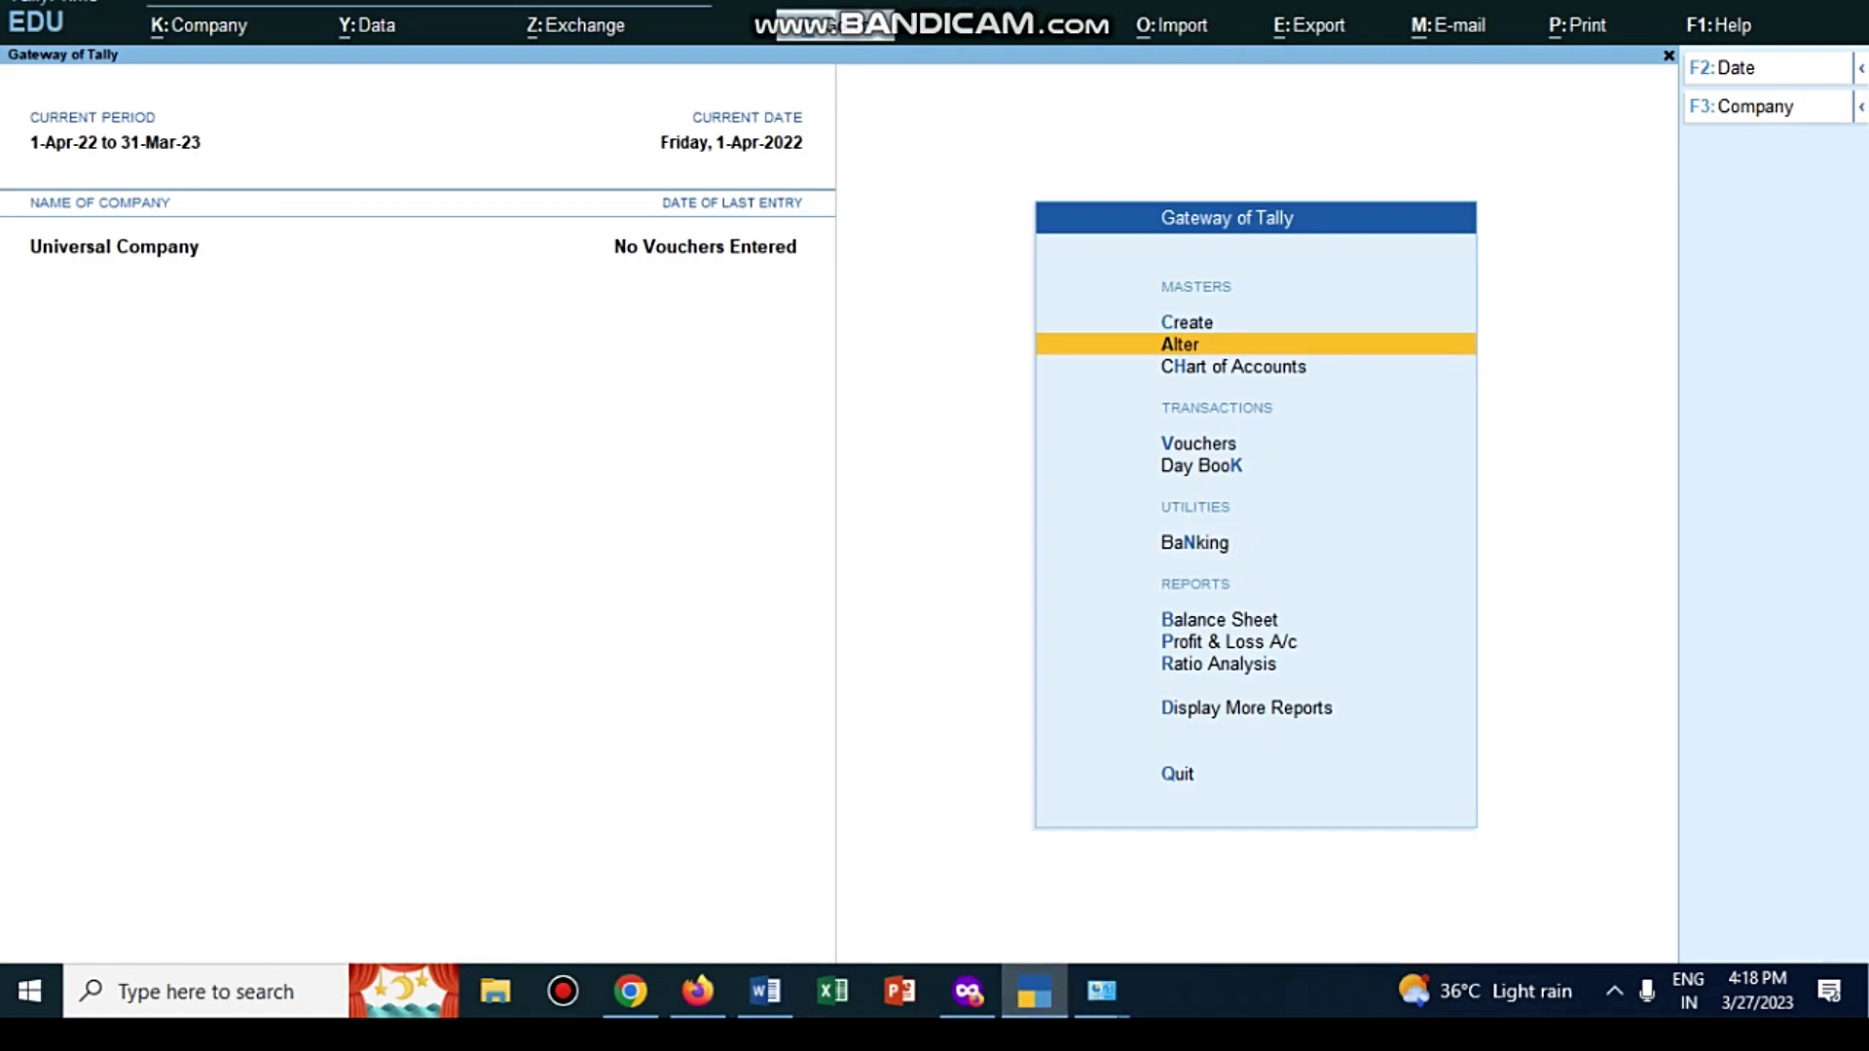
Step: Open Multi Ledger Creation via Chart of Accounts > Ledgers, then minimise TallyPrime
key(h)
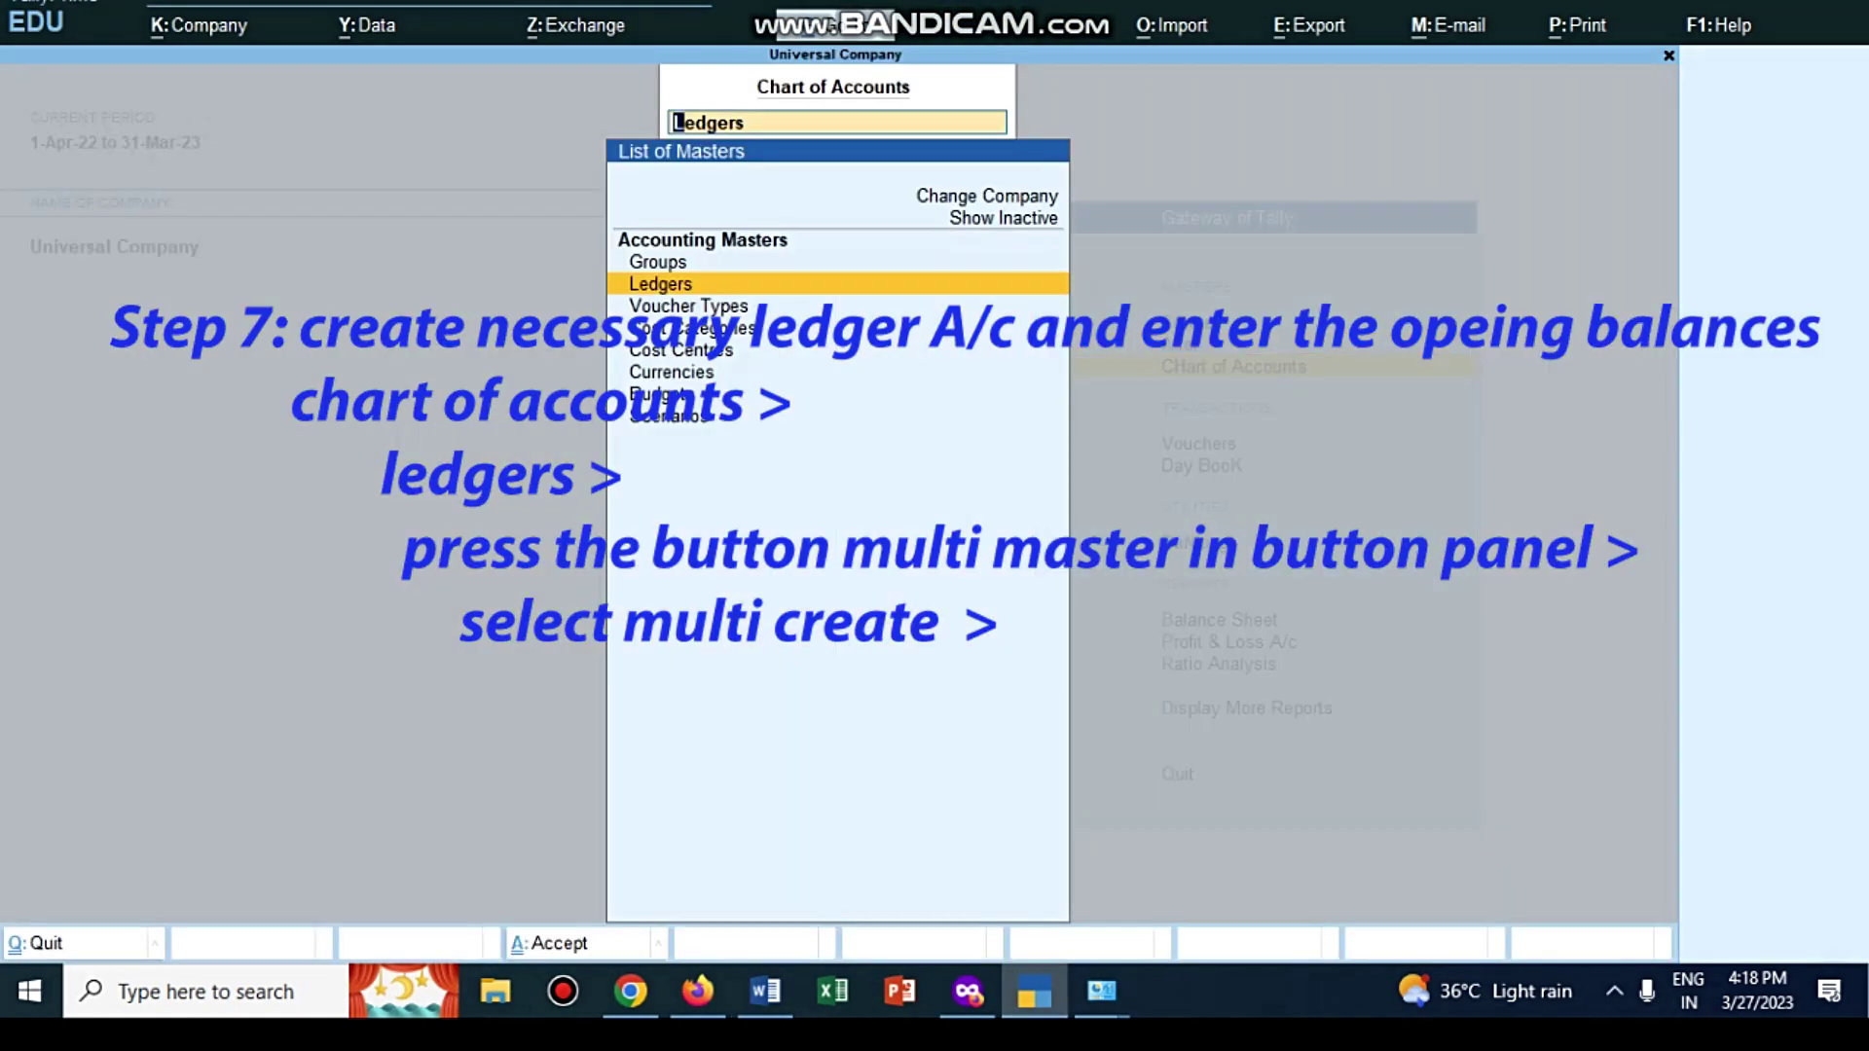
key(Return)
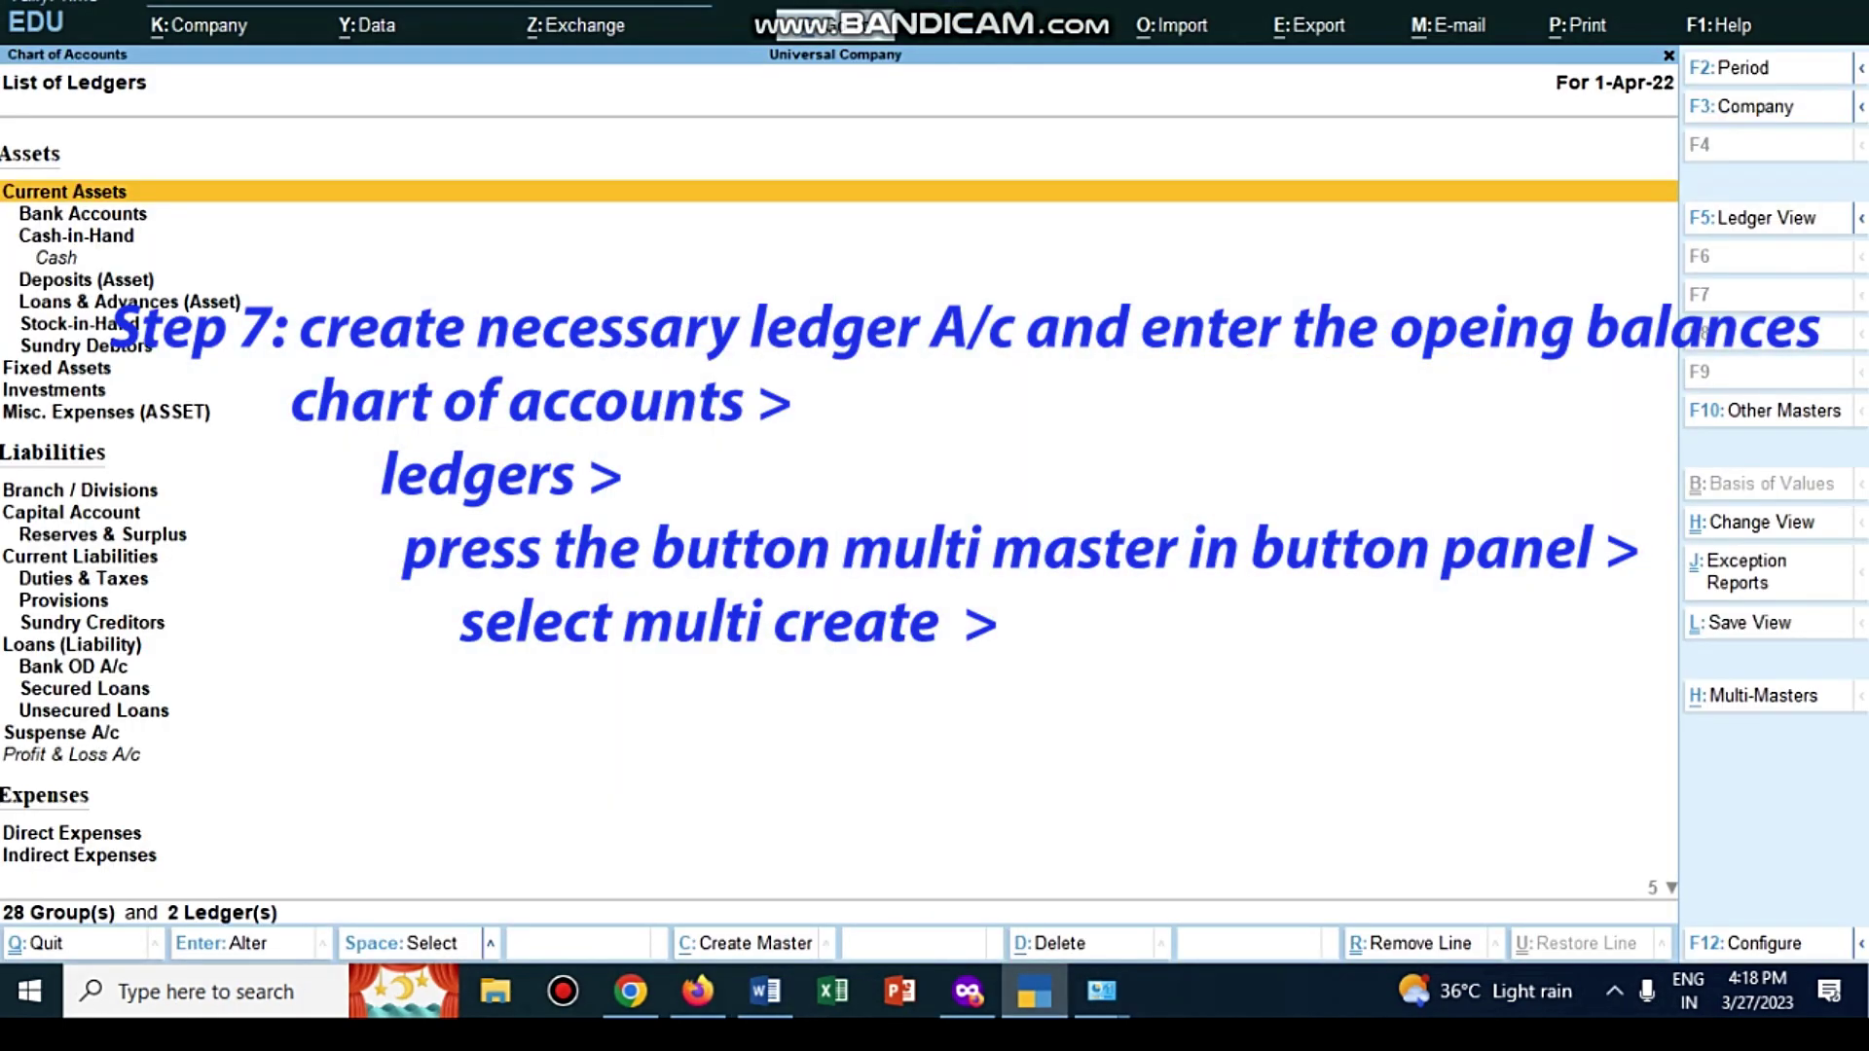
key(alt+h)
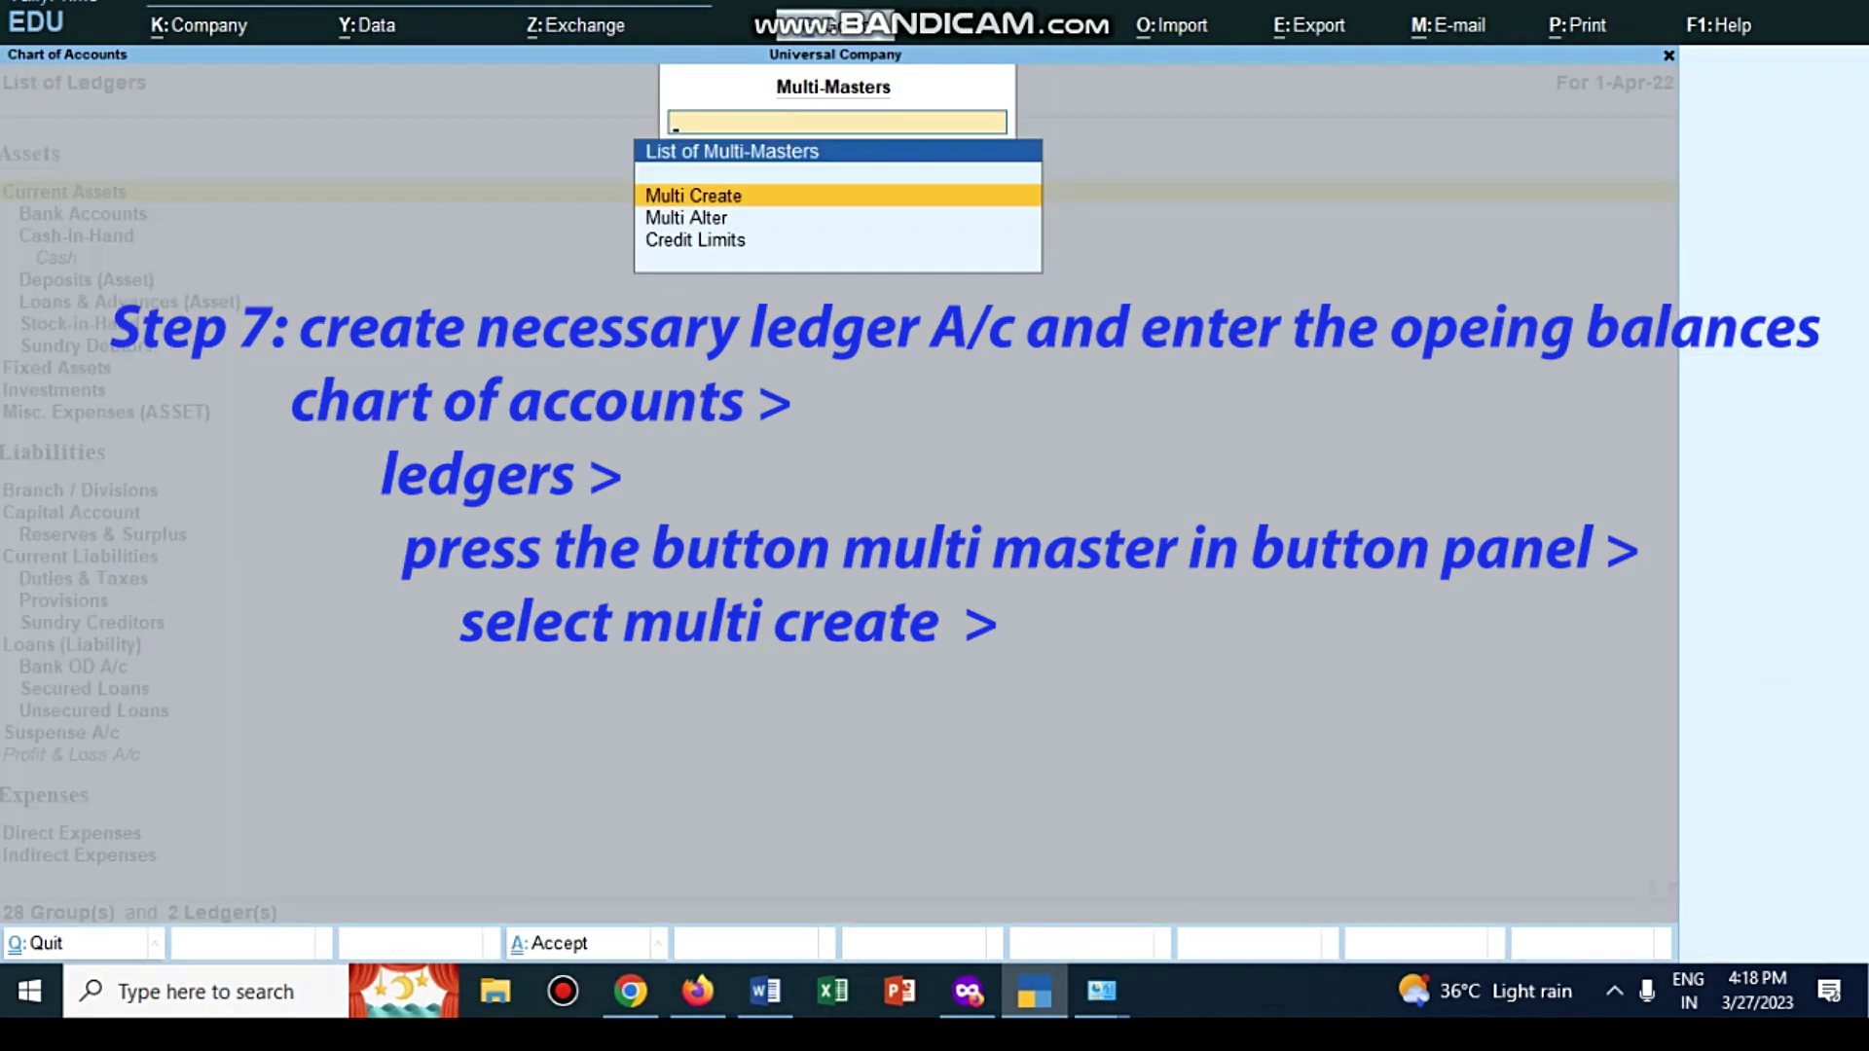
key(Return)
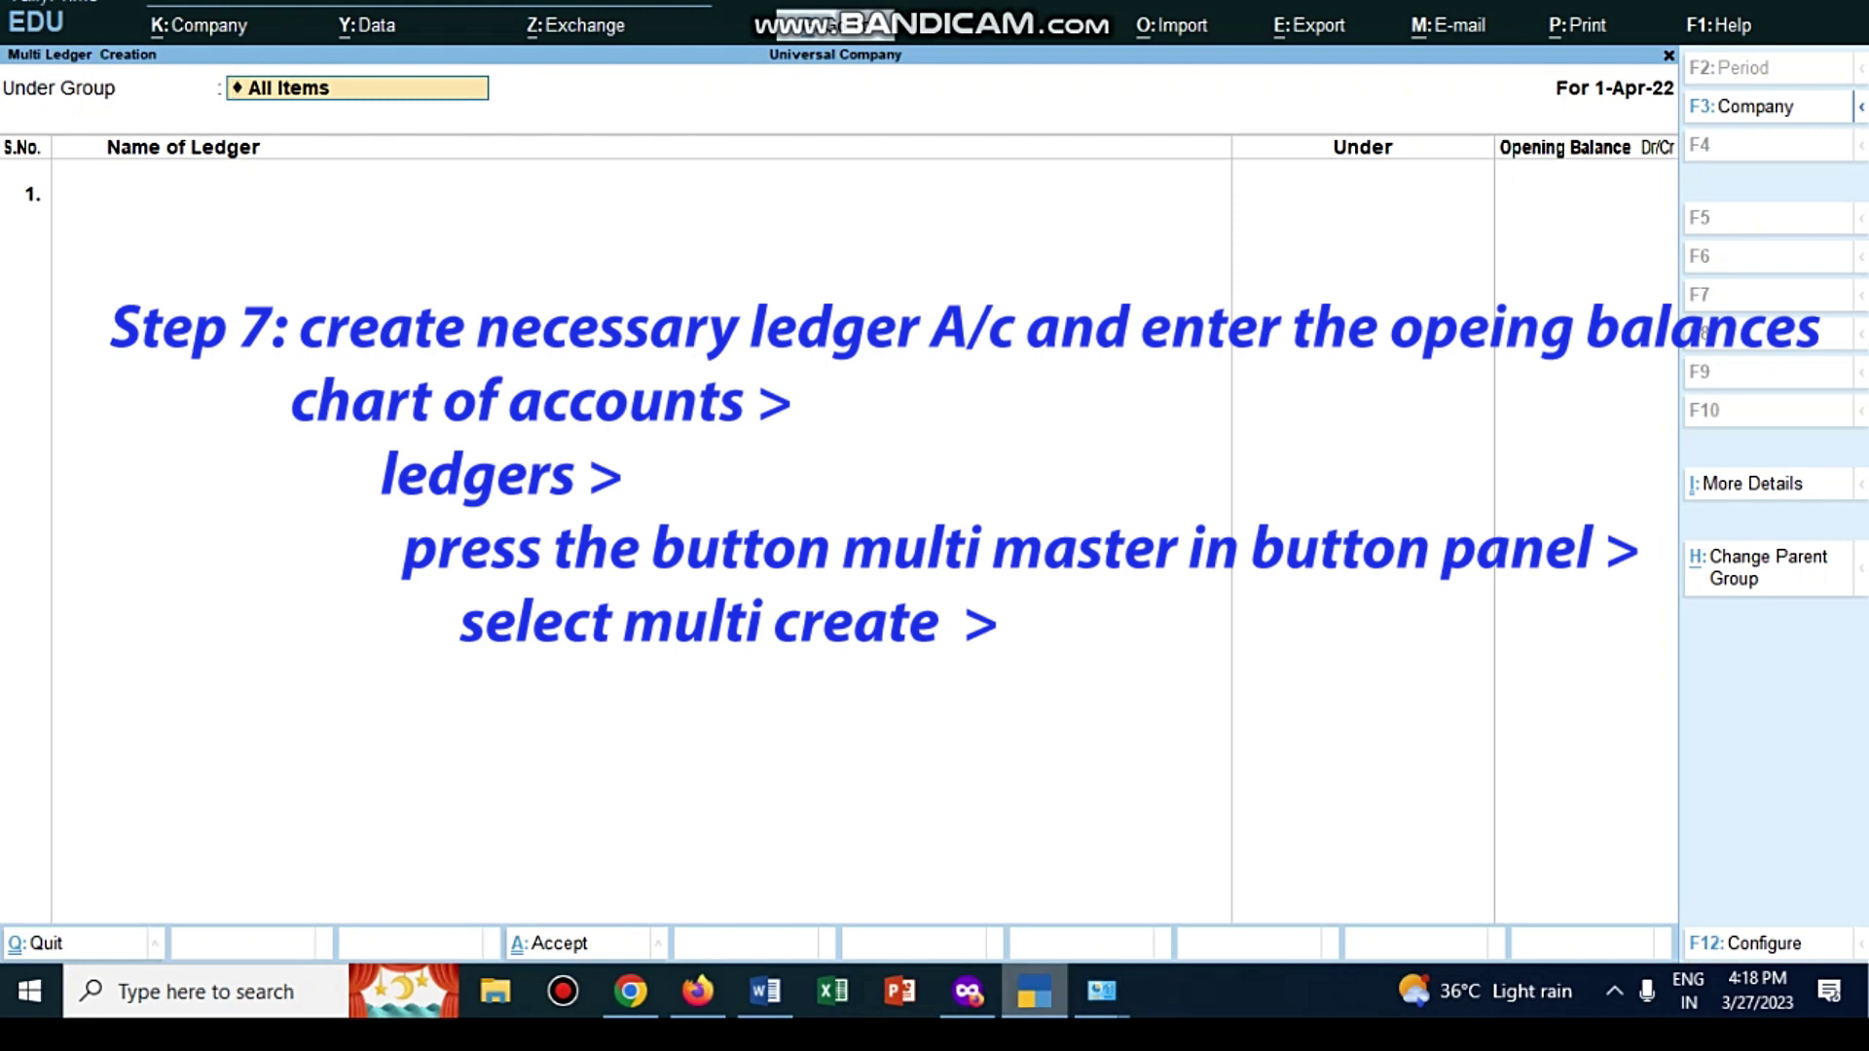
mouse_move(1034, 991)
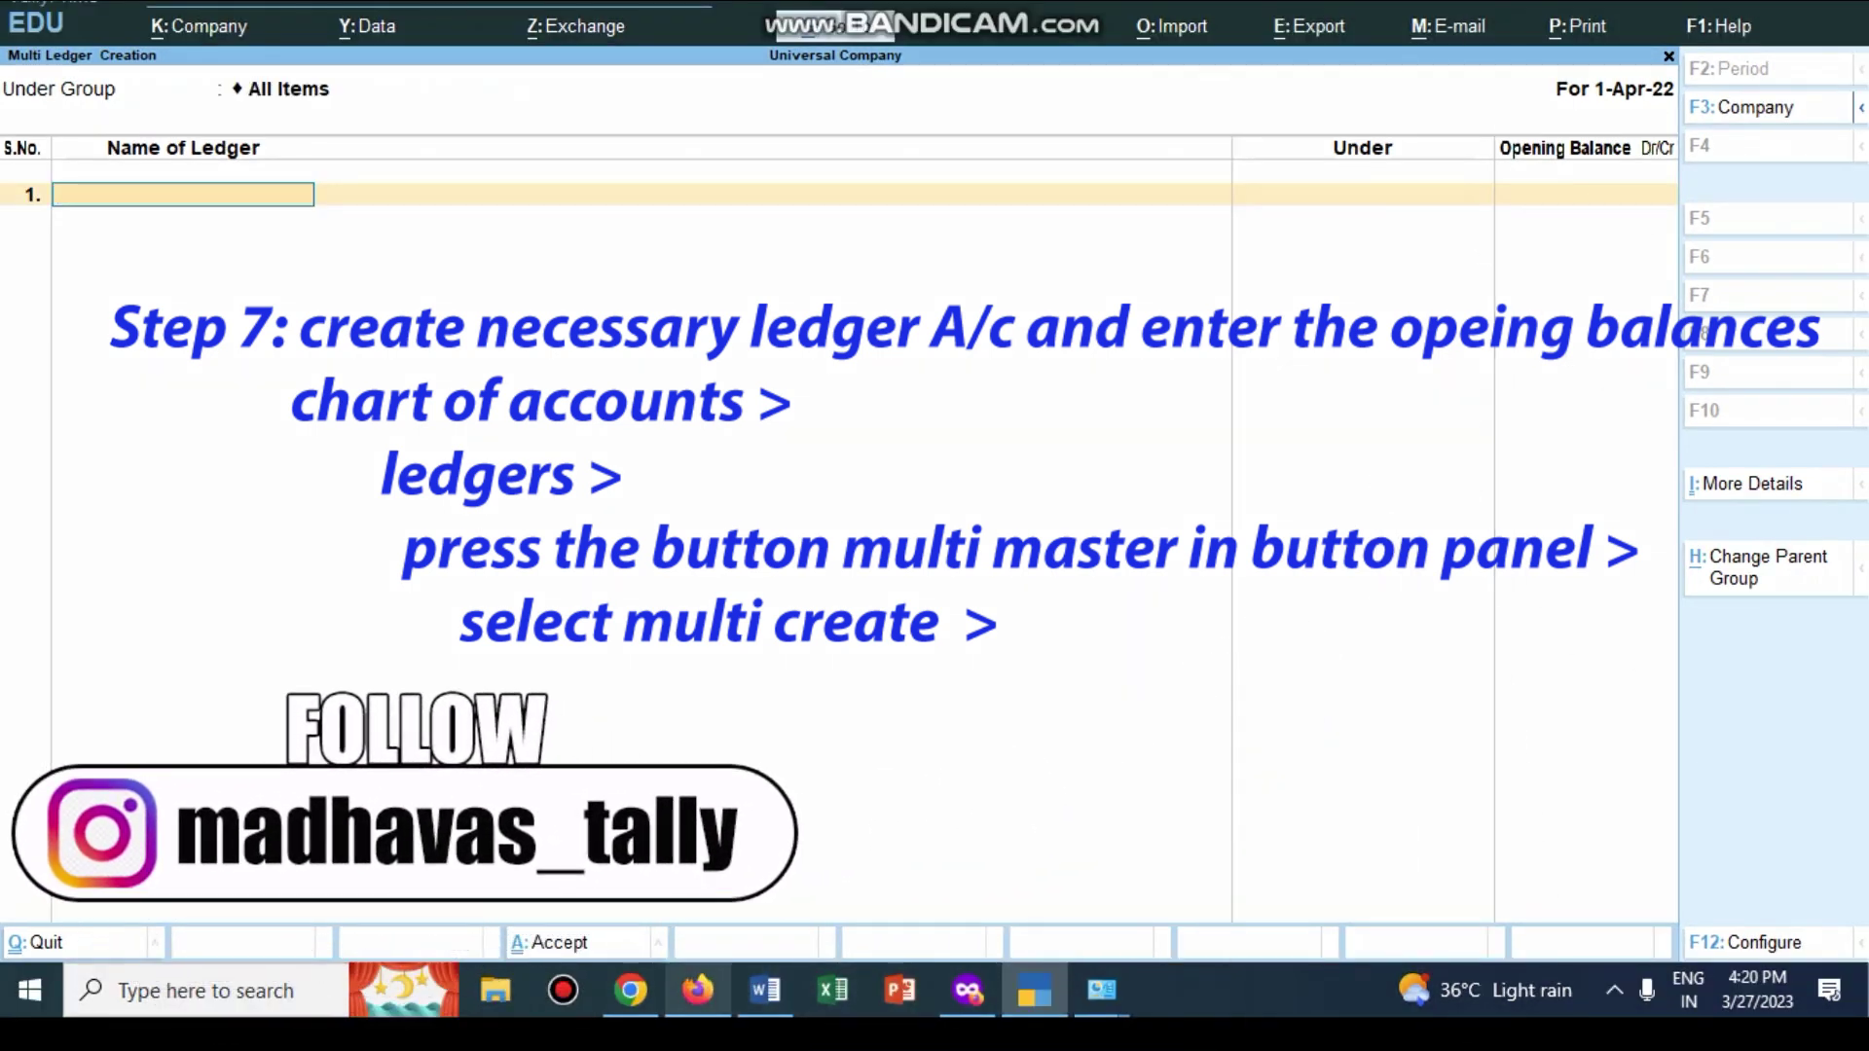
click(1034, 991)
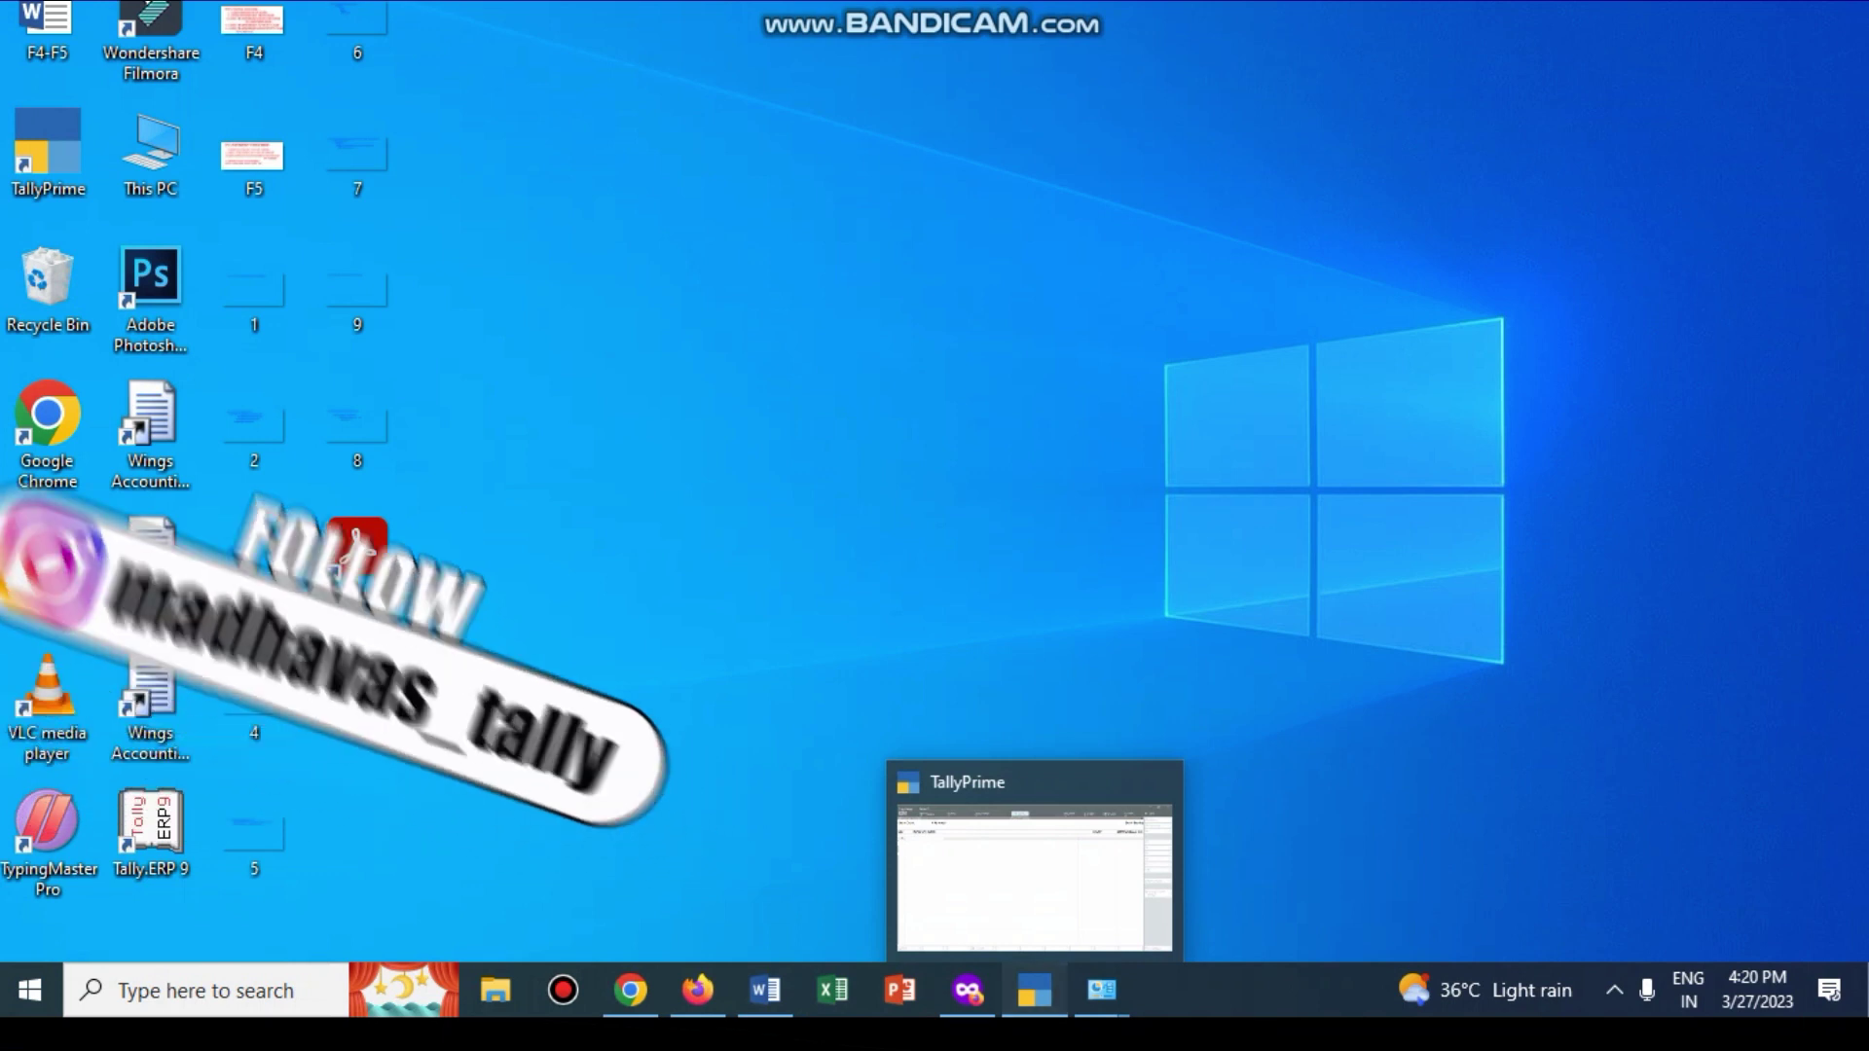
Step: Add INDIAN BANK under Bank Accounts with a 4,00,000 Dr opening balance
click(1034, 991)
key(alt+Tab)
scroll(979, 540, up, 1)
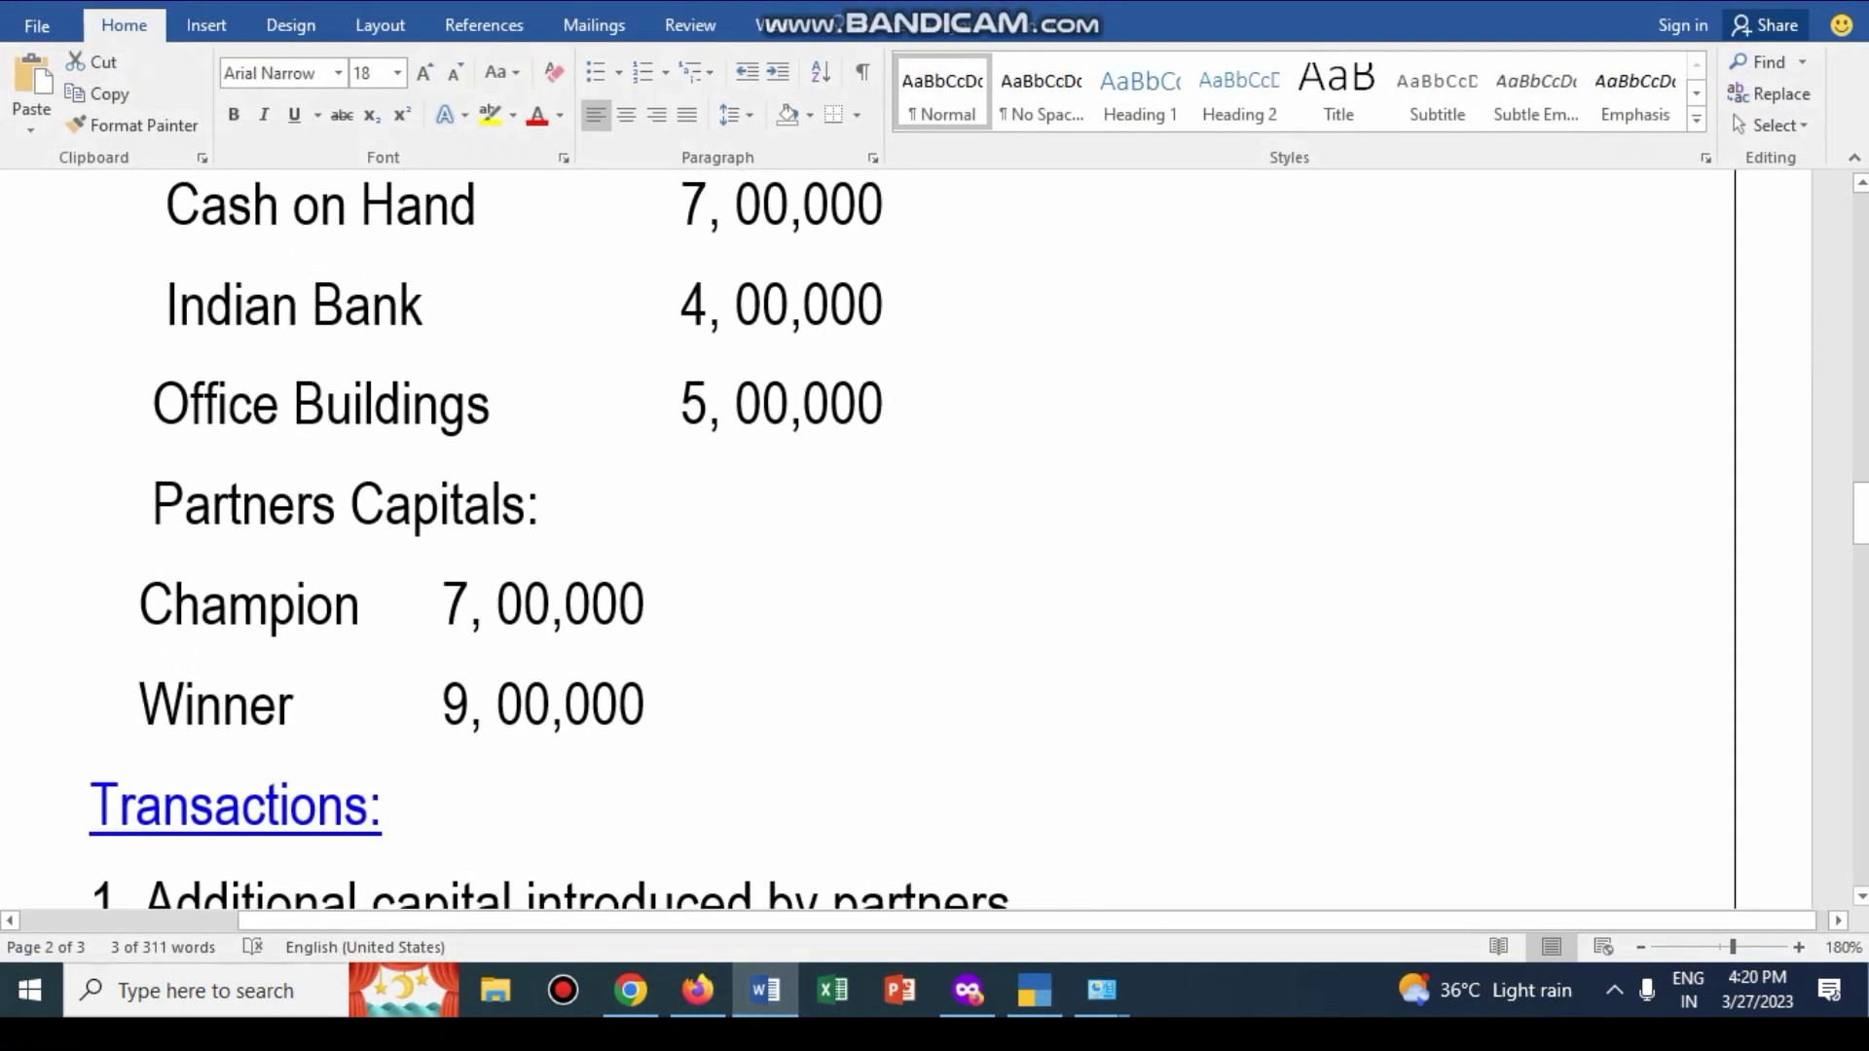
click(1034, 991)
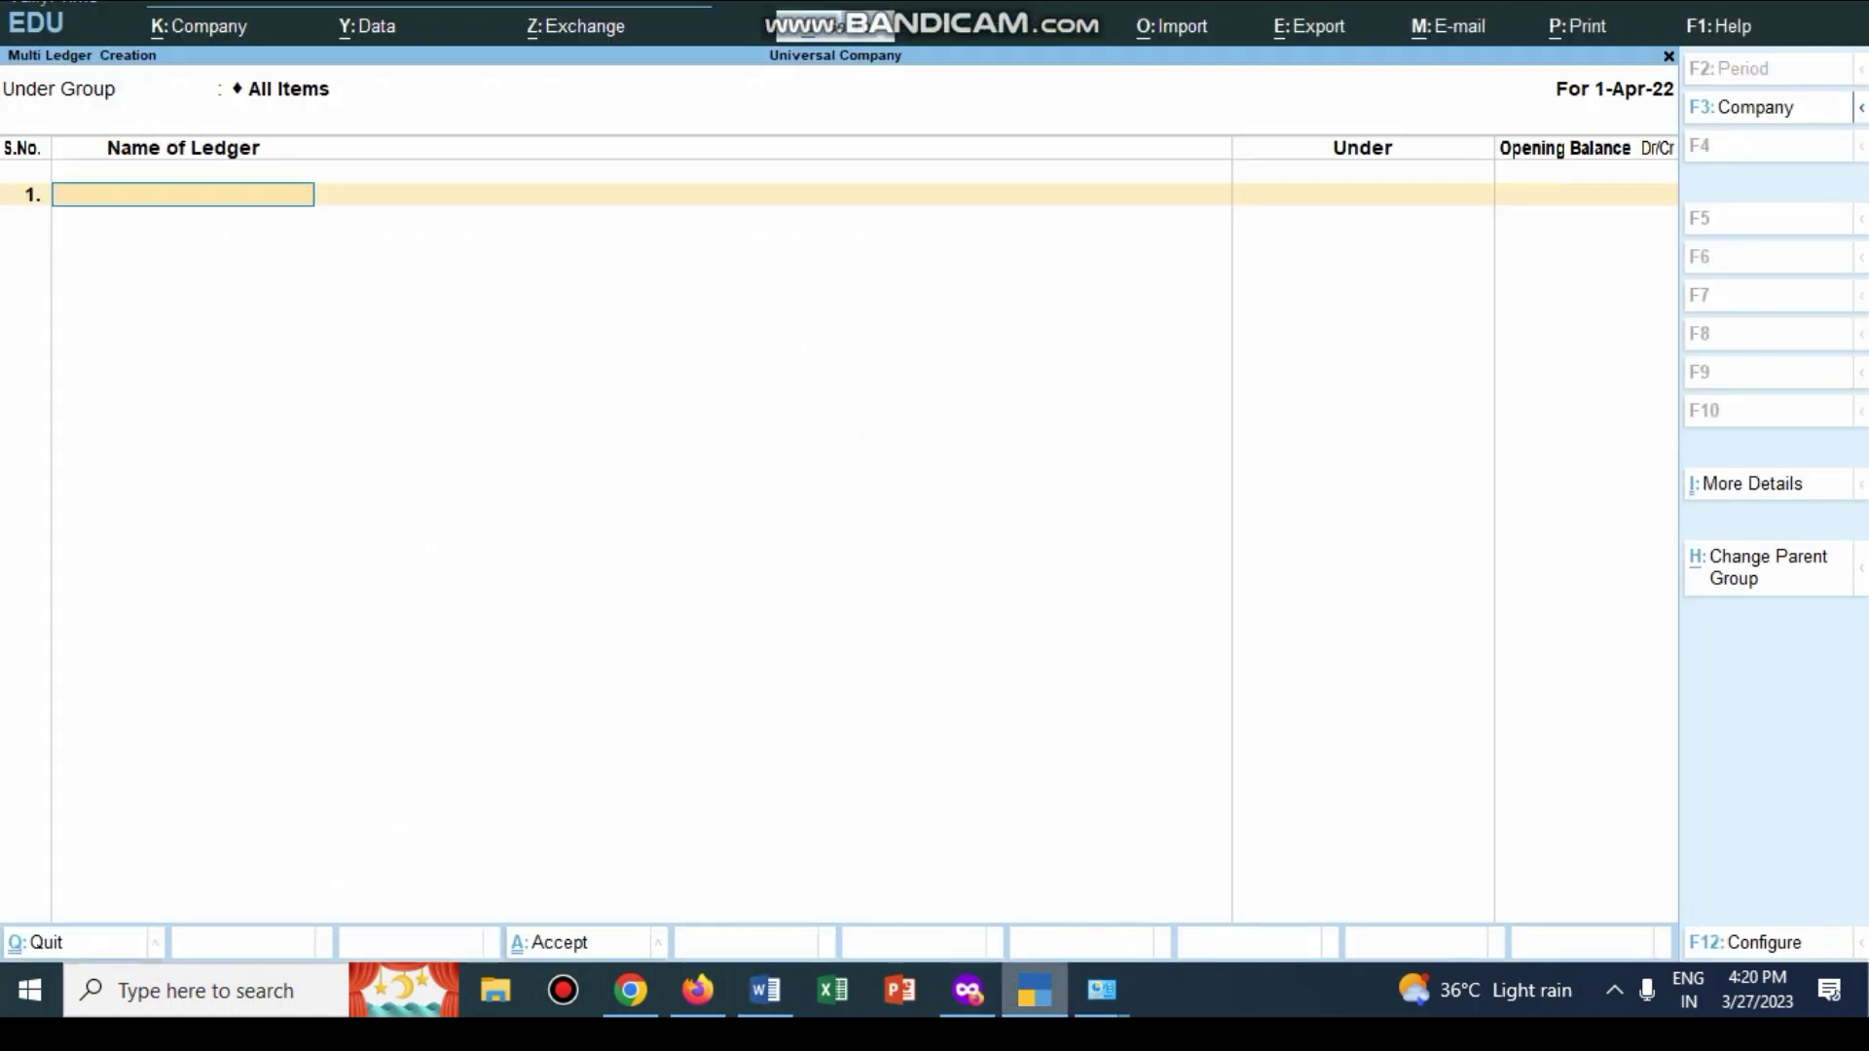
text(INDIAN BANK)
key(Return)
key(Return)
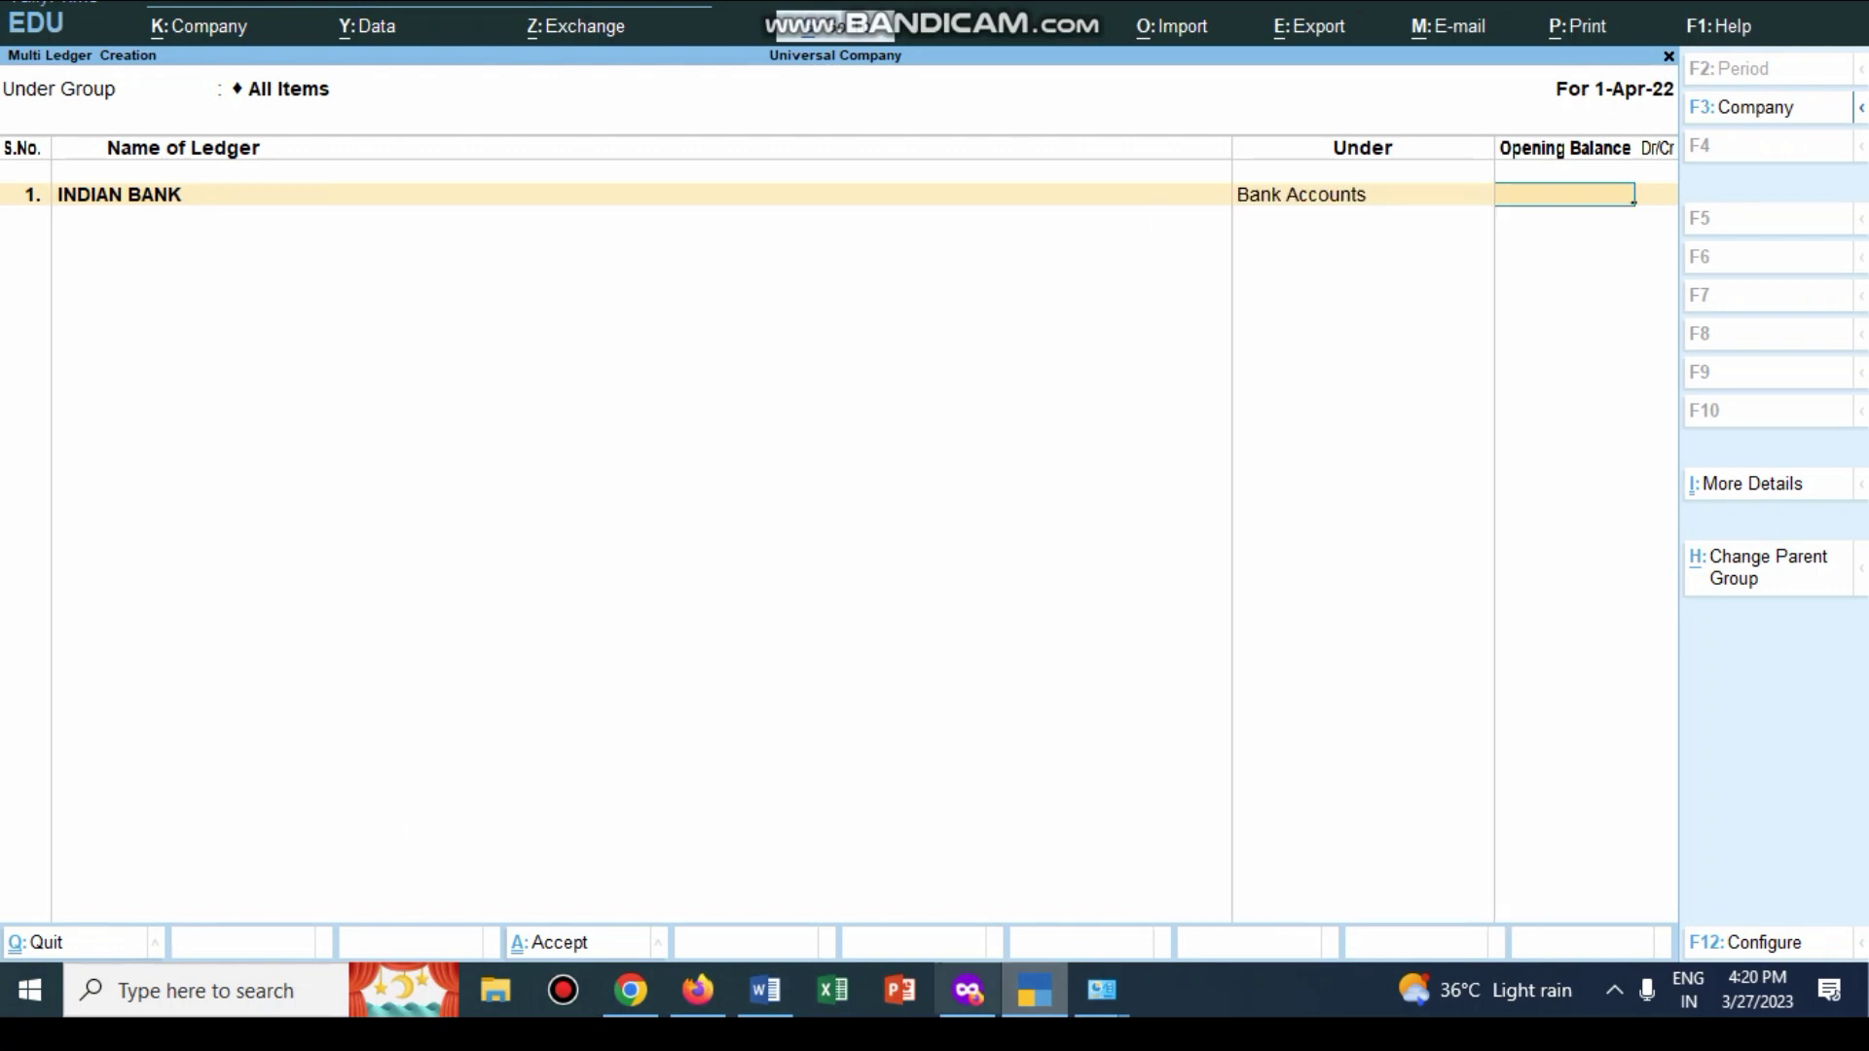
key(alt+Tab)
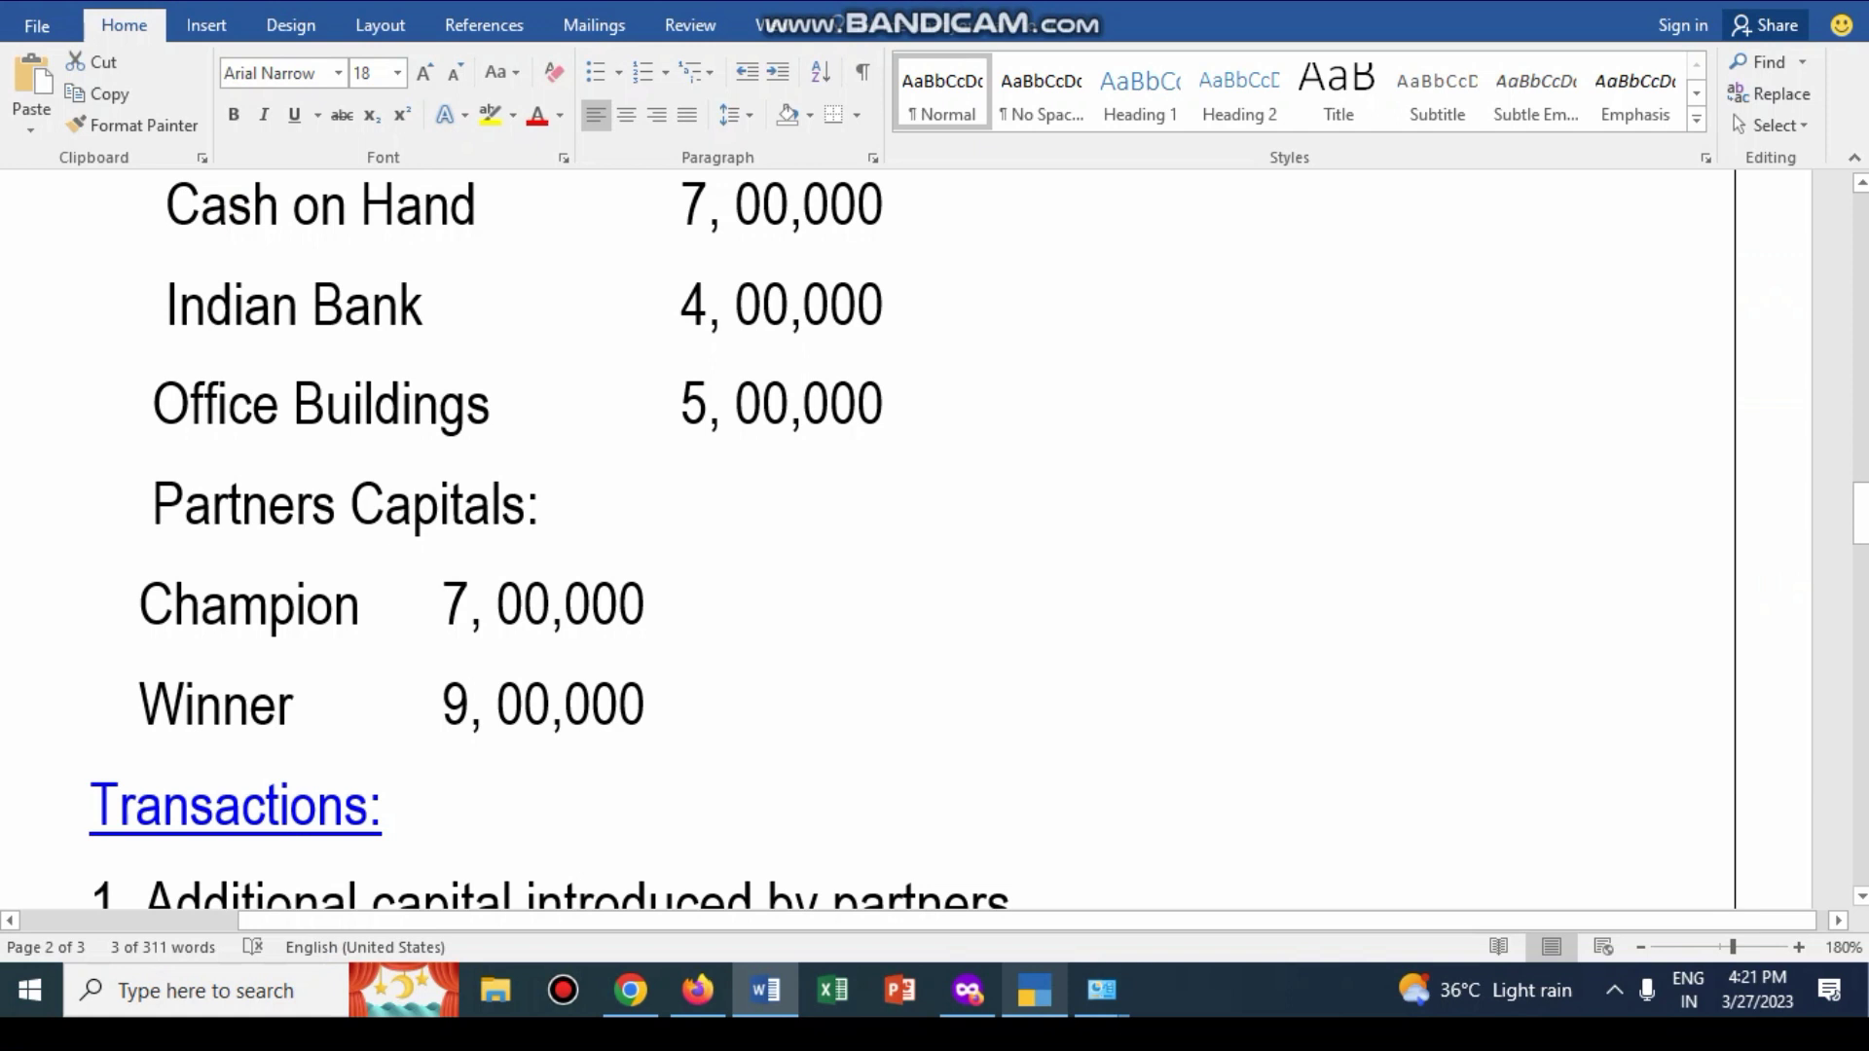
key(alt+Tab)
text(400000)
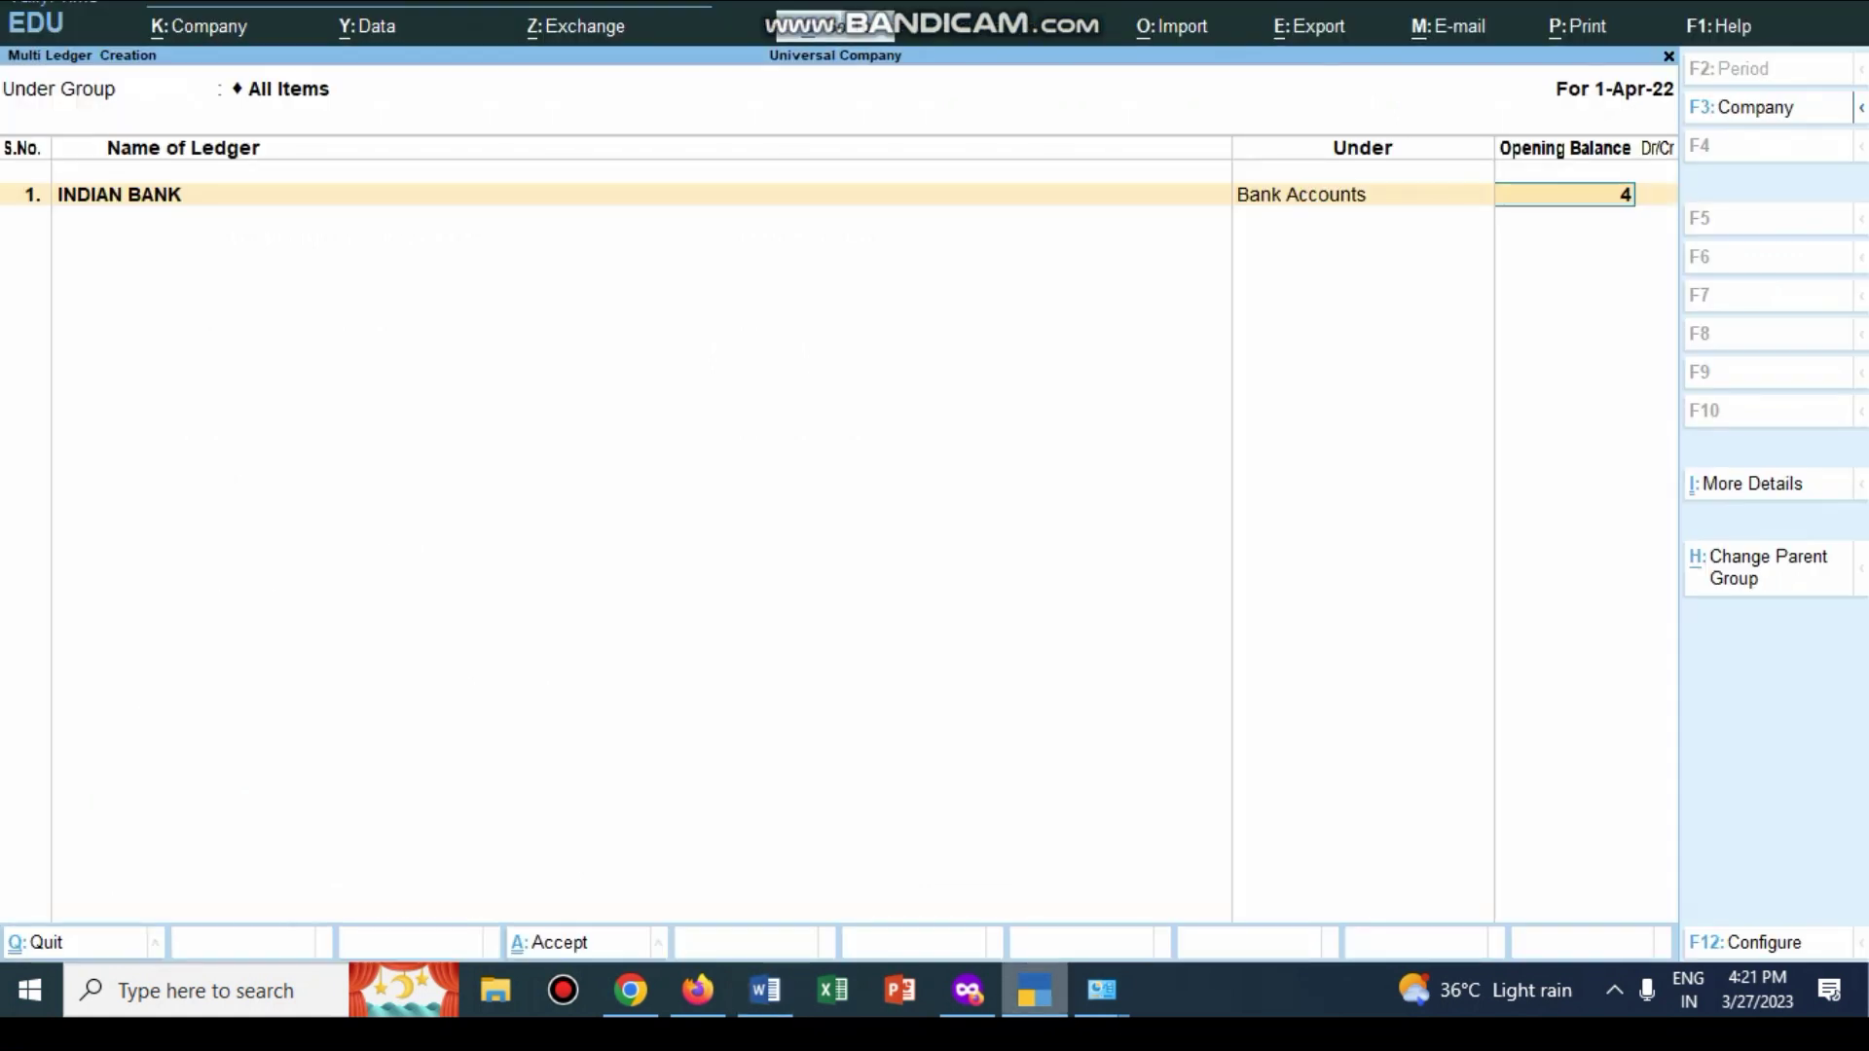
key(Return)
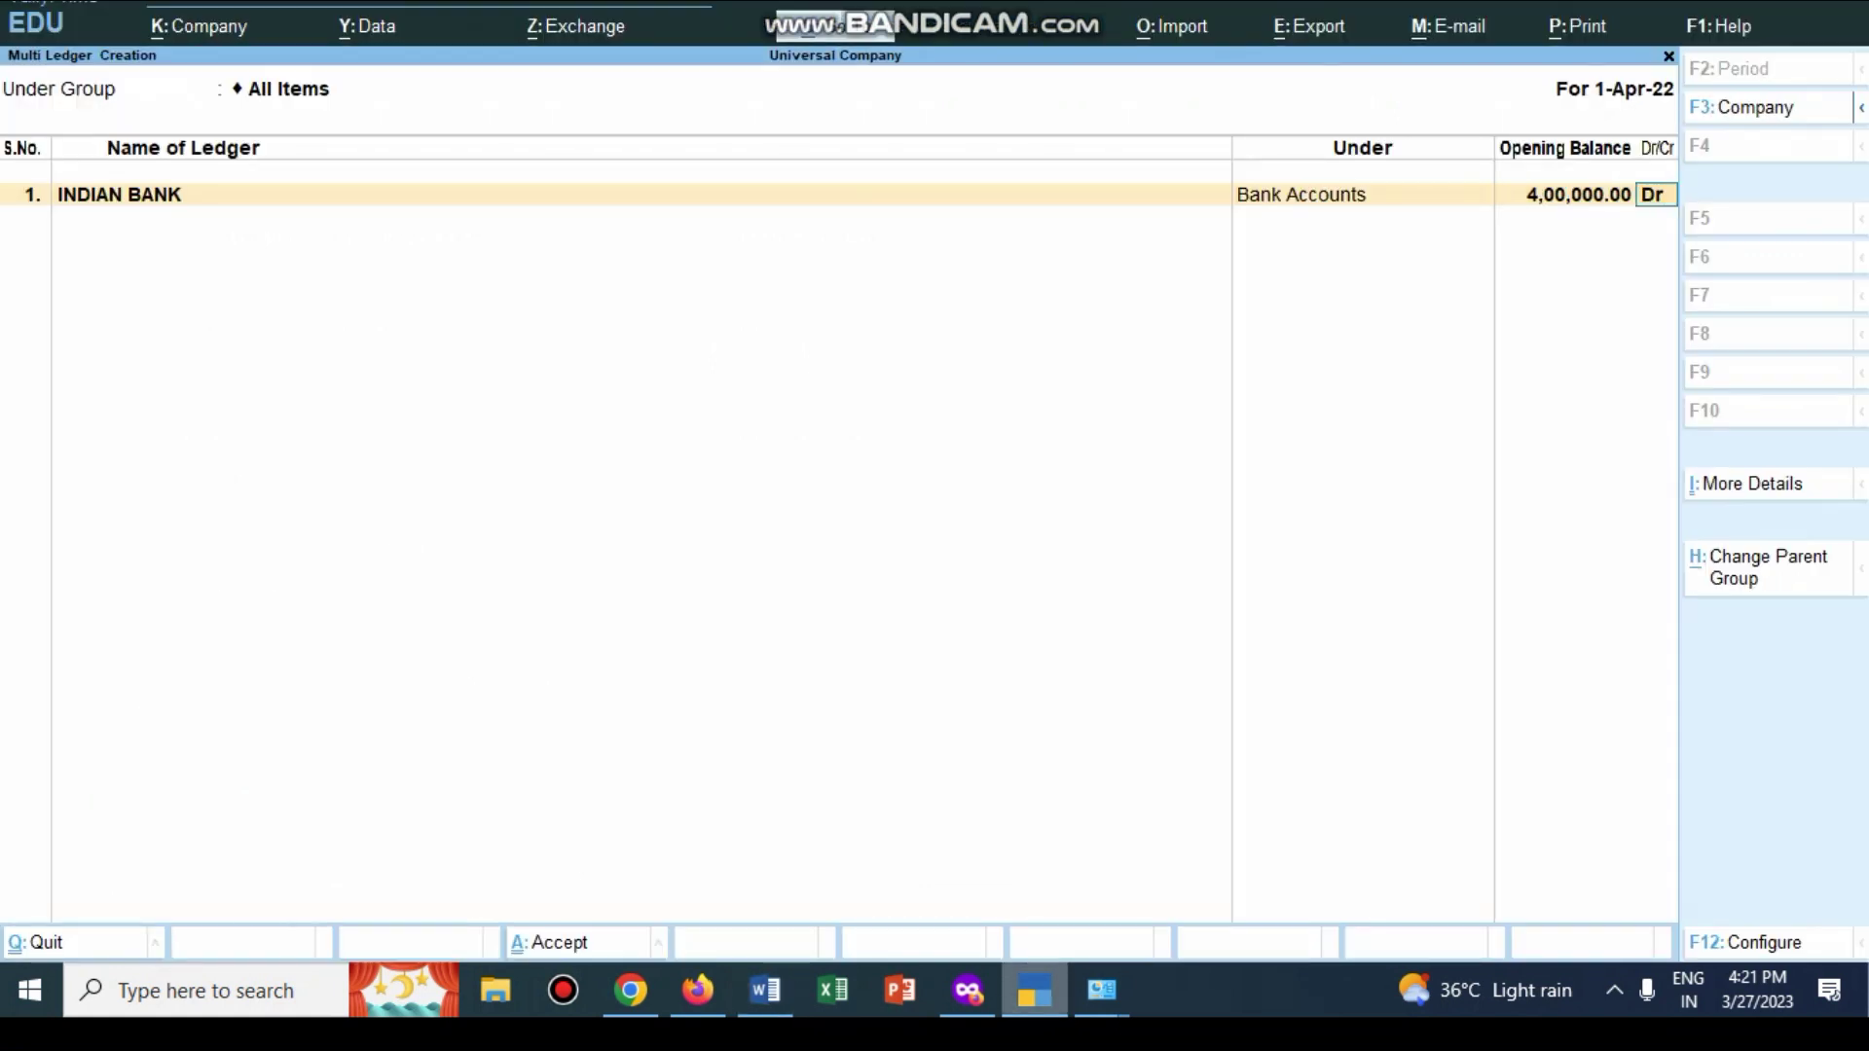
key(Return)
Step: Add OFFICE BUILDING under Fixed Assets with a 7,00,000 opening balance
text(OFFICE)
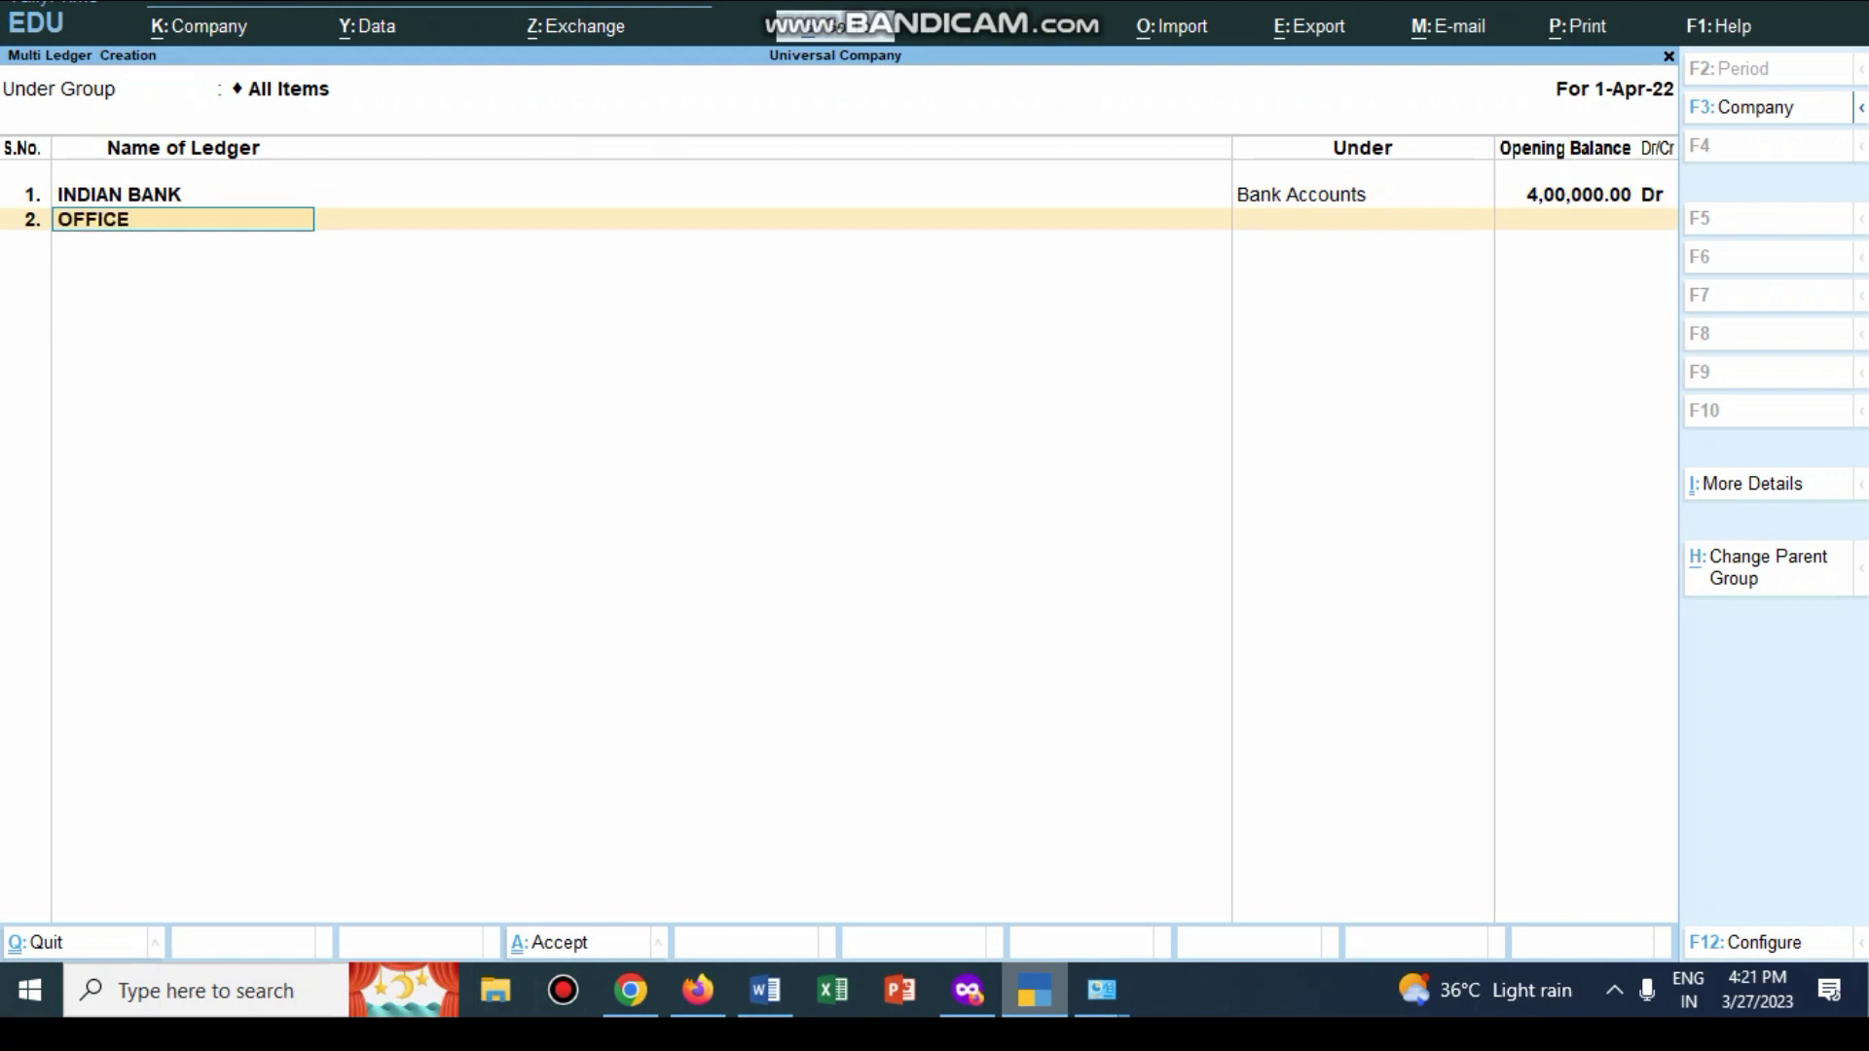
text( BUILDING)
key(Return)
text(F)
key(Return)
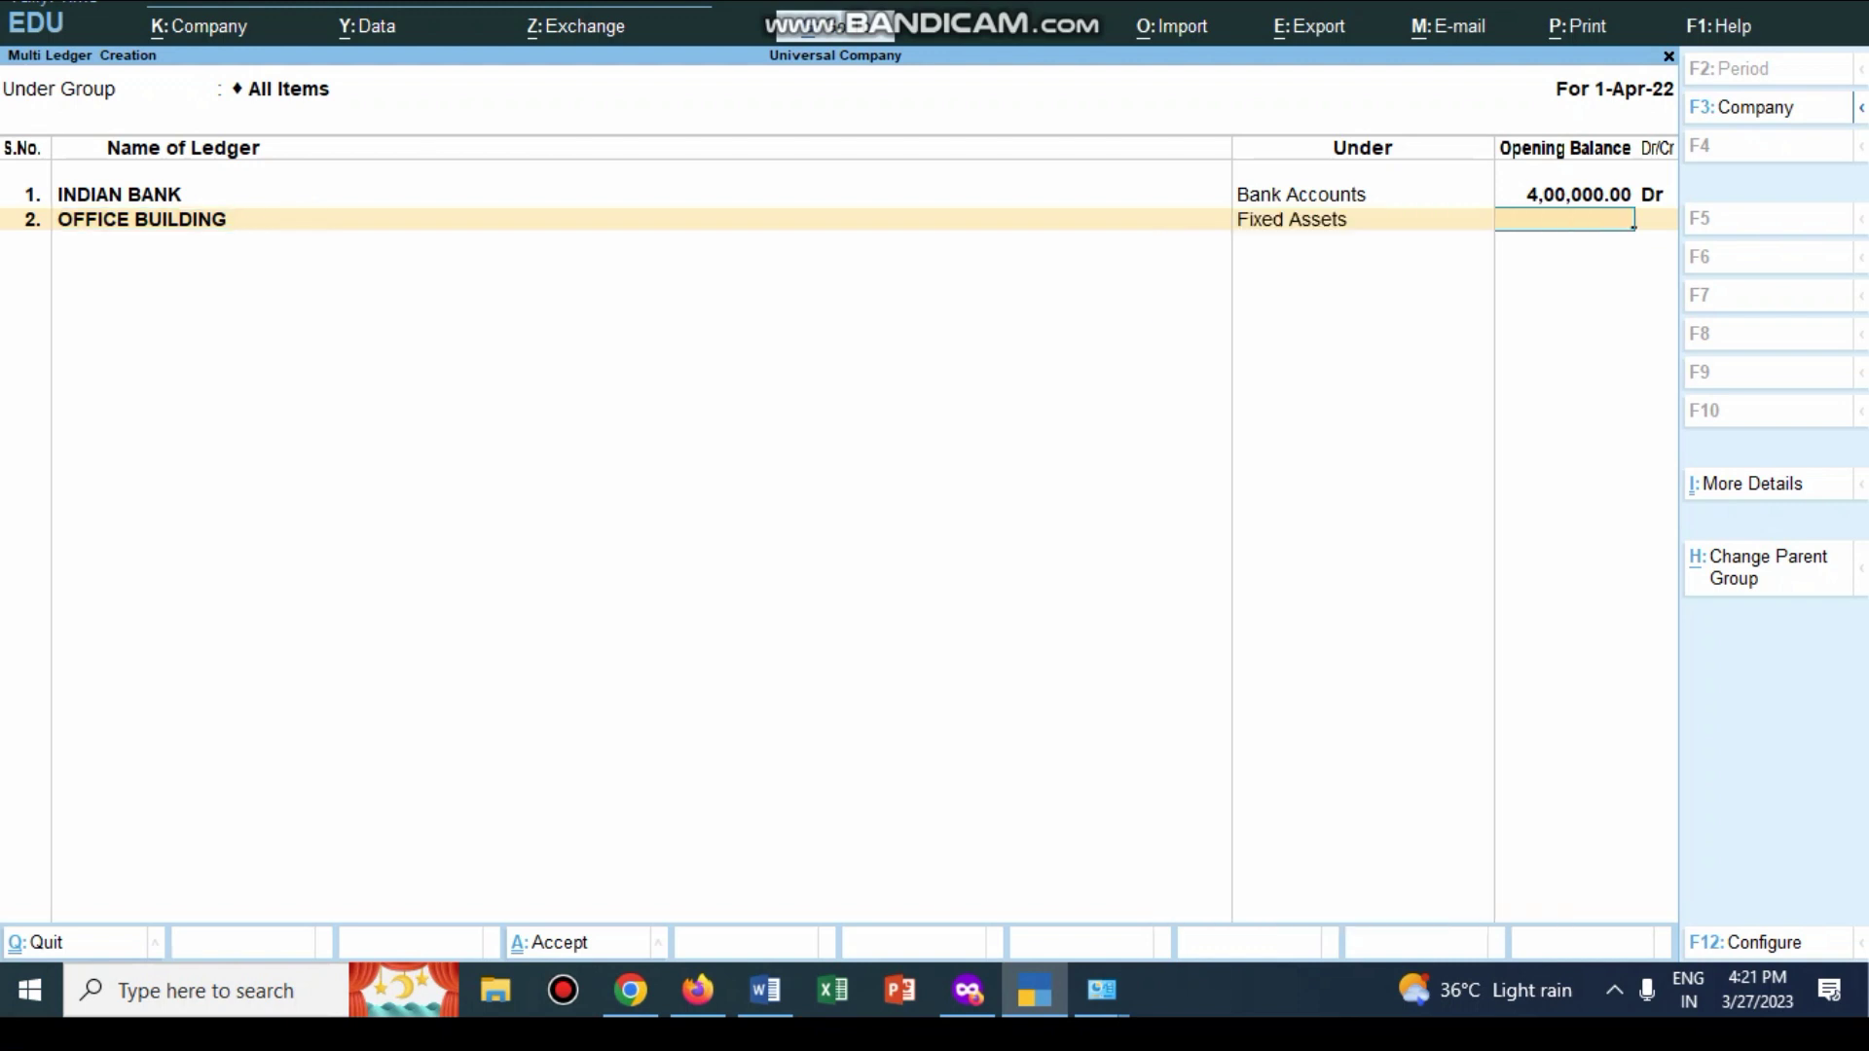
text(700000)
key(Return)
key(Return)
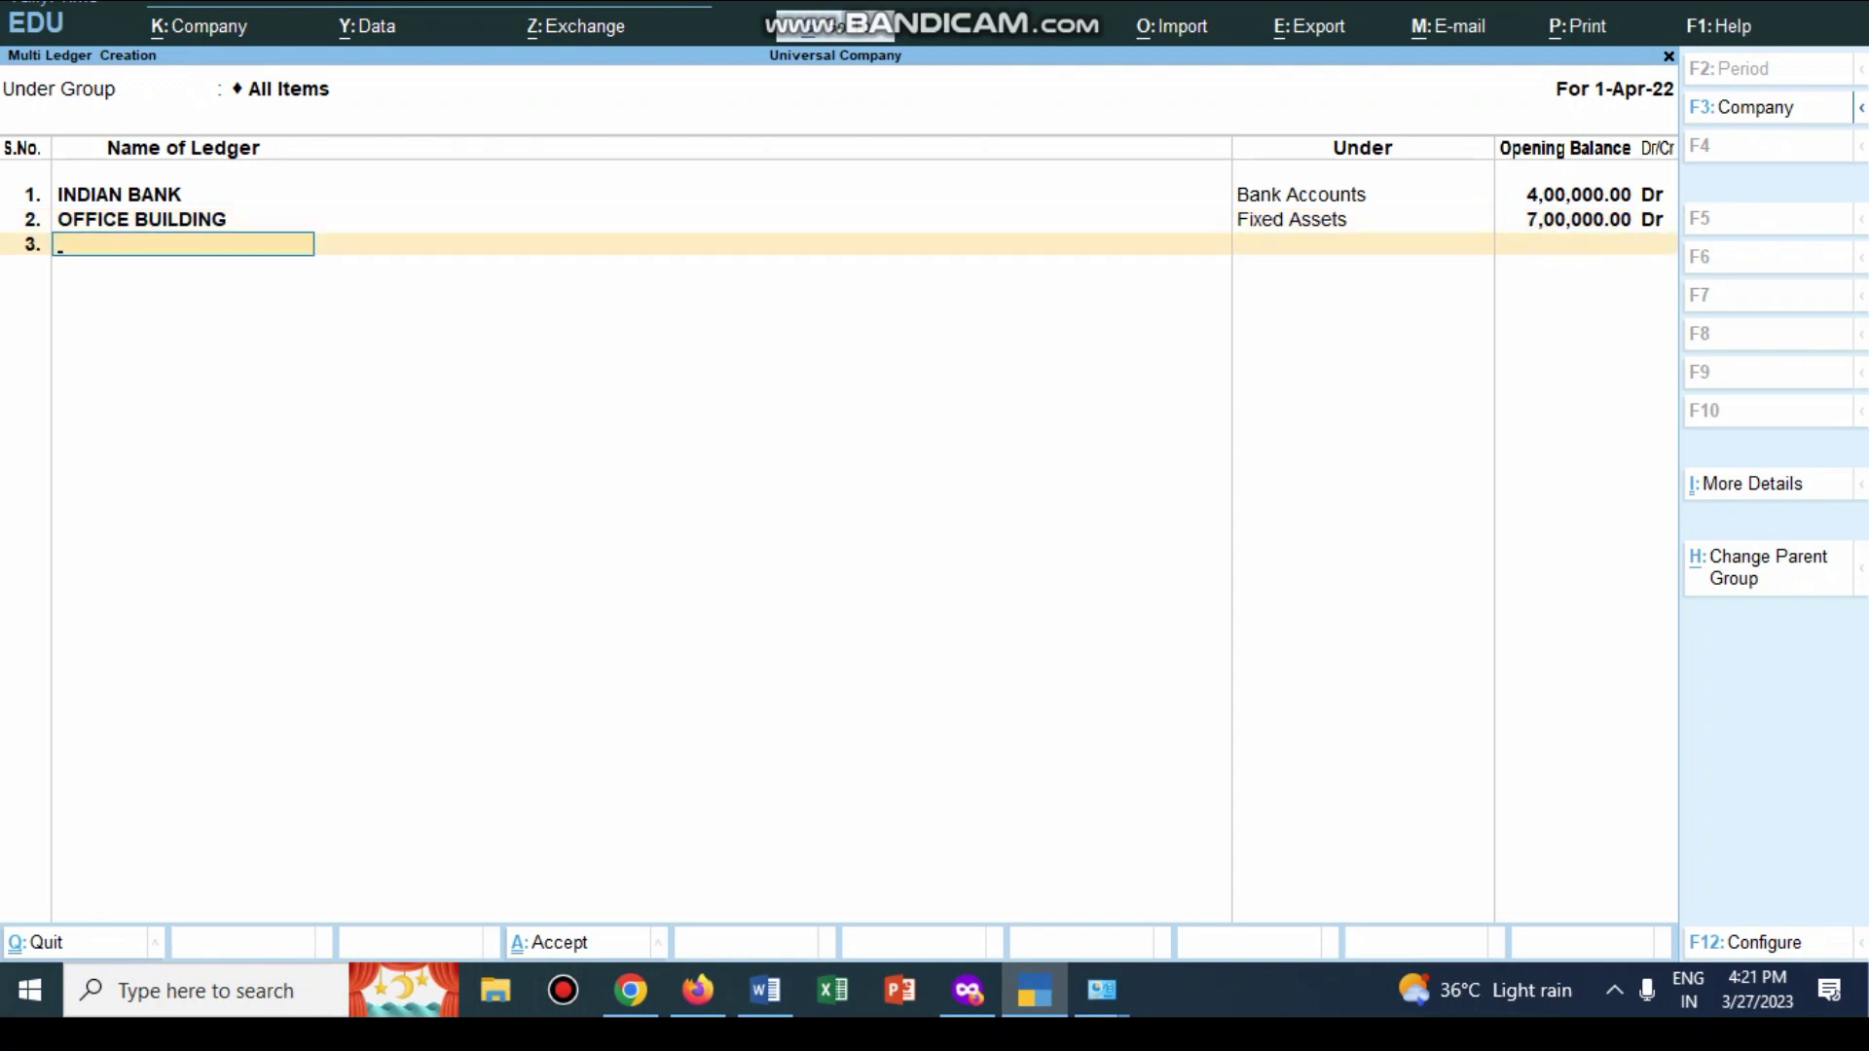
Step: Add CHAMPION under Capital Account with a 7,00,000 Cr opening balance
key(alt+Tab)
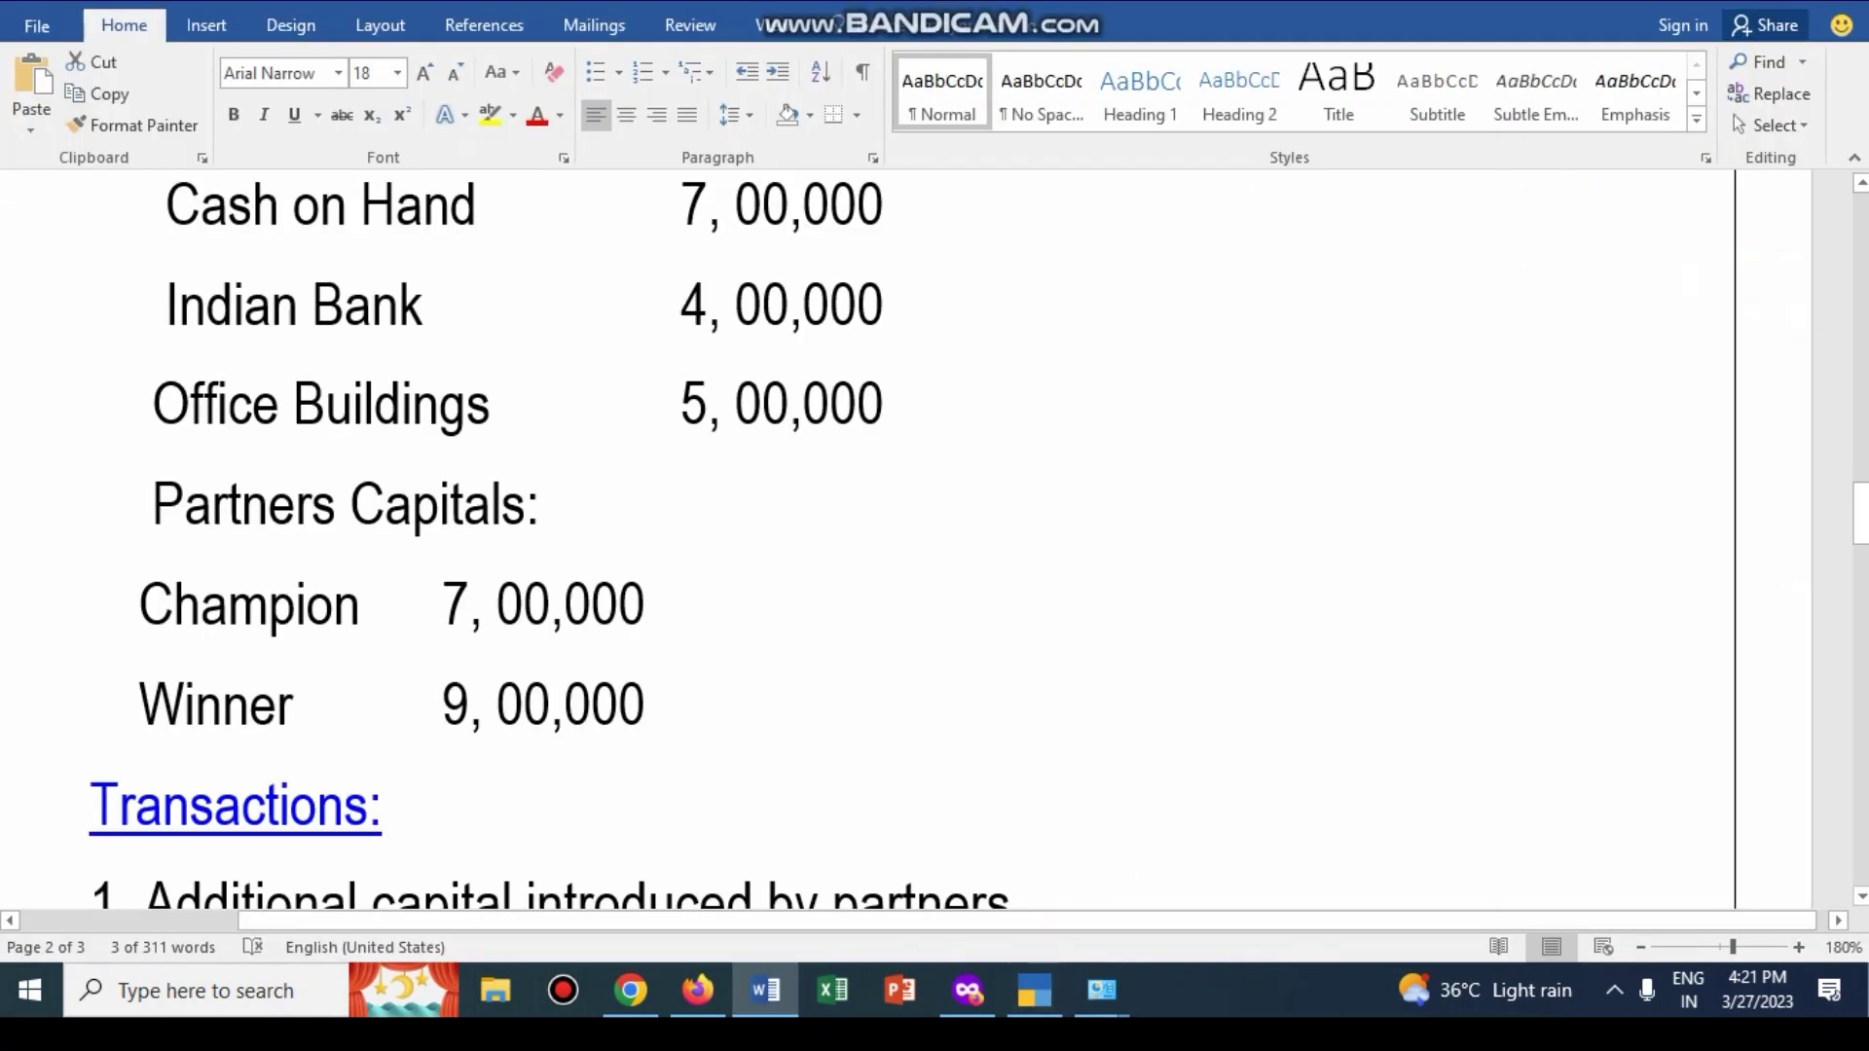
scroll(657, 540, down, 2)
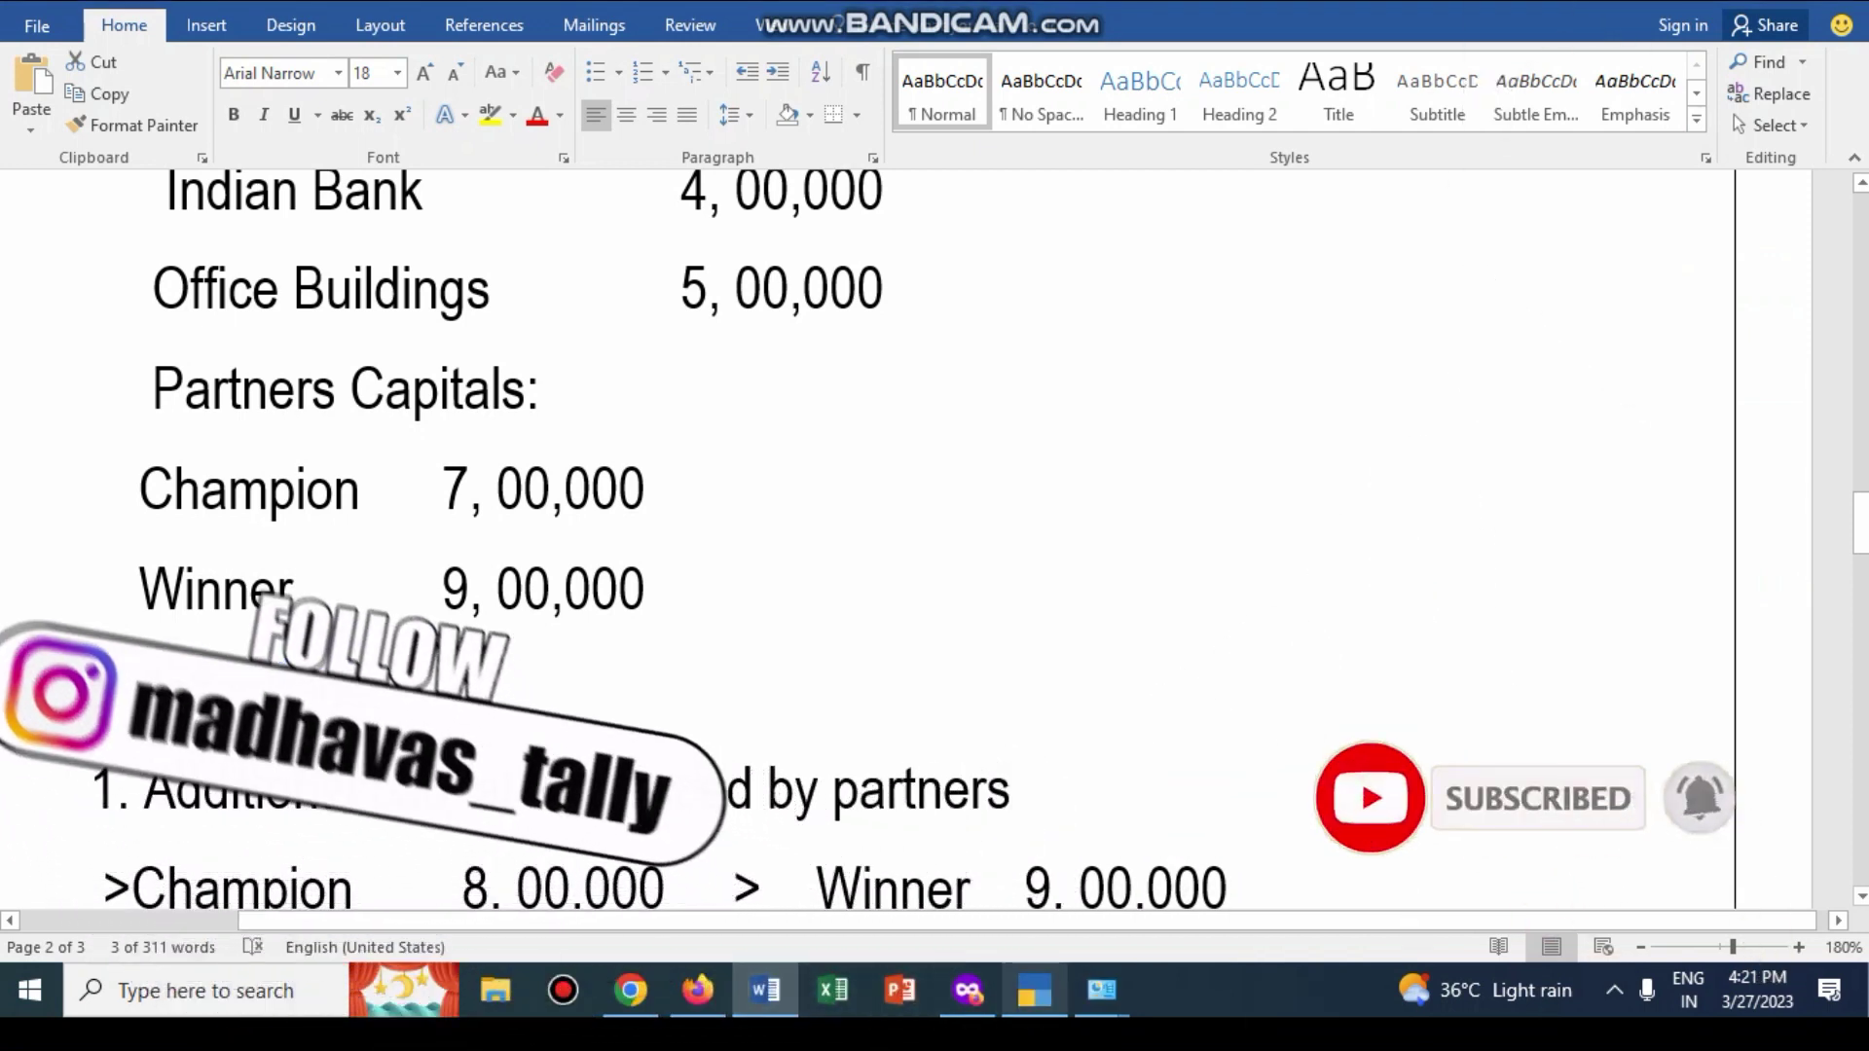
key(alt+Tab)
text(HA)
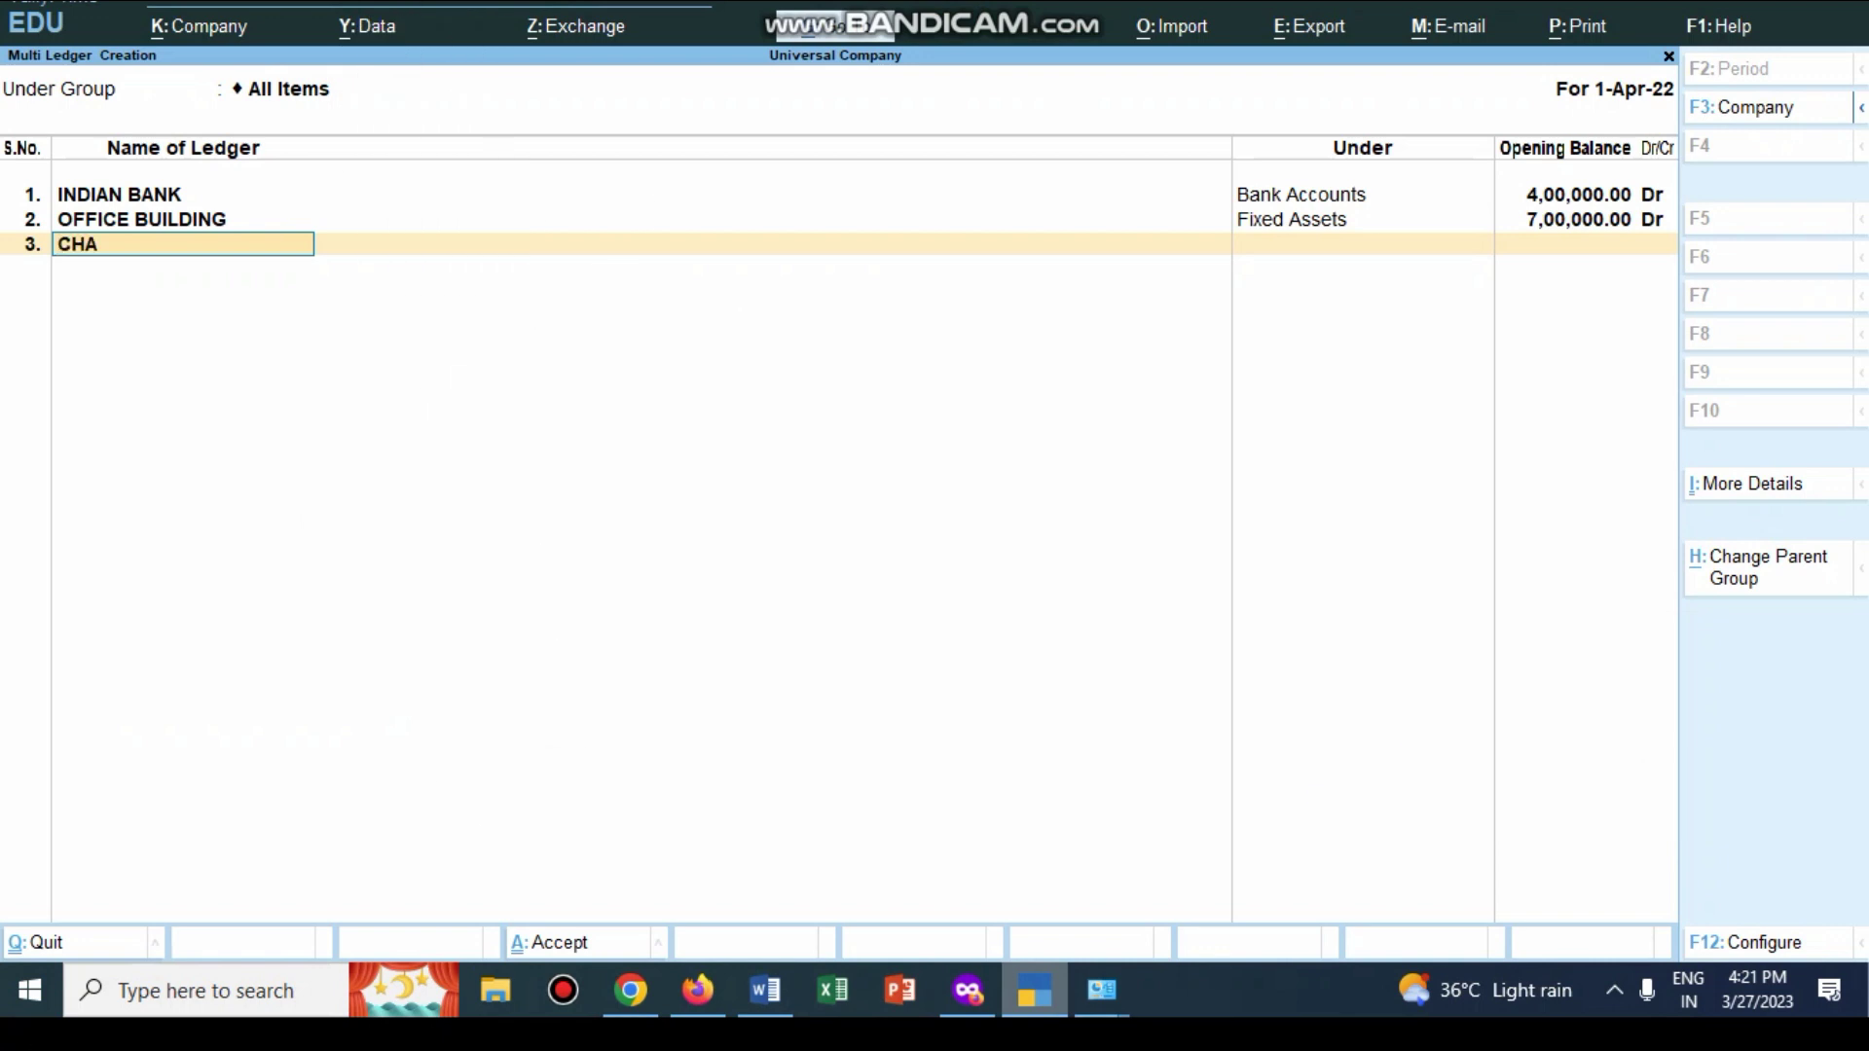
text(MPION)
key(Return)
text(CA)
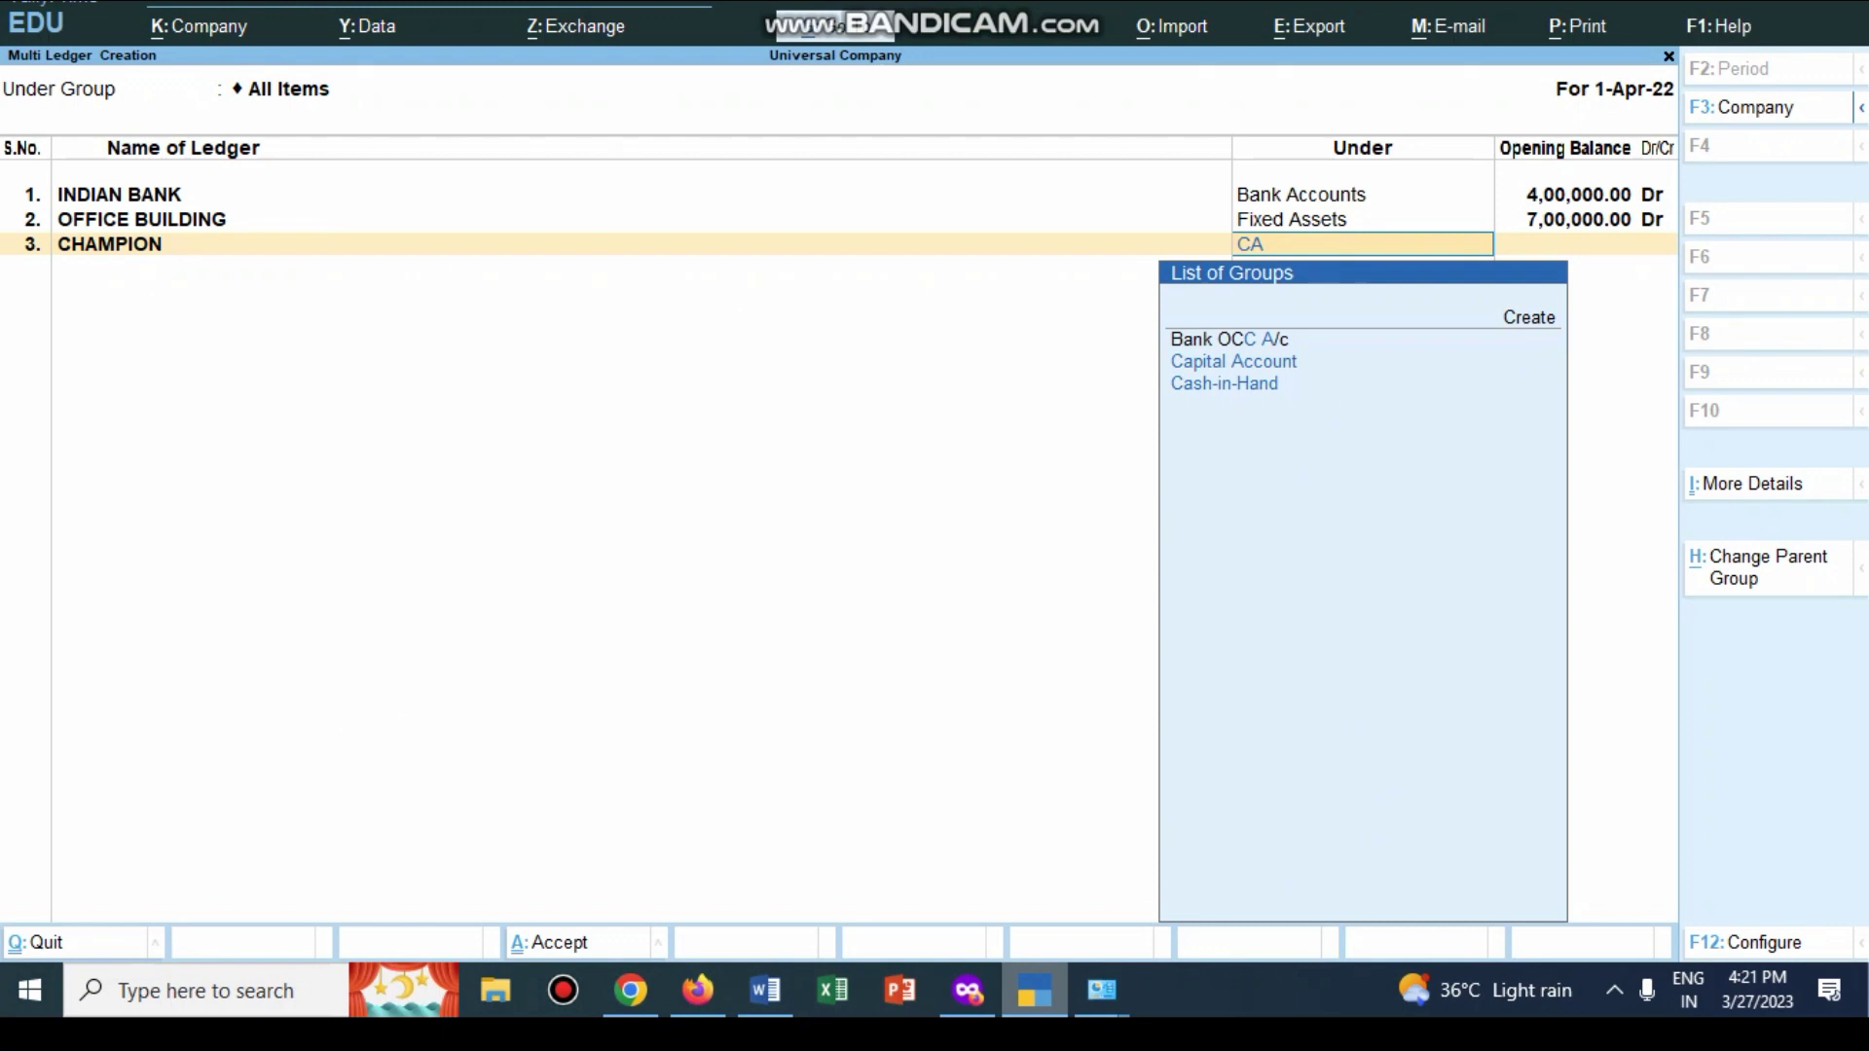
key(Return)
text(7)
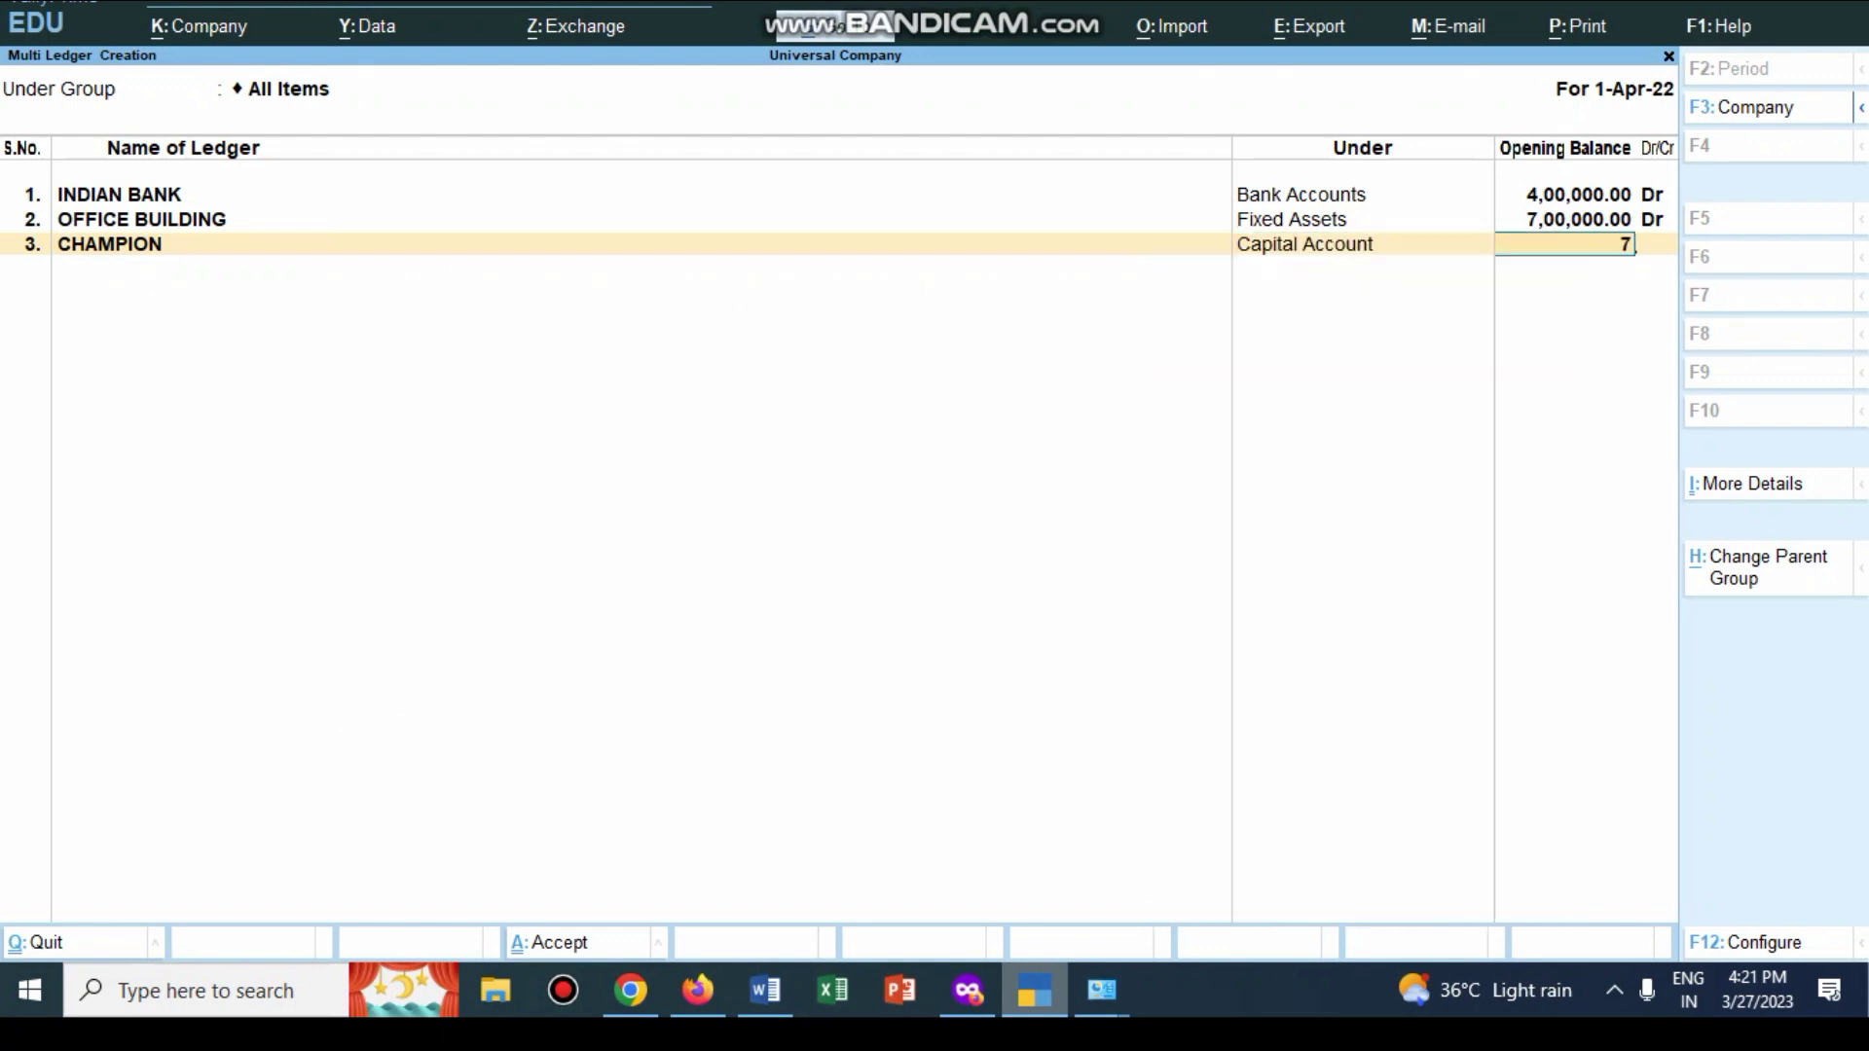
text(,00,000)
key(Return)
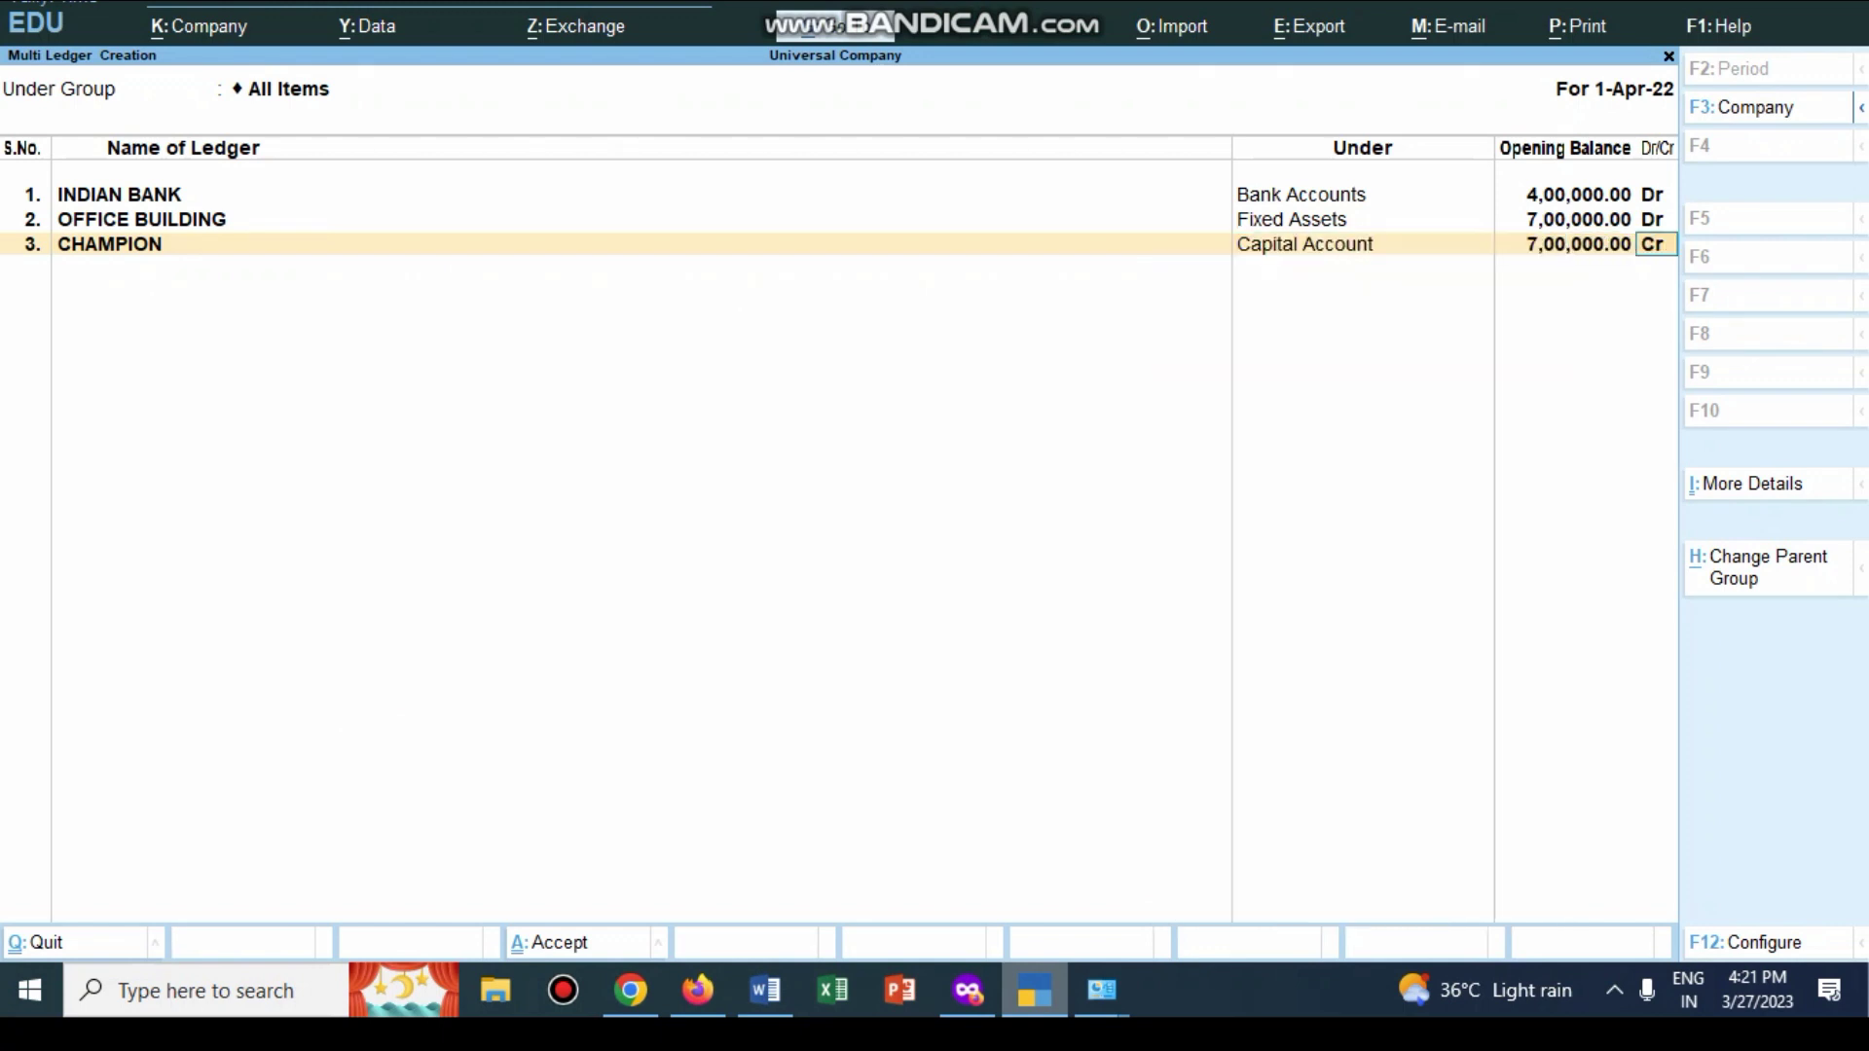
key(Return)
Step: Add WINNER under Capital Account with 9,00,000 Cr, then view the Word transactions
text(WINNER)
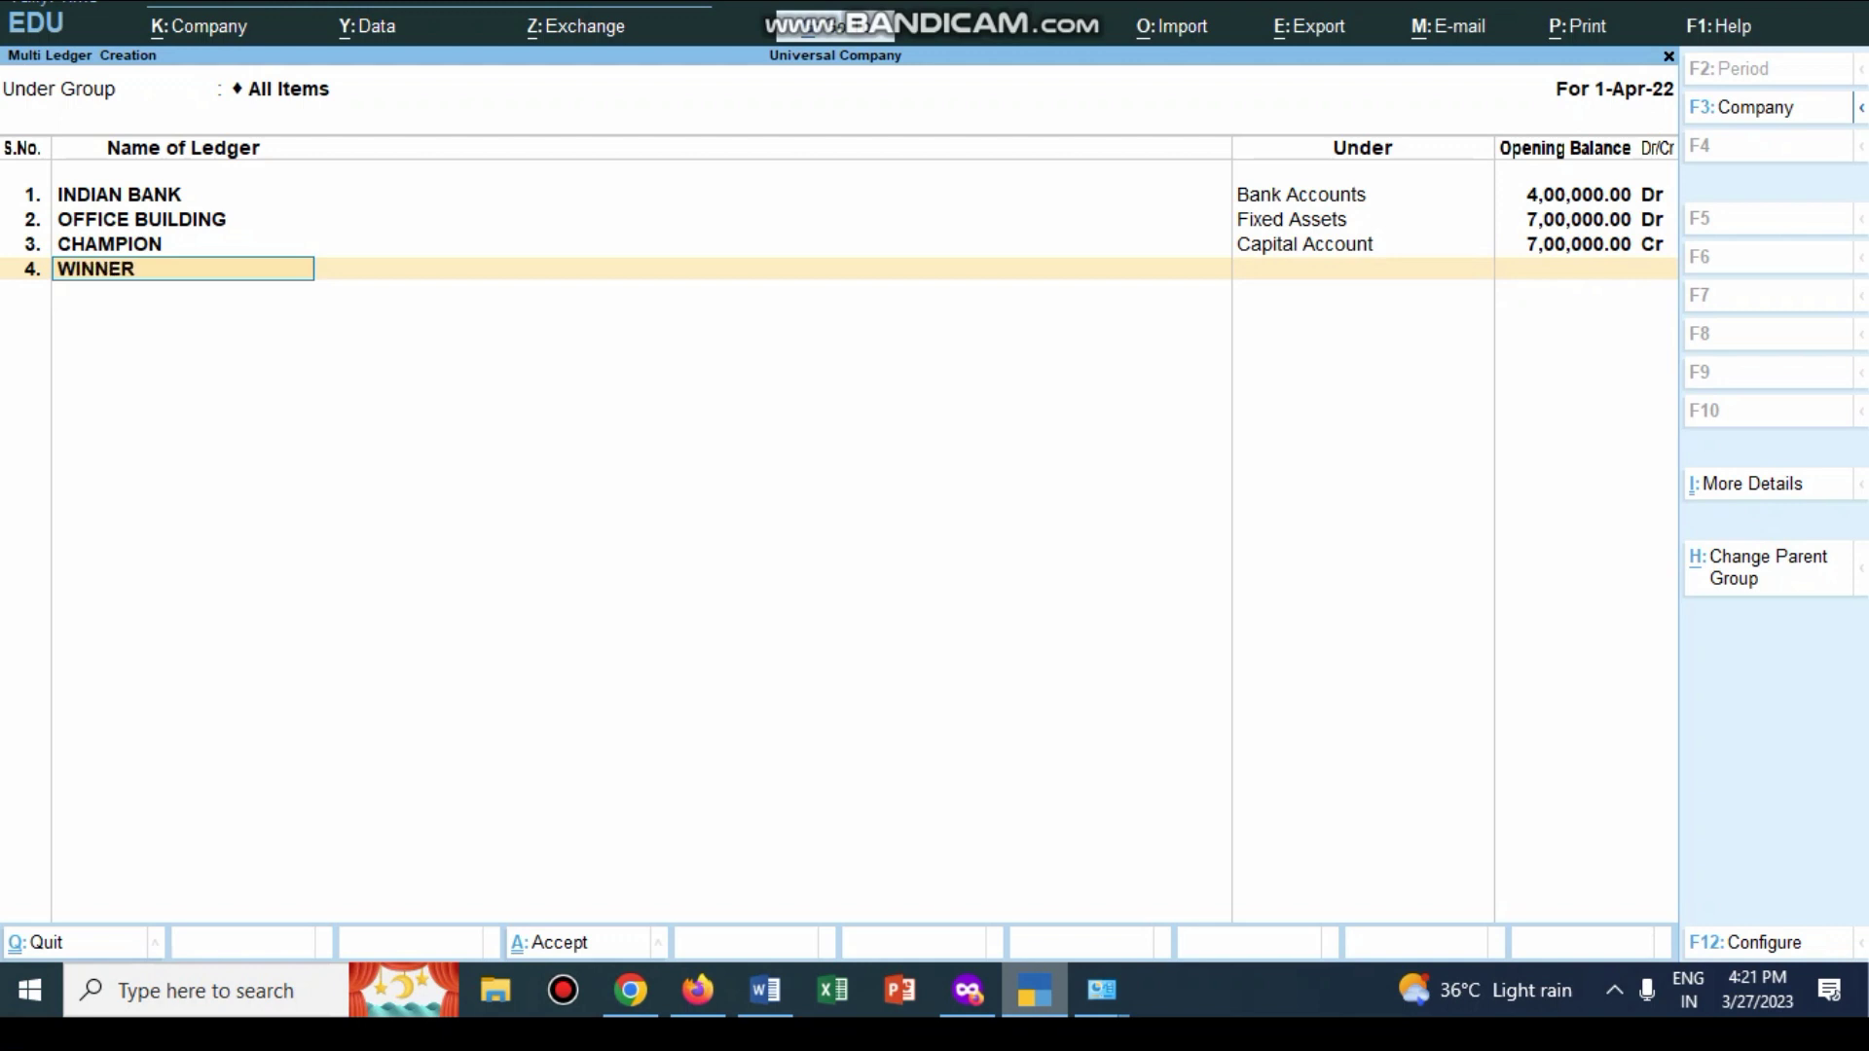
key(Return)
text(CA)
key(Down)
key(Down)
key(Up)
key(Return)
text(900000)
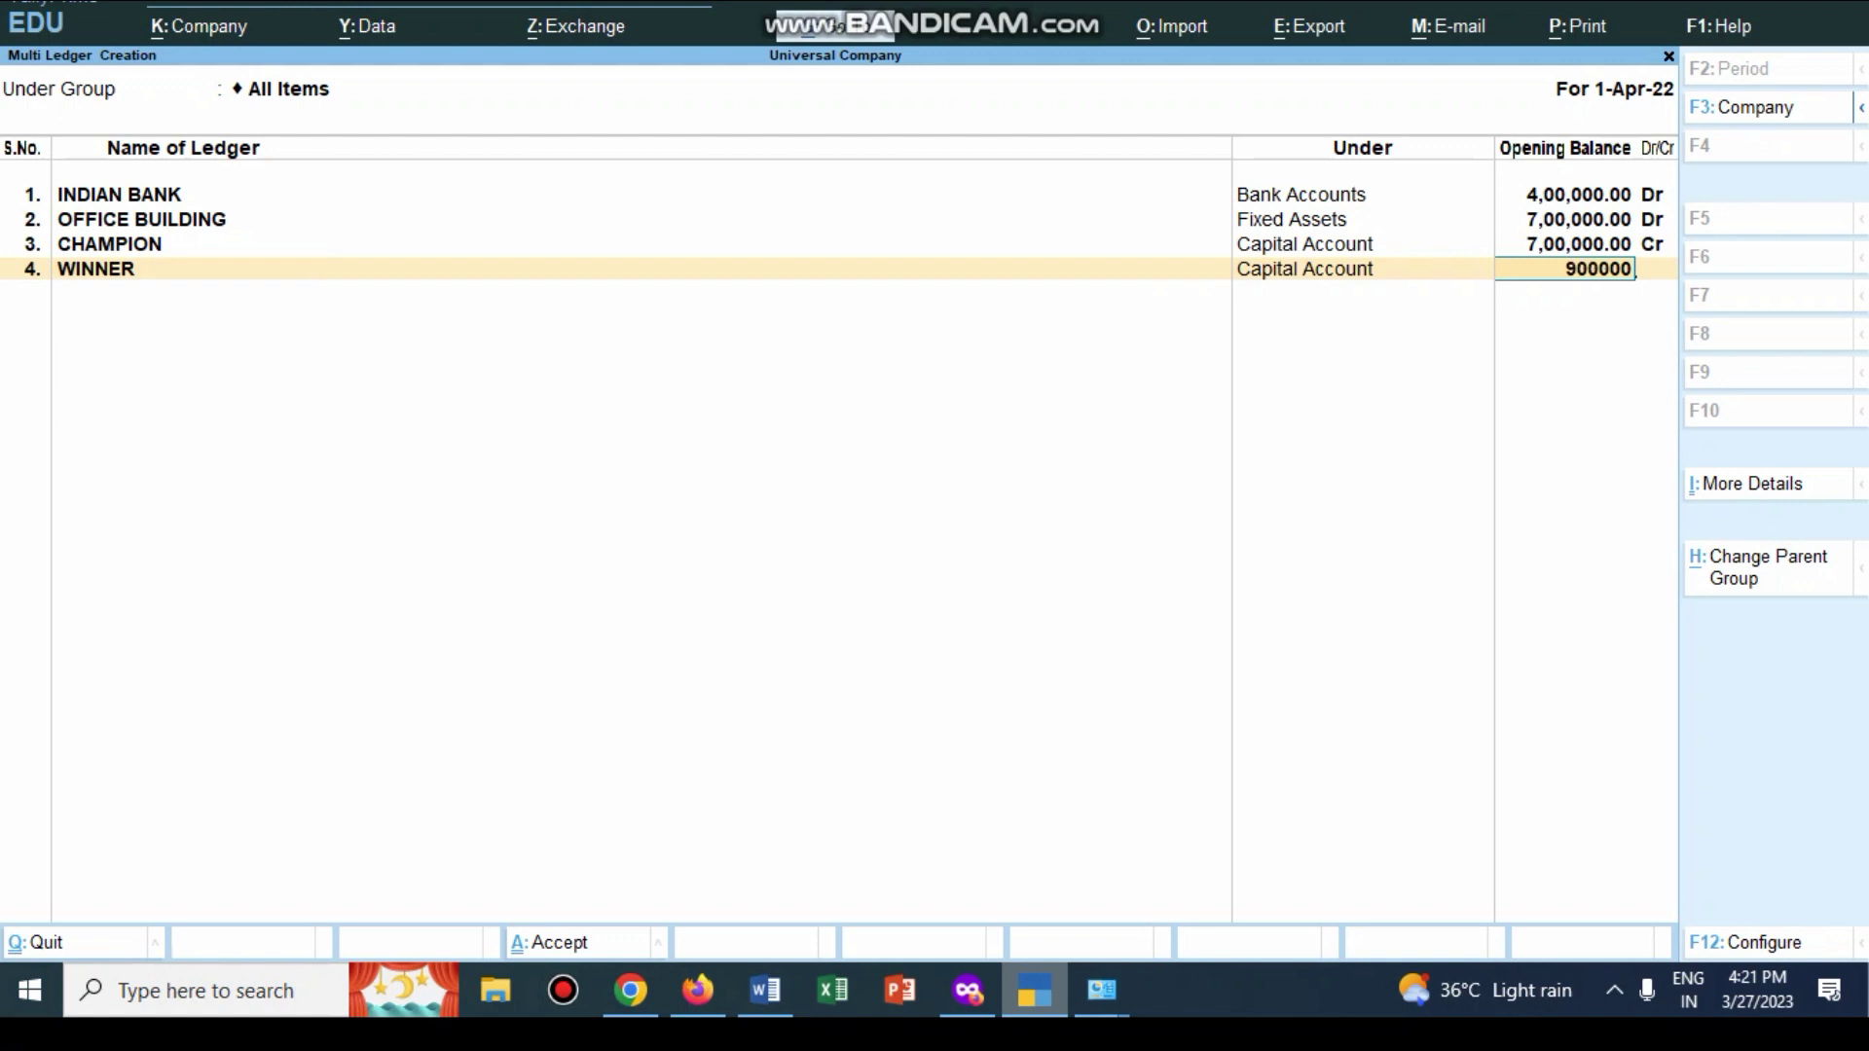
key(Return)
key(Return)
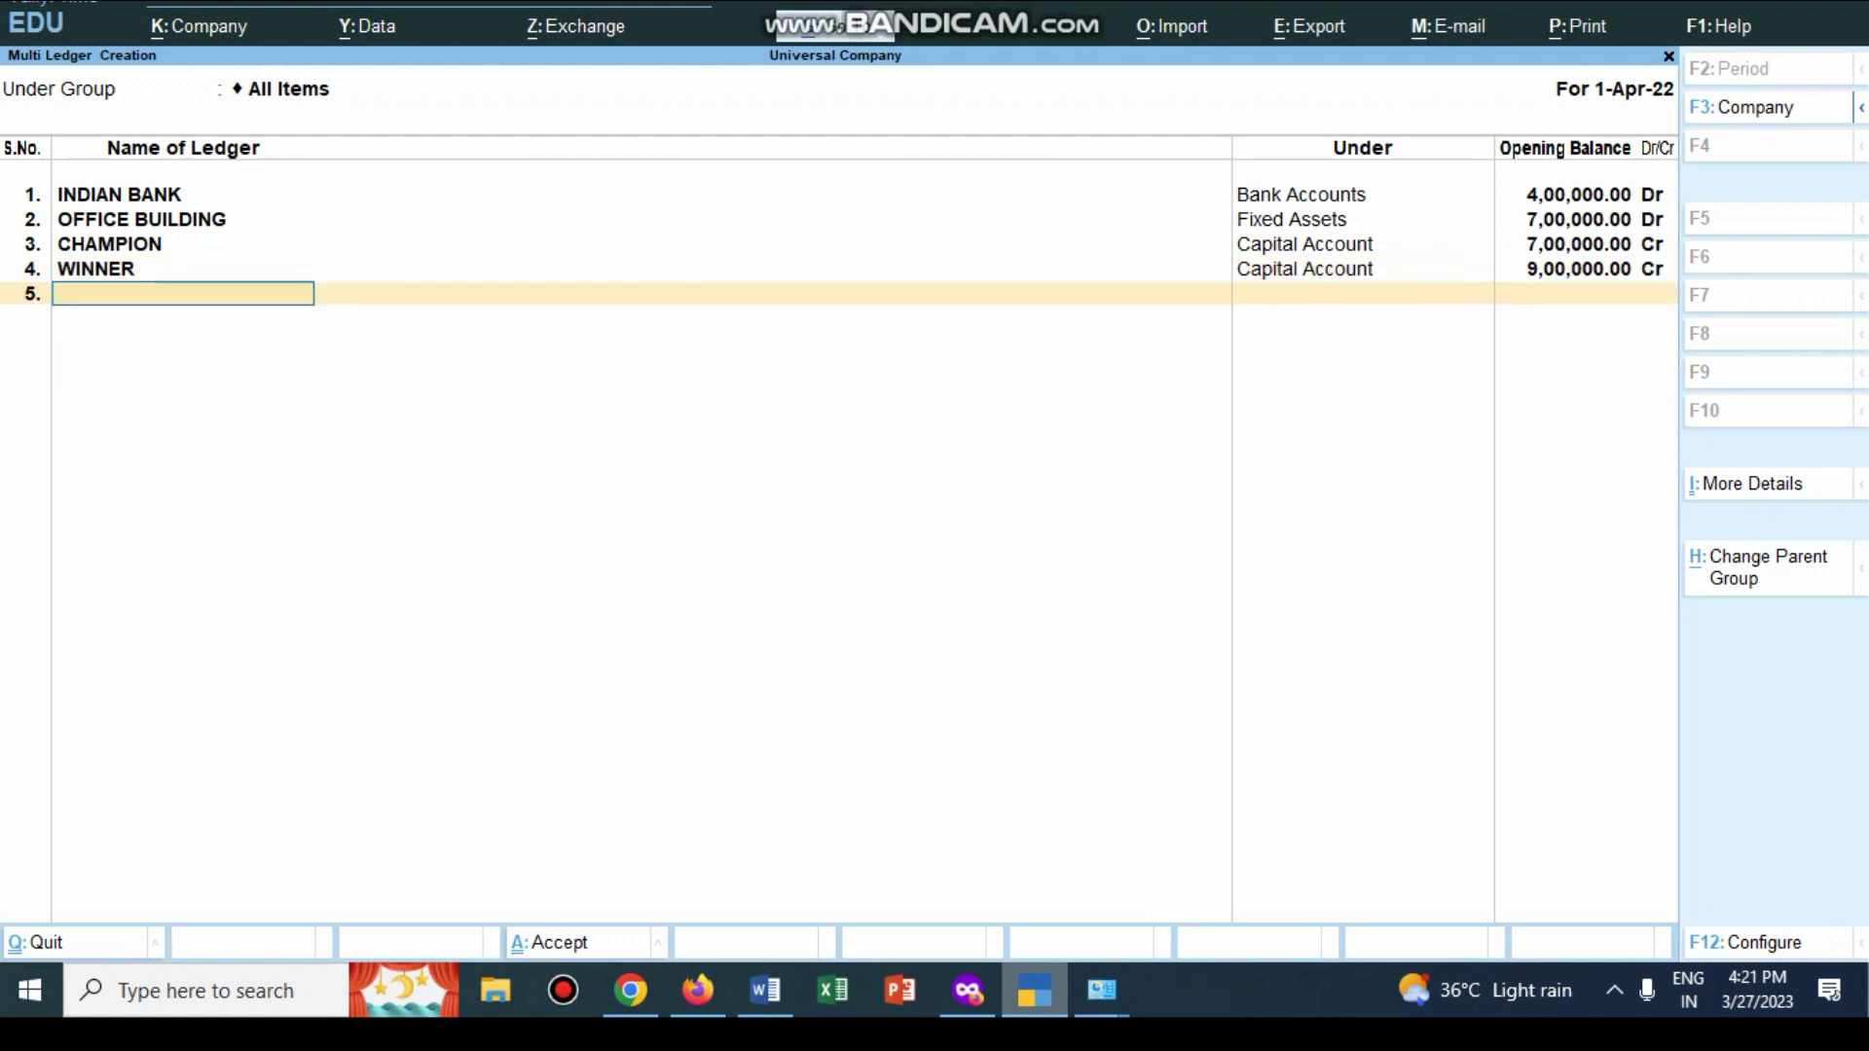
key(alt+Tab)
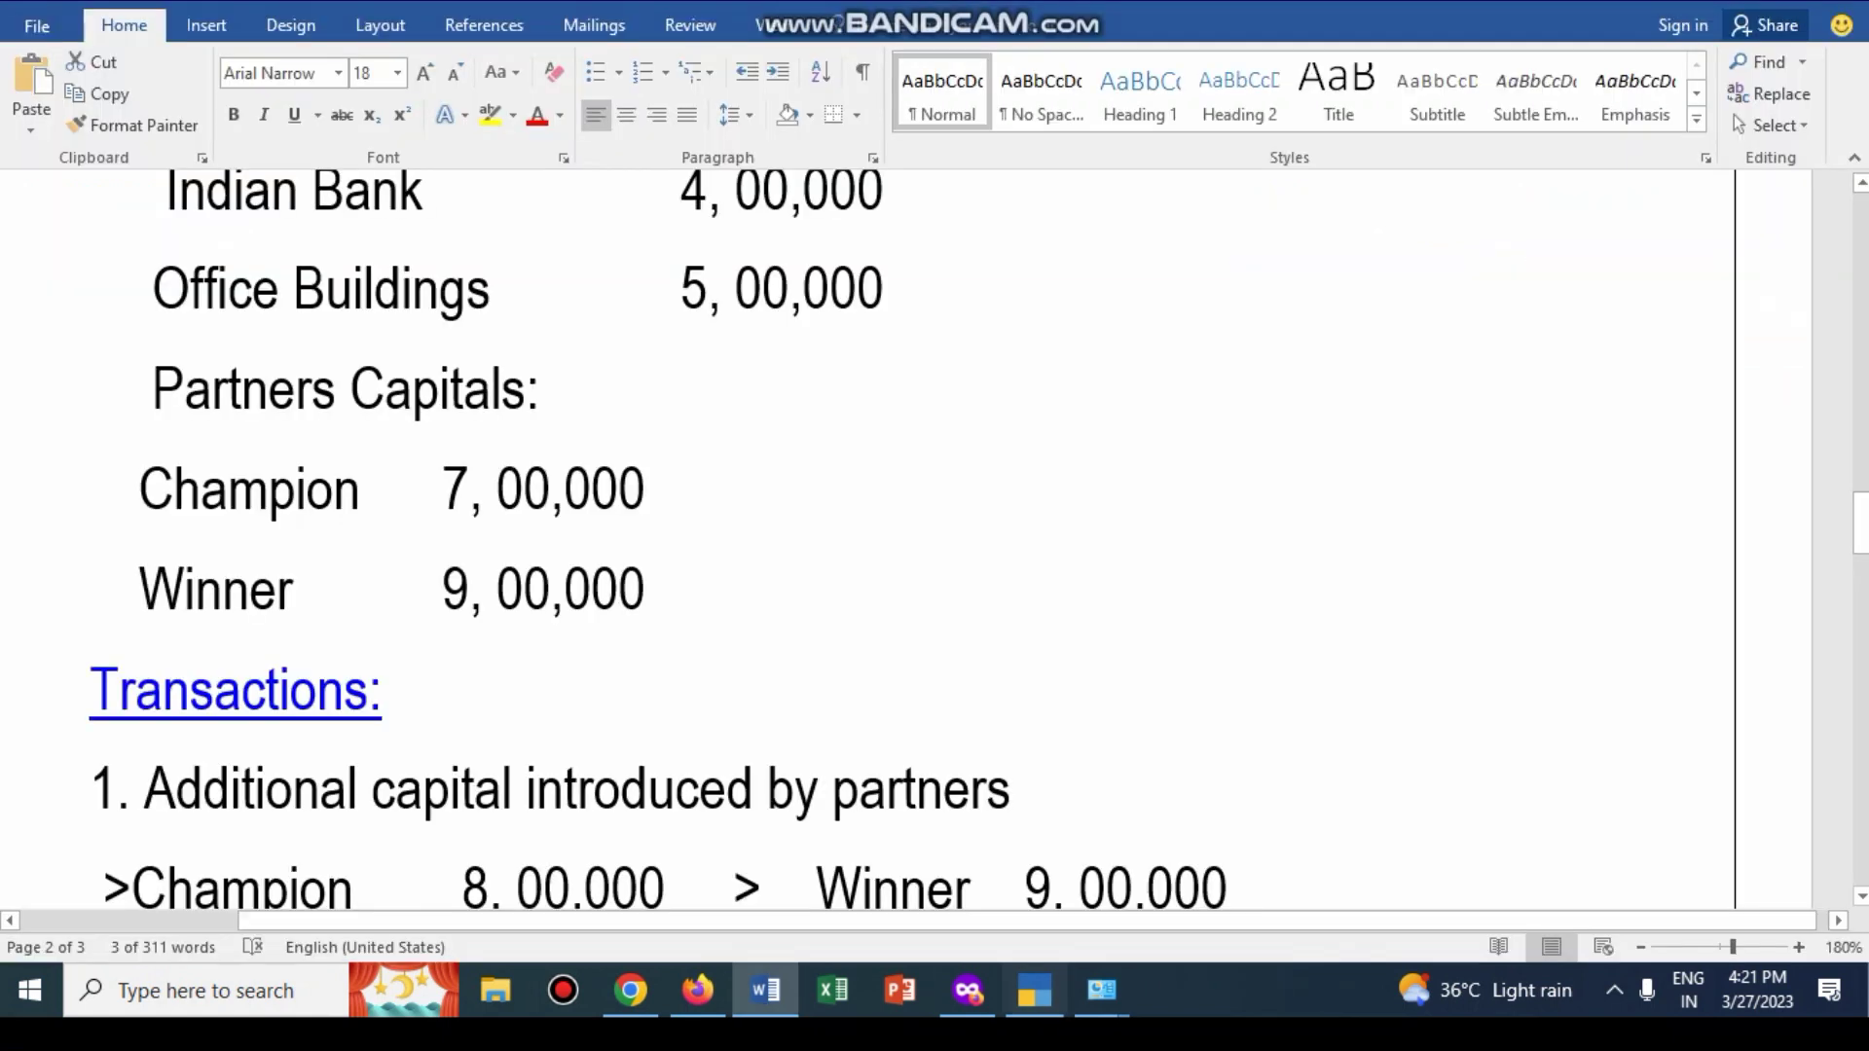
scroll(662, 540, down, 3)
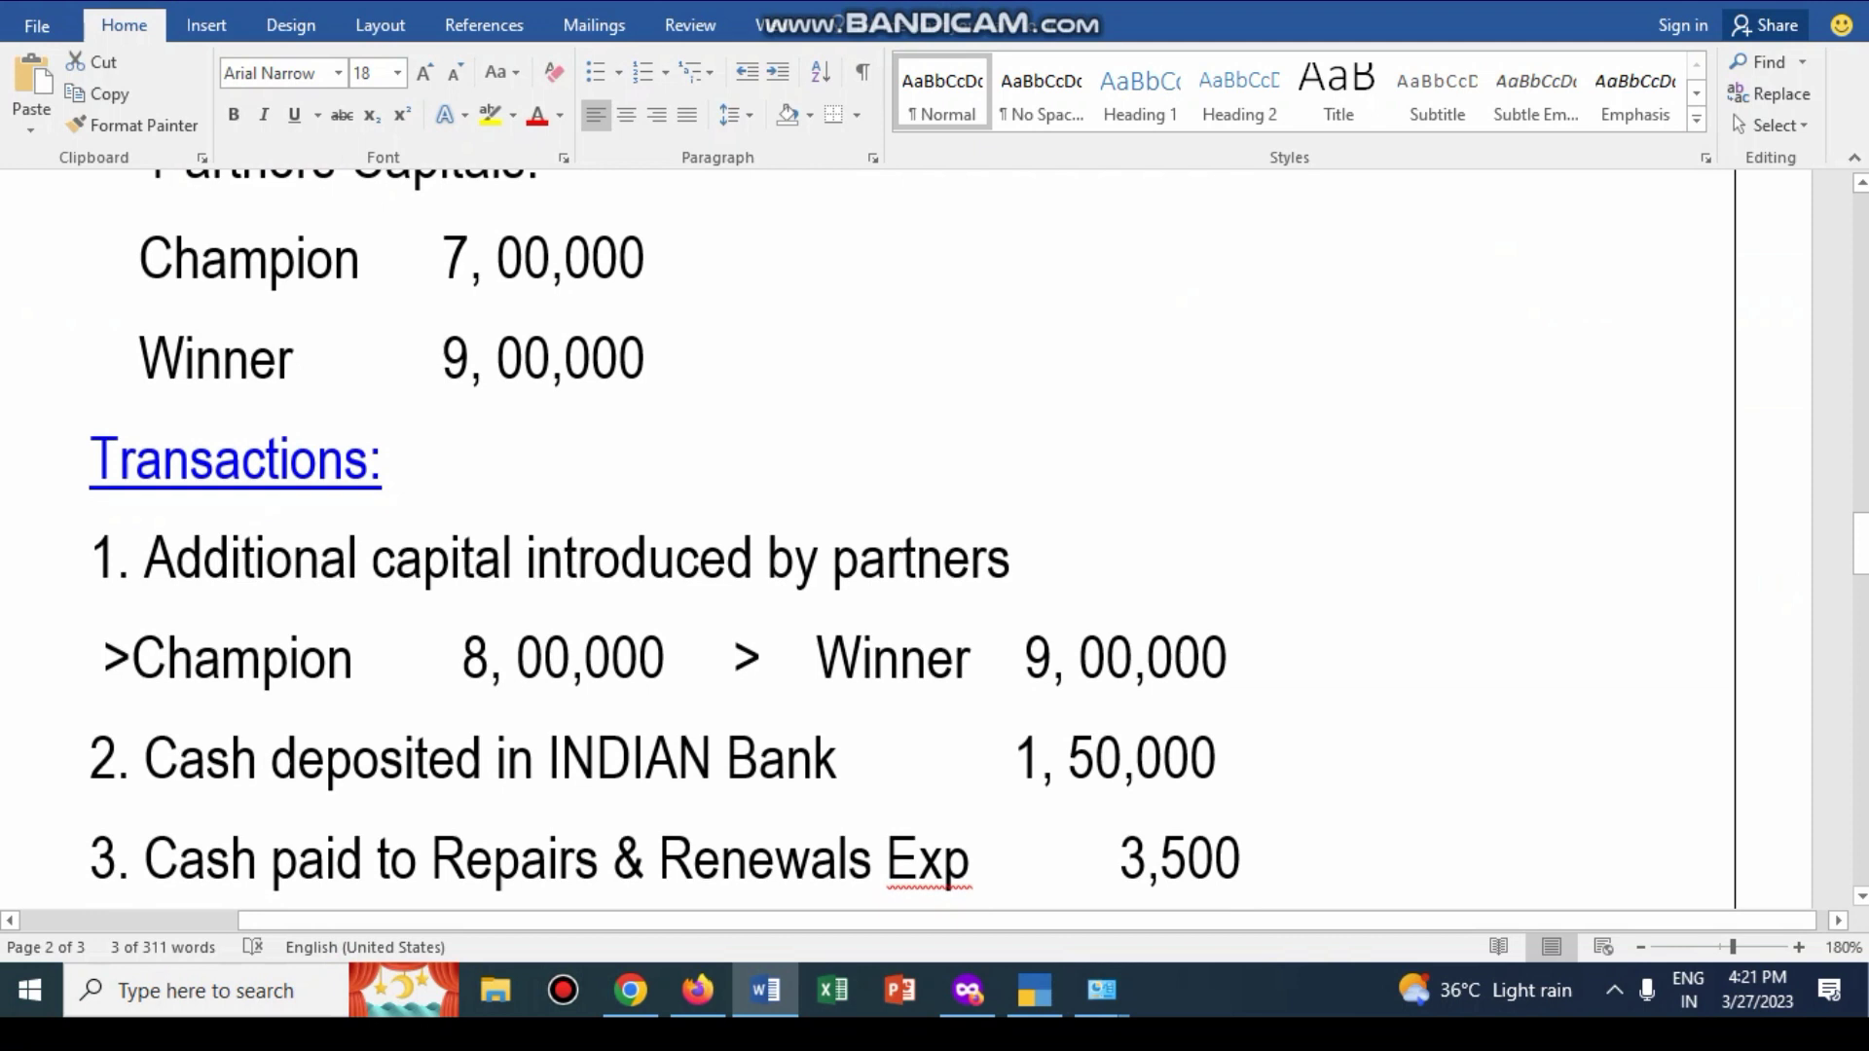
Step: Scroll Word's transaction list down to item 8, the 1,50,000 HDFC fixed deposit
scroll(906, 540, up, 1)
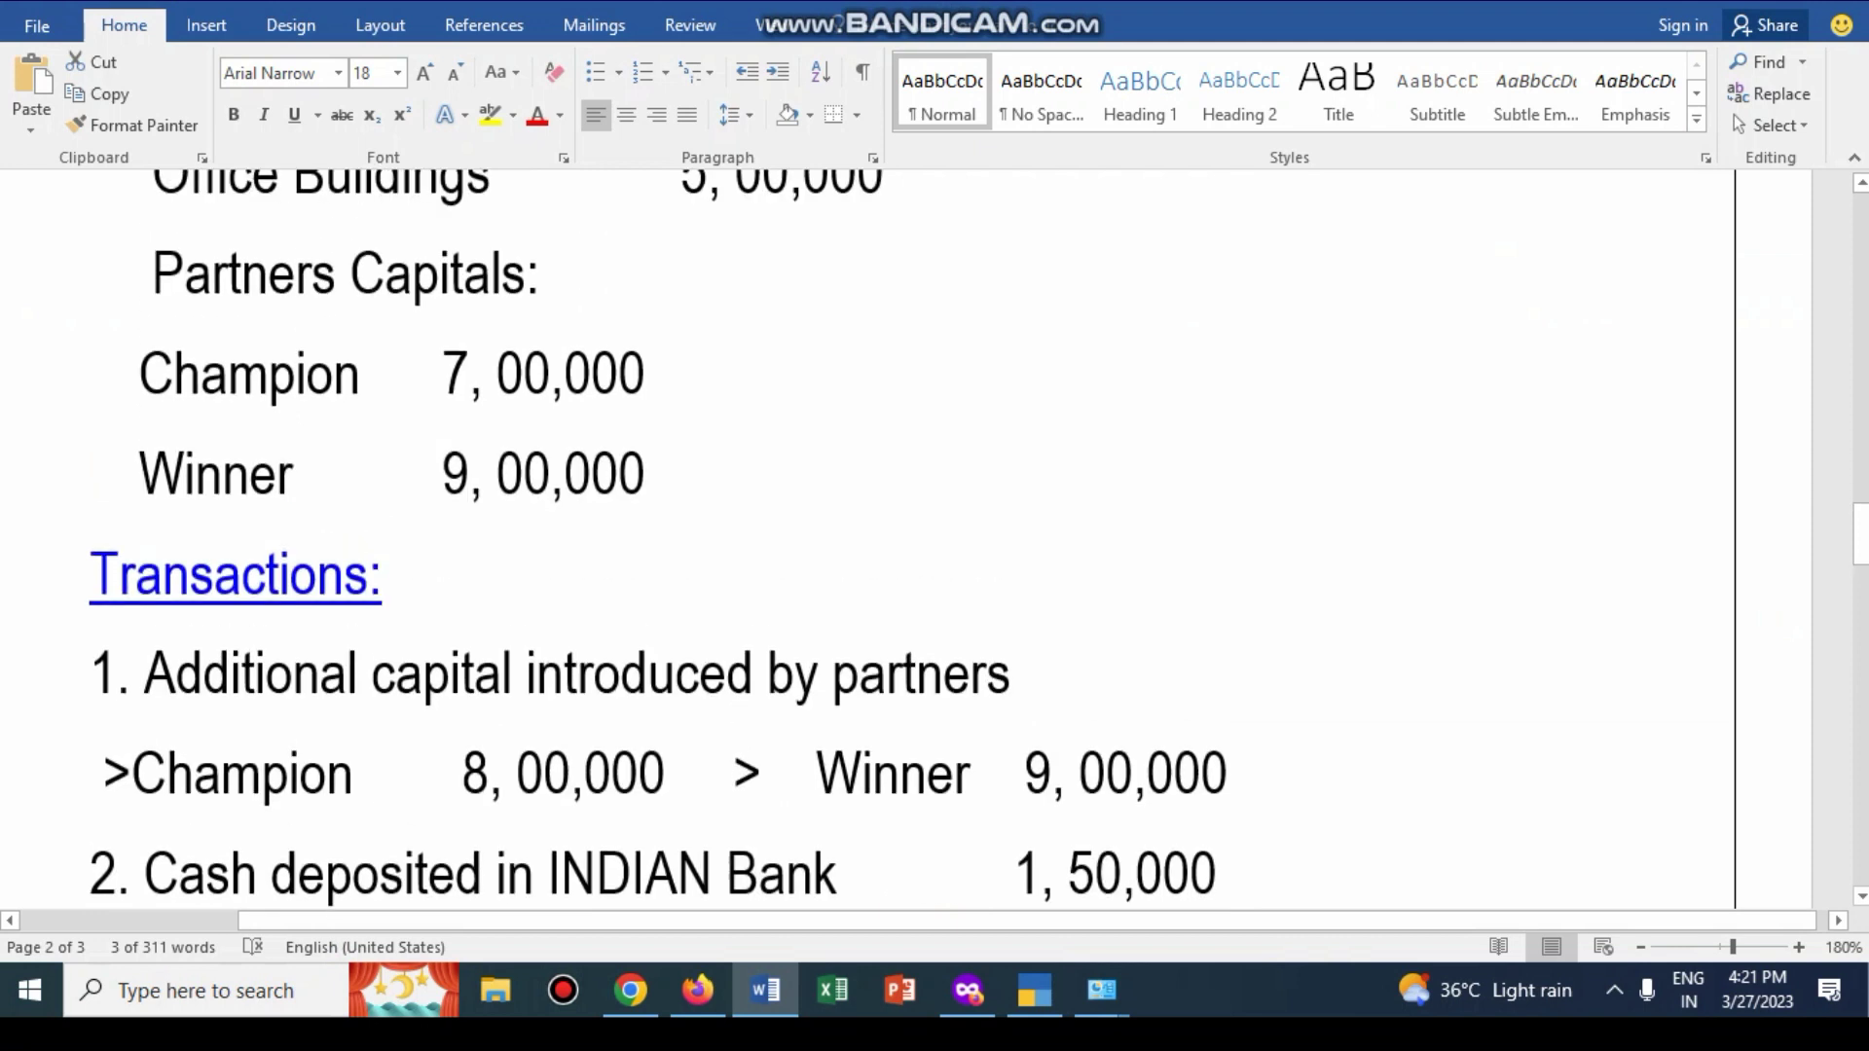
scroll(662, 540, down, 3)
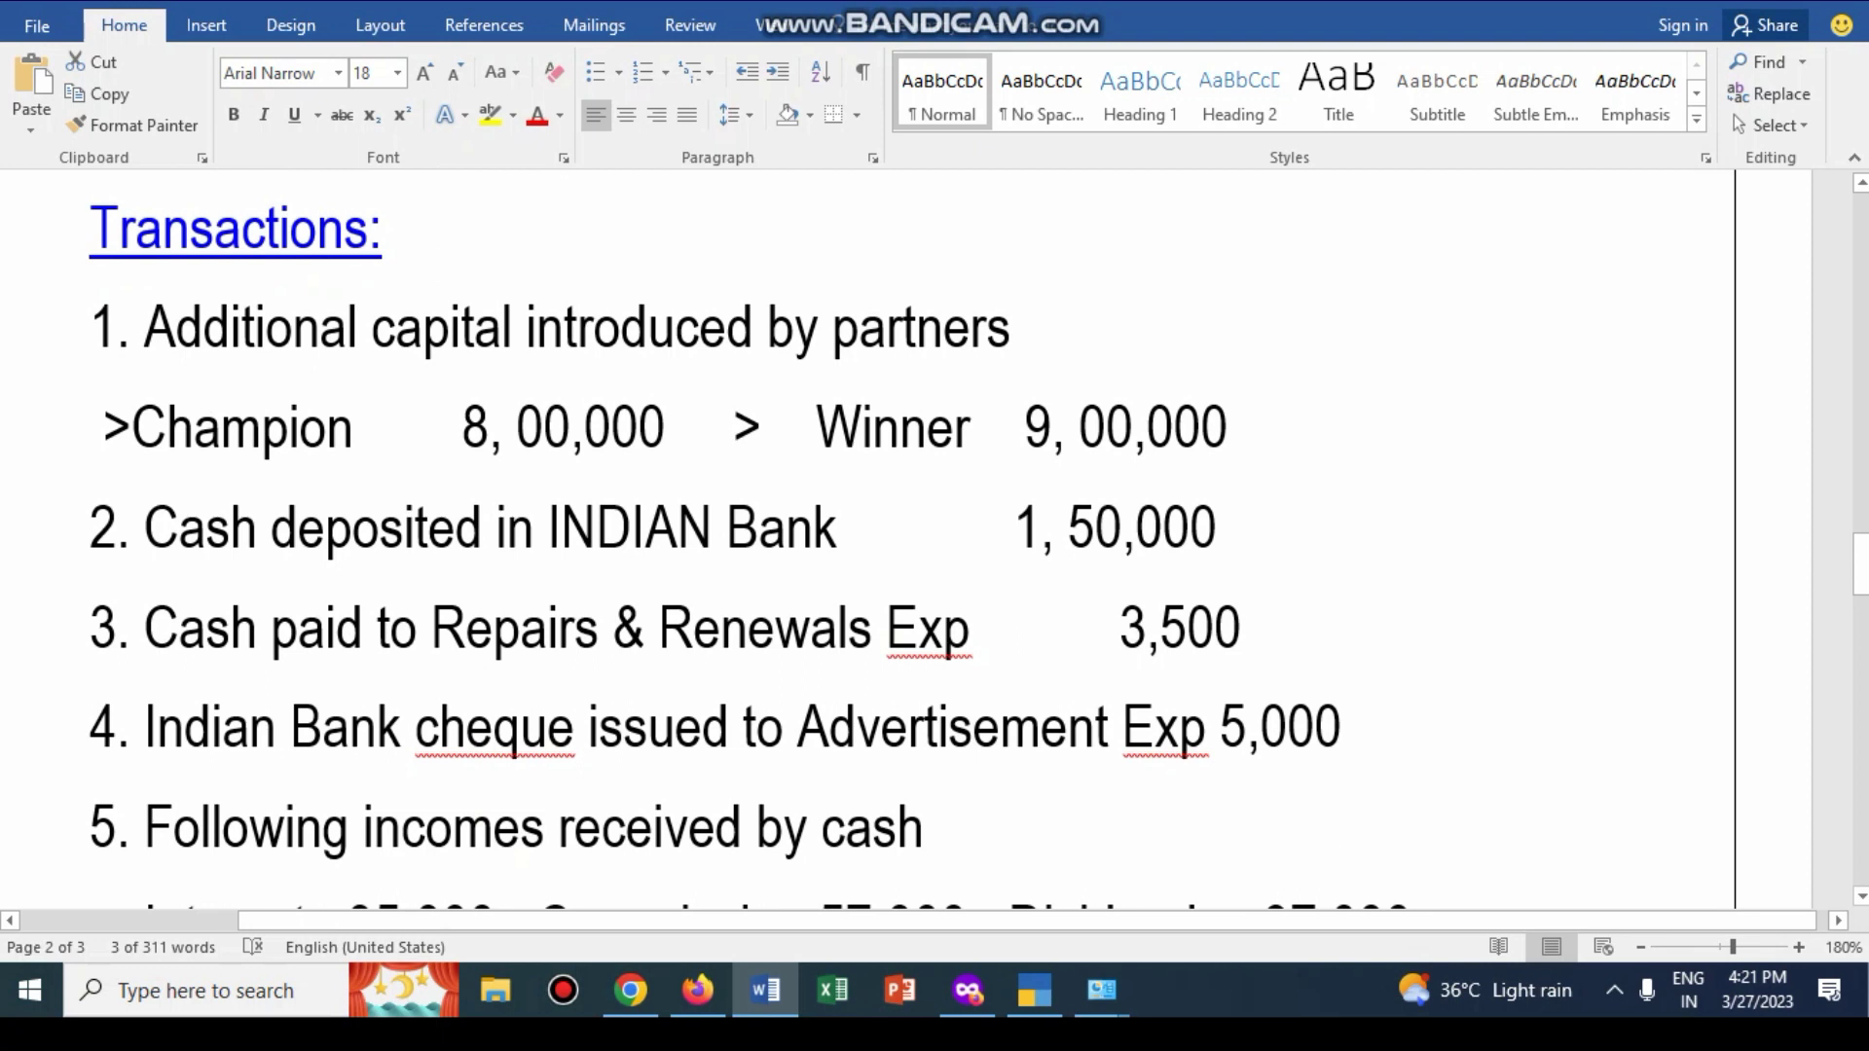
scroll(662, 540, down, 2)
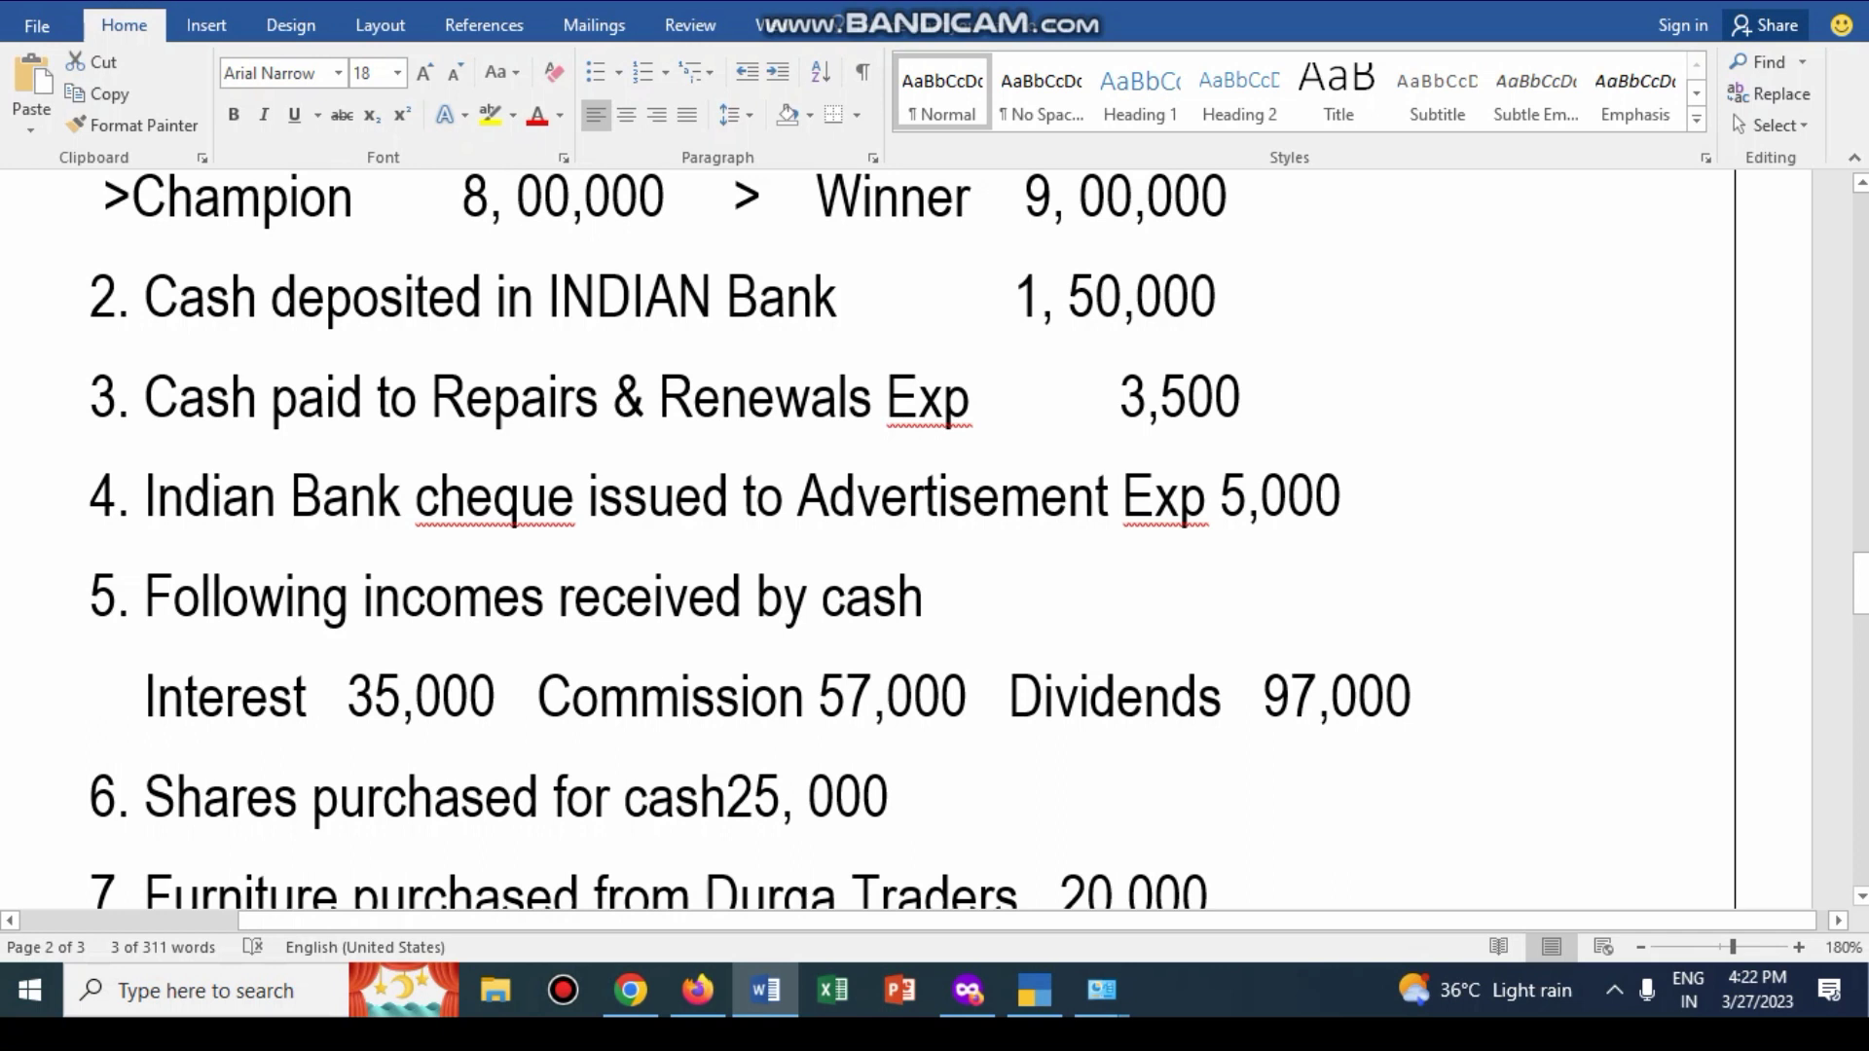
scroll(978, 540, down, 2)
scroll(978, 540, up, 1)
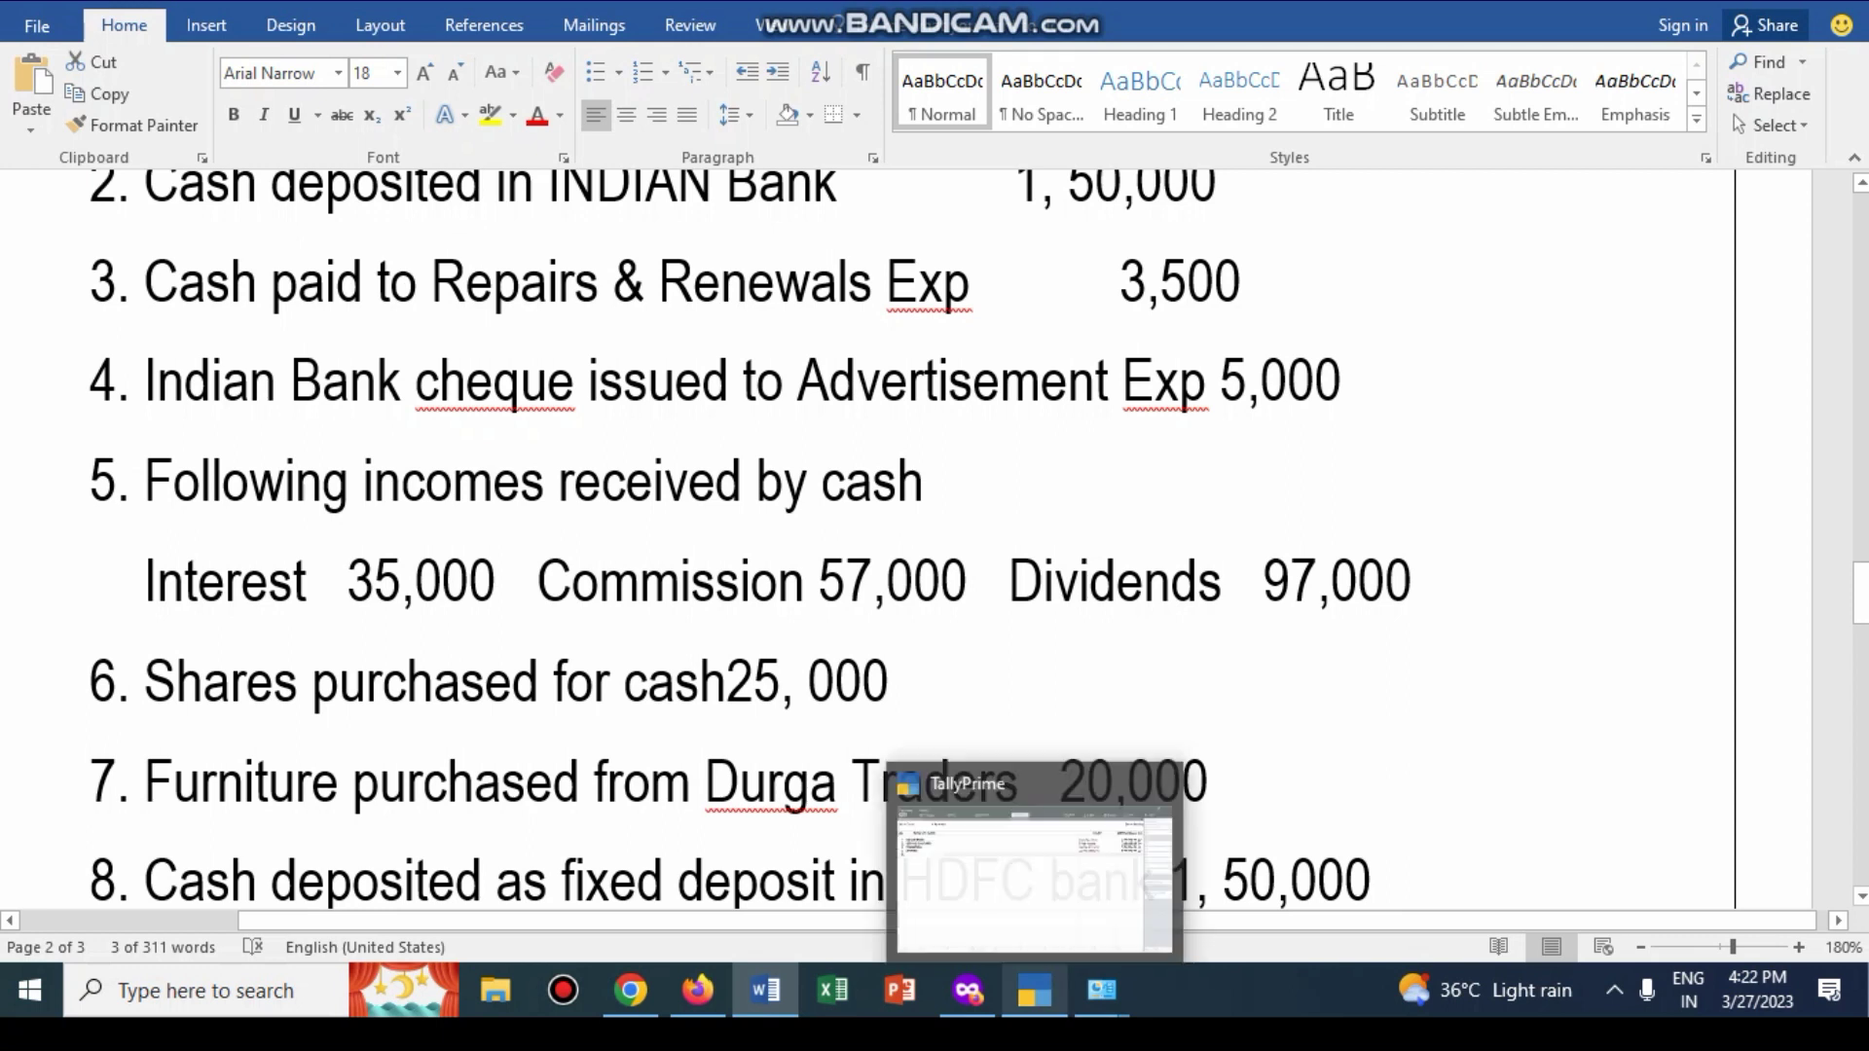
Step: Add the REPAIRES AND RENEWALES ledger under Indirect Expenses with no opening balance
click(1034, 990)
text(R)
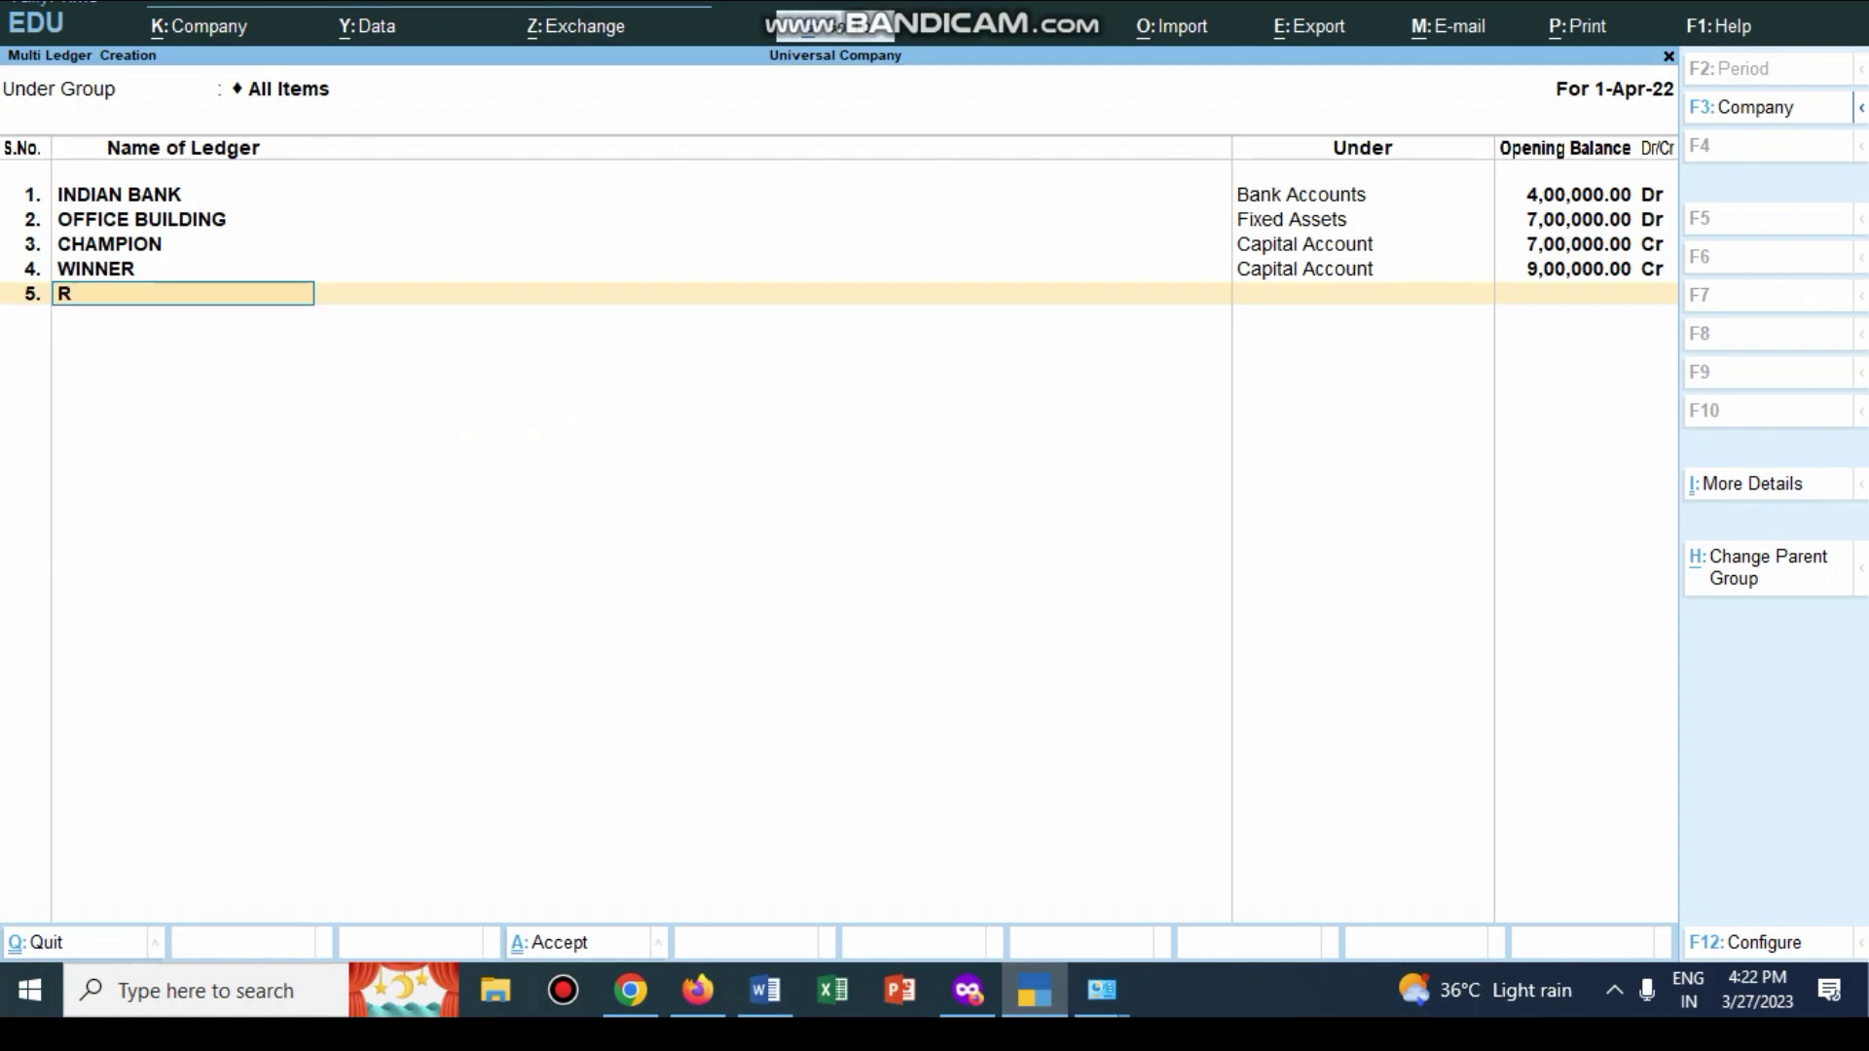
text(EPAIRES AND REN)
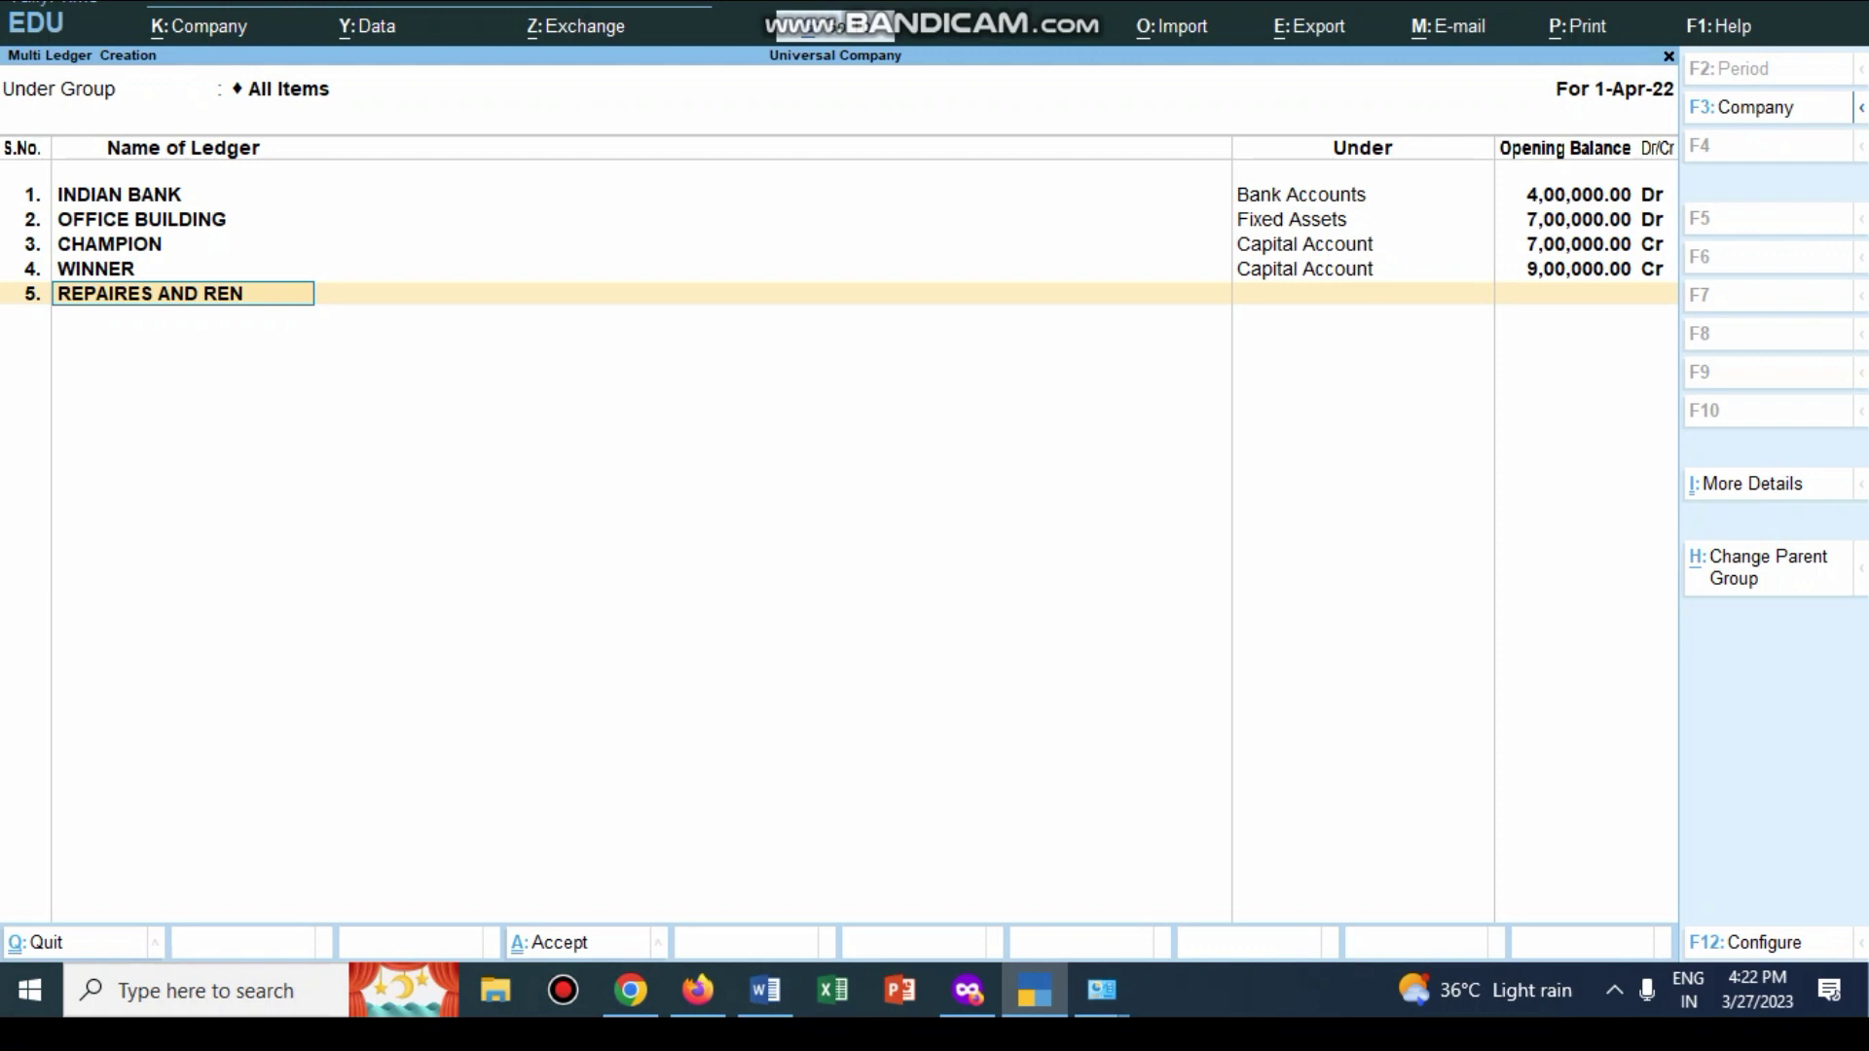
text(EWALES)
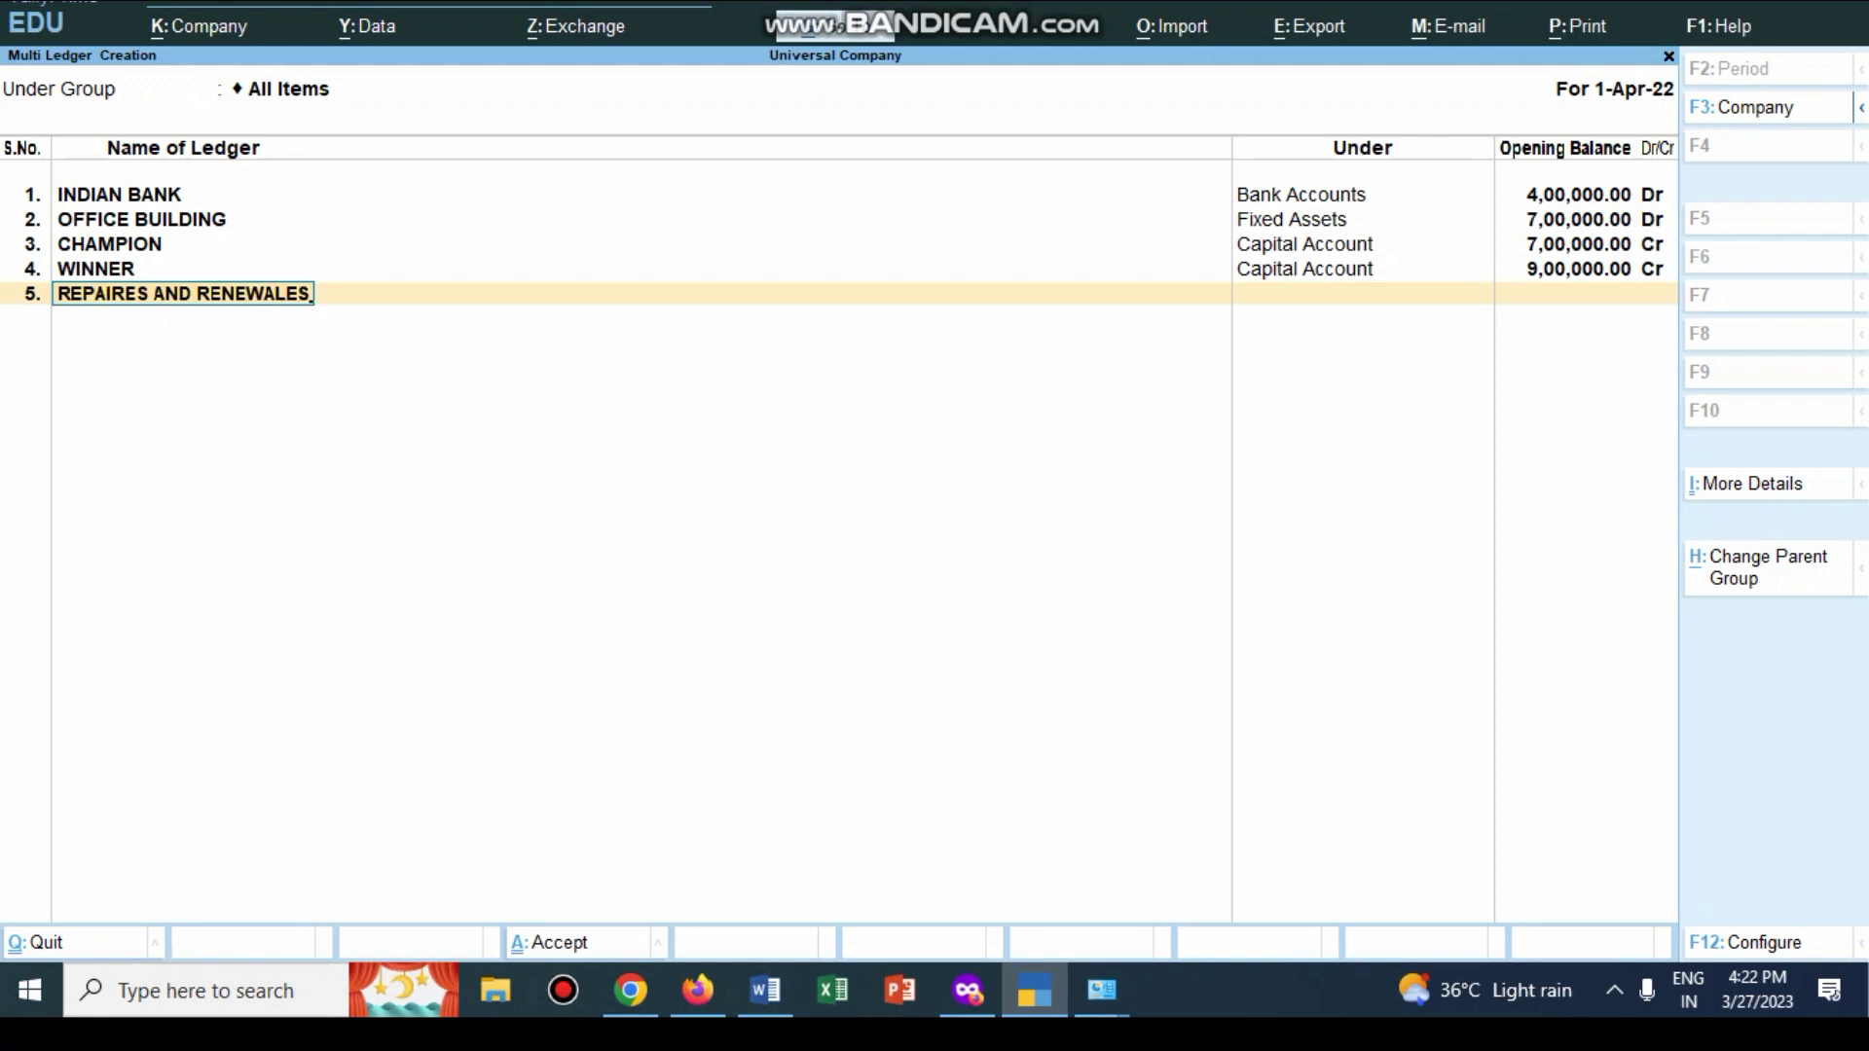
key(Return)
key(Down)
key(Down)
key(Down)
key(Down)
key(Down)
key(Down)
key(Down)
key(Down)
key(Down)
key(Down)
key(Down)
key(Down)
key(Down)
key(Down)
key(Down)
key(Down)
key(Down)
key(Down)
key(Down)
key(Up)
key(Up)
key(Return)
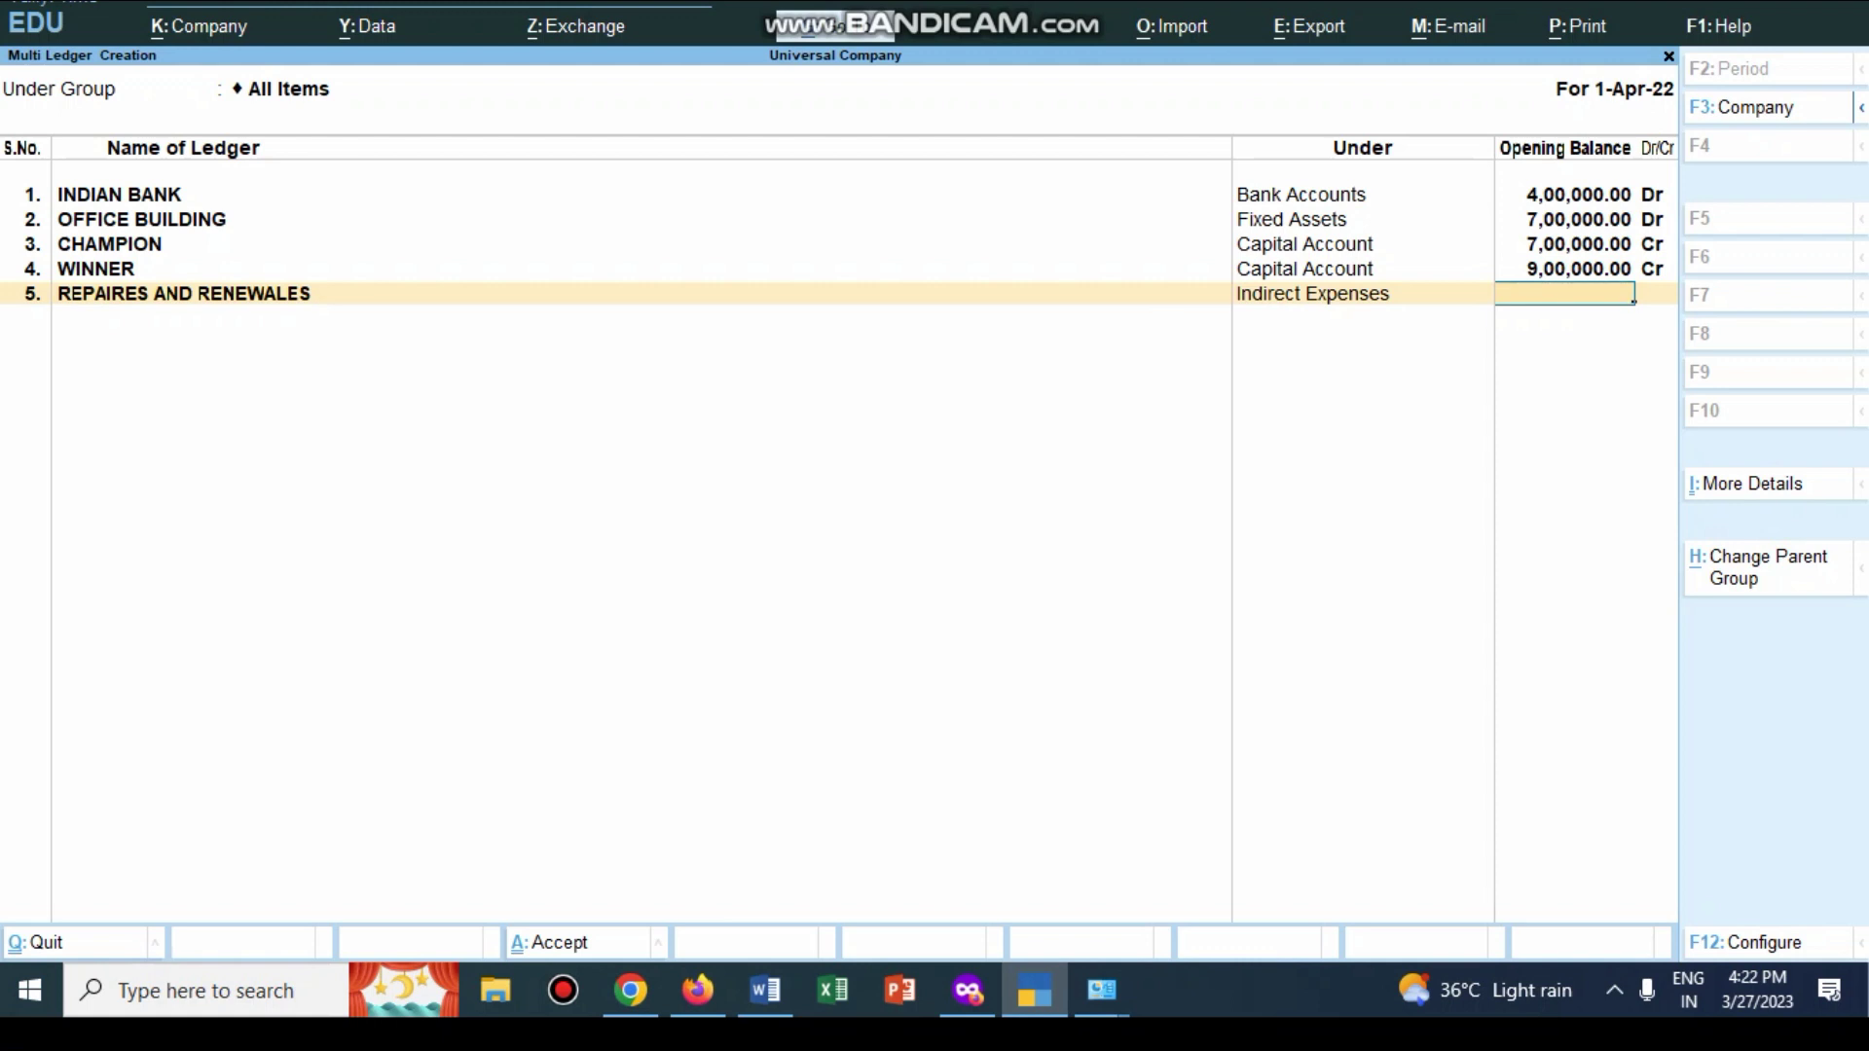
key(Return)
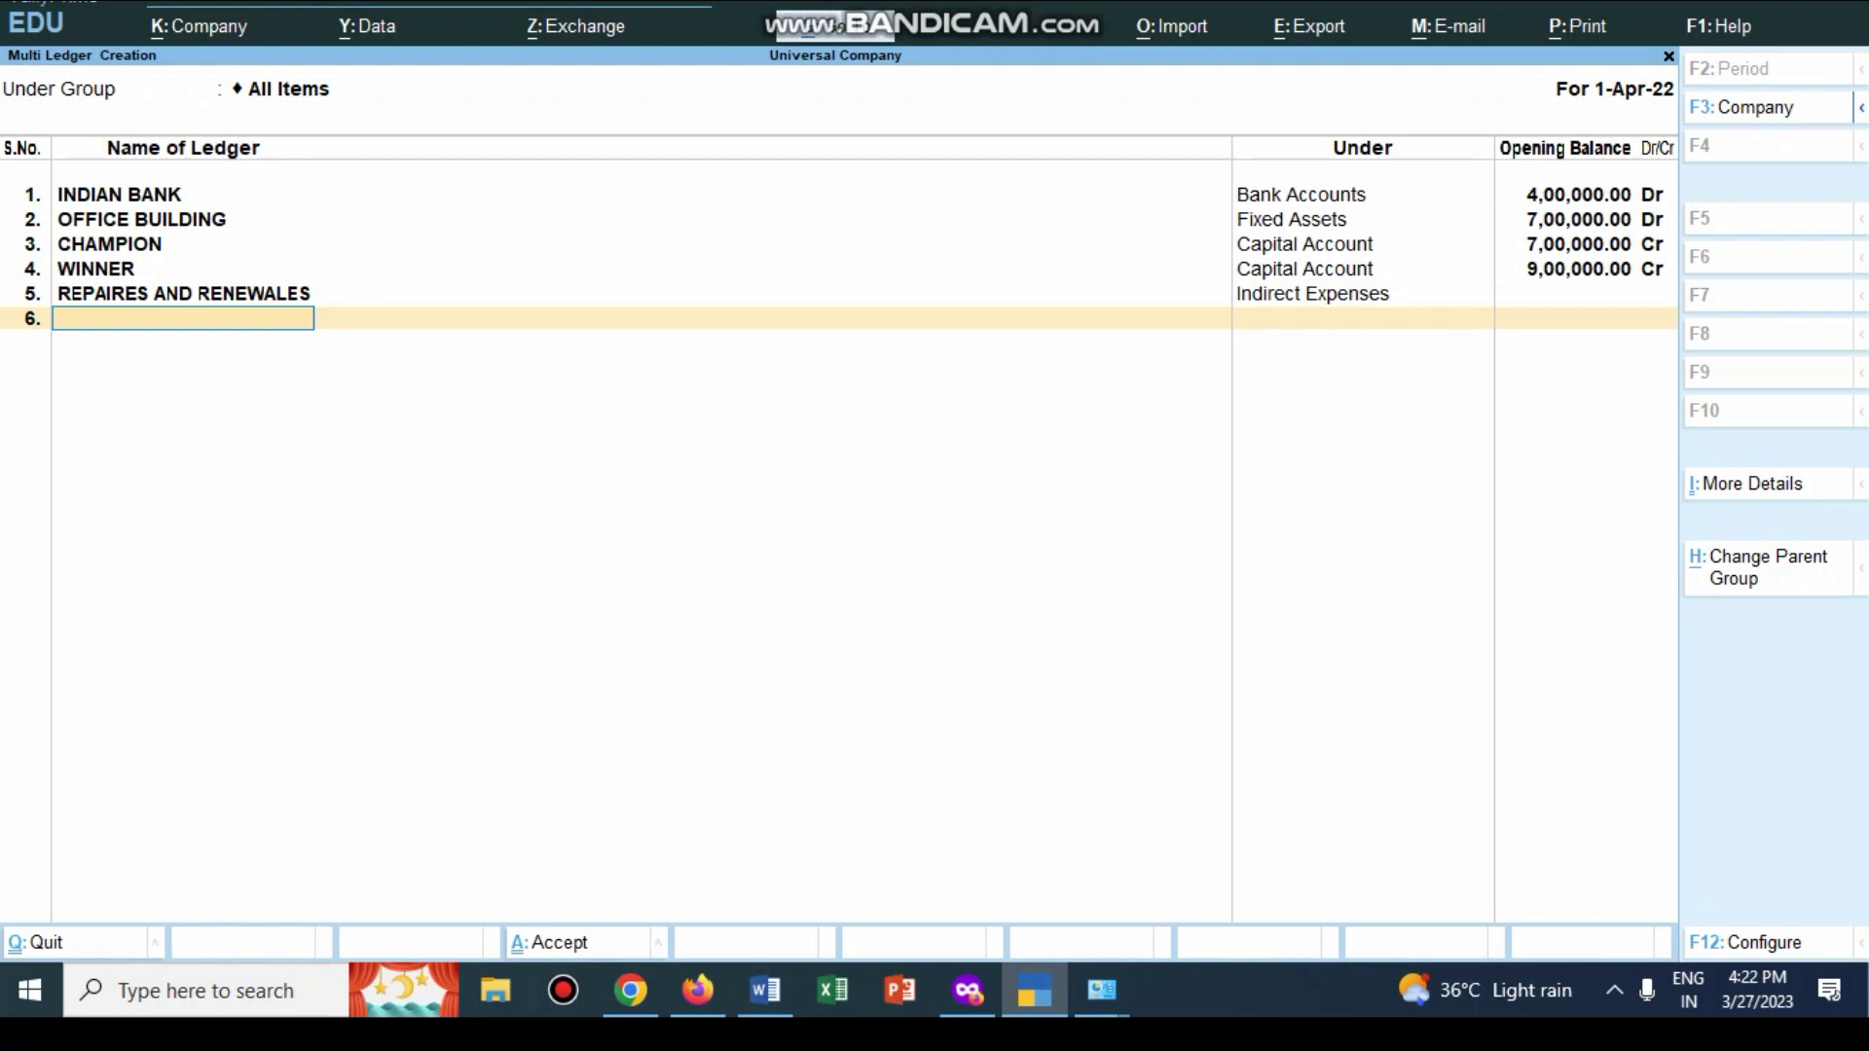
Step: Add the ADVETRISEMENT ledger under Indirect Expenses, then return to Word's transaction list
key(alt+Tab)
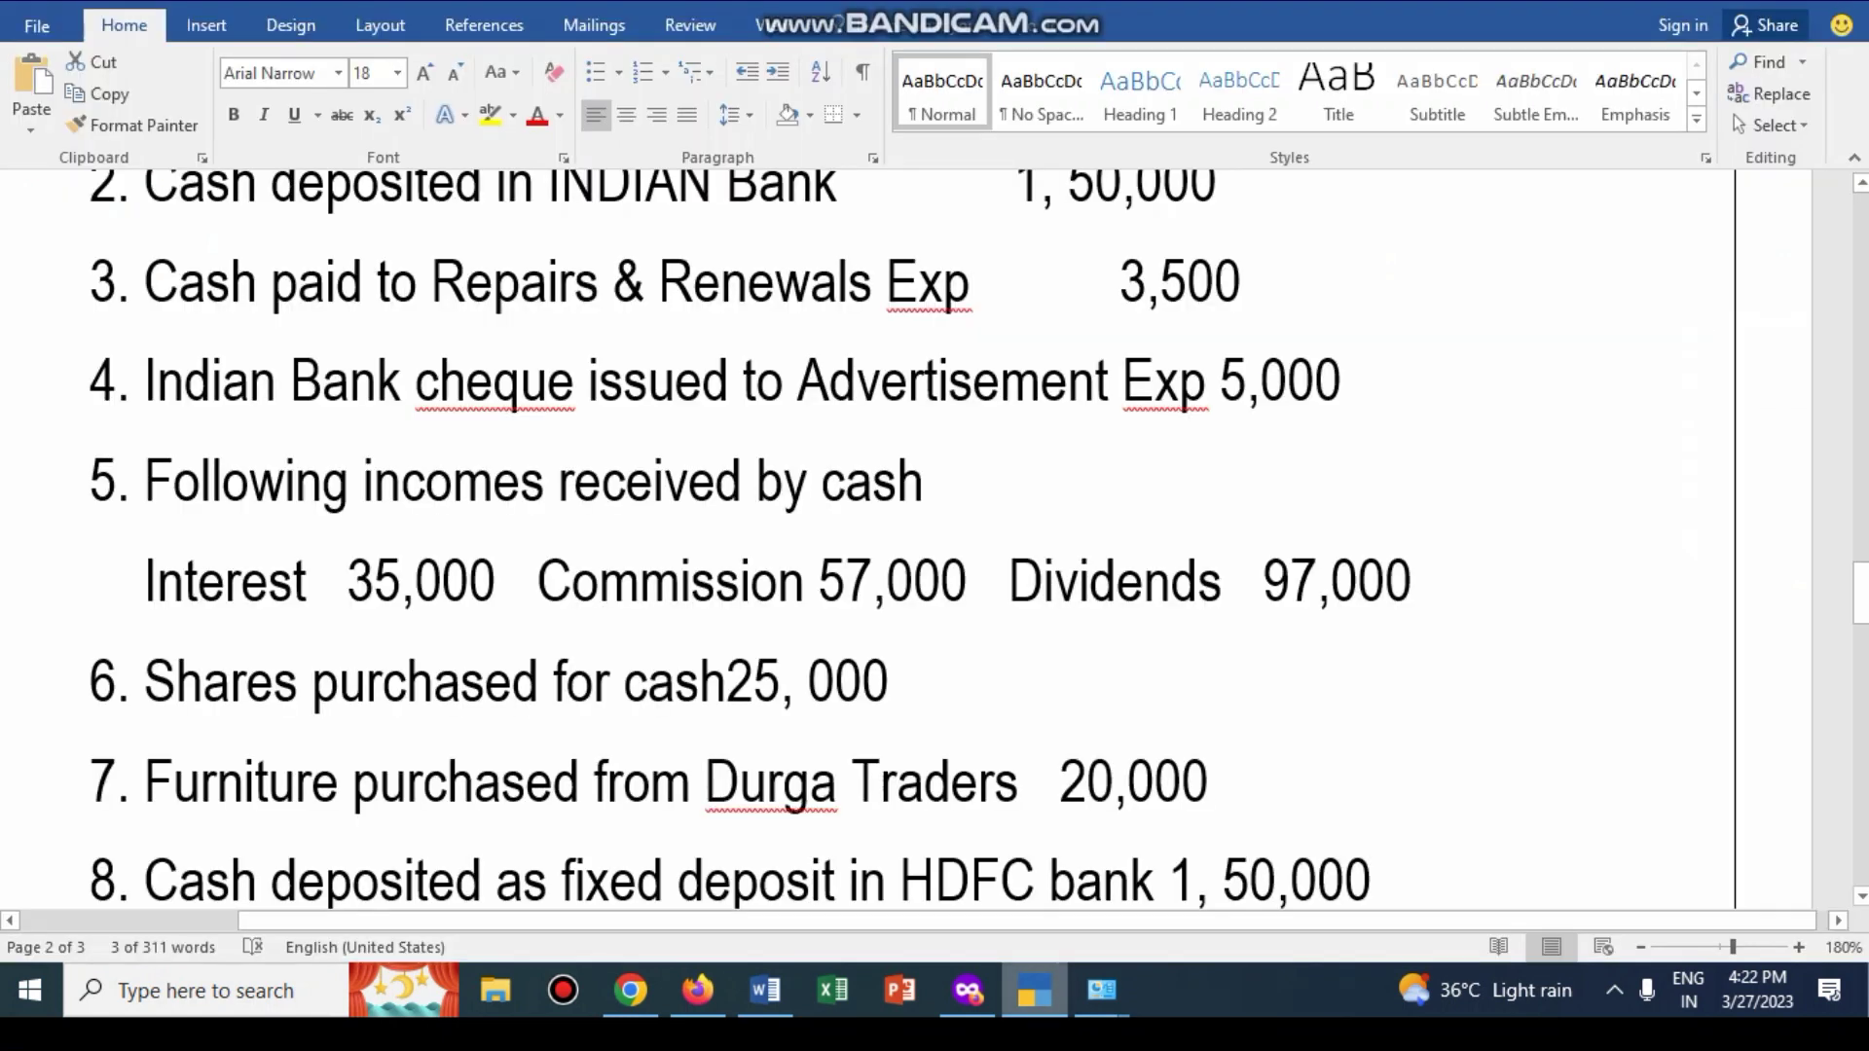
scroll(877, 535, down, 1)
scroll(876, 536, up, 1)
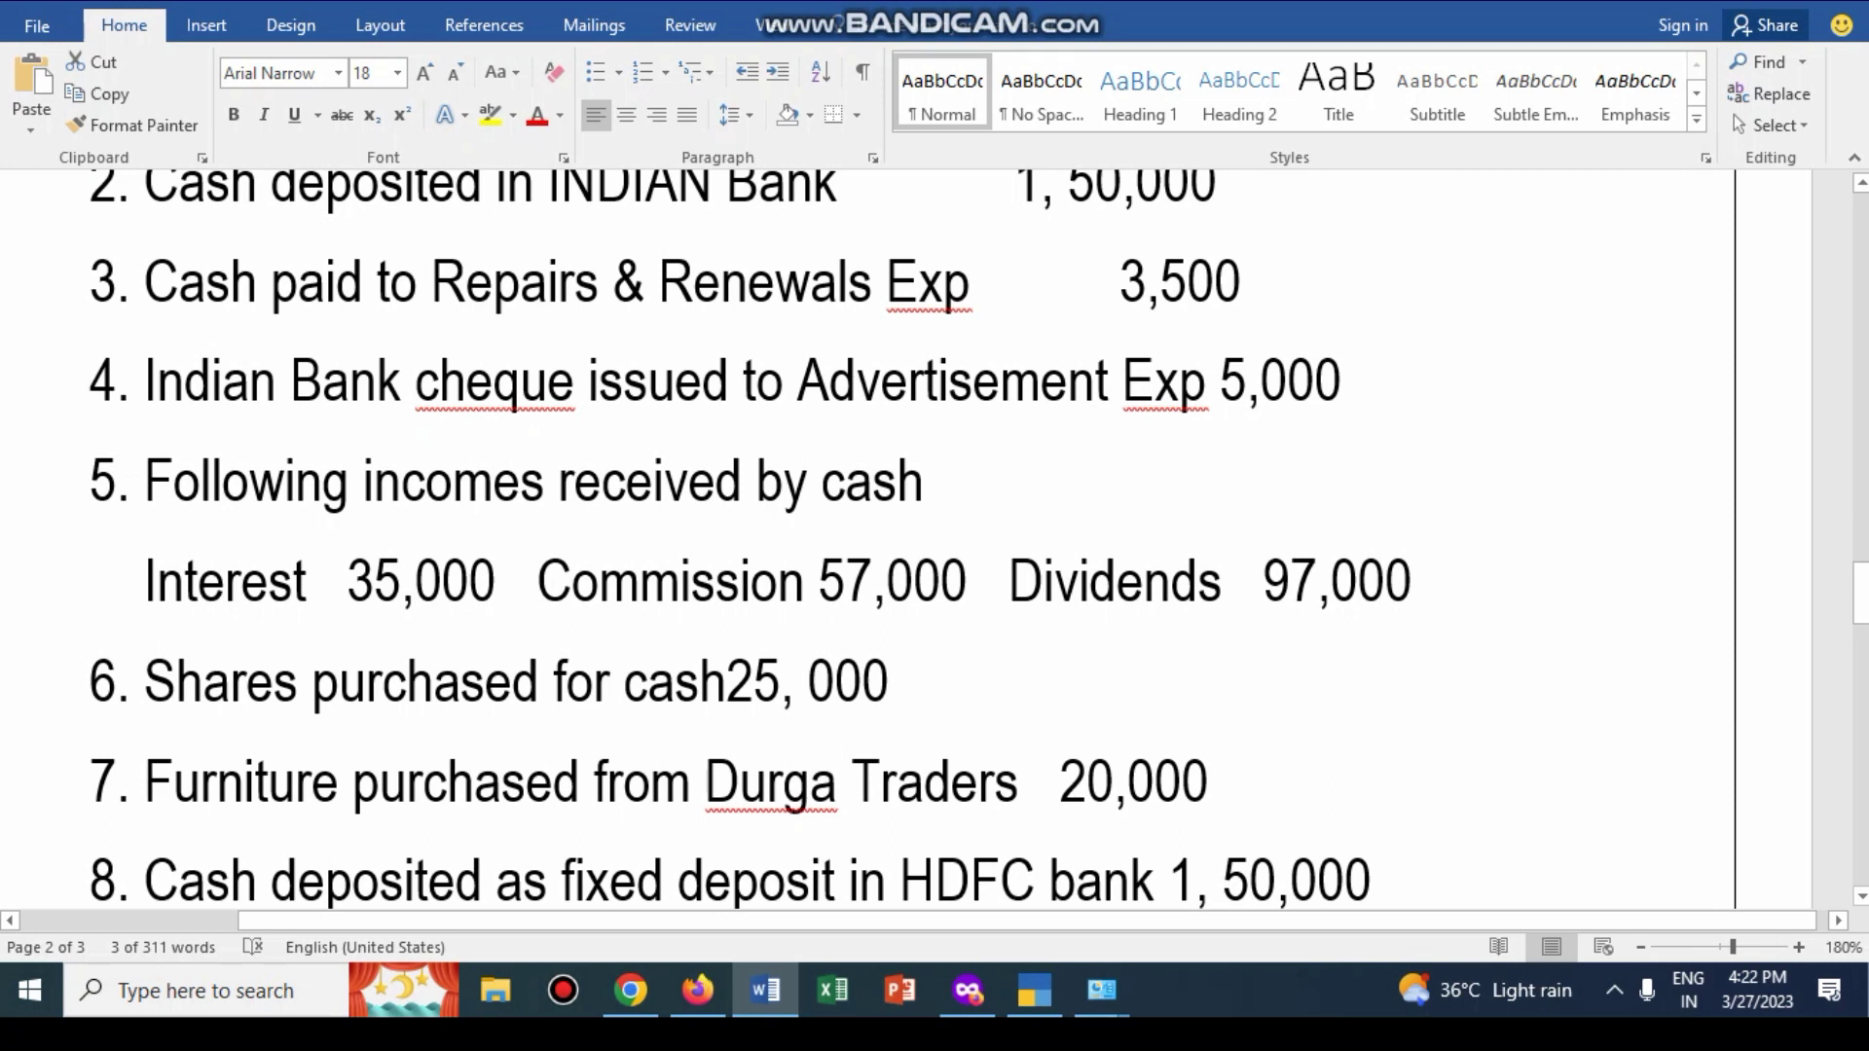
key(alt+Tab)
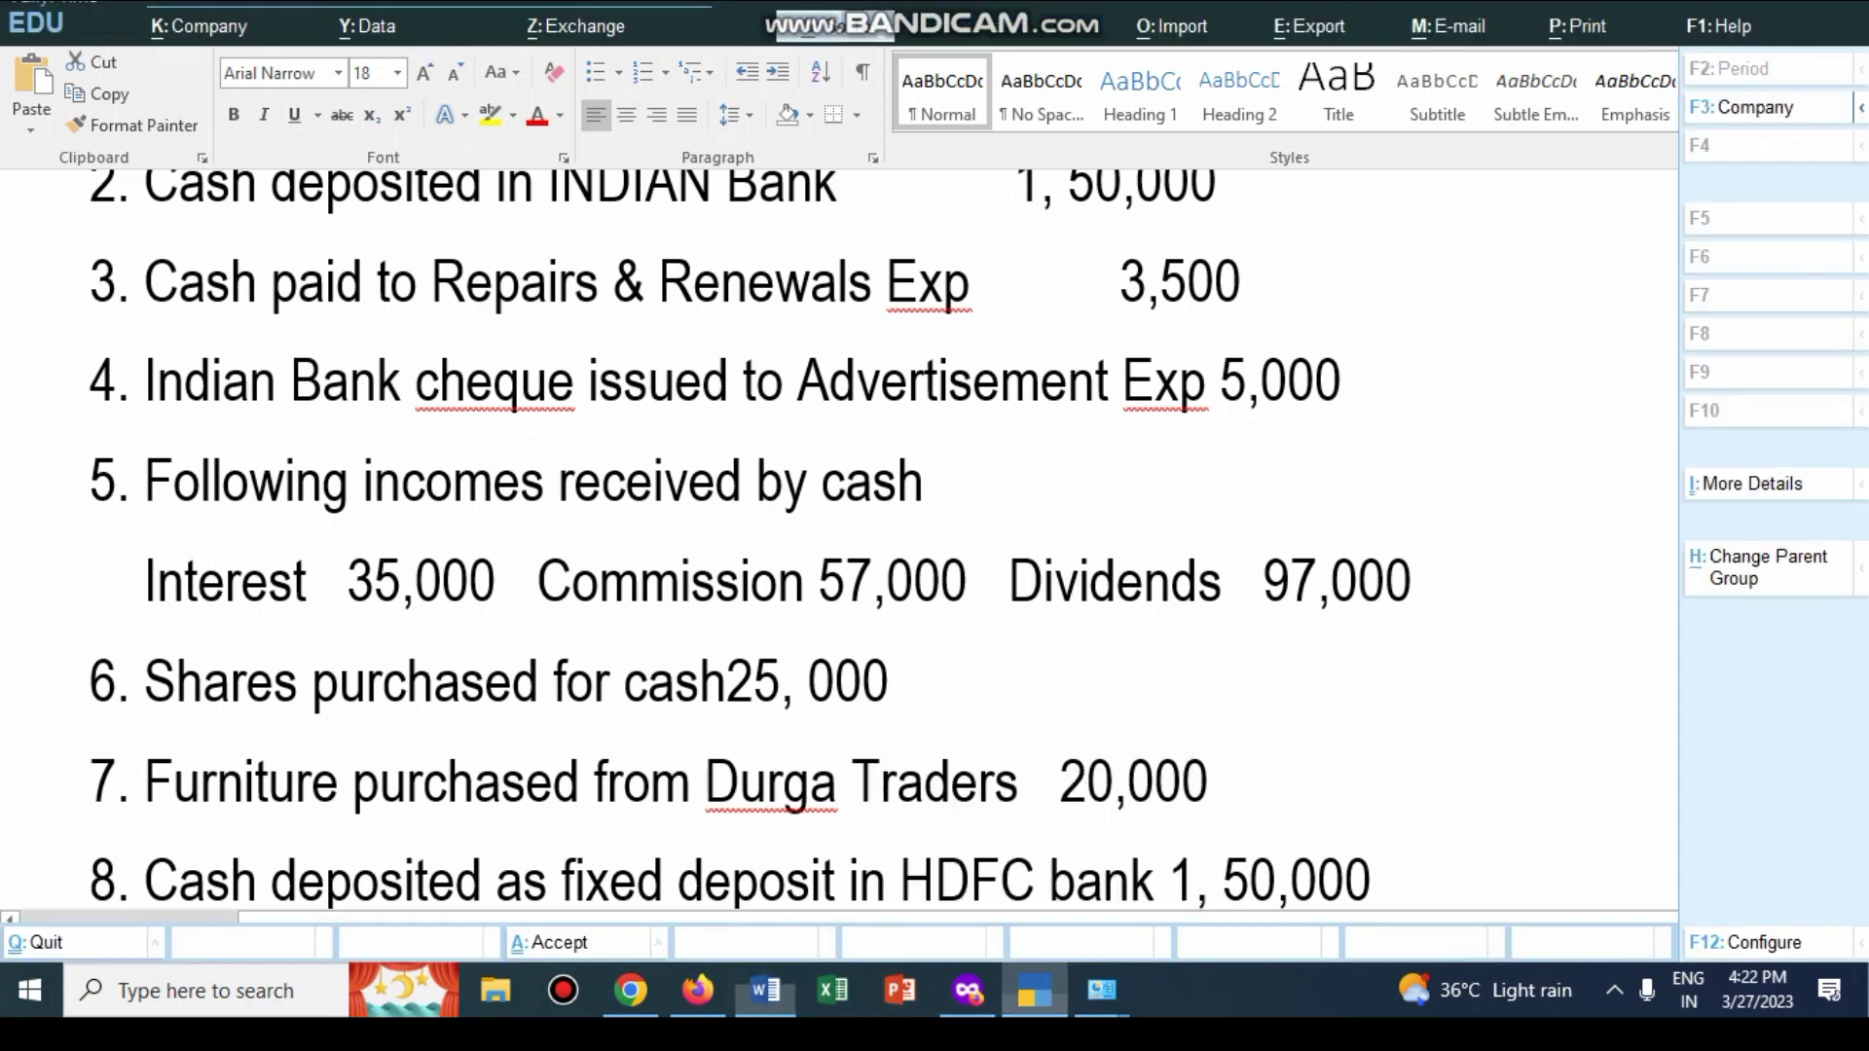
text(ADV)
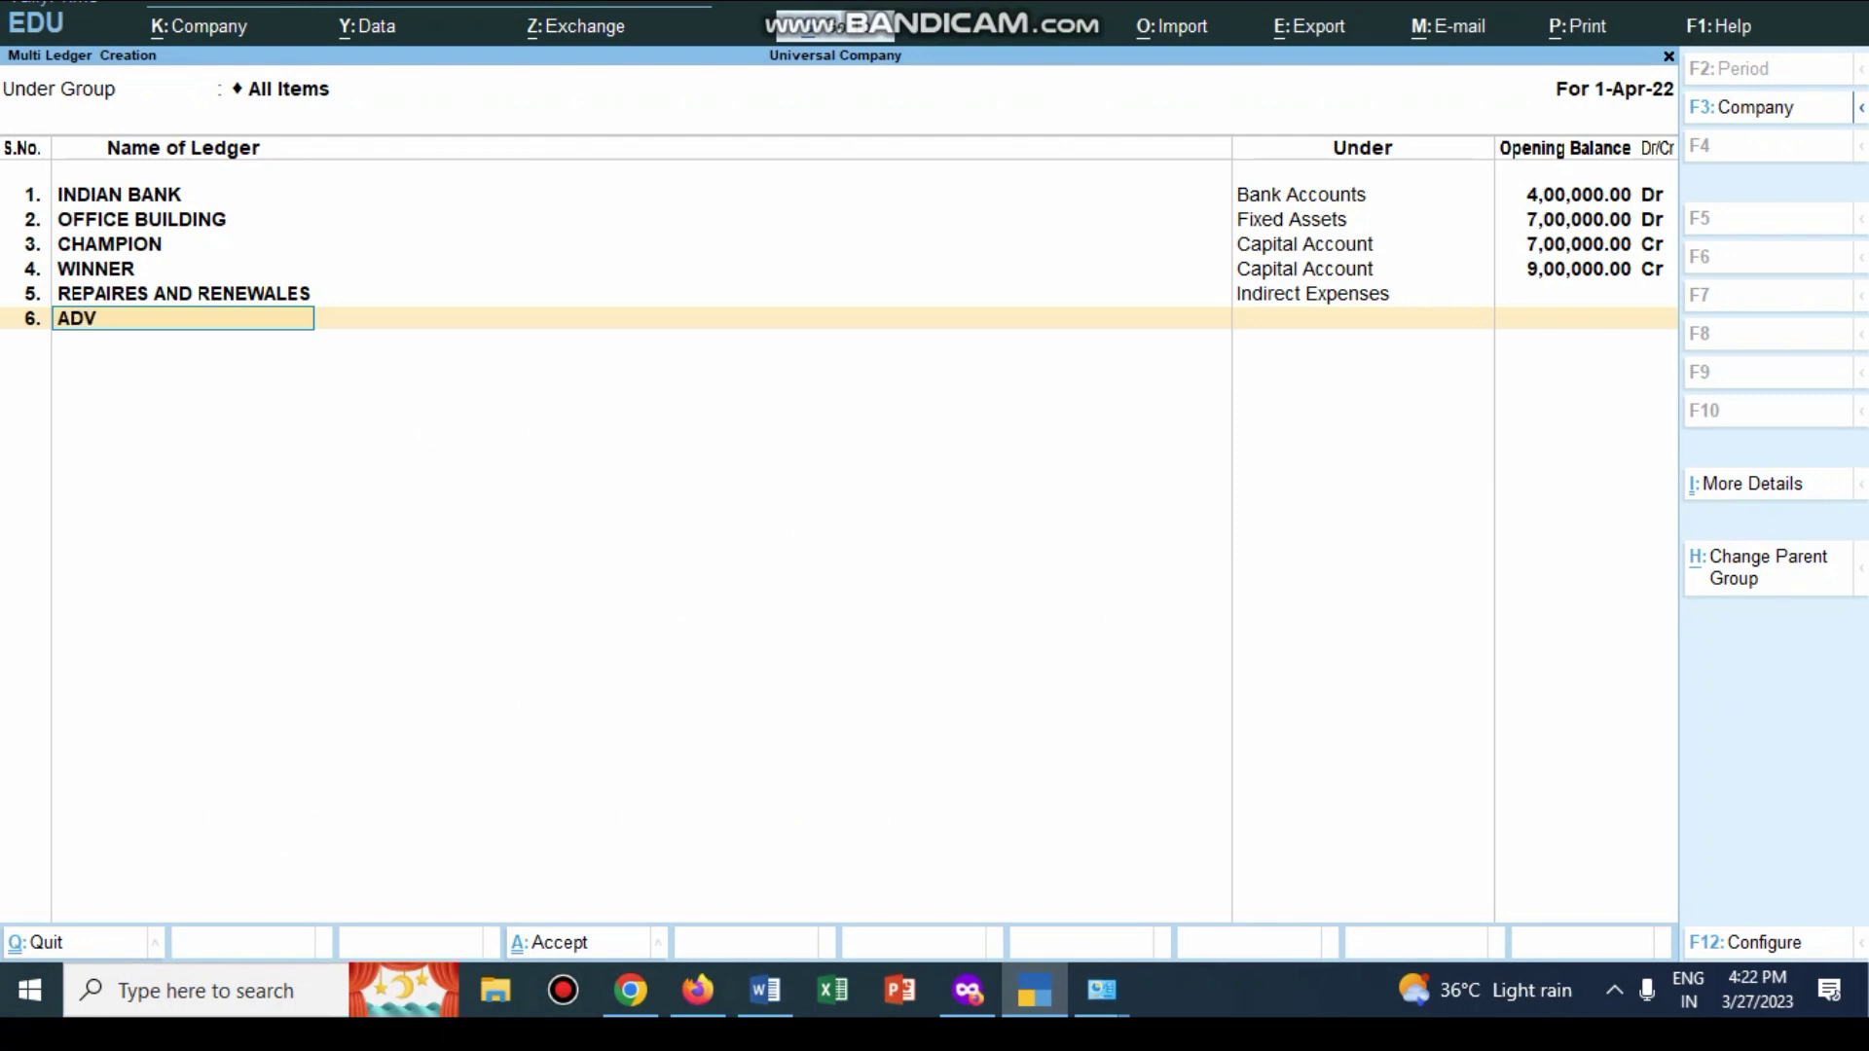
text(ETRISEMENT)
key(Return)
text(I)
key(Down)
key(Up)
key(Return)
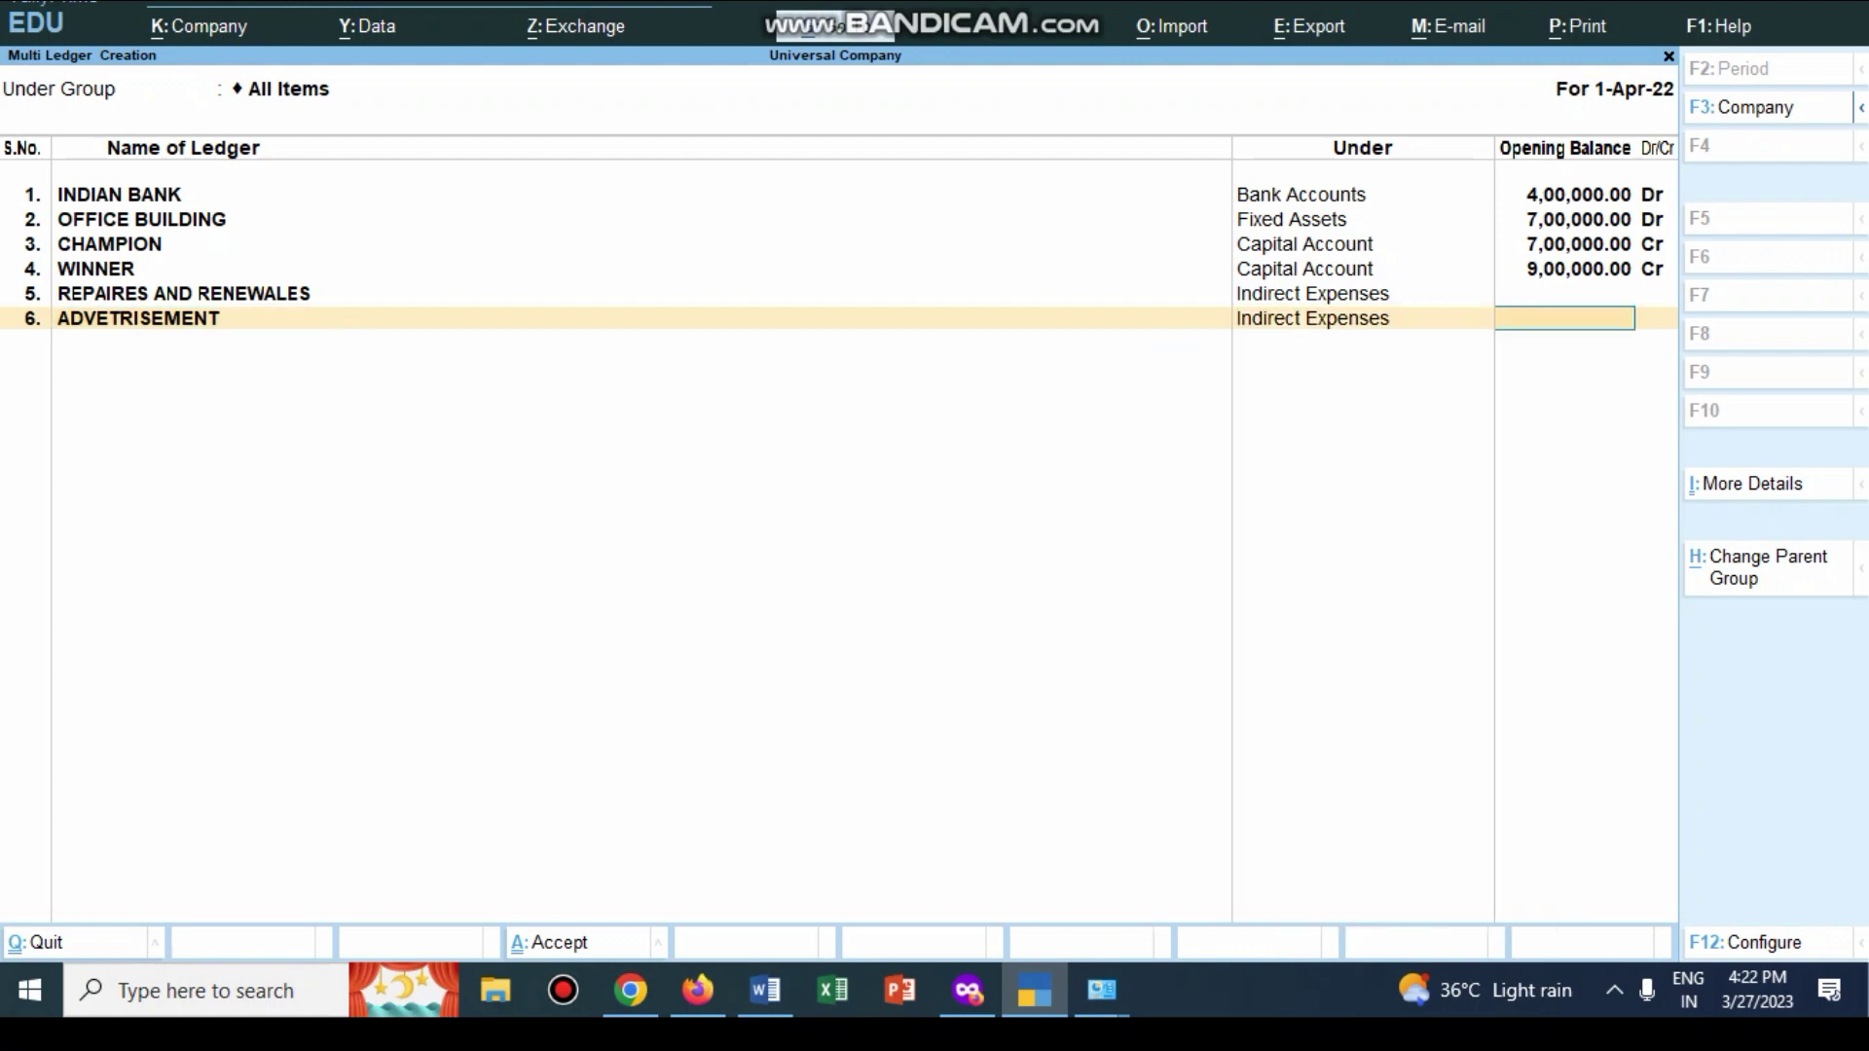
key(Return)
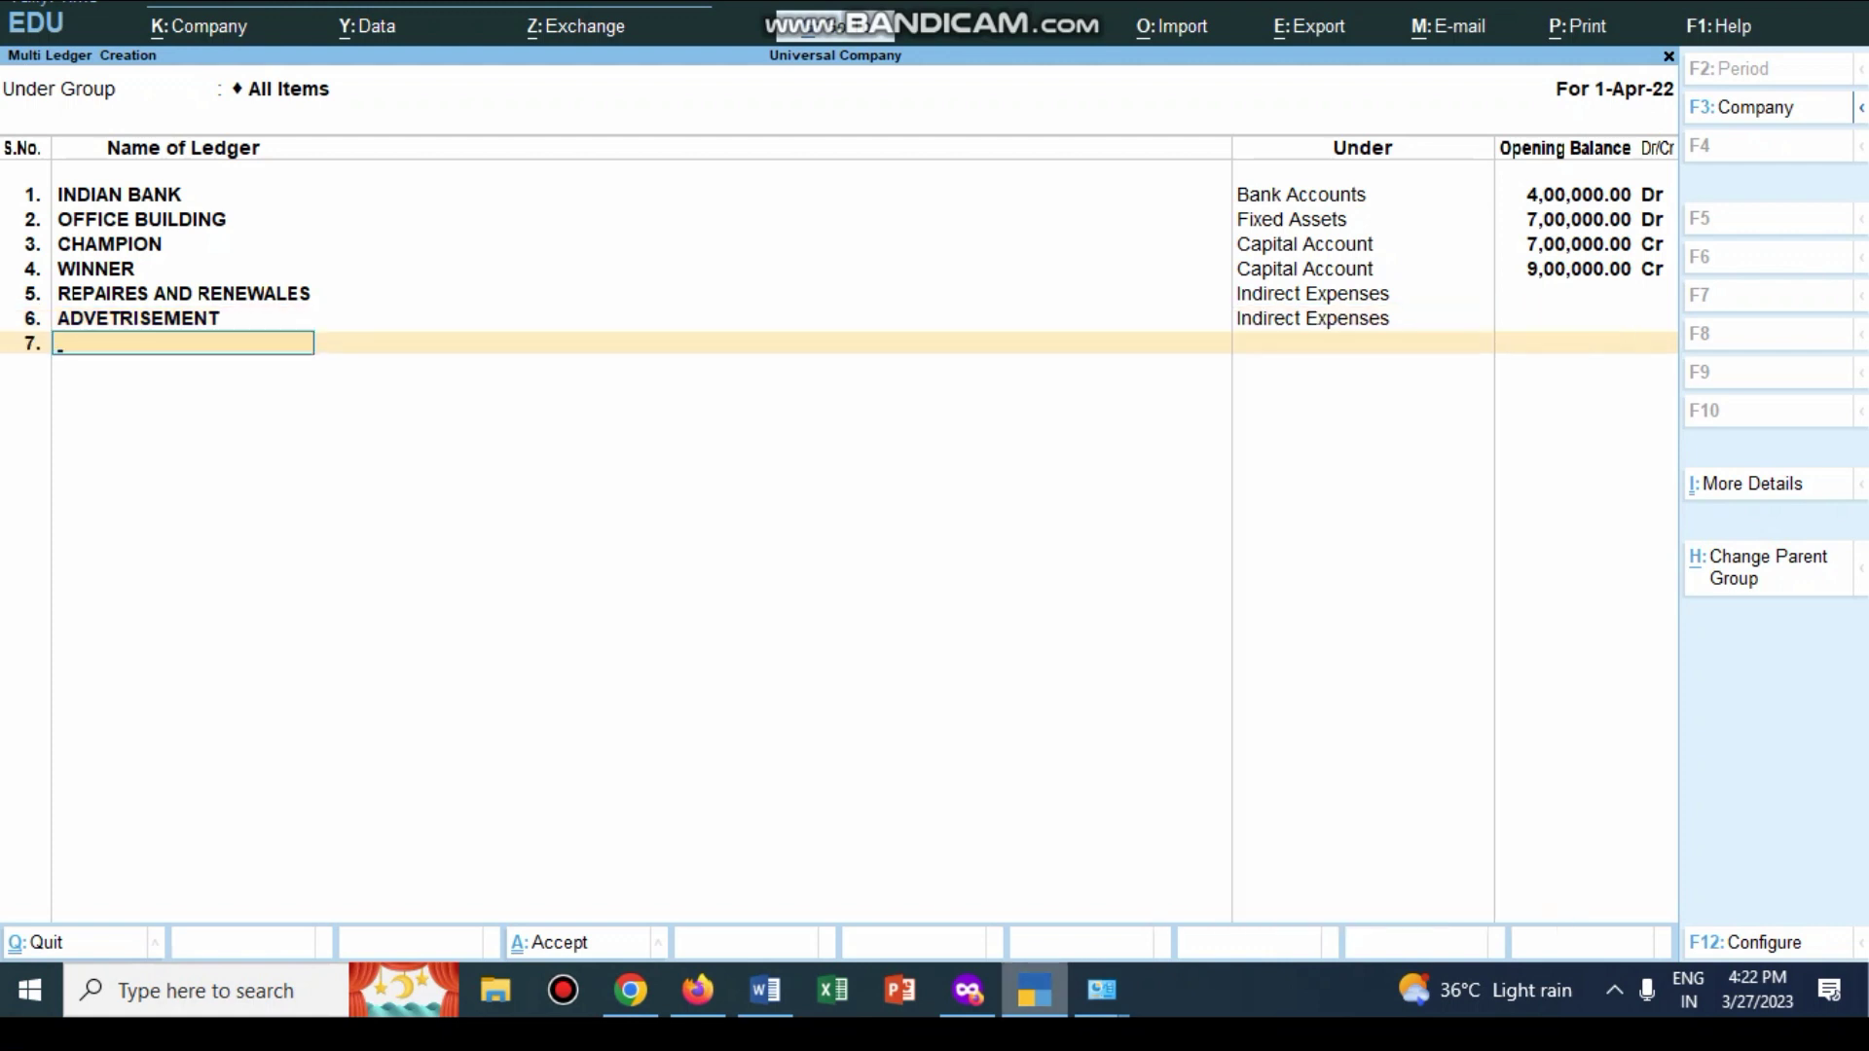
key(alt+Tab)
scroll(935, 540, down, 2)
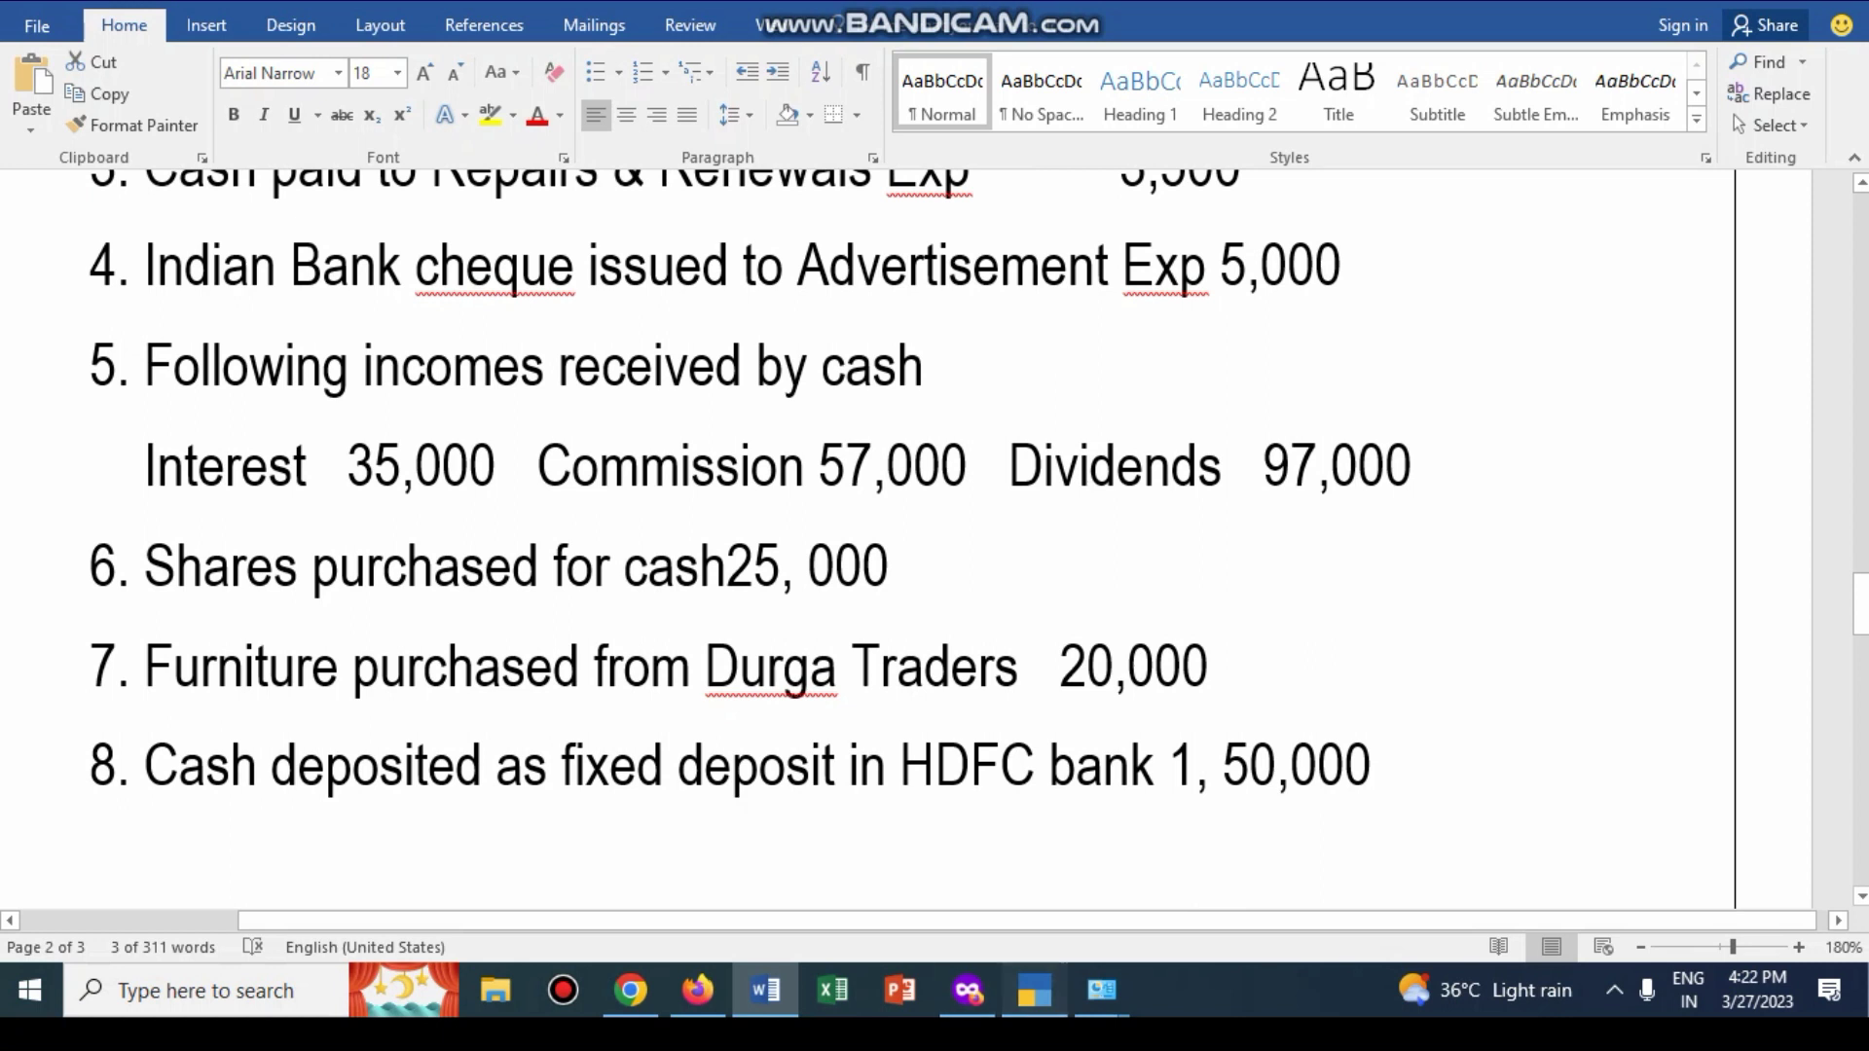
Step: Create the INTEREST ledger under Indirect Incomes
click(1035, 991)
text(INTEREST)
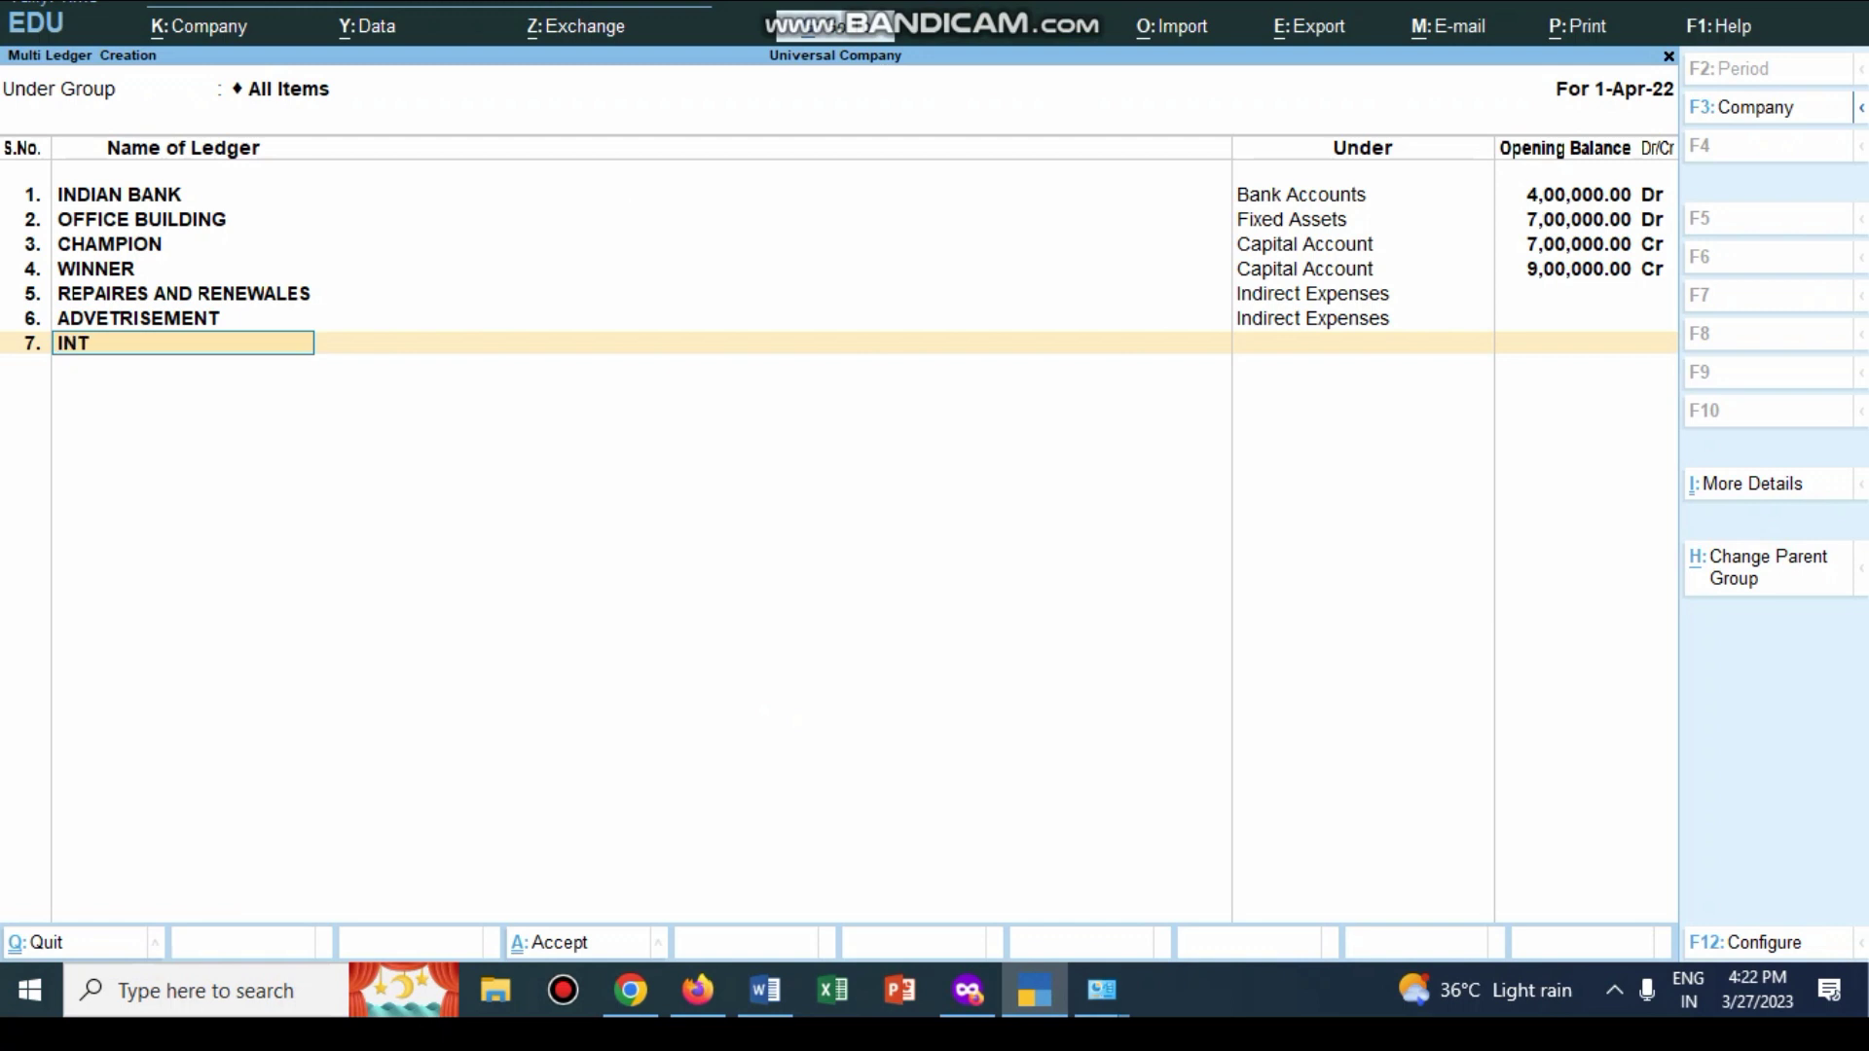
key(Return)
key(Down)
key(Down)
key(Down)
key(Down)
key(Down)
key(Down)
key(Down)
key(Down)
key(Down)
key(Down)
key(Down)
key(Down)
key(Down)
key(Down)
key(Down)
key(Down)
key(Down)
key(Down)
key(Down)
key(Up)
key(Return)
Step: Add the DIVIDEND and COMMISSSION ledgers, both under Indirect Incomes
text(DIVIDEN)
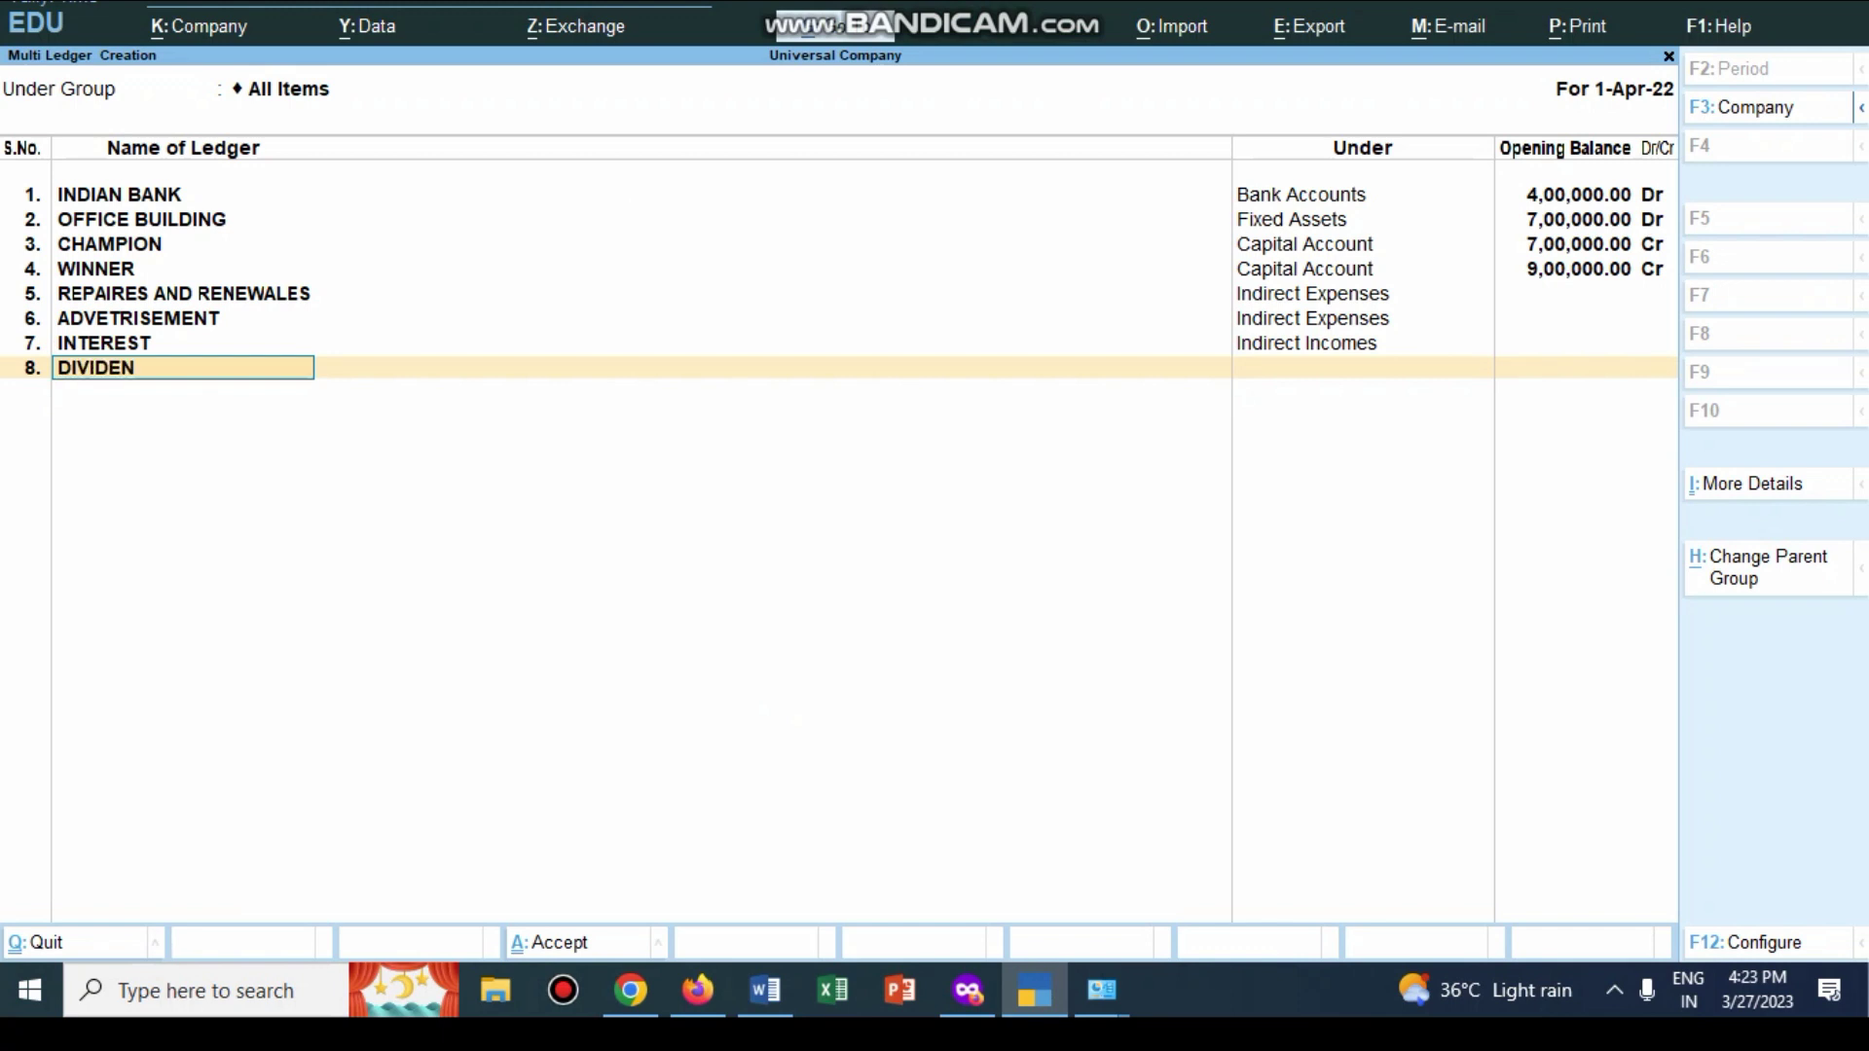
text(D)
key(Return)
key(Down)
key(Down)
key(Down)
key(Down)
key(Down)
key(Down)
key(Down)
key(Down)
key(Down)
key(Down)
key(Down)
key(Down)
key(Down)
key(Down)
key(Down)
key(Down)
key(Down)
key(Down)
key(Up)
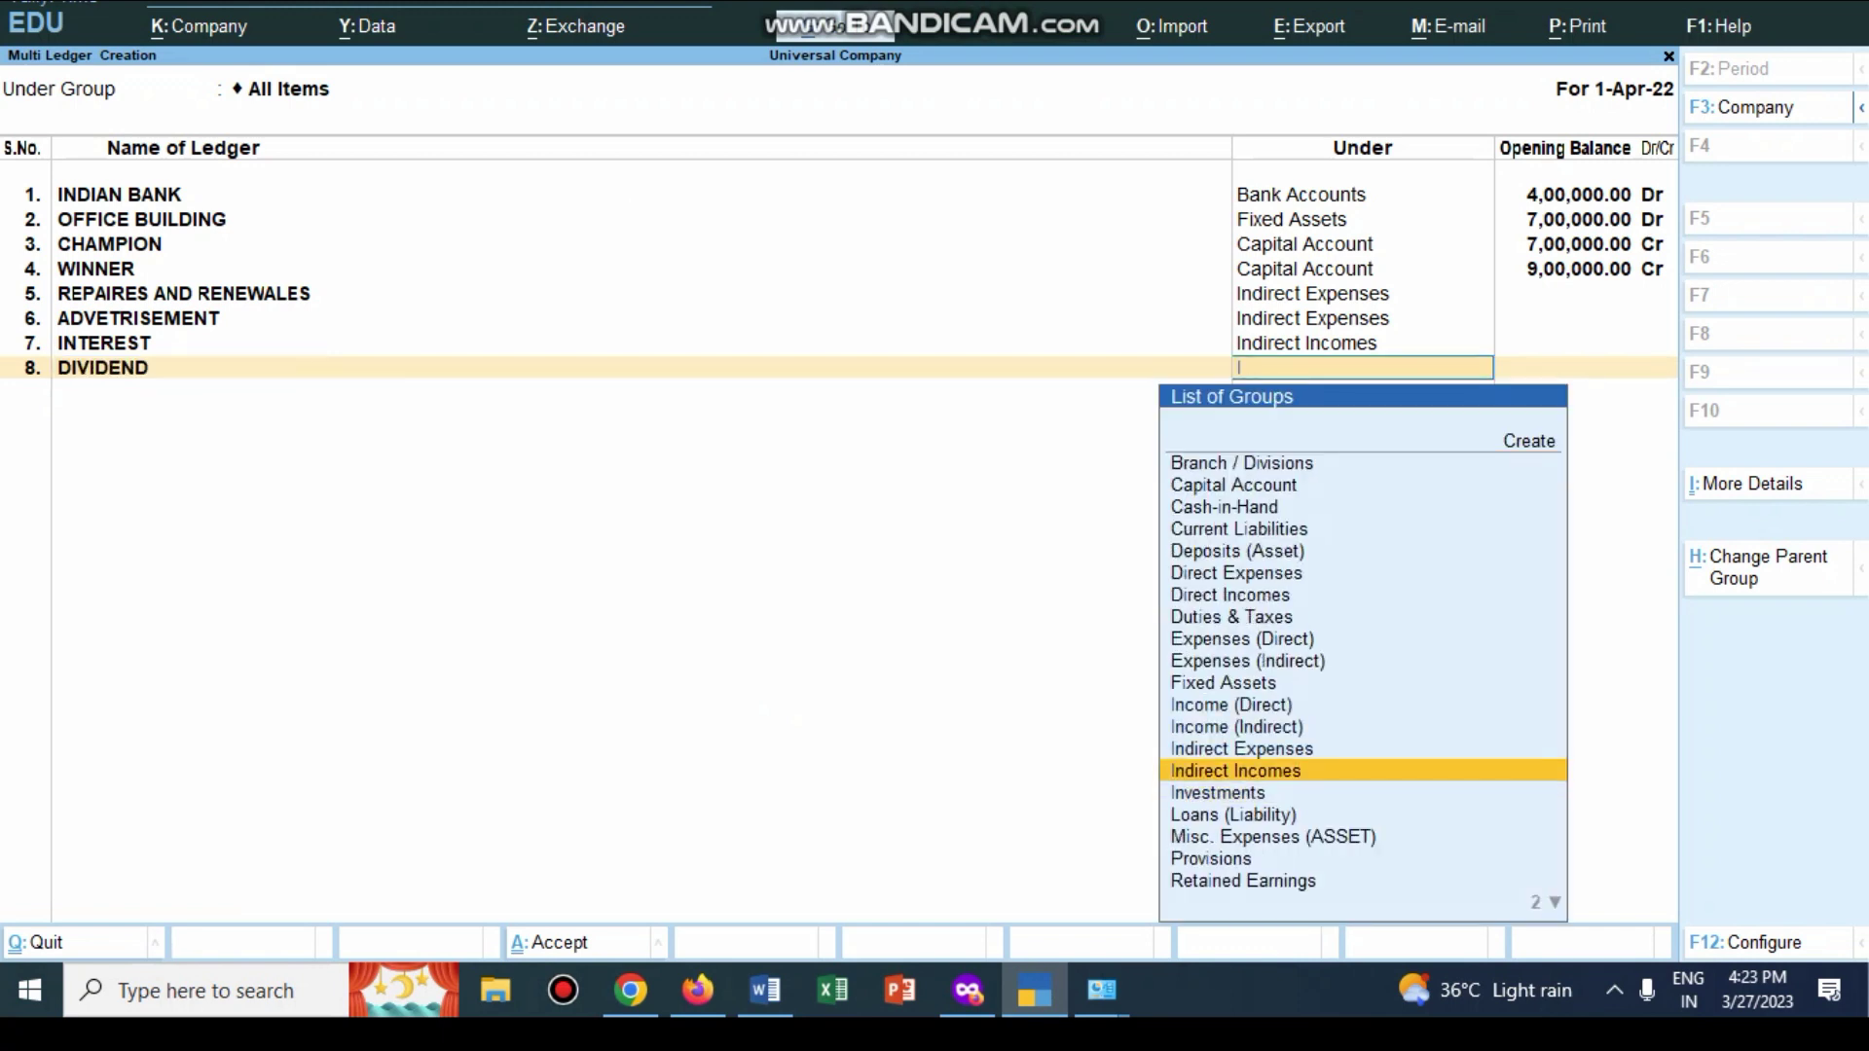
key(Return)
text(COMM)
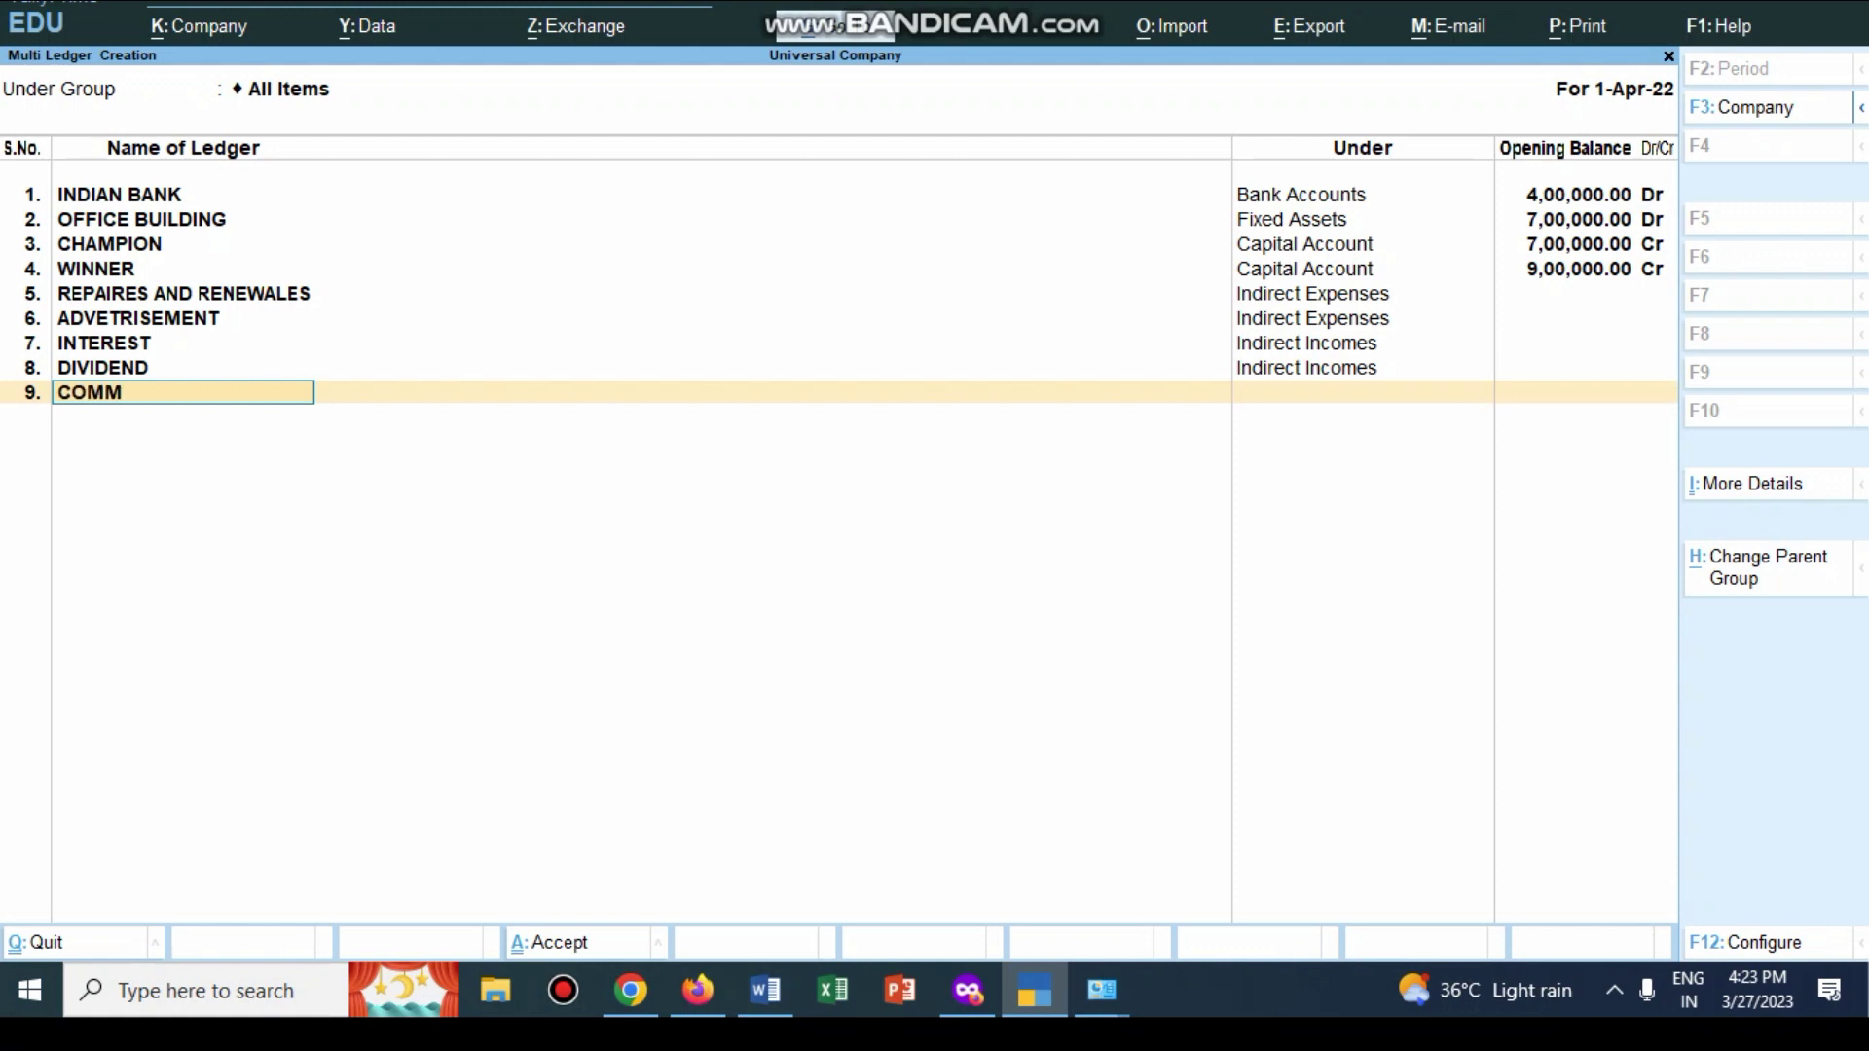
text(ISSSION)
key(Return)
key(Down)
key(Down)
key(Down)
key(Down)
key(Down)
key(Down)
key(Down)
key(Down)
key(Down)
key(Down)
key(Down)
key(Down)
key(Down)
key(Down)
key(Down)
key(Down)
key(Down)
key(Down)
key(Up)
key(Return)
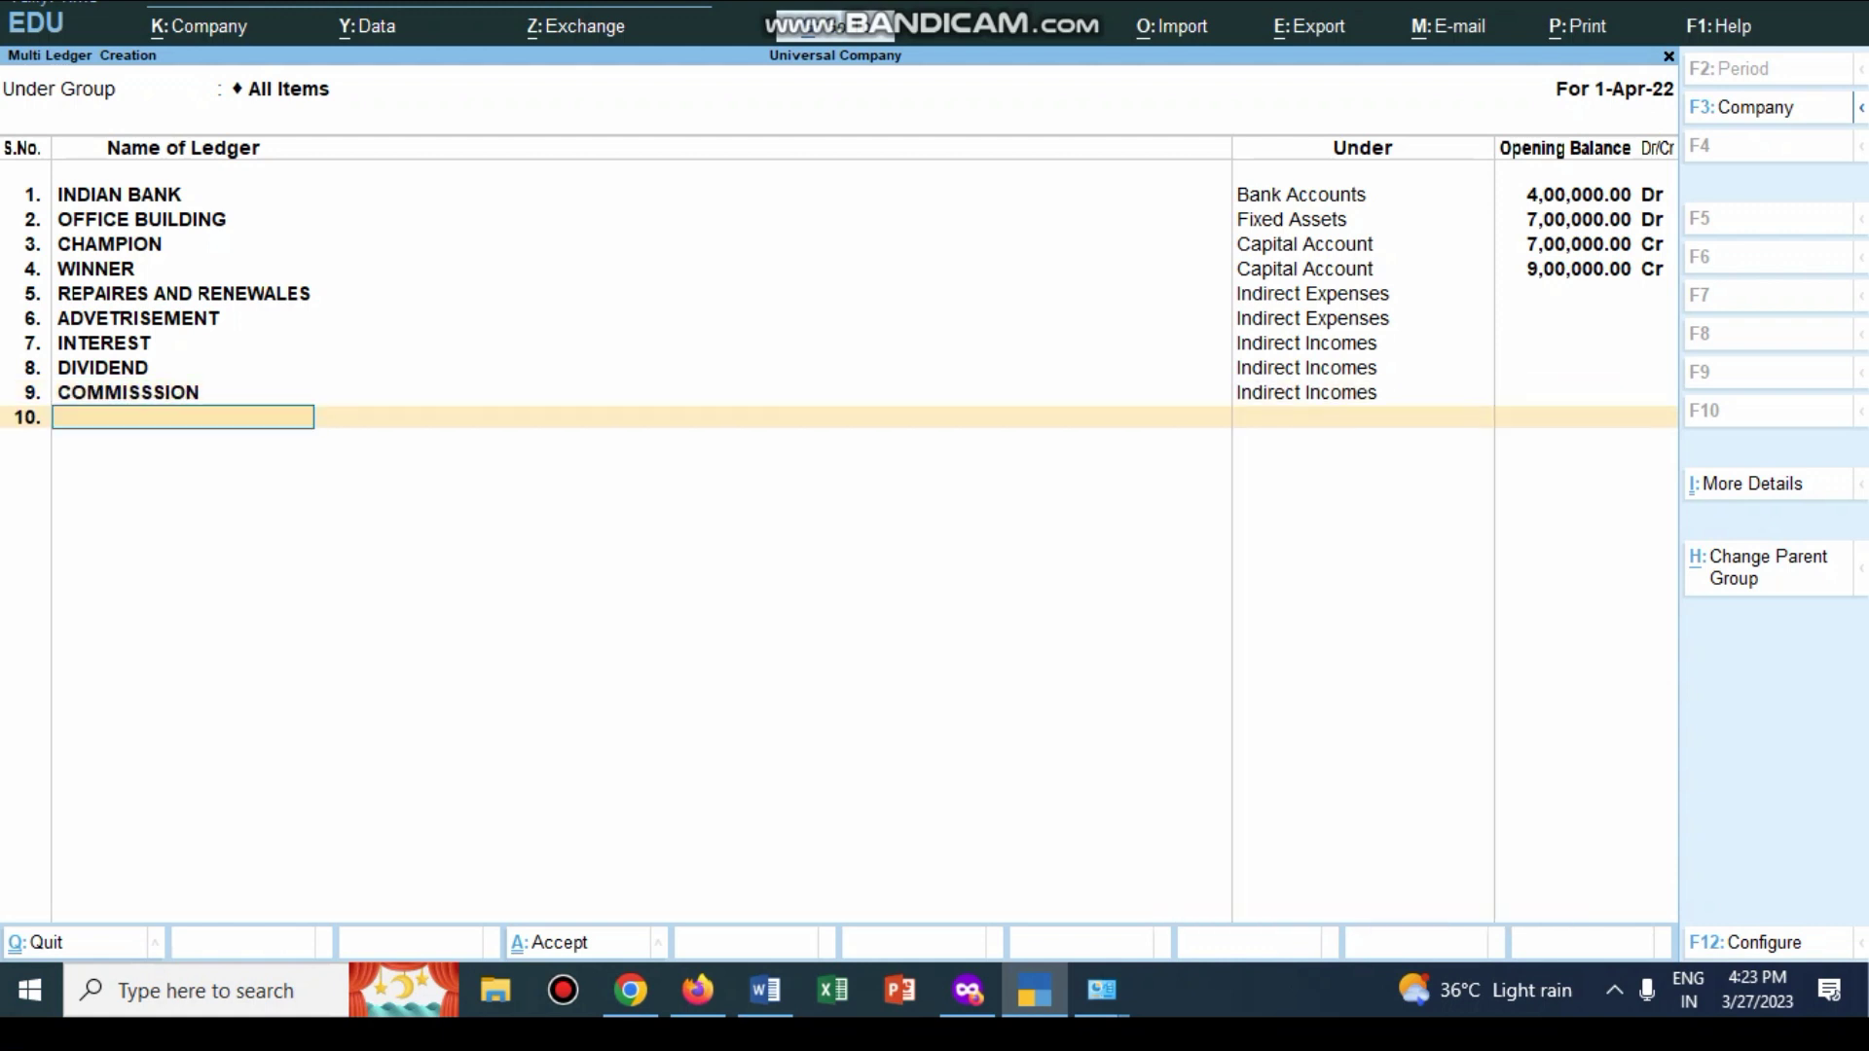
Step: Check the exercise sheet in Word, then add the SHARES ledger under Investments
key(alt+Tab)
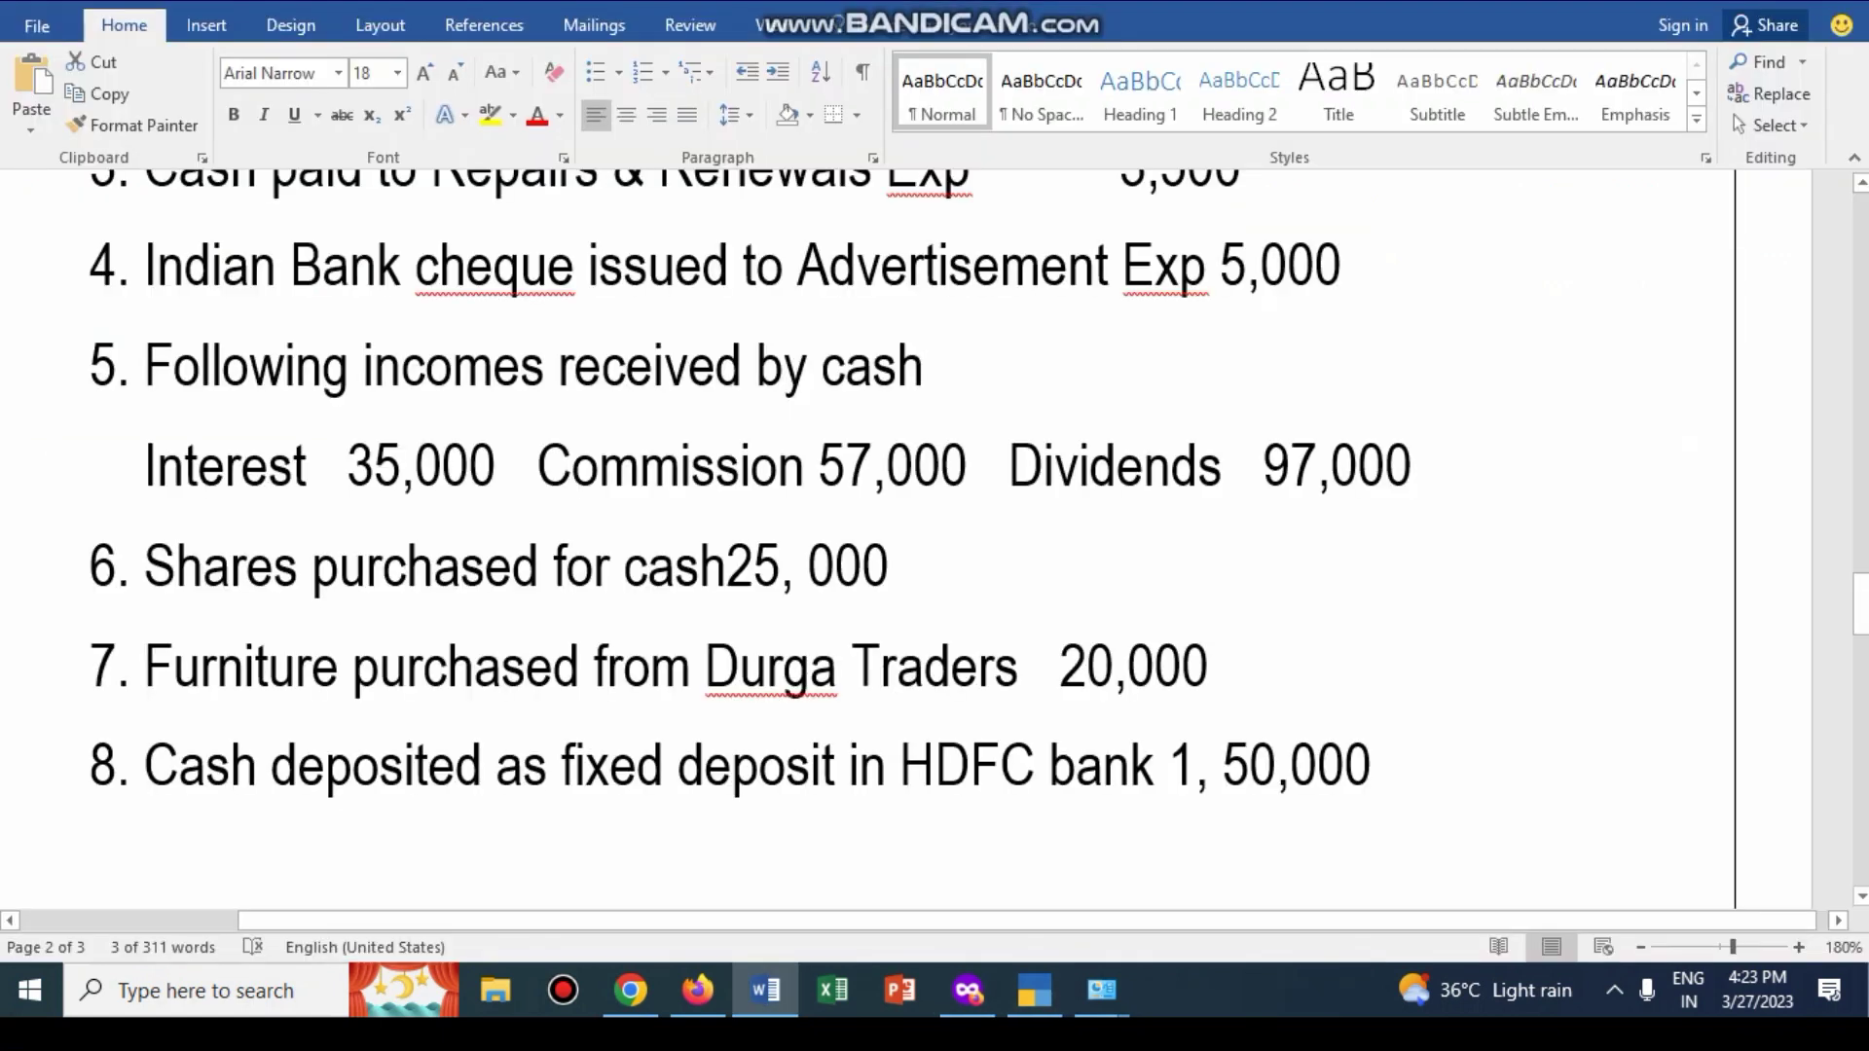
scroll(978, 485, down, 2)
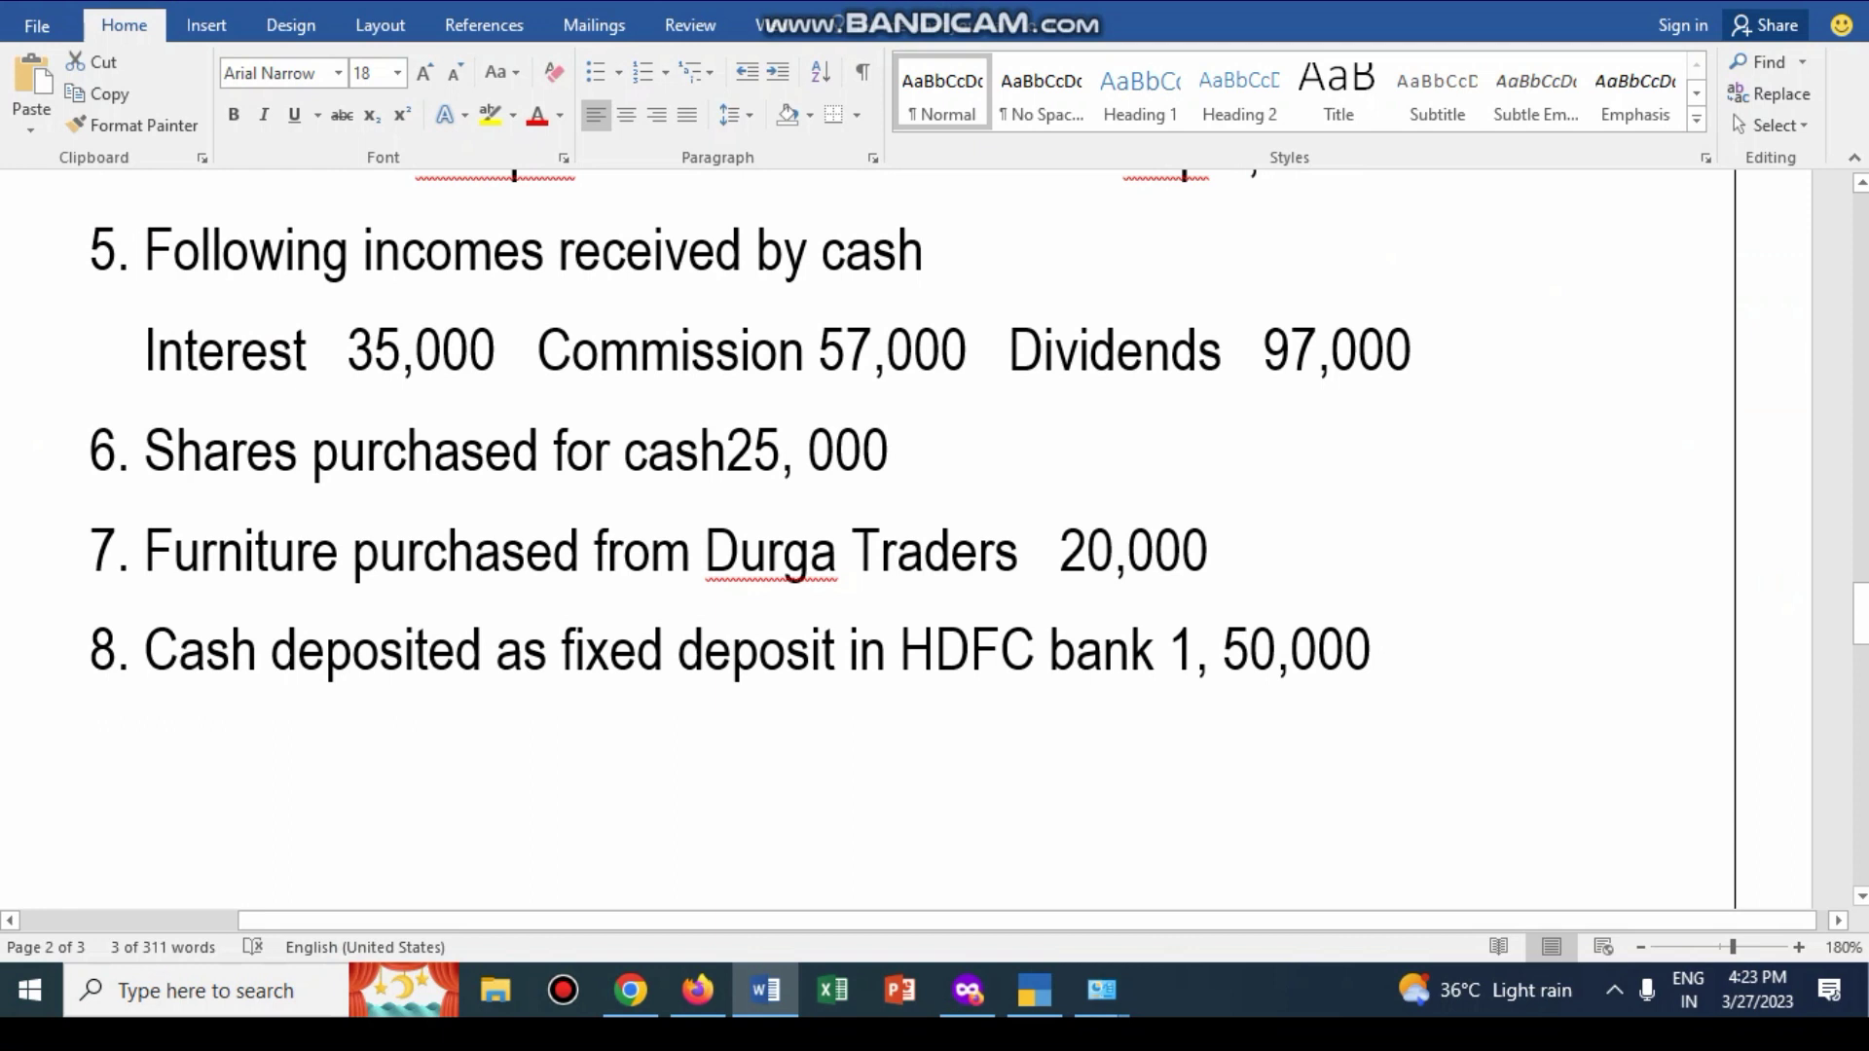
key(alt+Tab)
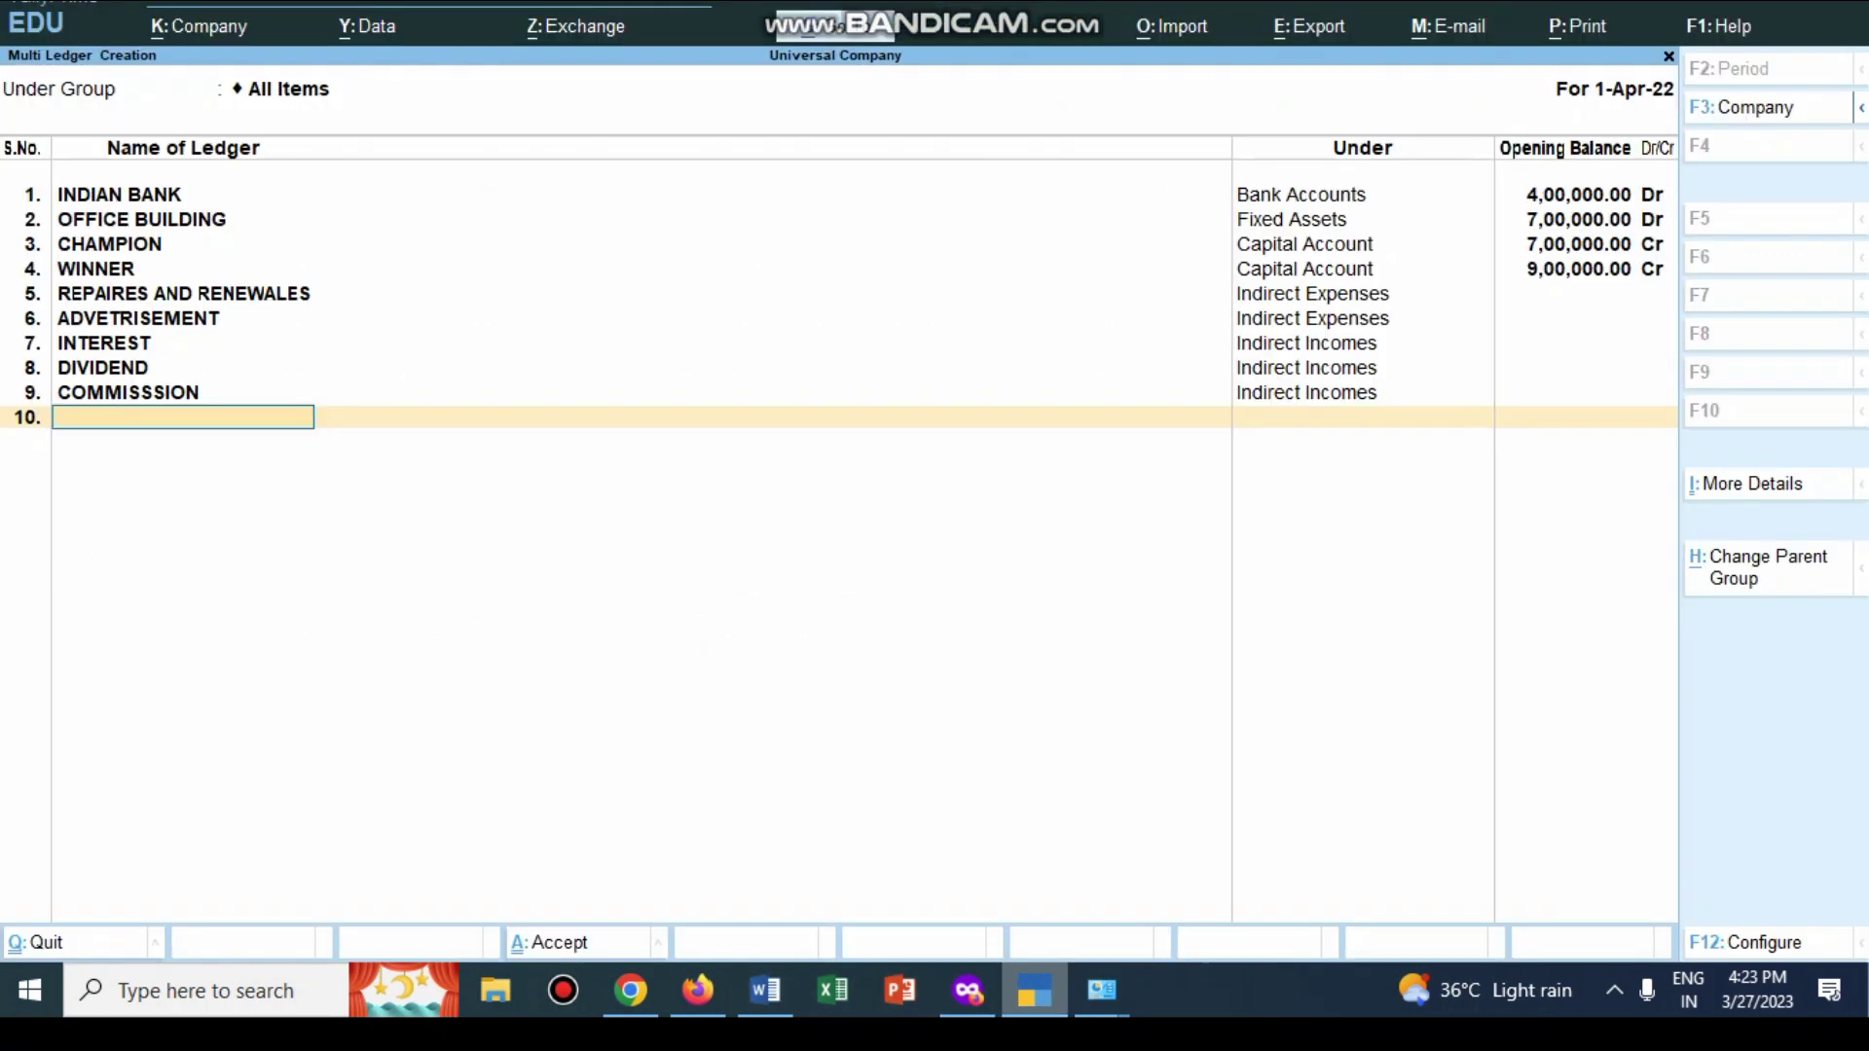
text(SHARES)
key(Return)
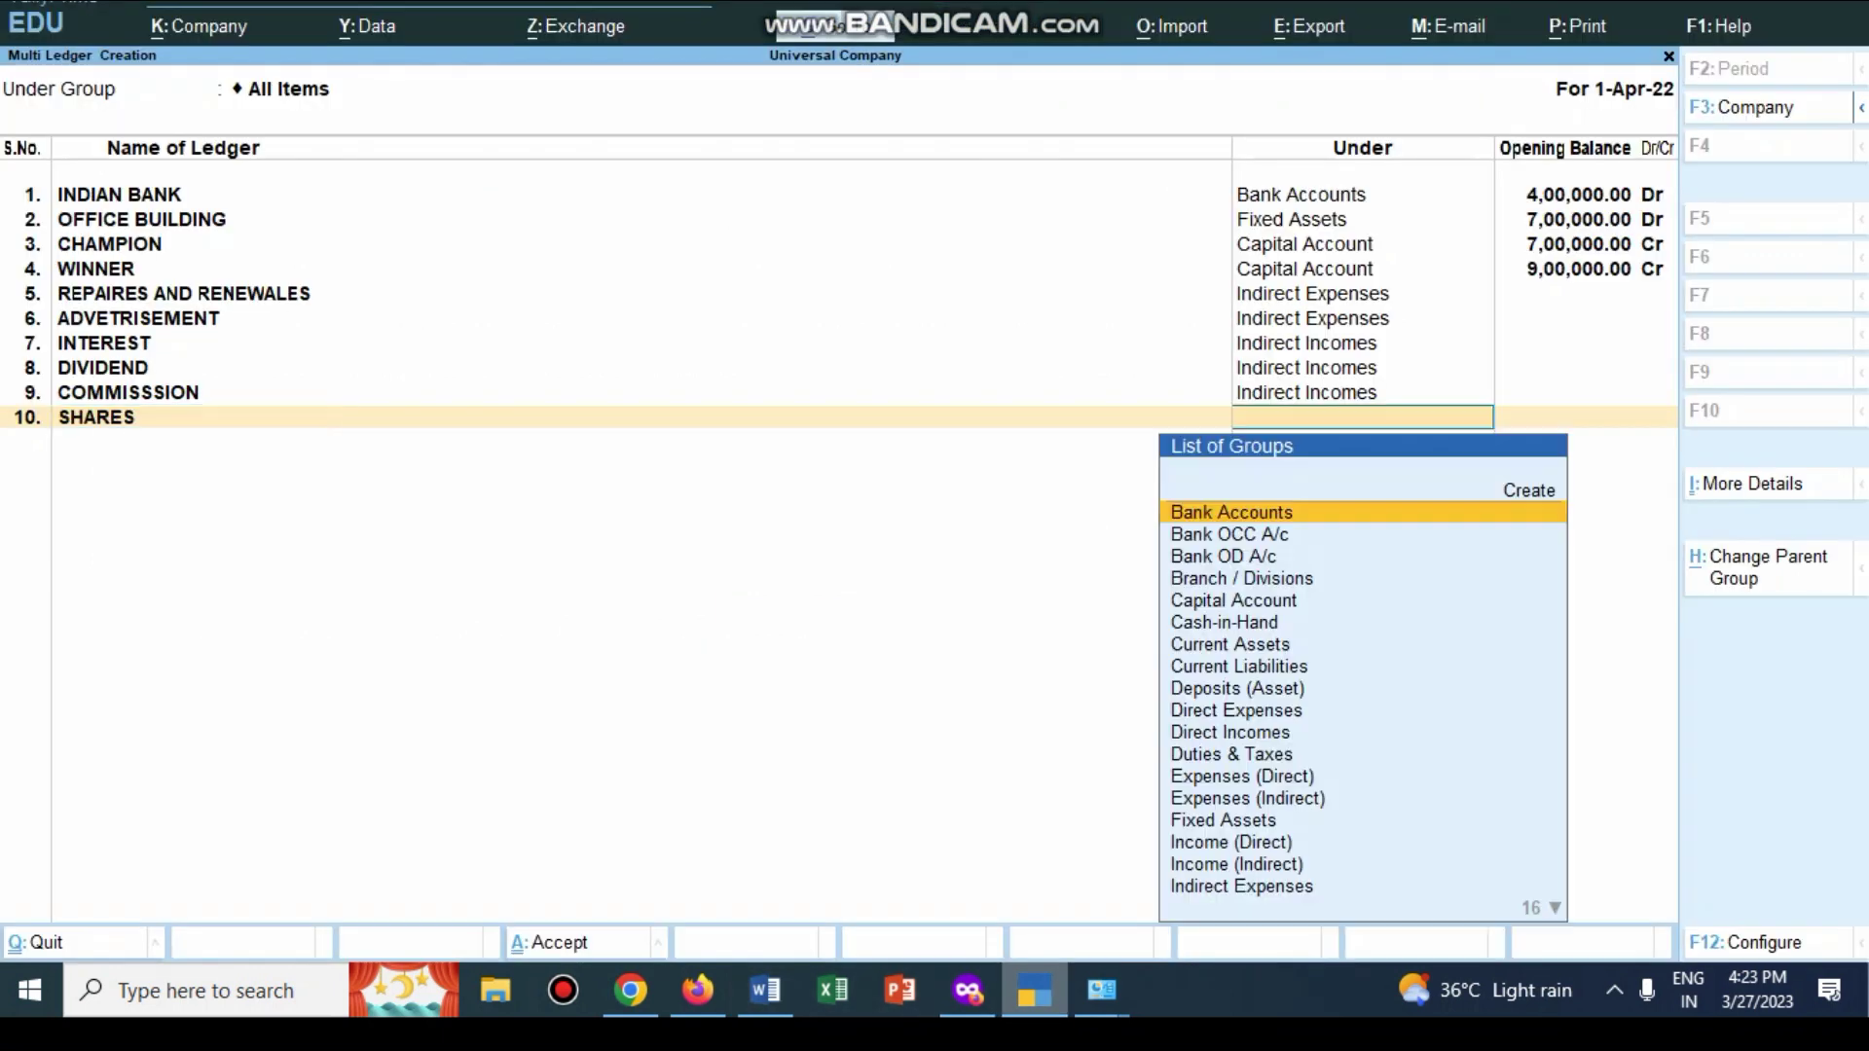
text(Investments)
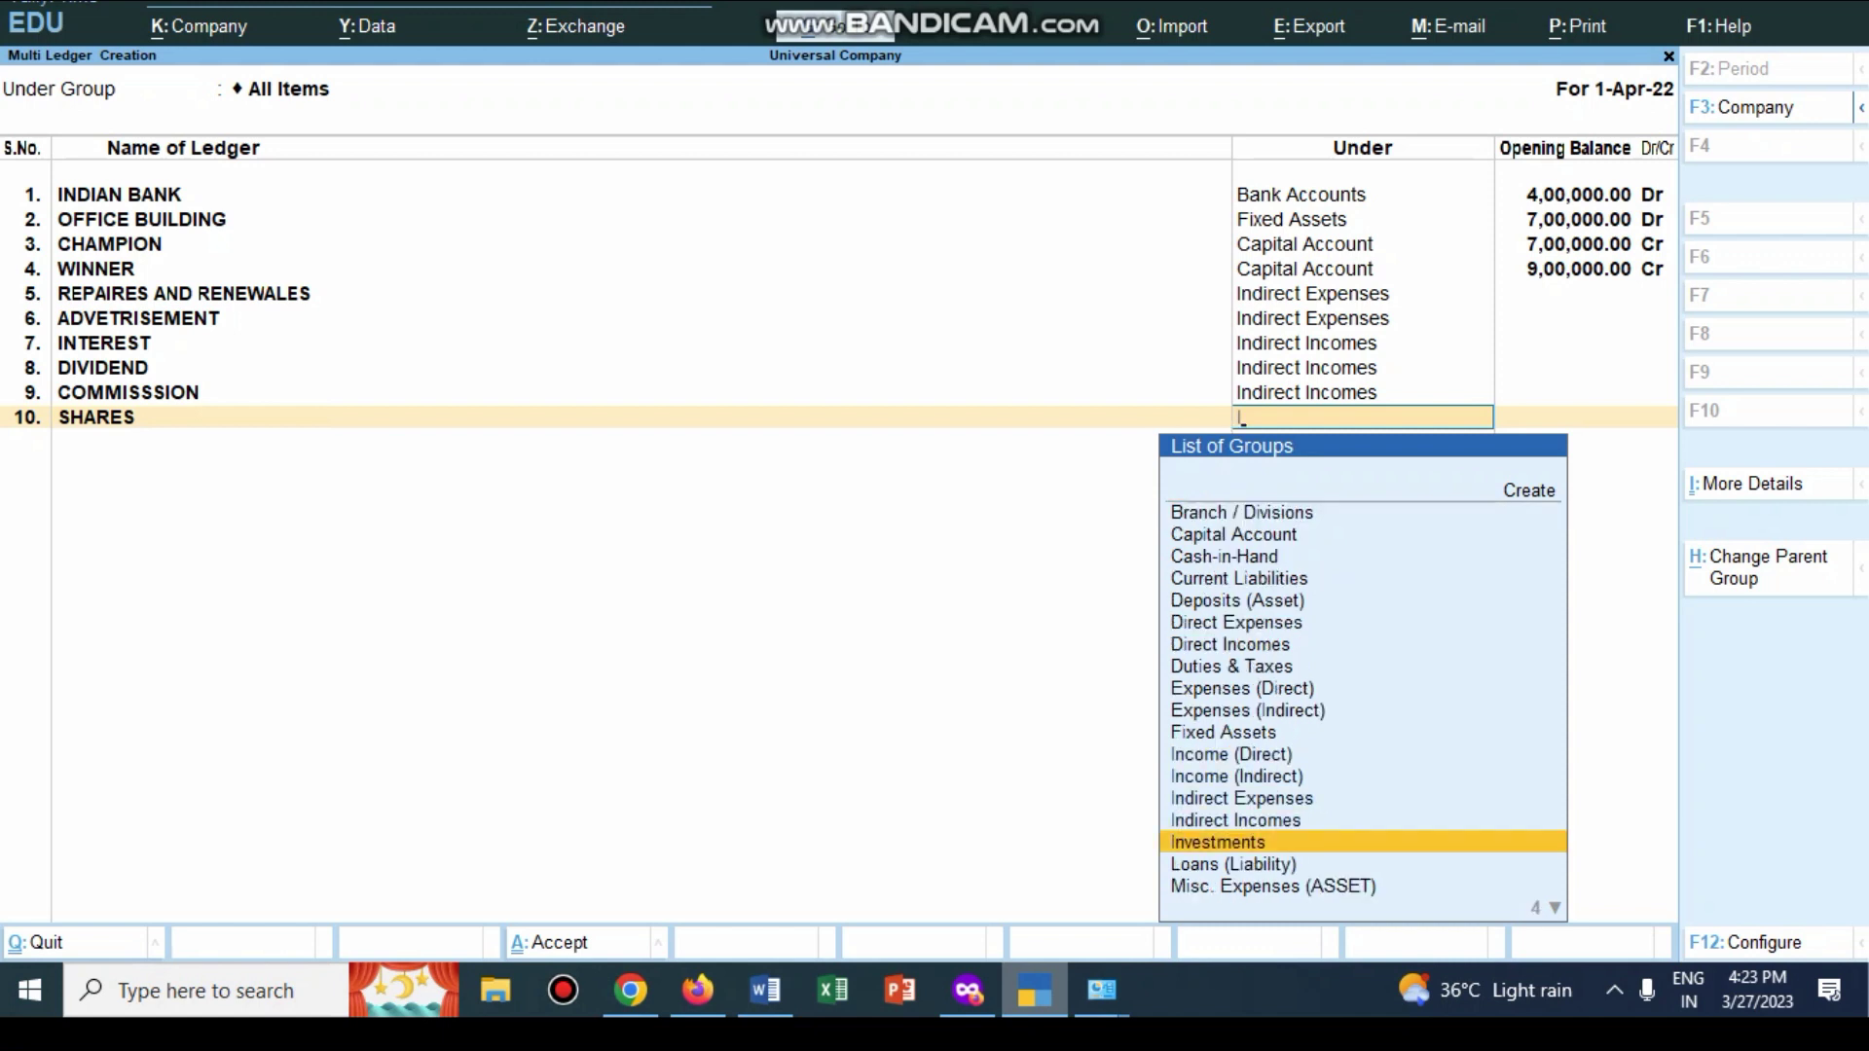
key(Return)
key(Return)
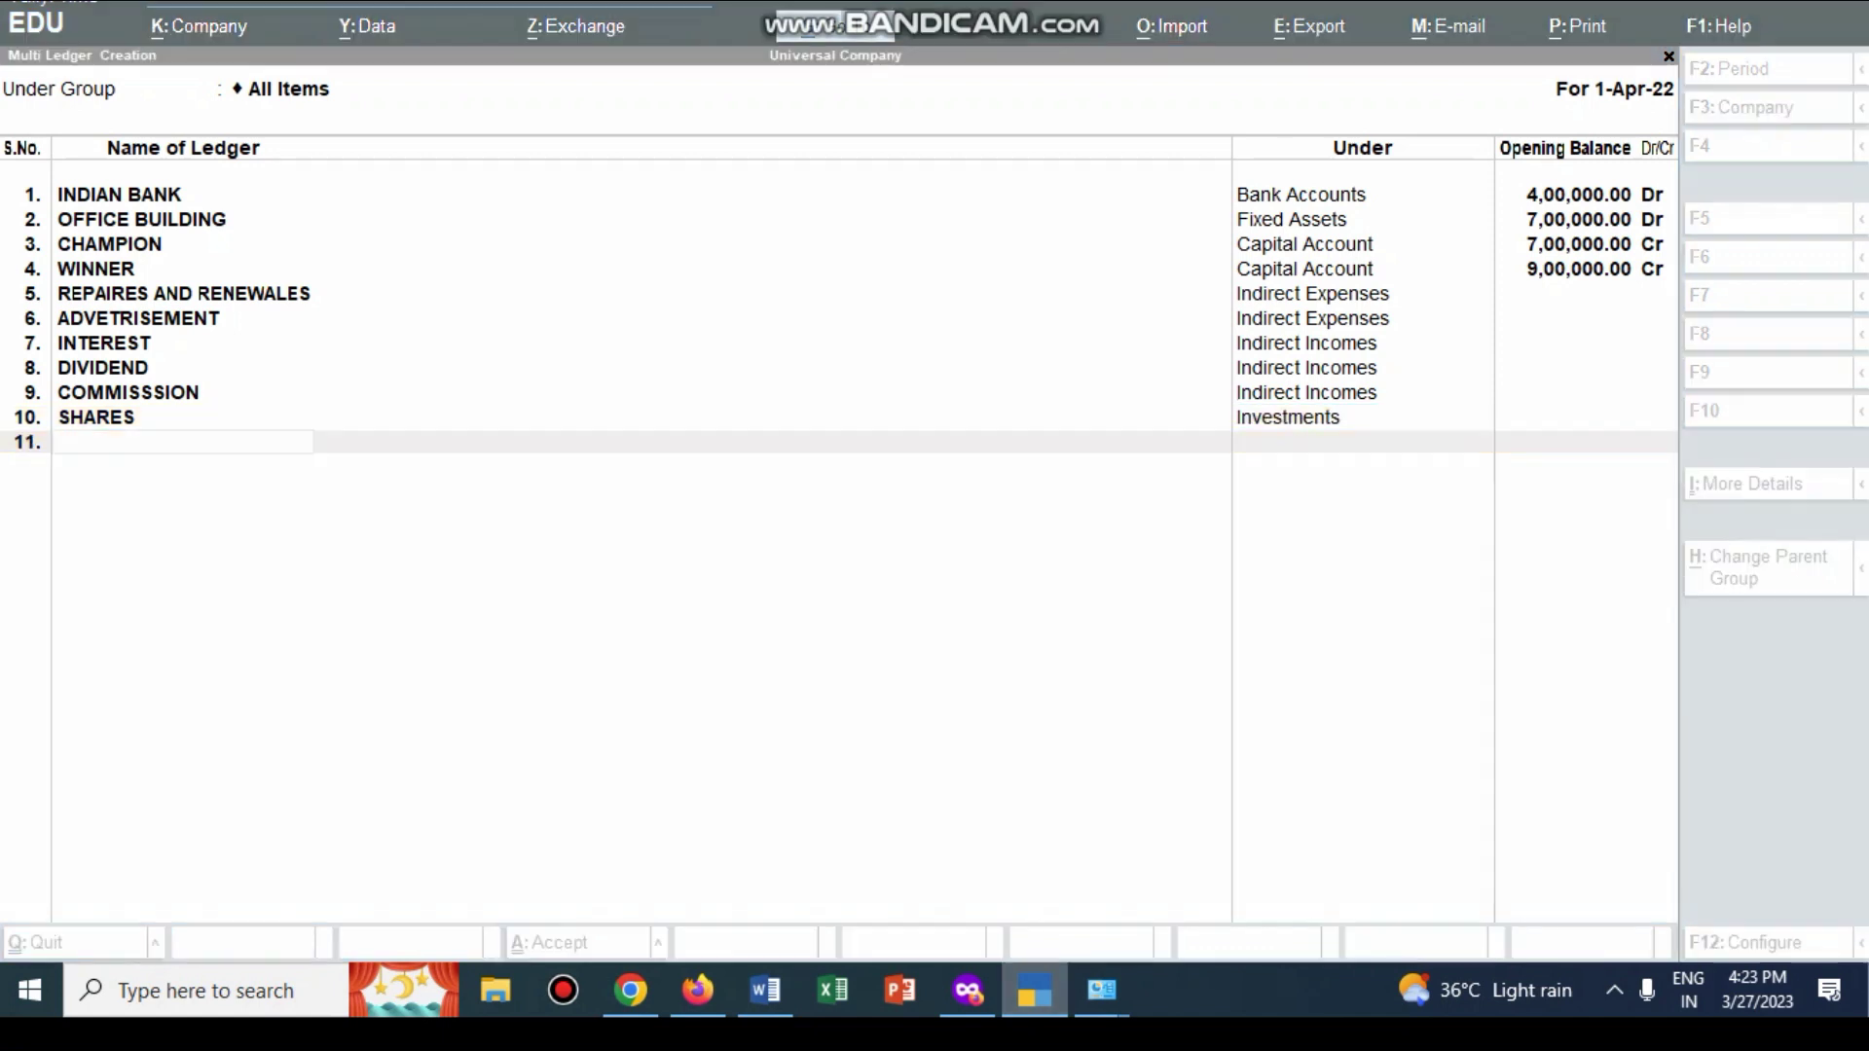
key(alt+Tab)
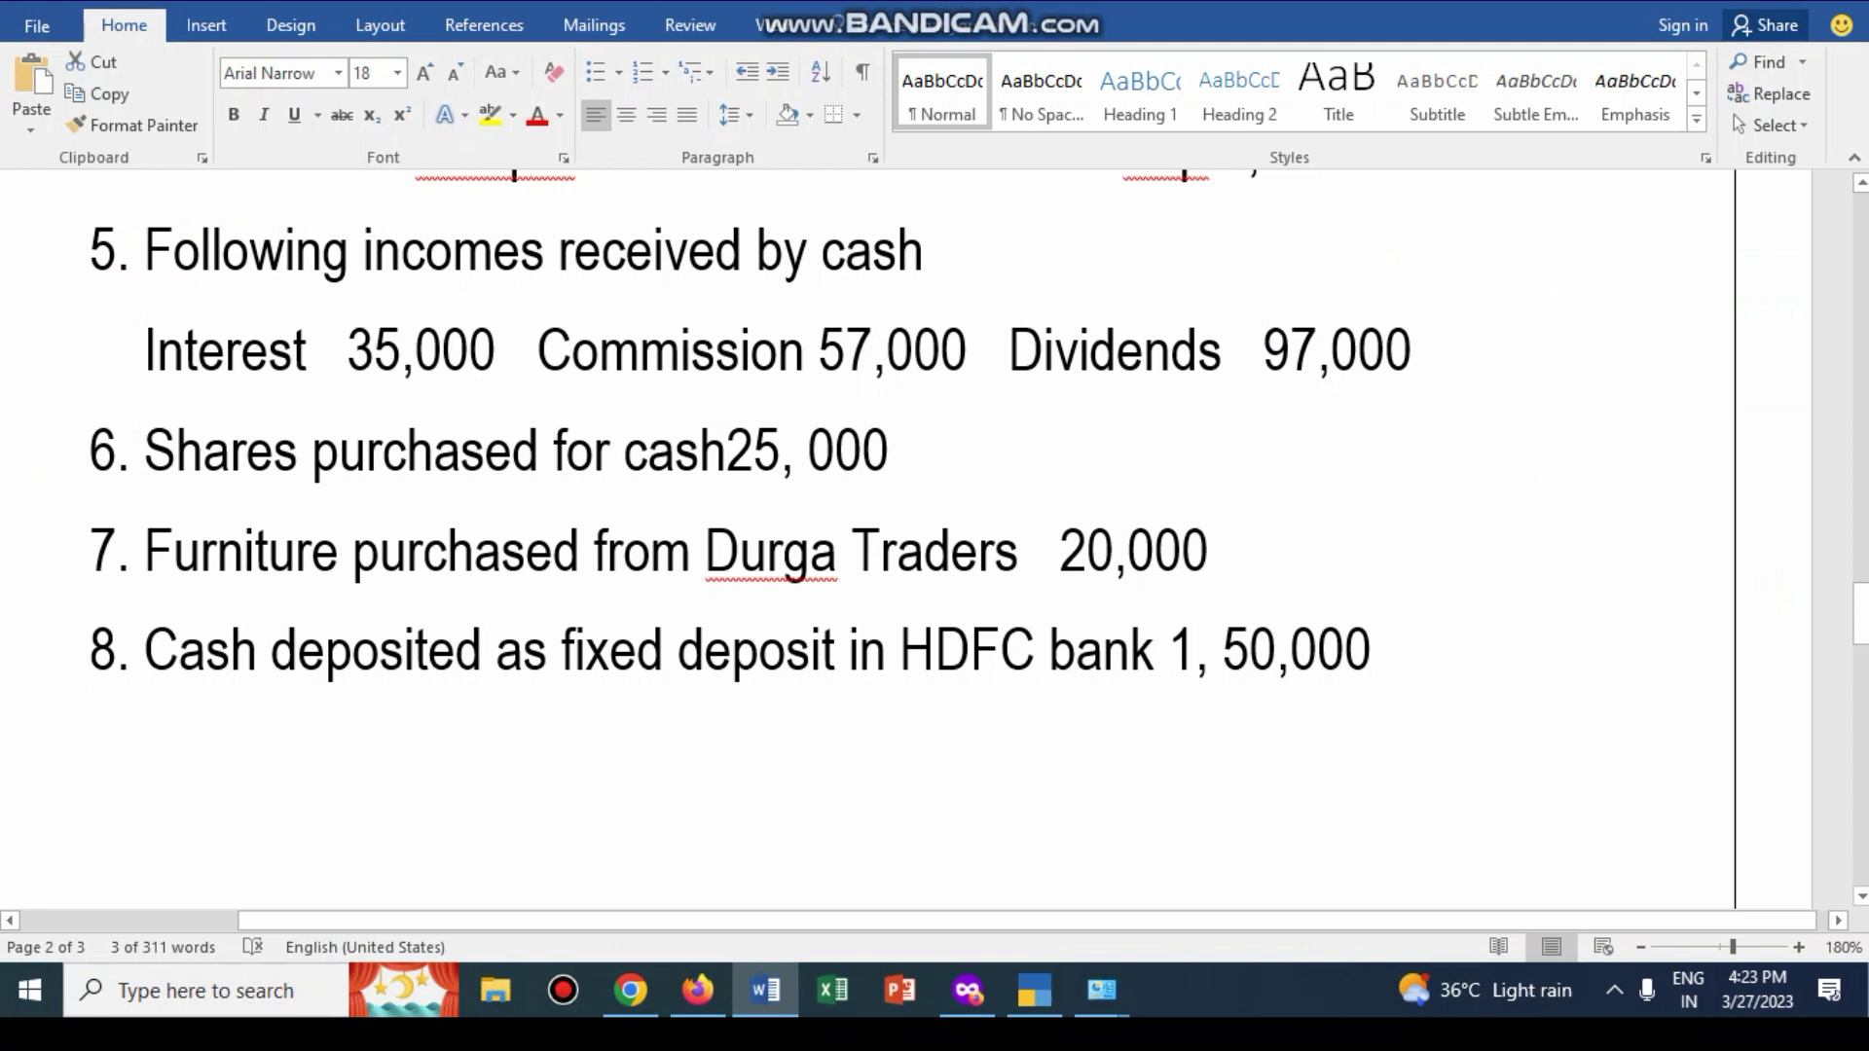
Step: Create the FURNITURE ledger under Fixed Assets with no opening balance
key(alt+Tab)
text(FURNITURE)
key(Return)
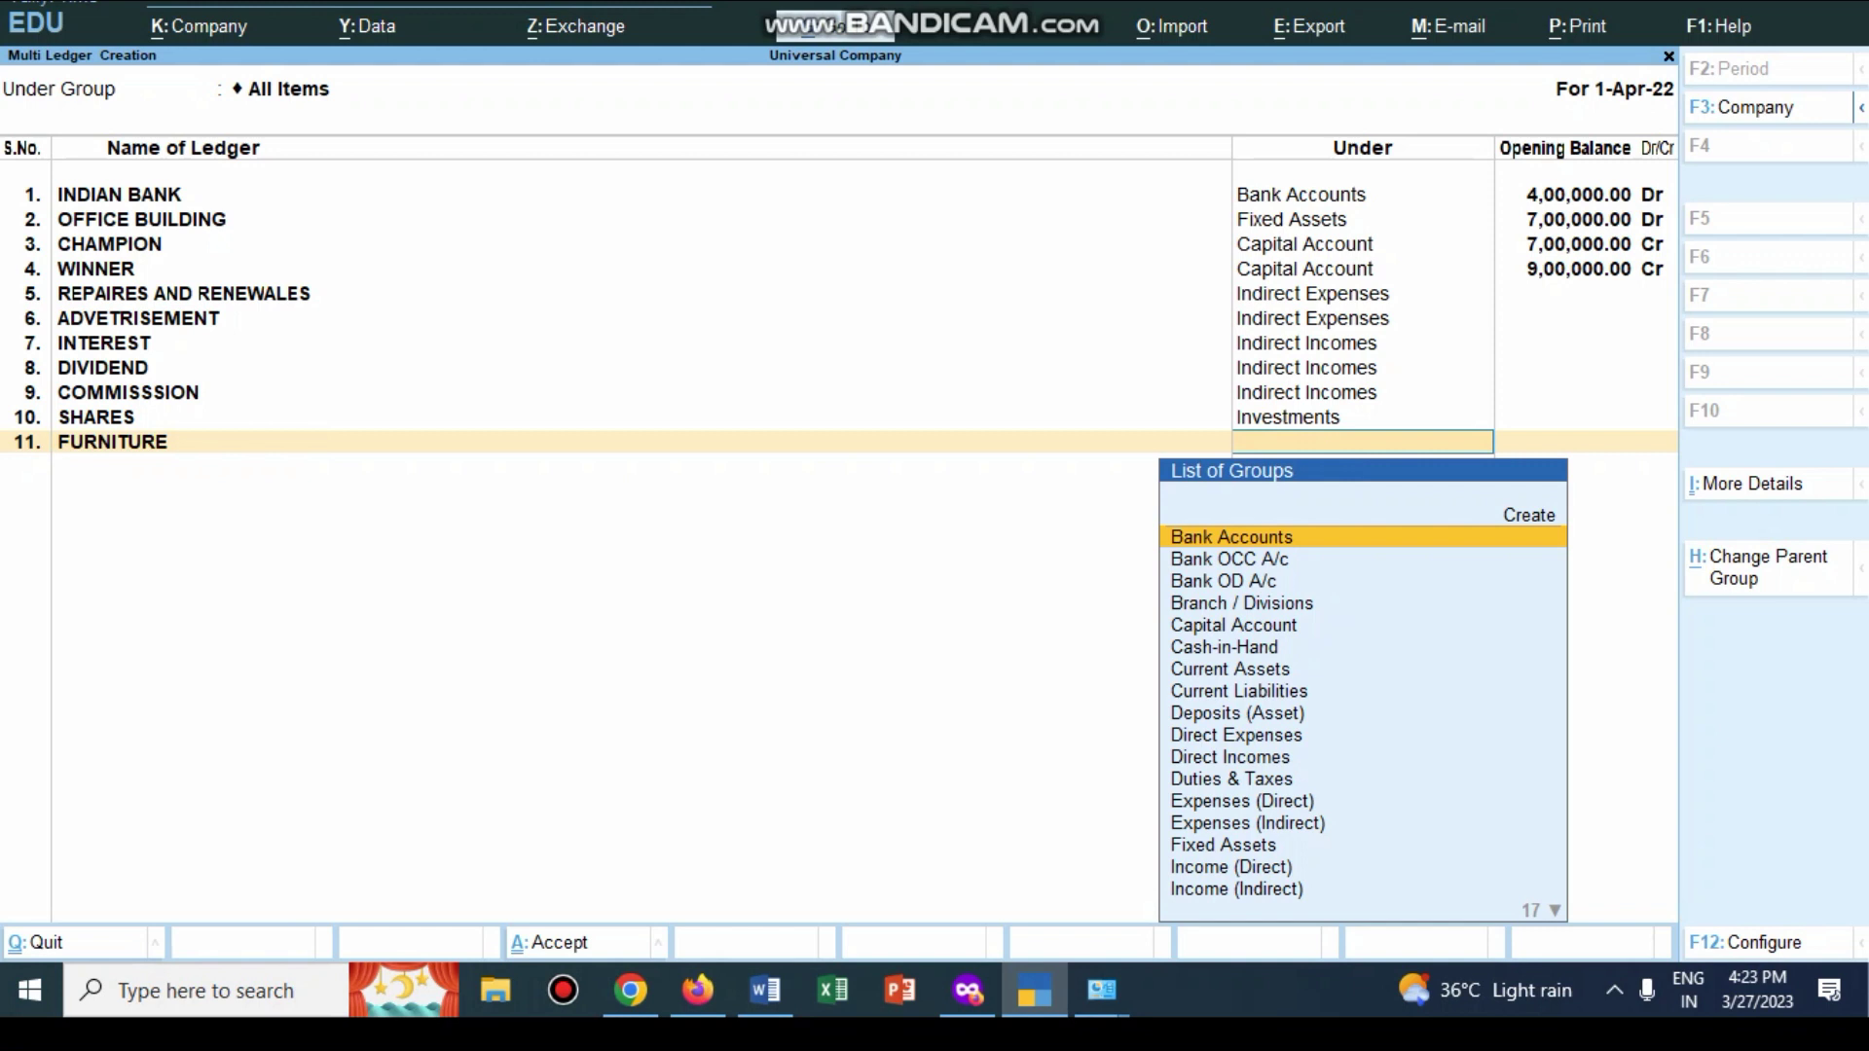
text(fix)
key(Return)
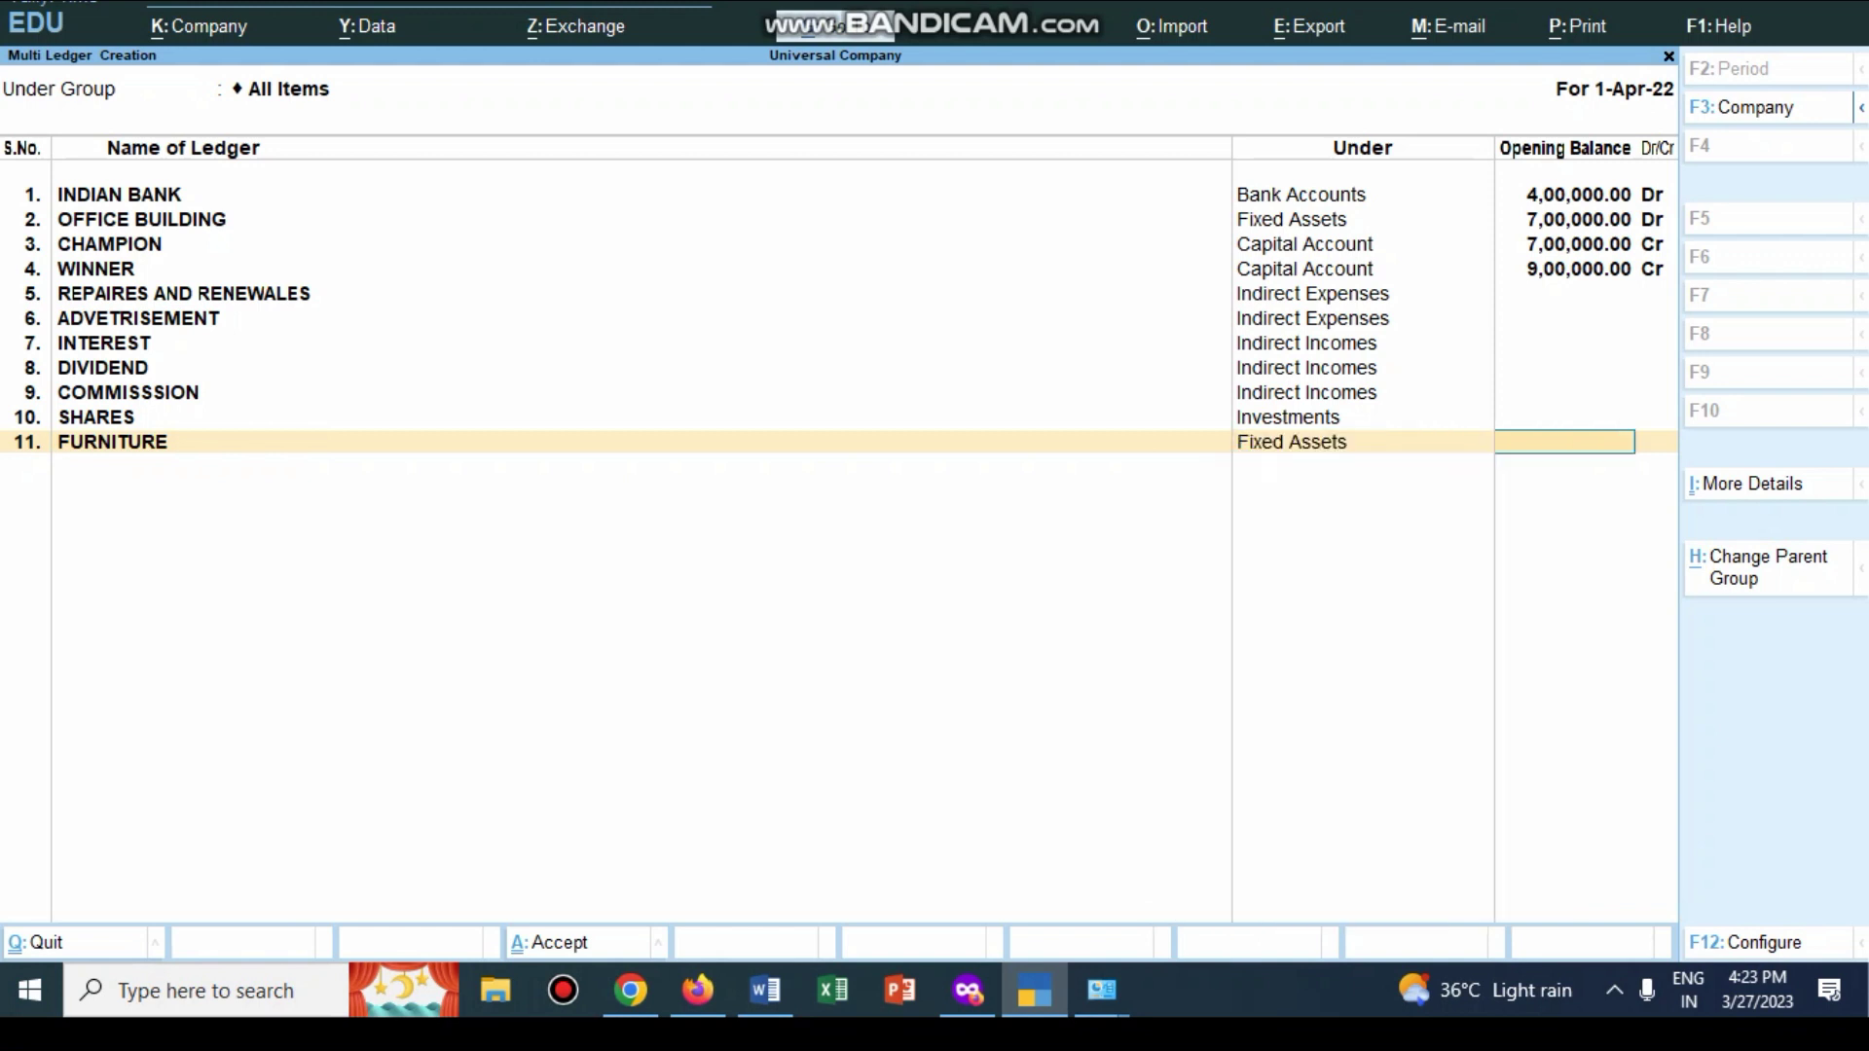
key(Return)
Step: Create the DURGA TRADERS ledger under Sundry Creditors with no opening balance
text(DURGA TRADERS)
key(Return)
text(su)
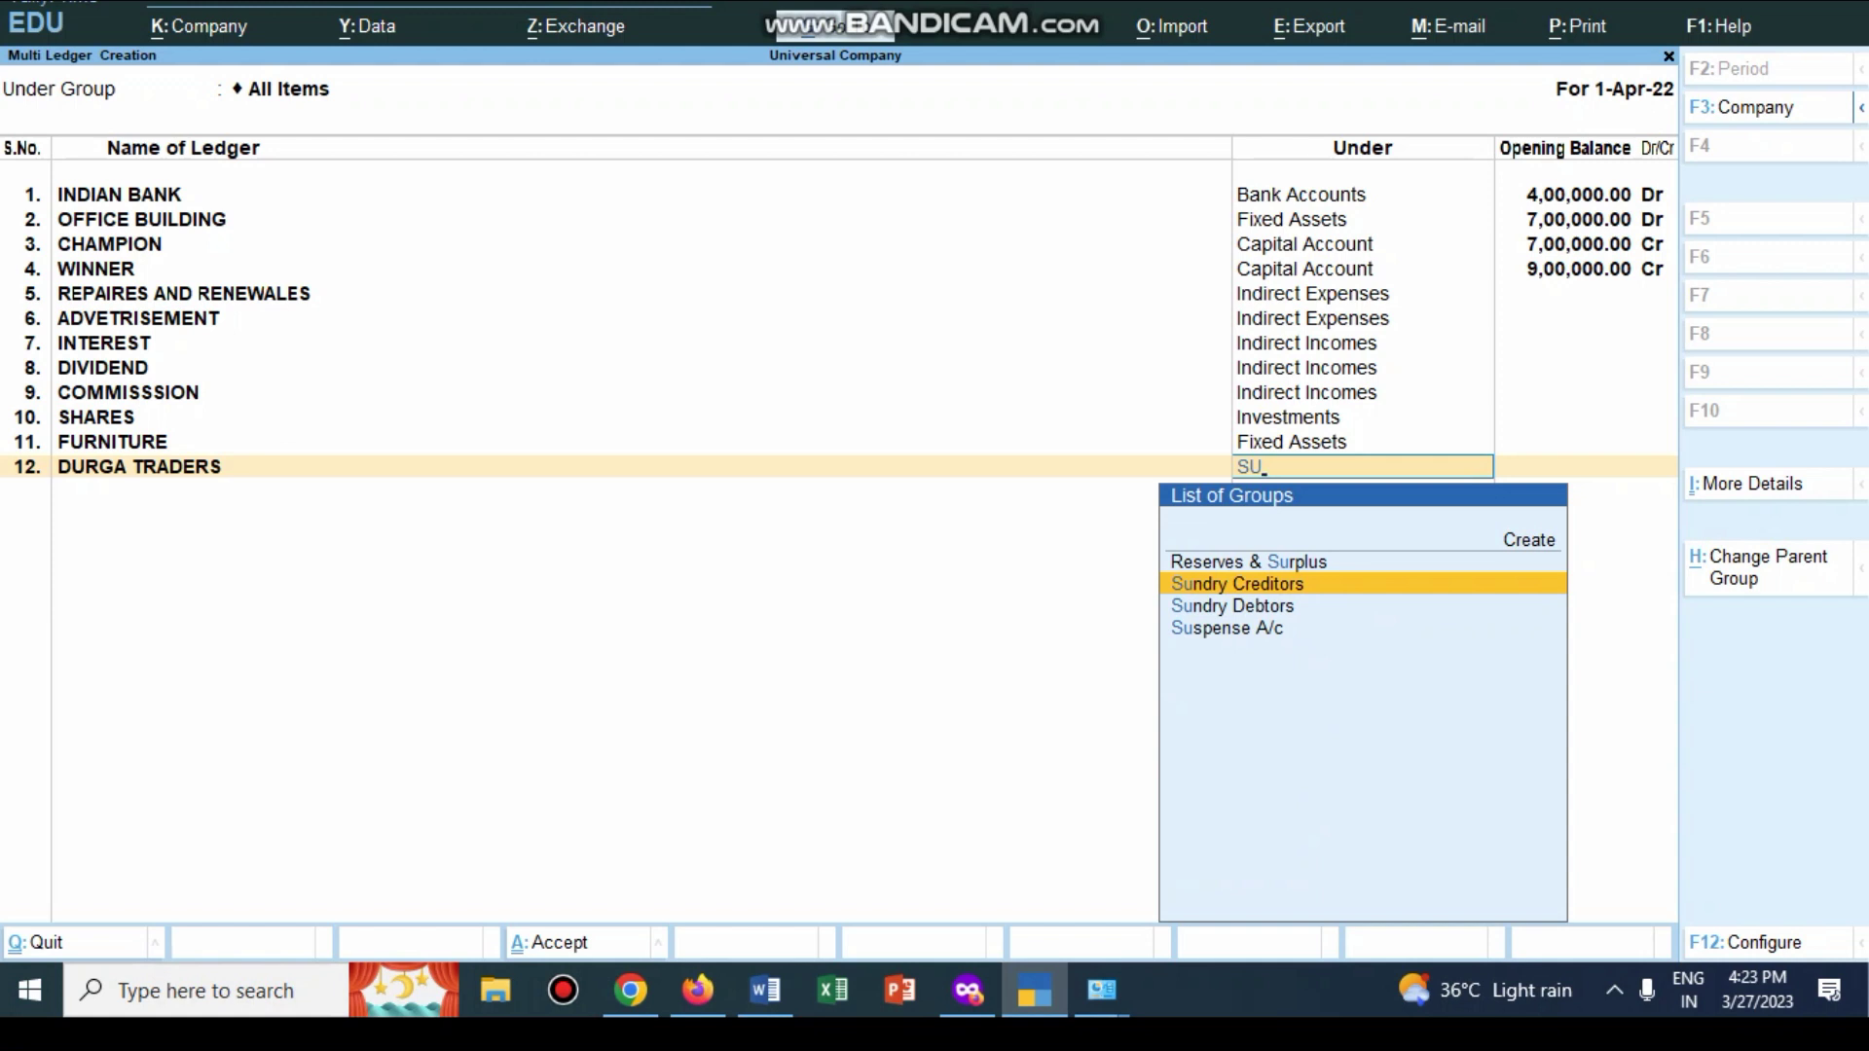
key(Return)
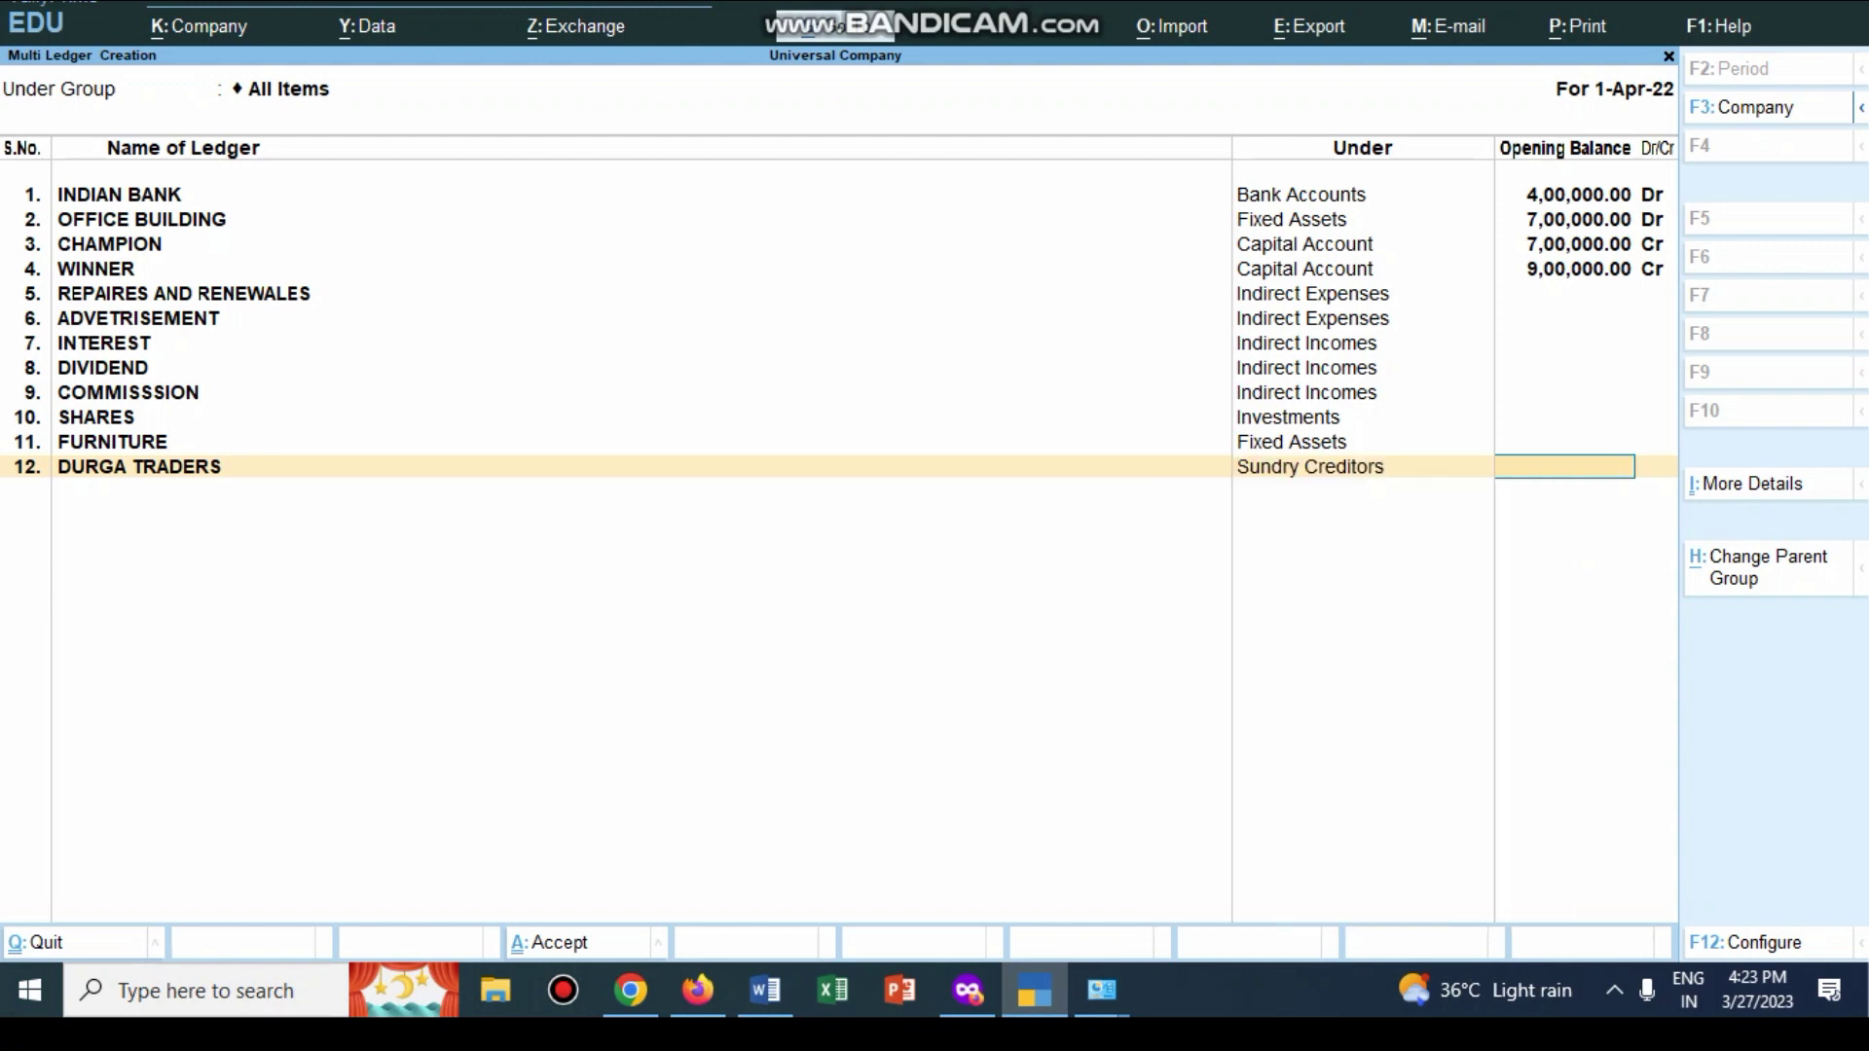
key(Return)
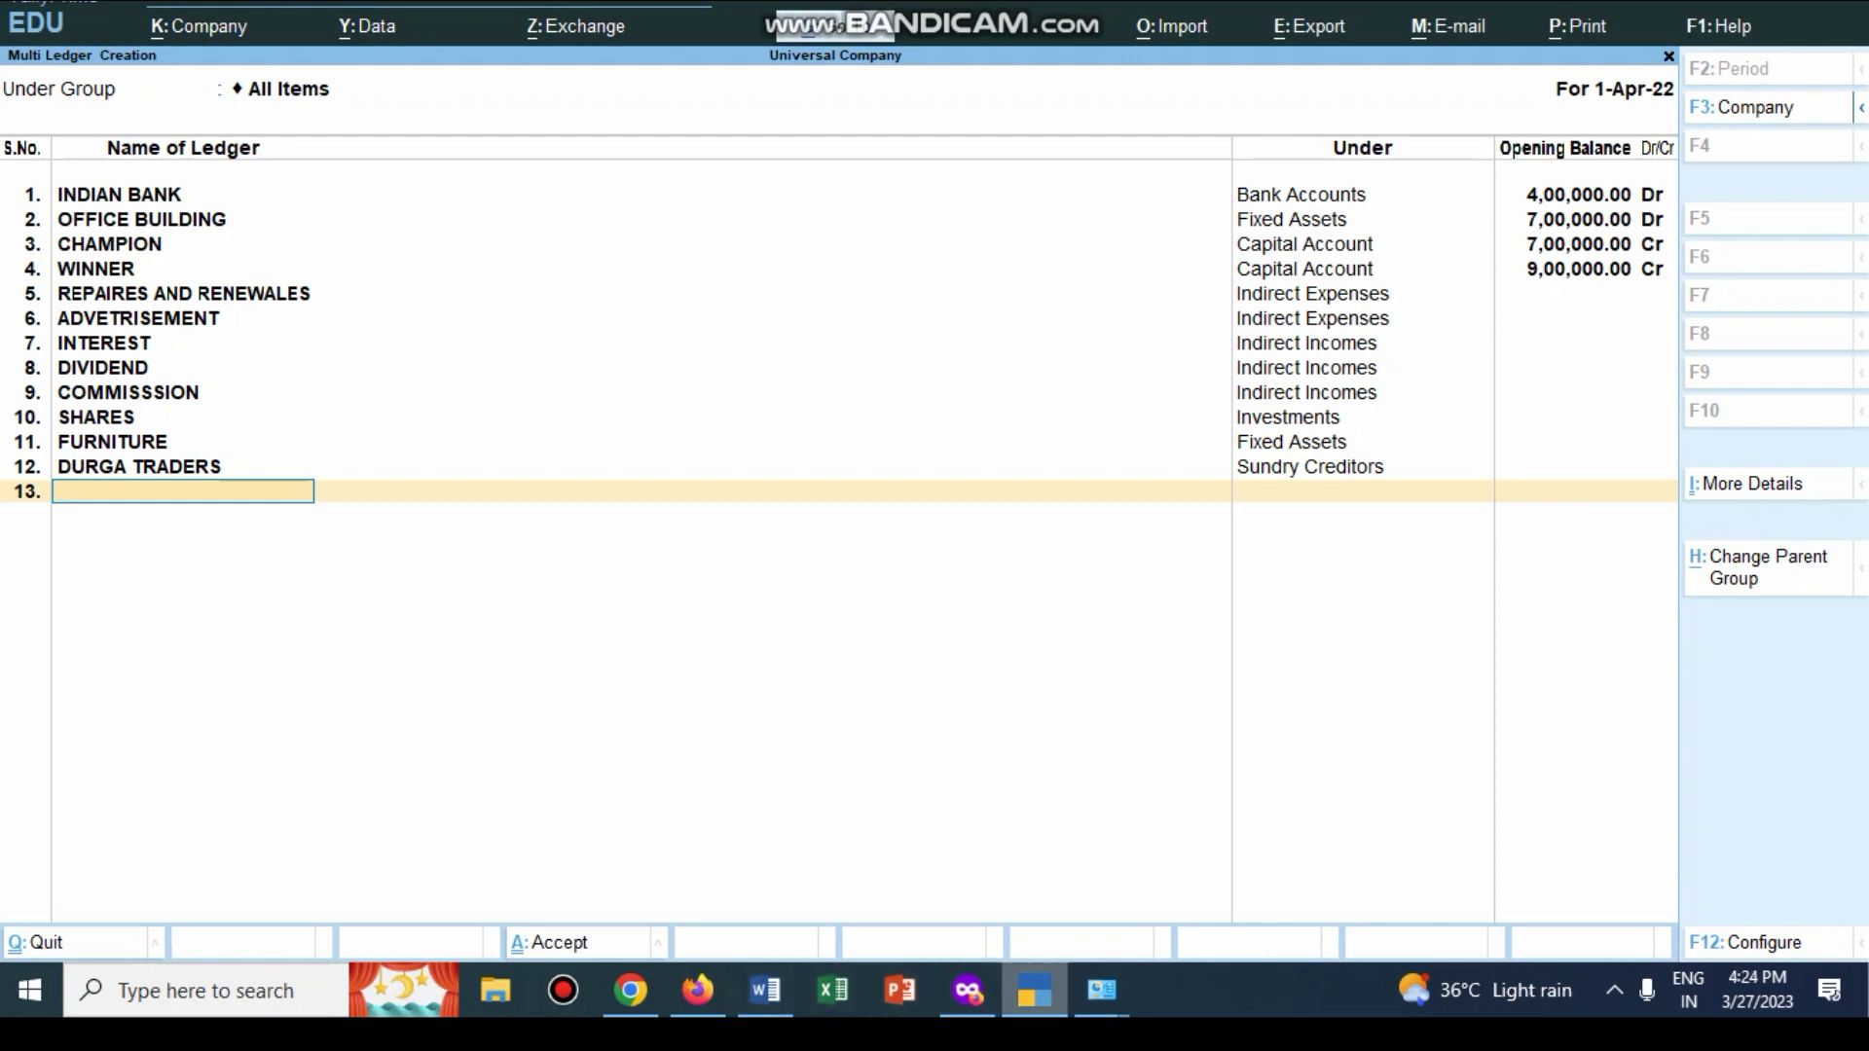
click(1034, 990)
Step: Add HDFC BANK FIXED DEPOSIT under Deposits (Asset), then scroll Word to transactions 9–12
scroll(876, 486, down, 2)
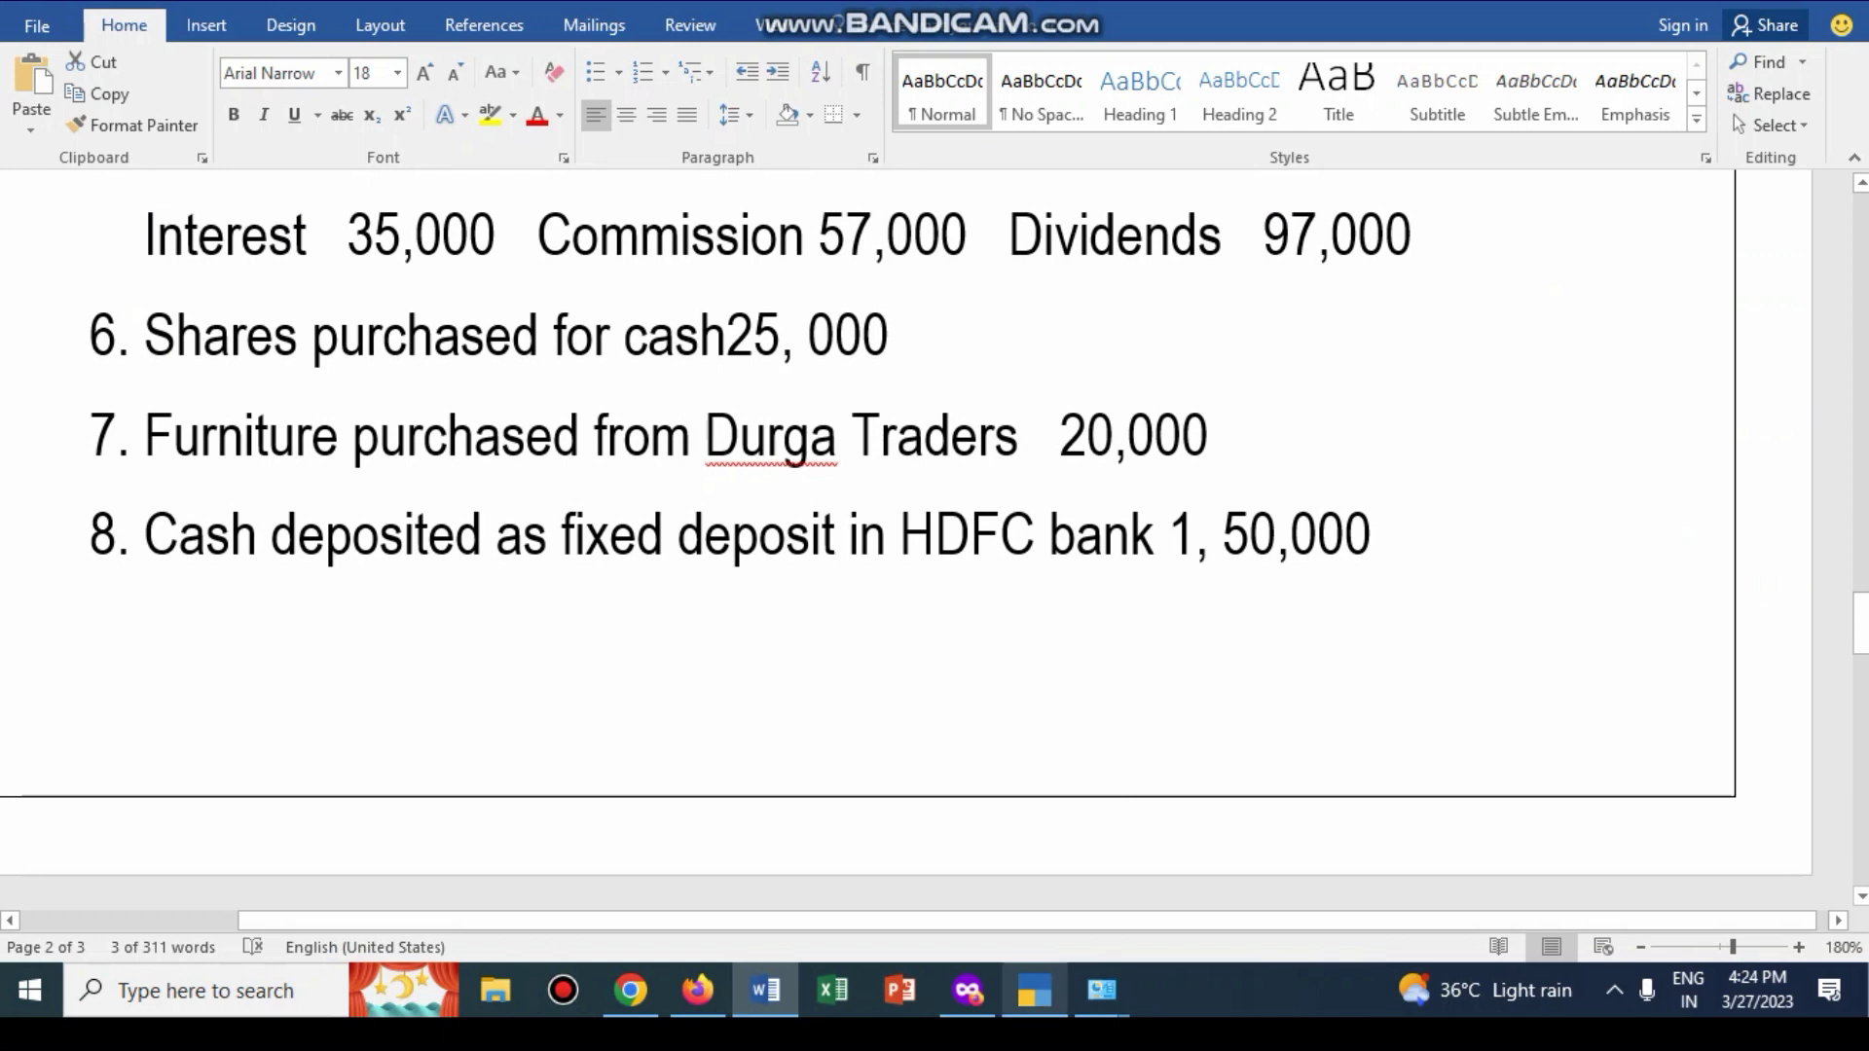
mouse_move(1034, 991)
click(1033, 990)
text(HD)
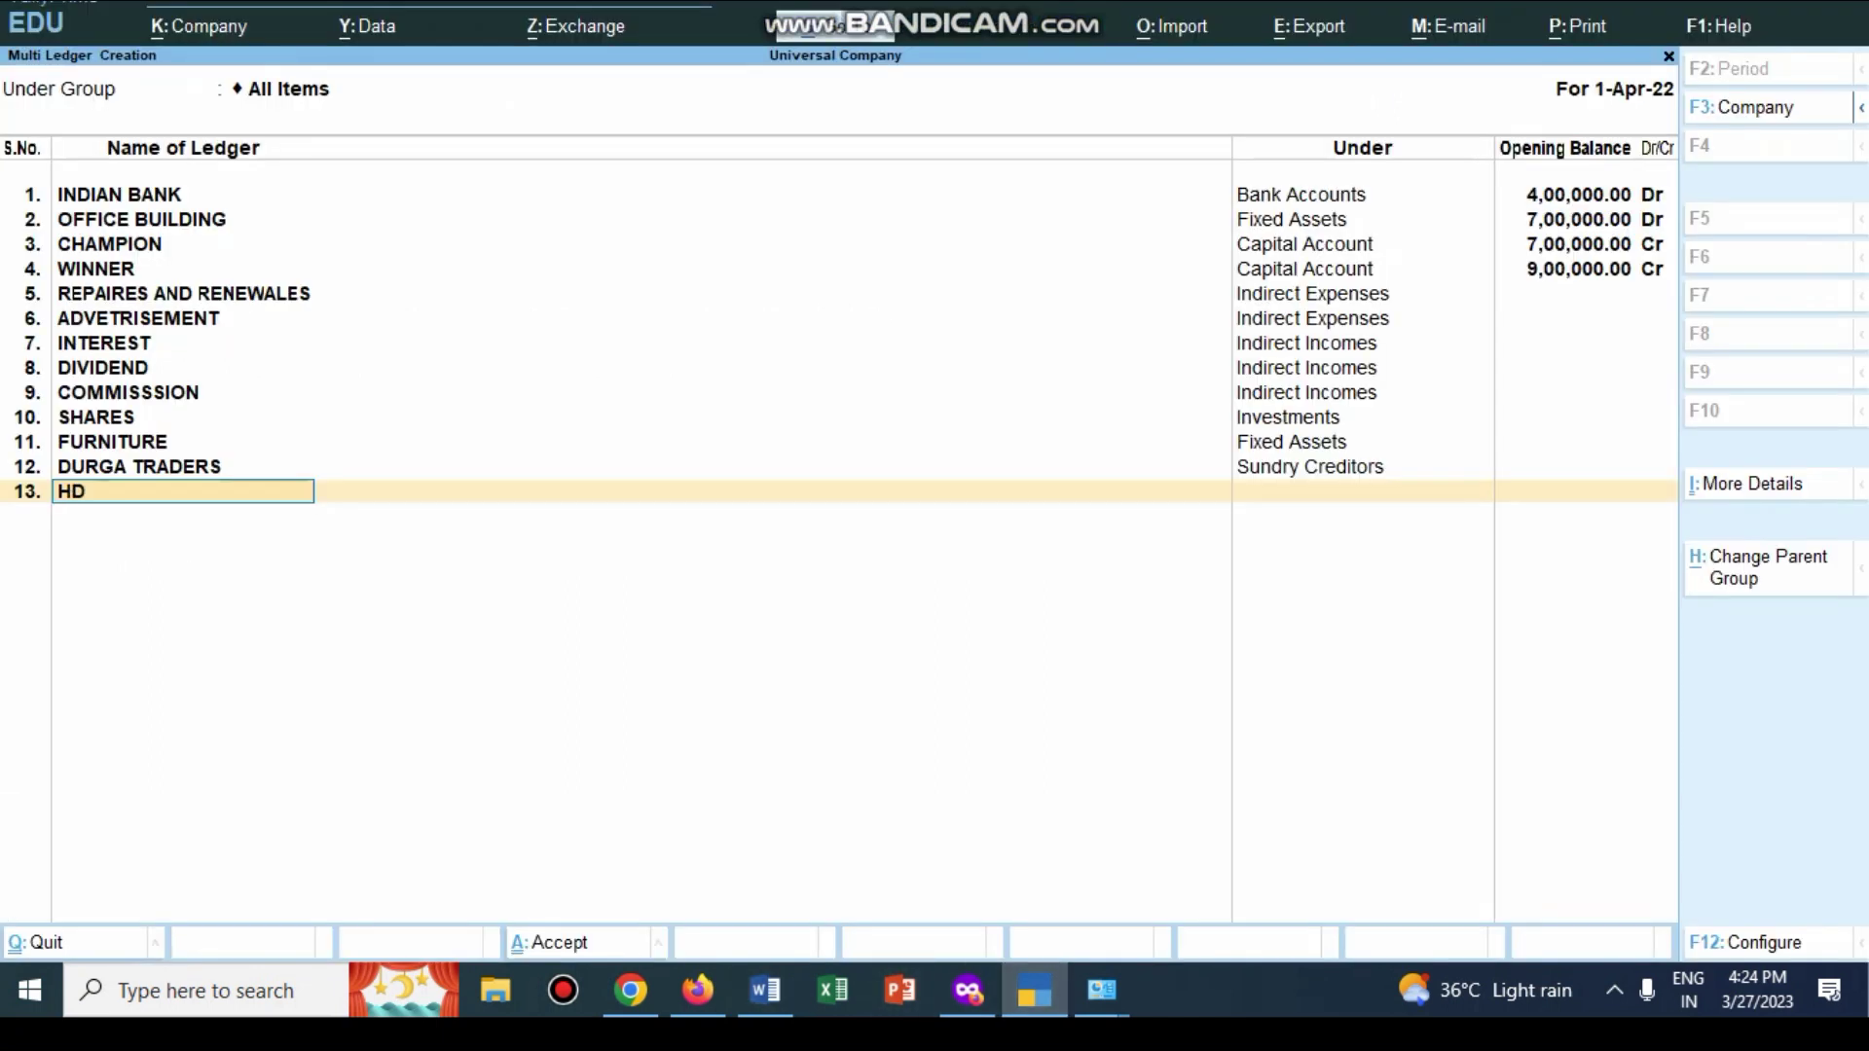
text(FC BANK FIXED DEPOSIT)
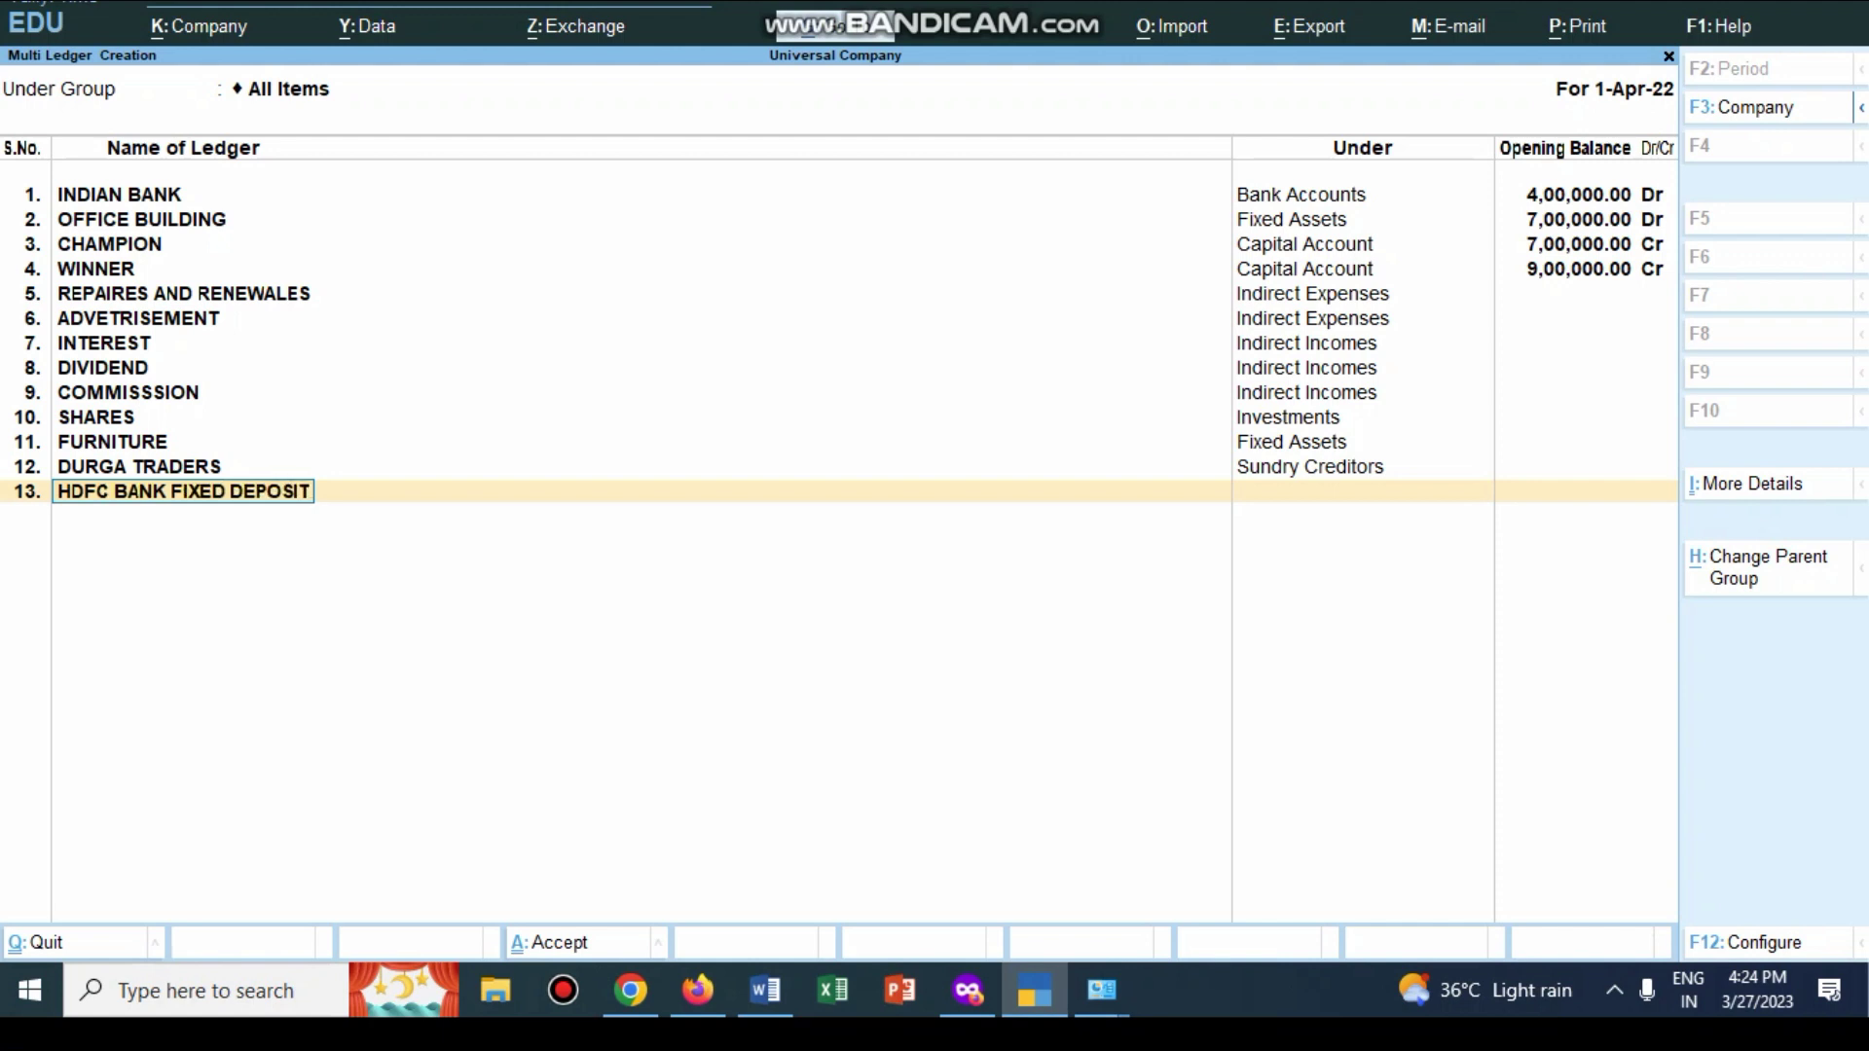
key(Return)
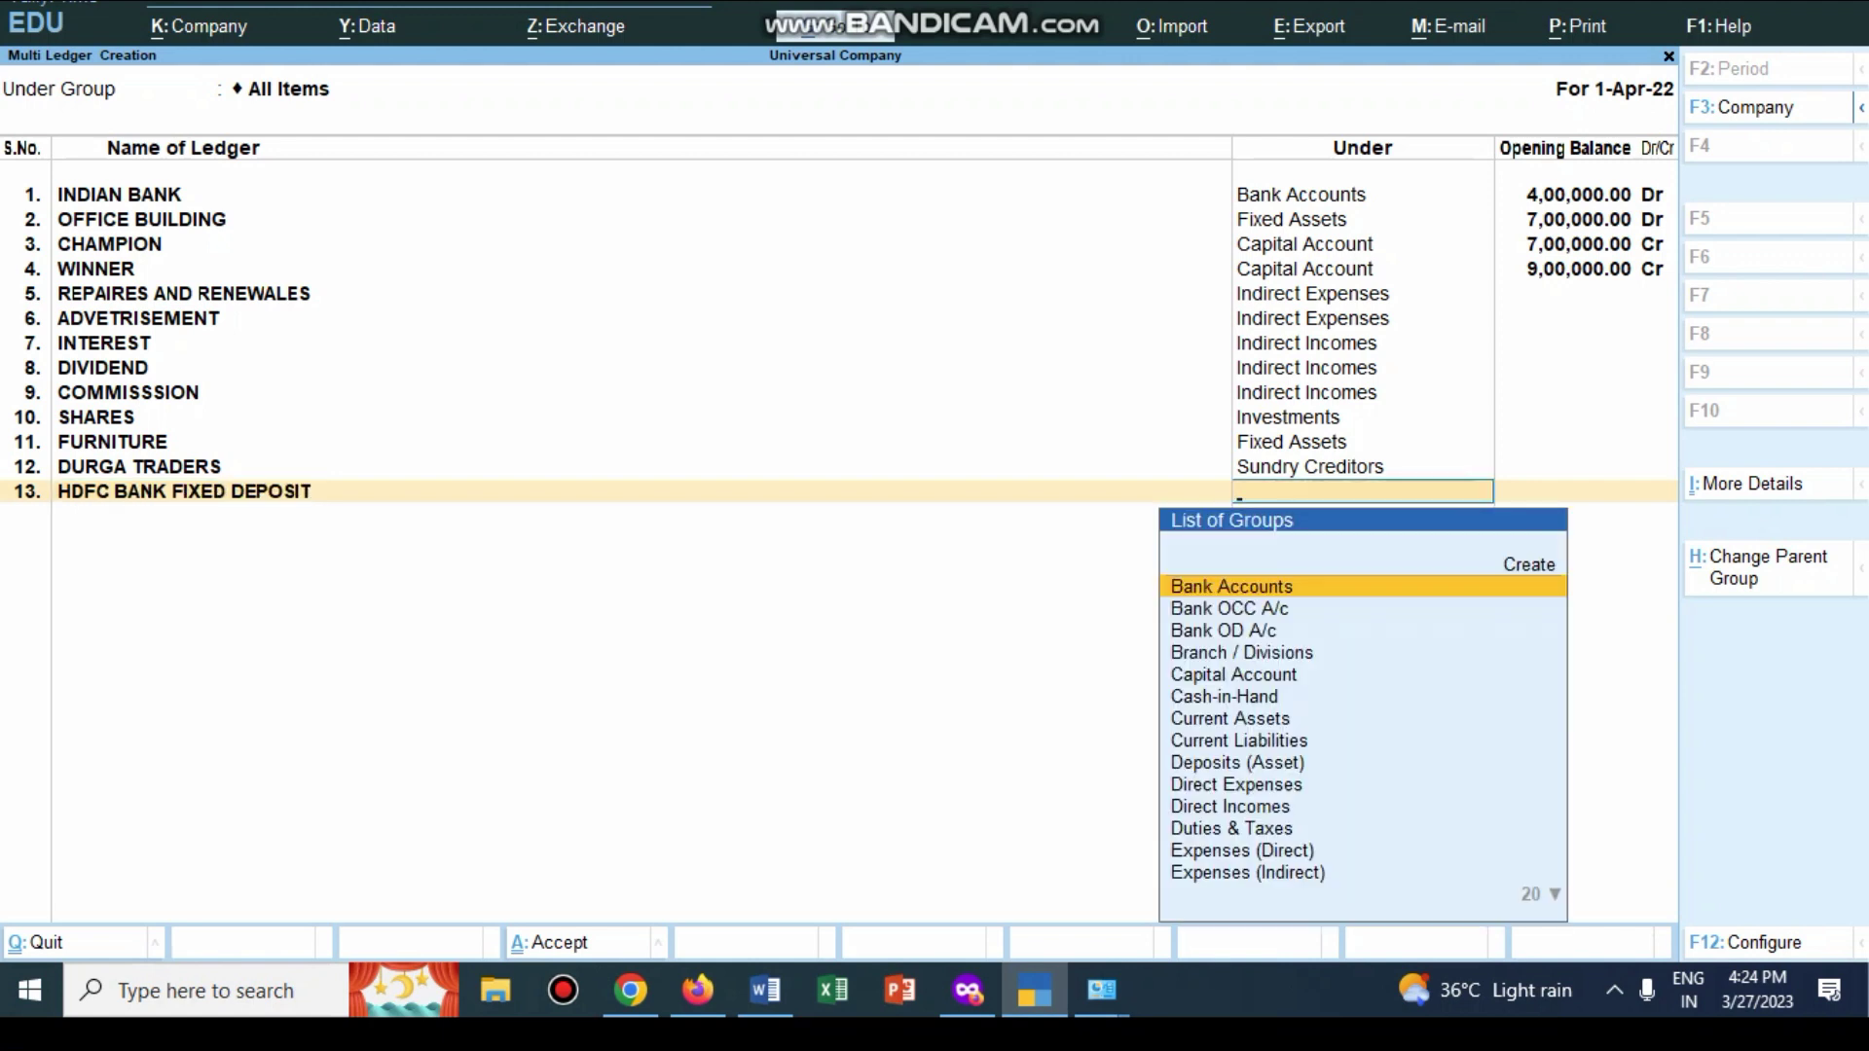
text(D)
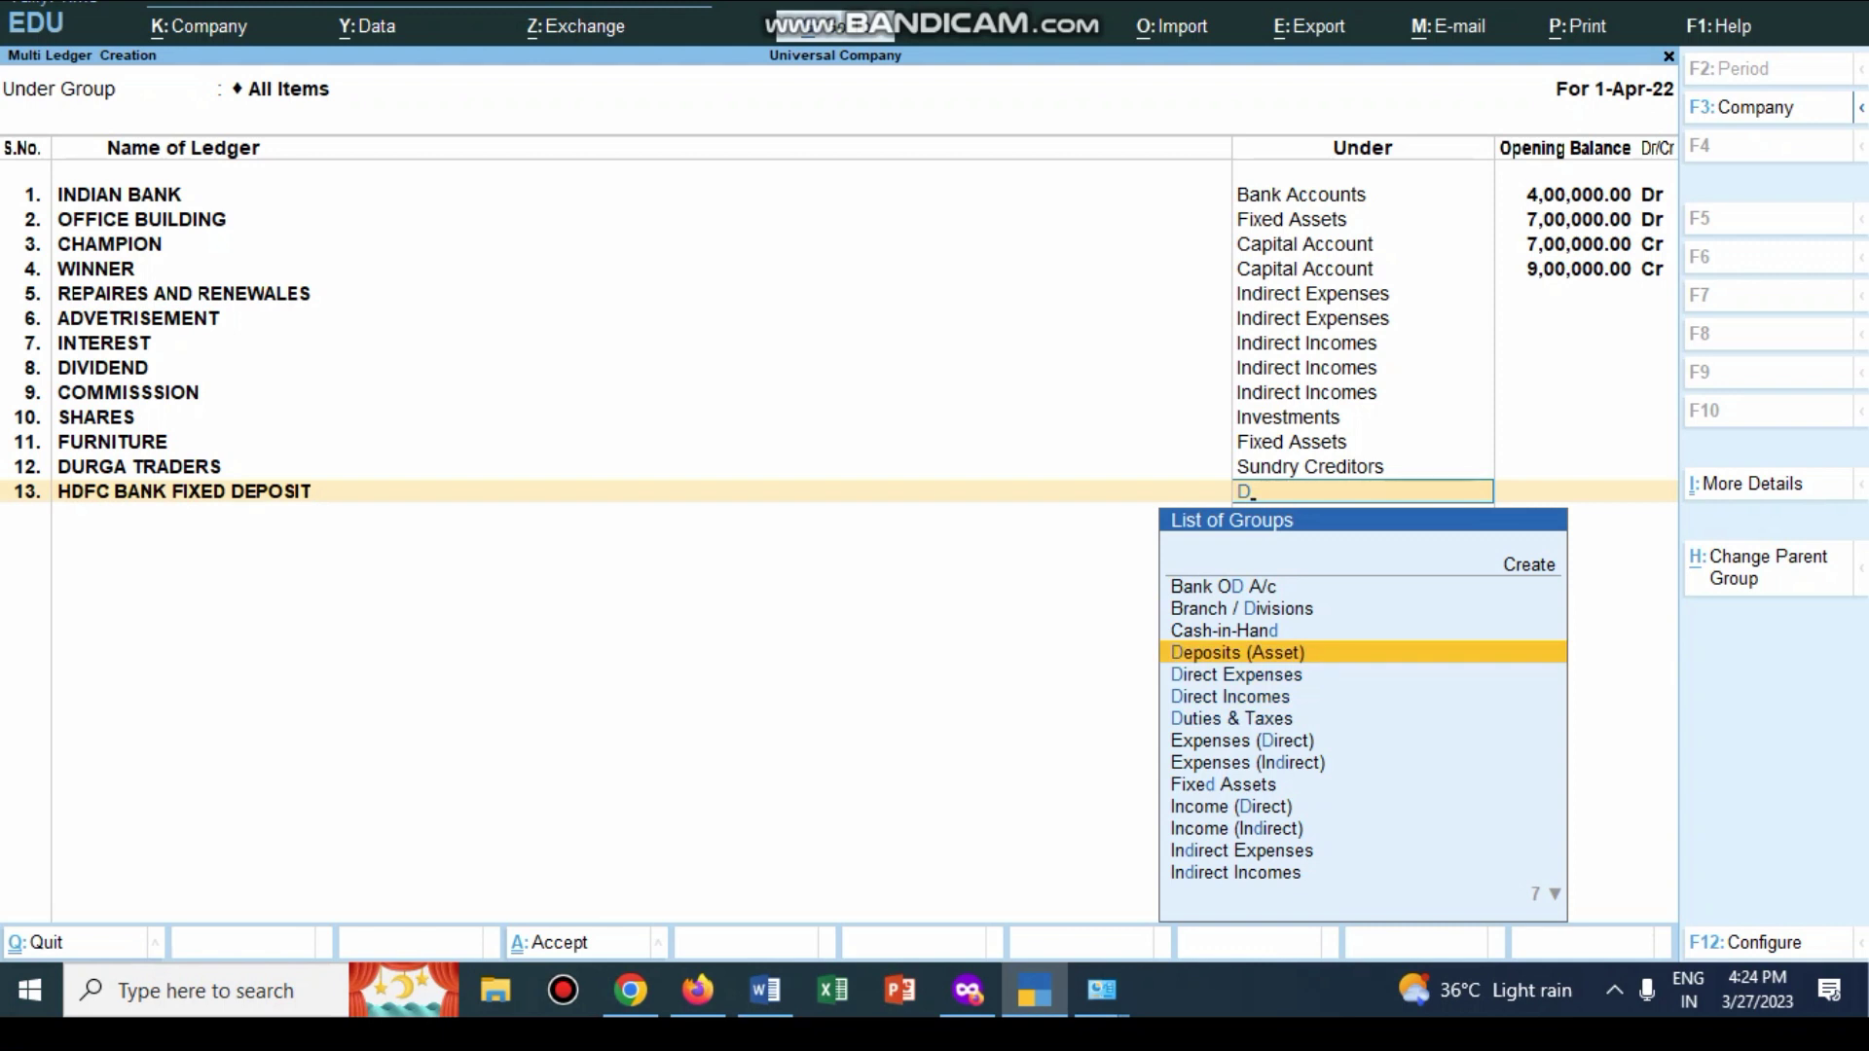
key(Return)
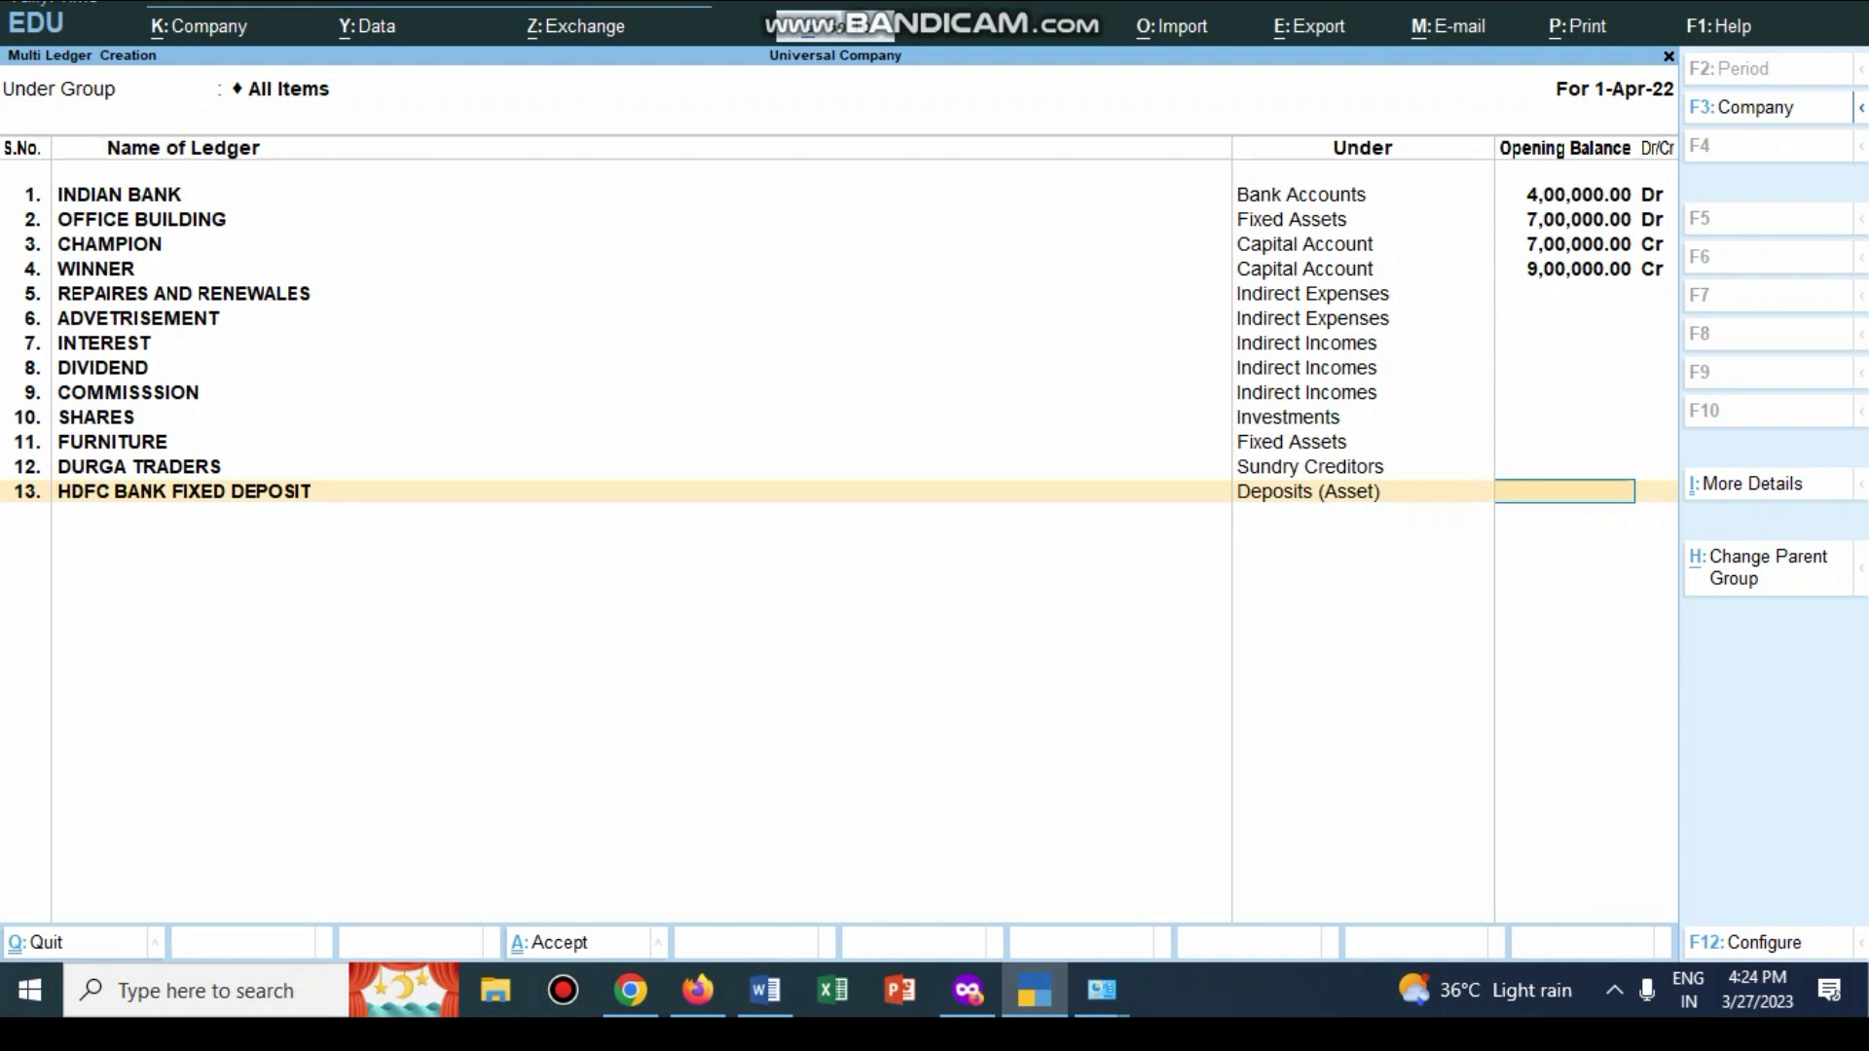
key(Return)
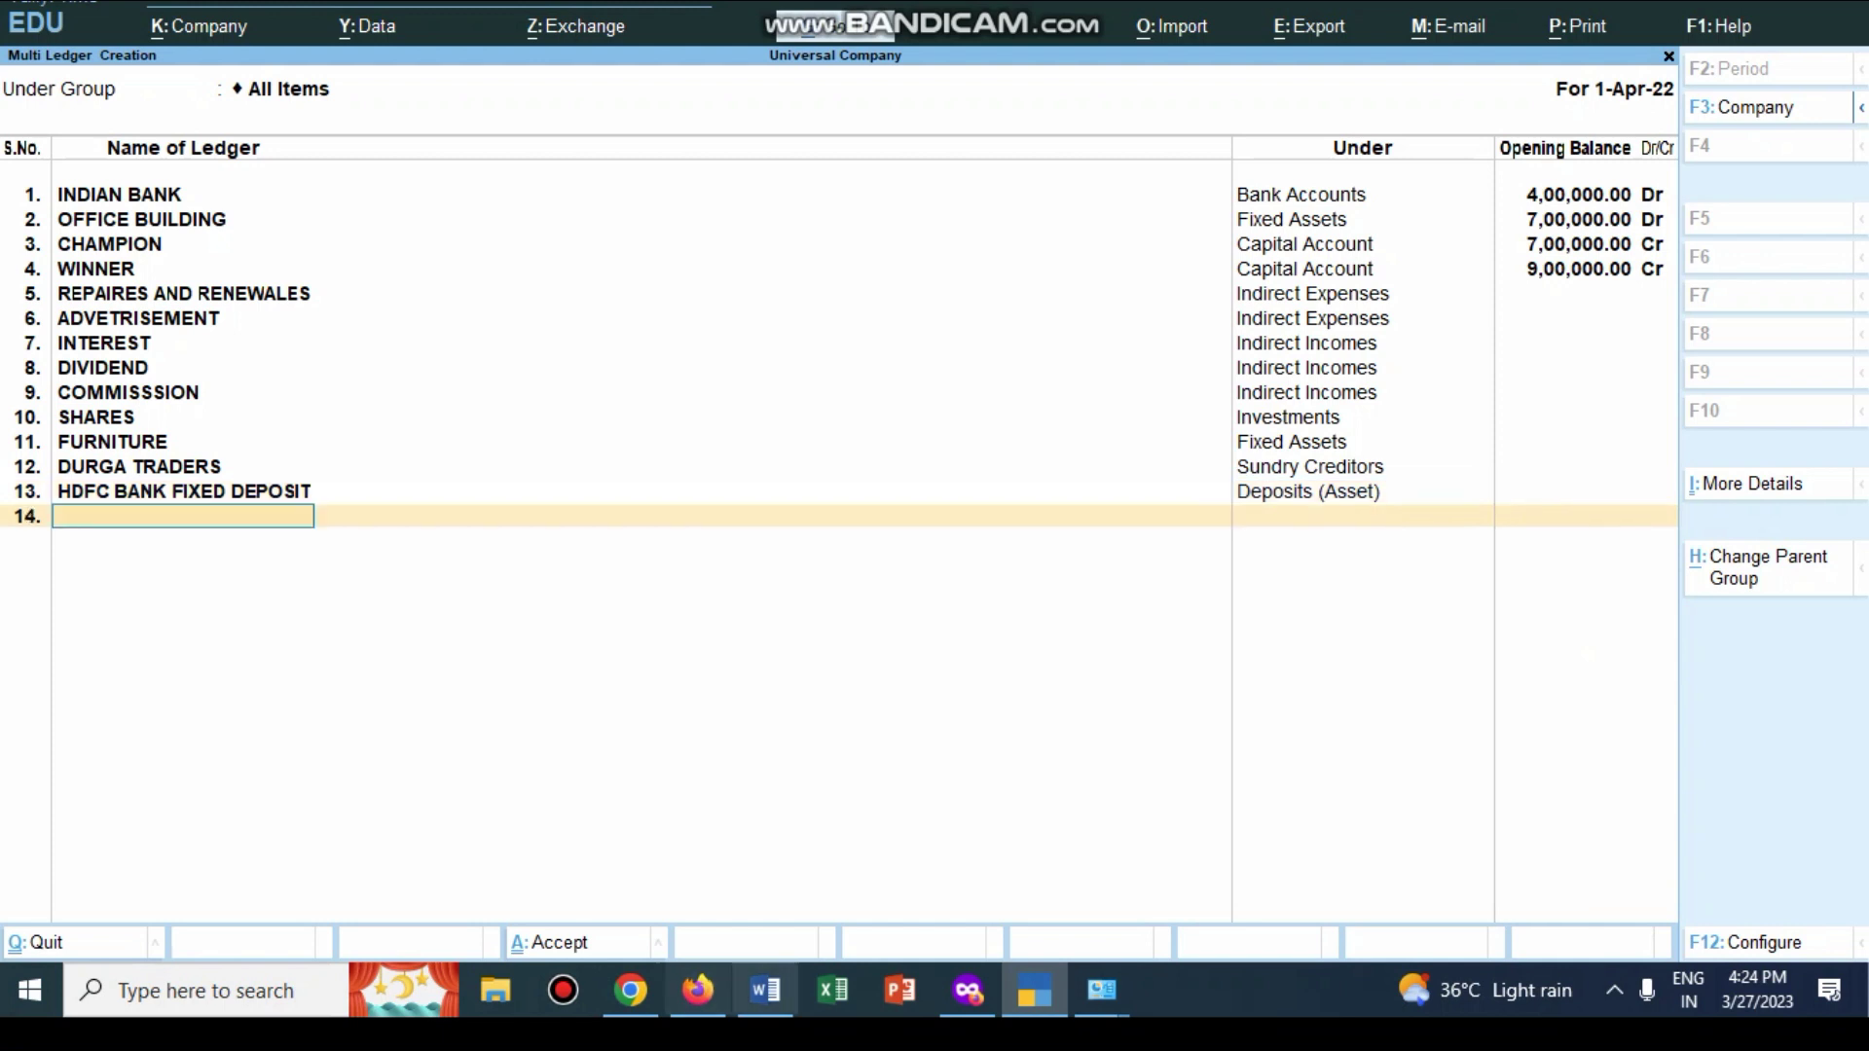
key(alt+Tab)
scroll(1101, 604, down, 8)
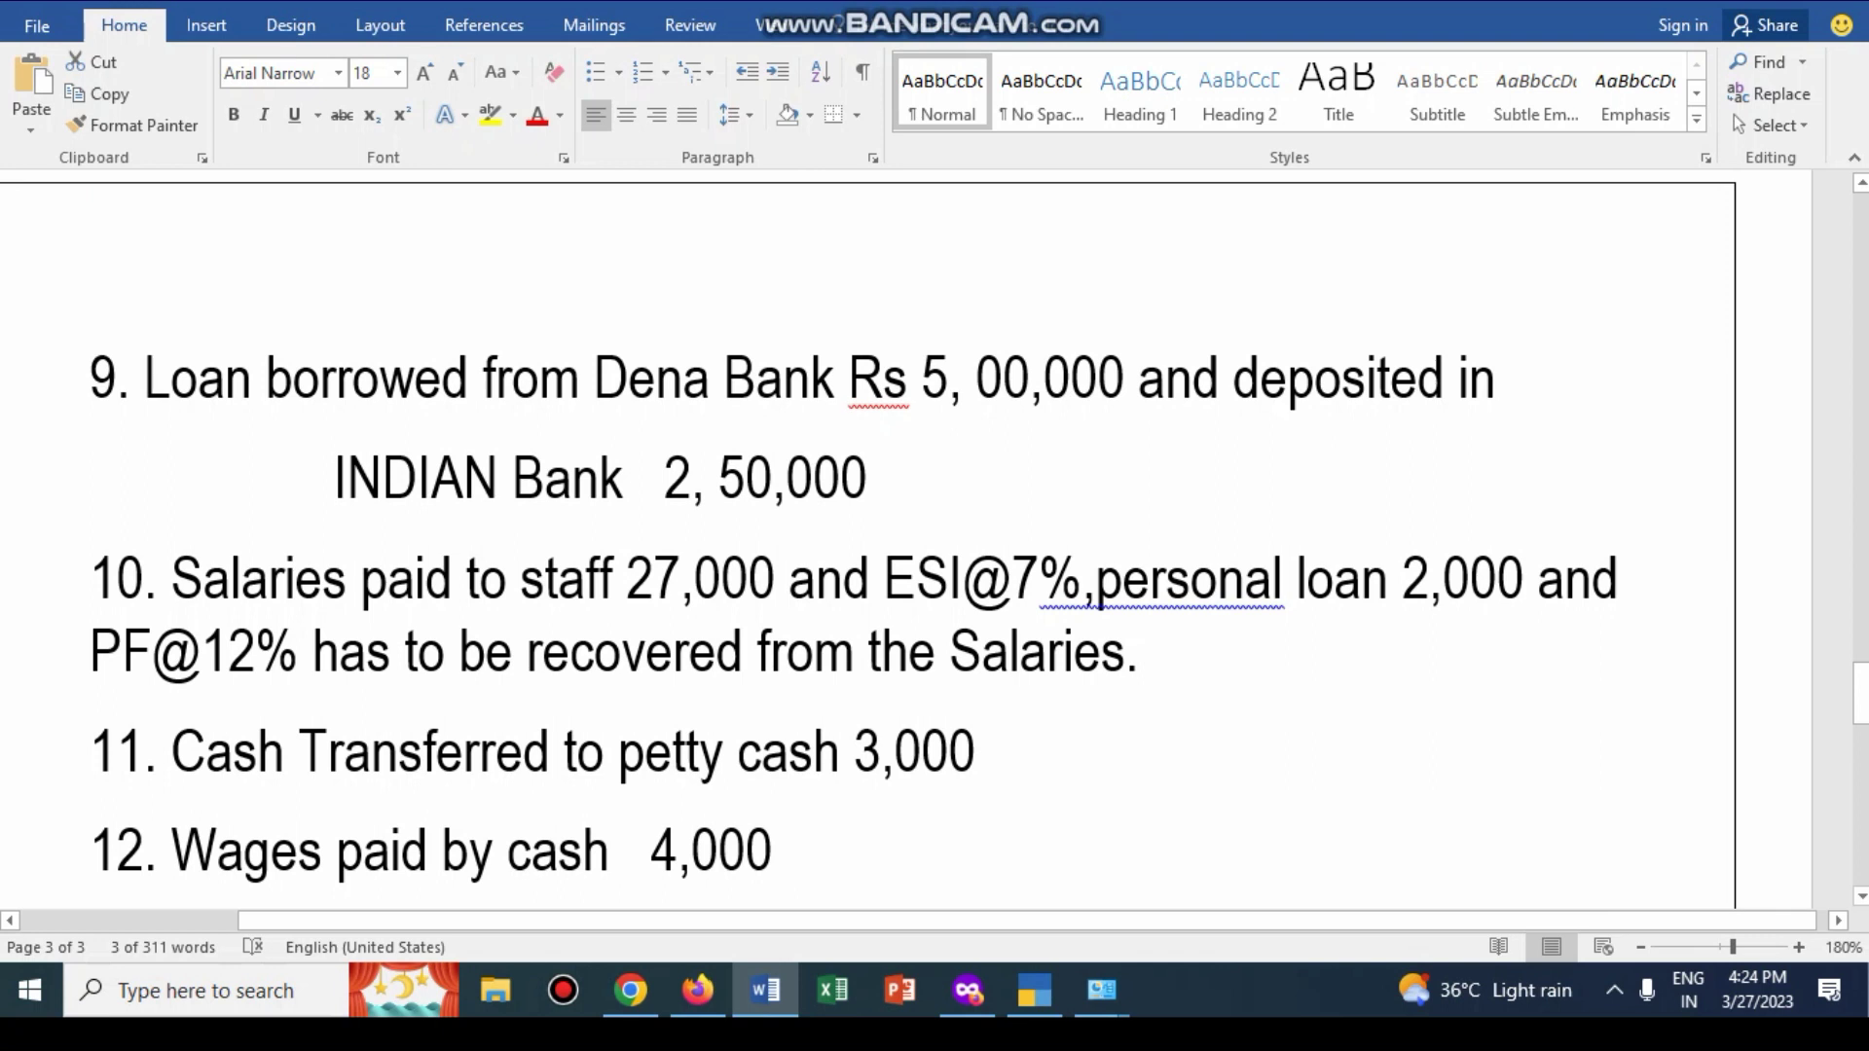
Step: Add the DENA BANK LOAN ledger under Loans (Liability) as row 14
click(1035, 990)
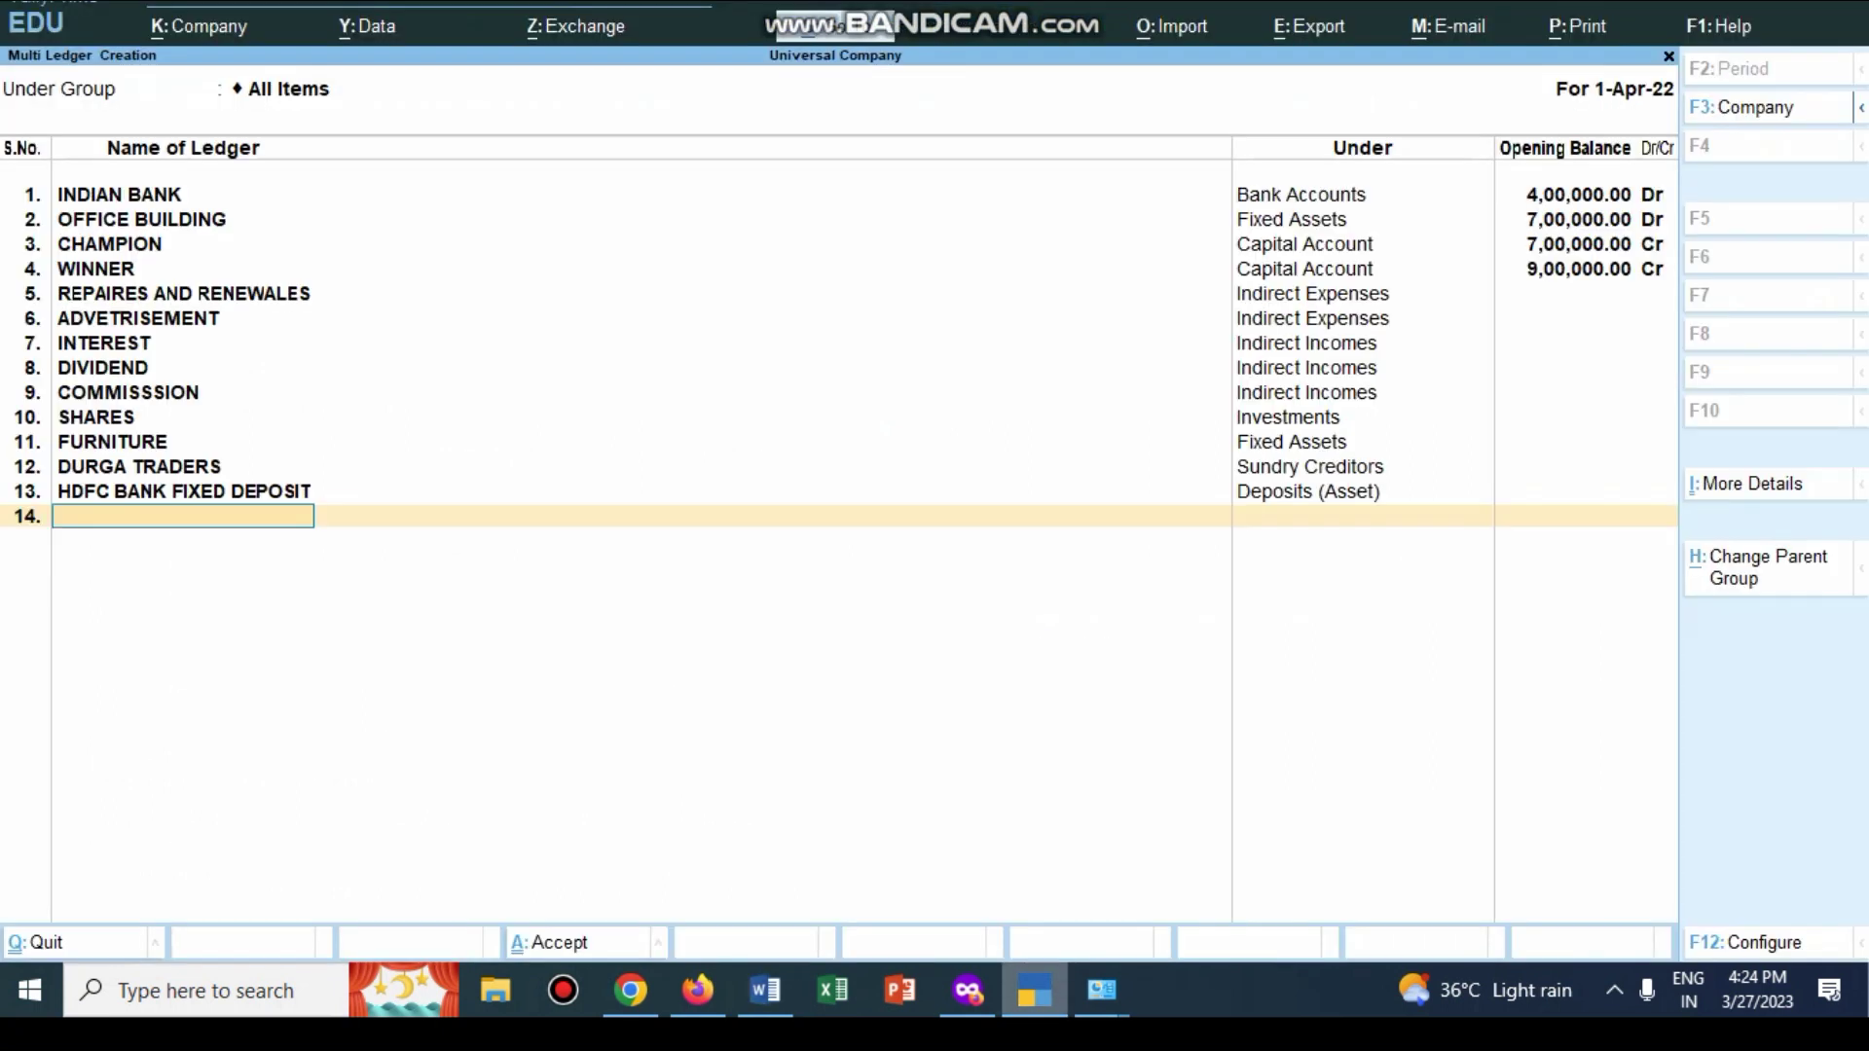
text(DENA BANK LOAN)
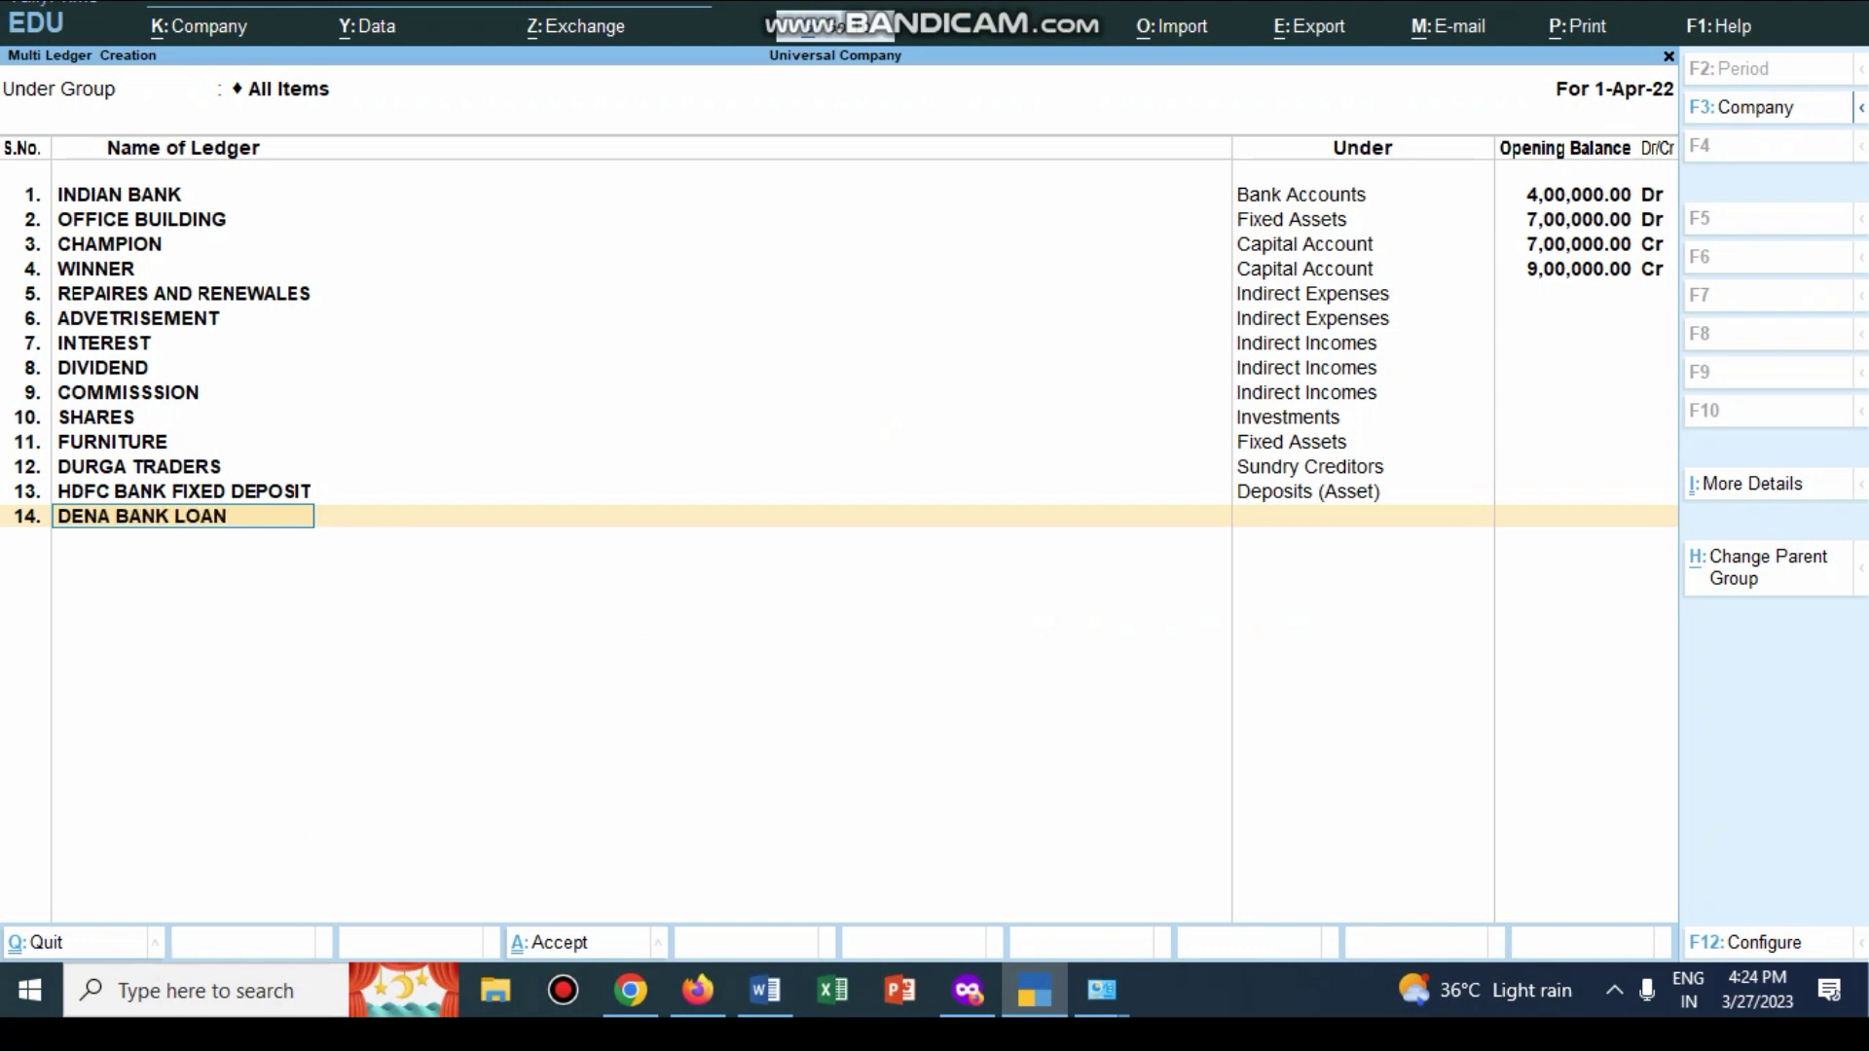
key(Return)
text(L)
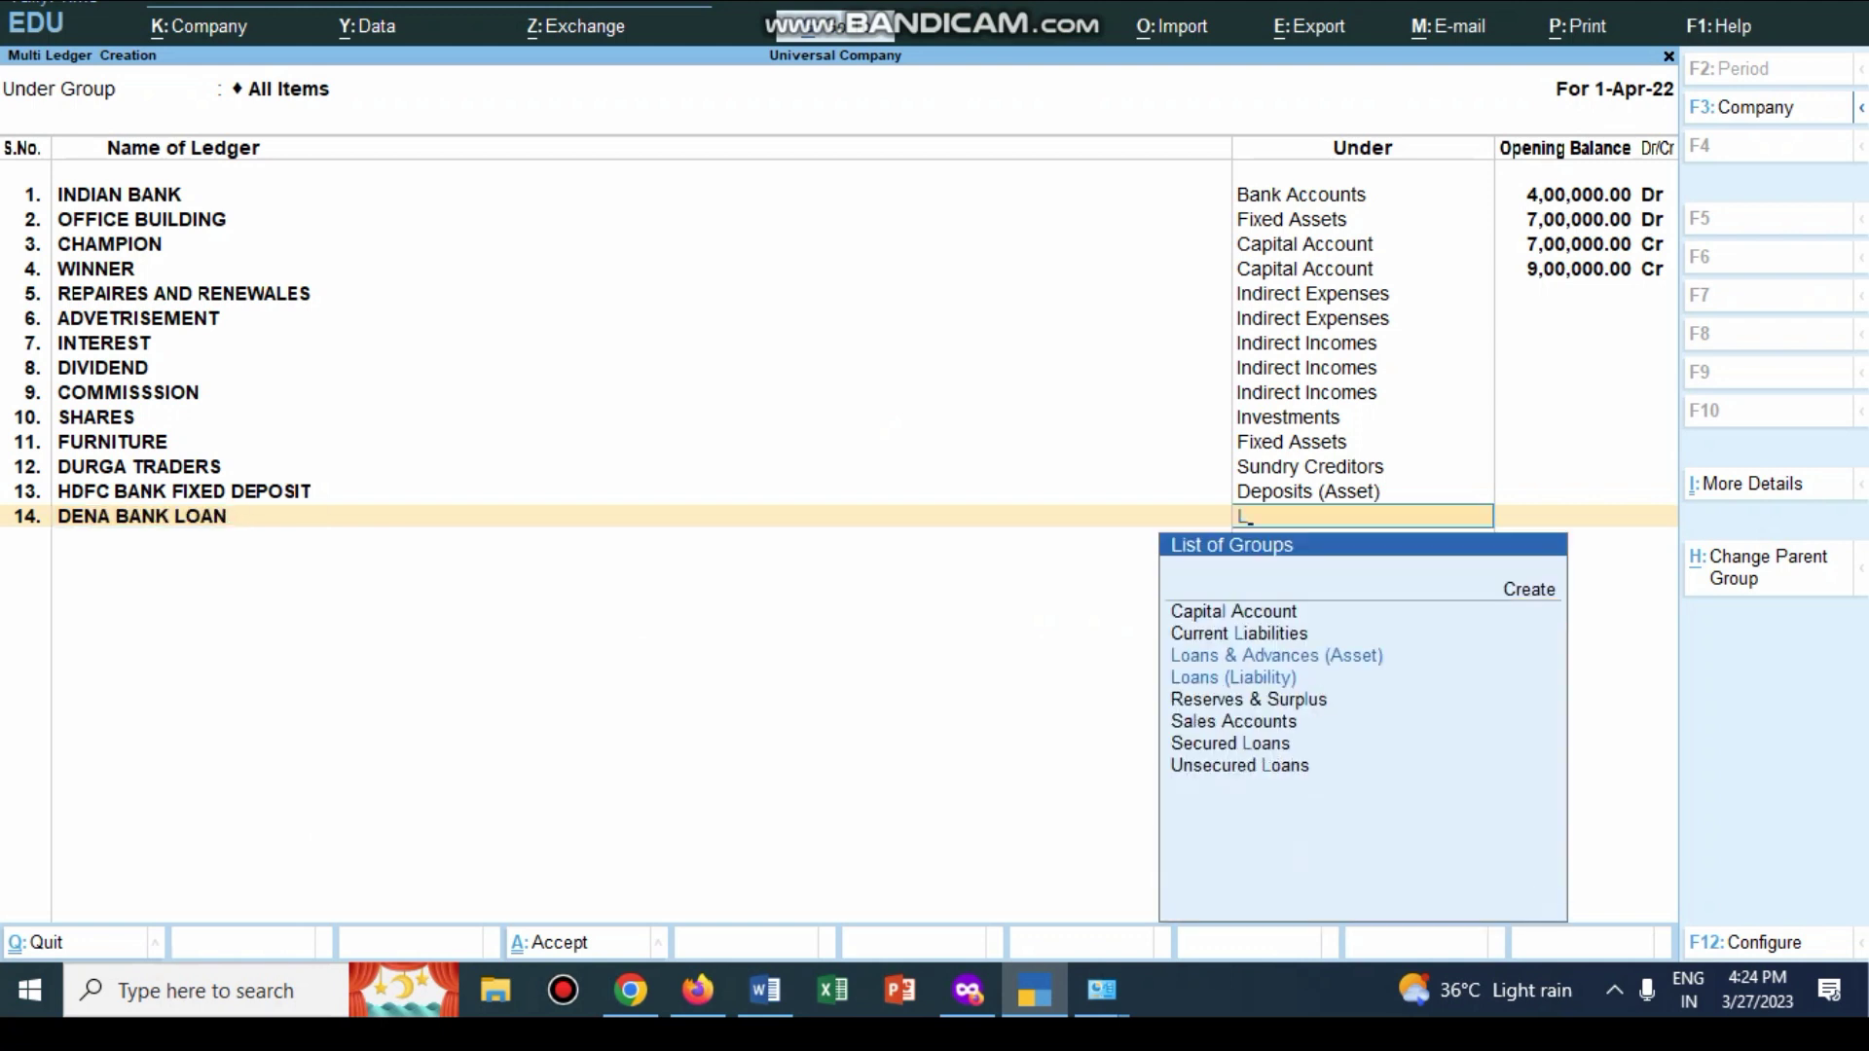
key(Down)
key(Return)
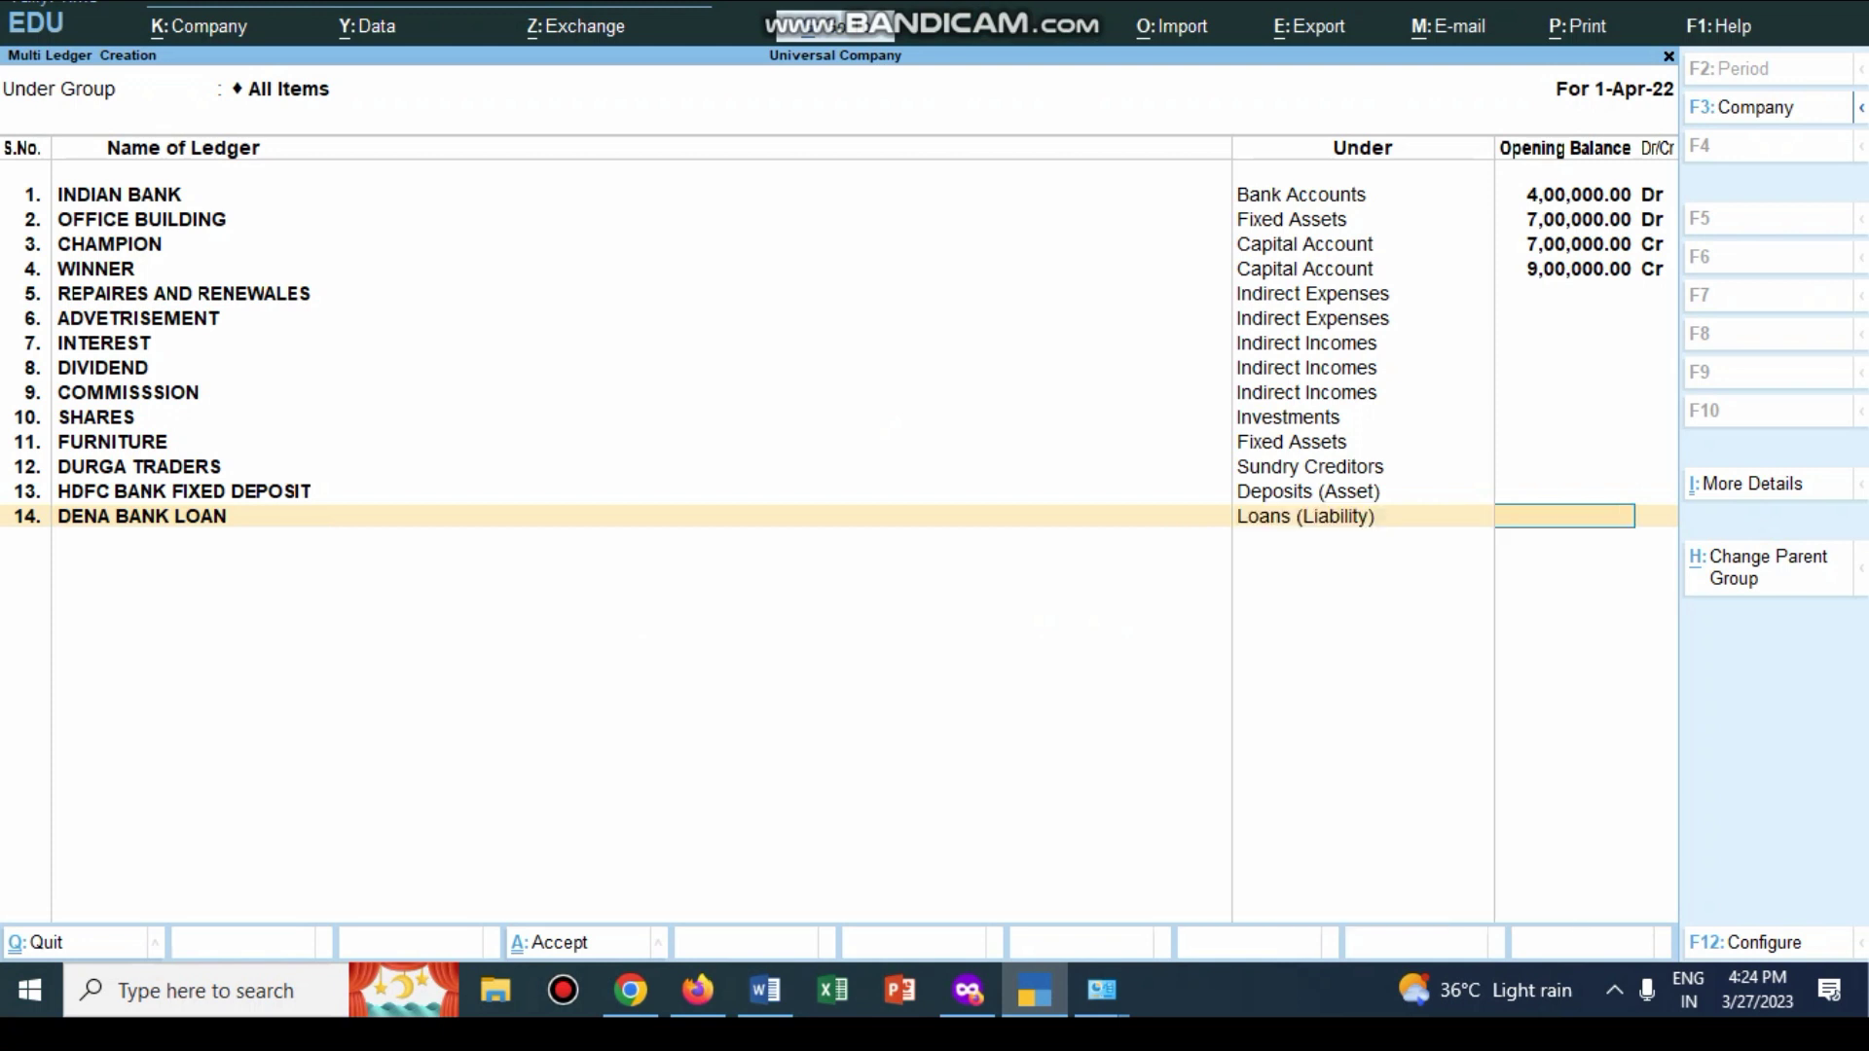
key(Return)
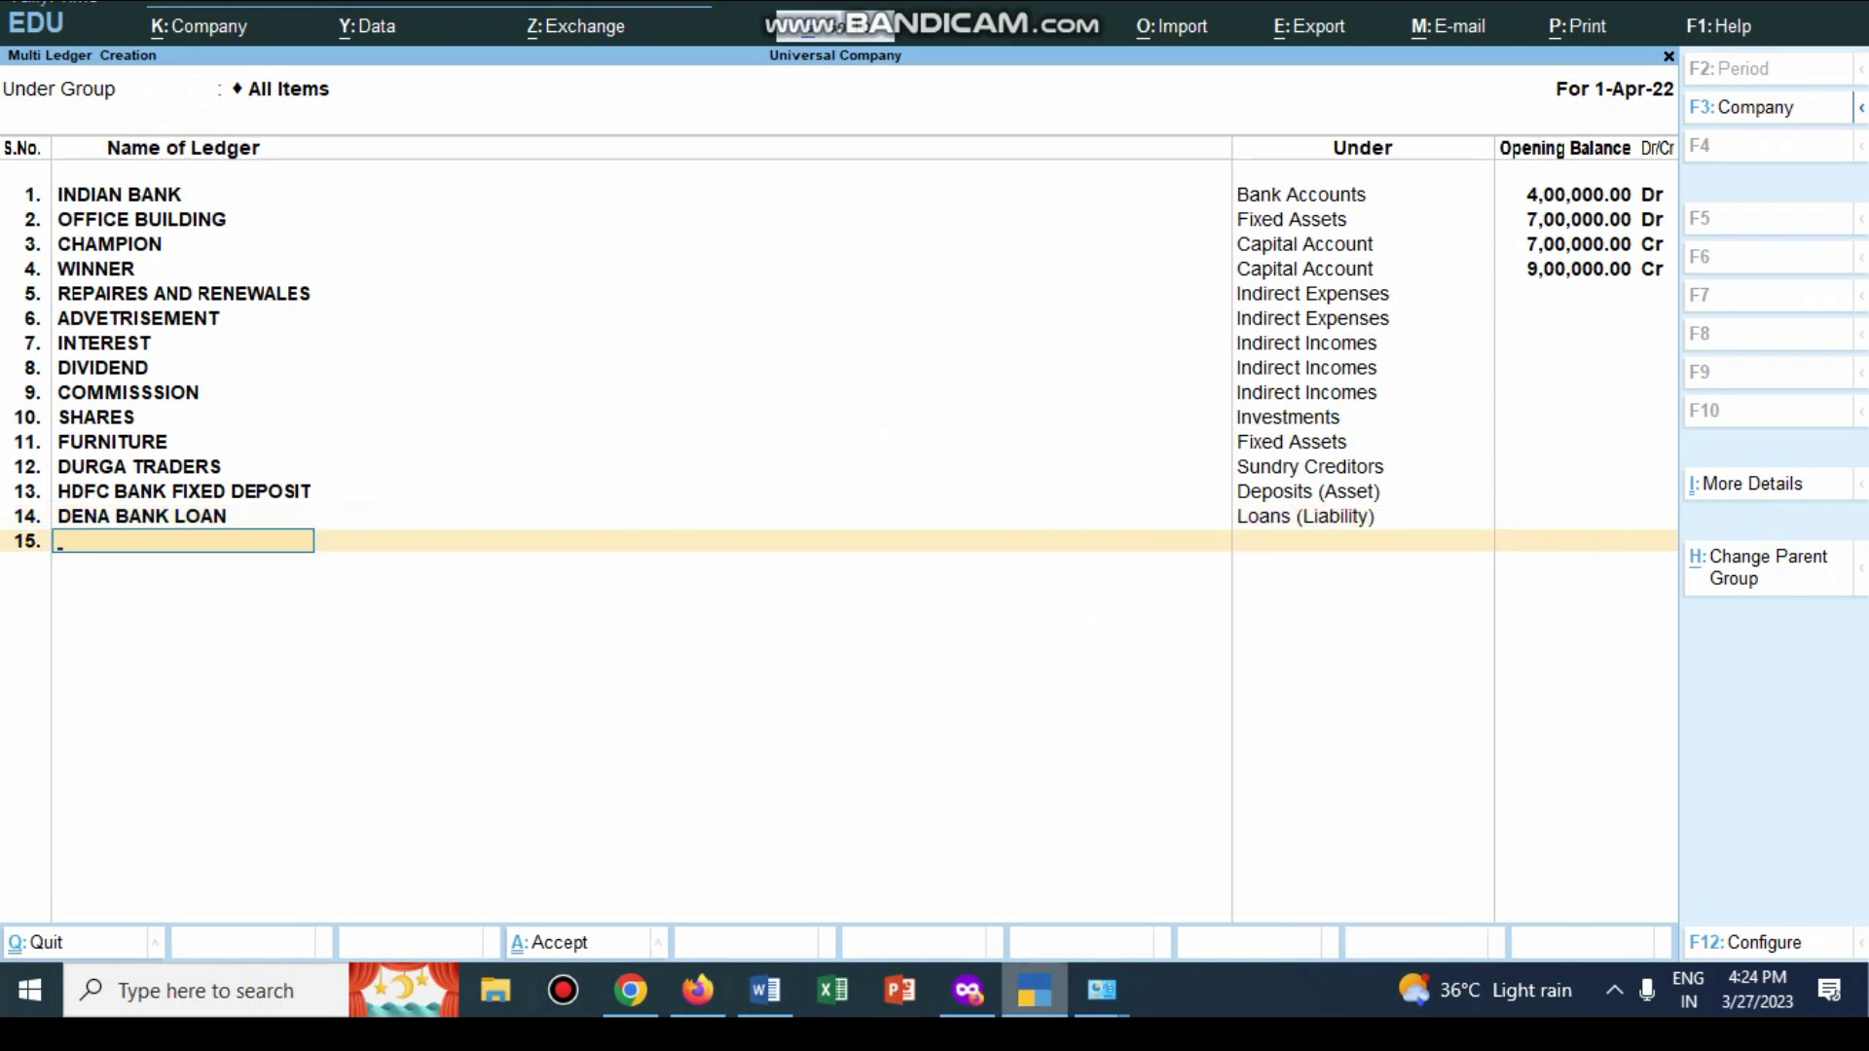
key(alt+Tab)
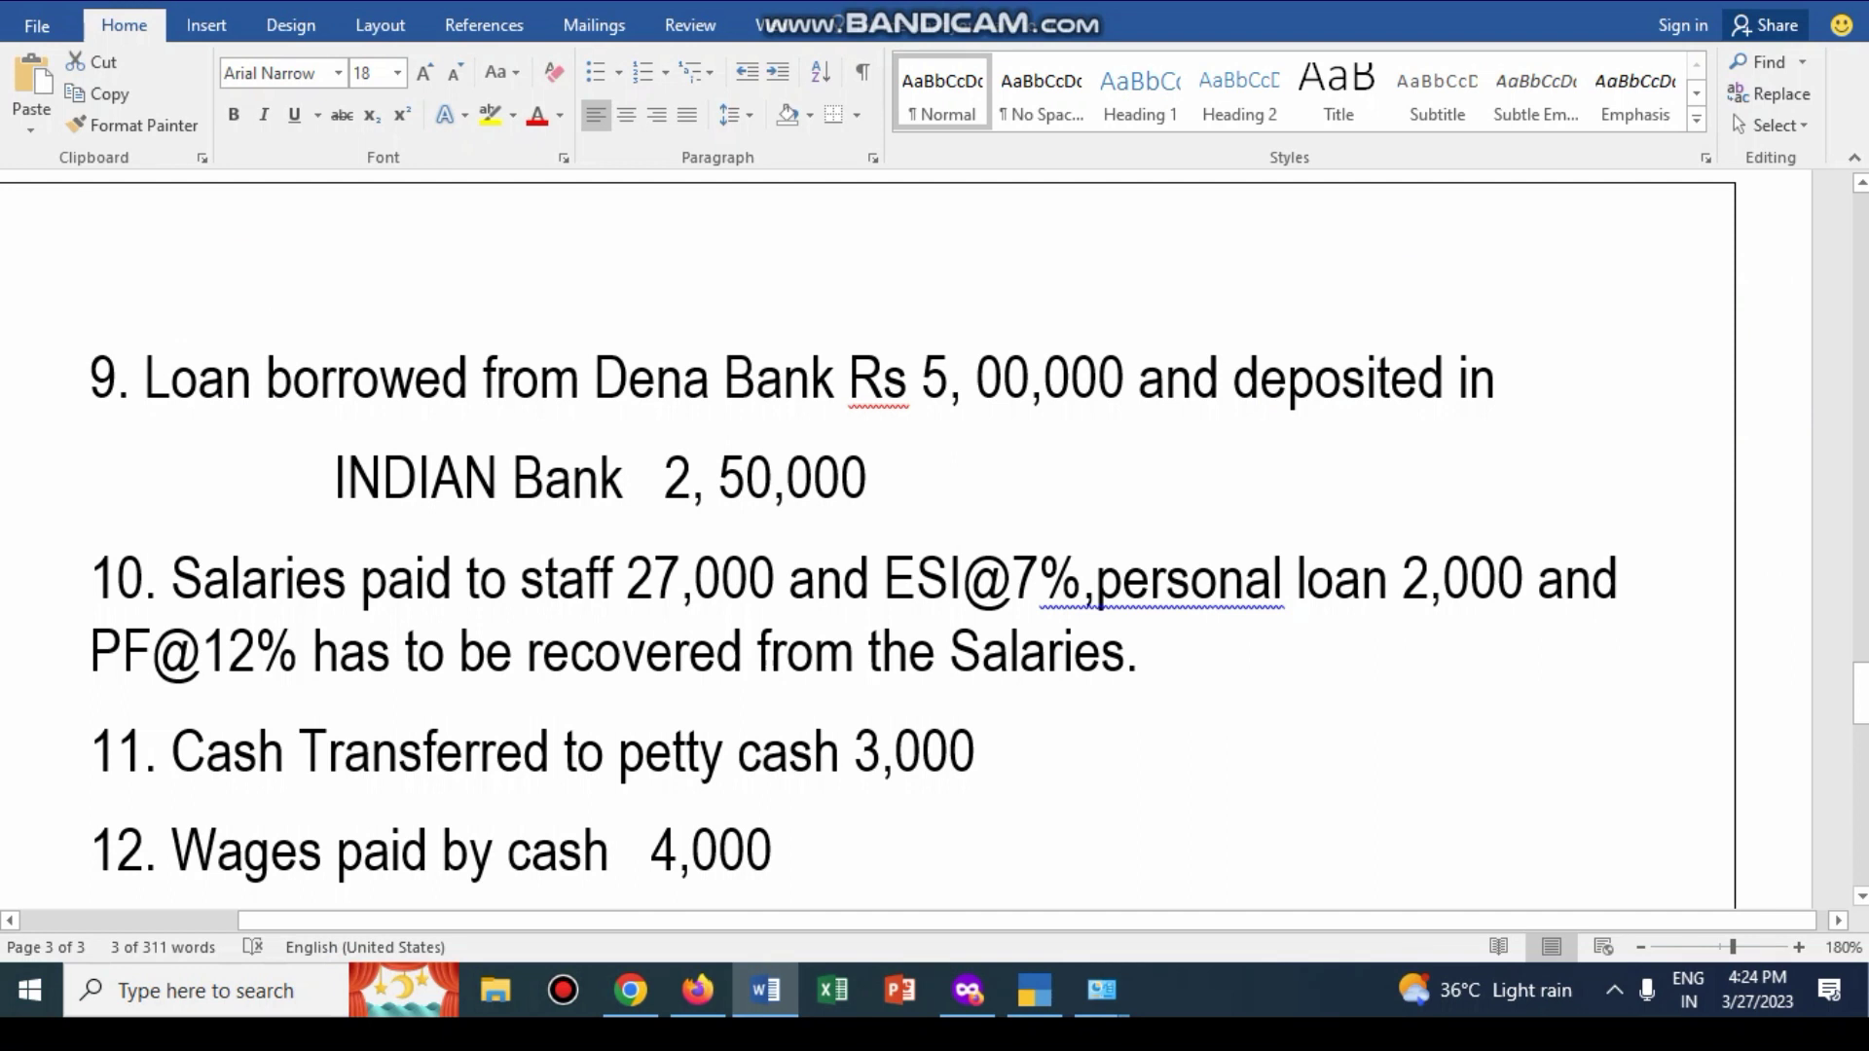
Step: Scroll Word to item 13 and the City Branch-I/City Branch-II expense note
scroll(935, 535, down, 5)
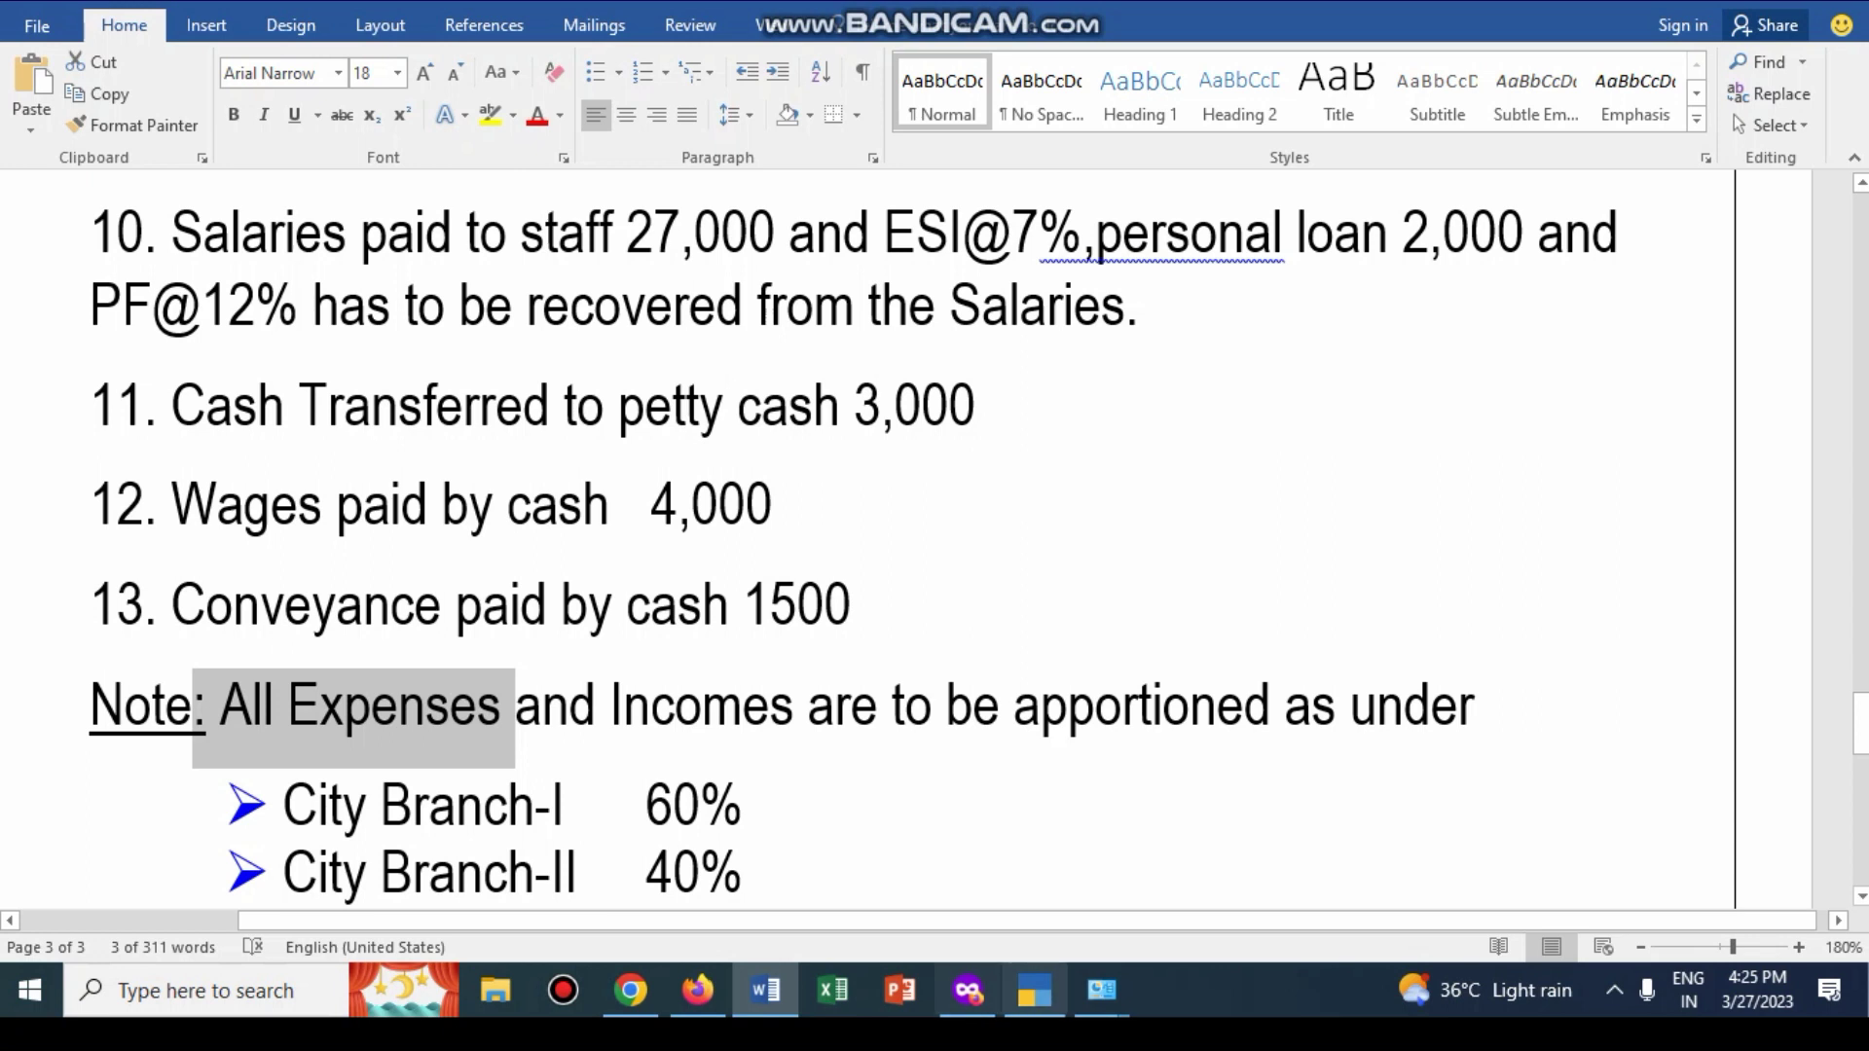
click(1034, 990)
Step: Add SALARIES under Indirect Expenses and PF under Current Liabilities
text(SALARIES)
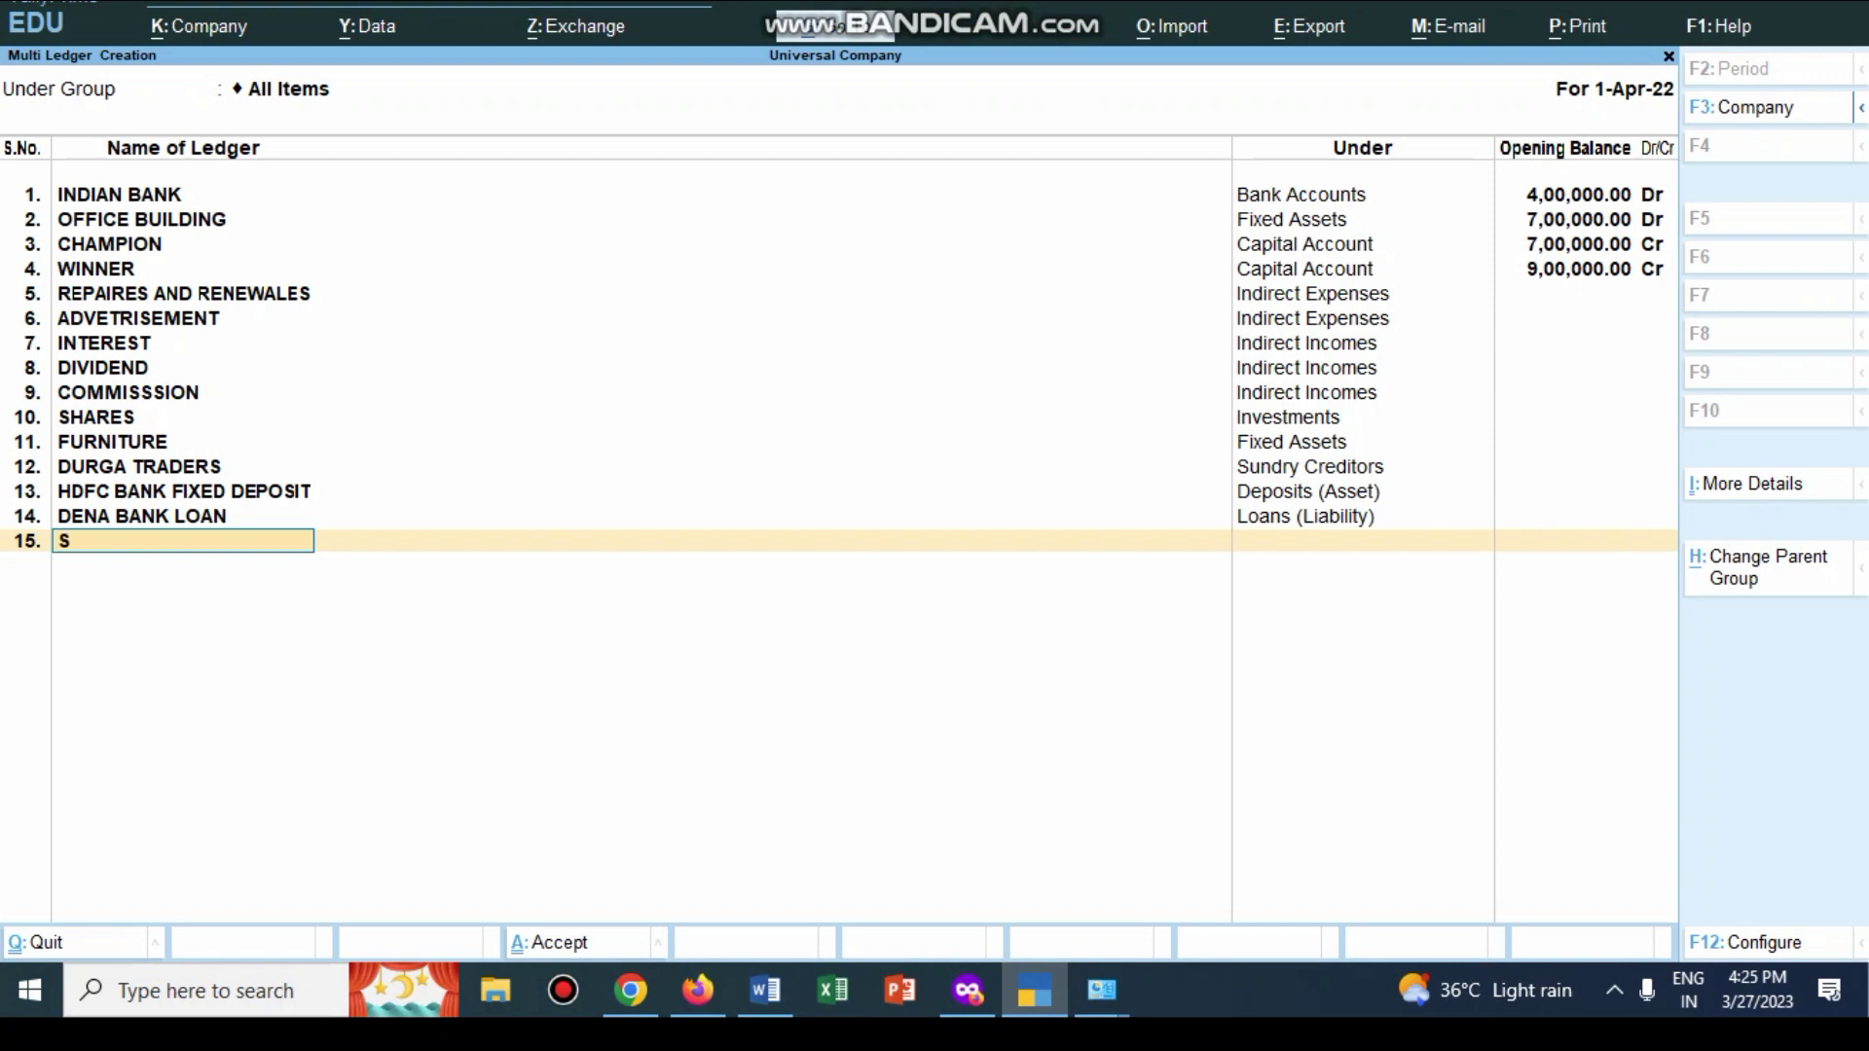
key(Return)
key(Down)
key(Down)
key(Down)
key(Down)
key(Down)
key(Down)
key(Down)
key(Down)
key(Down)
key(Down)
key(Down)
key(Down)
key(Down)
key(Down)
key(Down)
key(Down)
key(Down)
key(Down)
key(Down)
key(Up)
key(Up)
key(Return)
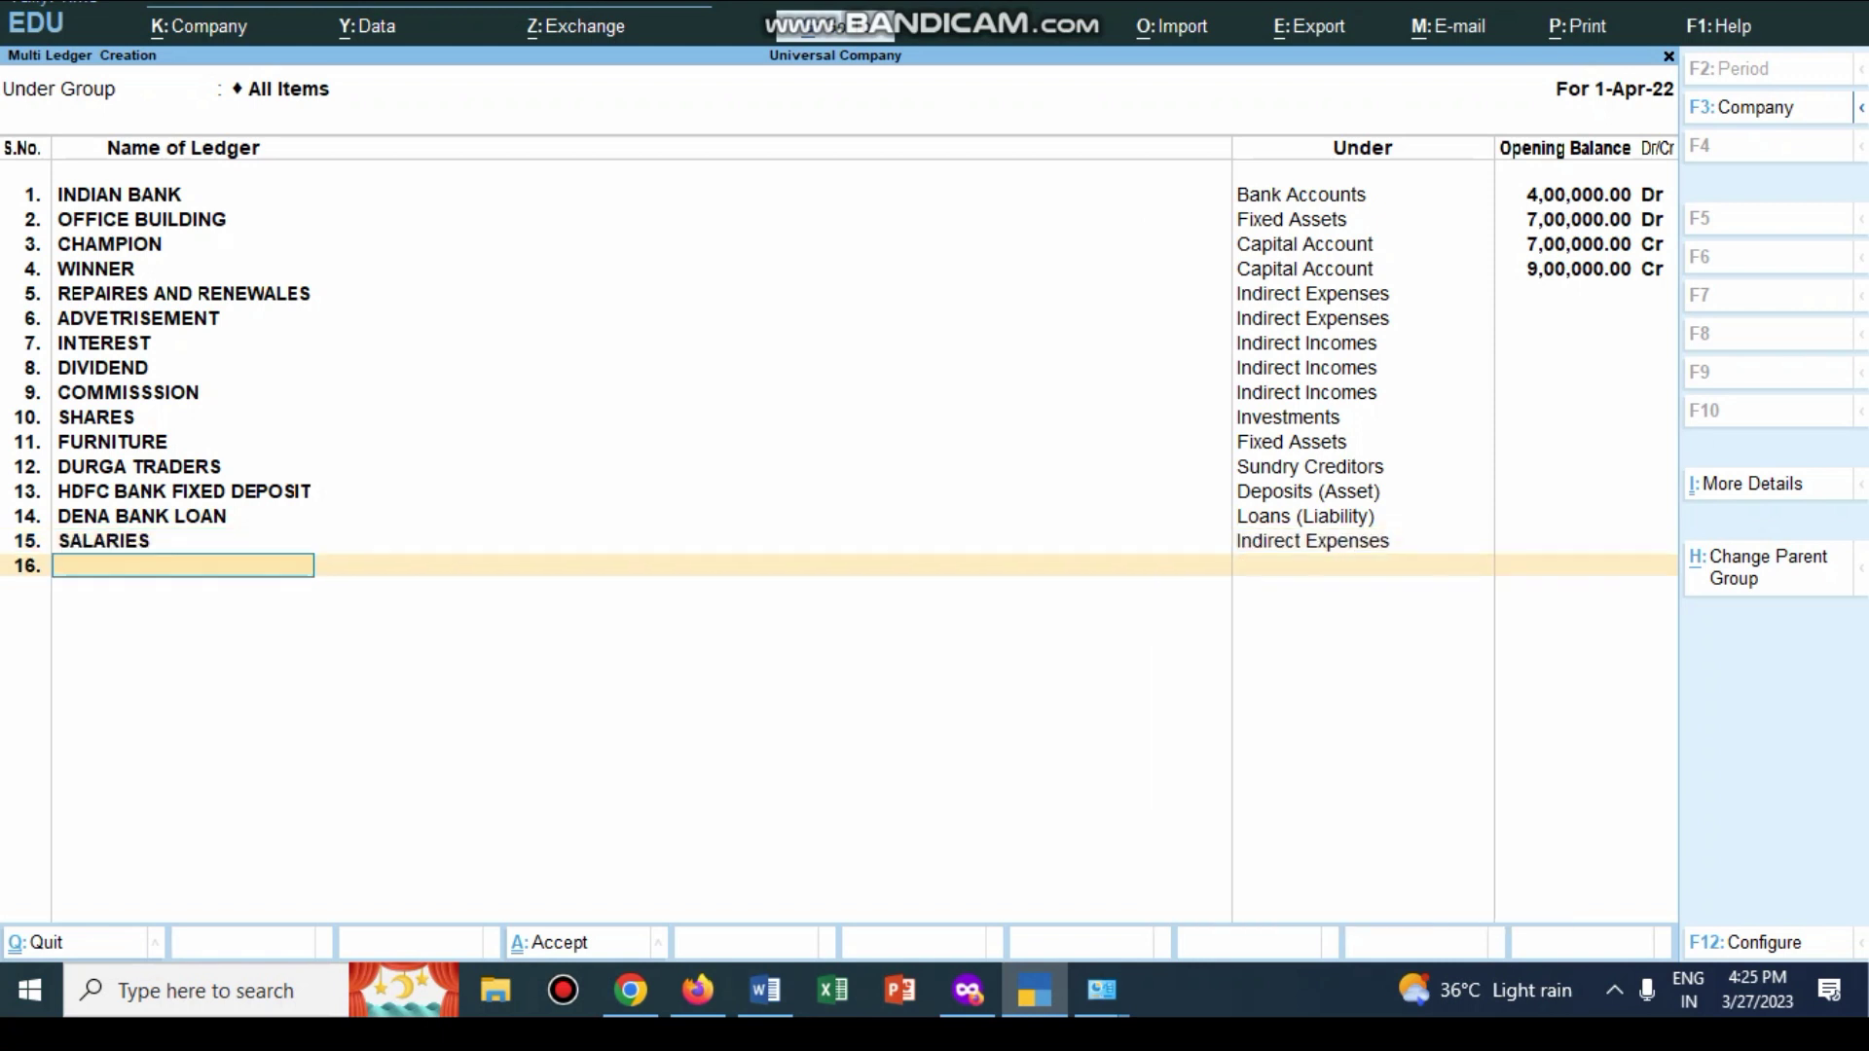
text(PF)
key(Return)
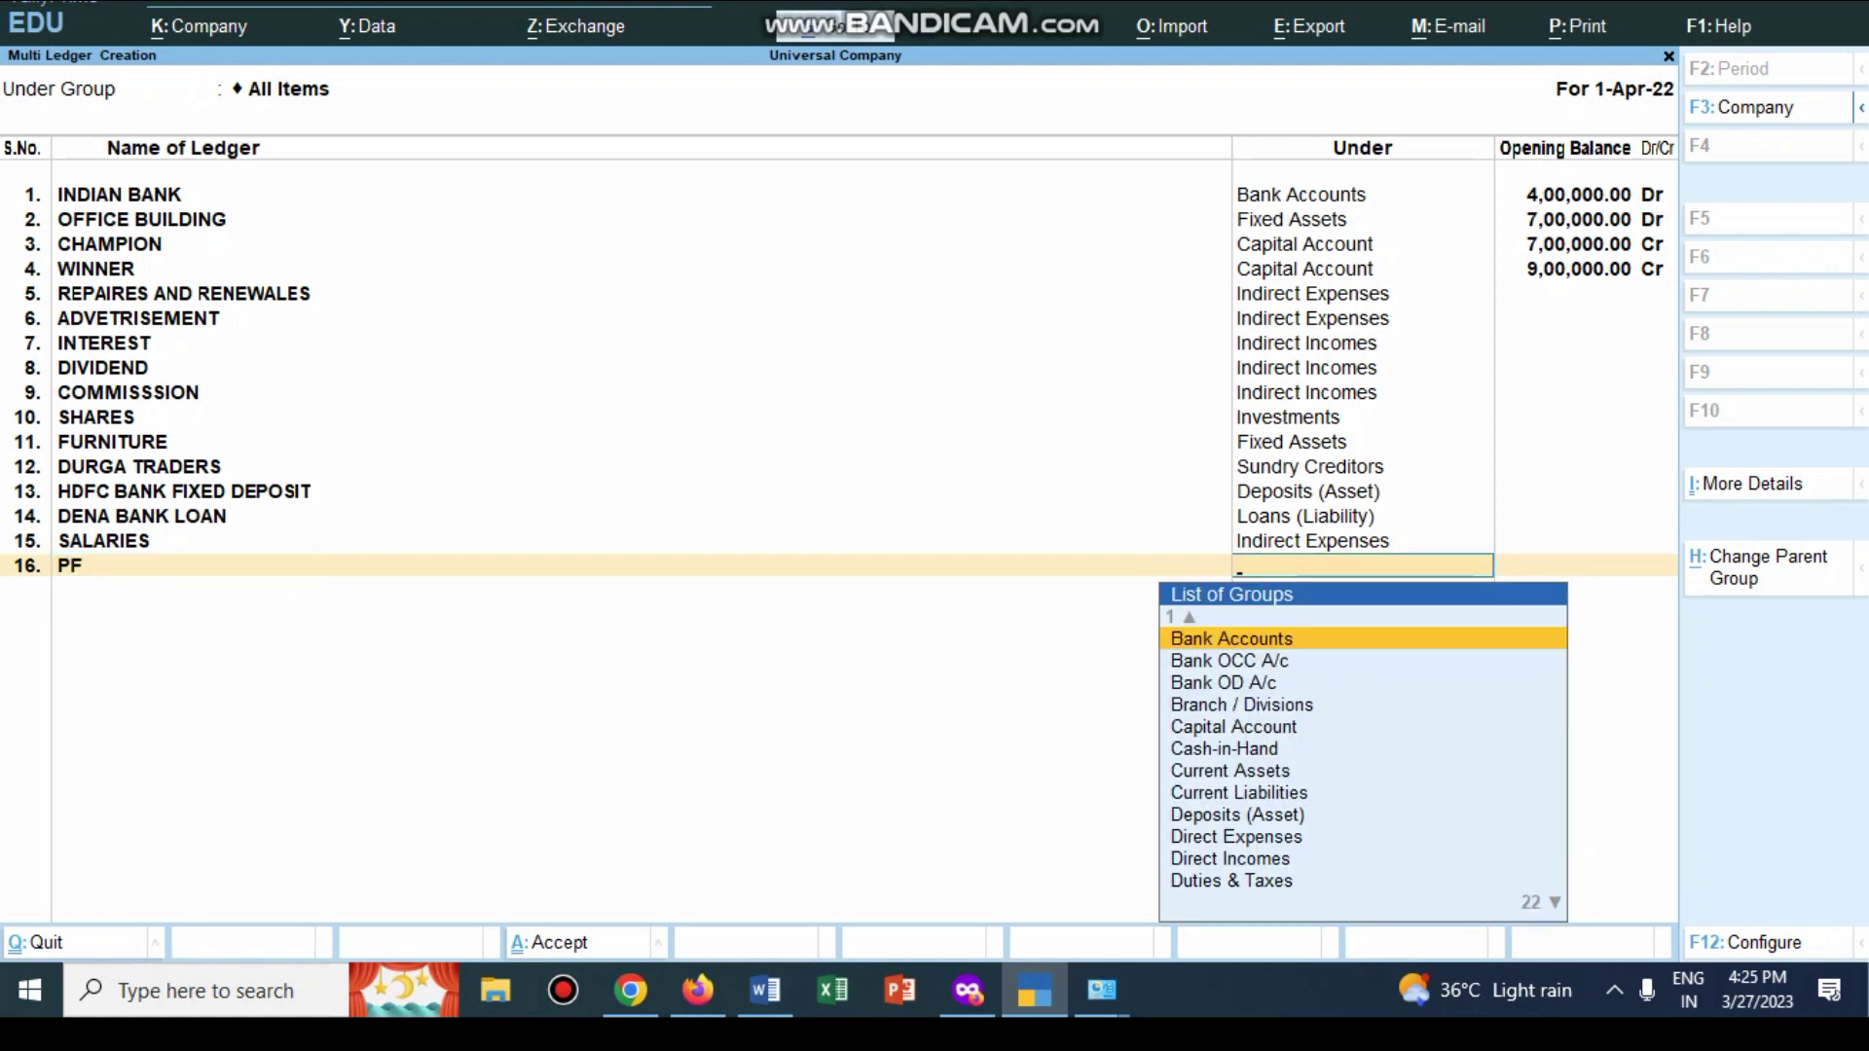
text(C)
key(Down)
key(Down)
key(Down)
key(Down)
key(Down)
key(Down)
key(Down)
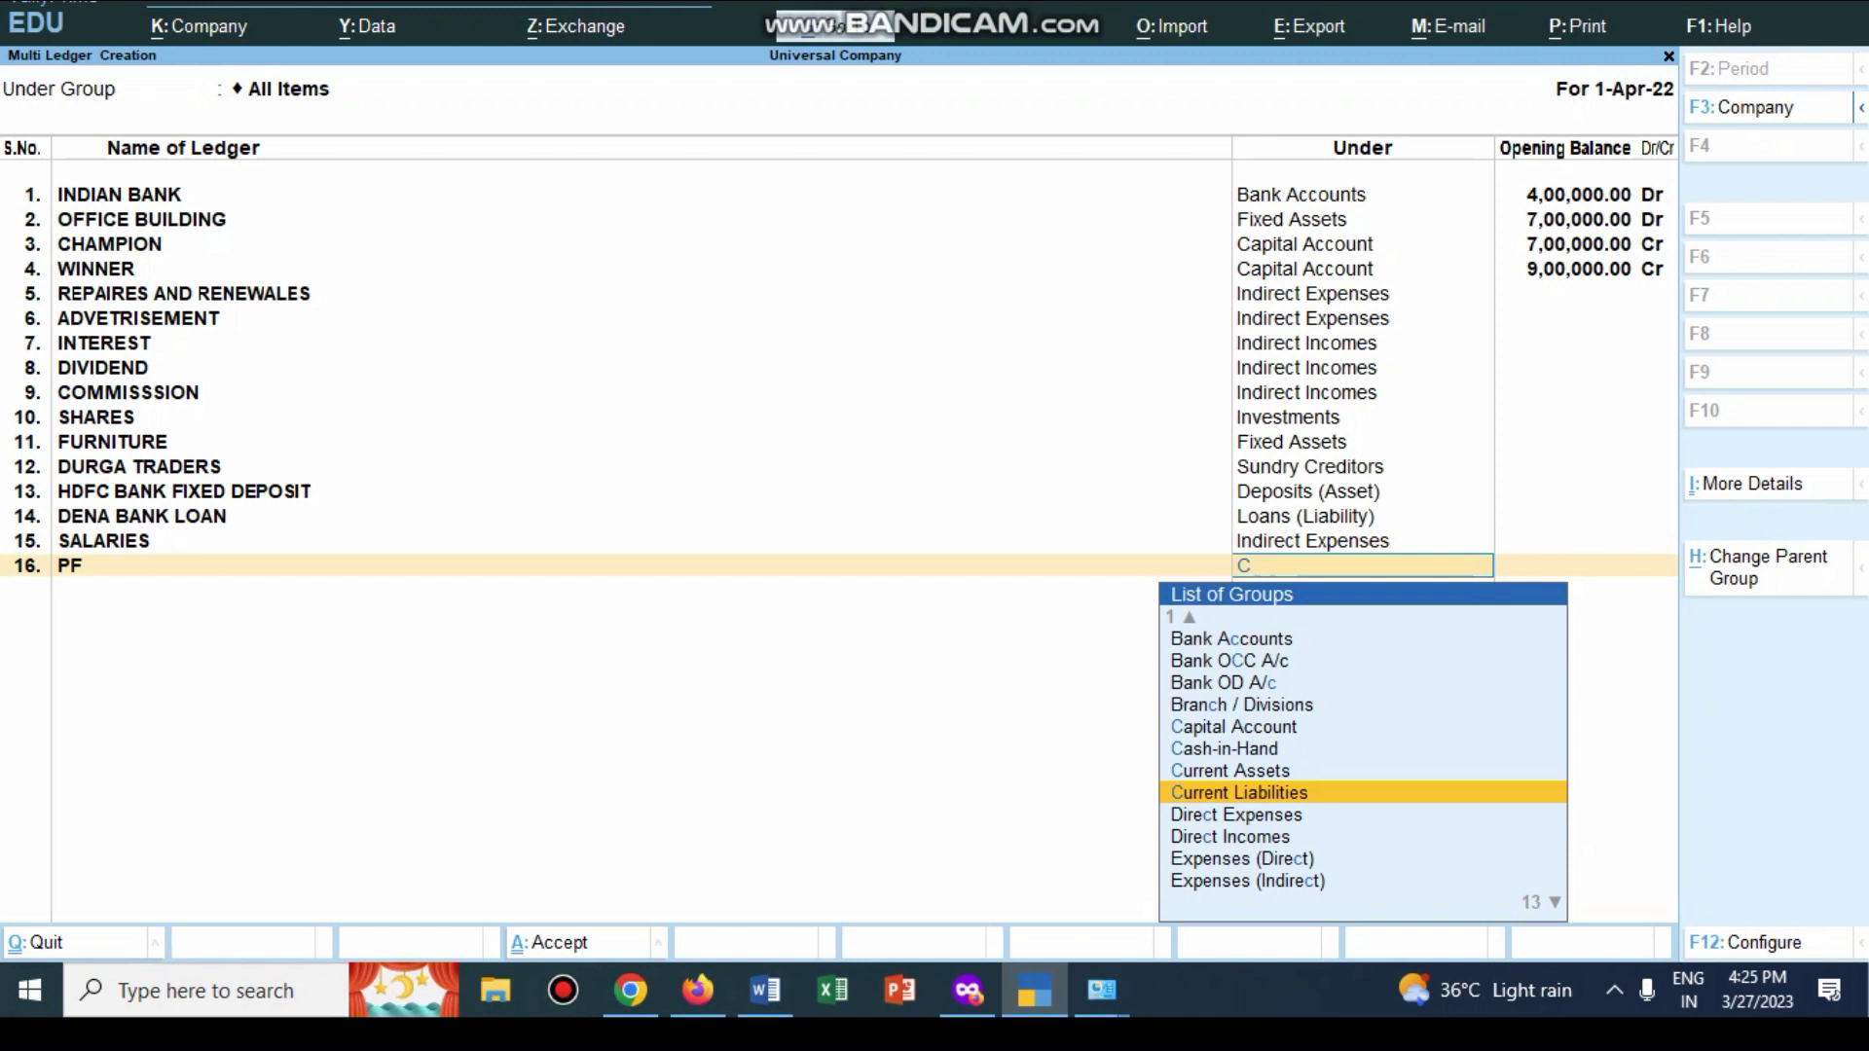
key(Return)
key(Return)
Step: Add PERSONAL LOAN under Loans & Advances (Asset) and ESI under Current Liabilities
text(P)
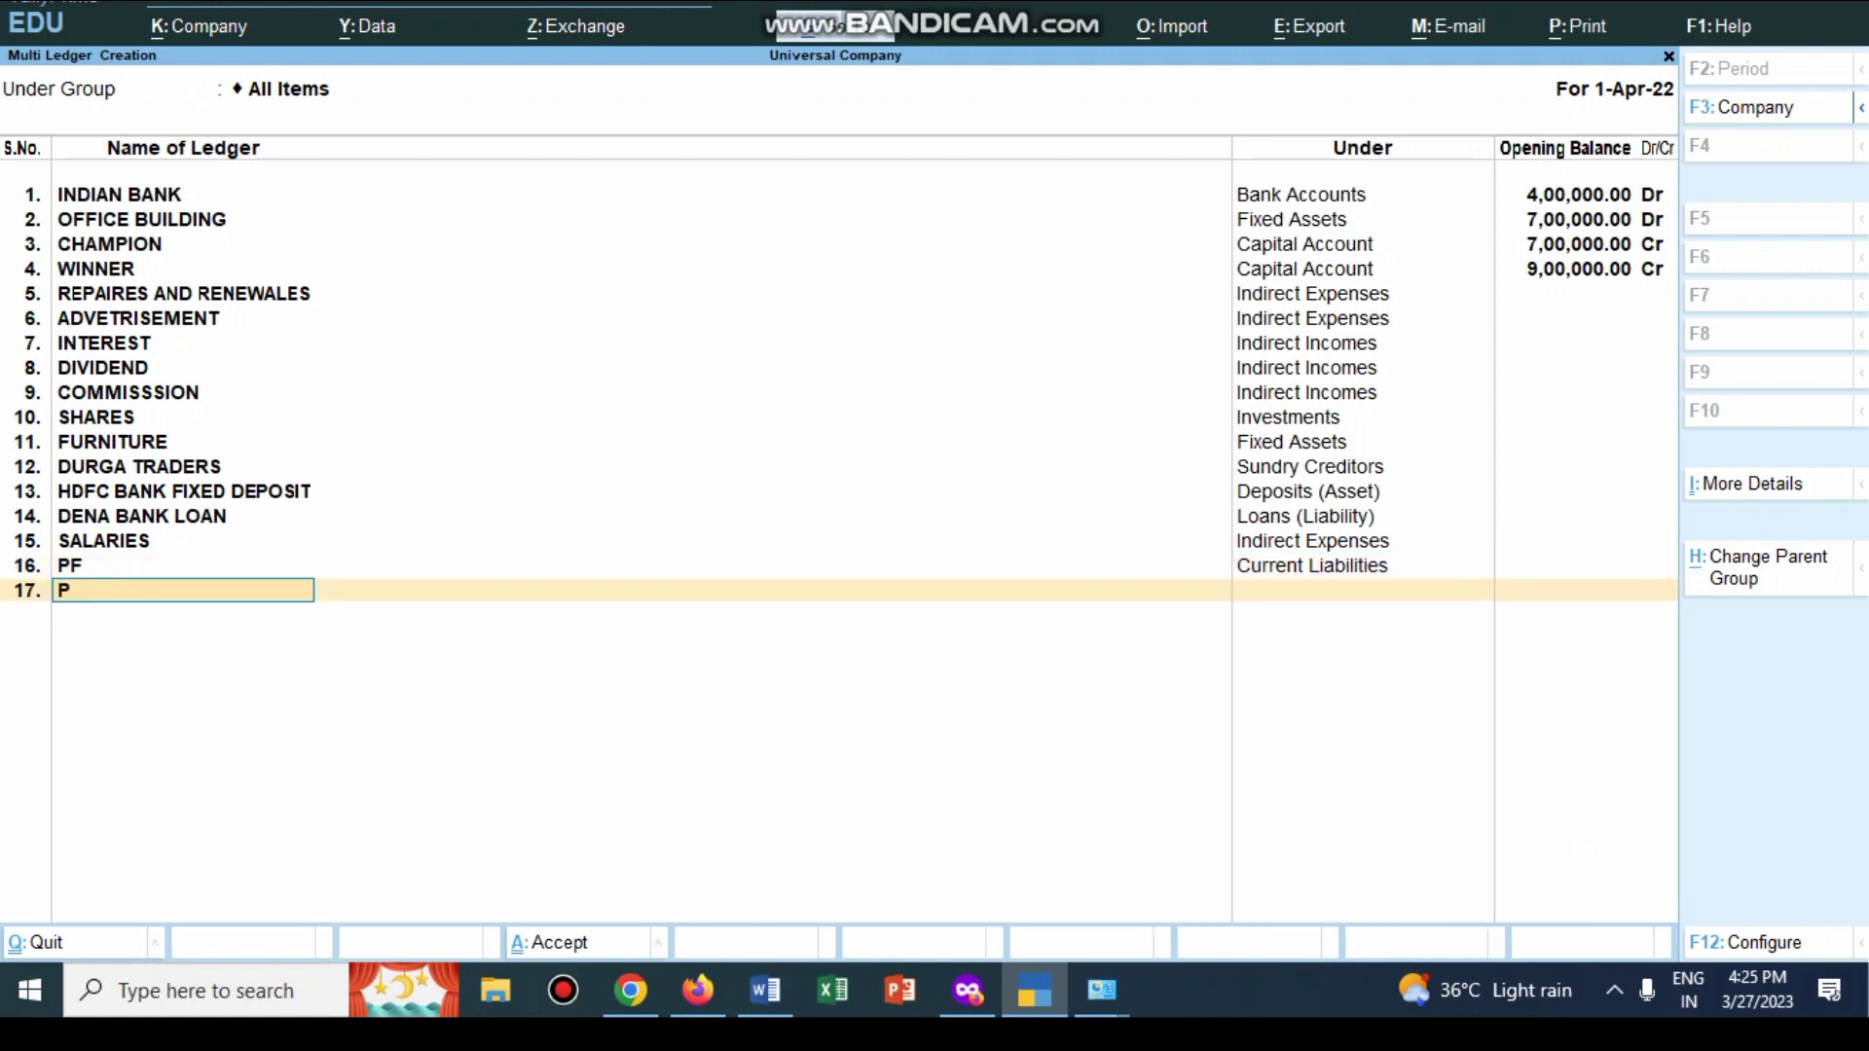
text(ERSONAL LOAN)
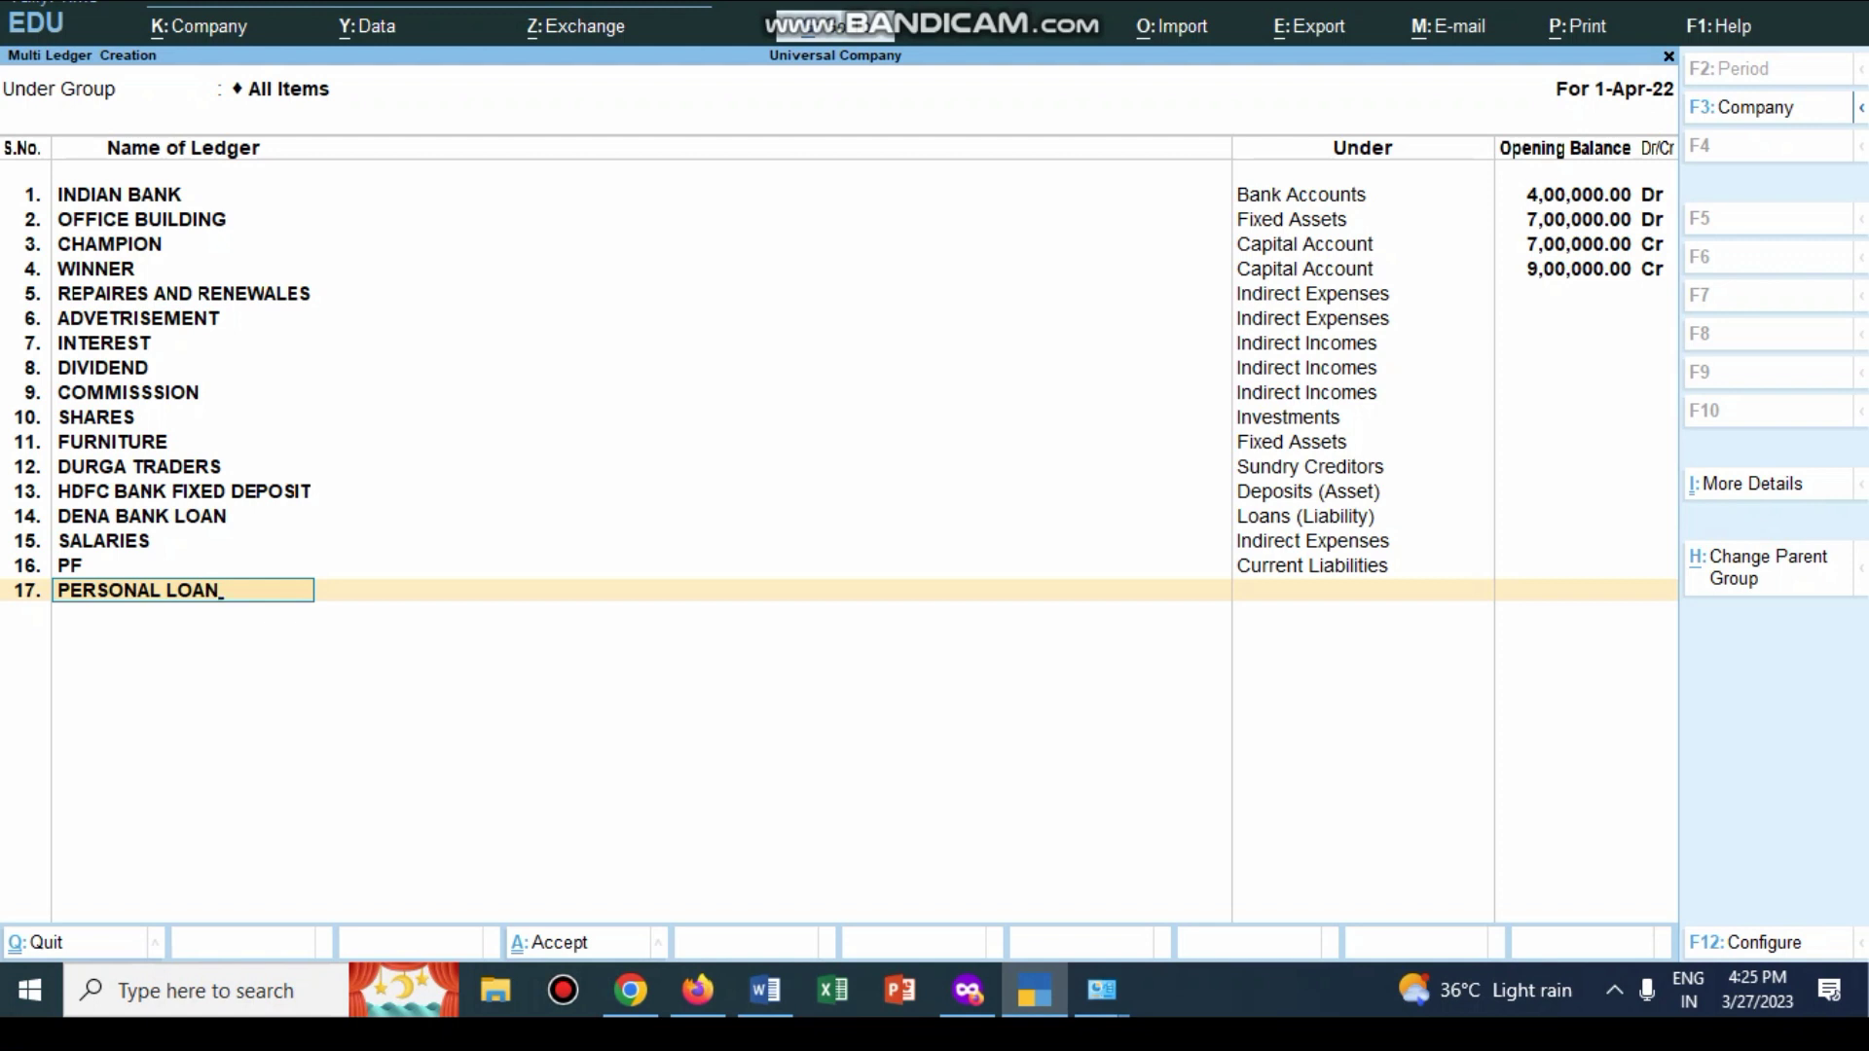
key(Return)
text(L)
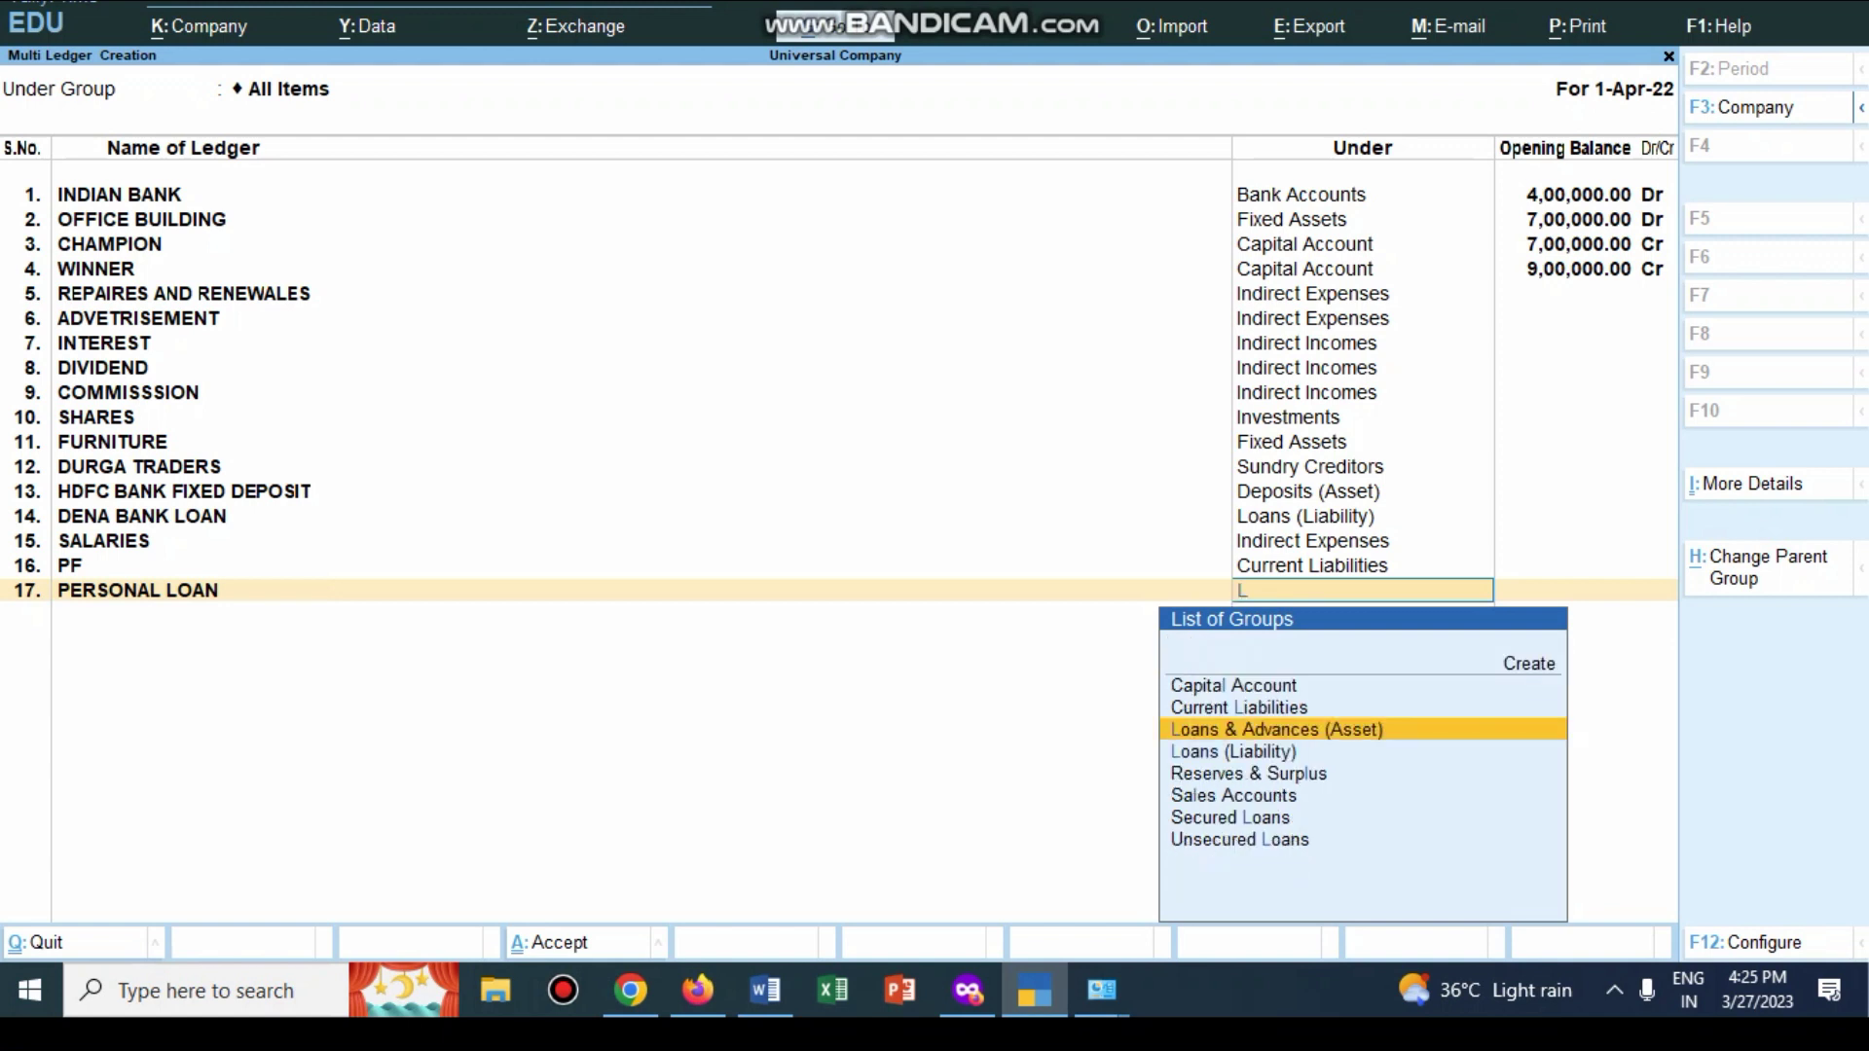
key(Return)
key(Return)
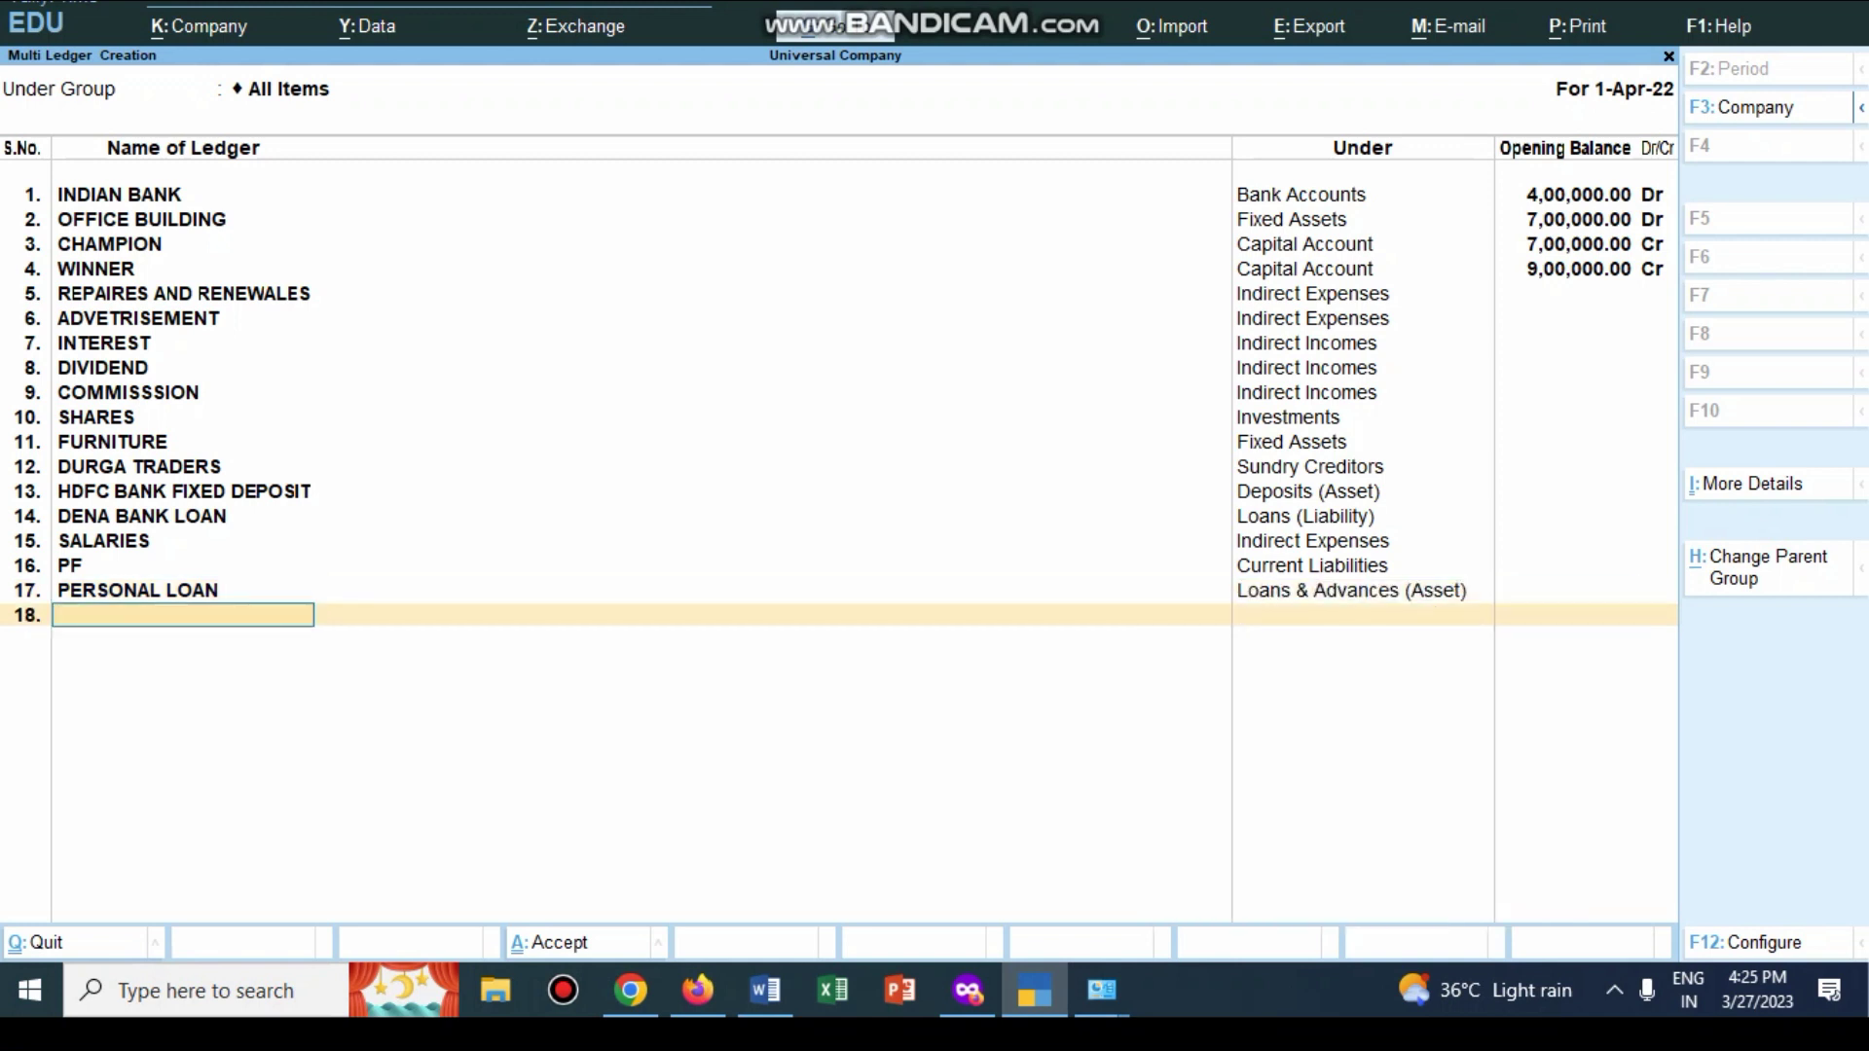
text(ESI)
key(Return)
text(C)
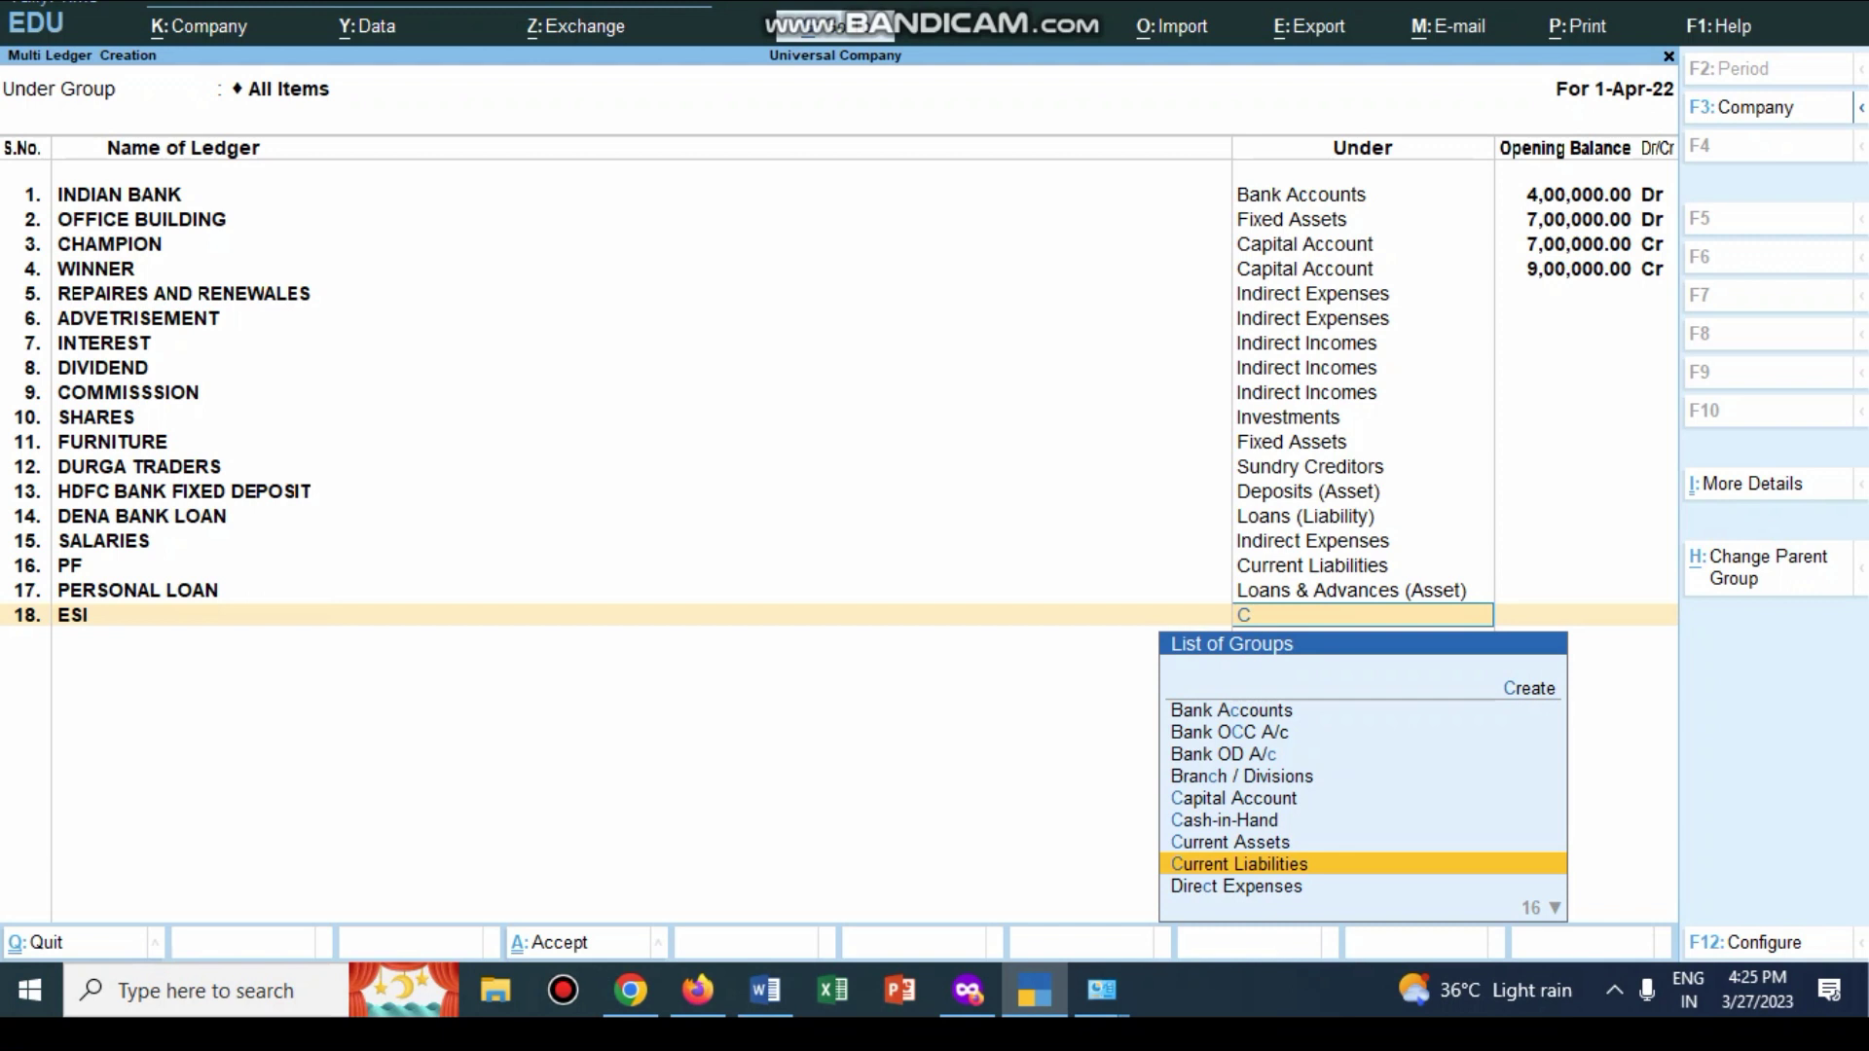
key(Return)
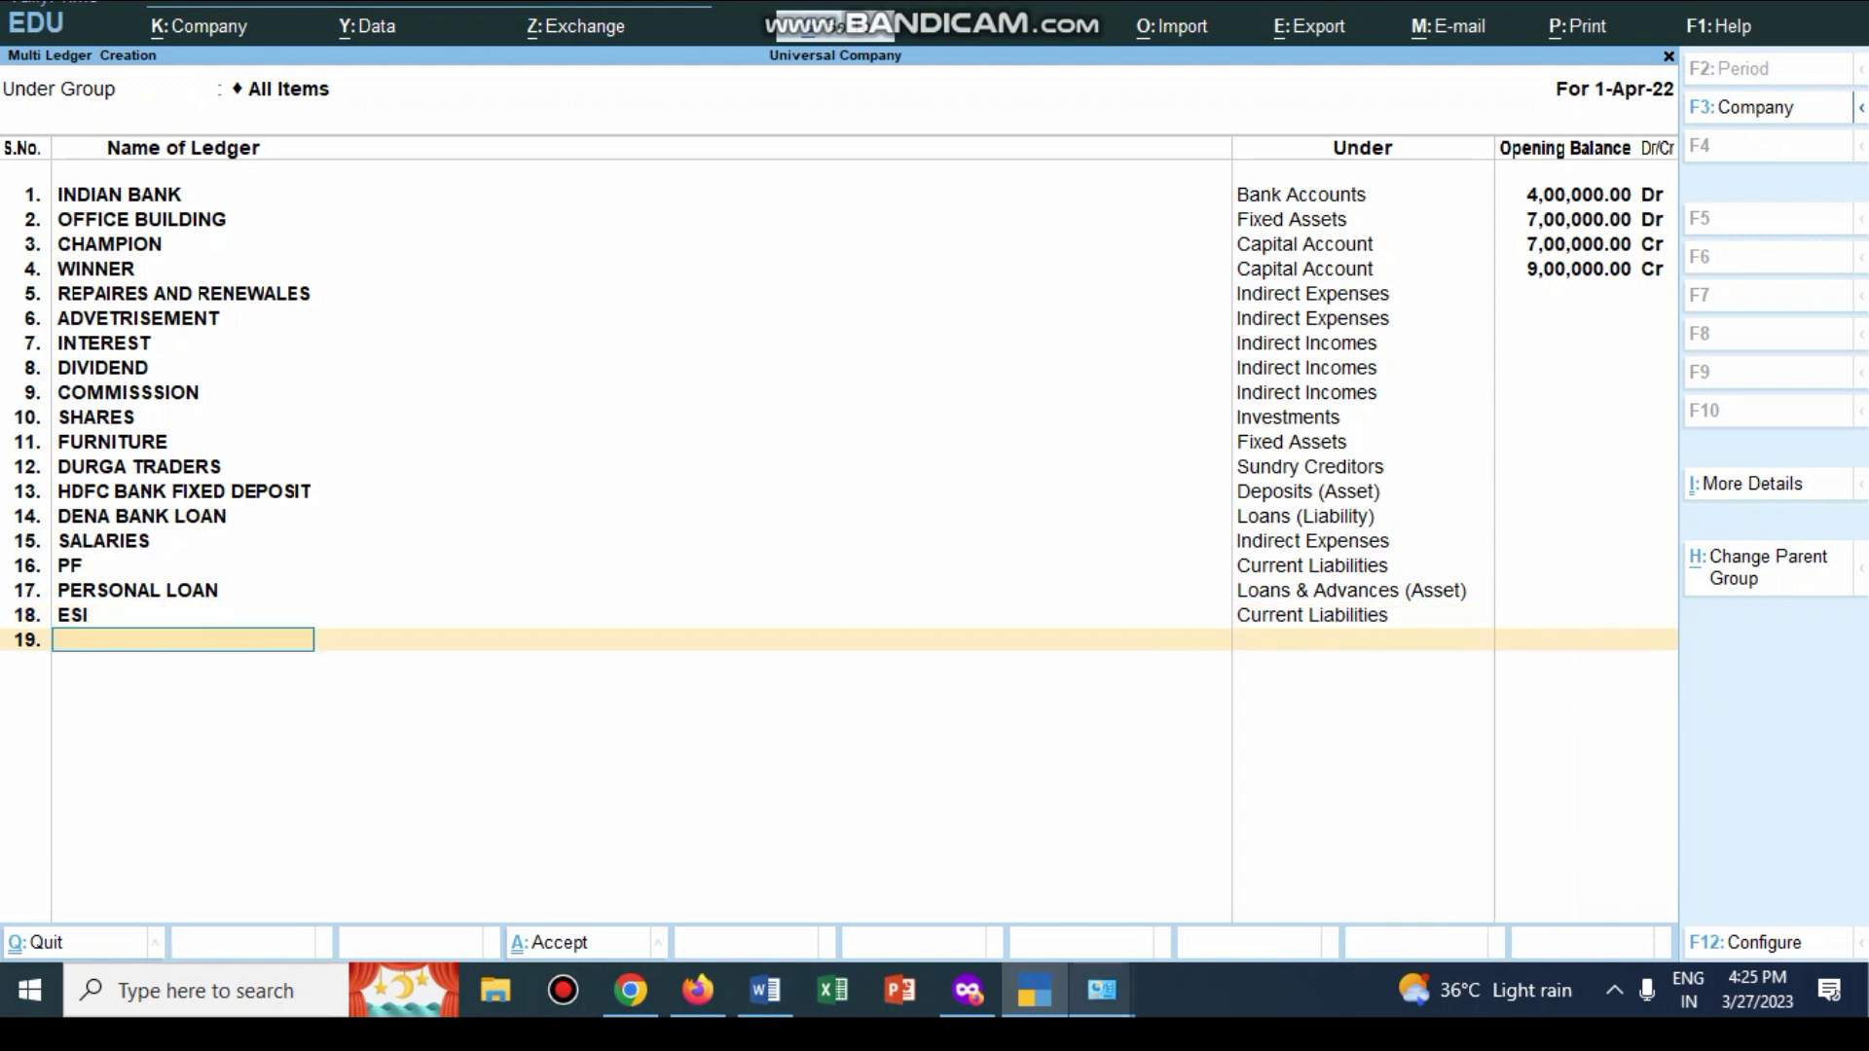
key(alt+Tab)
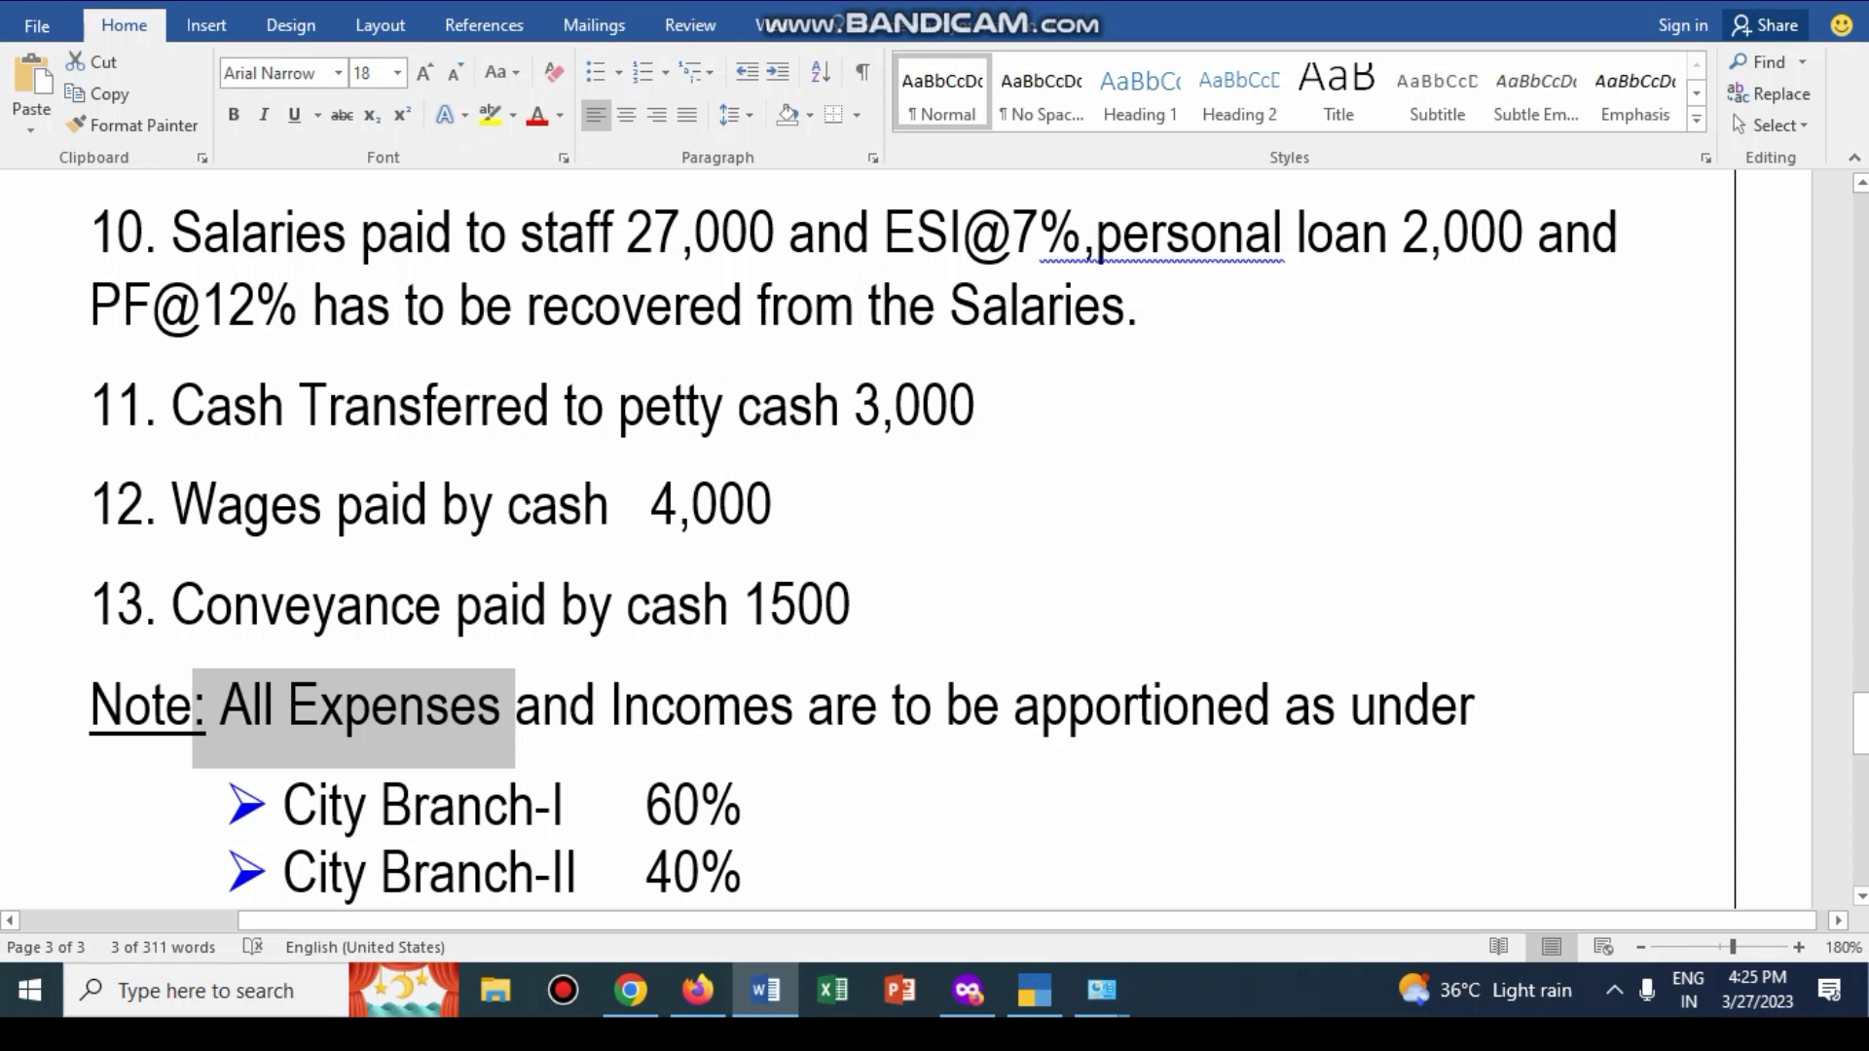
Step: Create the PETTY CASH ledger under Cash-in-Hand
key(alt+Tab)
text(PETTY CASH)
key(Return)
text(CA)
key(Down)
key(Return)
key(Return)
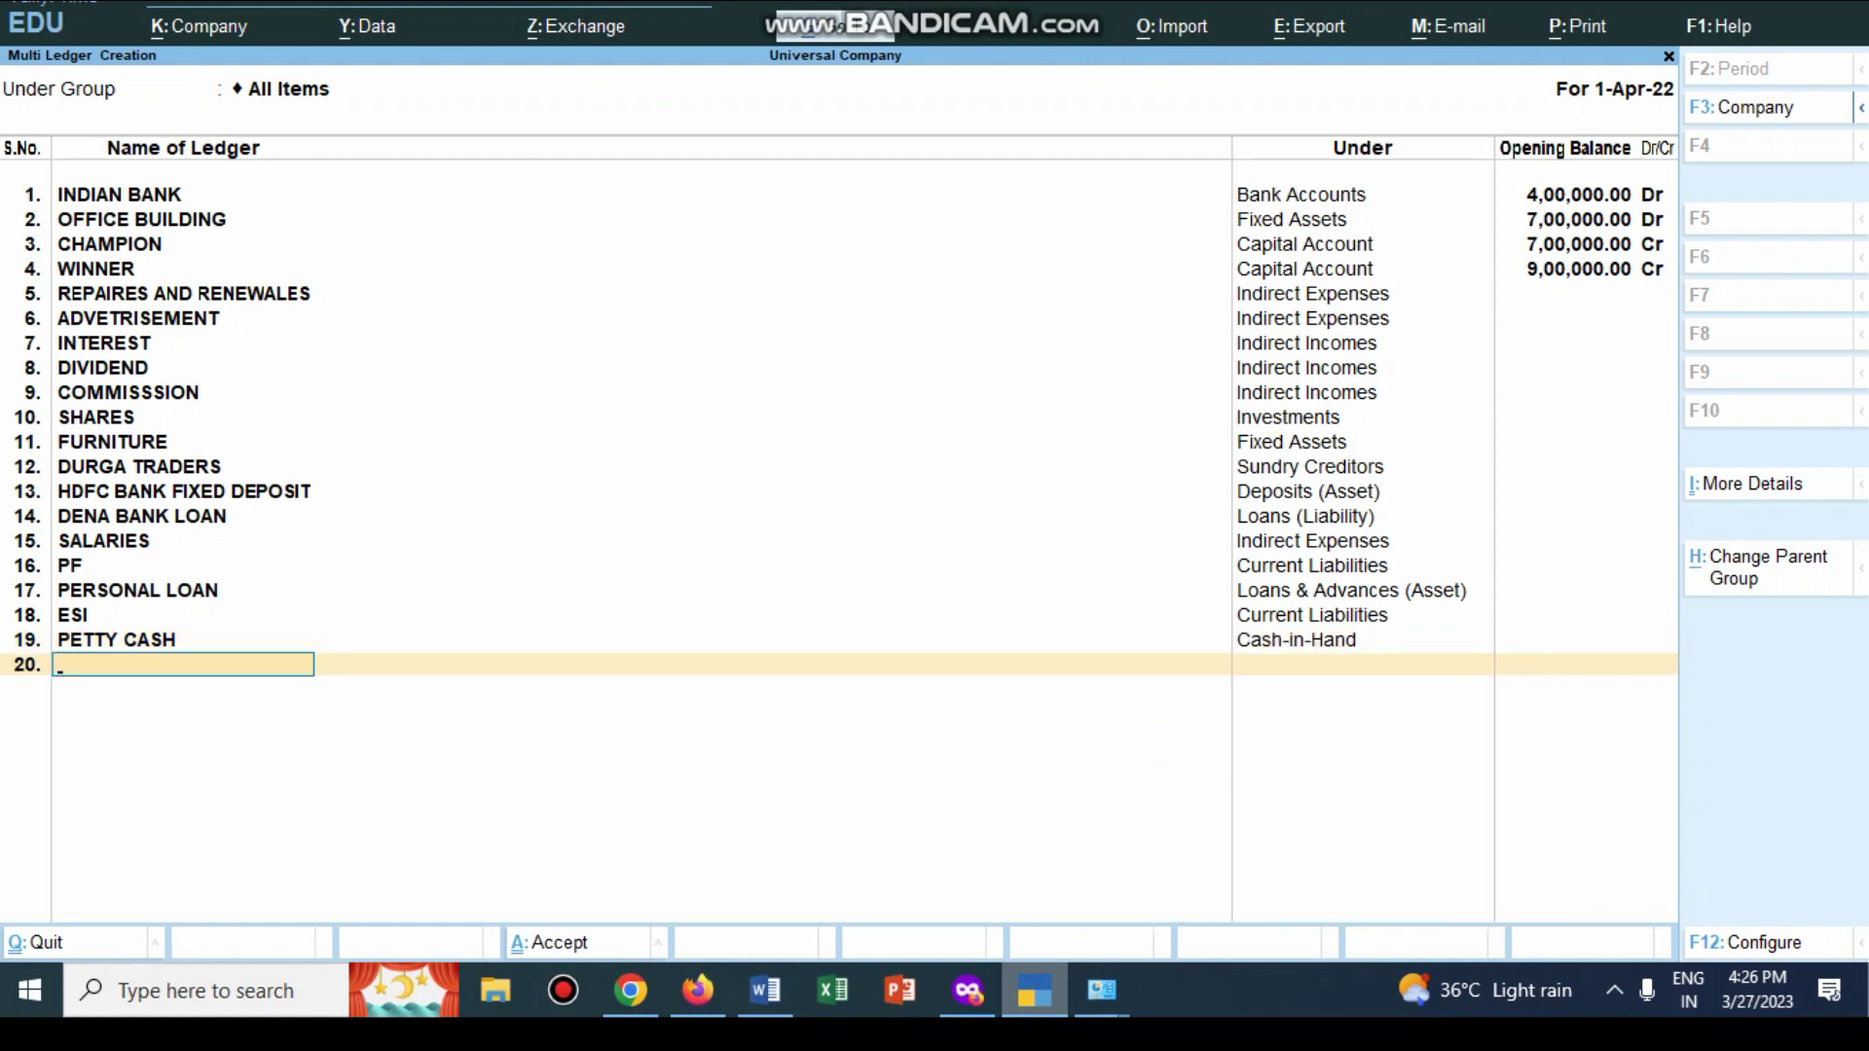
key(alt+Tab)
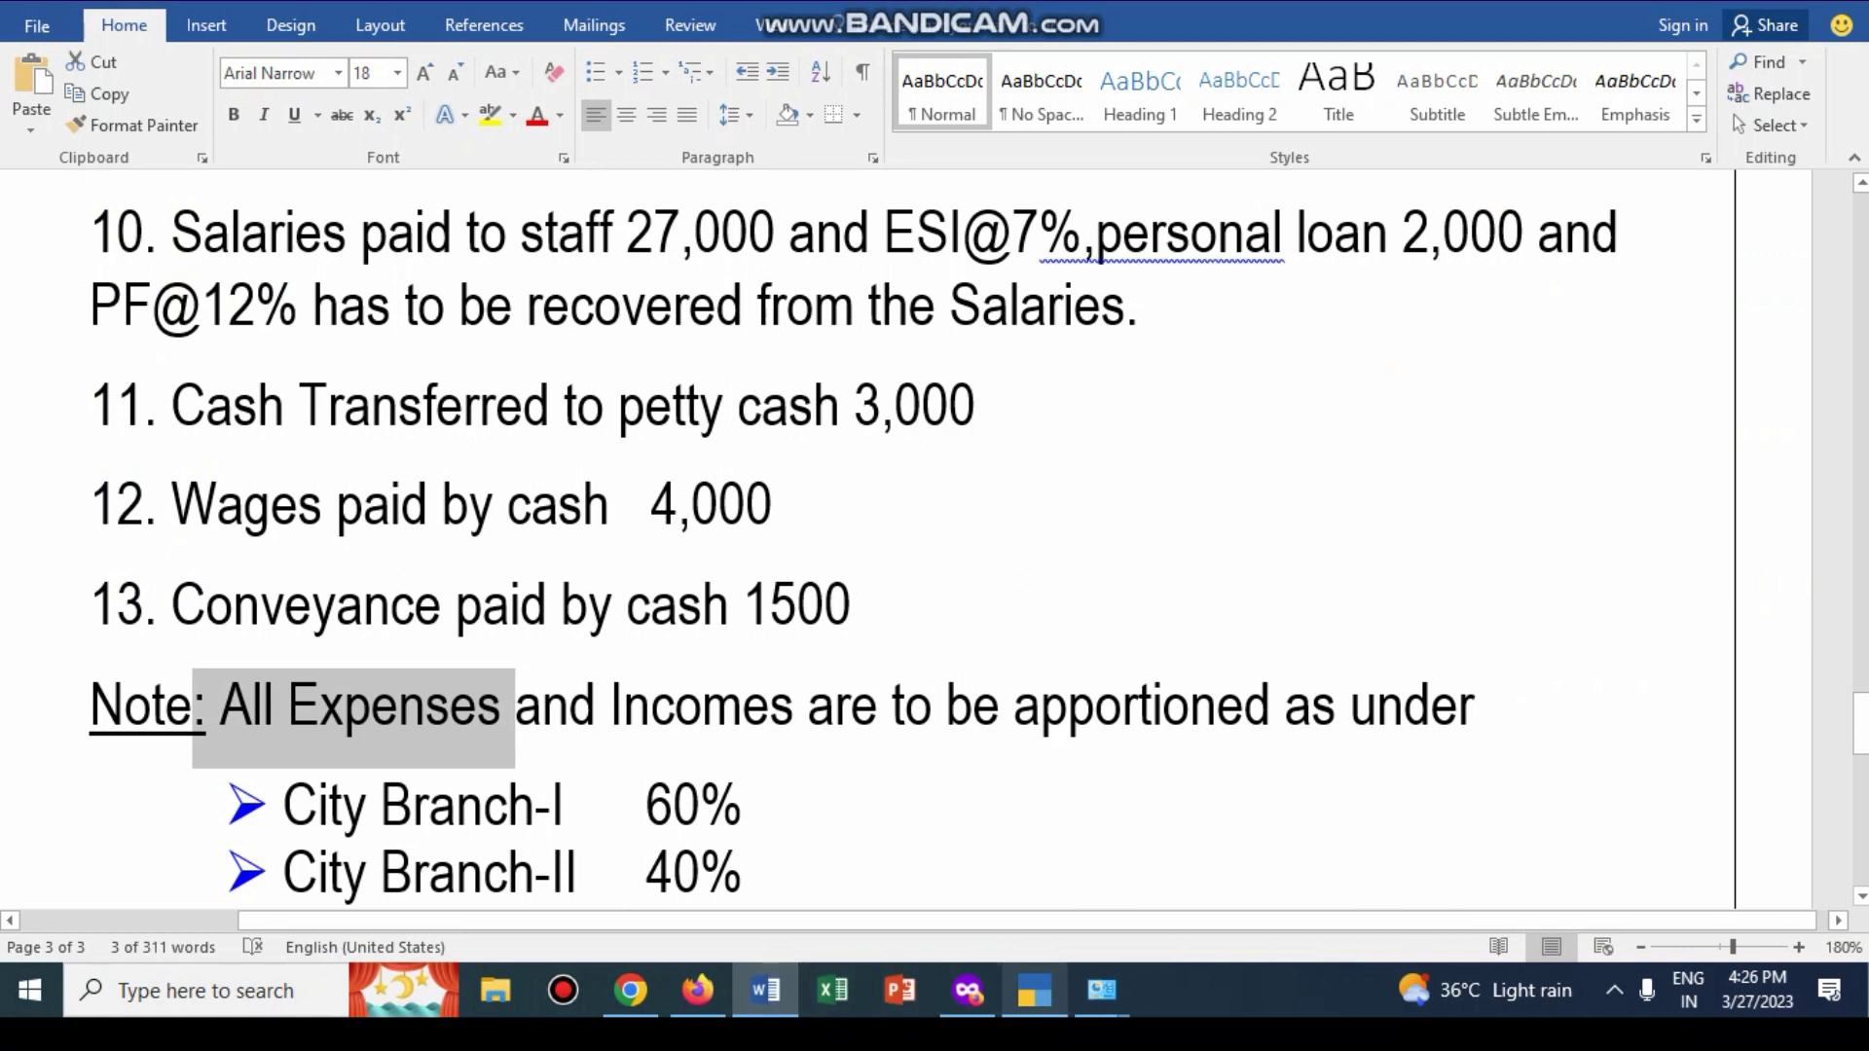
Step: Create the WAGES ledger under Direct Expenses
key(alt+Tab)
text(WAGES)
key(Return)
text(D)
key(Down)
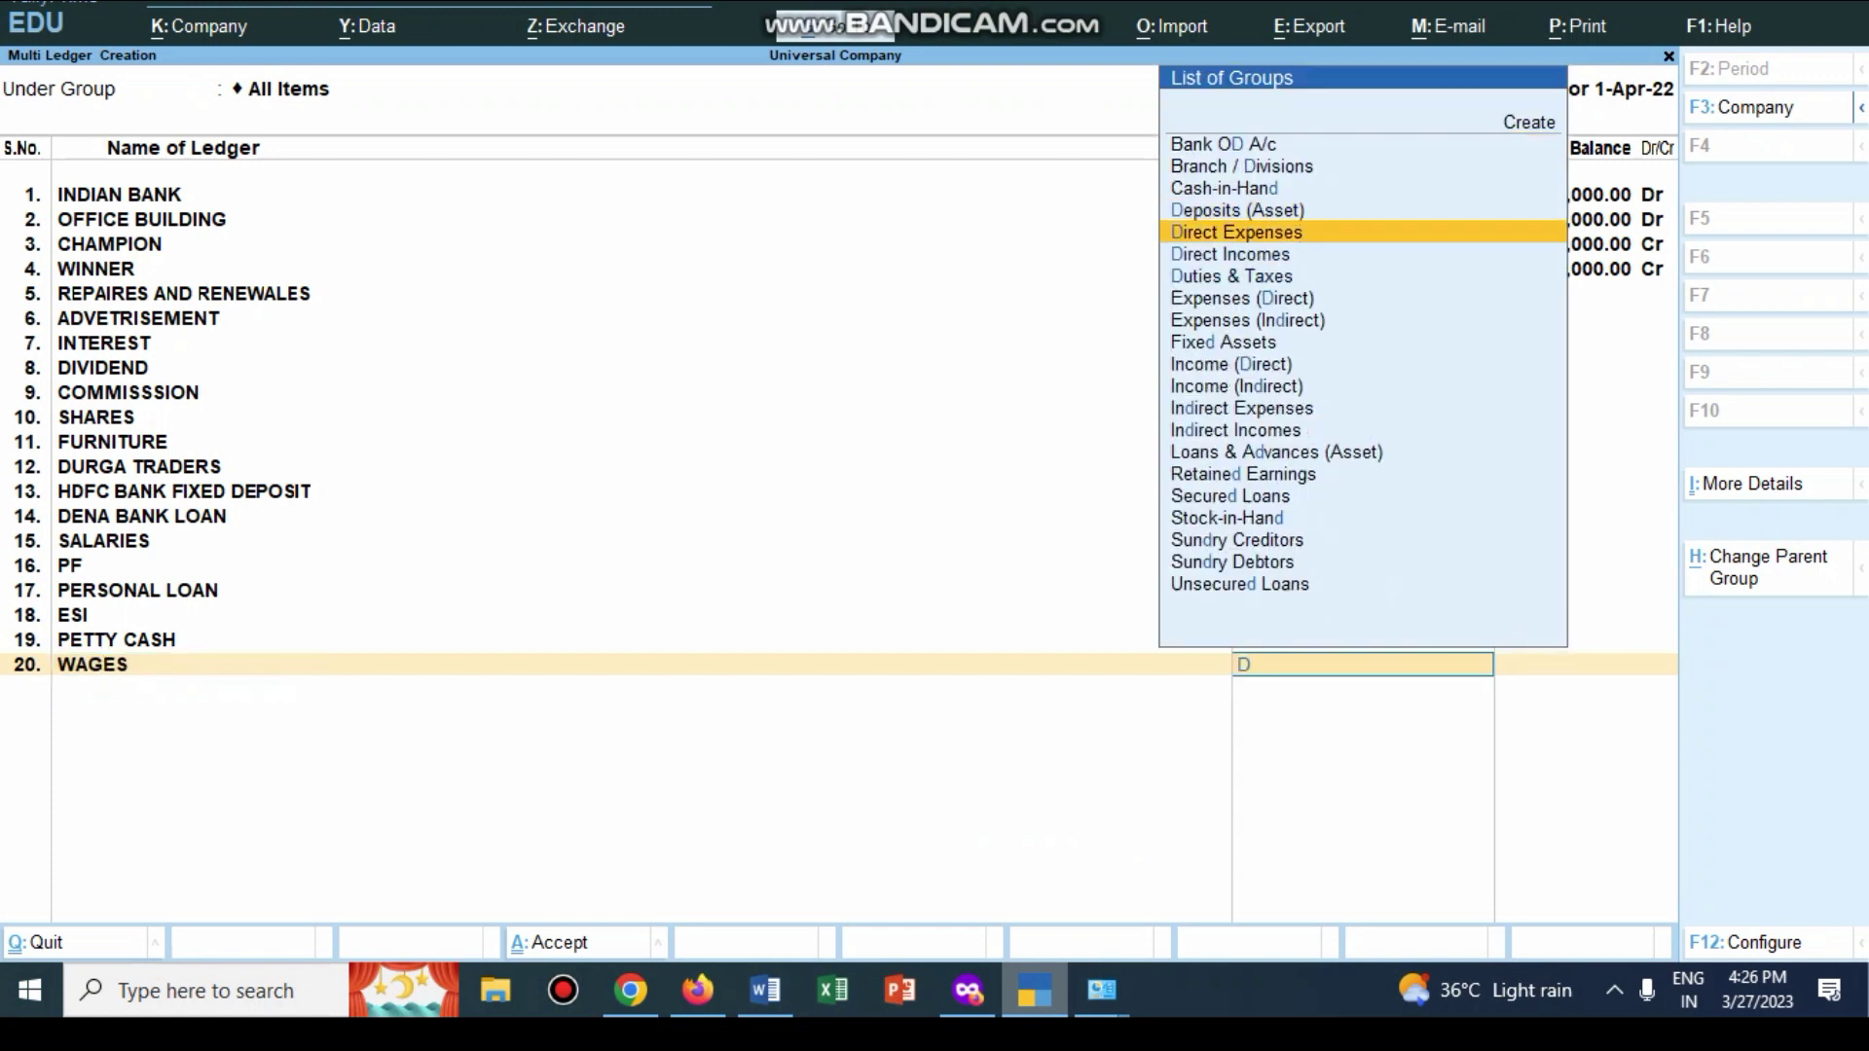
key(Return)
key(Return)
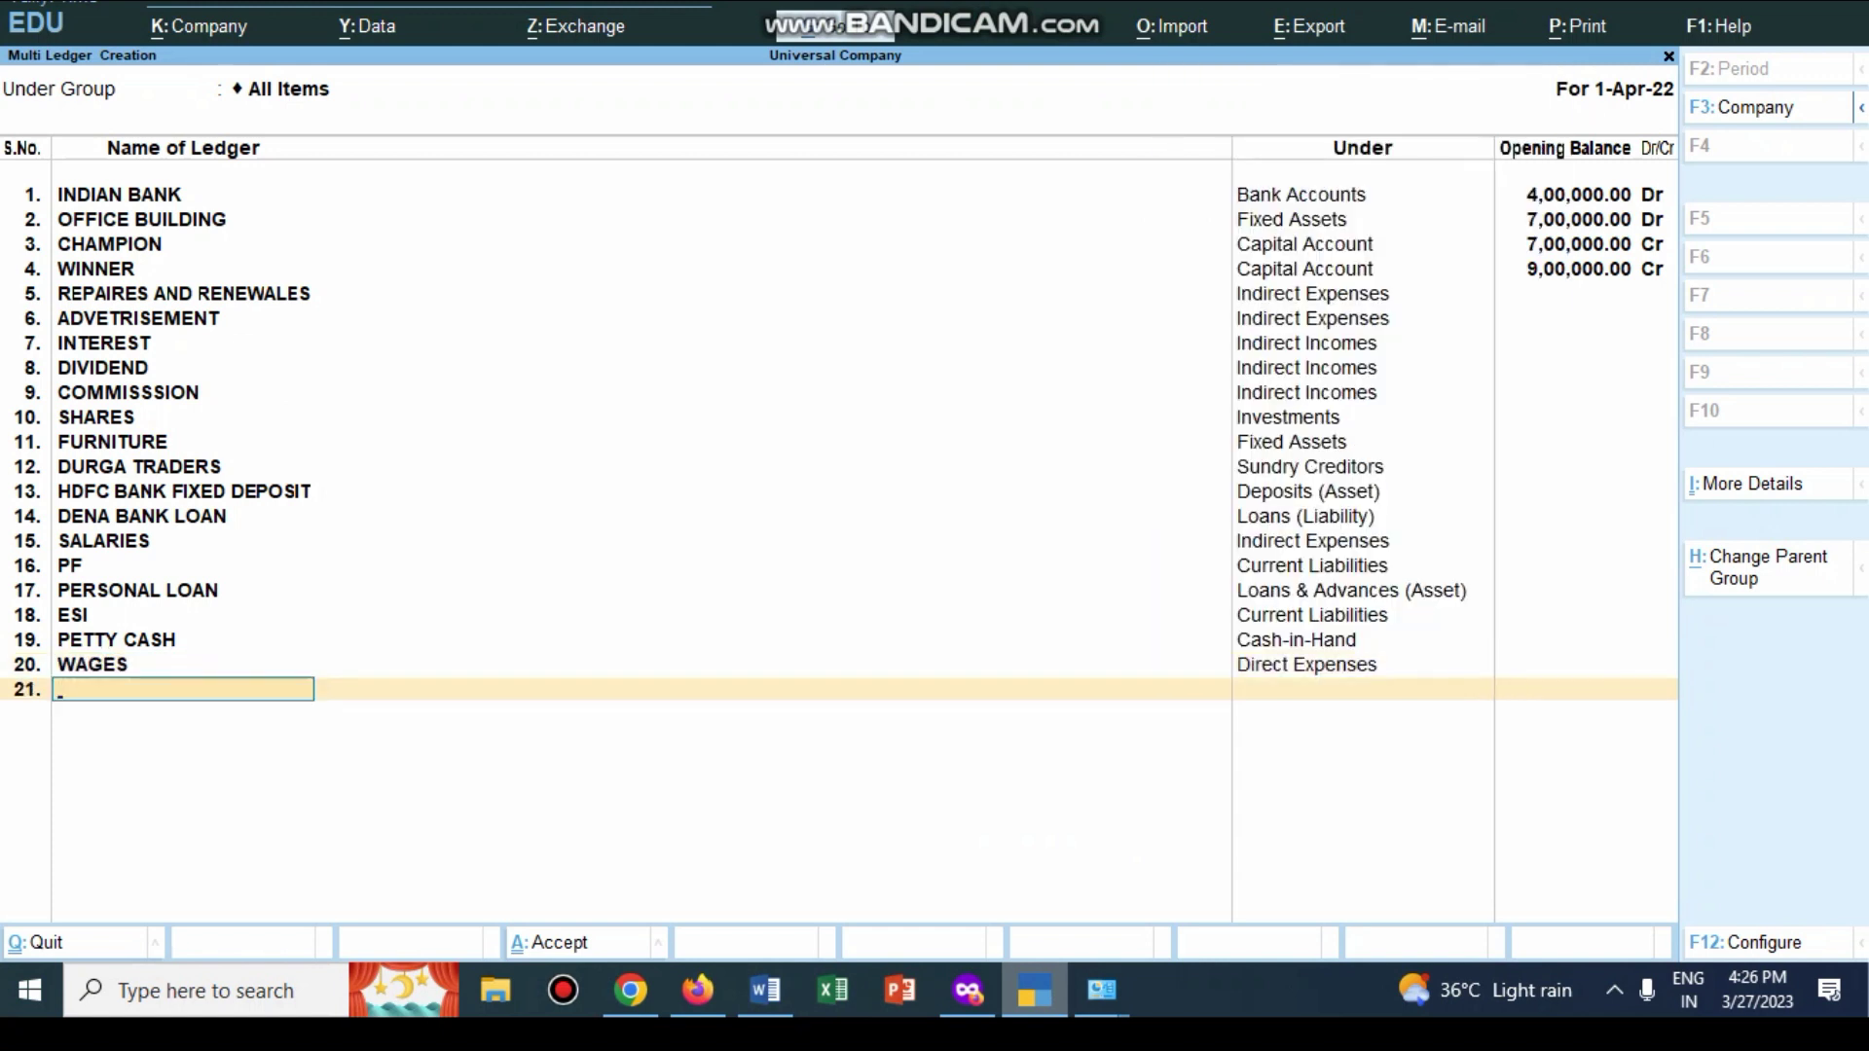
key(alt+Tab)
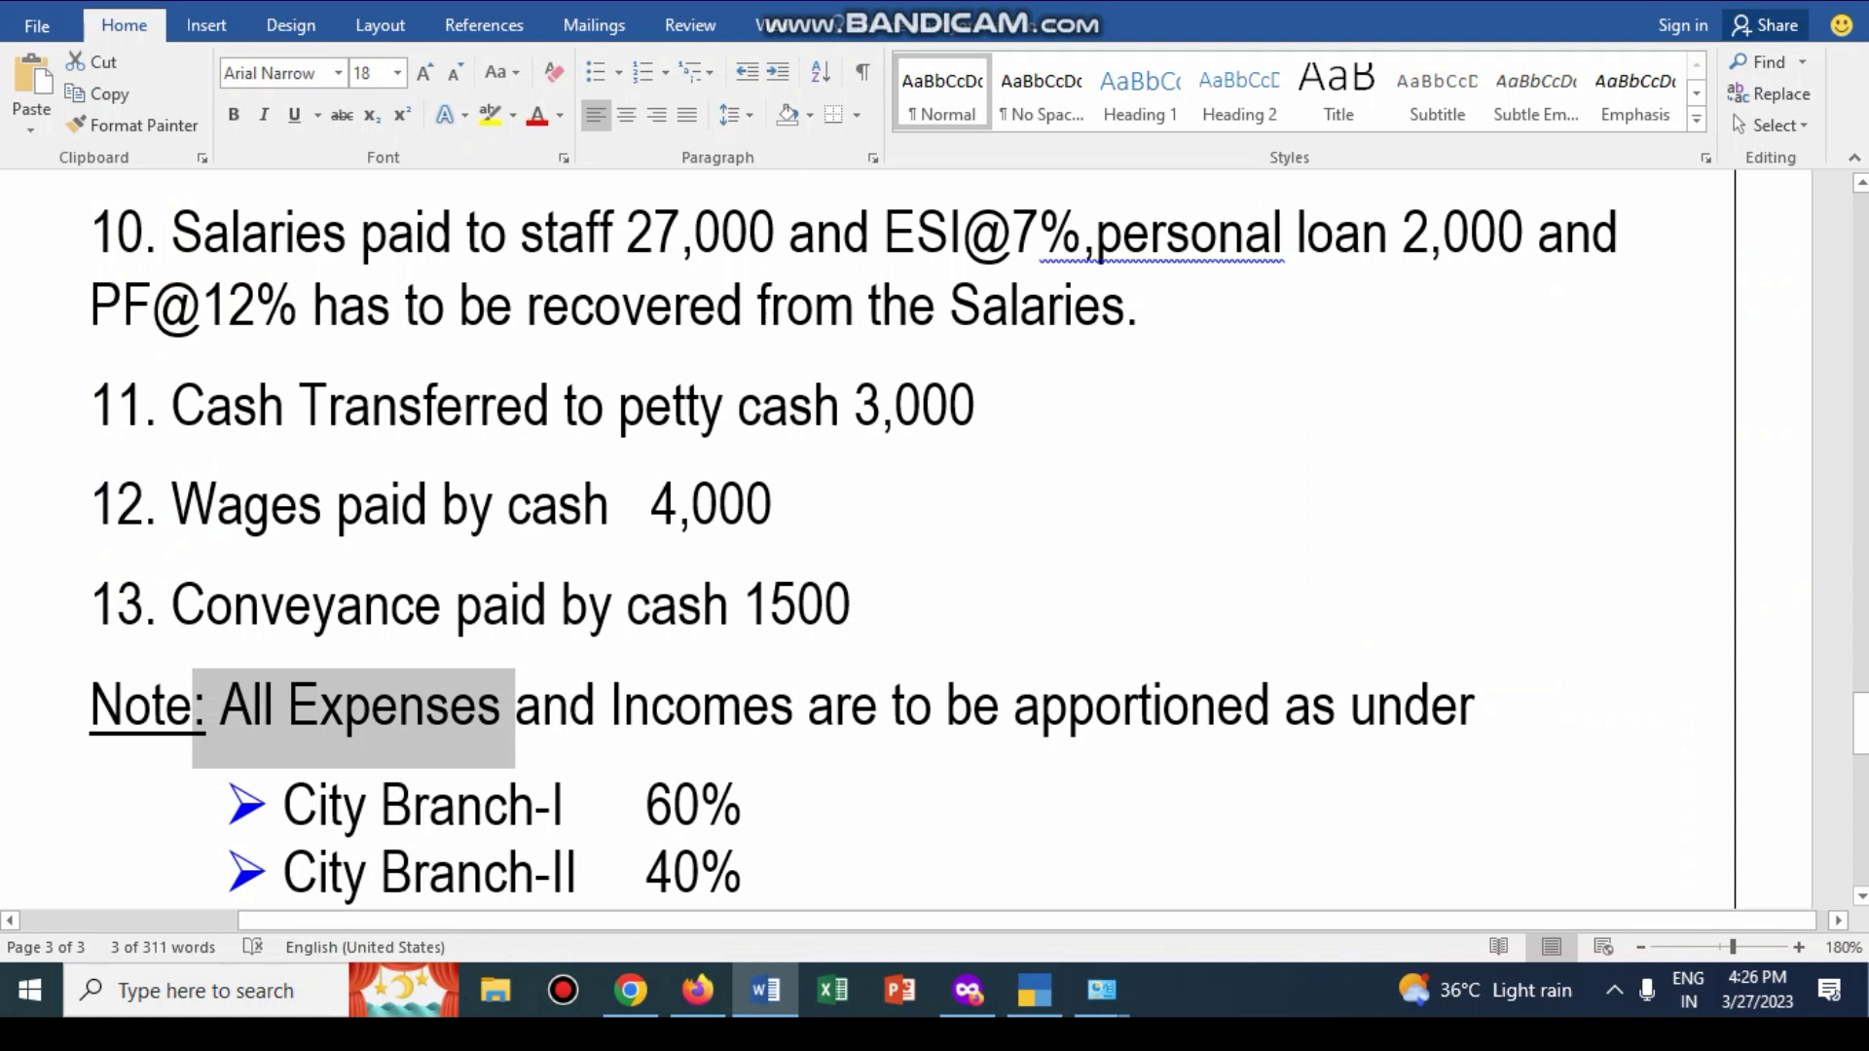
Step: Create the COVEYANCE ledger under Indirect Expenses with a blank opening balance
key(alt+Tab)
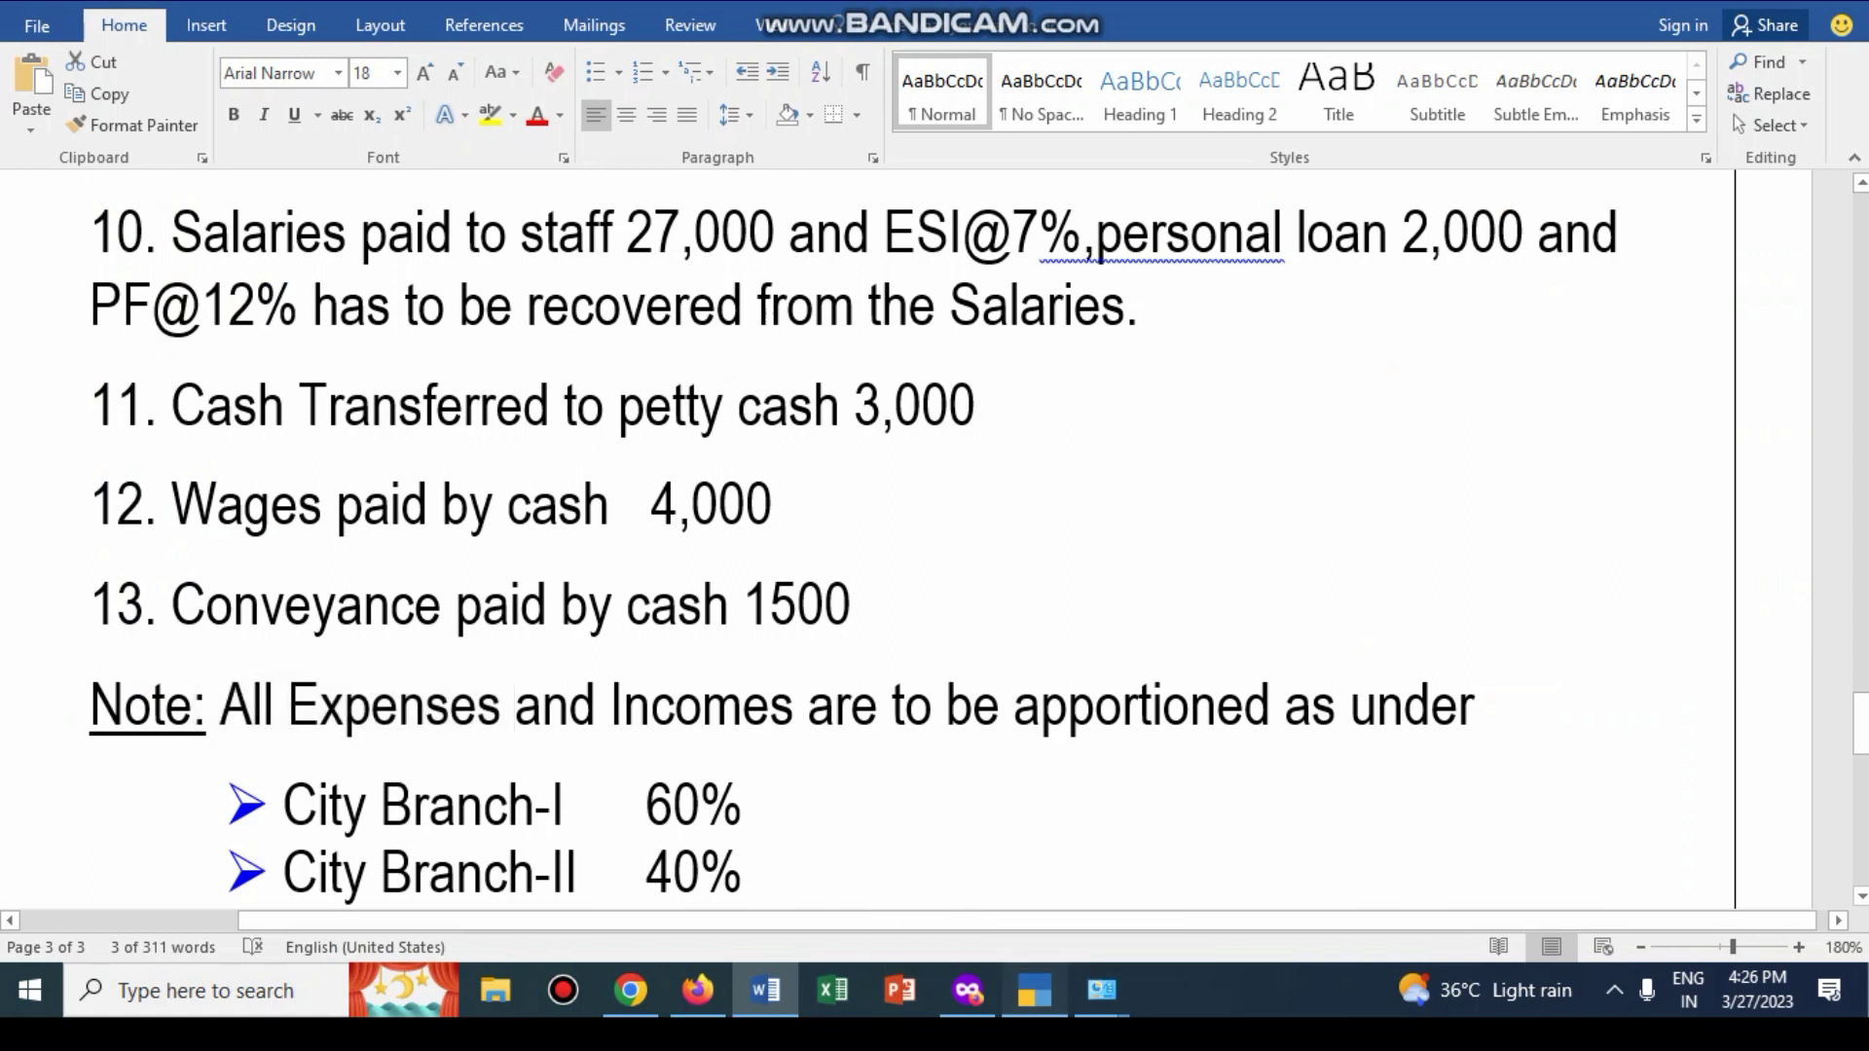
text(COV)
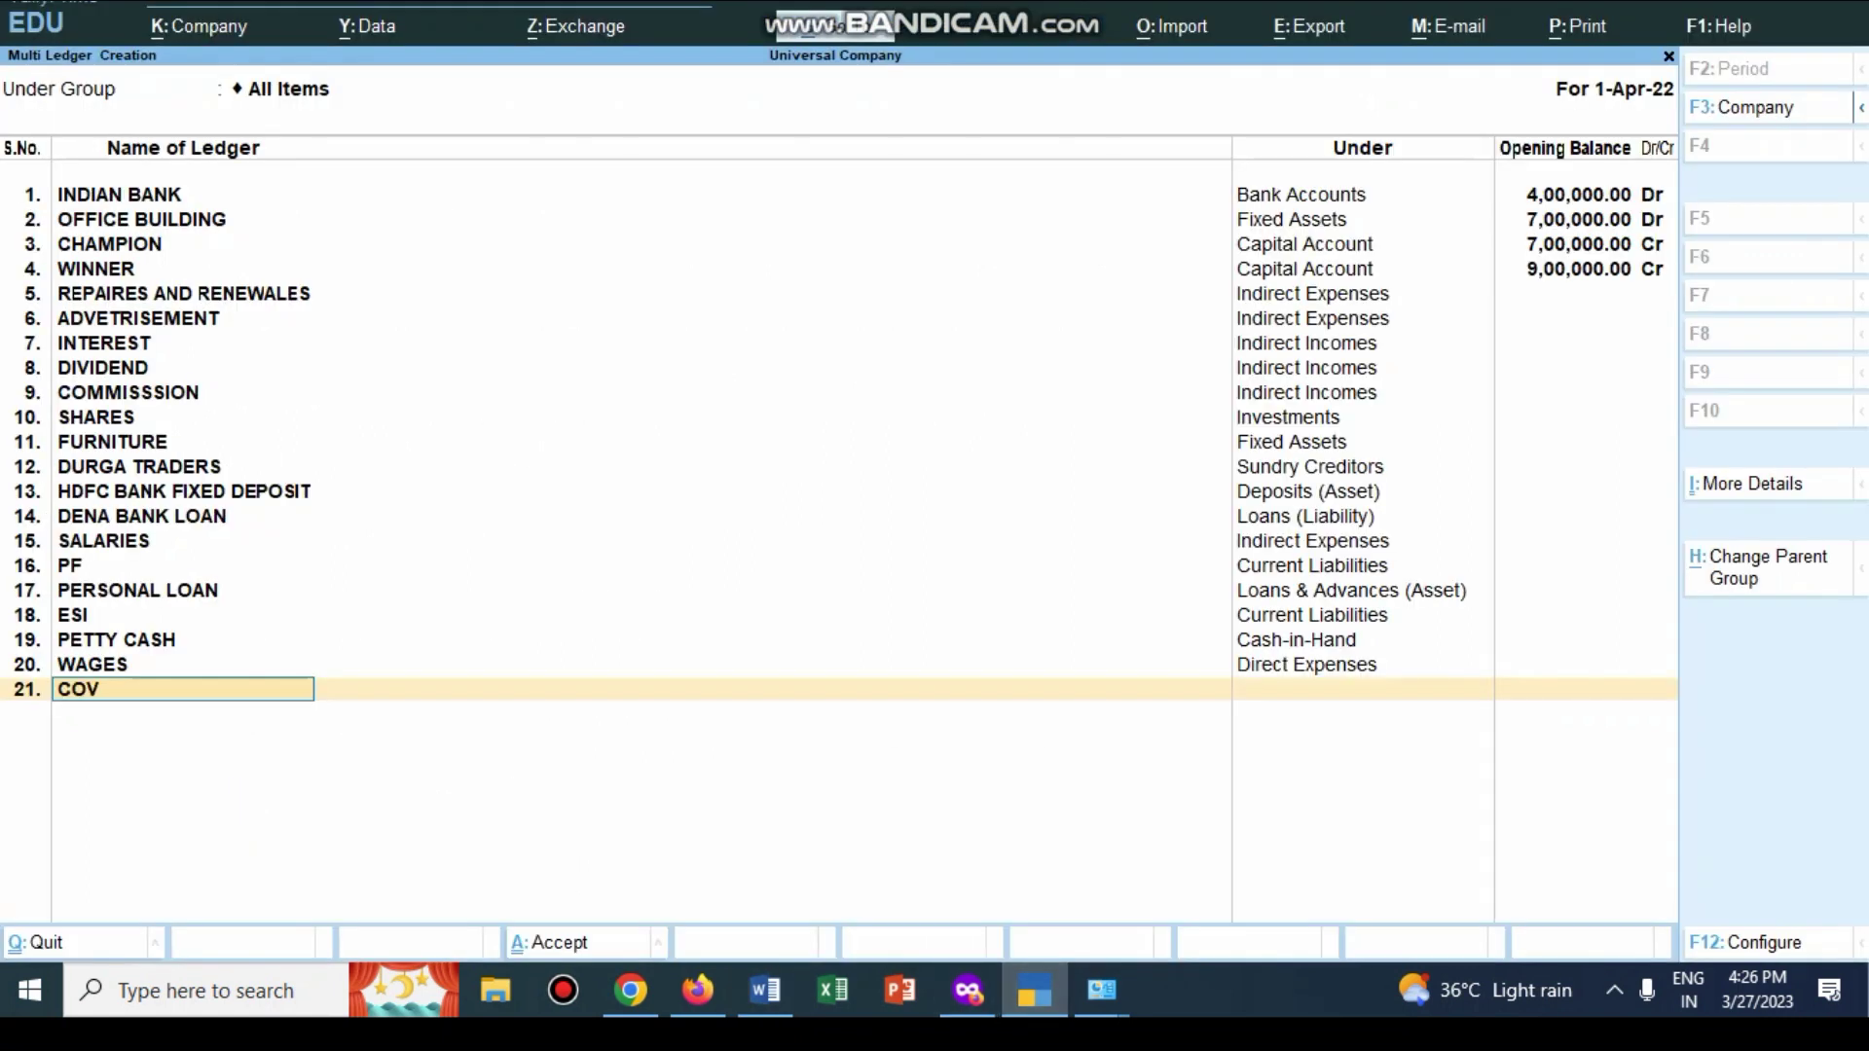
text(EYANCE)
key(Return)
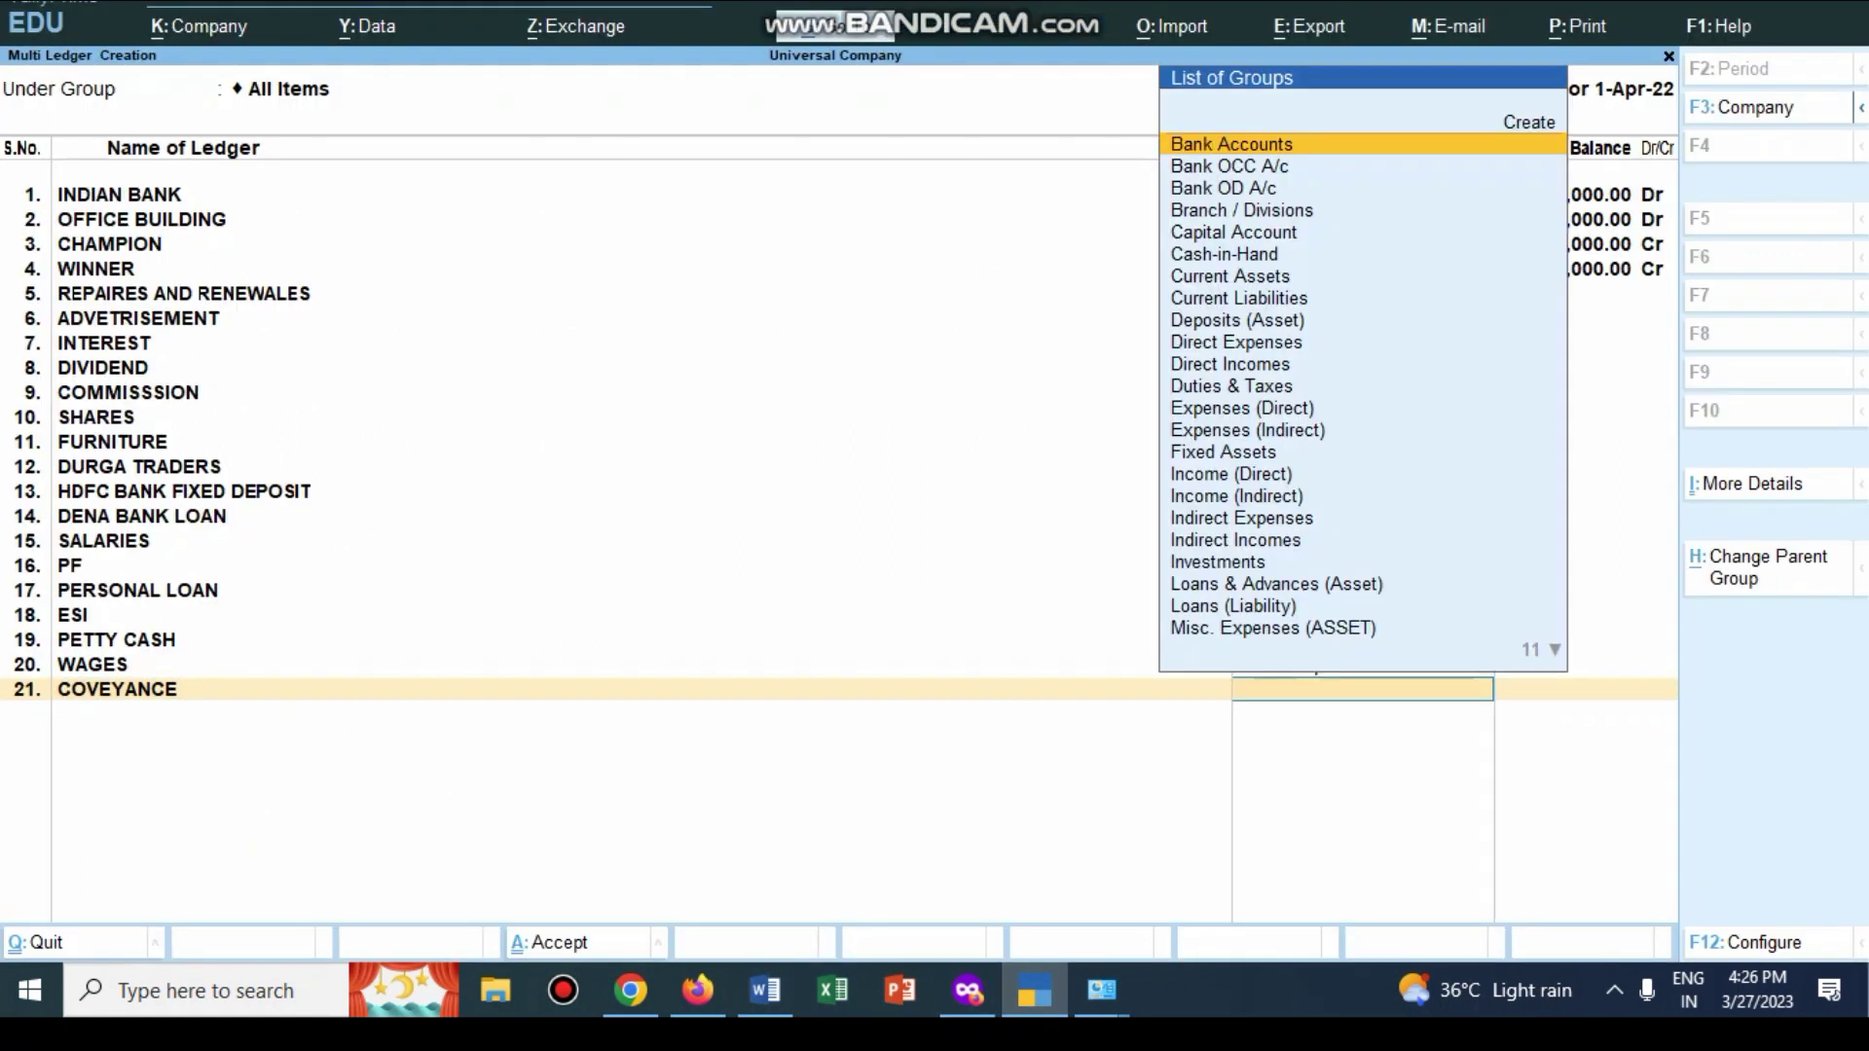
key(Up)
key(Up)
key(Return)
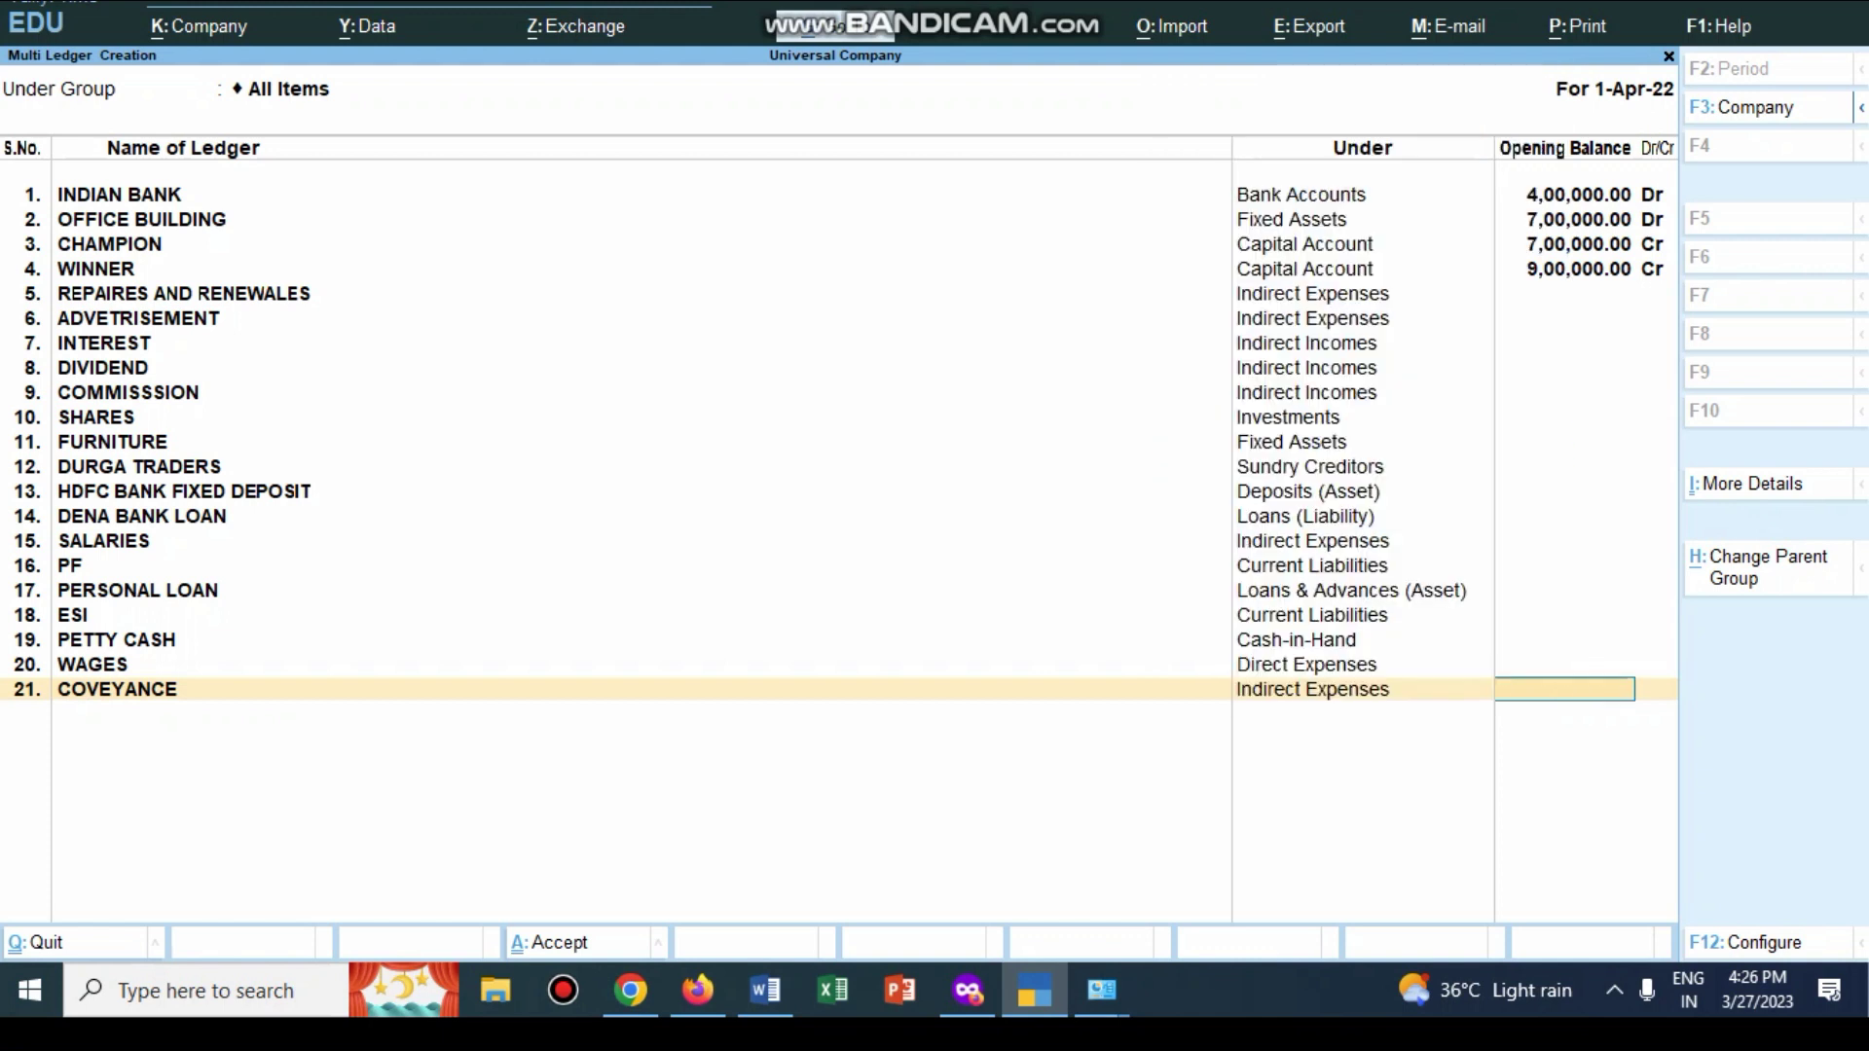
key(Return)
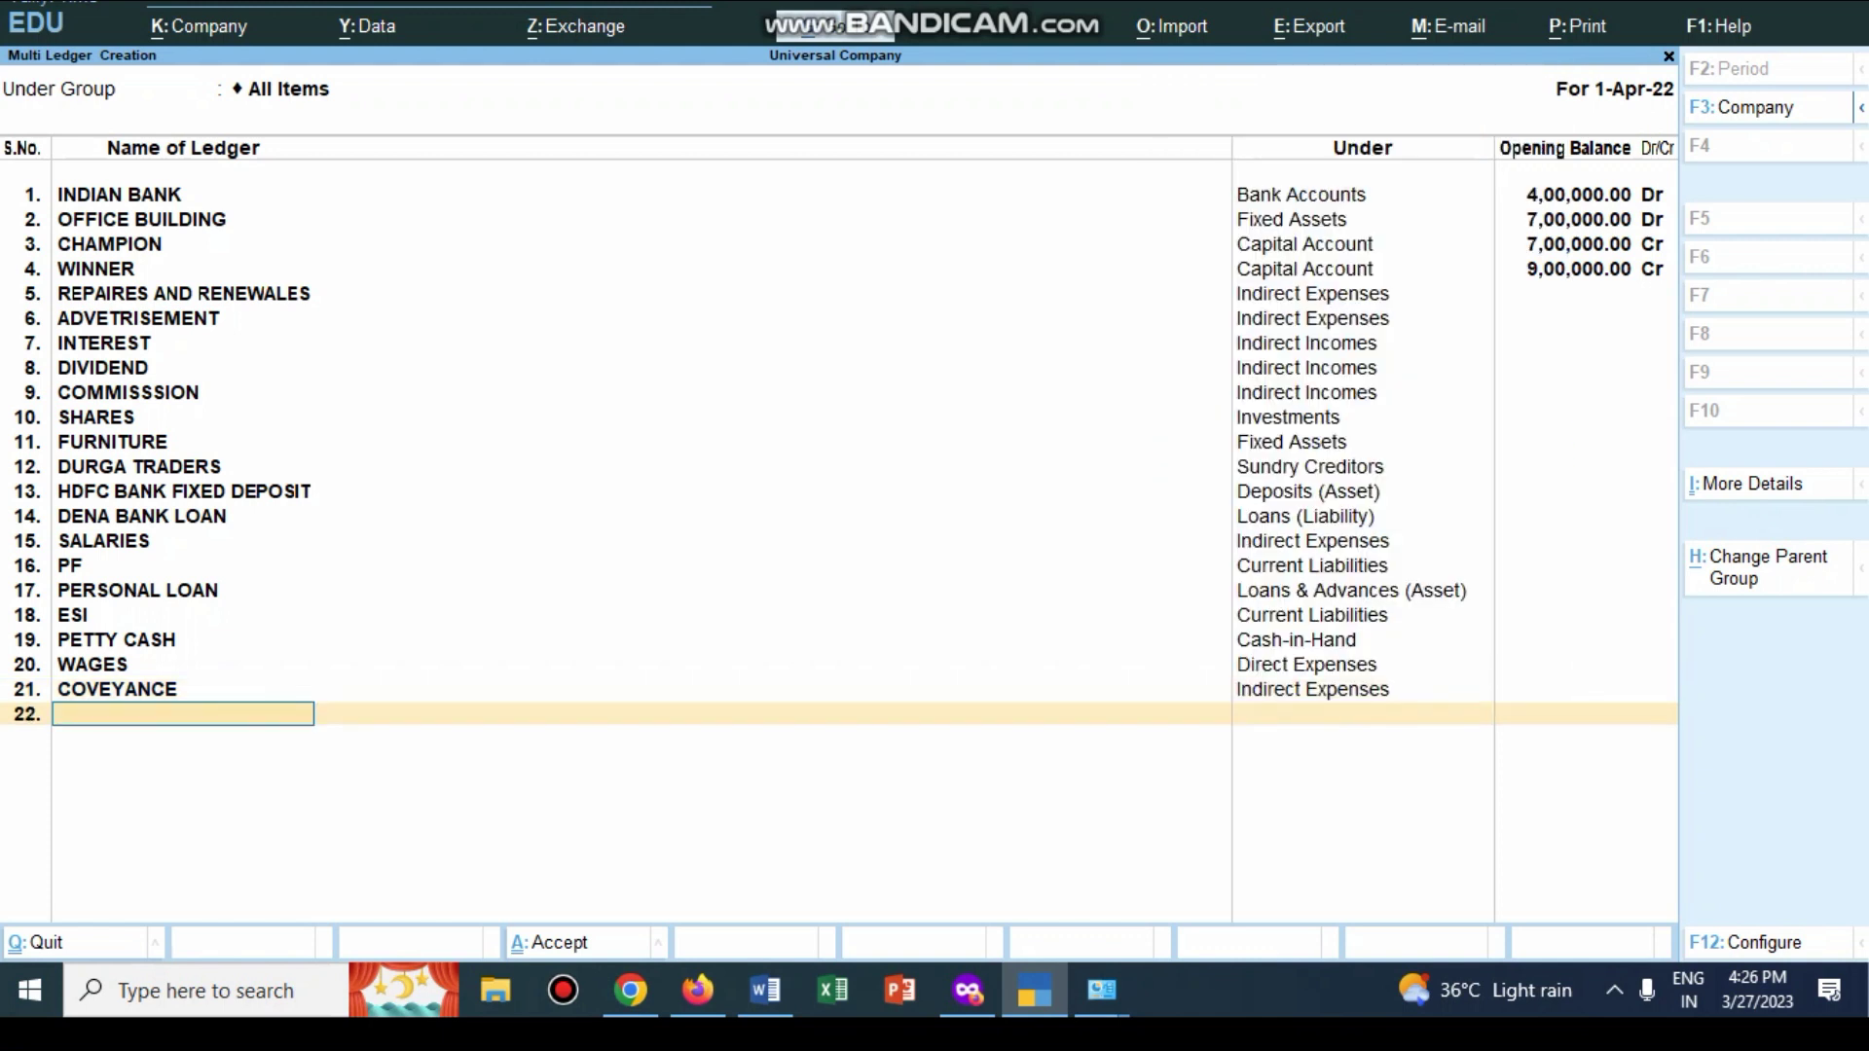
Step: Save all the new ledgers and go back to the Gateway of Tally
key(alt+Tab)
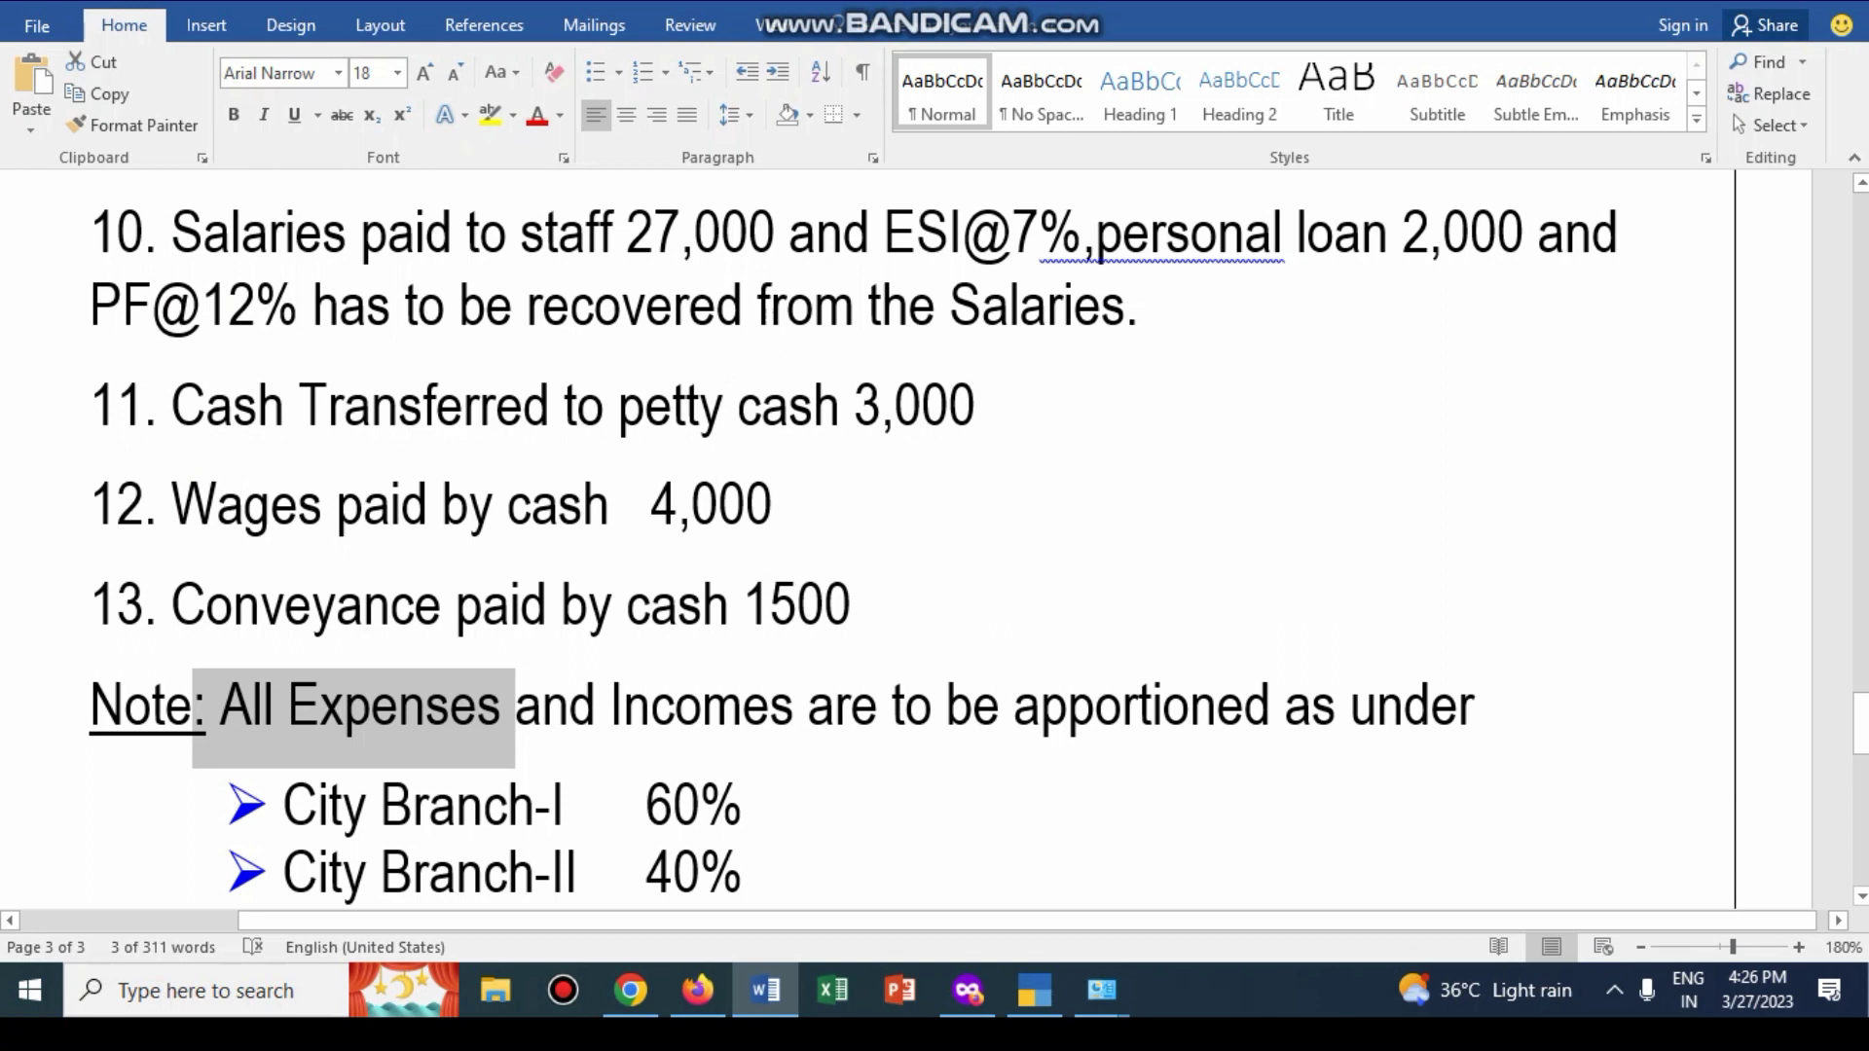
key(alt+Tab)
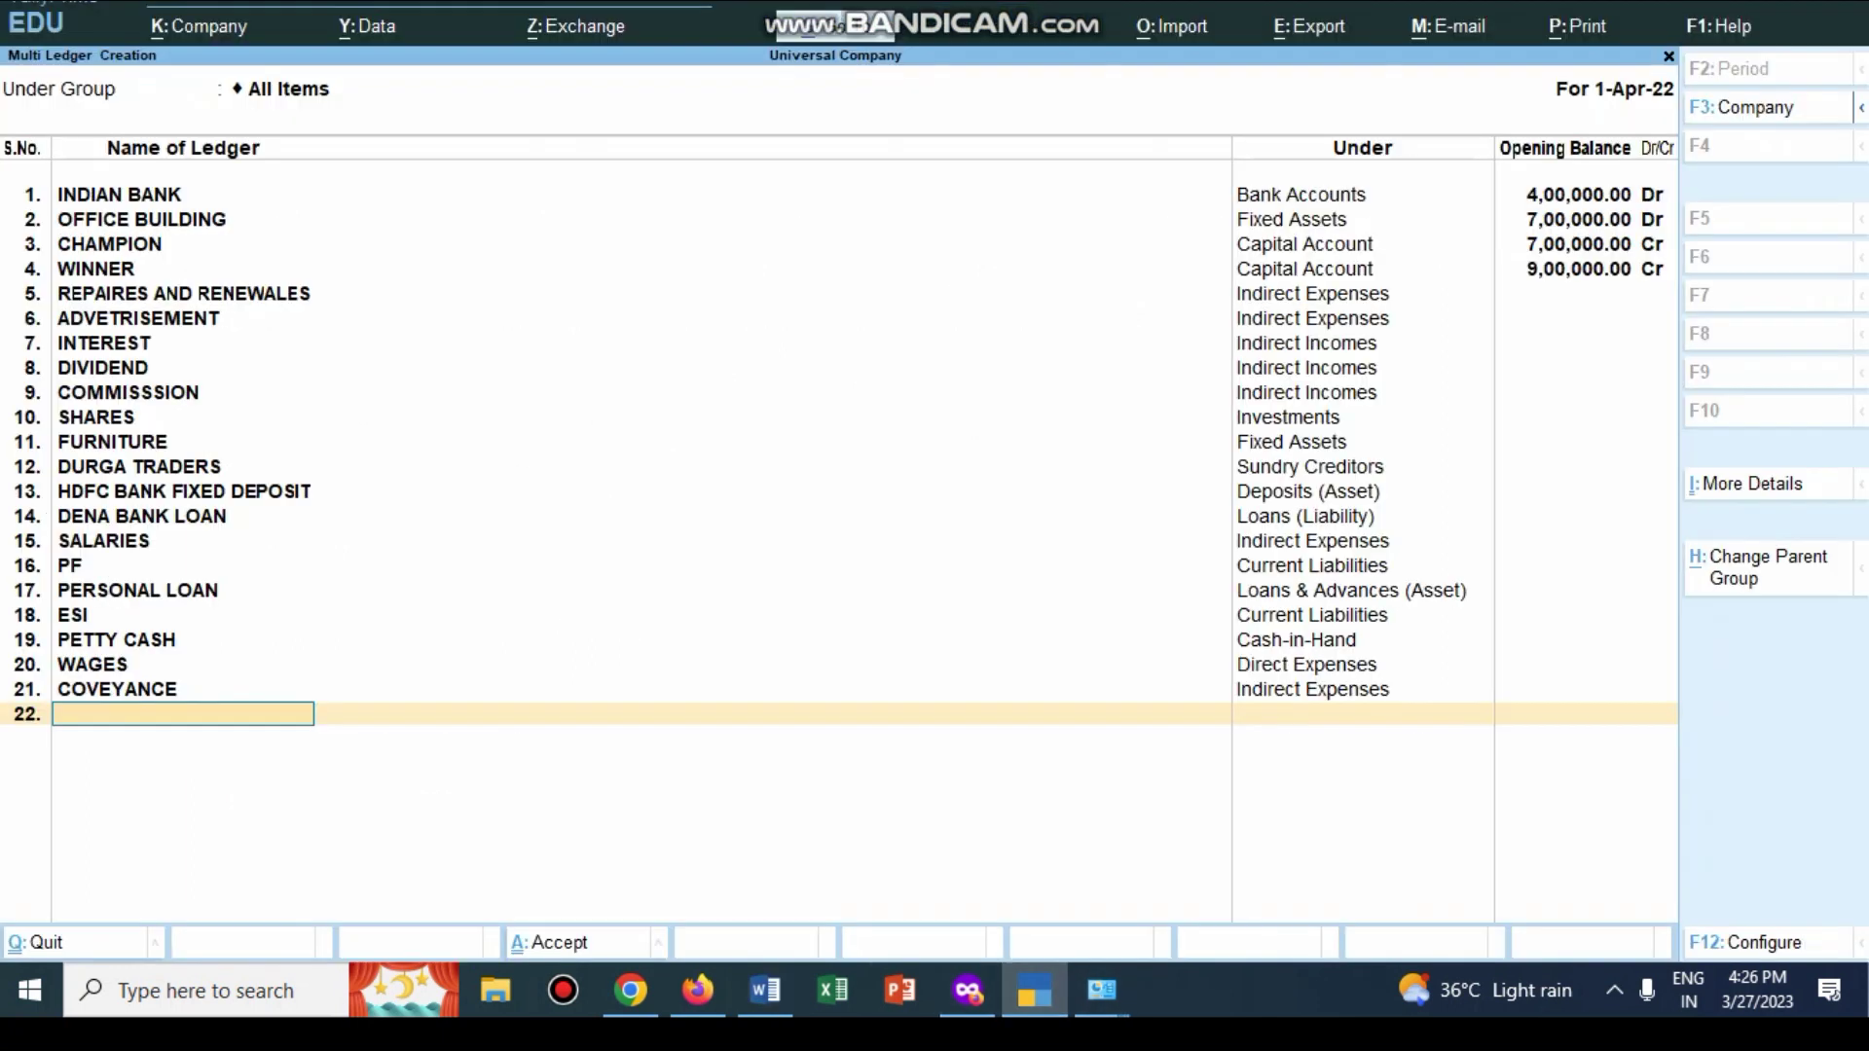
key(Return)
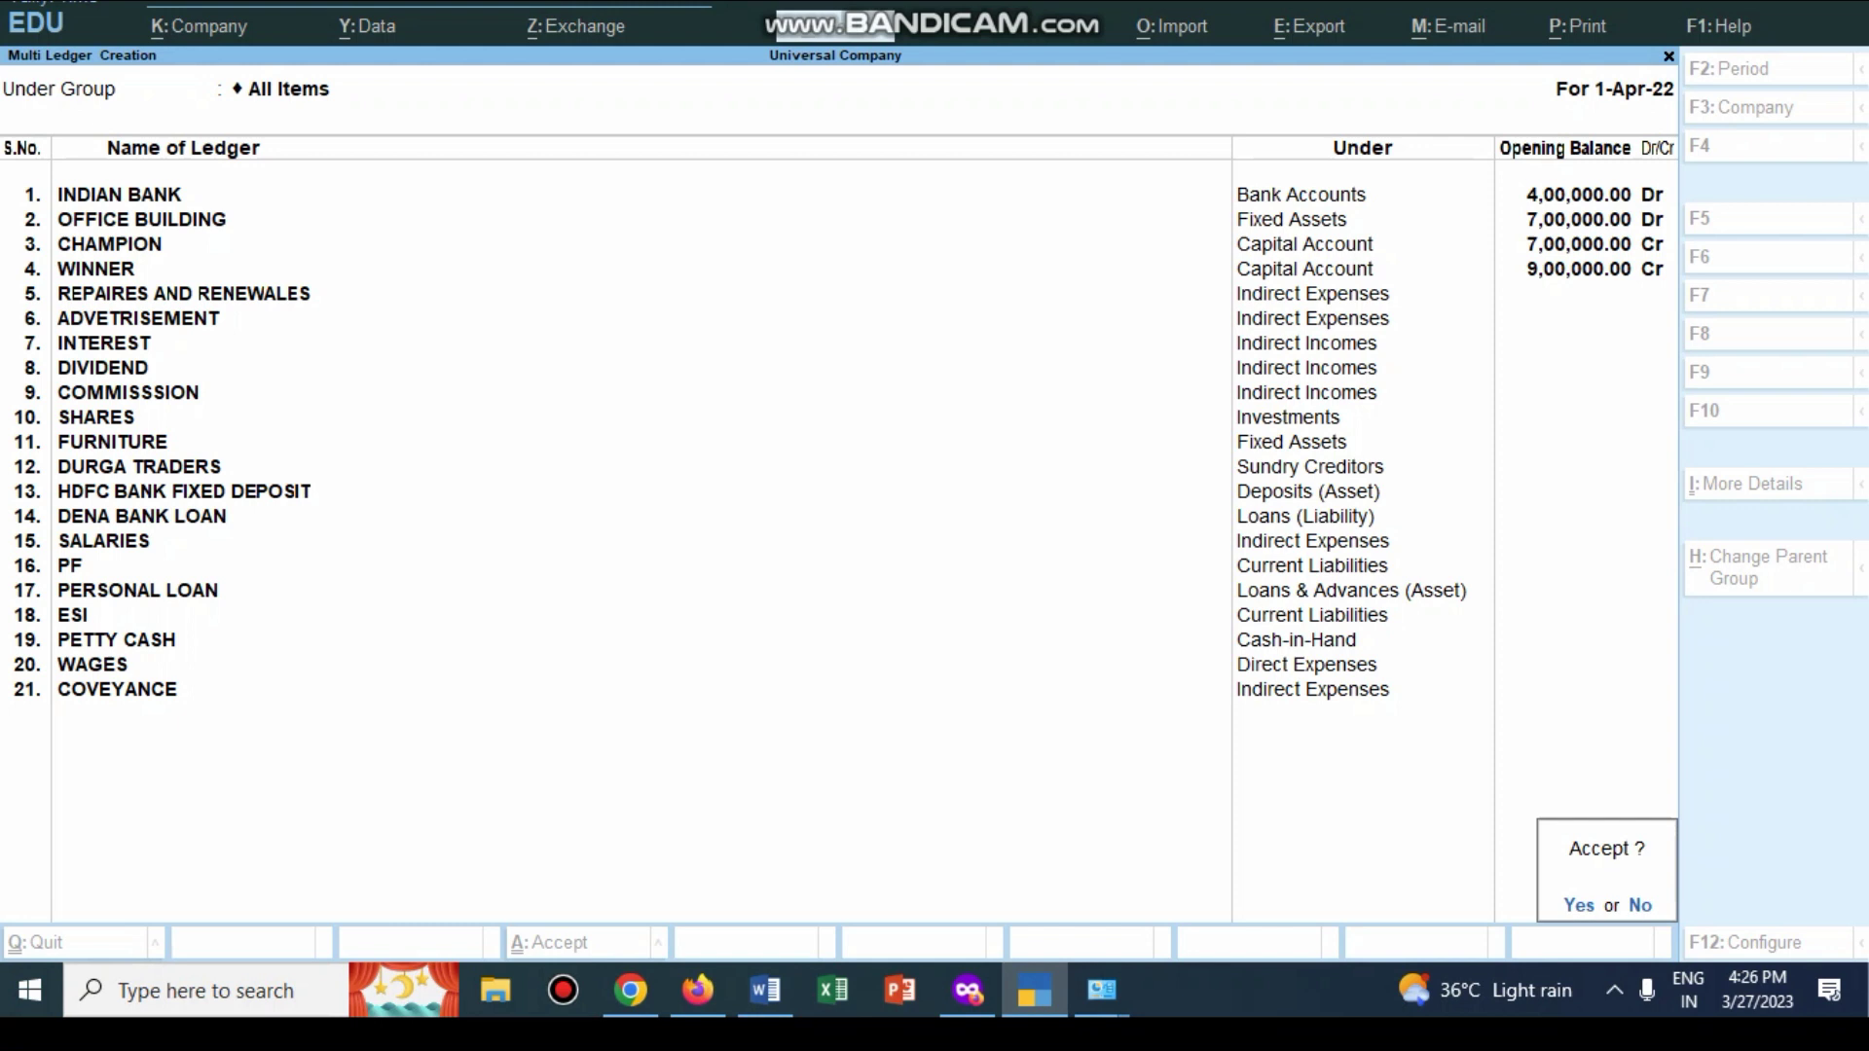
key(y)
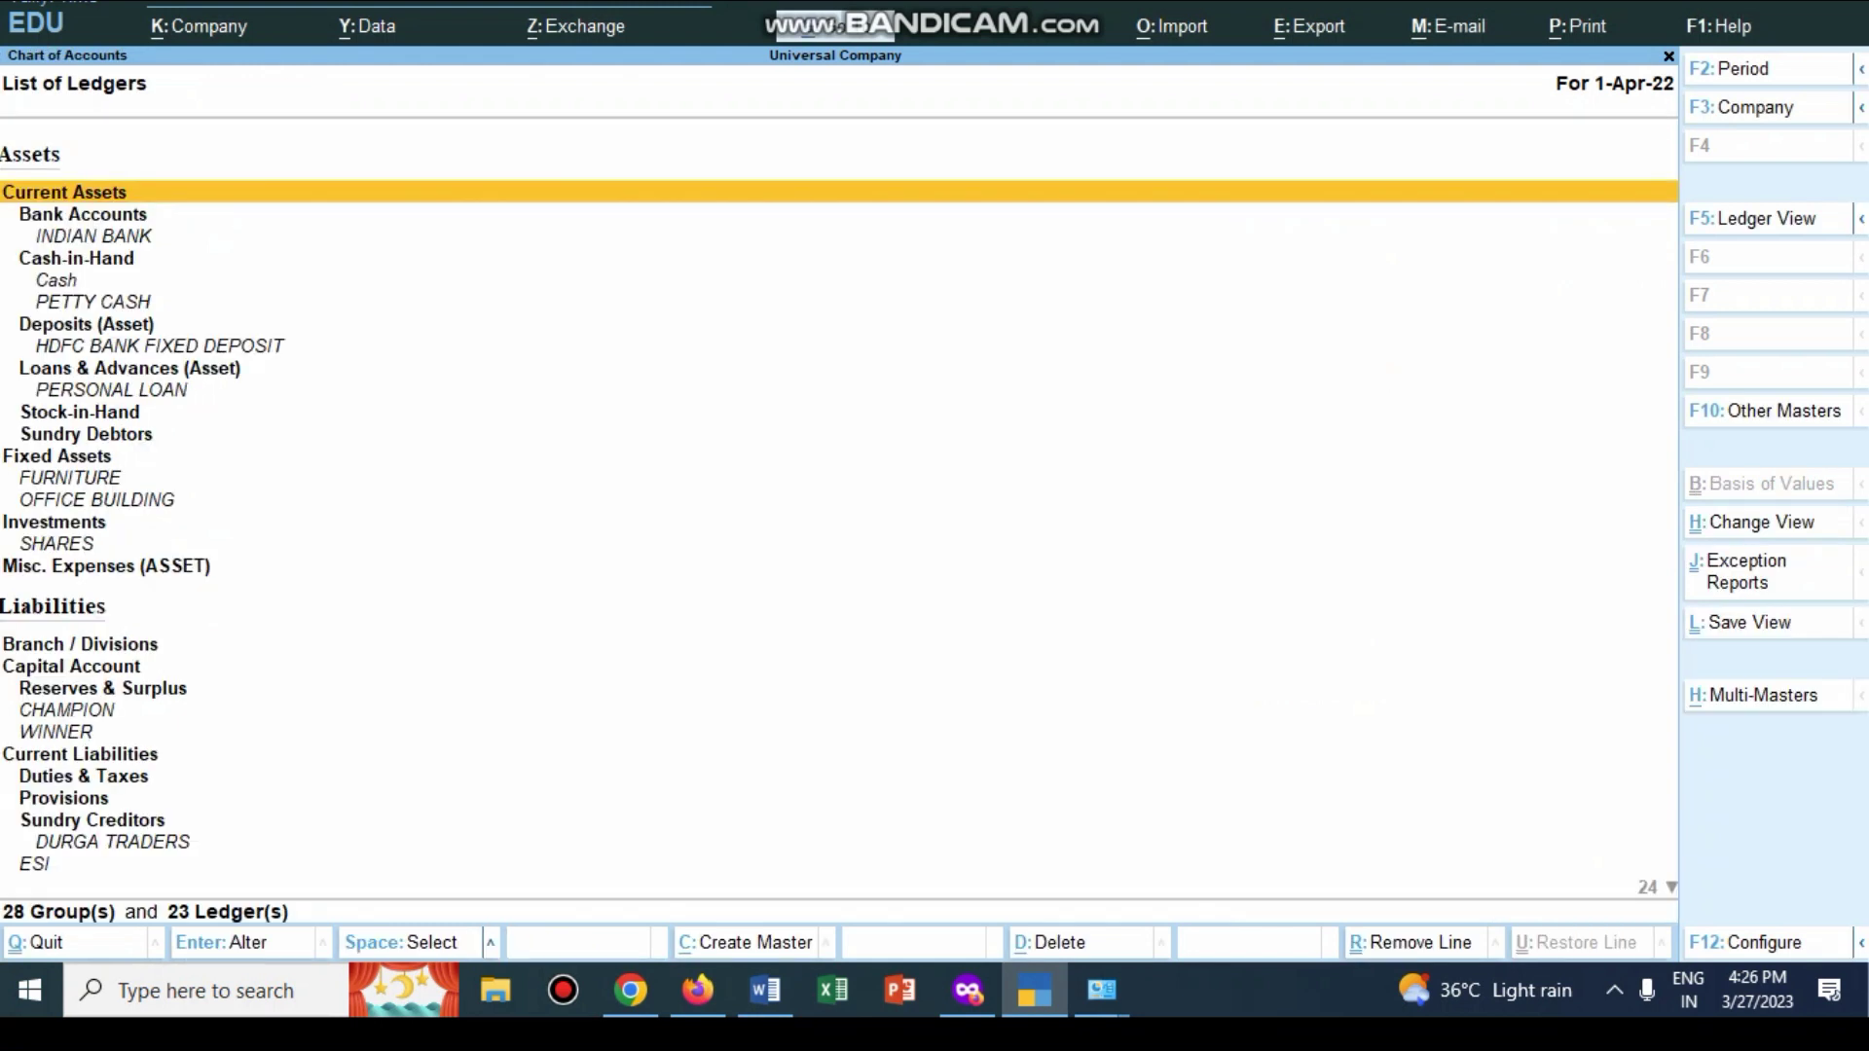
key(Escape)
key(Escape)
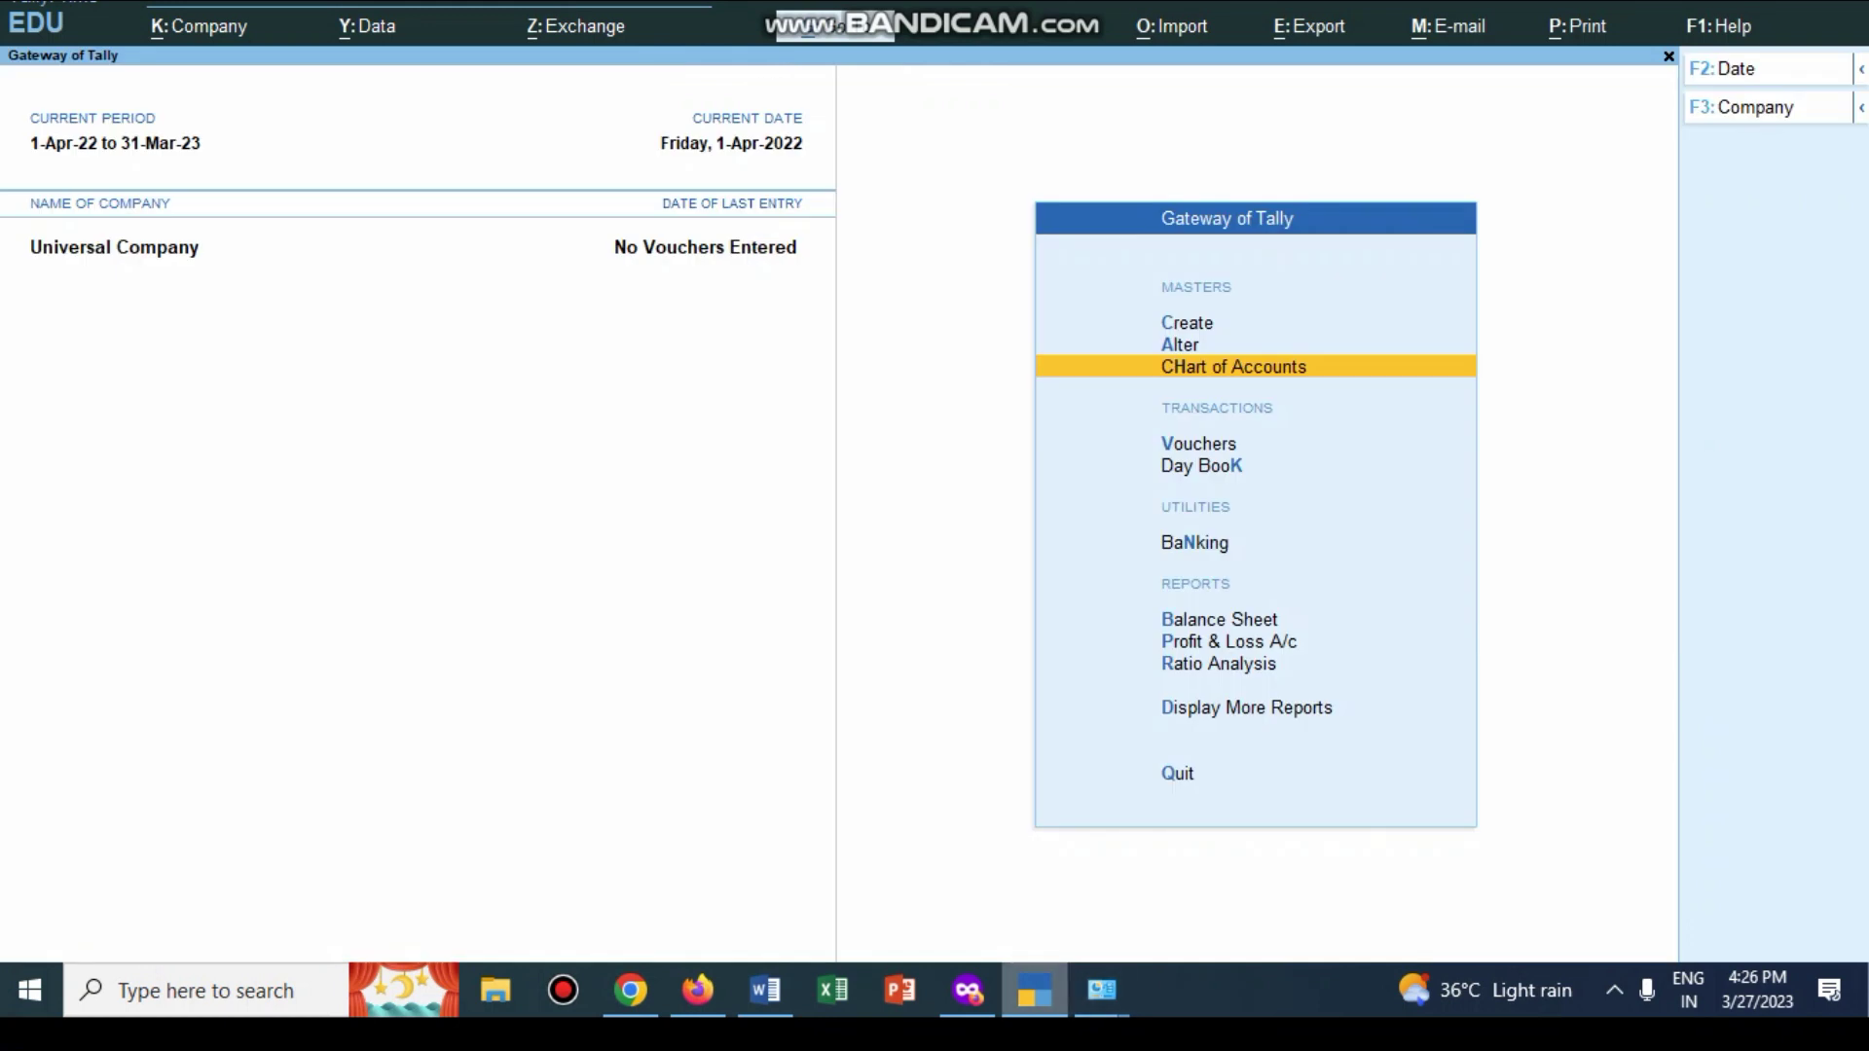
key(alt+Tab)
scroll(906, 545, up, 10)
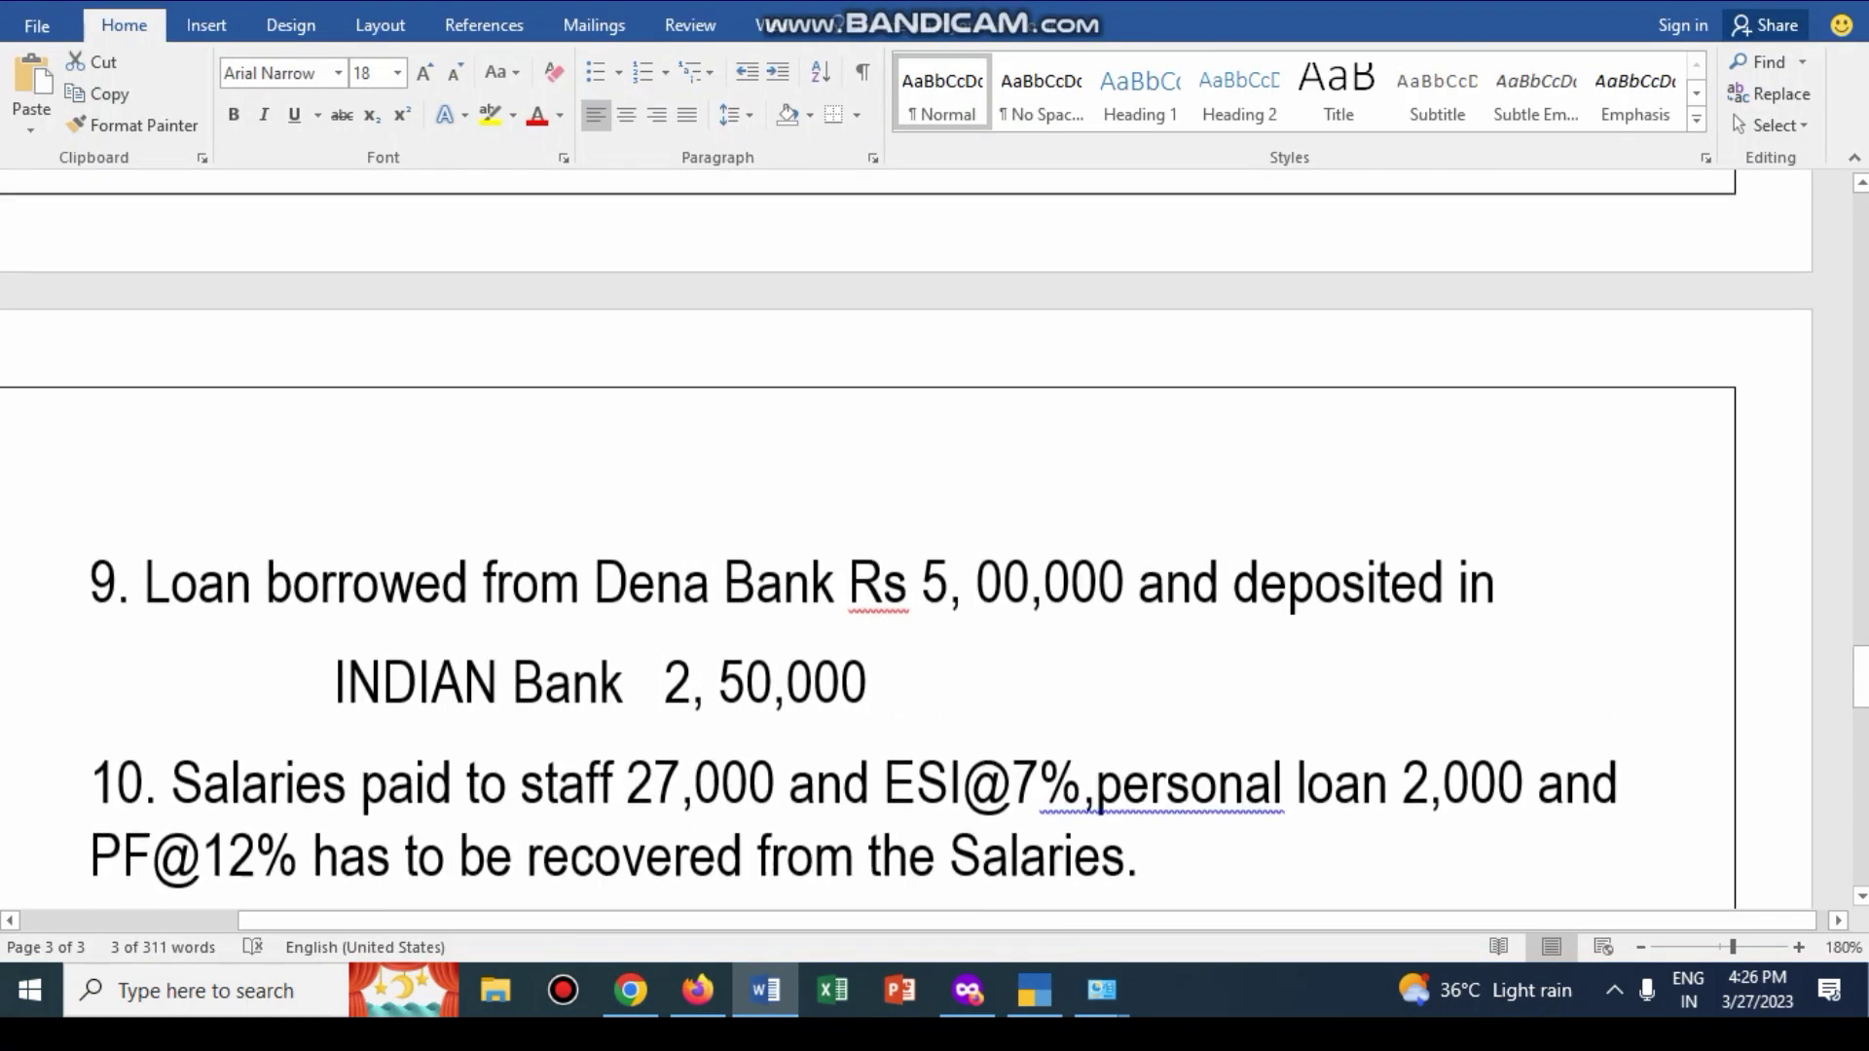
scroll(906, 545, up, 10)
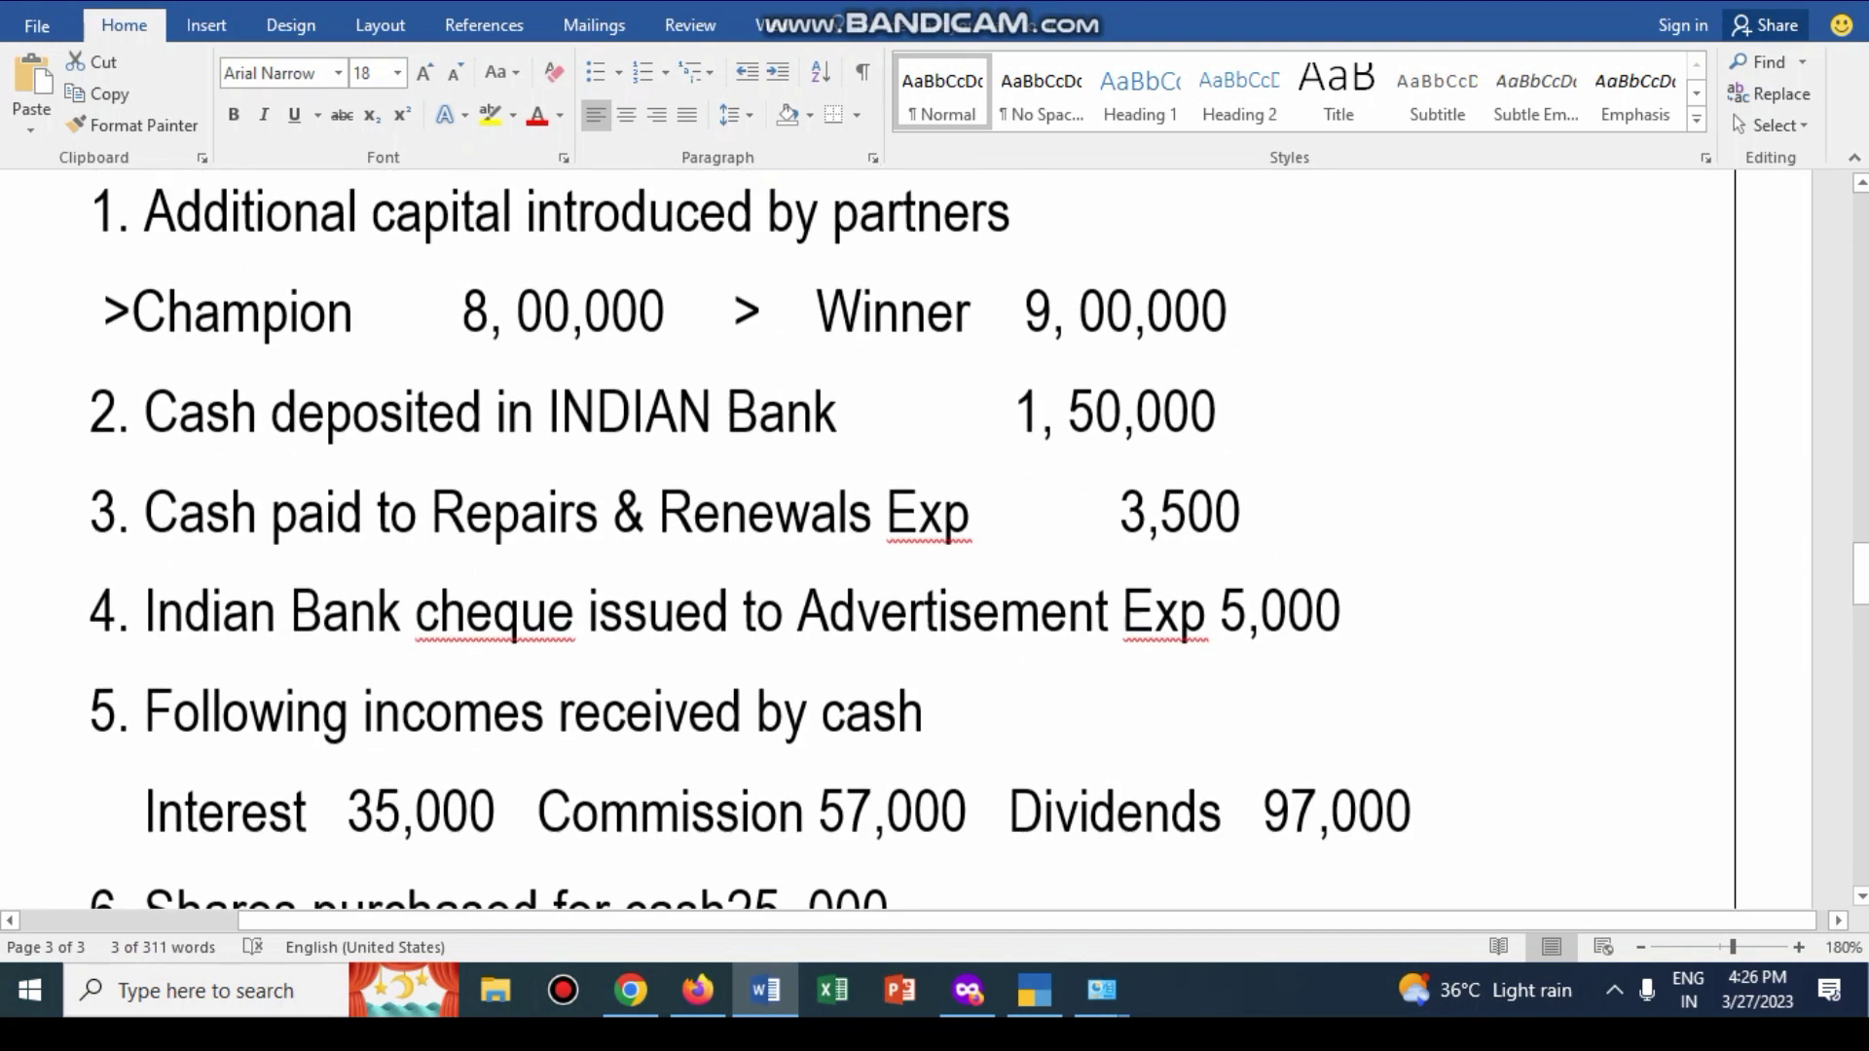
drag(90, 346, 389, 346)
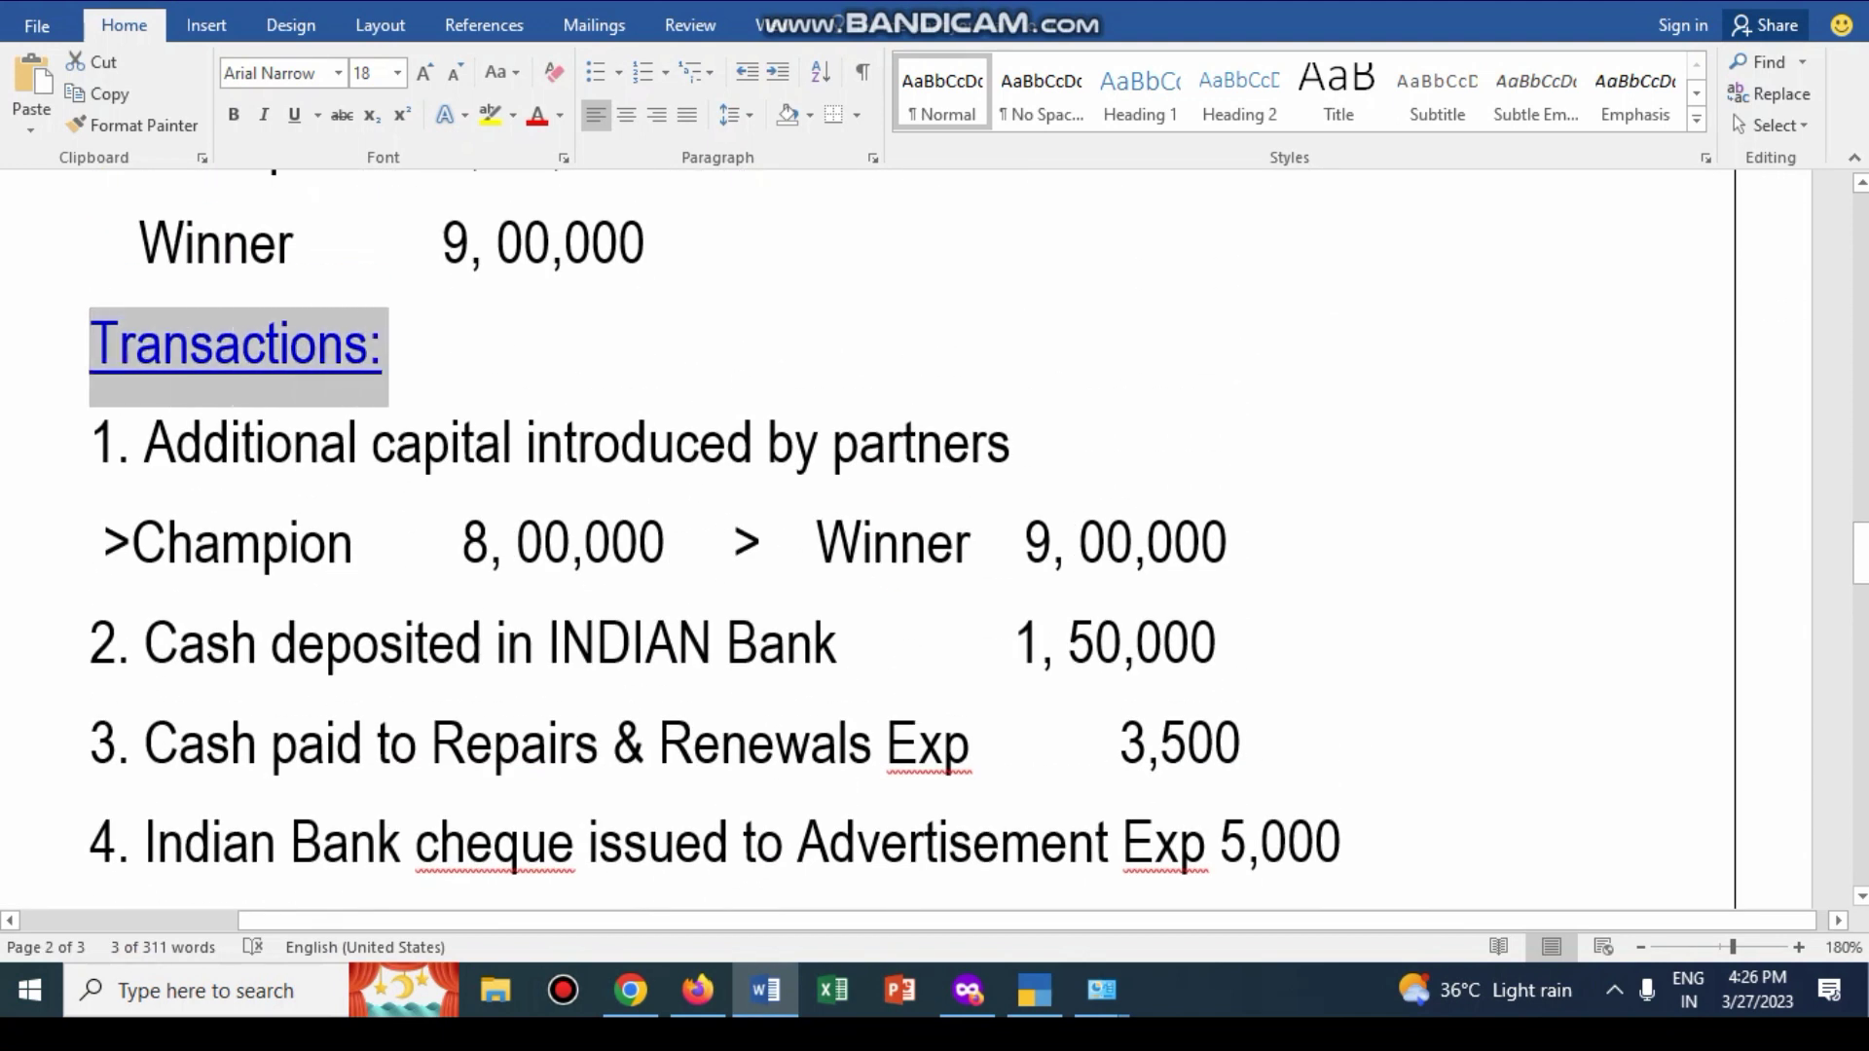
scroll(390, 345, down, 2)
scroll(906, 545, down, 15)
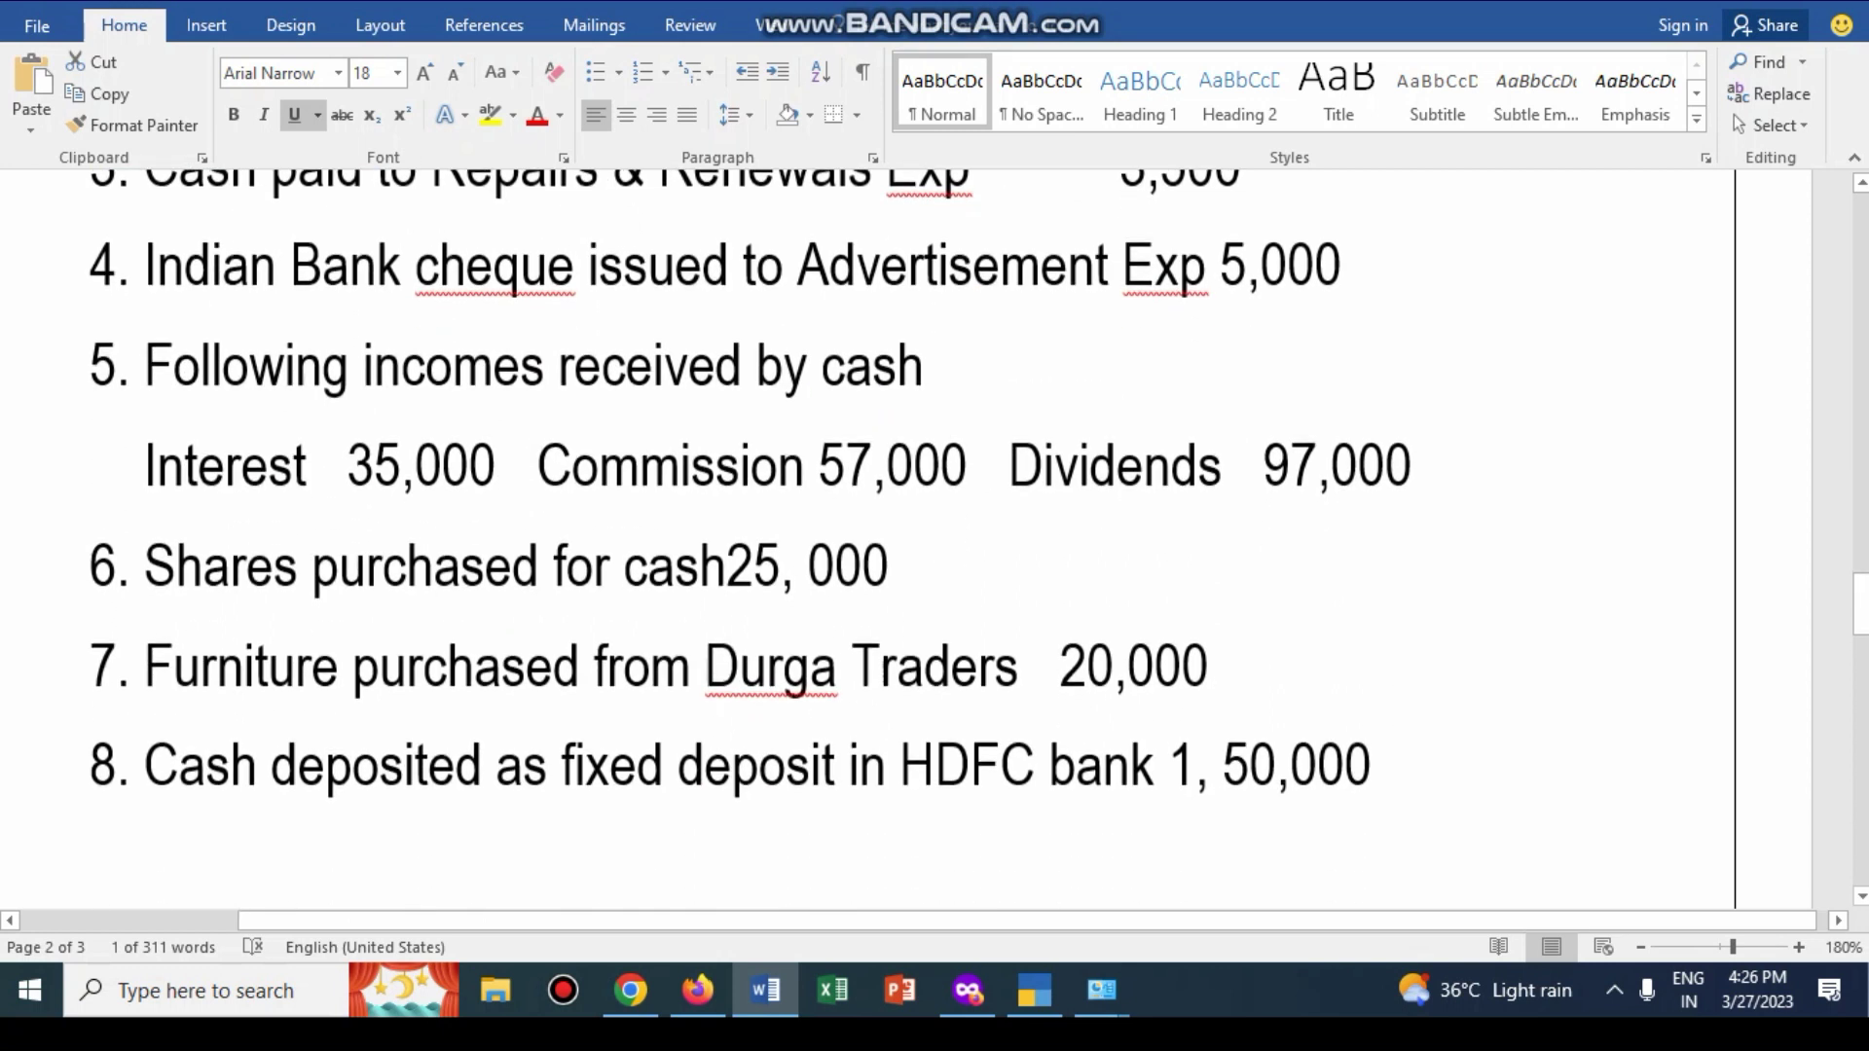
scroll(1100, 600, down, 5)
scroll(1100, 599, up, 2)
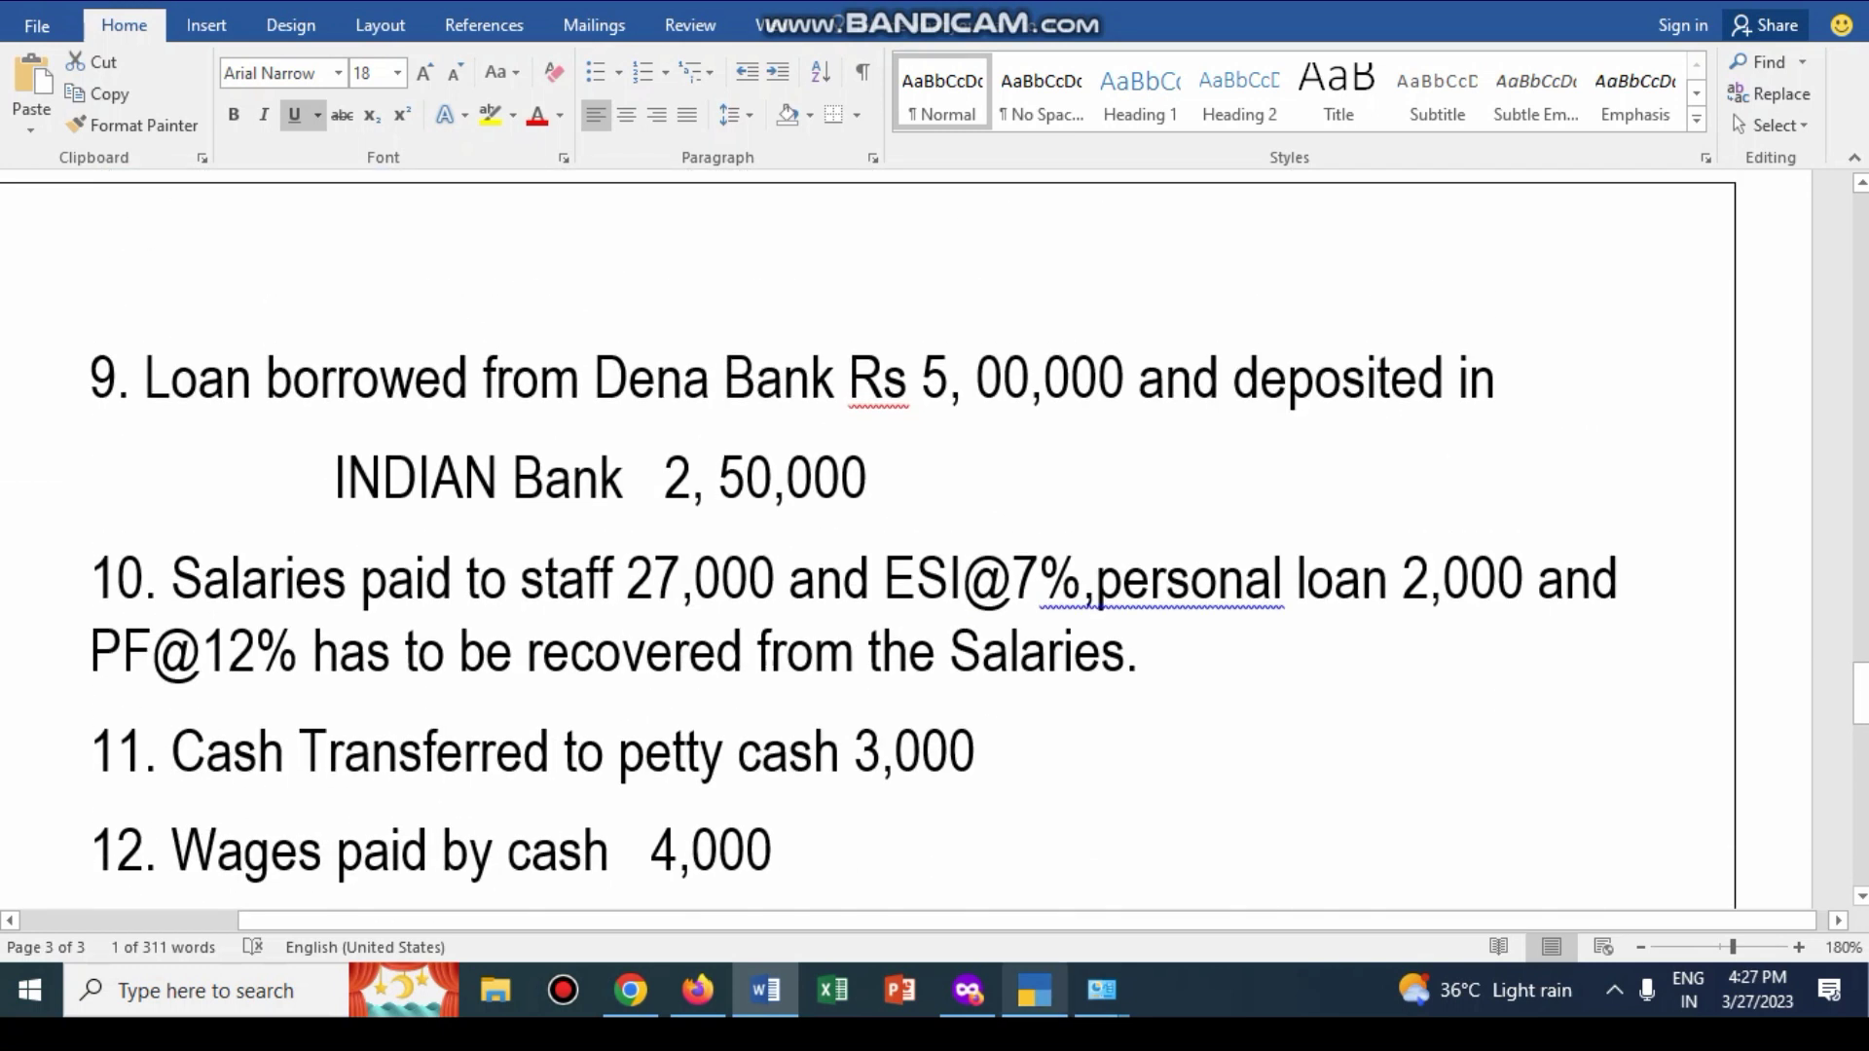
click(1035, 990)
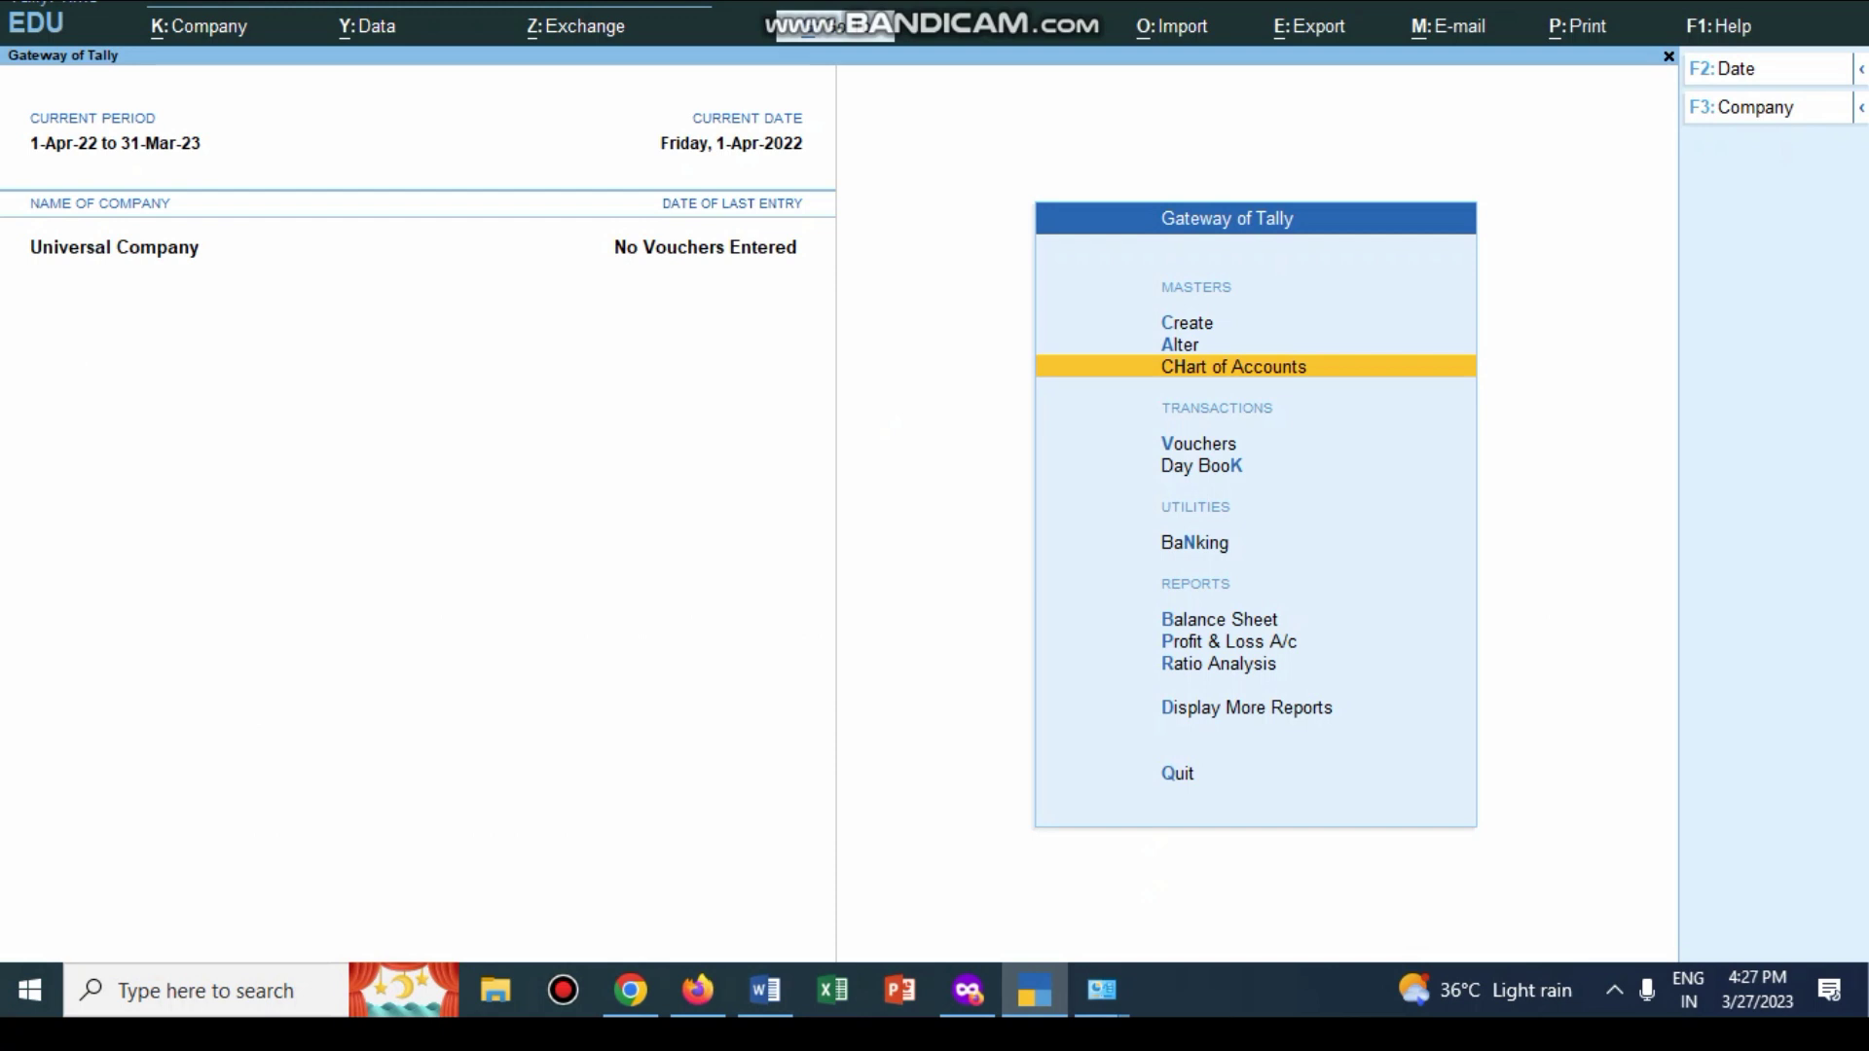
Step: In Payment voucher configuration, set Select Cost Centre/Class to Yes and accept
key(v)
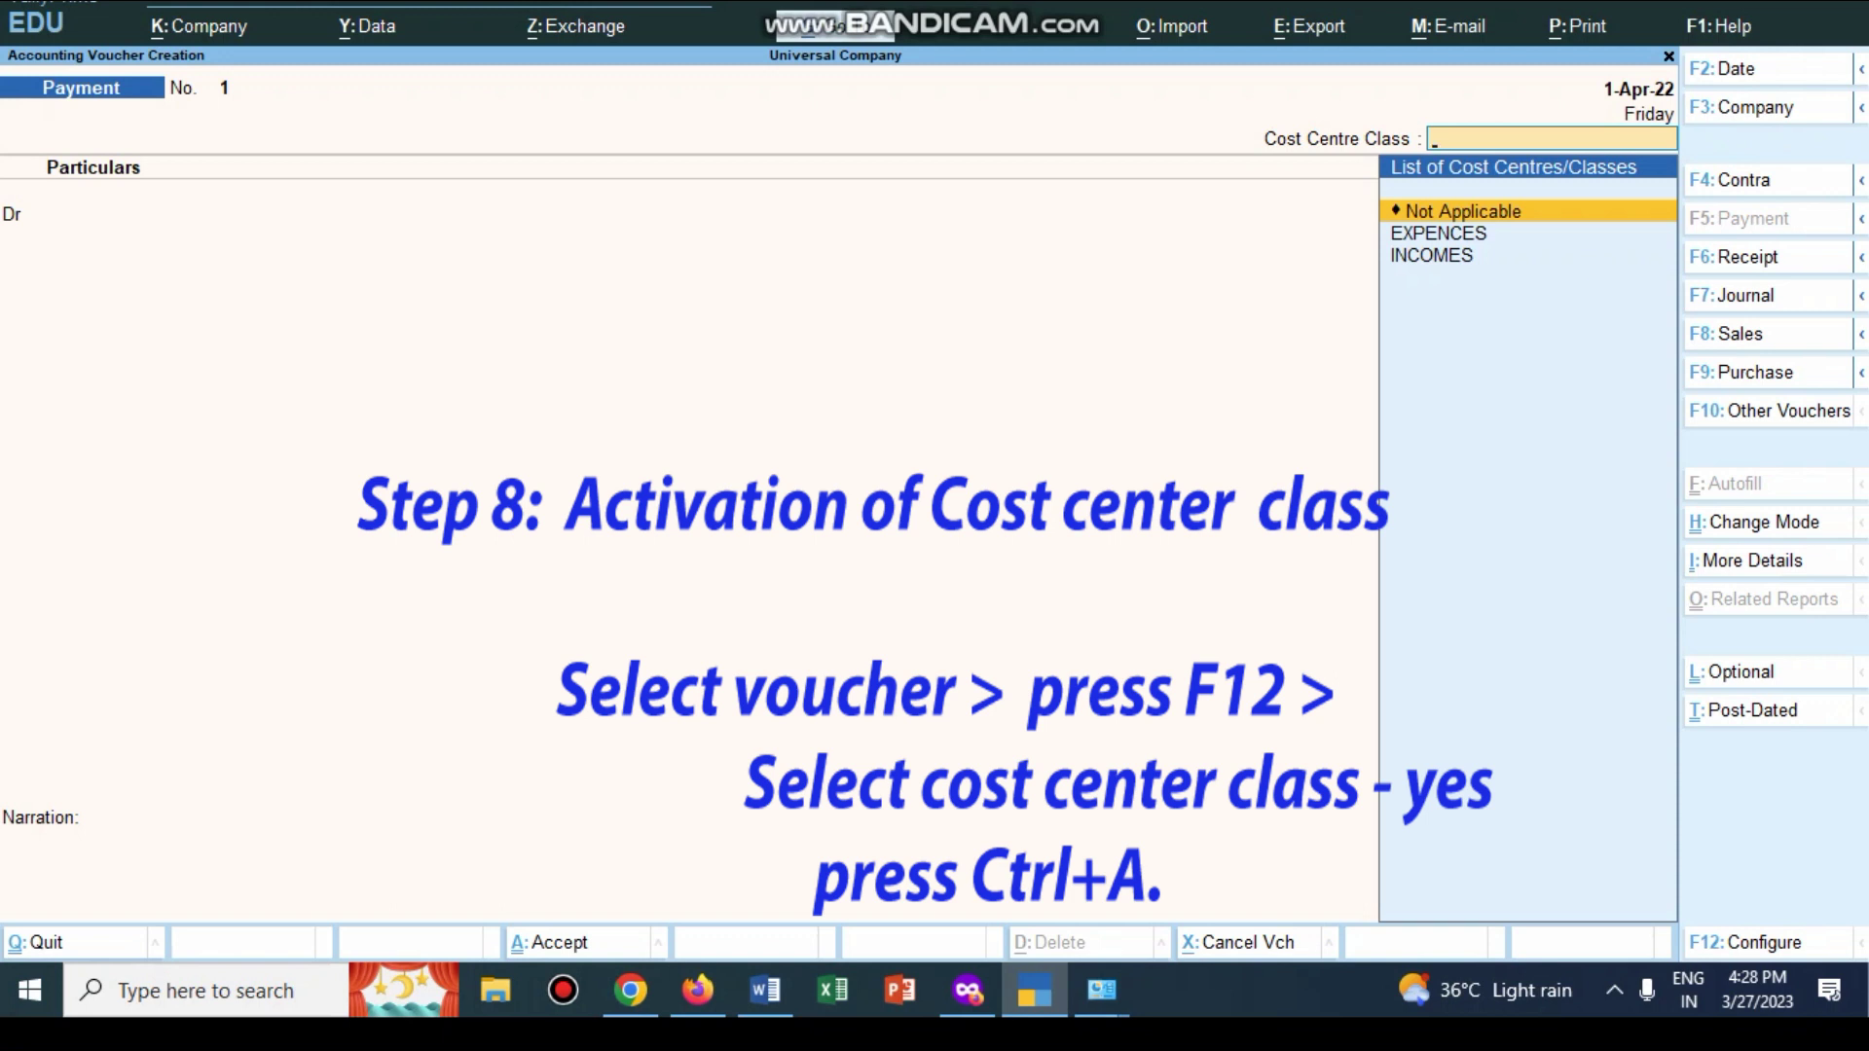
key(F12)
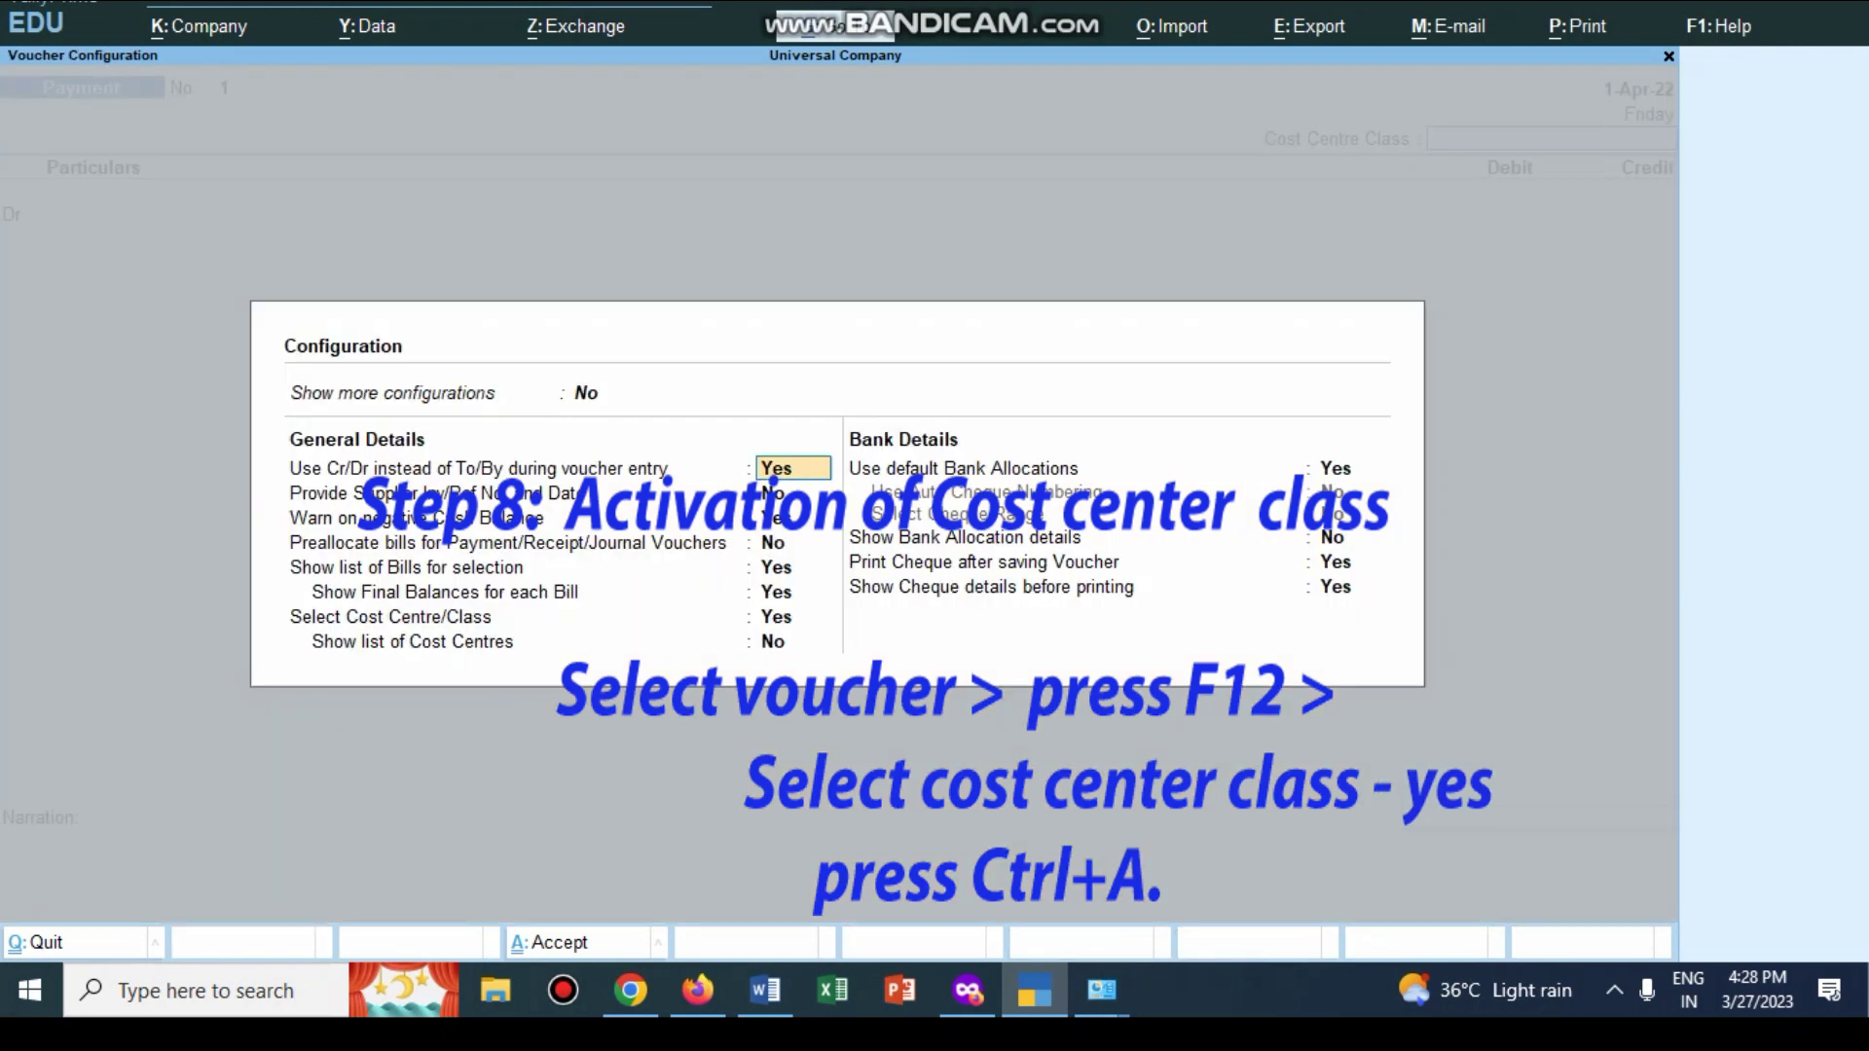
click(794, 617)
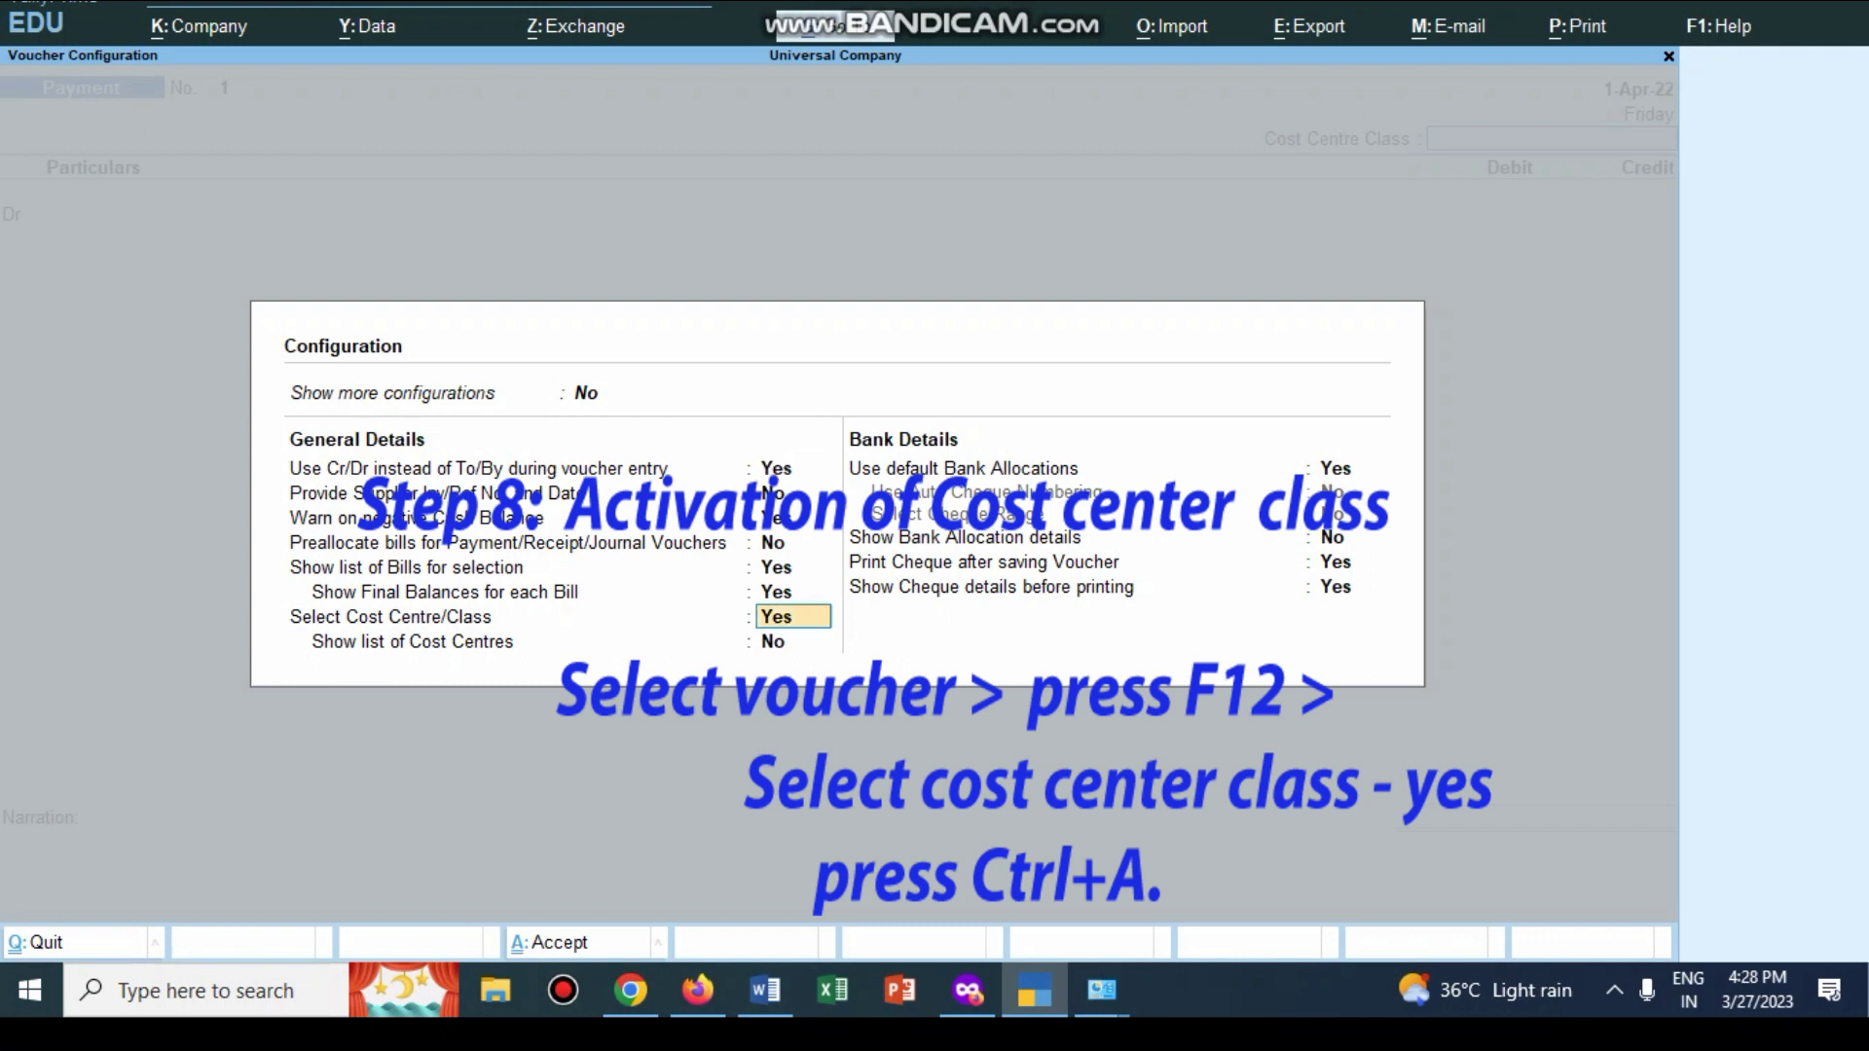
text(YES)
key(ctrl+a)
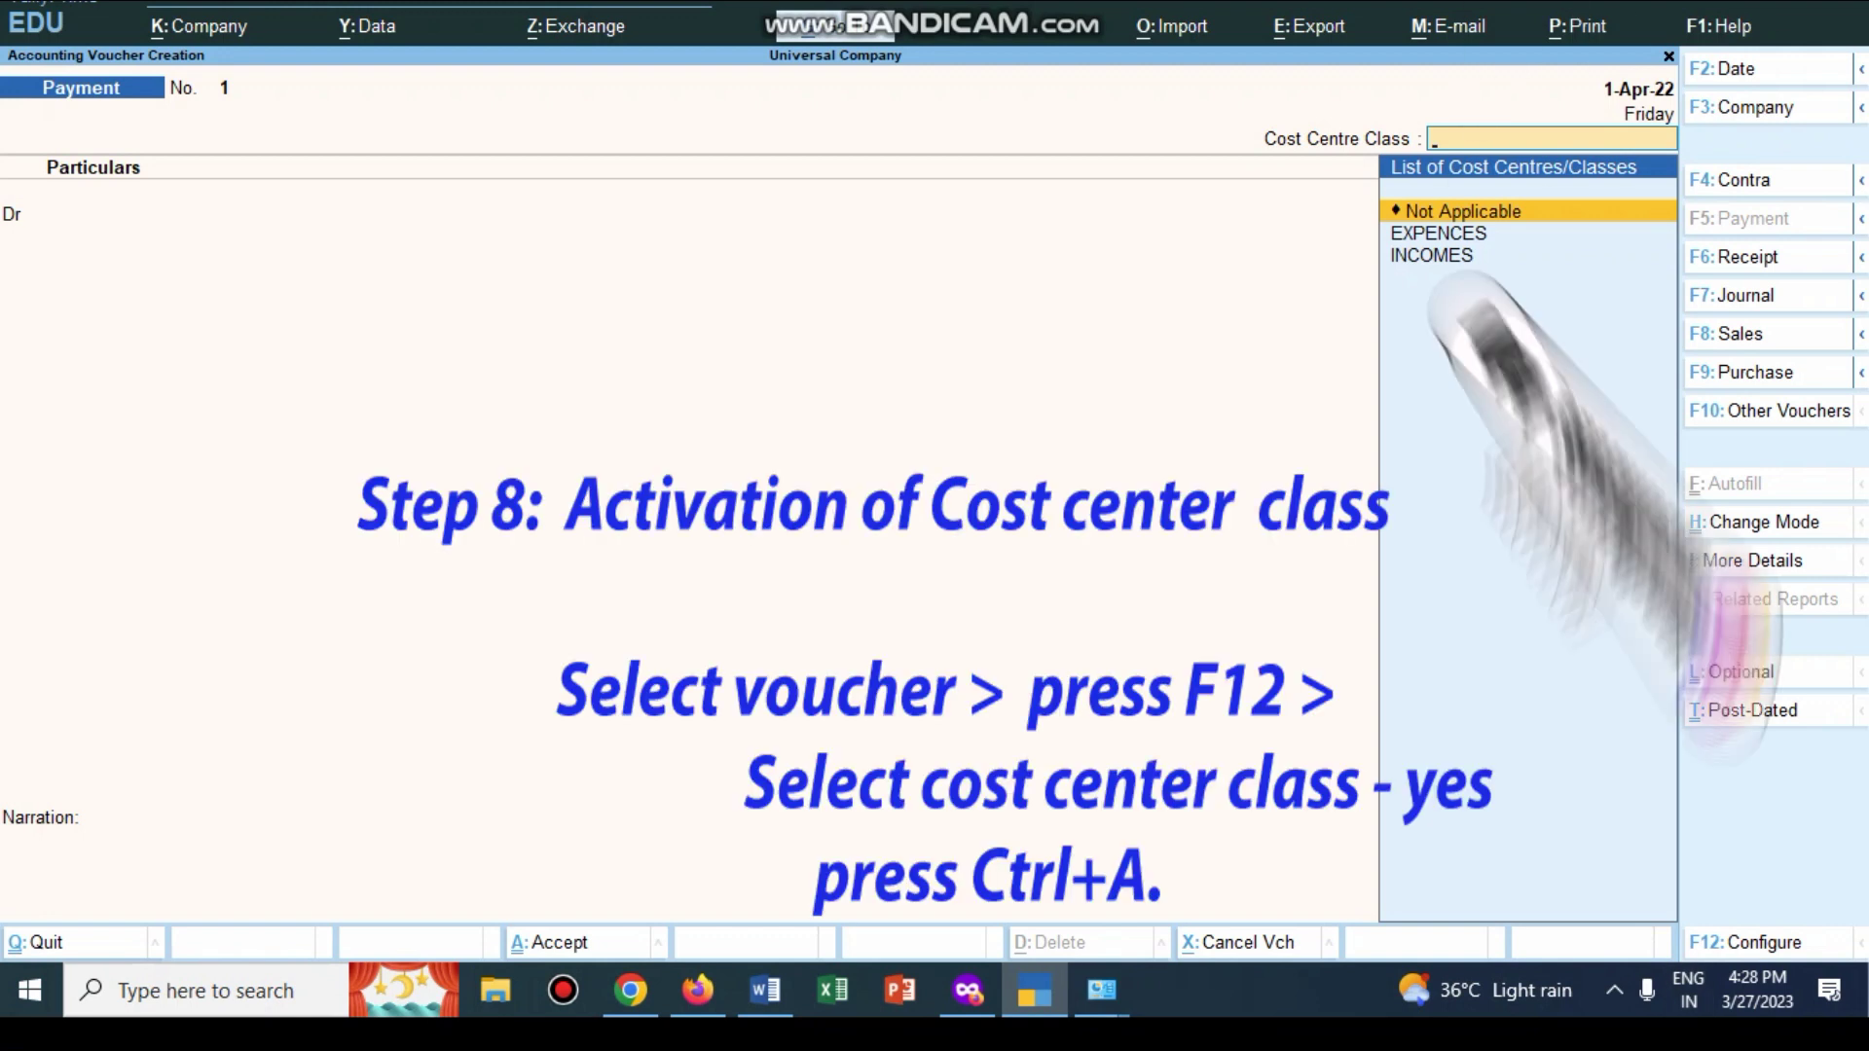
Step: Turn Select Cost Centre/Class off, then back to Yes, saving each time
key(F12)
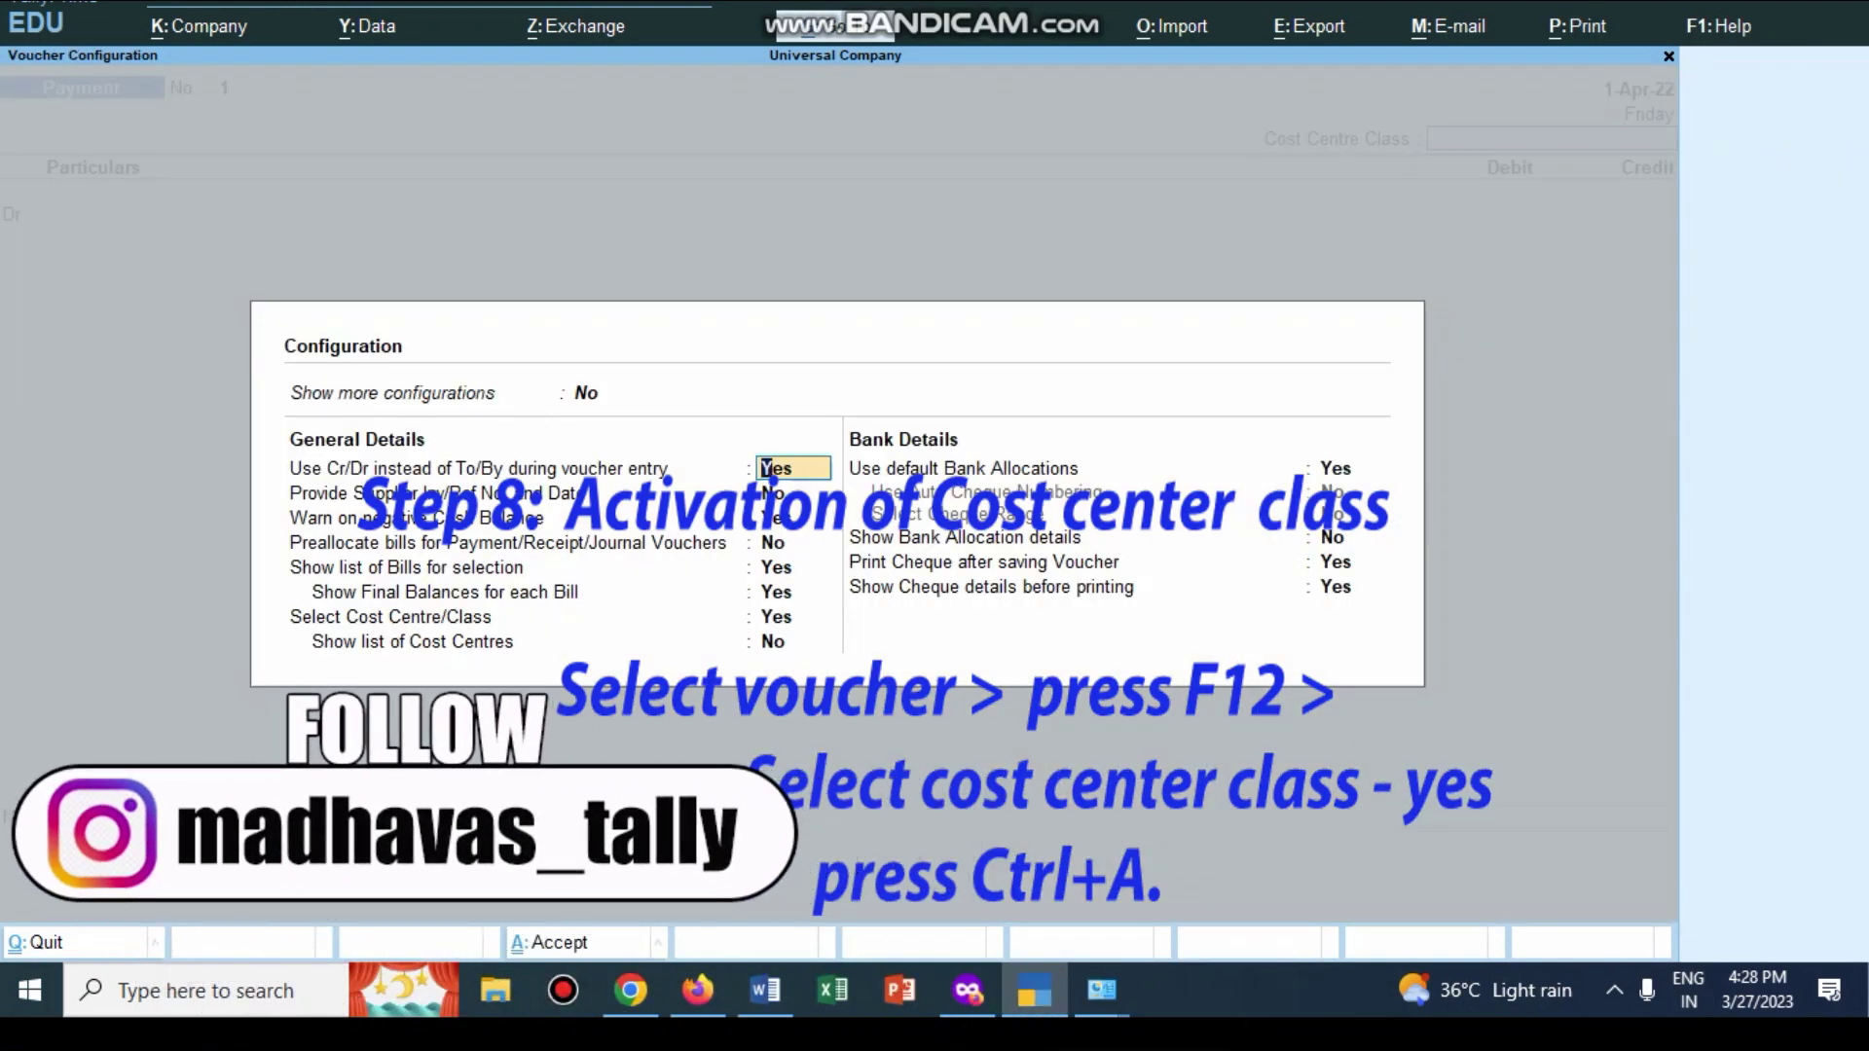
key(Down)
key(Down)
key(Down)
key(Down)
key(Down)
key(Down)
text(no)
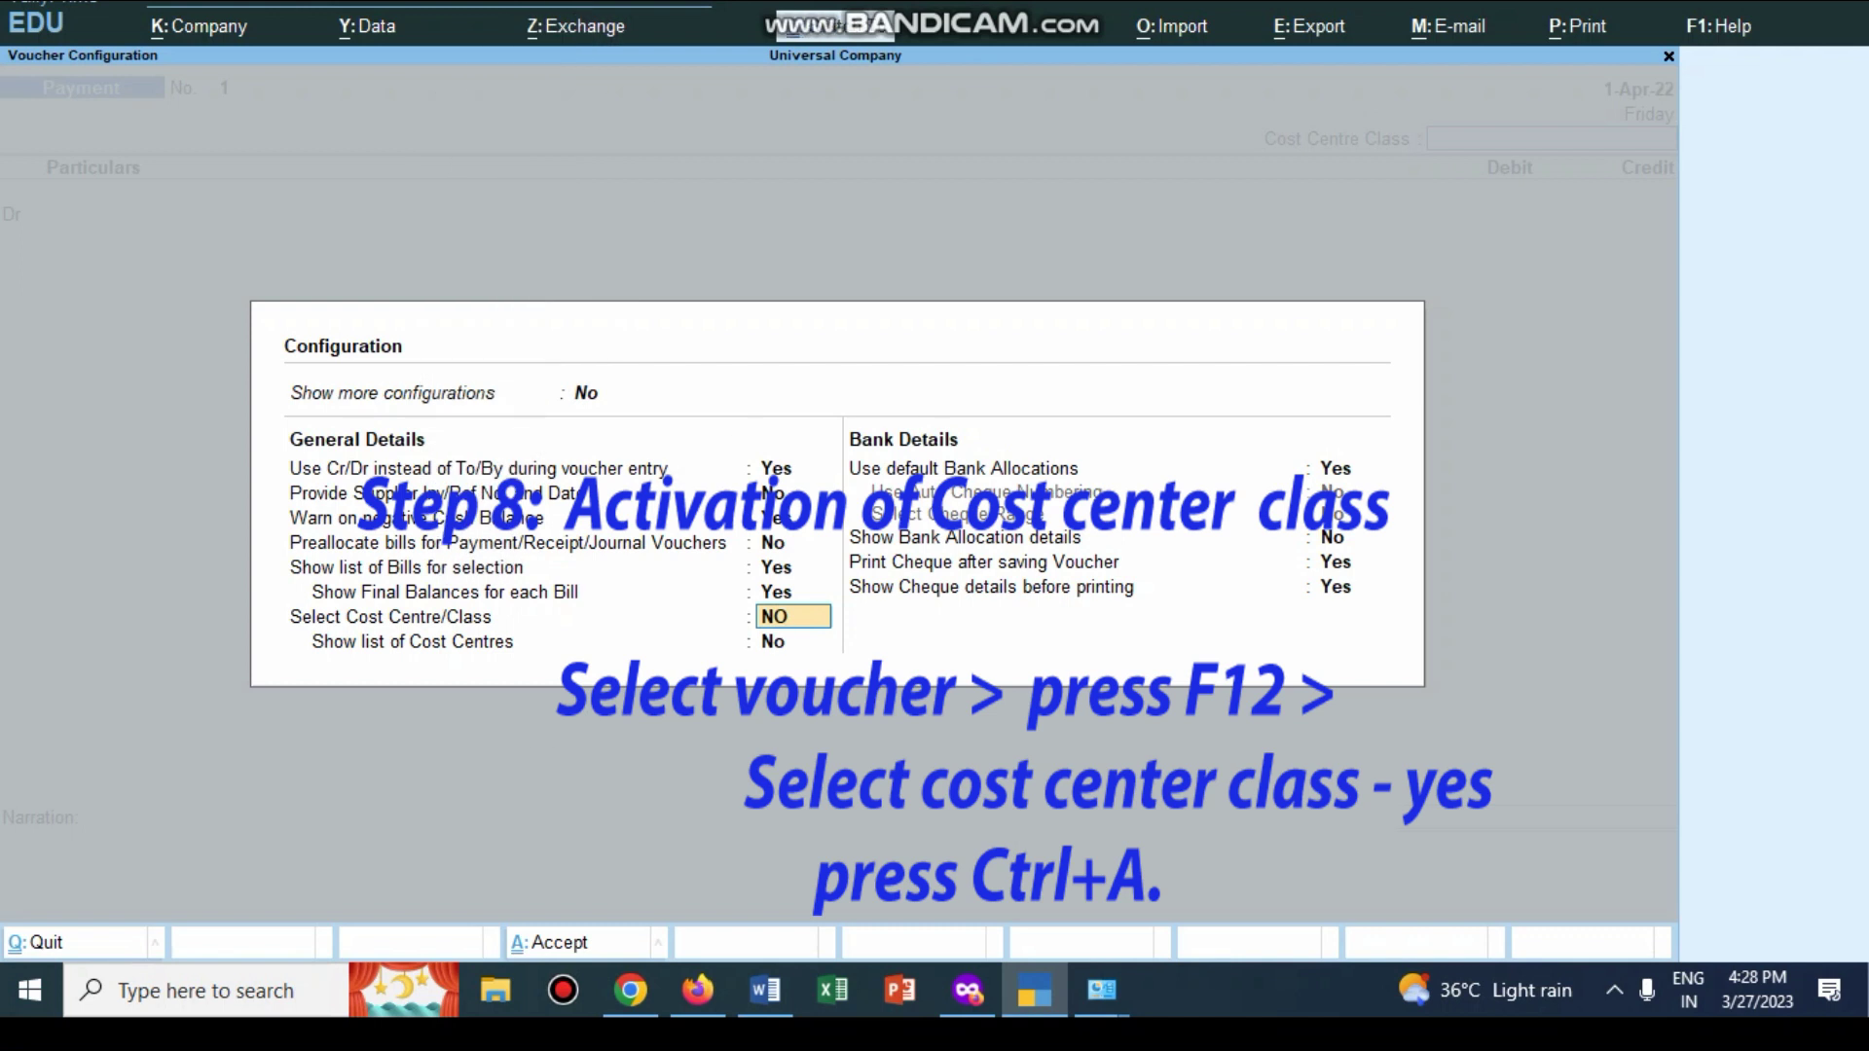
key(ctrl+a)
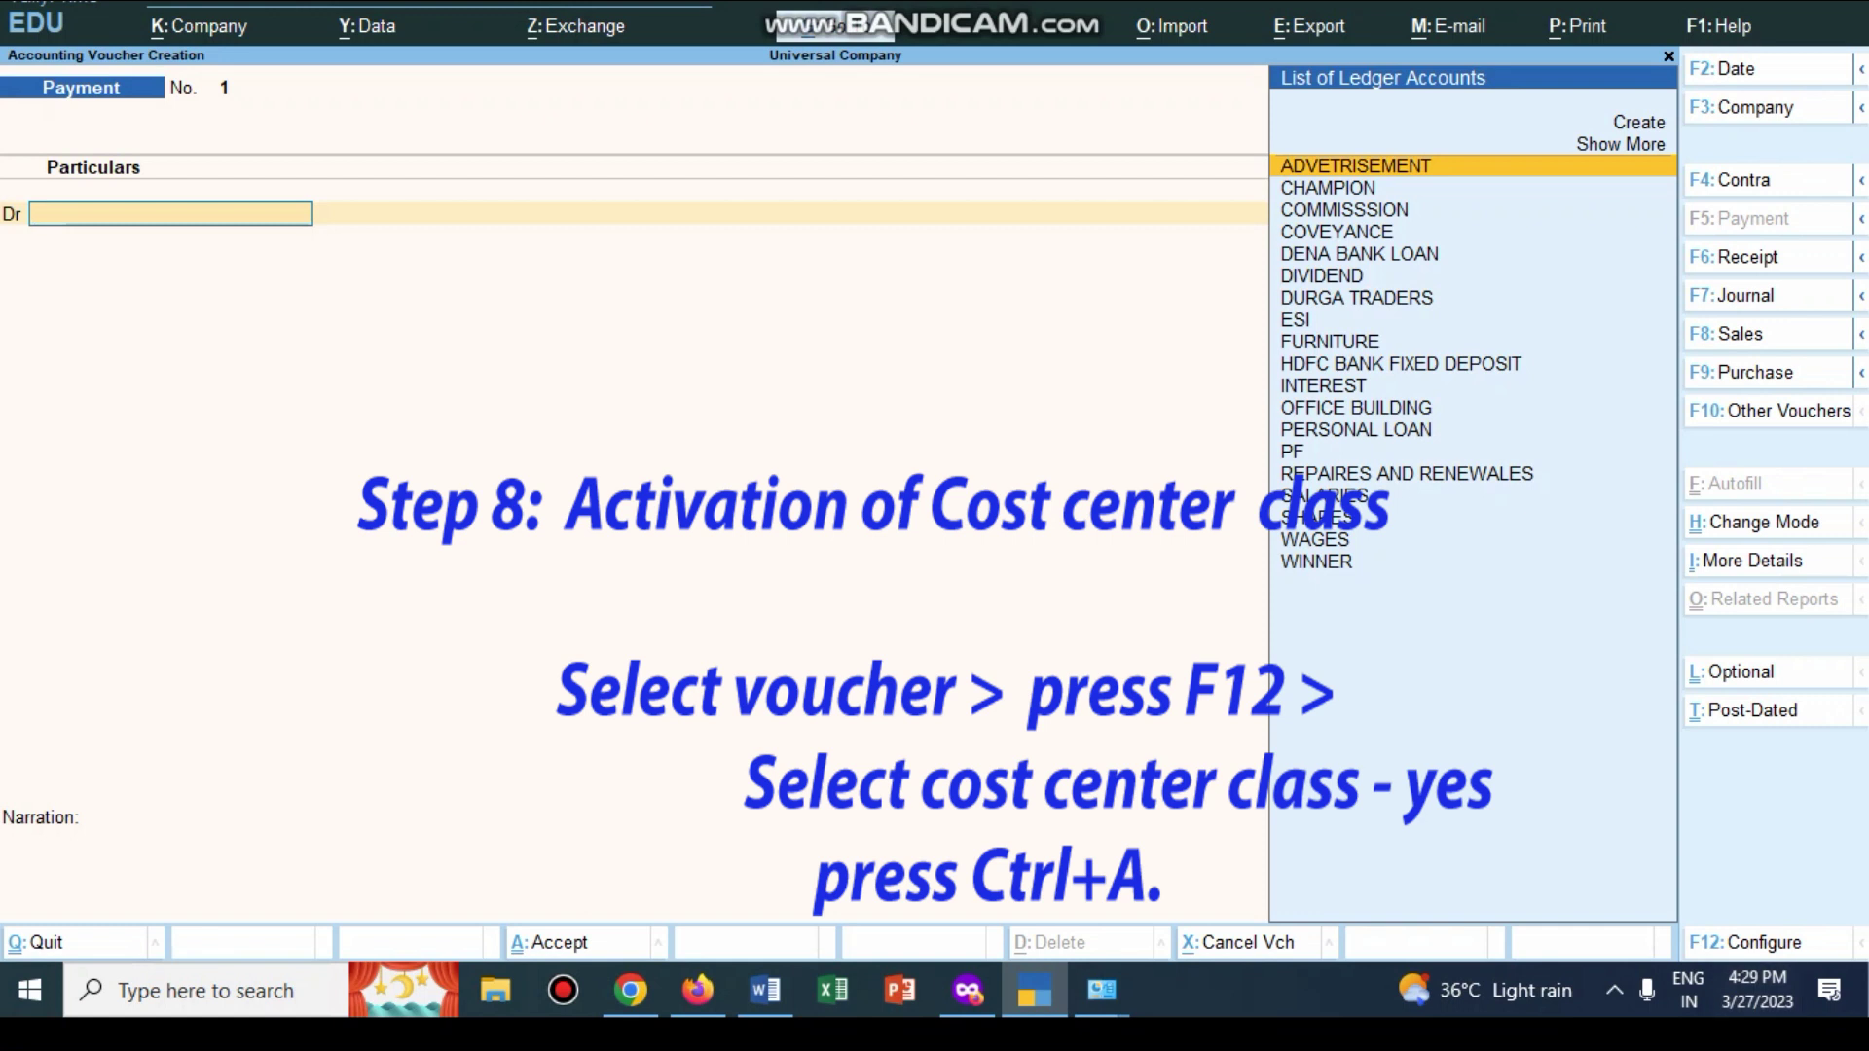
key(F12)
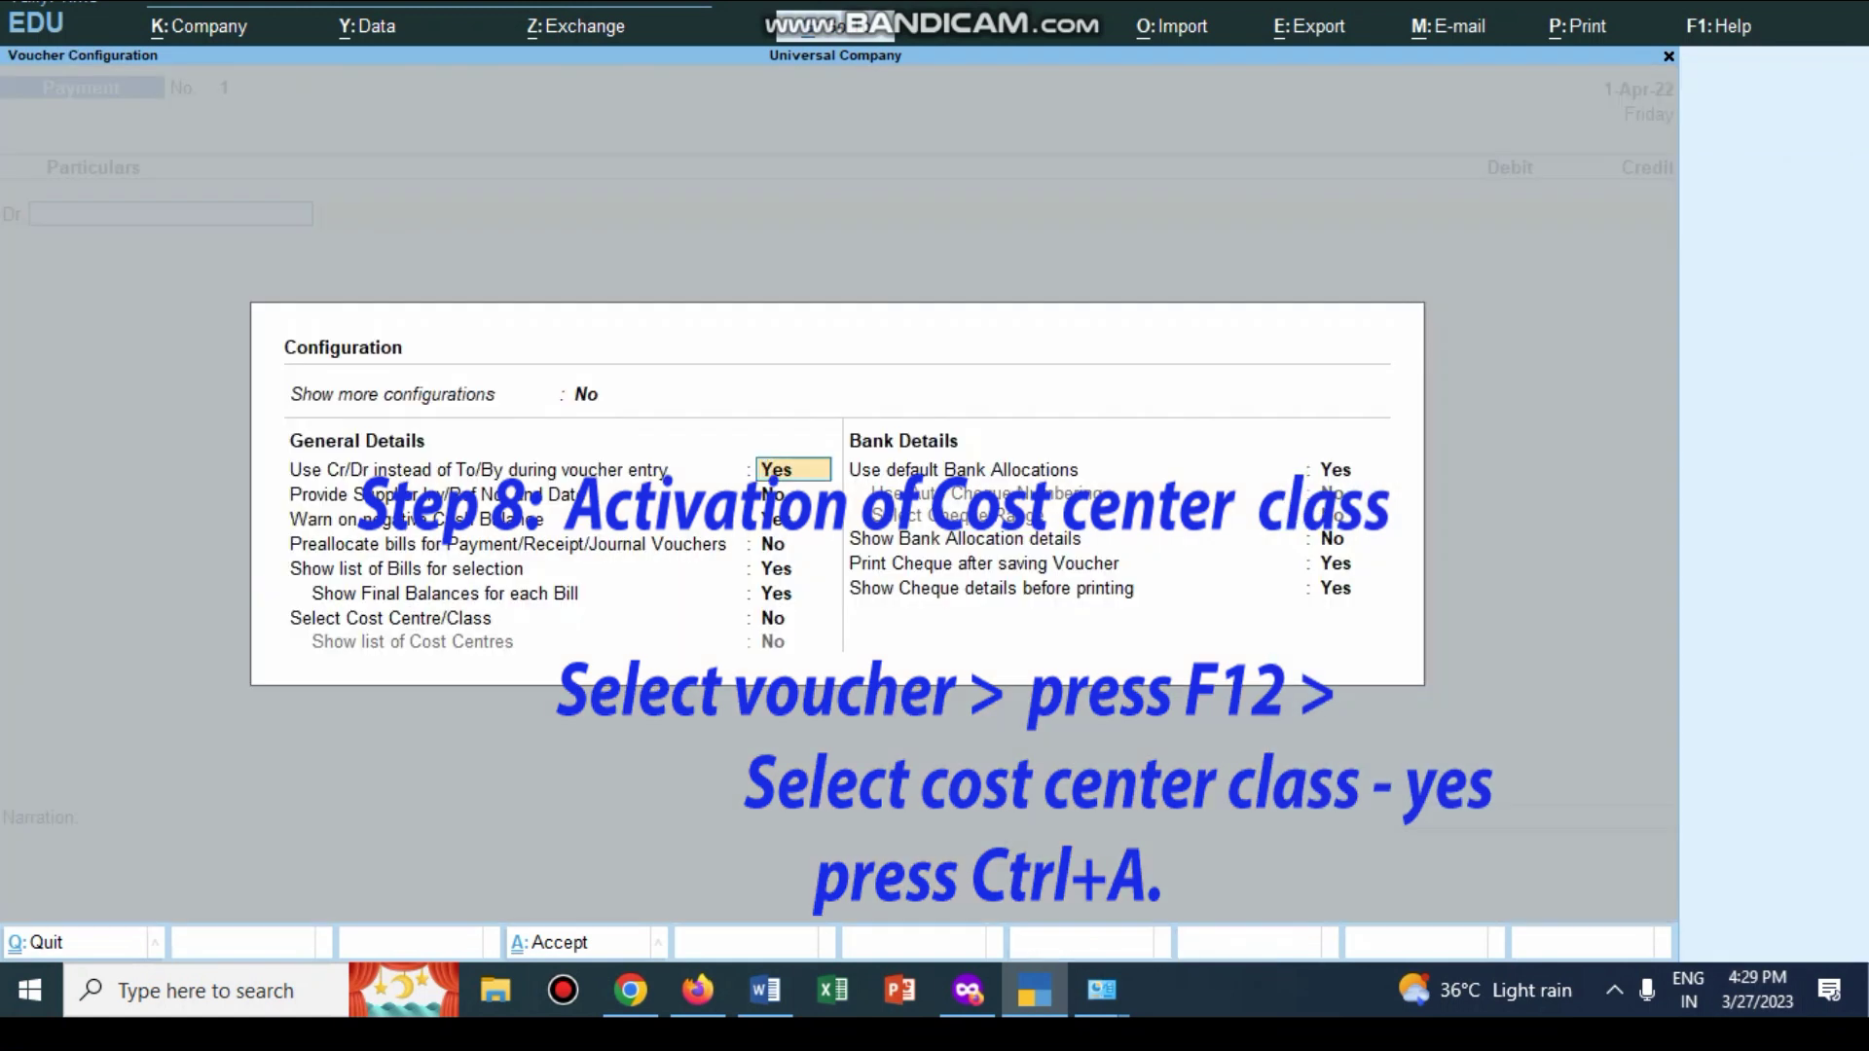
click(793, 618)
text(yes)
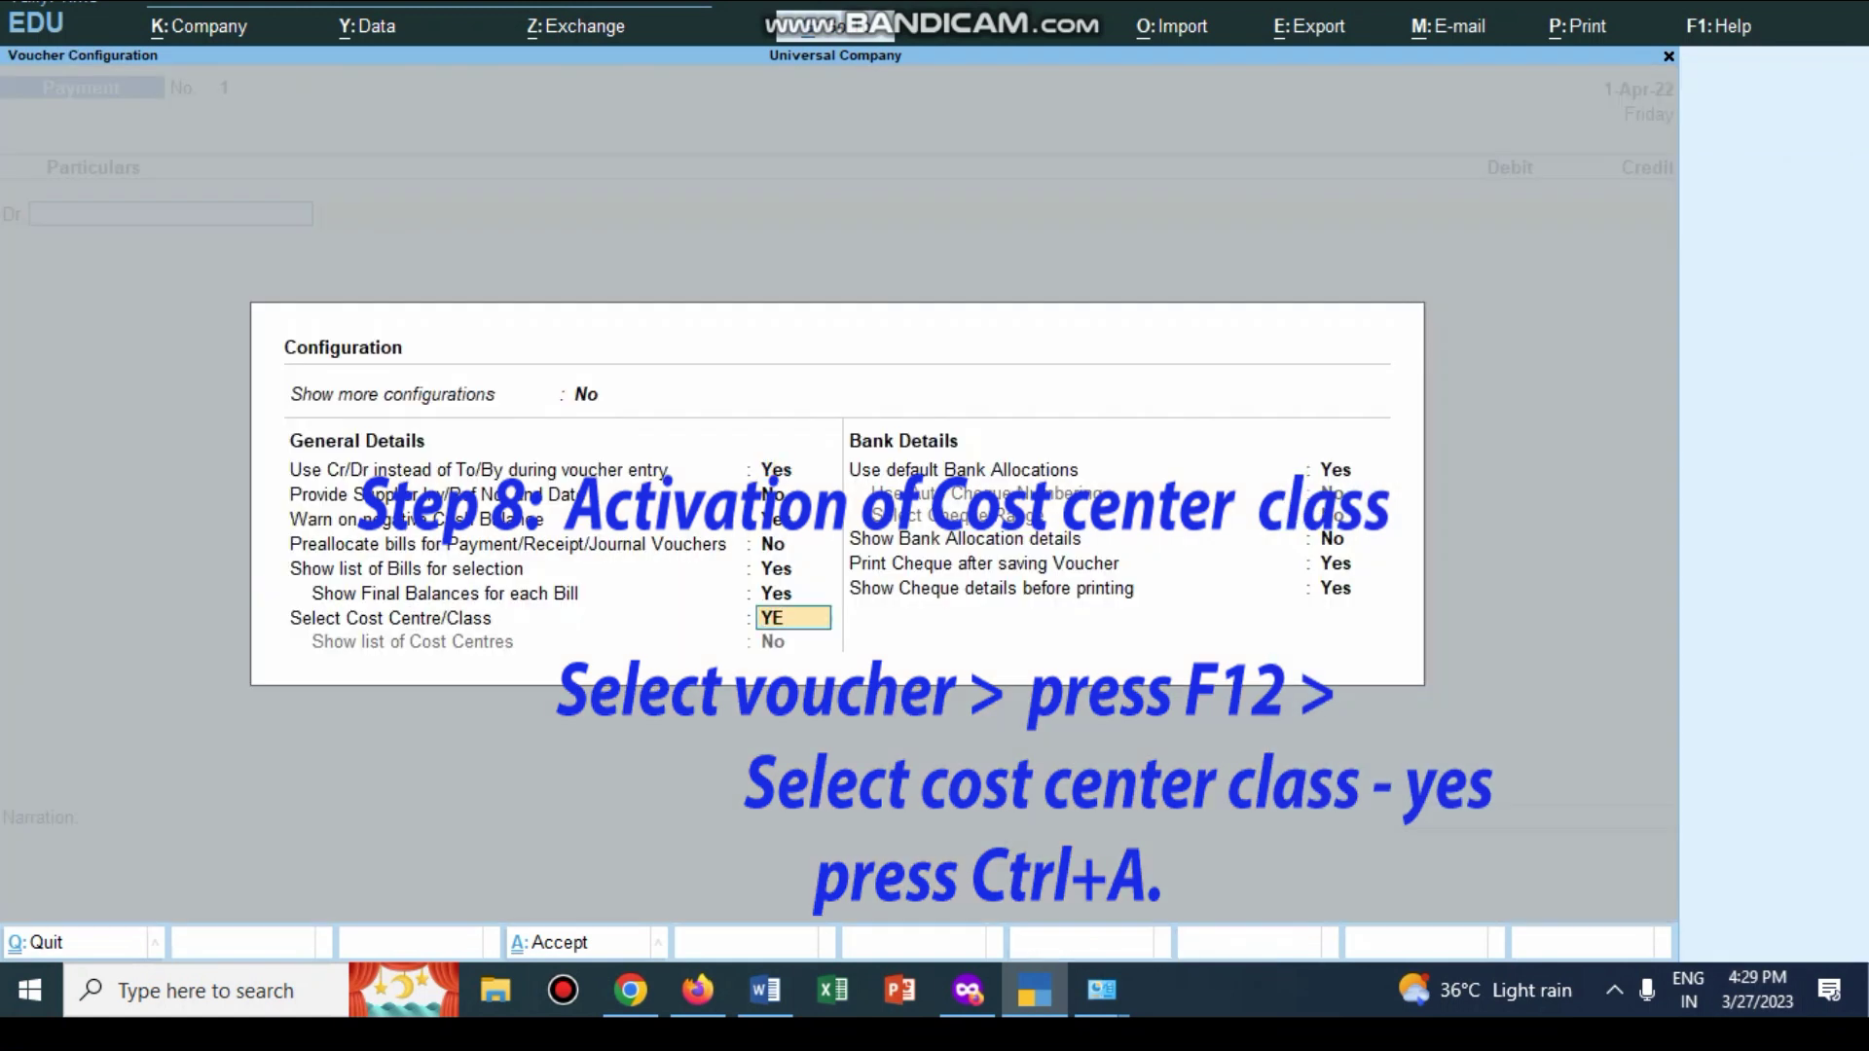
key(ctrl+a)
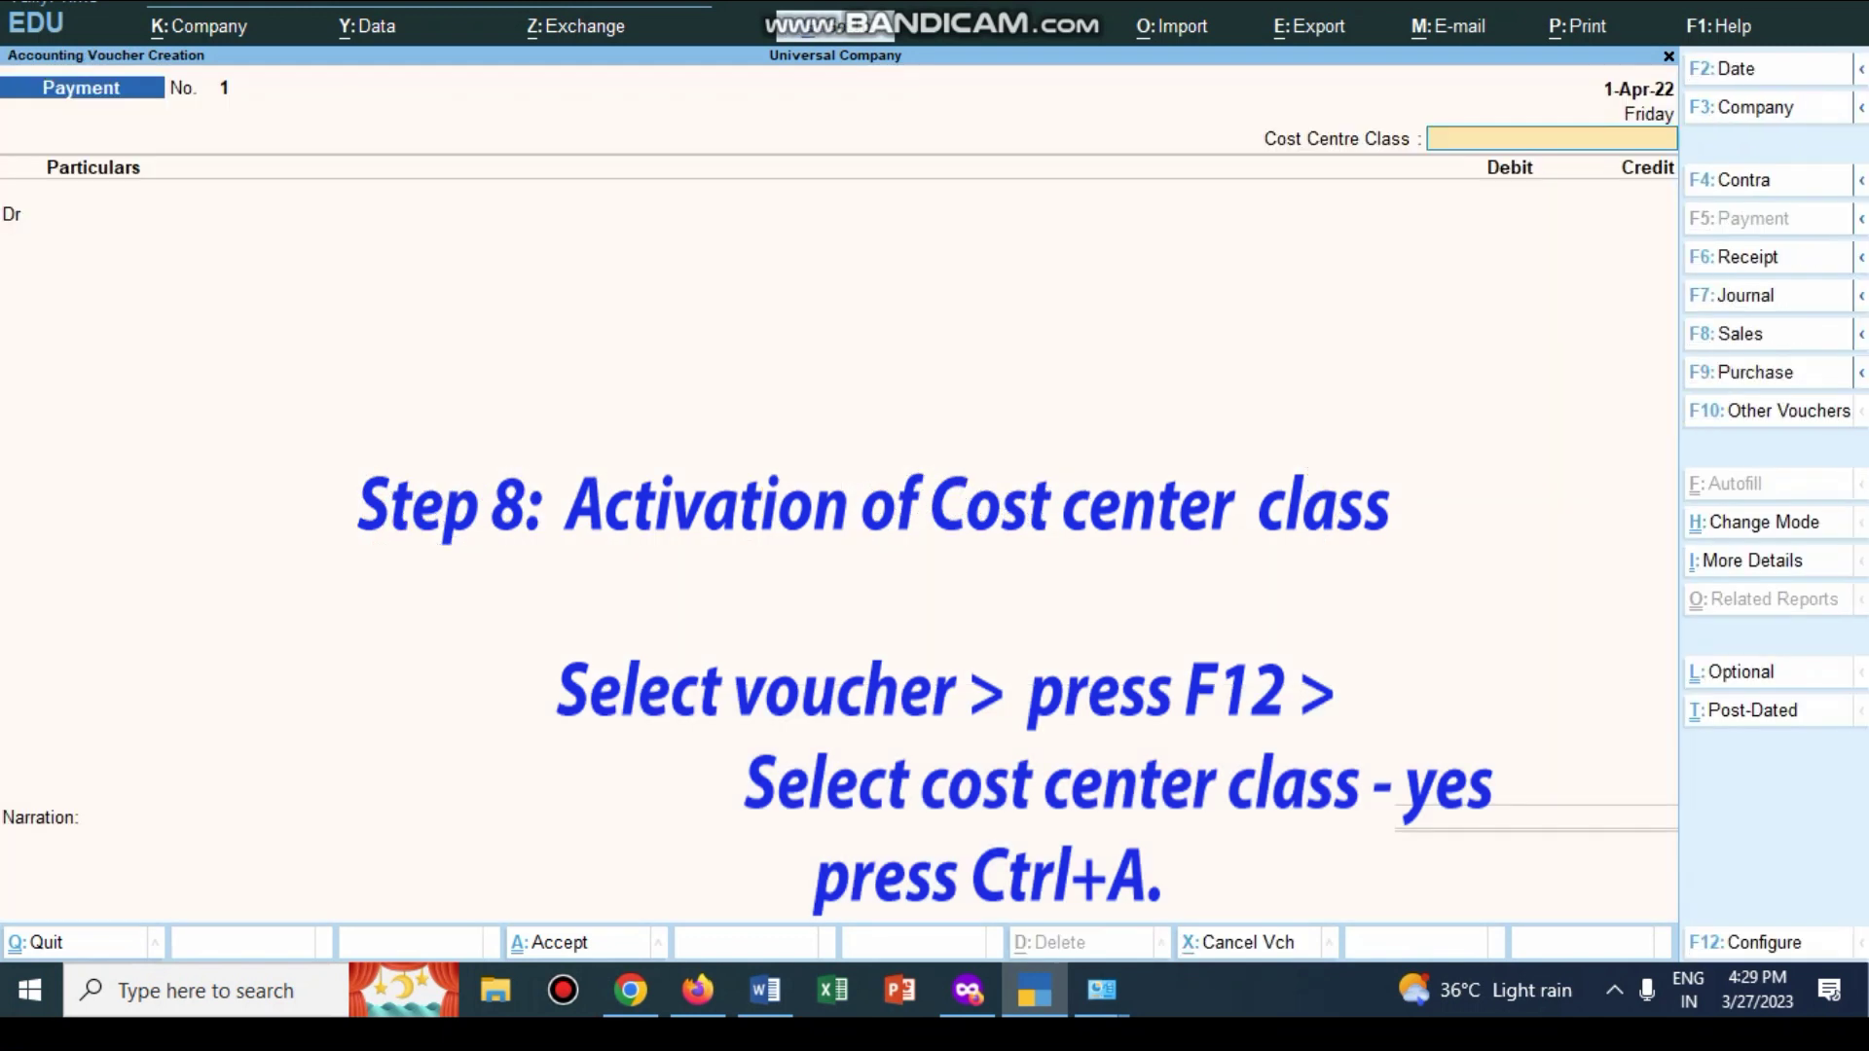